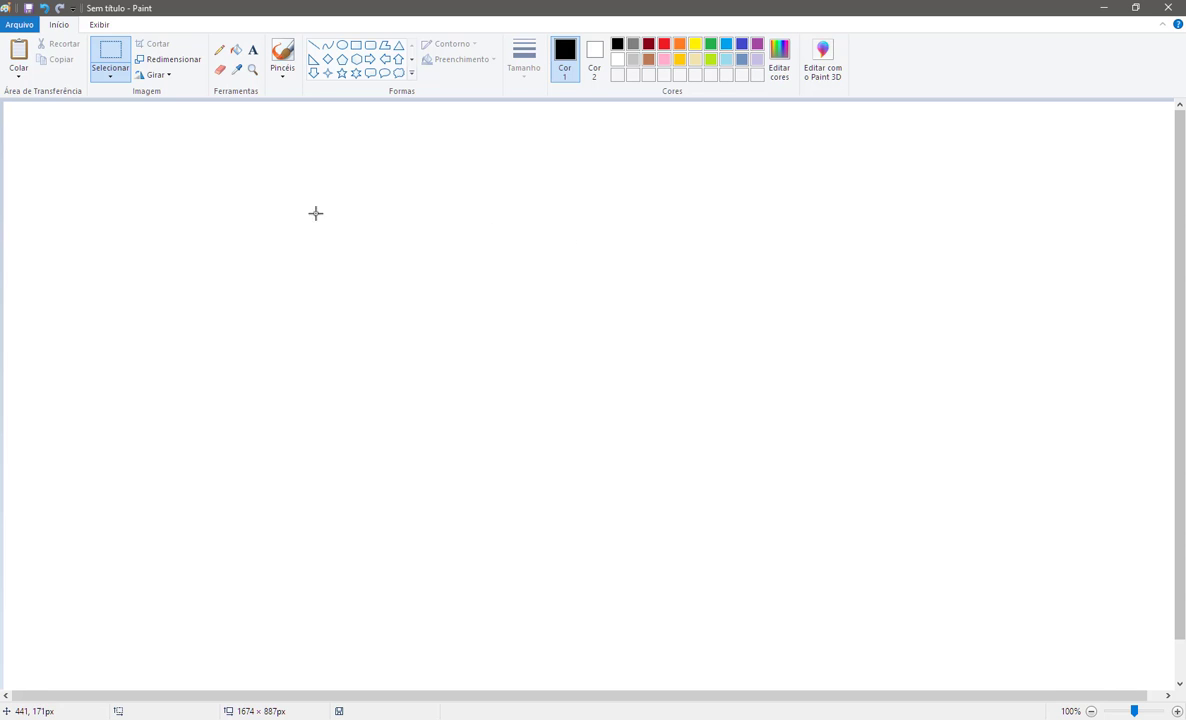
- Sketch a rectangular speech bubble with a slanted tail and three text lines near the canvas's upper-left corner, using a 50% gray brush
click(283, 57)
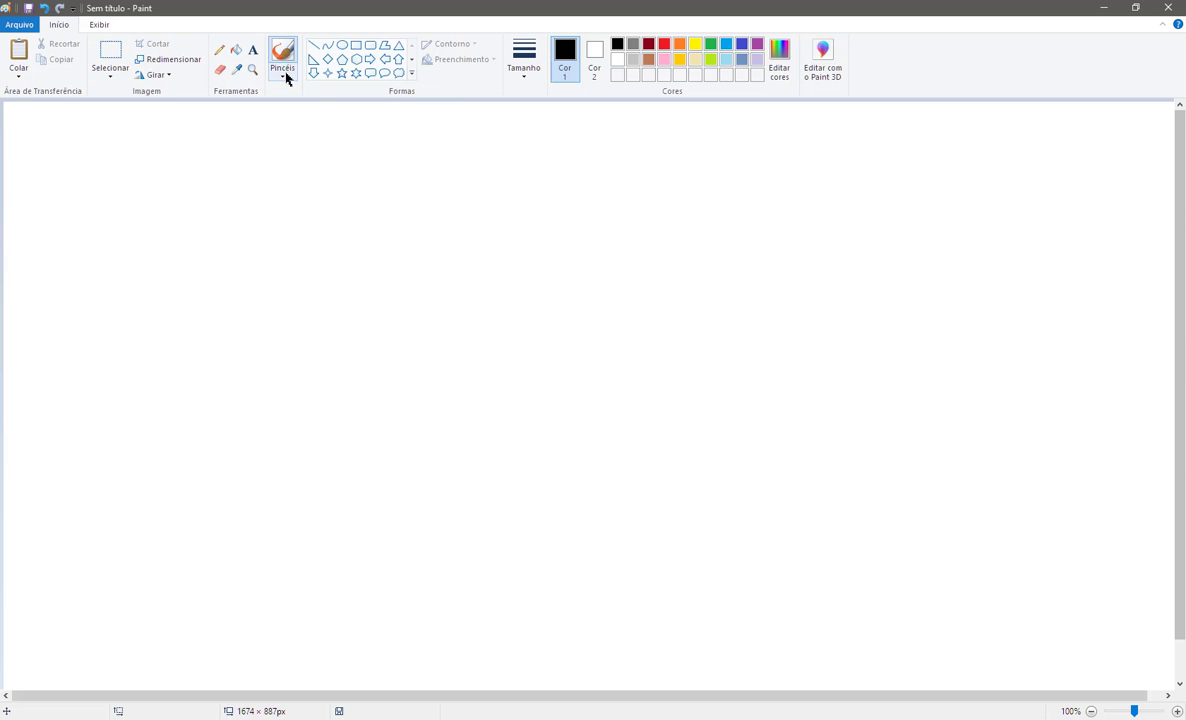
click(284, 76)
click(342, 100)
click(437, 177)
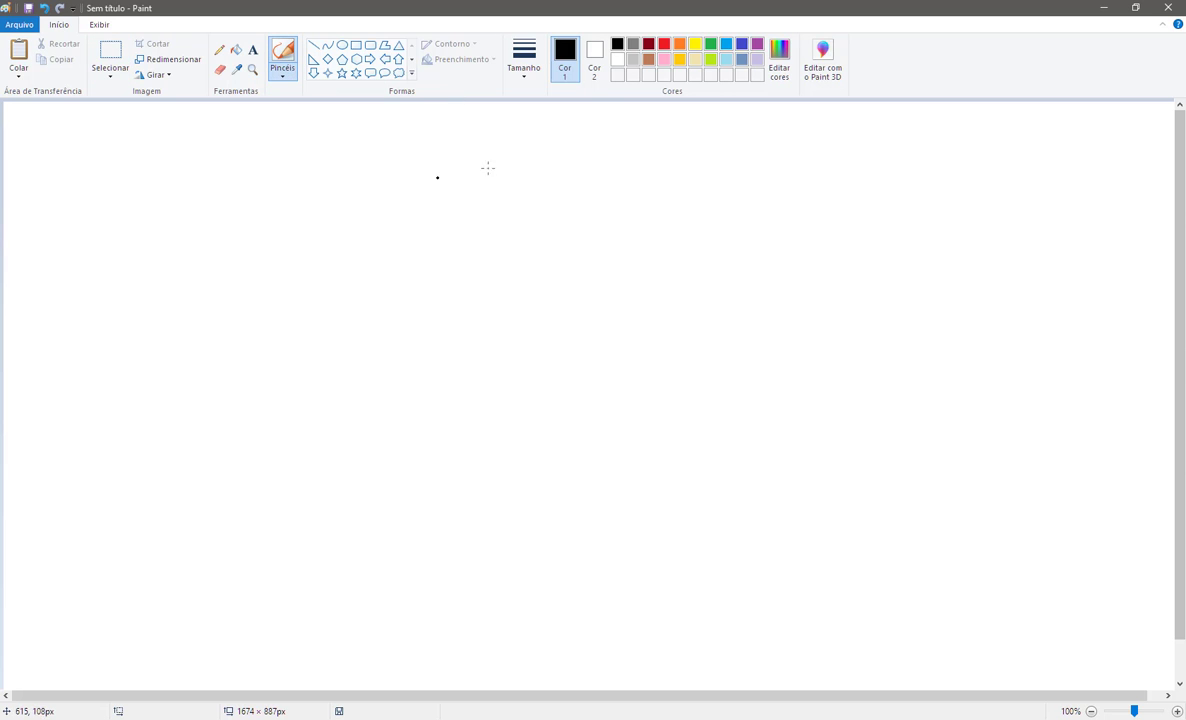
key(ctrl+z)
click(633, 44)
mouse_move(213, 195)
mouse_down()
mouse_move(241, 196)
mouse_move(167, 194)
mouse_move(342, 192)
mouse_move(186, 188)
mouse_move(164, 204)
mouse_move(165, 280)
mouse_up()
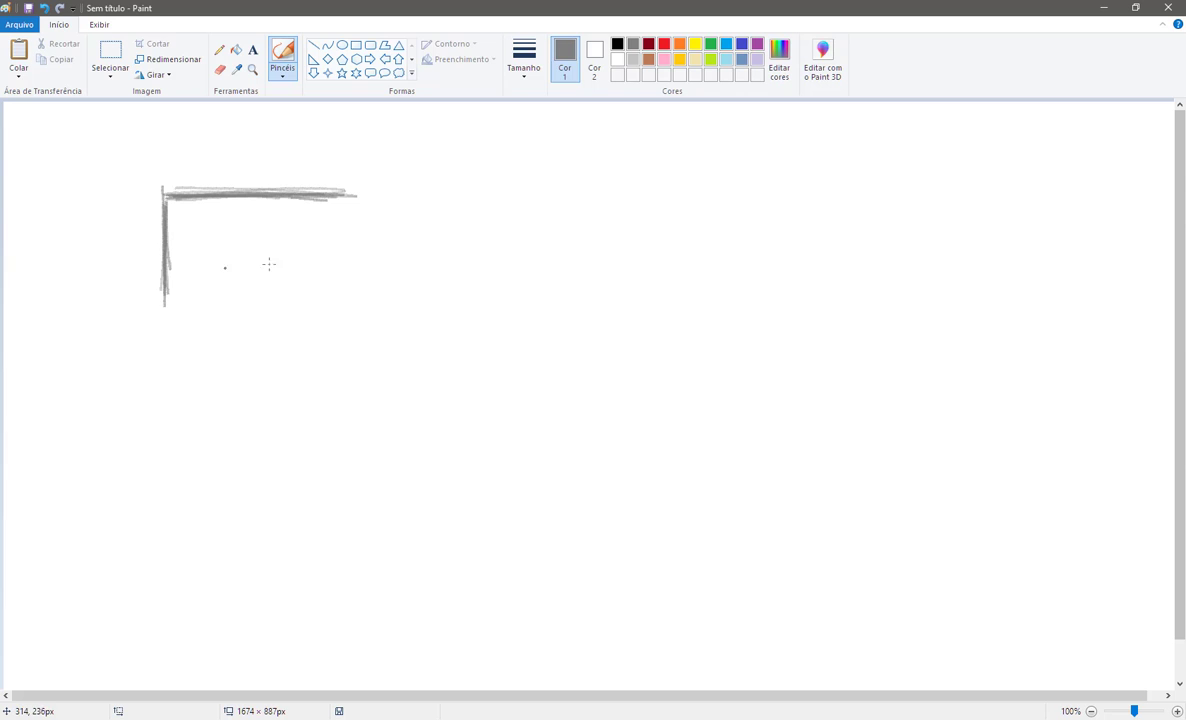
mouse_move(342, 257)
mouse_down()
mouse_move(341, 296)
mouse_move(342, 240)
mouse_move(343, 285)
mouse_up()
mouse_move(169, 301)
mouse_down()
mouse_move(250, 298)
mouse_move(232, 335)
mouse_move(268, 301)
mouse_move(229, 338)
mouse_move(285, 296)
mouse_up()
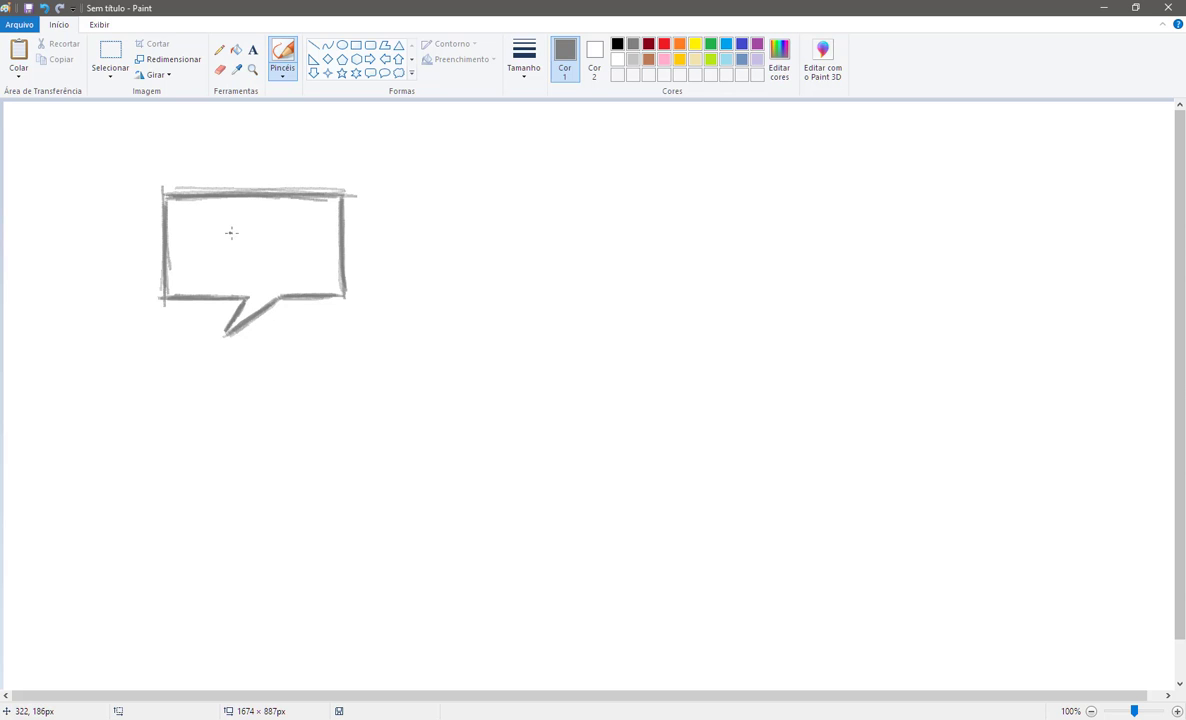
mouse_move(254, 229)
mouse_down()
mouse_move(220, 229)
mouse_move(270, 229)
mouse_move(200, 229)
mouse_move(300, 229)
mouse_up()
mouse_move(210, 248)
mouse_down()
mouse_move(287, 246)
mouse_move(220, 249)
mouse_move(223, 267)
mouse_move(294, 265)
mouse_up()
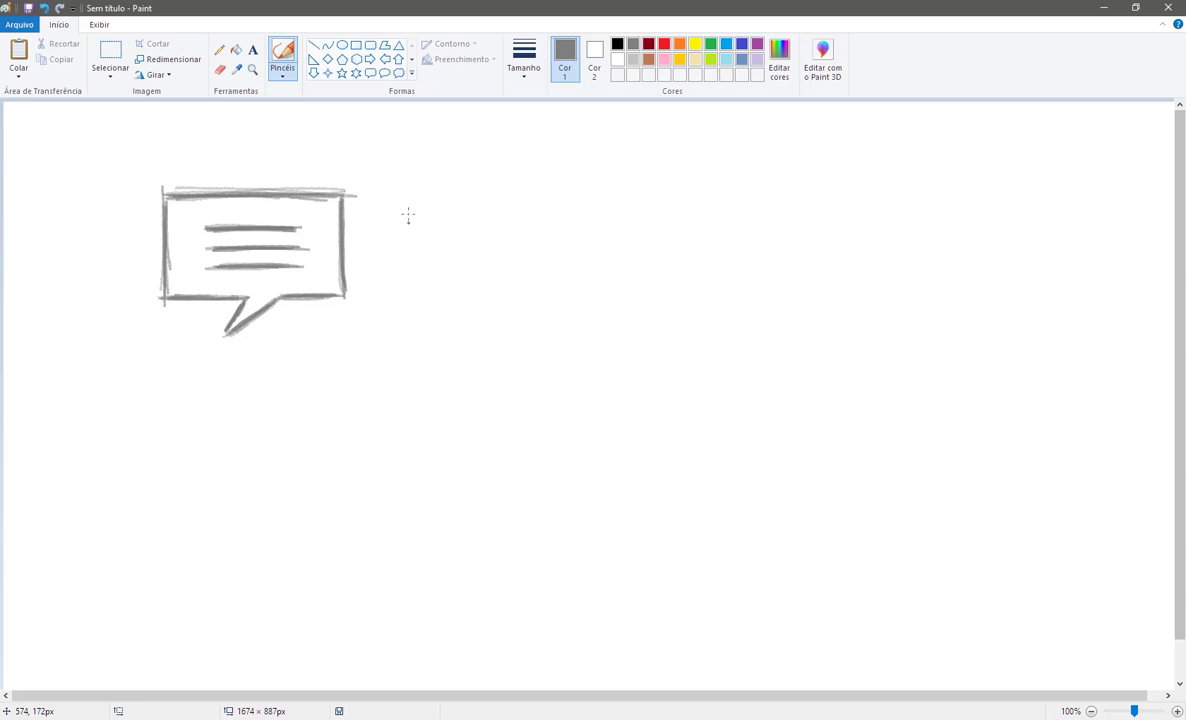
- Sketch a second, wider rectangular speech bubble with a small V-shaped tail beside the first one
click(421, 230)
mouse_move(416, 229)
mouse_down()
mouse_move(411, 285)
mouse_move(410, 233)
mouse_move(440, 244)
mouse_move(463, 292)
mouse_move(435, 292)
mouse_move(520, 294)
mouse_move(526, 318)
mouse_move(508, 290)
mouse_move(531, 316)
mouse_move(539, 287)
mouse_up()
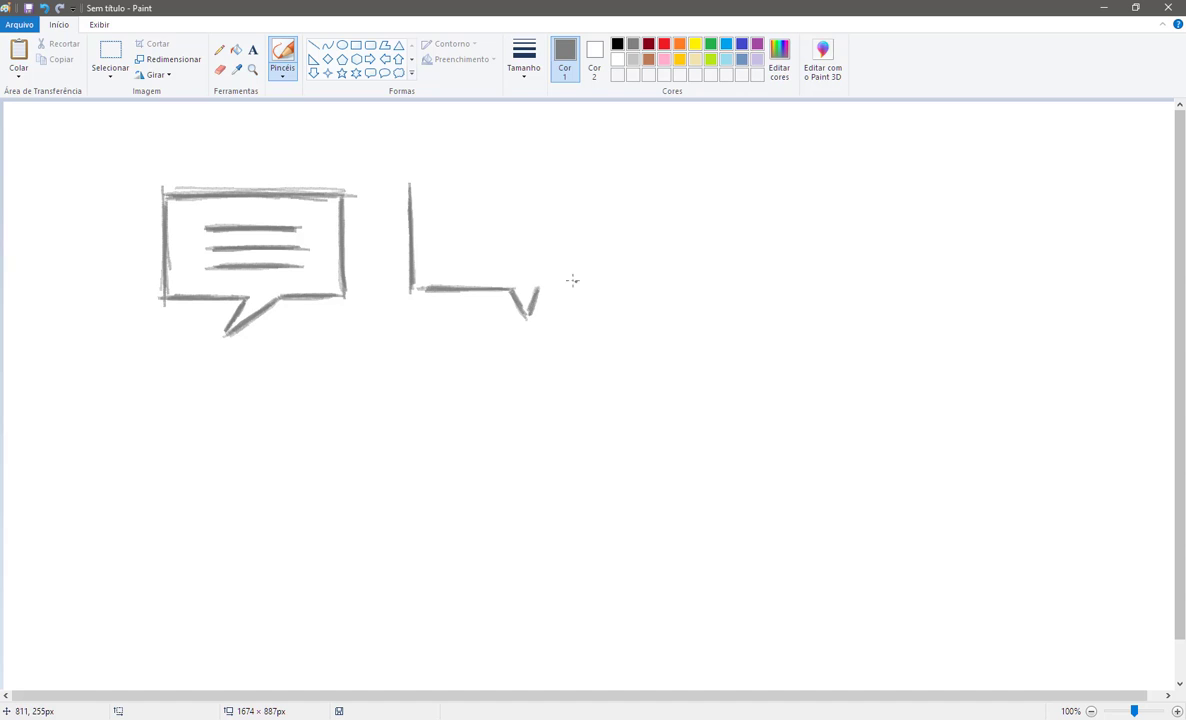
mouse_move(420, 186)
mouse_down()
mouse_move(592, 181)
mouse_move(433, 183)
mouse_move(545, 187)
mouse_up()
drag(536, 289, 616, 287)
drag(581, 189, 632, 187)
mouse_move(615, 244)
mouse_down()
mouse_move(618, 190)
mouse_move(620, 285)
mouse_move(619, 190)
mouse_move(620, 285)
mouse_up()
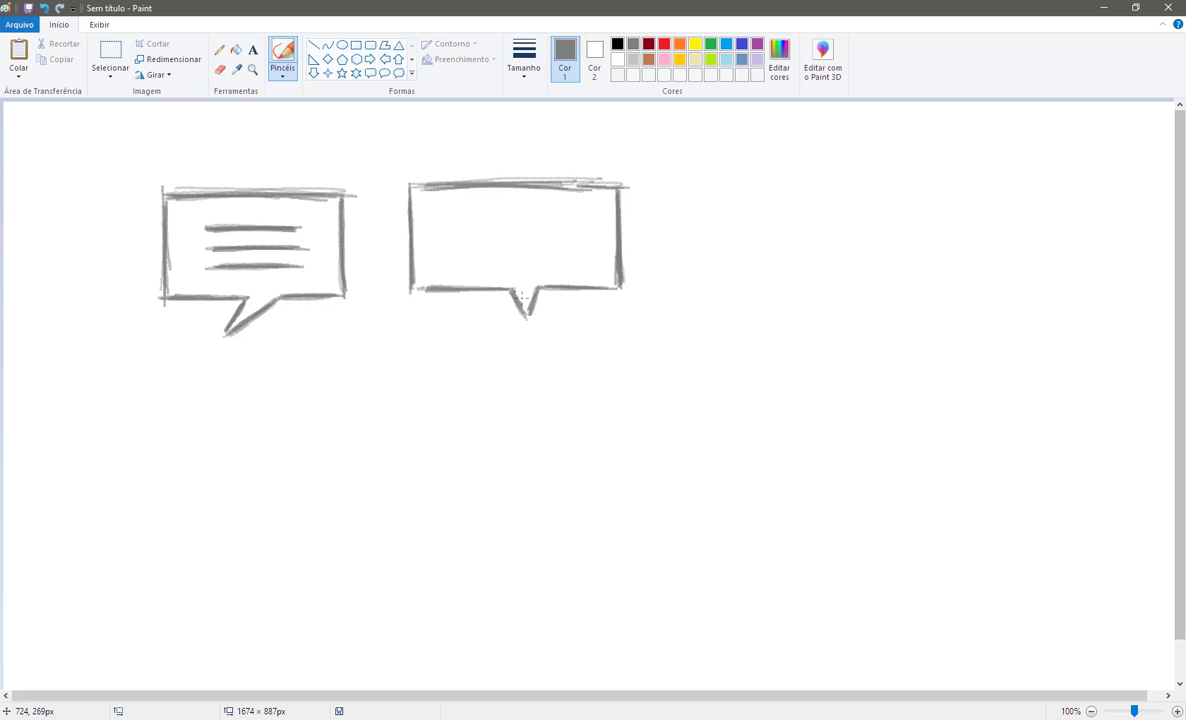
drag(522, 297, 510, 288)
mouse_move(430, 288)
mouse_down()
mouse_move(472, 288)
mouse_move(418, 287)
mouse_up()
drag(552, 288, 616, 285)
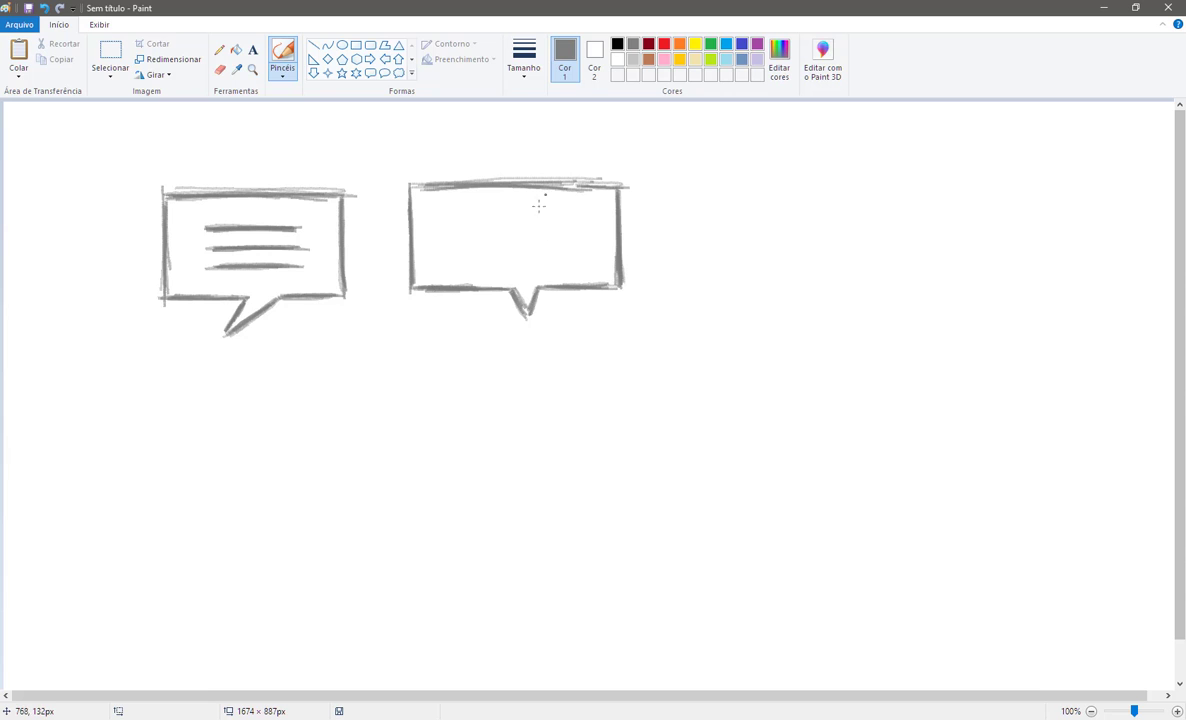
- Add three text lines inside the second bubble, shortening them with the eraser and touching up the ends of the lower two with the brush
mouse_move(500, 213)
mouse_down()
mouse_move(575, 212)
mouse_move(460, 212)
mouse_move(501, 210)
mouse_move(575, 238)
mouse_move(452, 238)
mouse_move(540, 238)
mouse_move(470, 237)
mouse_up()
mouse_move(497, 259)
mouse_down()
mouse_move(532, 259)
mouse_move(460, 259)
mouse_move(578, 258)
mouse_move(458, 258)
mouse_move(486, 258)
mouse_up()
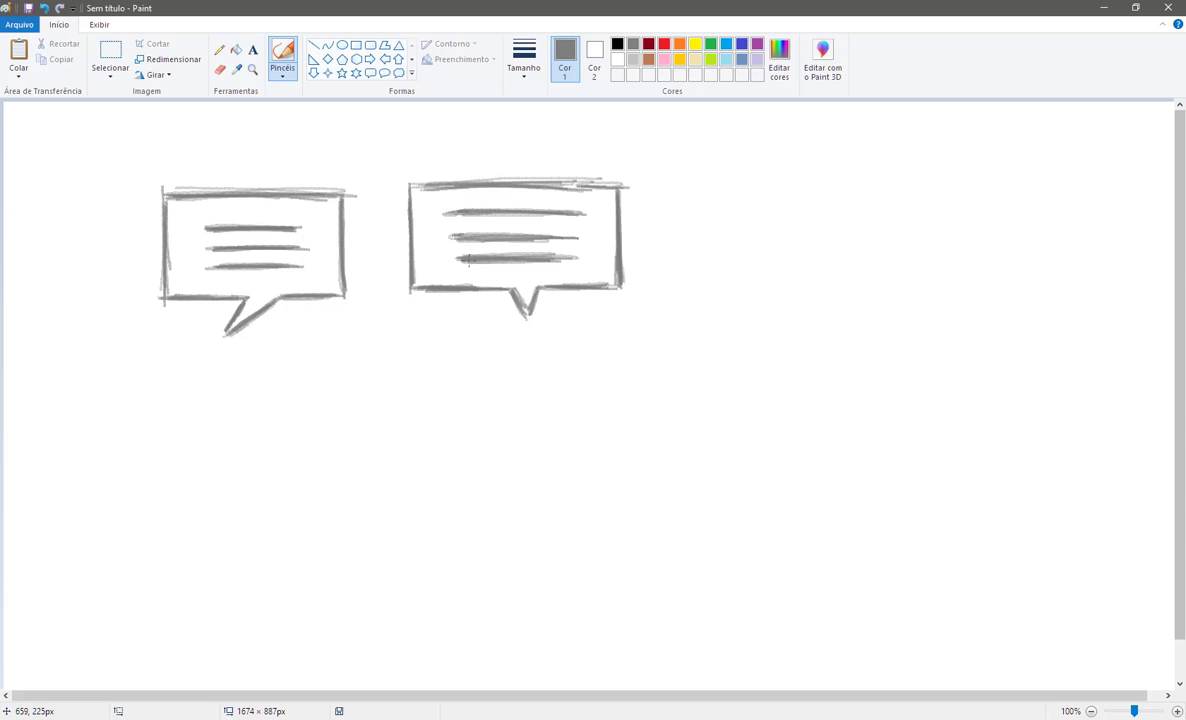
click(220, 69)
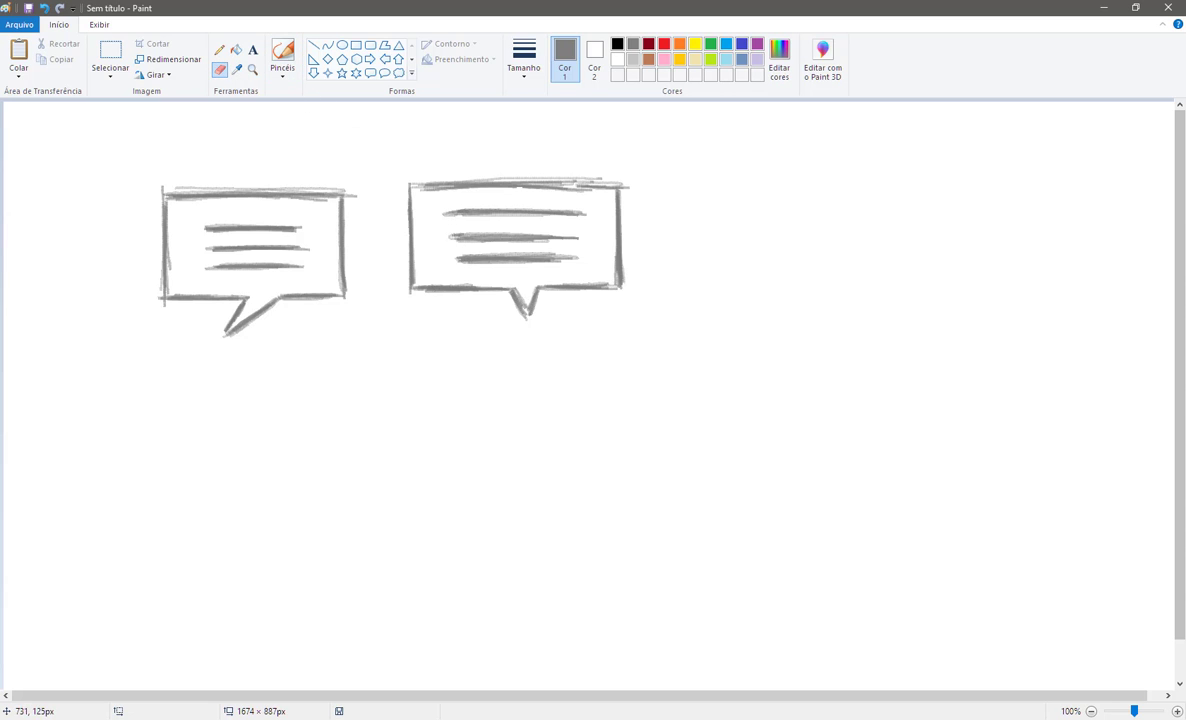
drag(575, 236, 556, 237)
click(283, 52)
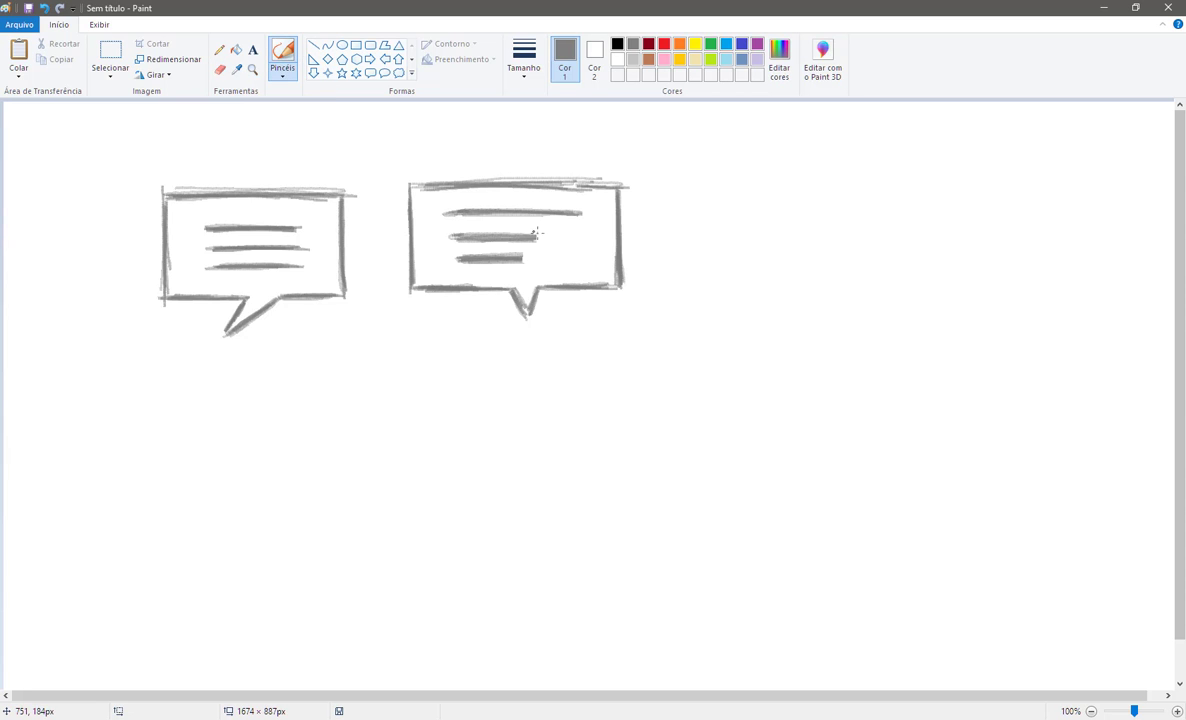
mouse_move(537, 233)
mouse_down()
mouse_move(465, 237)
mouse_move(547, 237)
mouse_up()
- Sketch an oval speech bubble with a curved tail and three text lines beside the second bubble
mouse_move(690, 192)
mouse_down()
mouse_move(716, 279)
mouse_move(693, 198)
mouse_move(678, 249)
mouse_move(730, 276)
mouse_move(686, 212)
mouse_move(724, 283)
mouse_move(709, 186)
mouse_move(678, 233)
mouse_move(740, 281)
mouse_move(748, 268)
mouse_move(713, 268)
mouse_move(757, 281)
mouse_move(710, 278)
mouse_move(766, 282)
mouse_up()
mouse_move(764, 282)
mouse_down()
mouse_move(713, 198)
mouse_move(683, 212)
mouse_move(684, 248)
mouse_move(715, 276)
mouse_move(740, 278)
mouse_move(690, 266)
mouse_move(758, 286)
mouse_move(743, 321)
mouse_move(772, 292)
mouse_move(748, 322)
mouse_move(788, 302)
mouse_move(792, 287)
mouse_up()
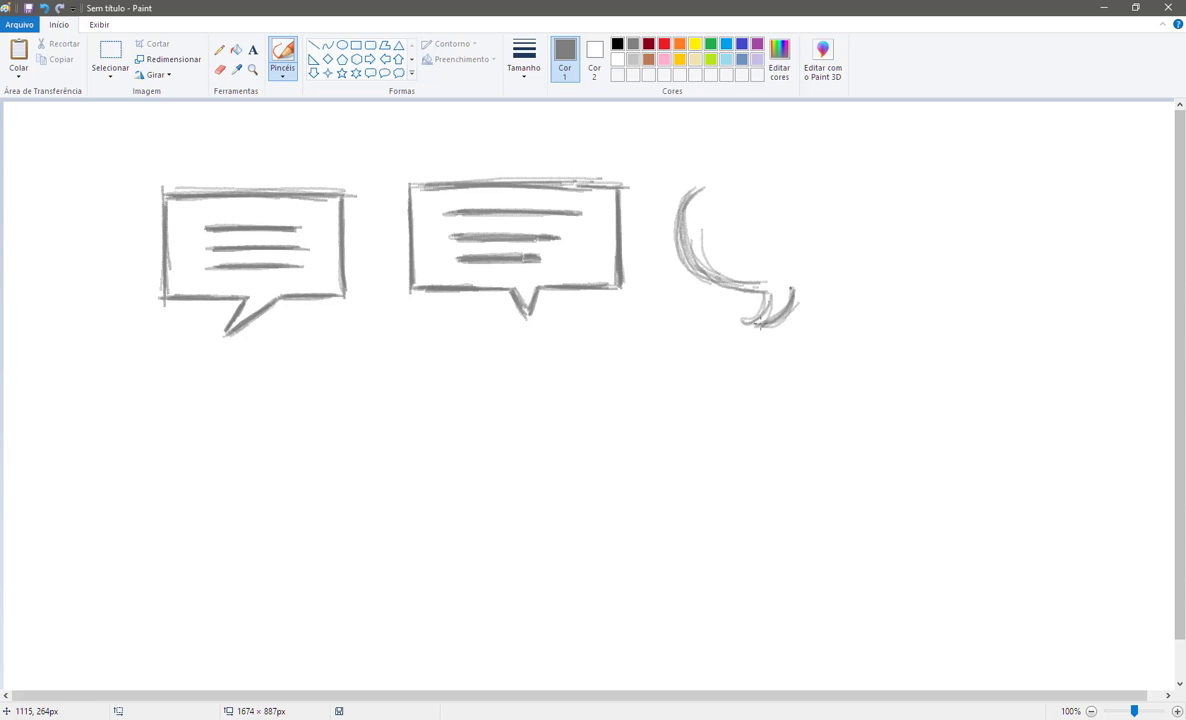
mouse_move(716, 186)
mouse_down()
mouse_move(694, 208)
mouse_move(705, 190)
mouse_move(770, 167)
mouse_move(693, 197)
mouse_move(800, 170)
mouse_move(870, 204)
mouse_move(703, 193)
mouse_move(850, 185)
mouse_move(875, 235)
mouse_move(869, 205)
mouse_move(857, 262)
mouse_move(811, 270)
mouse_move(845, 270)
mouse_move(797, 172)
mouse_move(720, 165)
mouse_move(678, 225)
mouse_move(750, 285)
mouse_move(684, 240)
mouse_move(692, 172)
mouse_move(735, 165)
mouse_move(855, 190)
mouse_move(835, 200)
mouse_move(865, 235)
mouse_move(823, 293)
mouse_move(726, 292)
mouse_up()
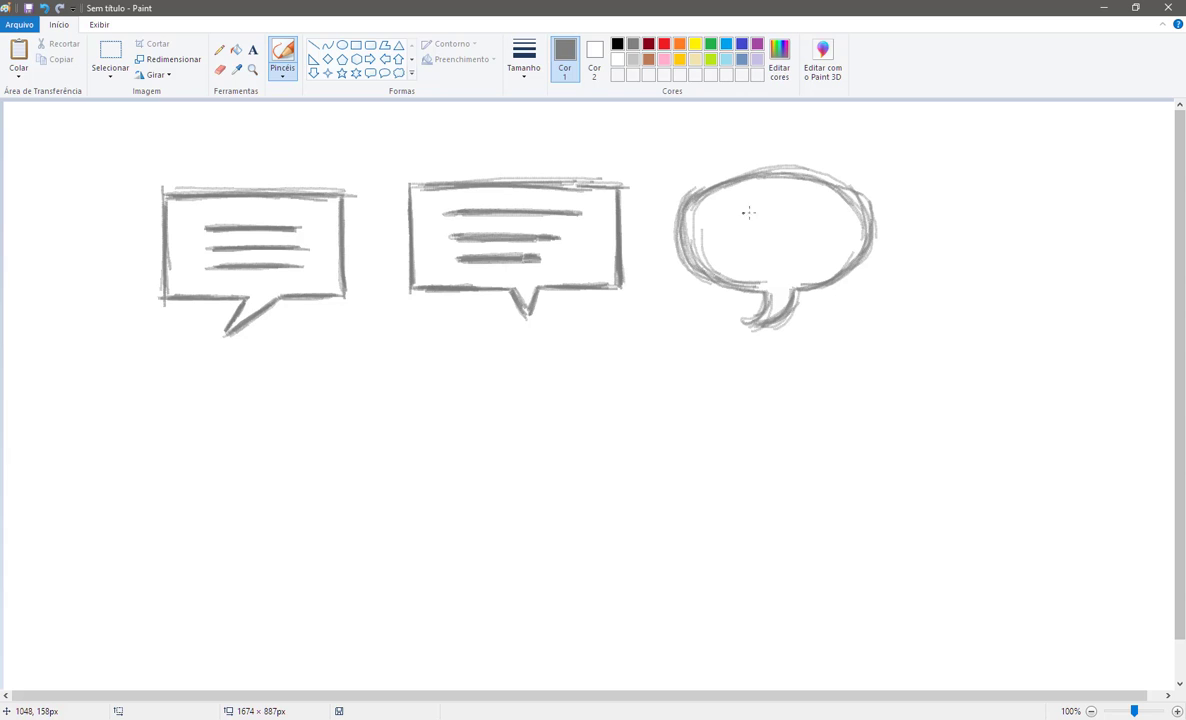
mouse_move(748, 212)
mouse_down()
mouse_move(783, 211)
mouse_move(734, 211)
mouse_move(822, 213)
mouse_move(736, 233)
mouse_move(791, 230)
mouse_move(742, 234)
mouse_move(811, 252)
mouse_move(736, 252)
mouse_move(801, 253)
mouse_up()
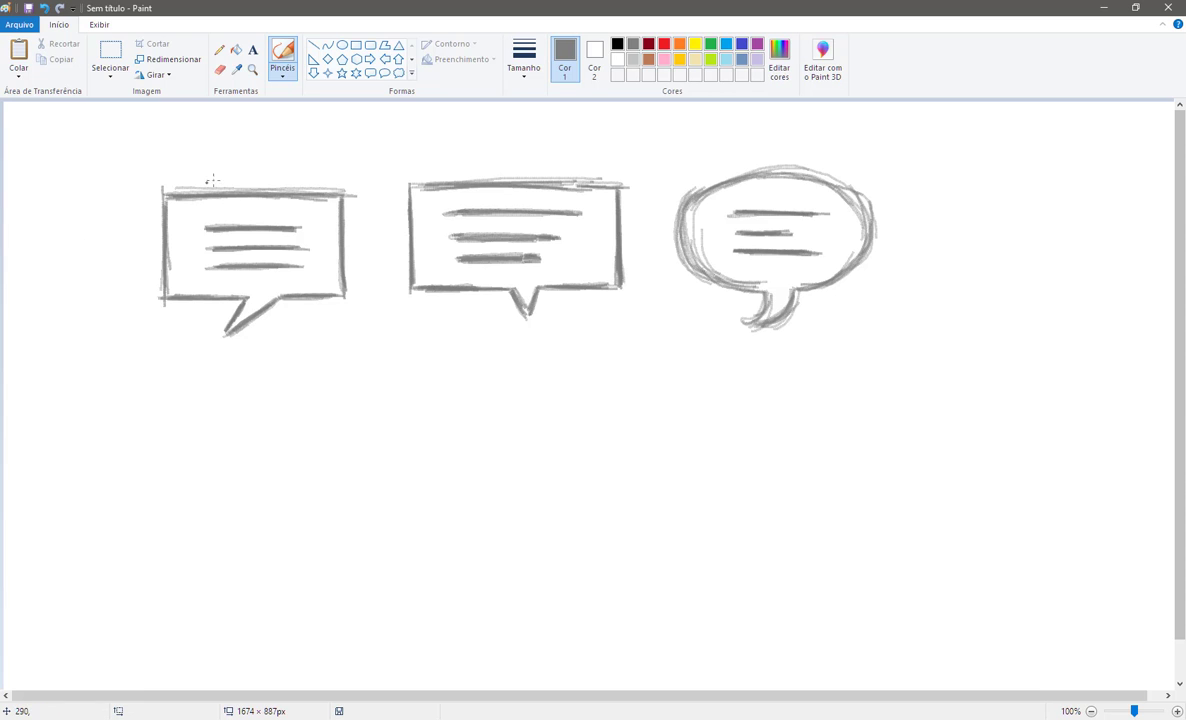
- Copy an area of about 1136 × 377 px containing all three sketched bubbles and switch to Figma
click(111, 58)
drag(118, 124, 920, 390)
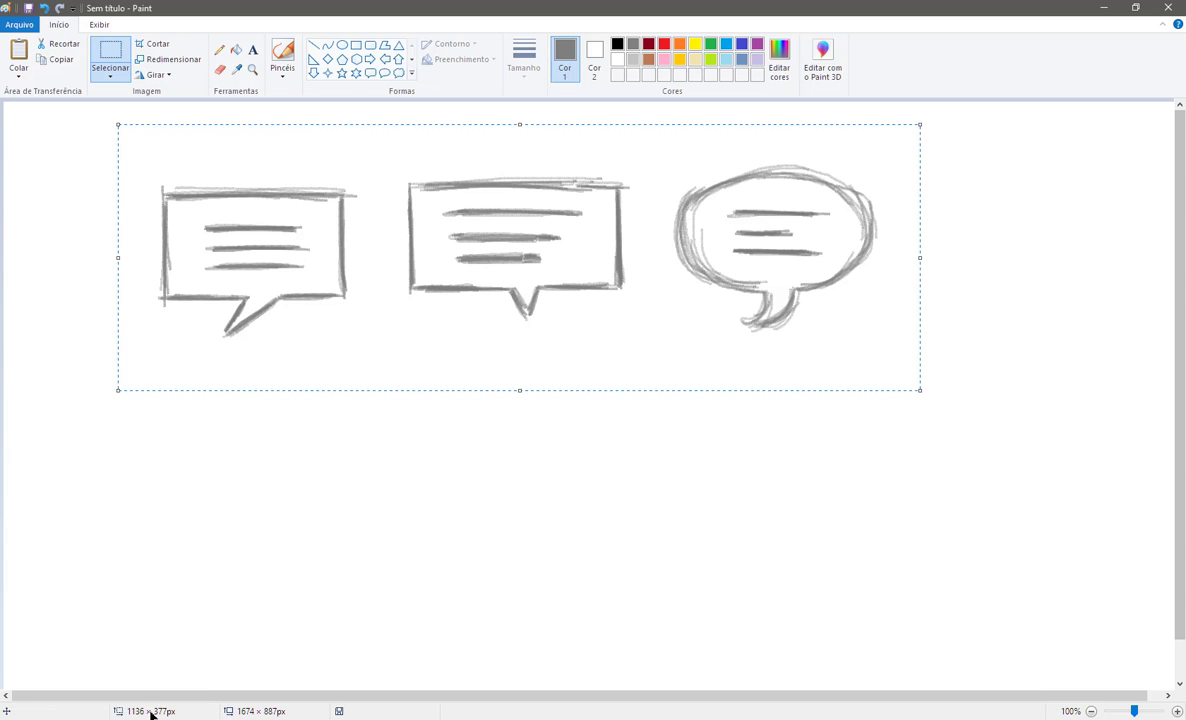
key(alt+Tab)
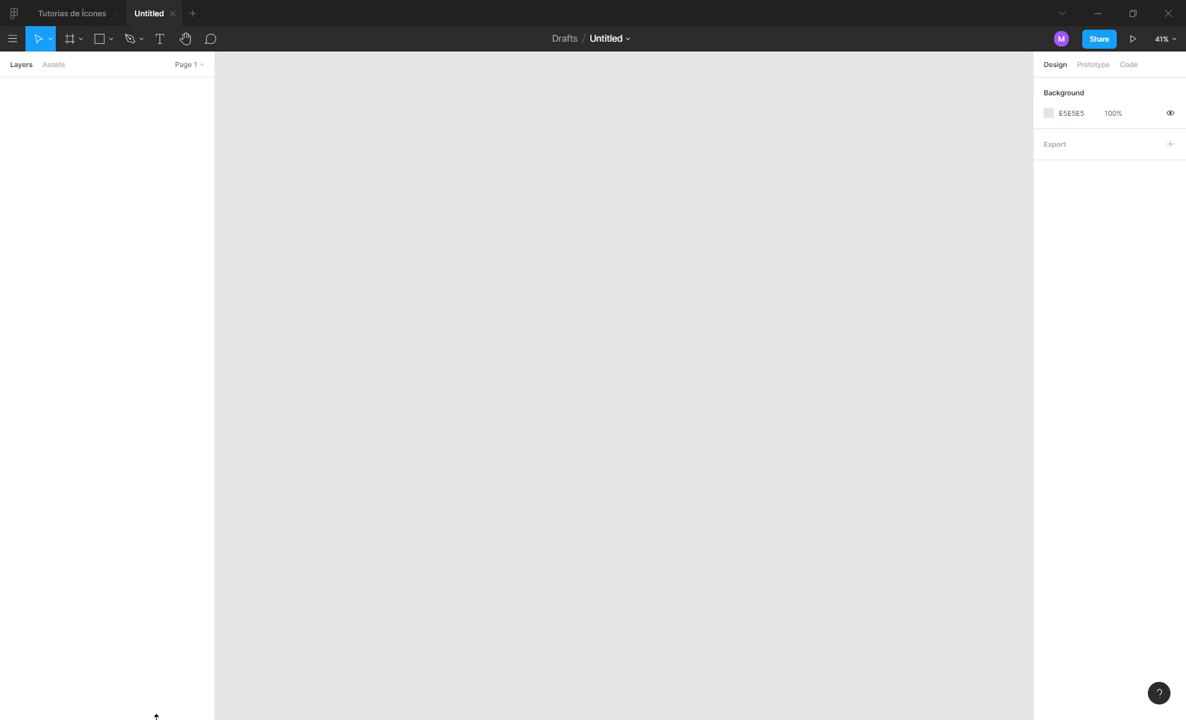
- Create a frame from the Desktop 1440×1024 preset
key(f)
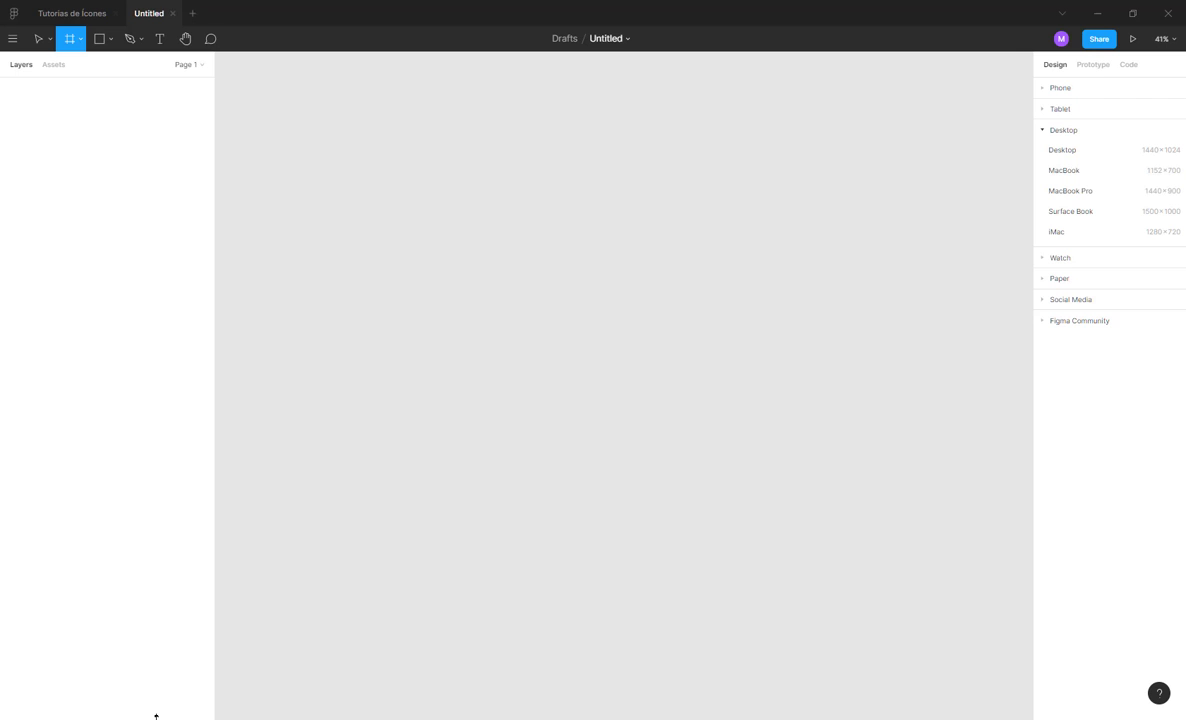
click(1060, 108)
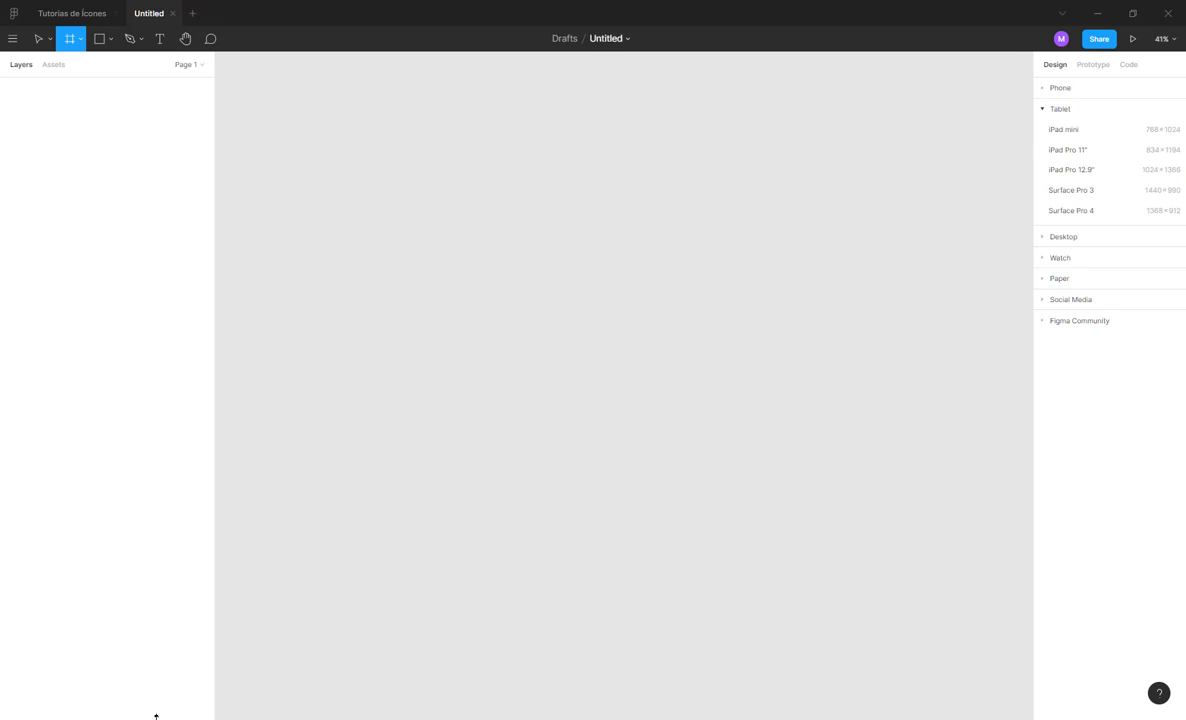
click(1059, 88)
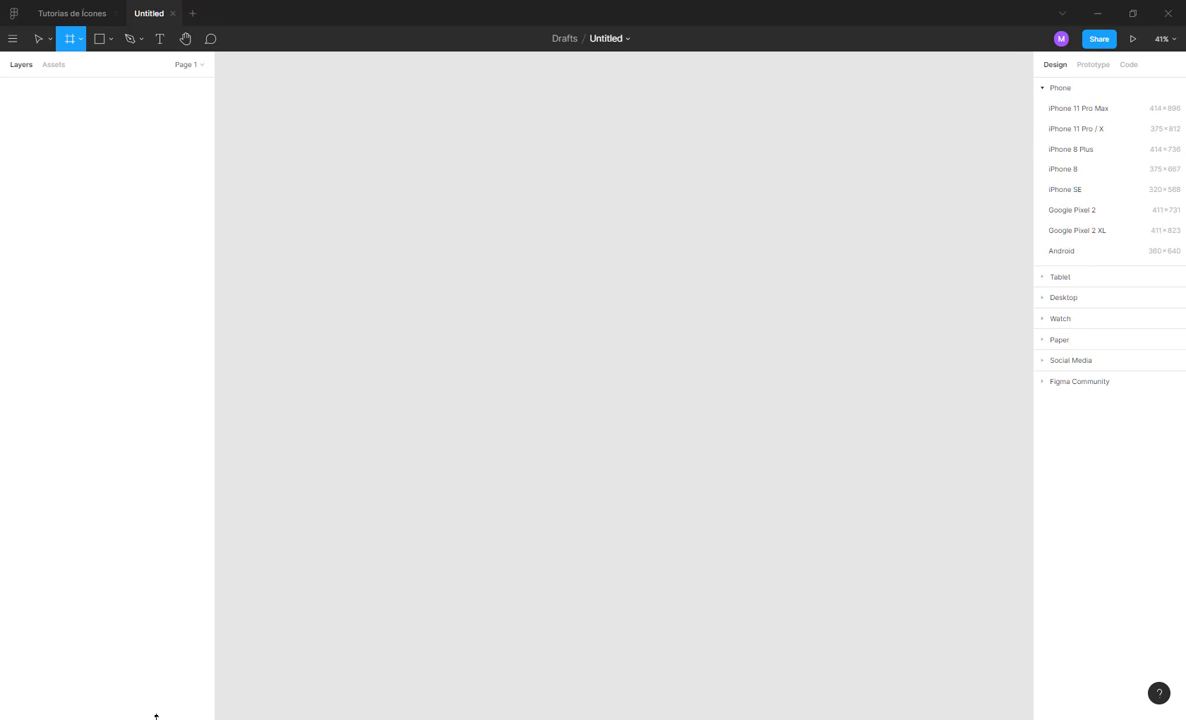
click(1063, 297)
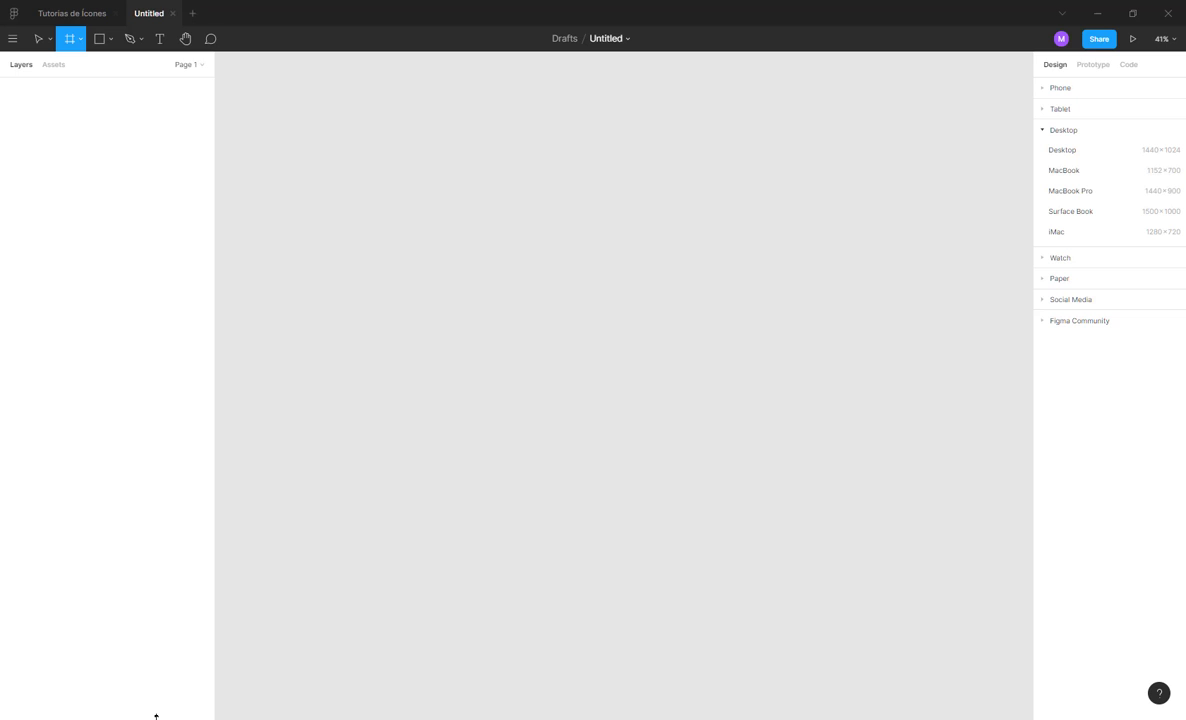
click(1062, 150)
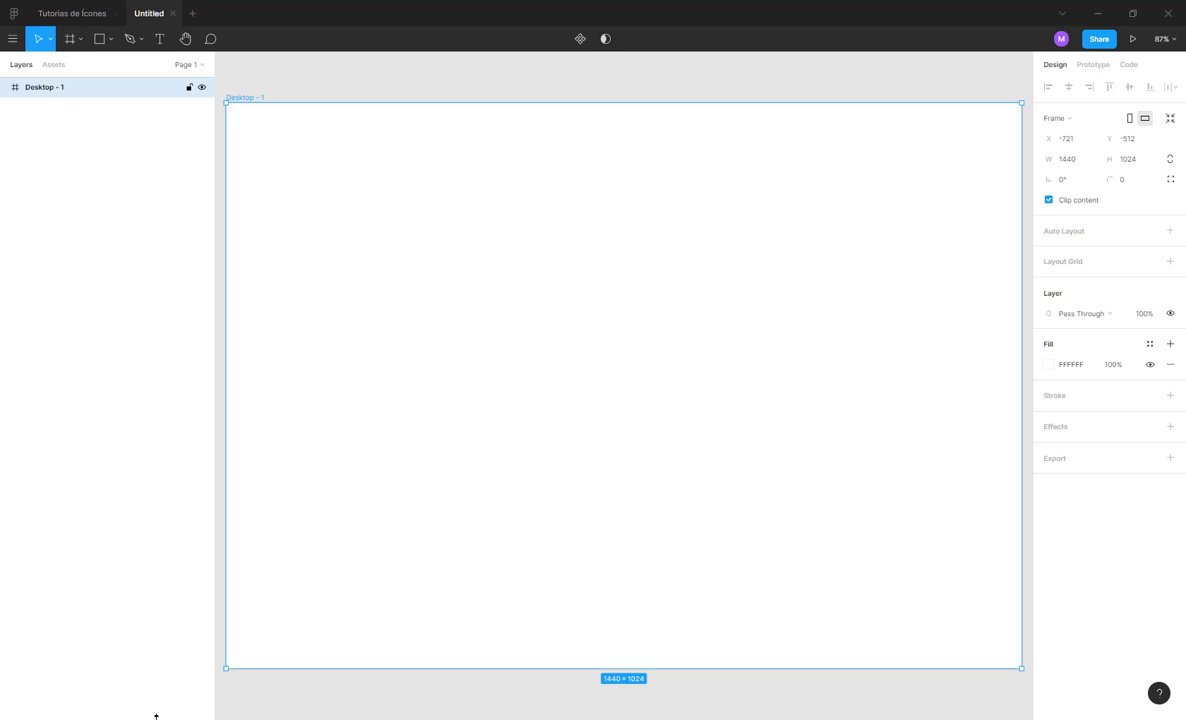
- Rename the new frame to icones-mensagem and deselect it
key(ctrl+r)
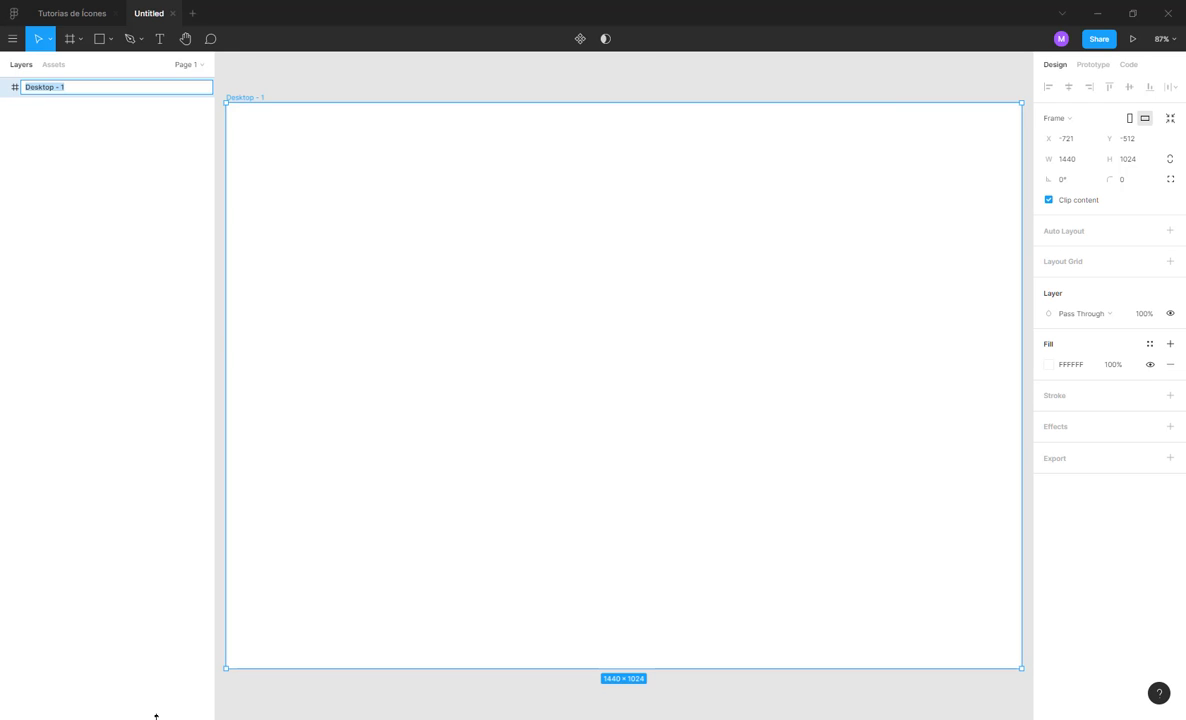
text(icones-mensagem)
key(Return)
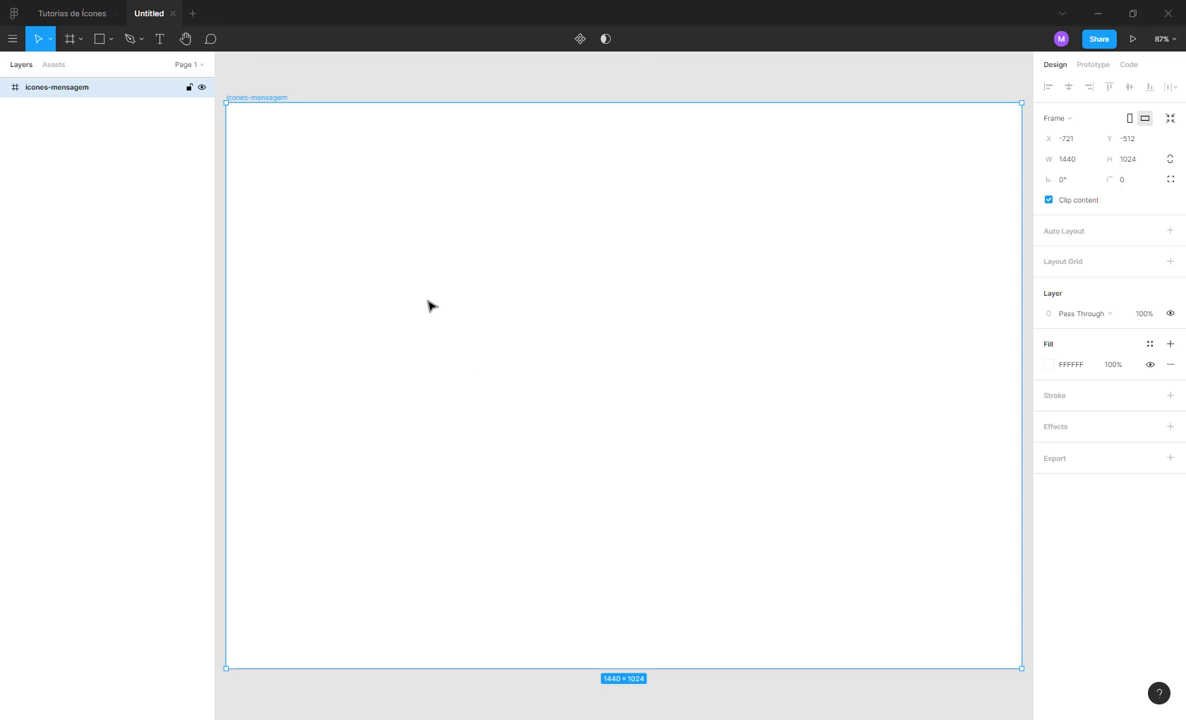
click(386, 76)
- Paste the copied bubble sketches as an image into the icones-mensagem frame
scroll(394, 204, down, 3)
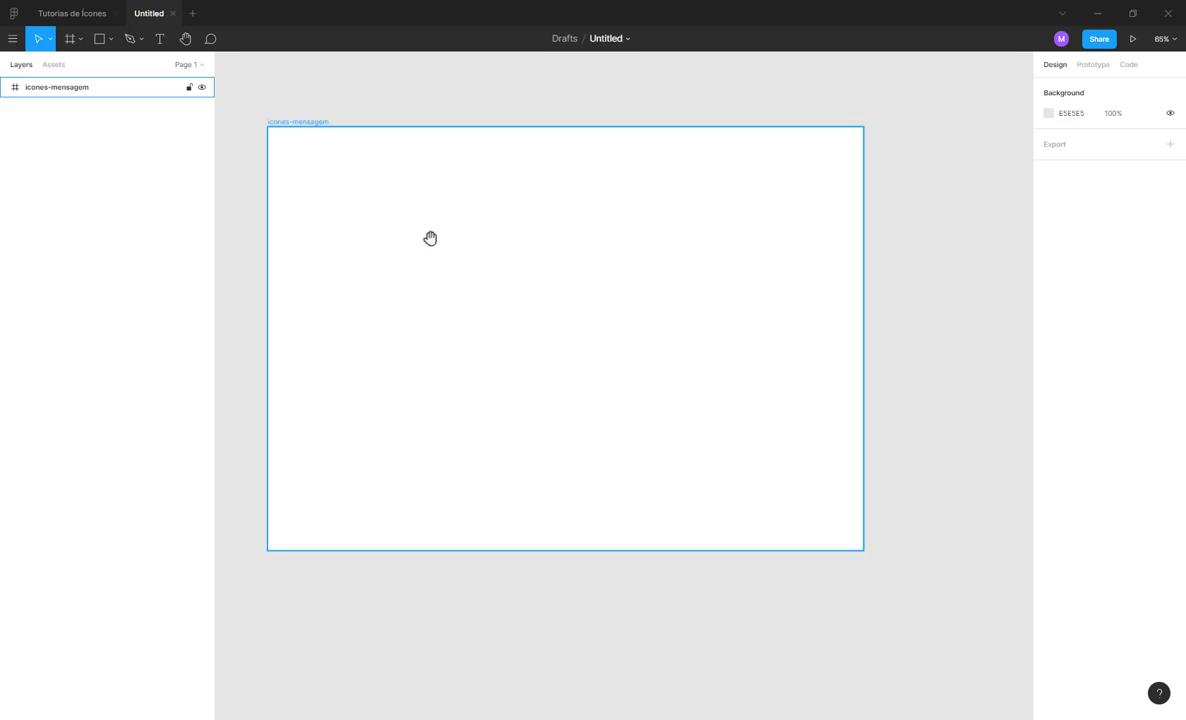
scroll(430, 238, up, 2)
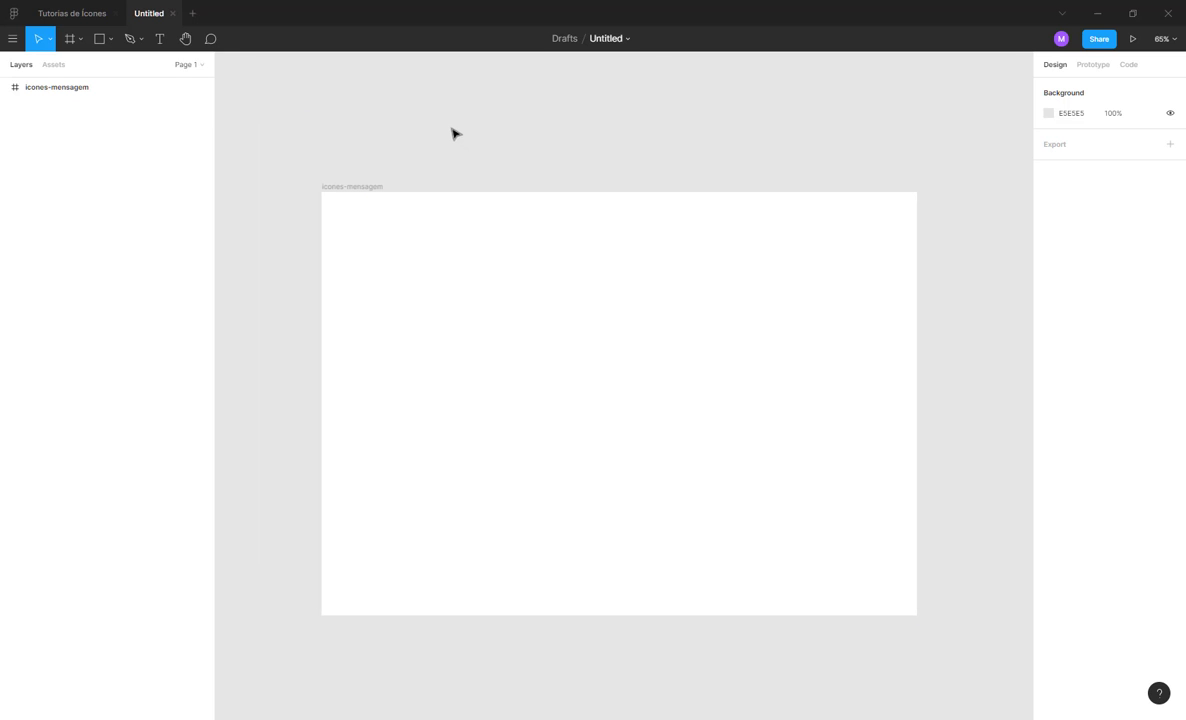
key(ctrl+v)
click(532, 237)
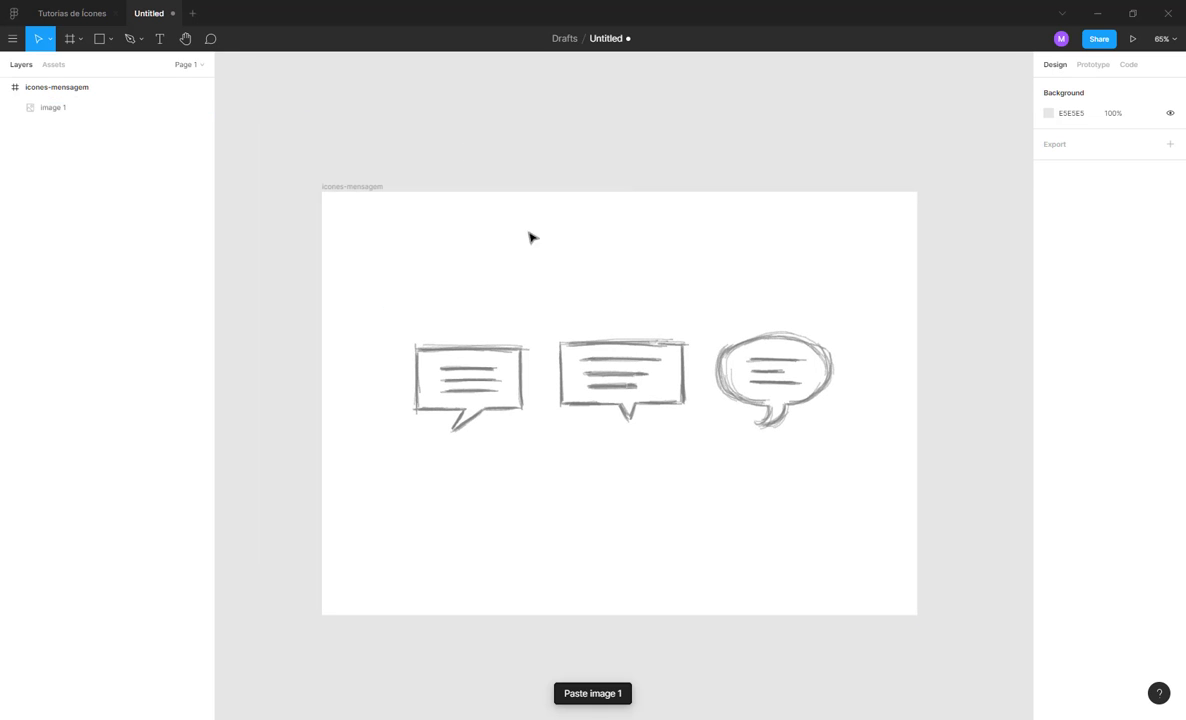
click(530, 358)
- Lock the icones-mensagem frame and clear the selection
click(364, 162)
click(342, 188)
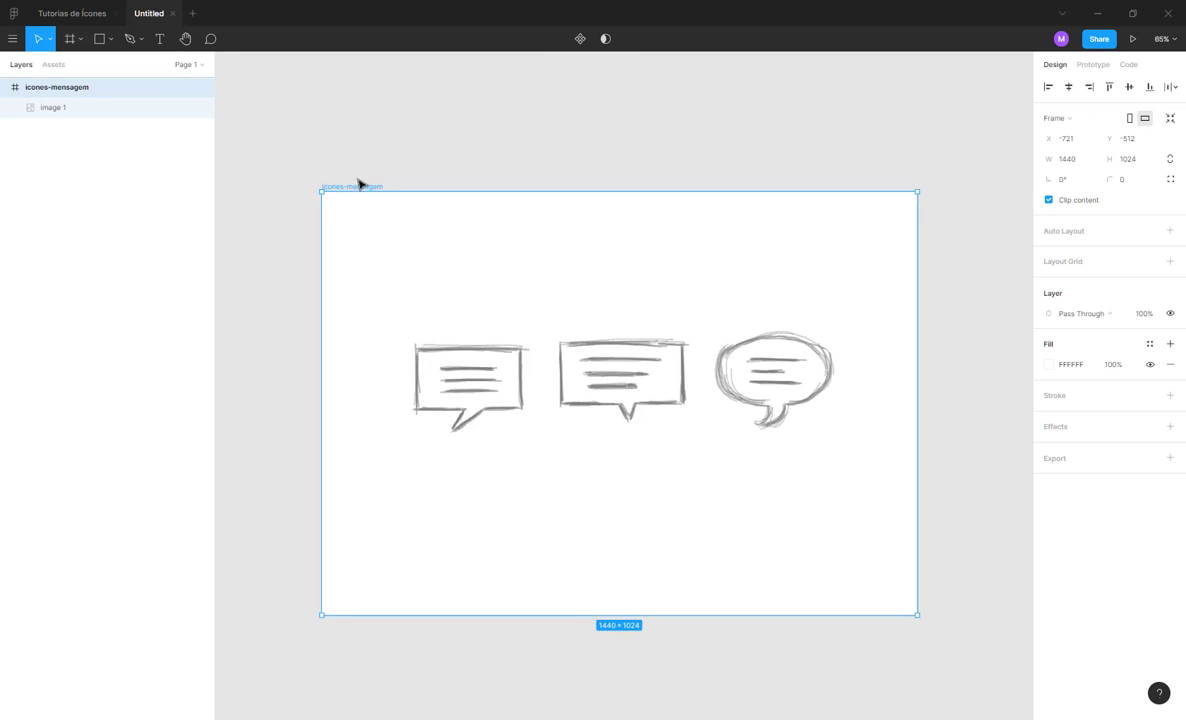
key(Escape)
click(344, 189)
click(189, 87)
key(Escape)
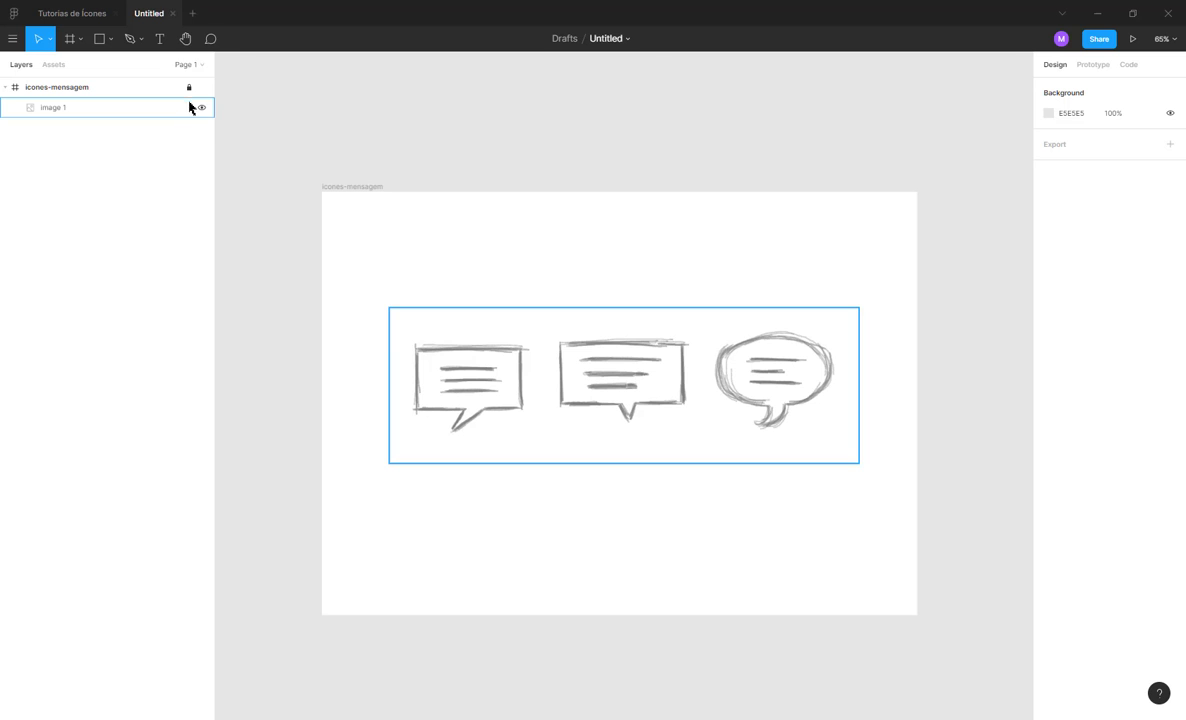
- Center the sketch image horizontally and vertically within the frame, and lock the frame again
click(100, 111)
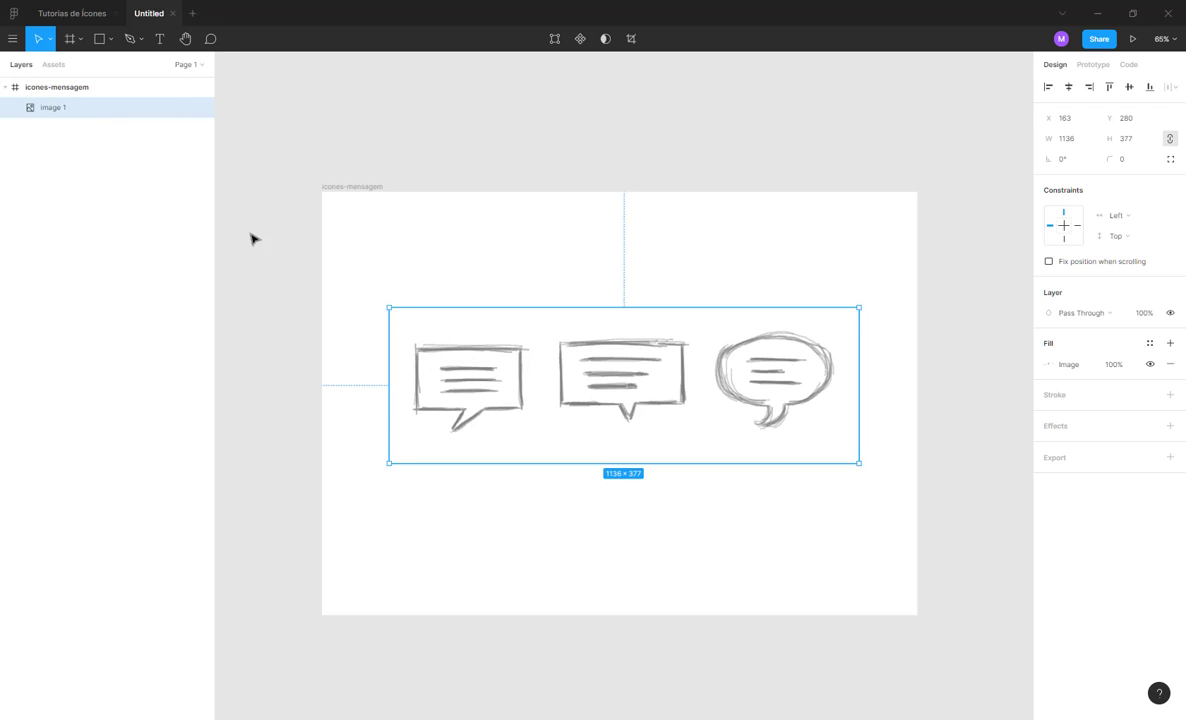
drag(487, 346, 532, 310)
key(ctrl+z)
click(441, 273)
drag(402, 274, 720, 420)
click(1068, 87)
click(1129, 87)
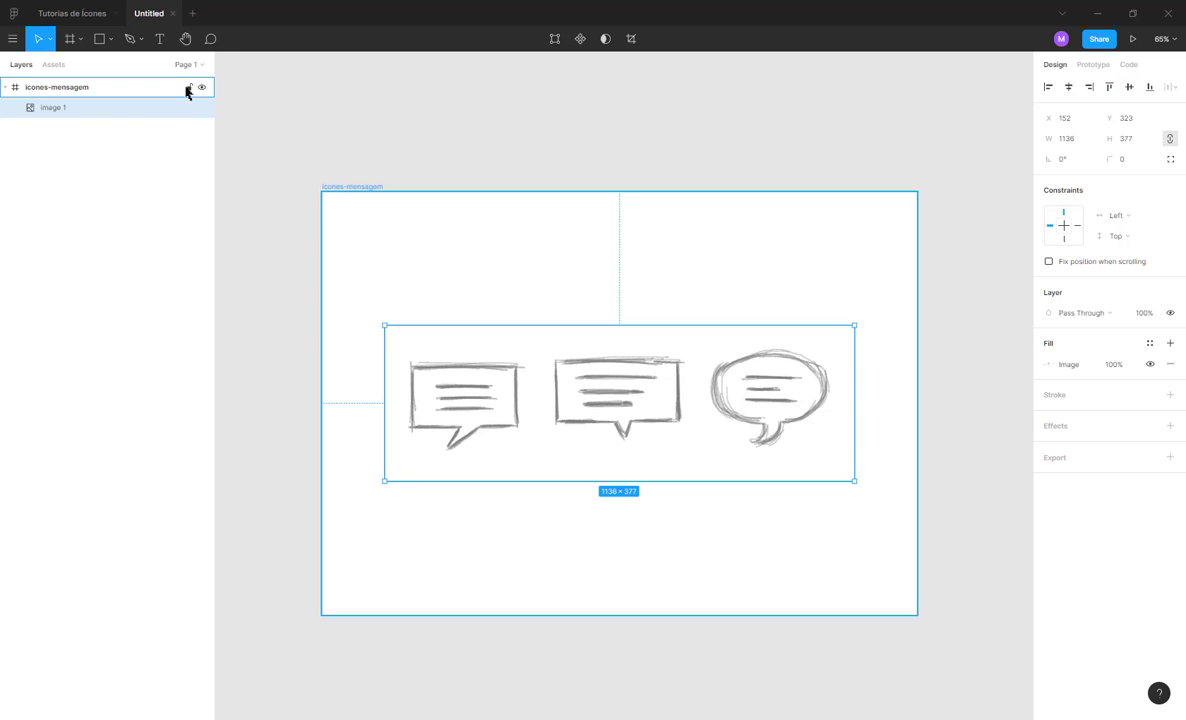
click(490, 263)
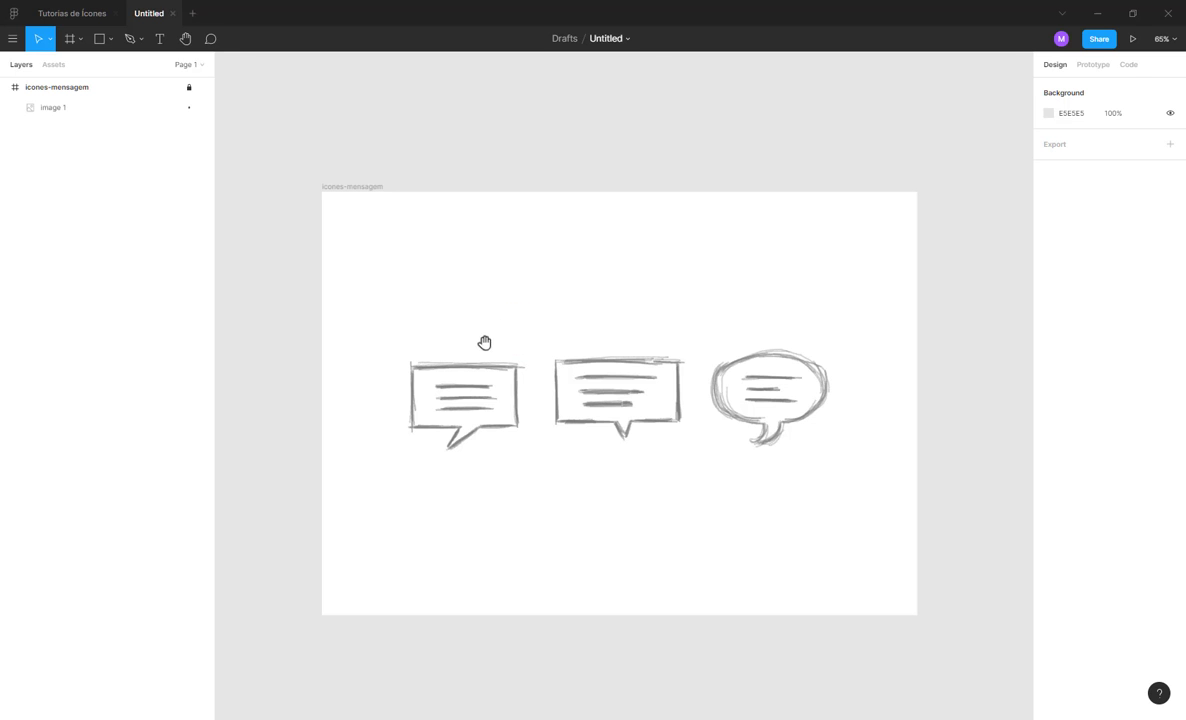
- Draw a rectangle of about 255 × 148 over the body of the first sketched speech bubble
drag(485, 341, 516, 264)
scroll(508, 315, up, 5)
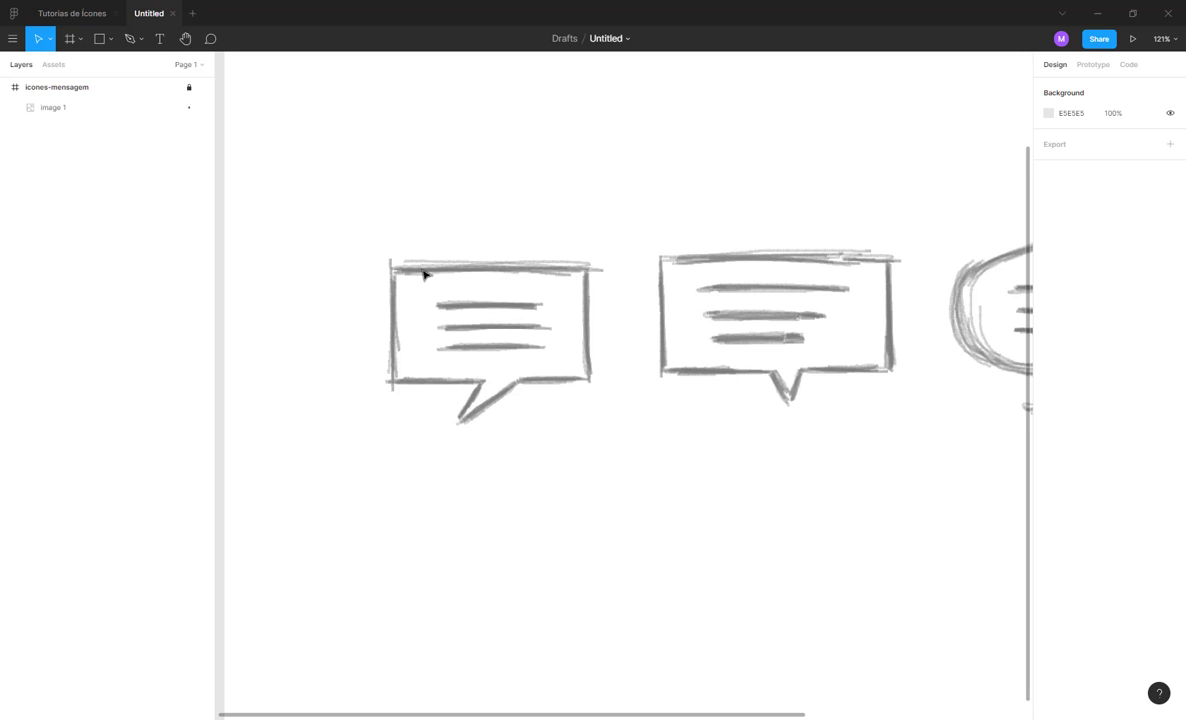
key(r)
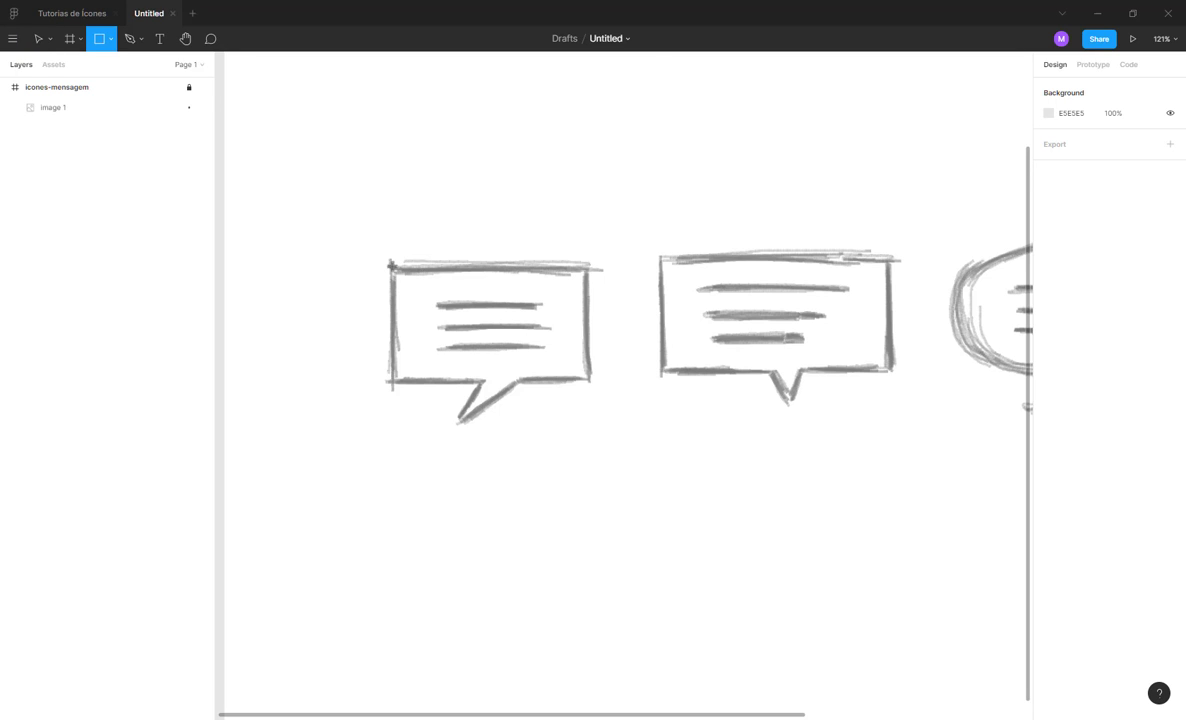
mouse_move(391, 265)
mouse_down()
mouse_move(550, 331)
mouse_move(588, 386)
mouse_up()
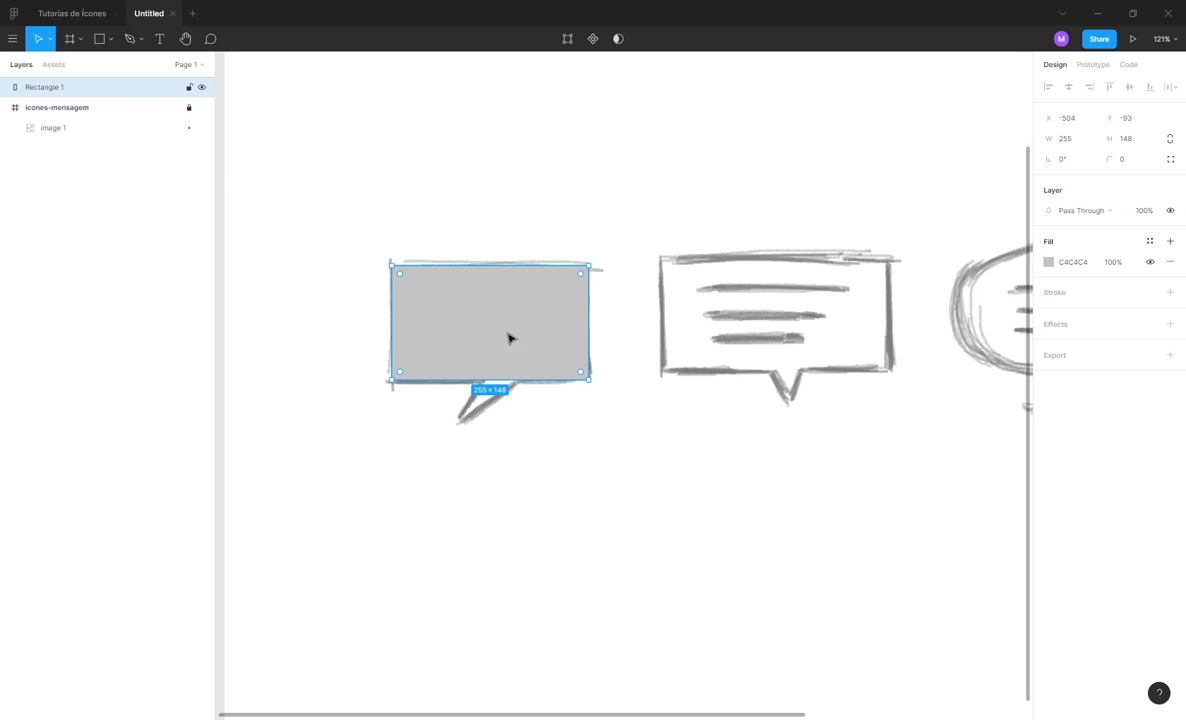
- Draw a triangle with the Polygon tool below the grey rectangle and flip it upside down over the sketched tail
click(110, 42)
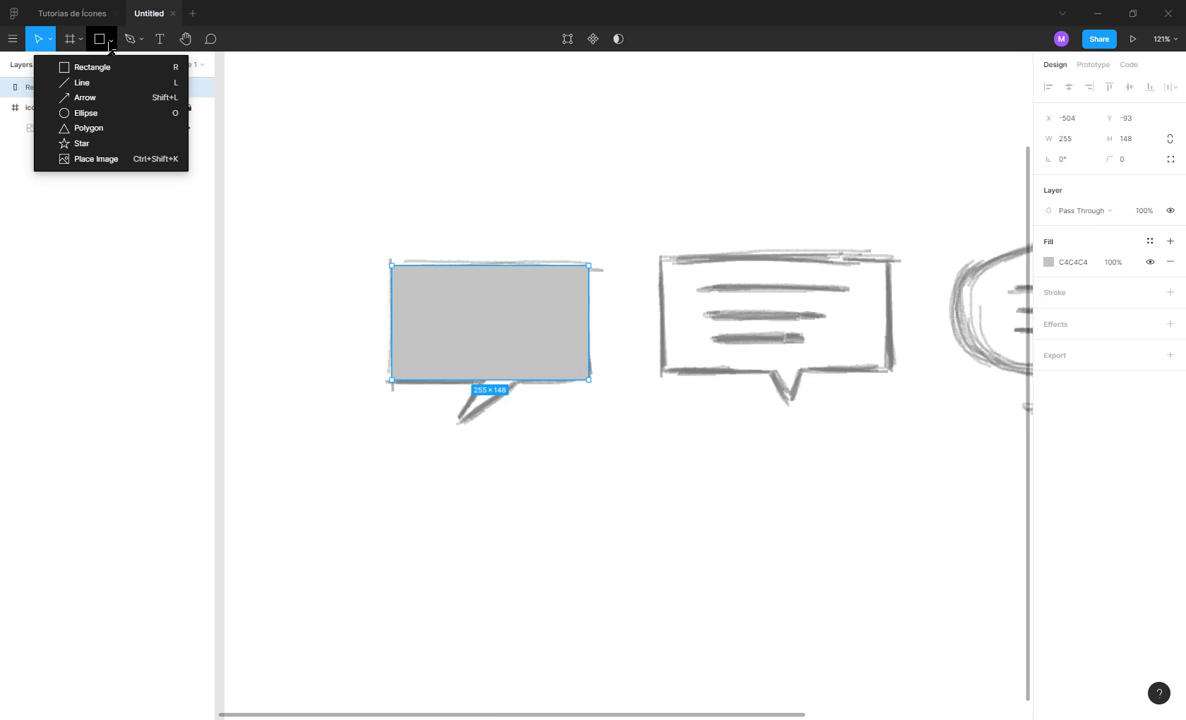
click(98, 127)
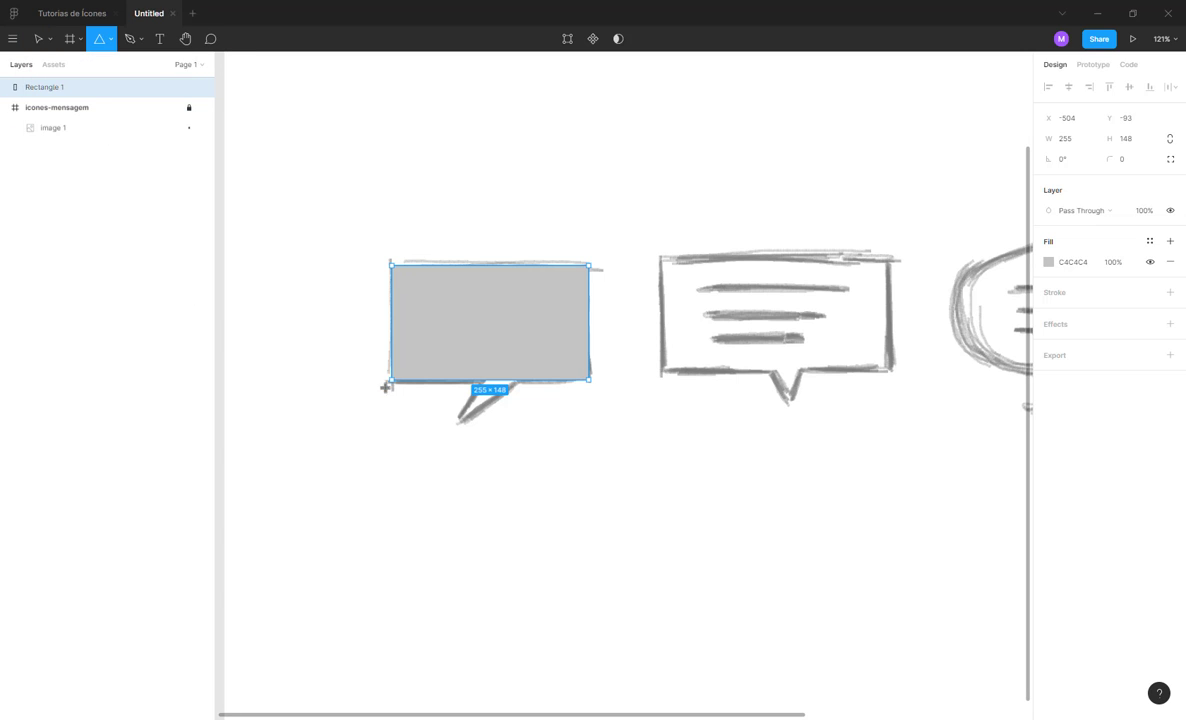
mouse_move(448, 435)
mouse_down()
mouse_move(484, 490)
mouse_move(525, 504)
mouse_up()
drag(535, 431, 459, 427)
- Reshape the triangle by moving its lower tip to the point of the sketched tail
click(532, 479)
click(505, 409)
double_click(504, 412)
click(550, 463)
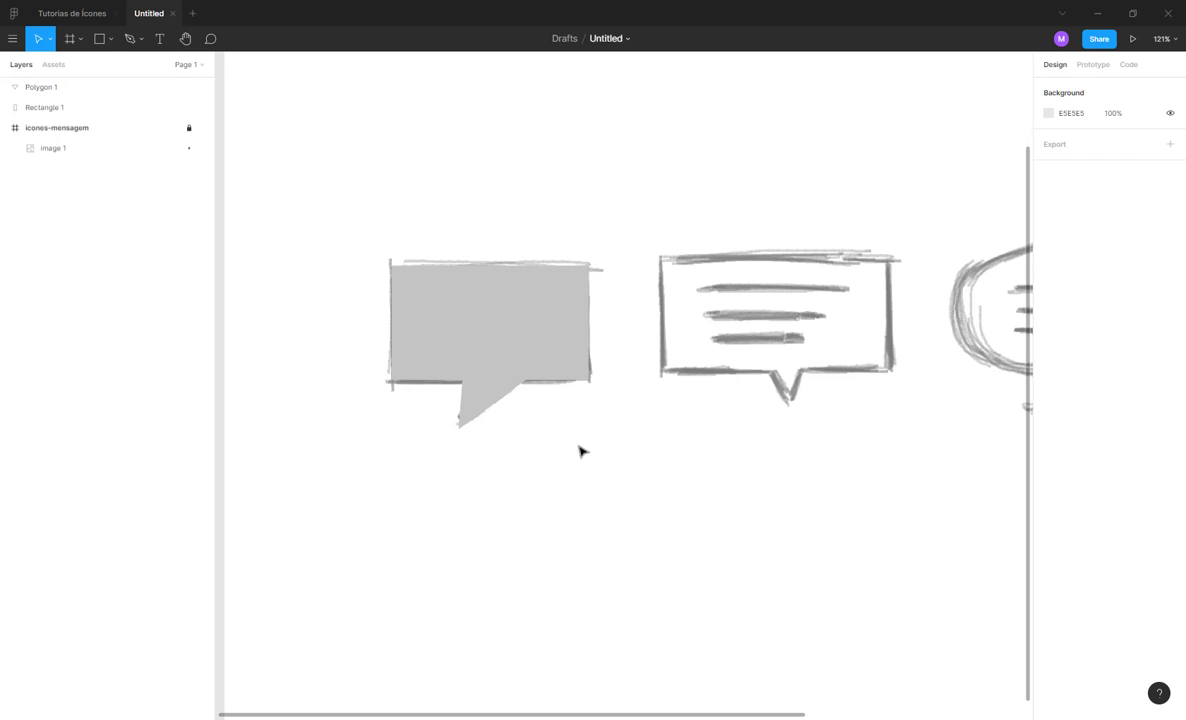
- Move the grey rectangle and triangle together to the empty area above the first sketched bubble
scroll(545, 439, down, 2)
drag(555, 448, 449, 322)
scroll(449, 322, up, 3)
drag(476, 453, 450, 256)
click(651, 258)
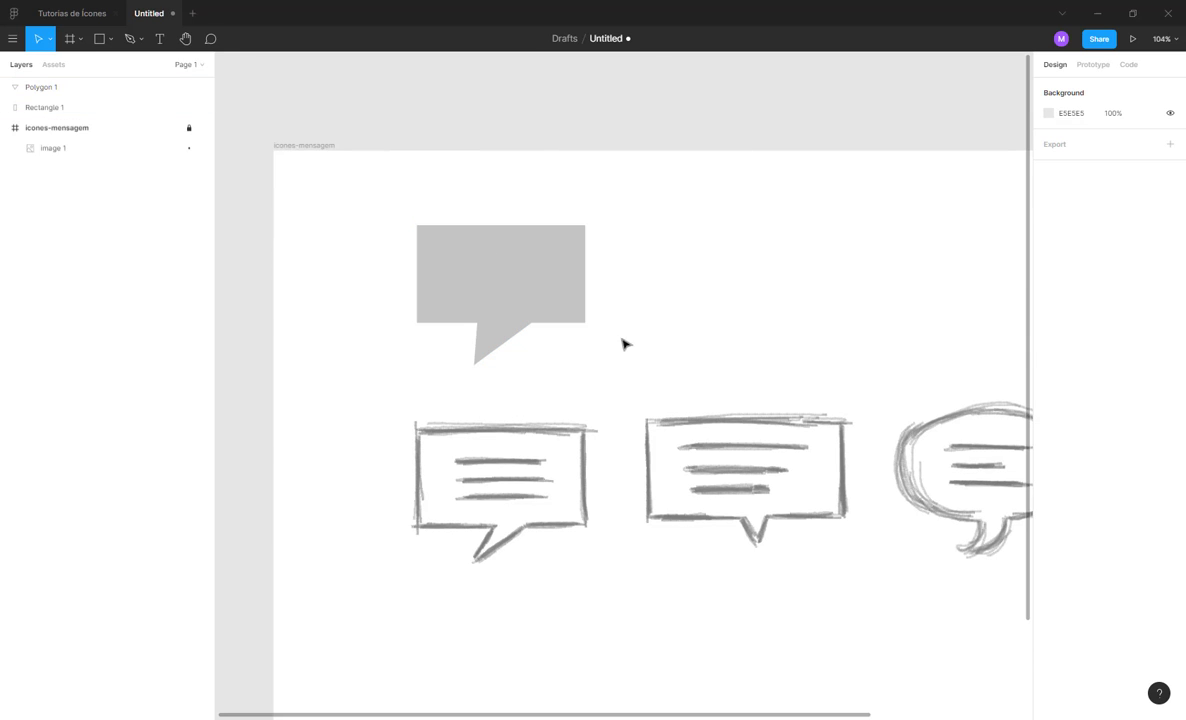
scroll(616, 249, down, 2)
scroll(553, 307, up, 2)
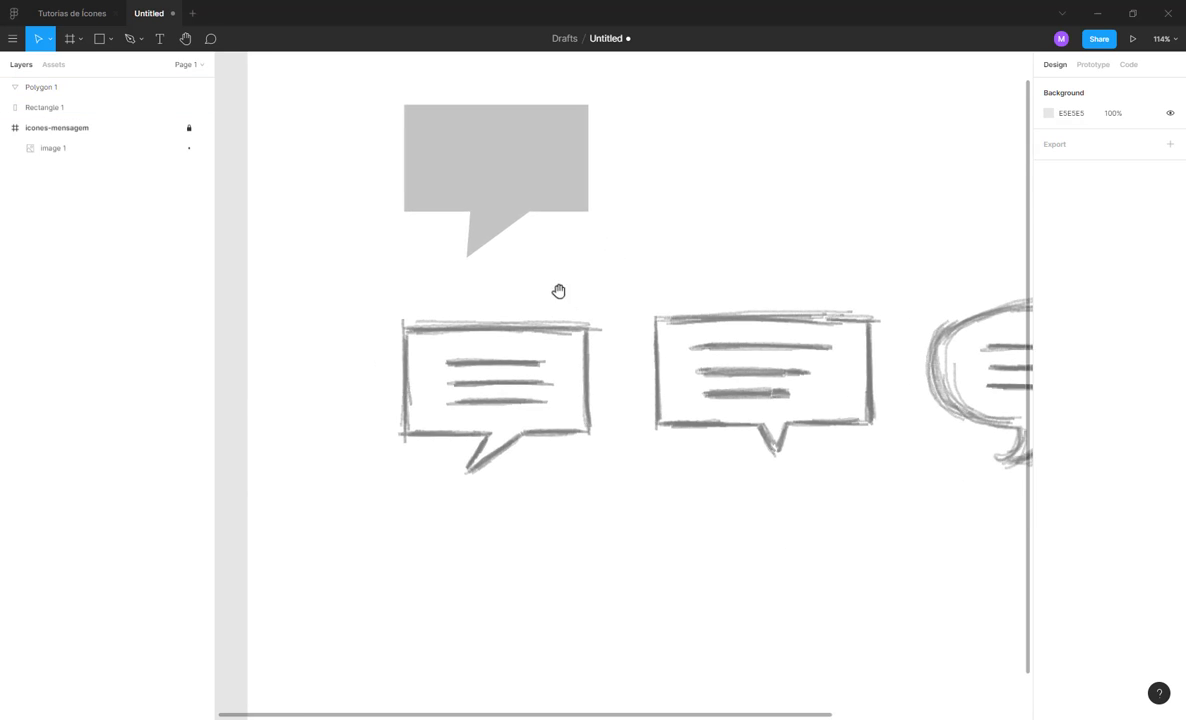
drag(558, 291, 597, 308)
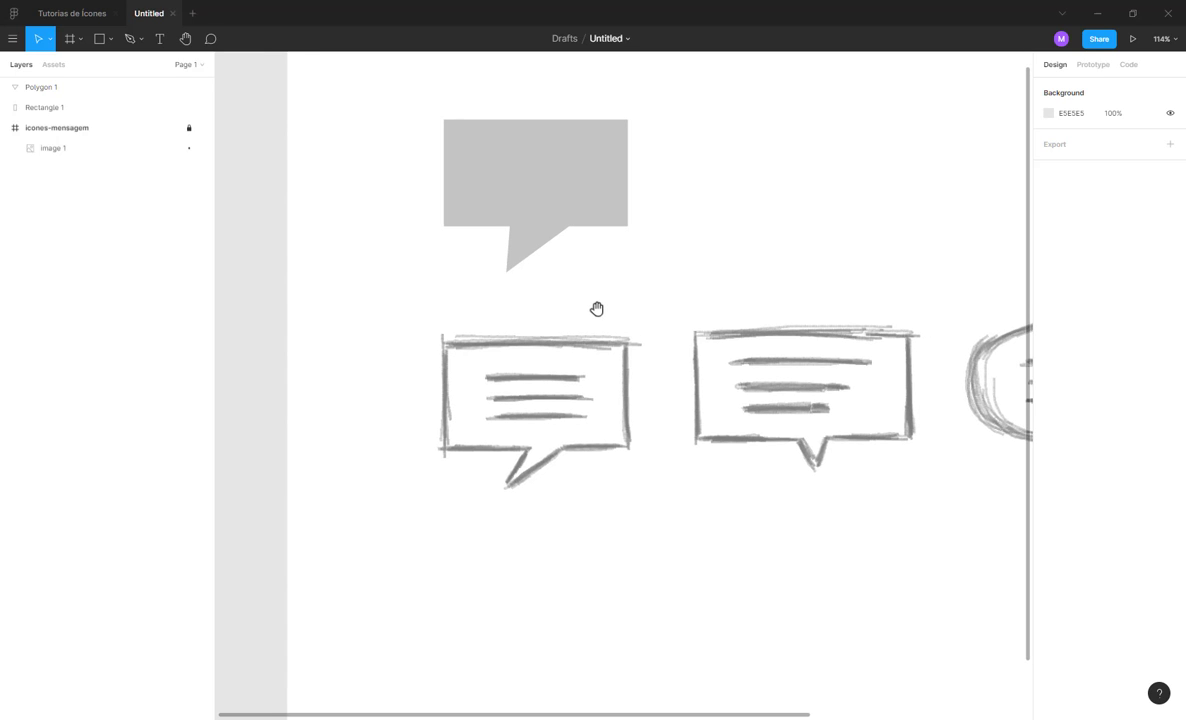
- Trace the rectangular body of the first sketched bubble with the Pen tool, leaving a gap for the tail
key(p)
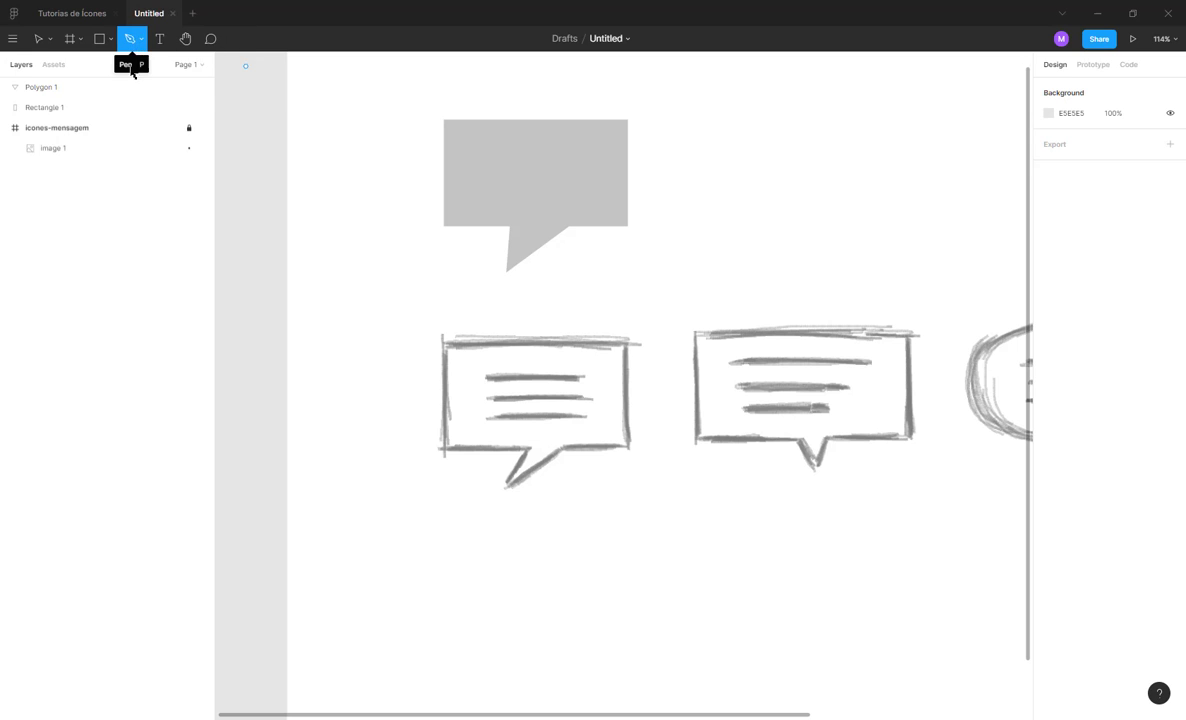
key(r)
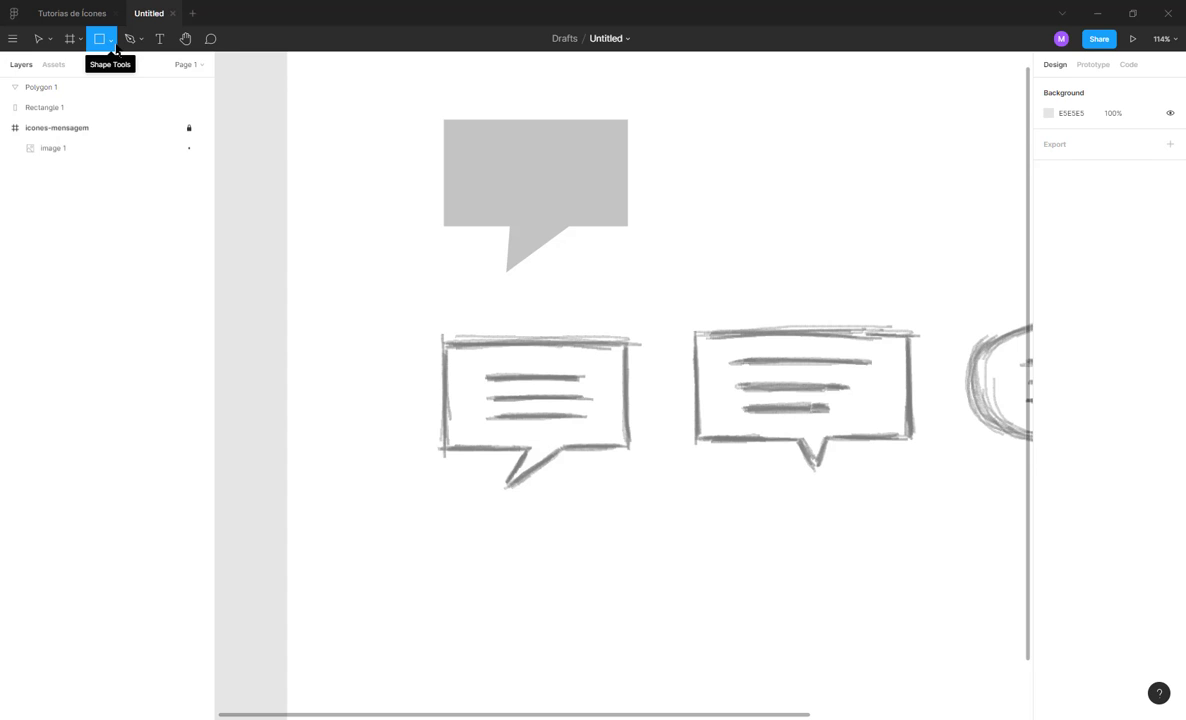
click(131, 37)
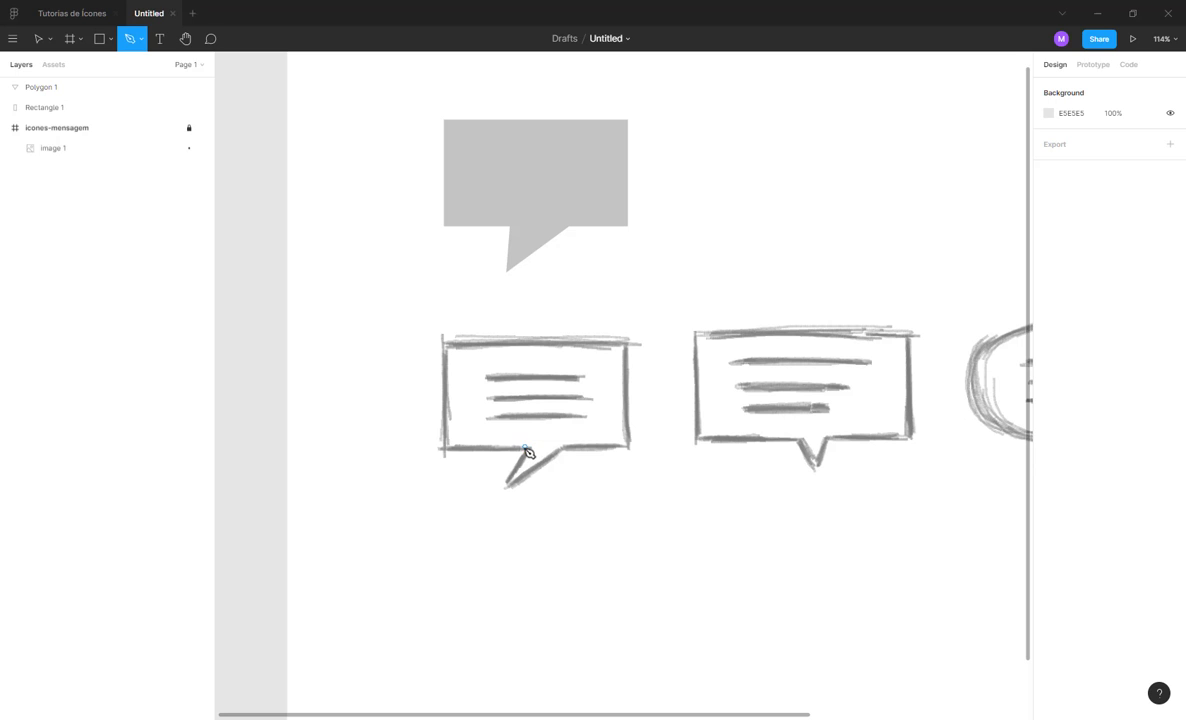
scroll(528, 454, up, 6)
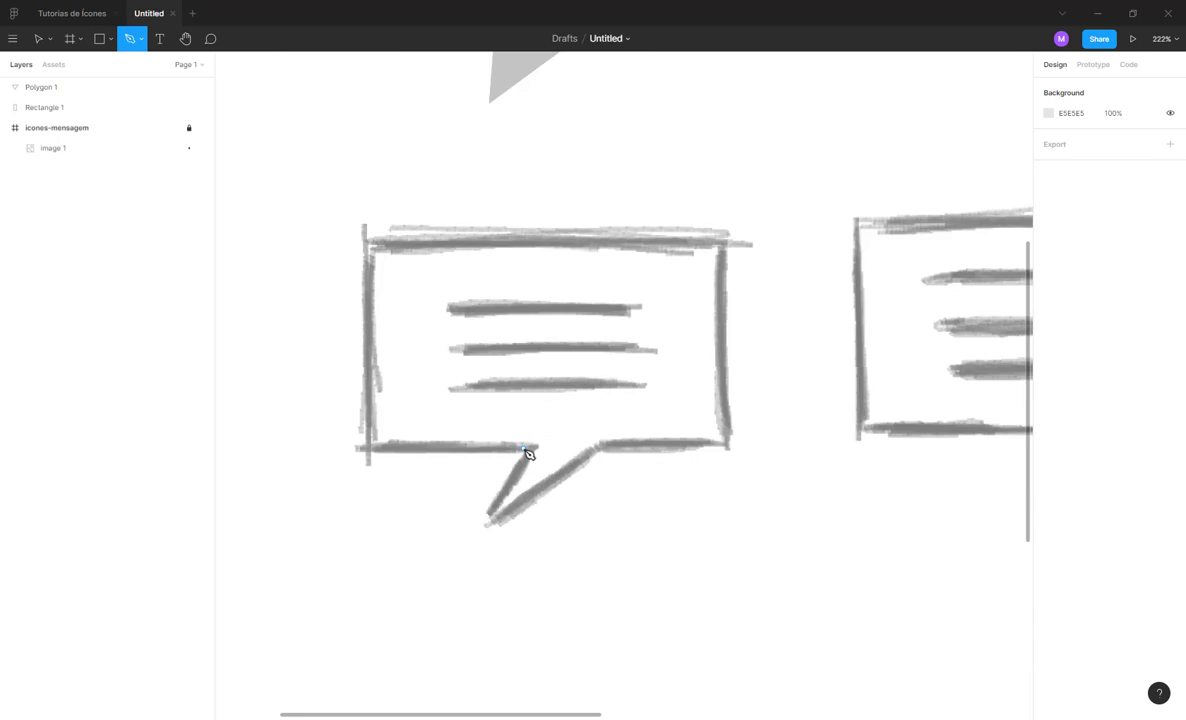
drag(559, 427, 563, 424)
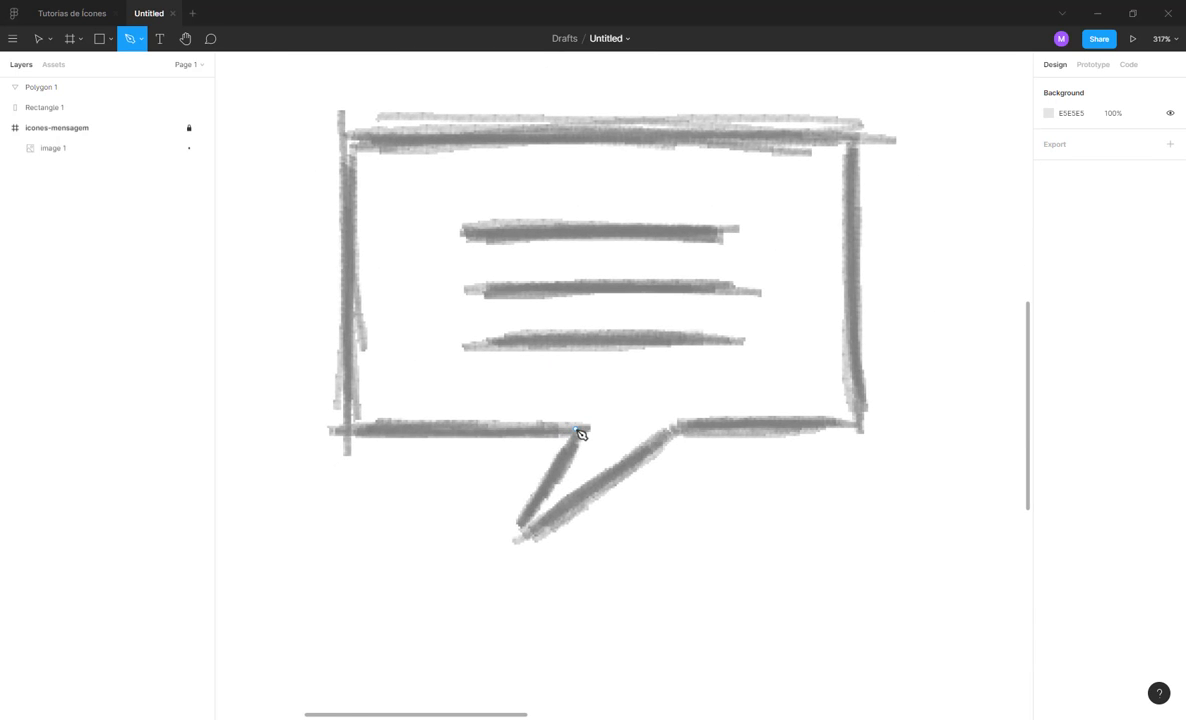
click(576, 429)
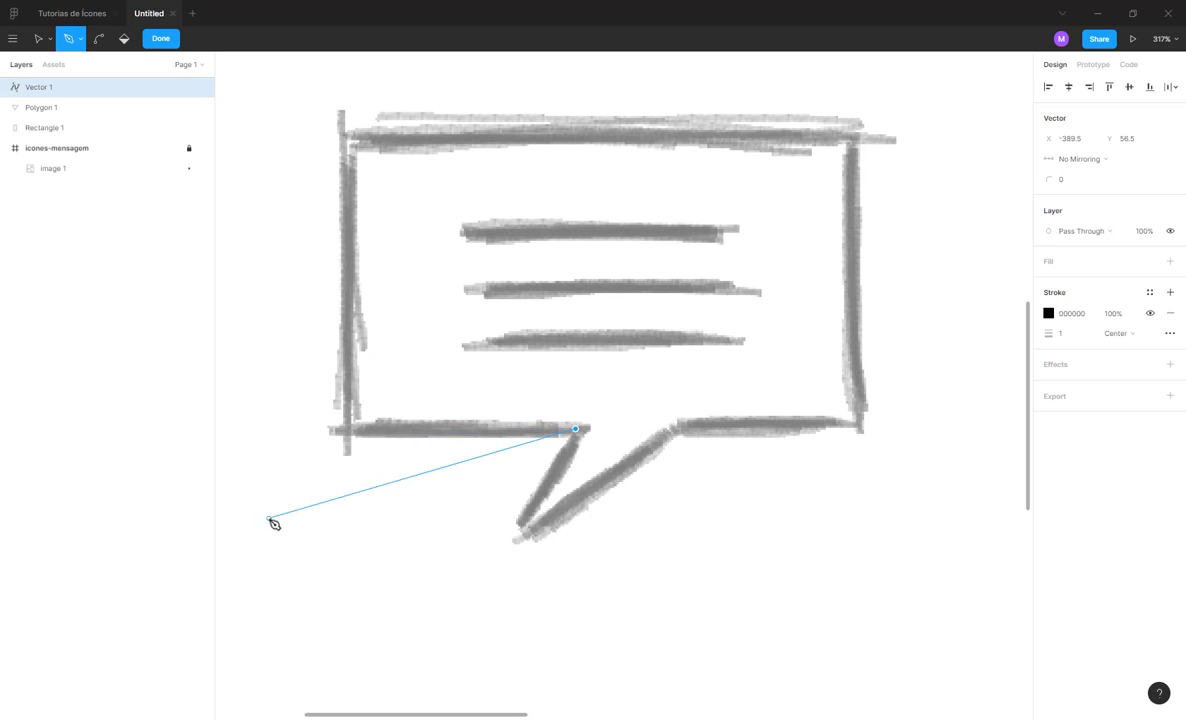
click(351, 429)
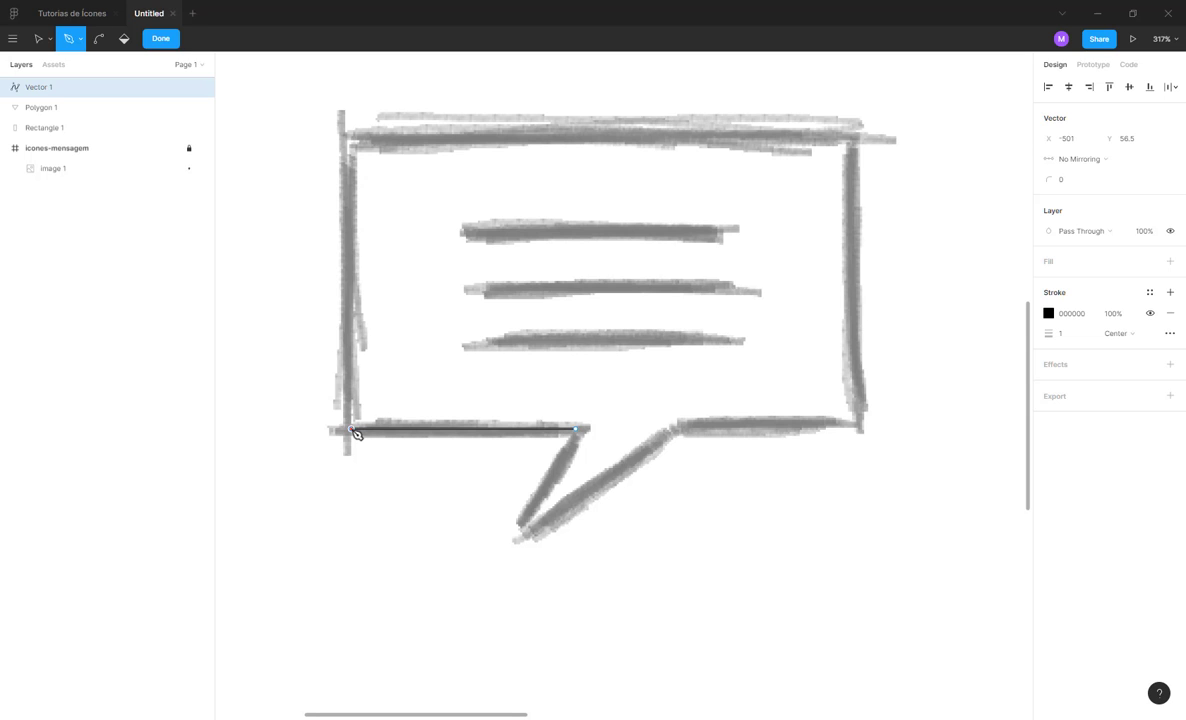
click(351, 138)
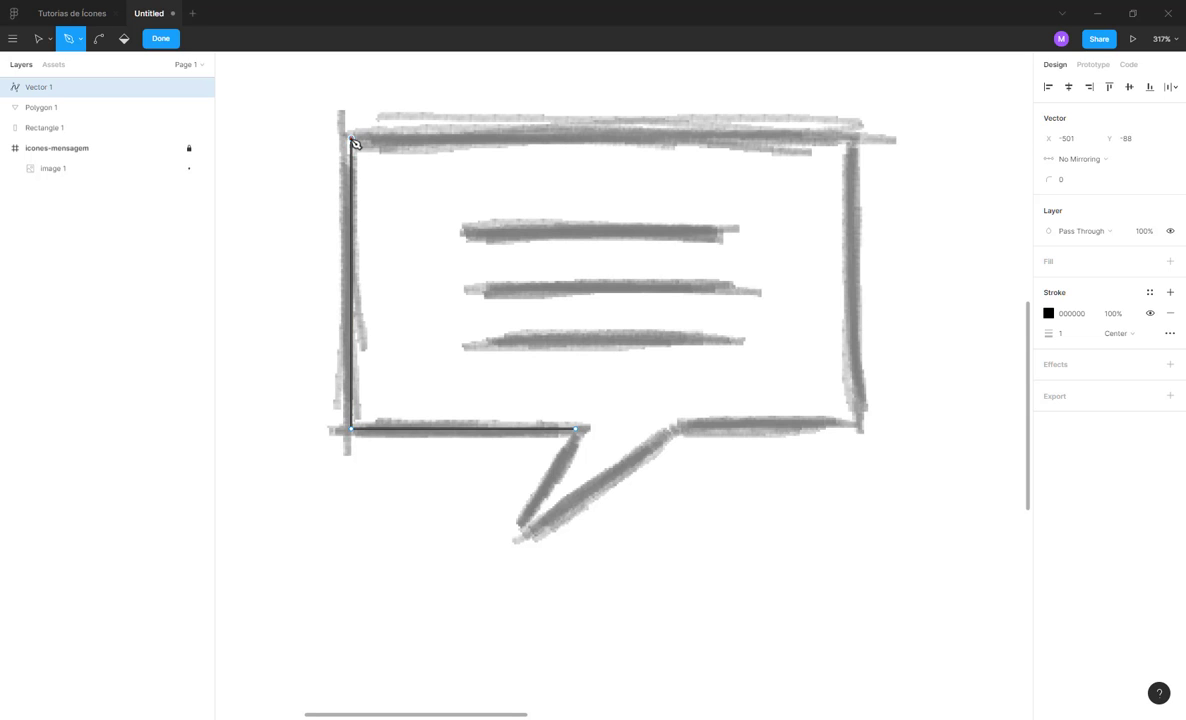
click(853, 138)
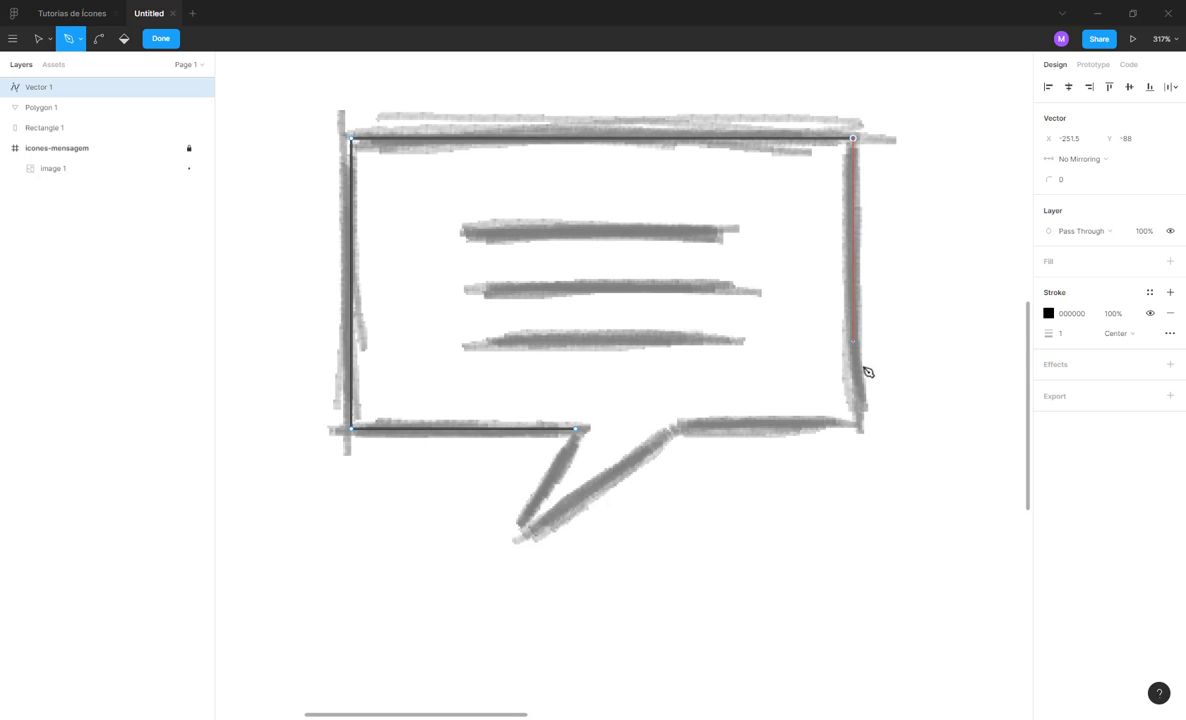
click(855, 429)
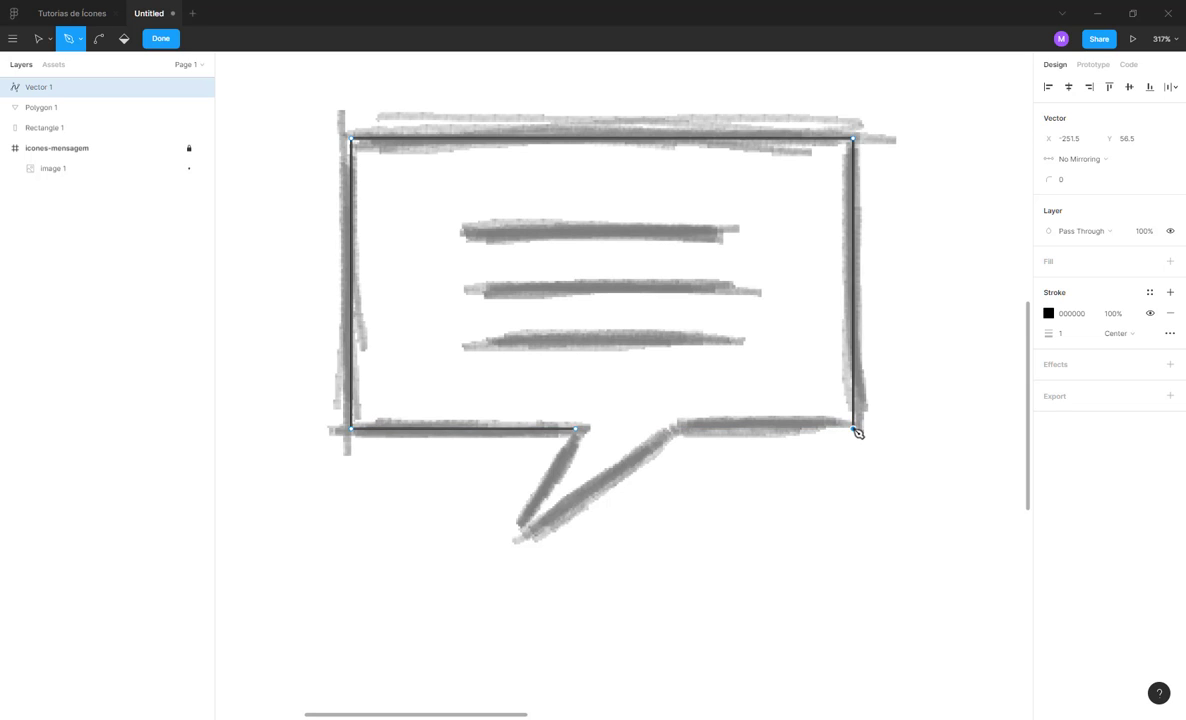
click(670, 430)
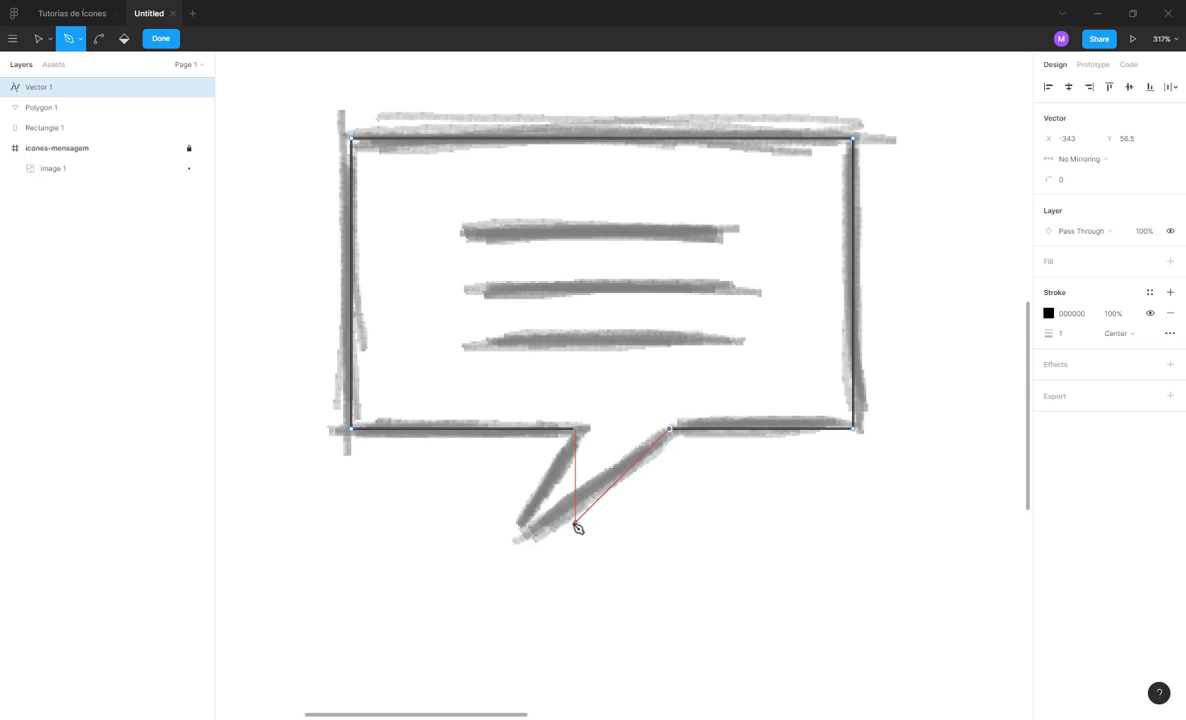
- Close the pen outline with a pointed tail whose left edge is vertical, and finish the path
click(576, 522)
click(578, 432)
key(Escape)
key(Escape)
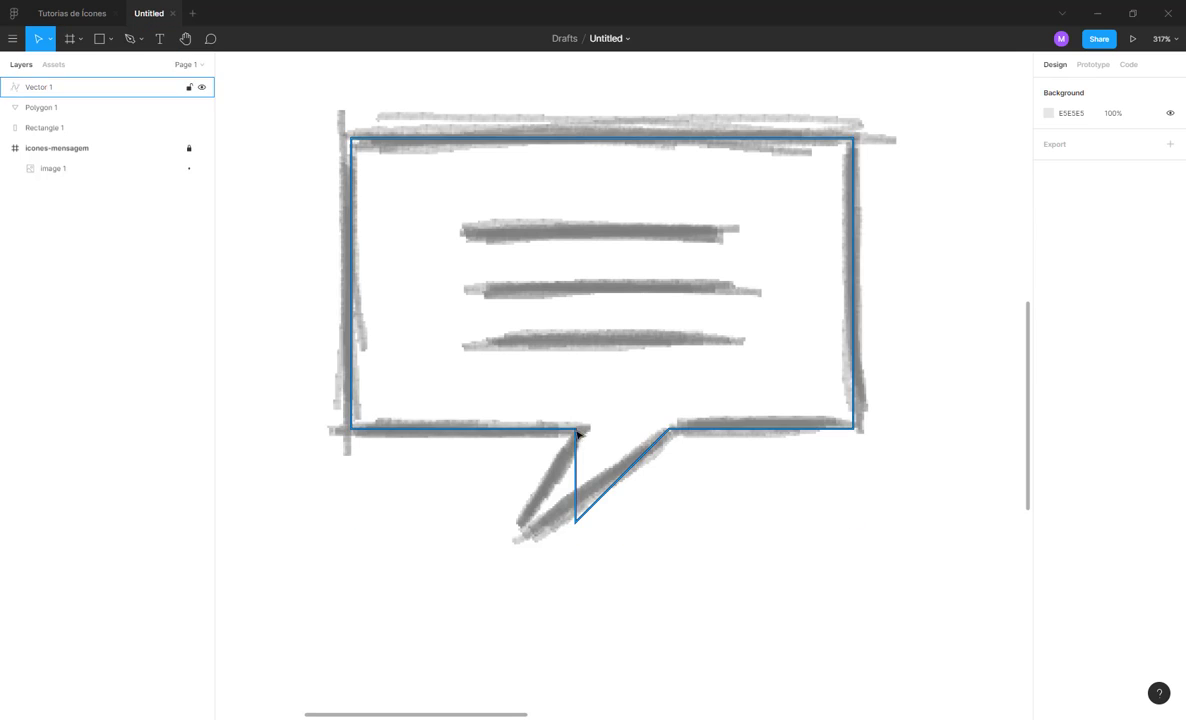
- Move the traced bubble outline above the sketches, beside the grey bubble with their top edges level
scroll(578, 434, down, 5)
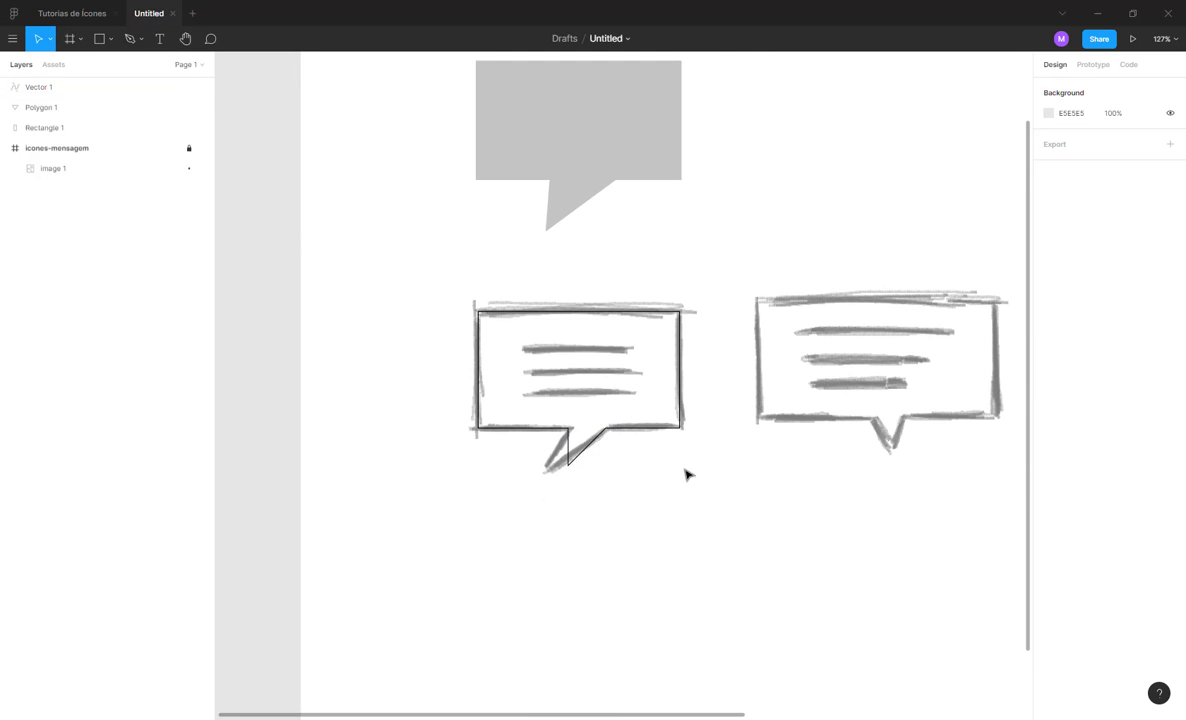
drag(662, 498, 829, 275)
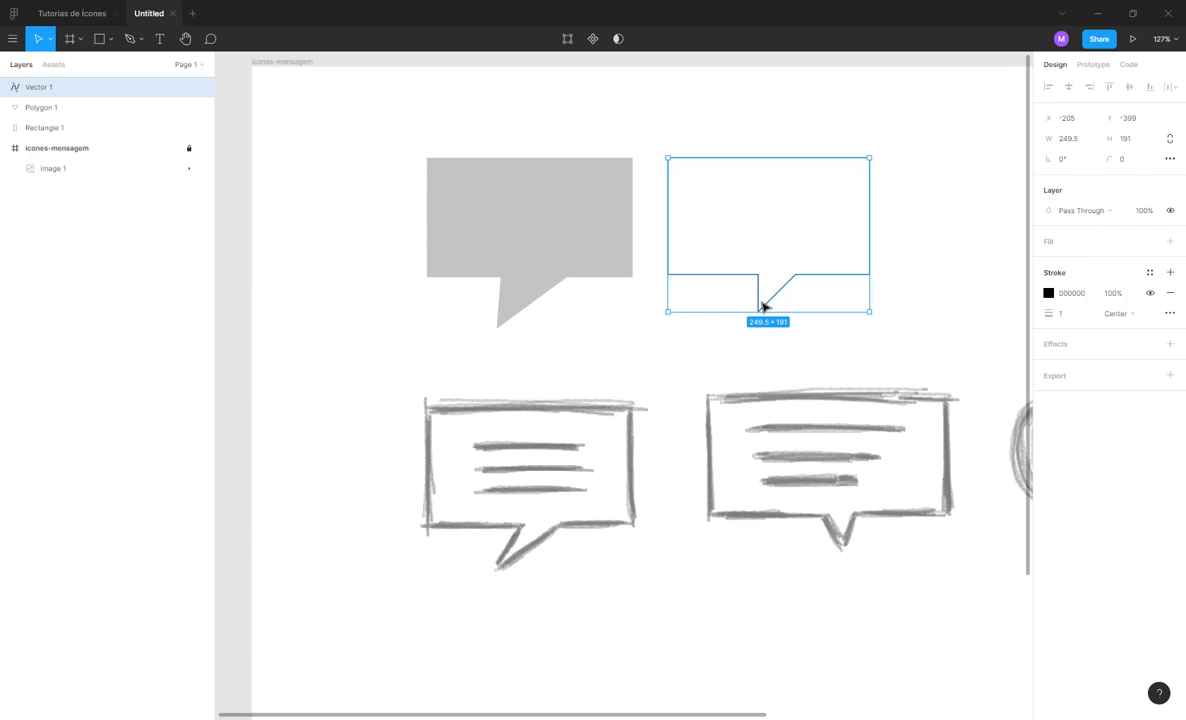
click(572, 326)
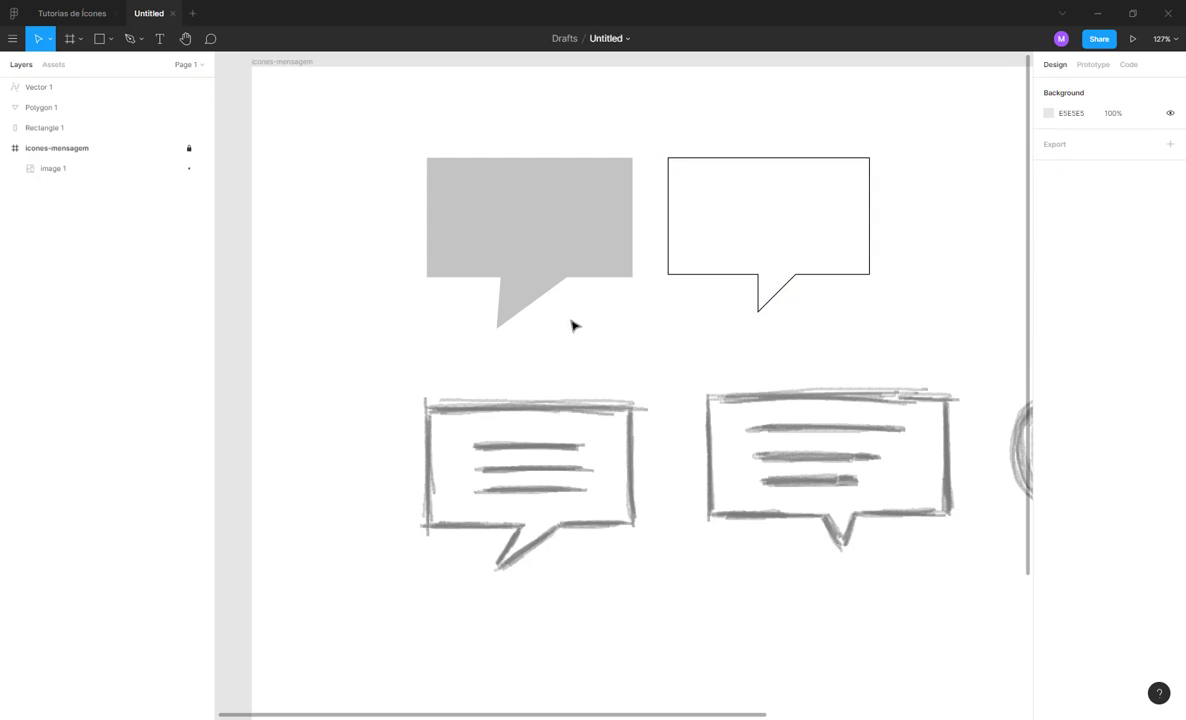
- Edit the grey tail triangle so its tip sits directly below its upper-left corner
click(520, 303)
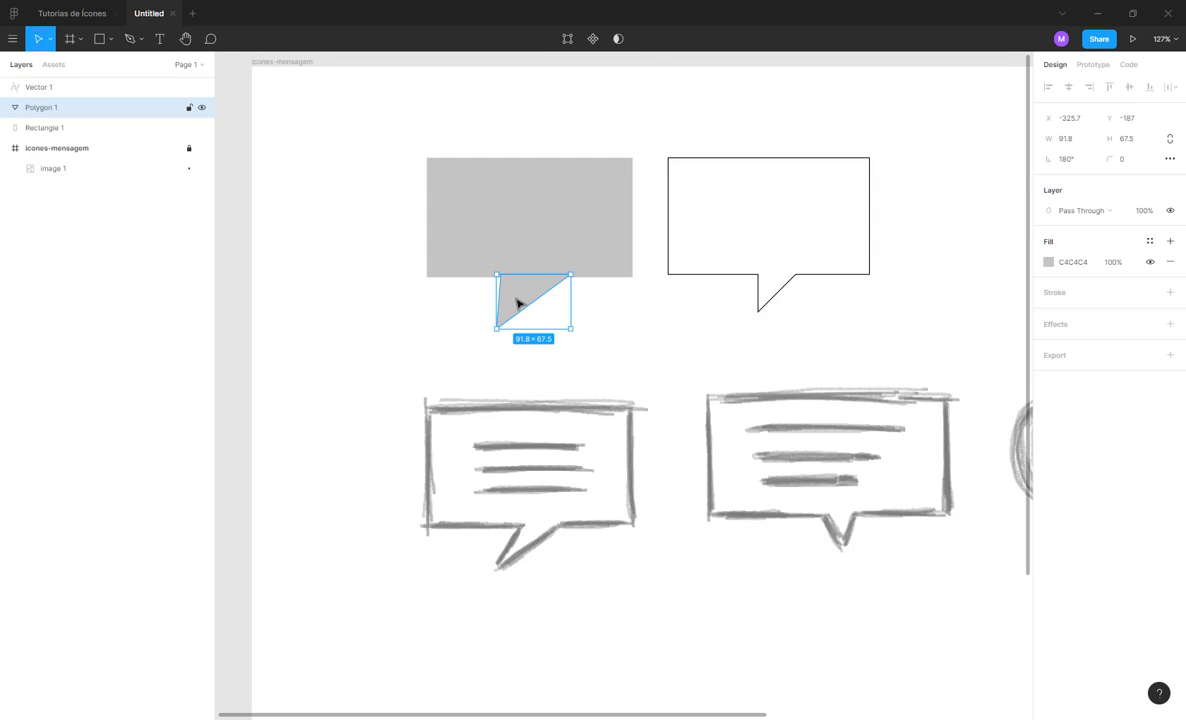
scroll(496, 290, up, 5)
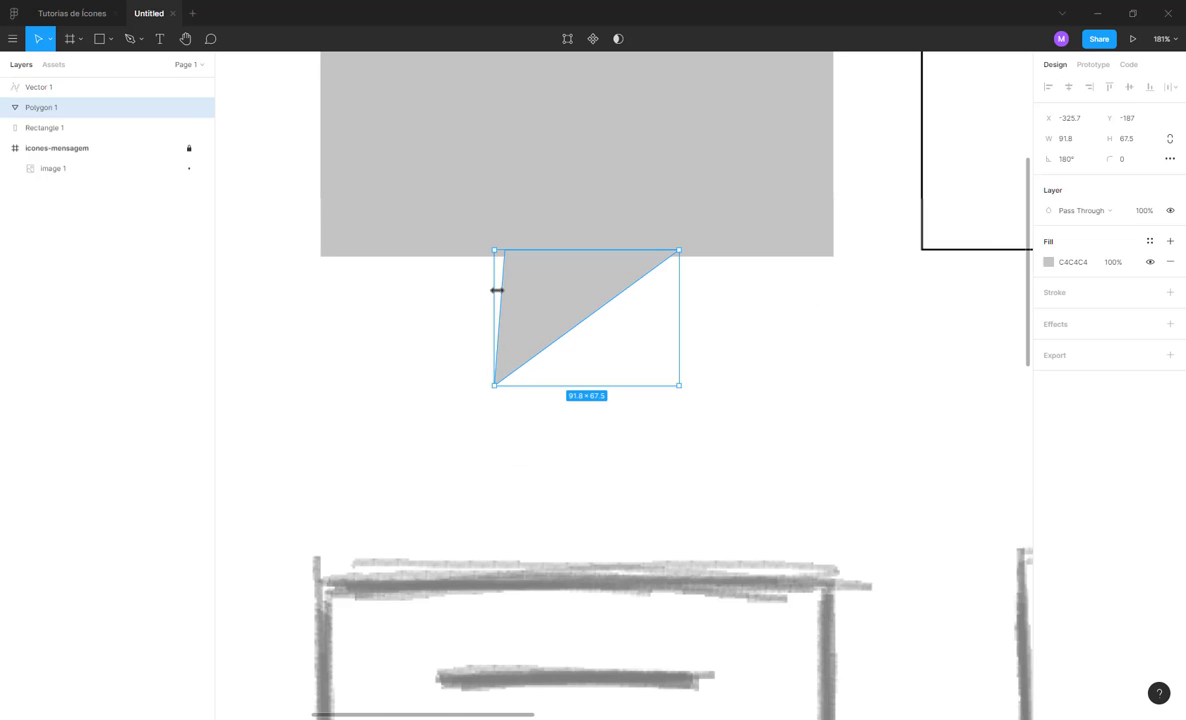
double_click(506, 378)
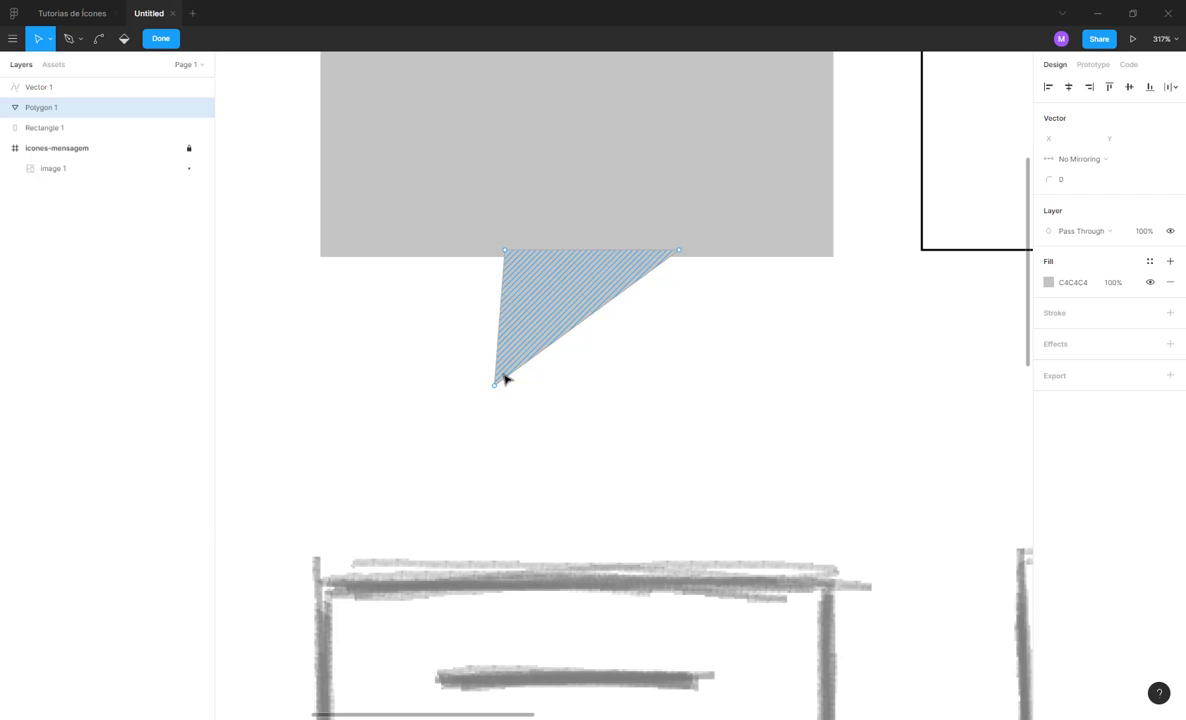
click(622, 398)
double_click(543, 334)
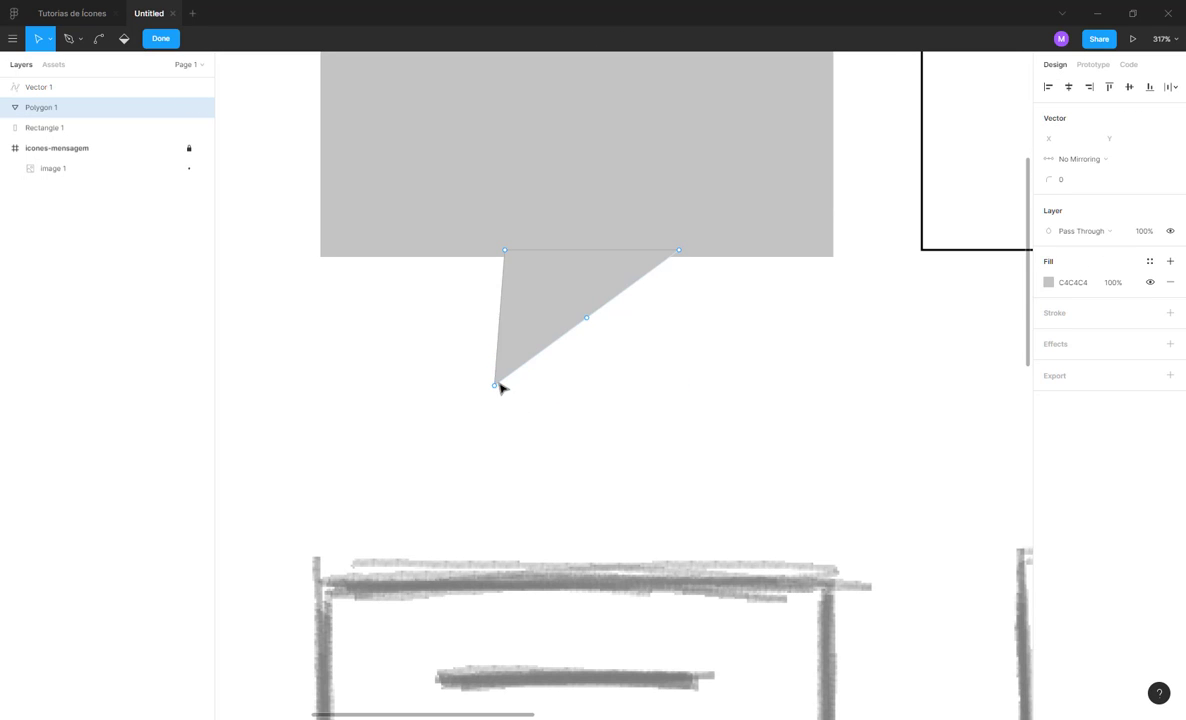
mouse_move(495, 386)
mouse_down()
mouse_move(505, 388)
mouse_move(481, 389)
mouse_move(507, 388)
mouse_up()
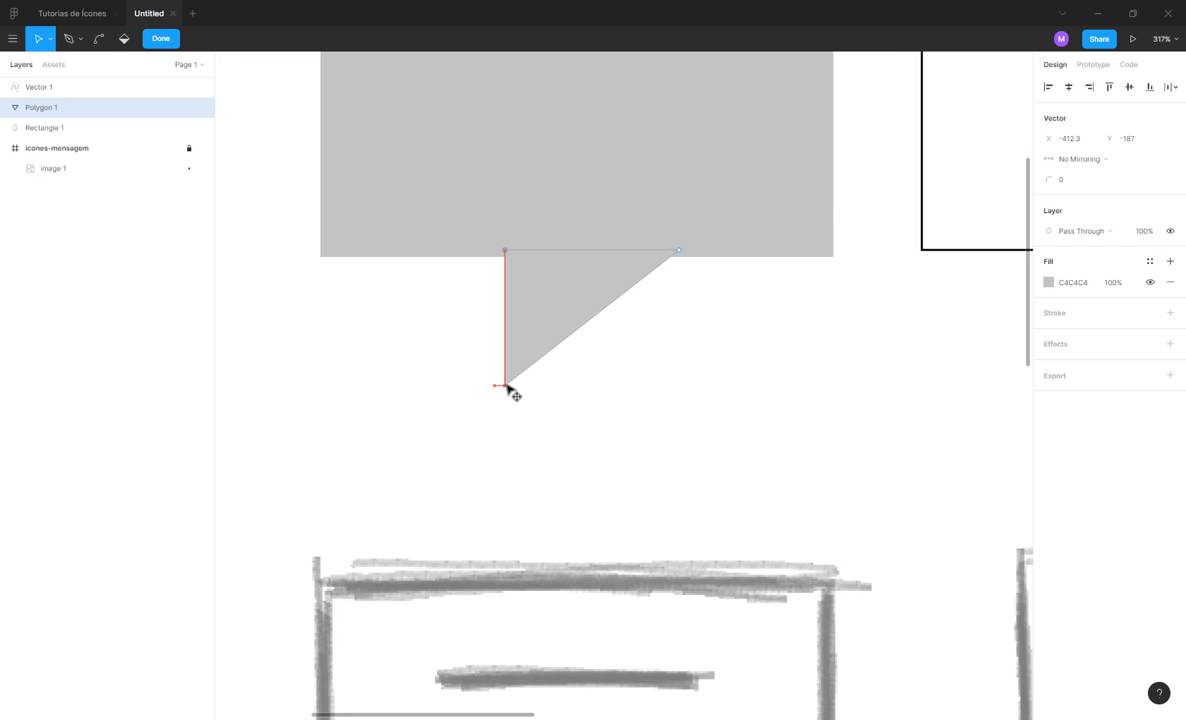
key(Escape)
key(Escape)
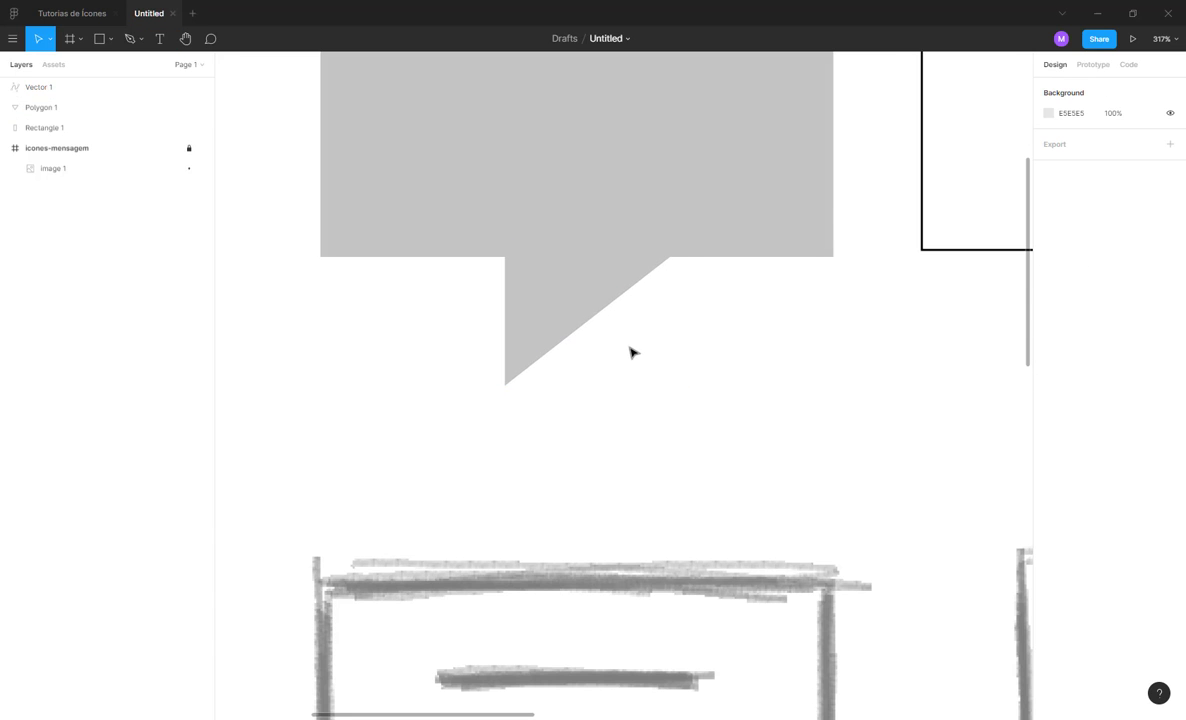
- Move the outlined bubble slightly farther from the grey bubble, to X -181
scroll(633, 352, down, 3)
scroll(633, 352, down, 3)
scroll(593, 357, right, 2)
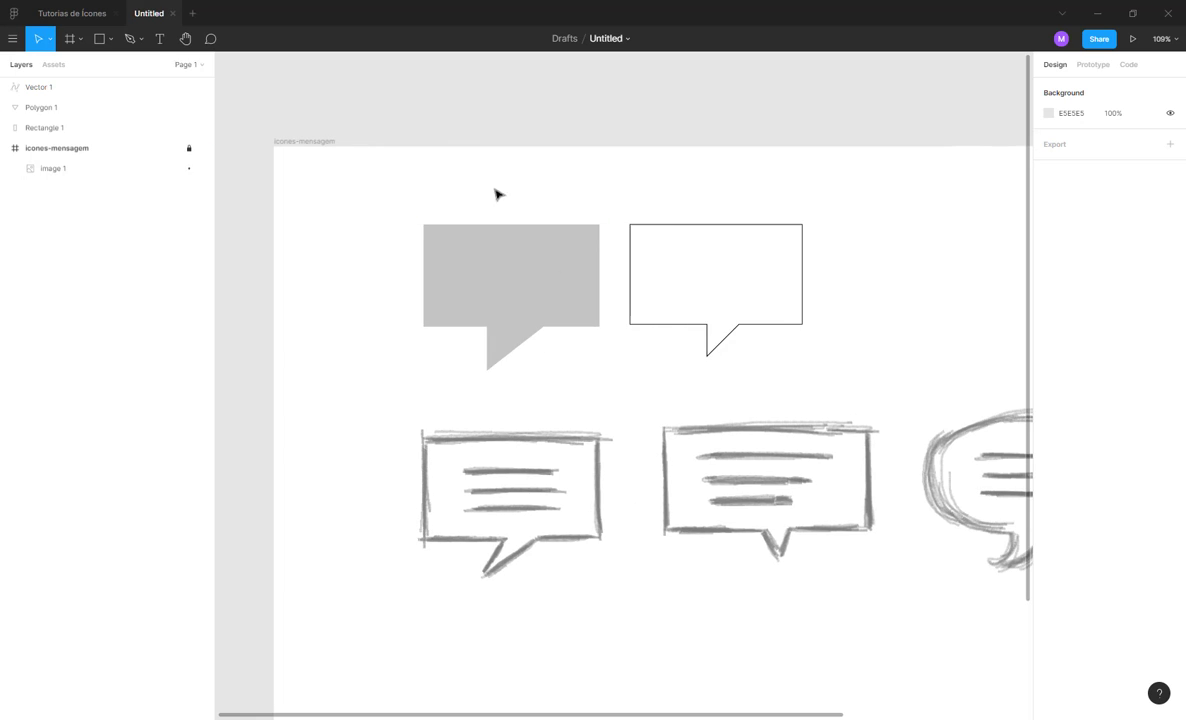
drag(450, 182, 749, 363)
click(866, 315)
drag(823, 341, 727, 335)
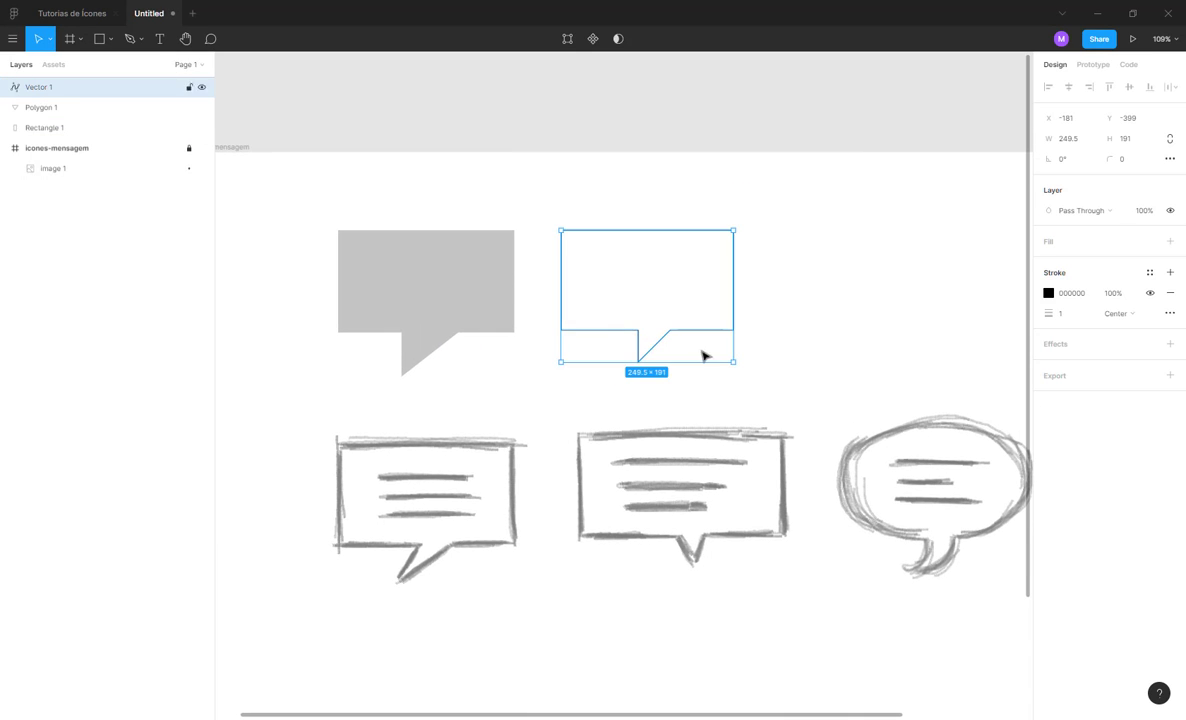
- Select the outlined bubble's tail points and shift the tail along the bottom edge toward the bubble's left corner
scroll(683, 345, up, 5)
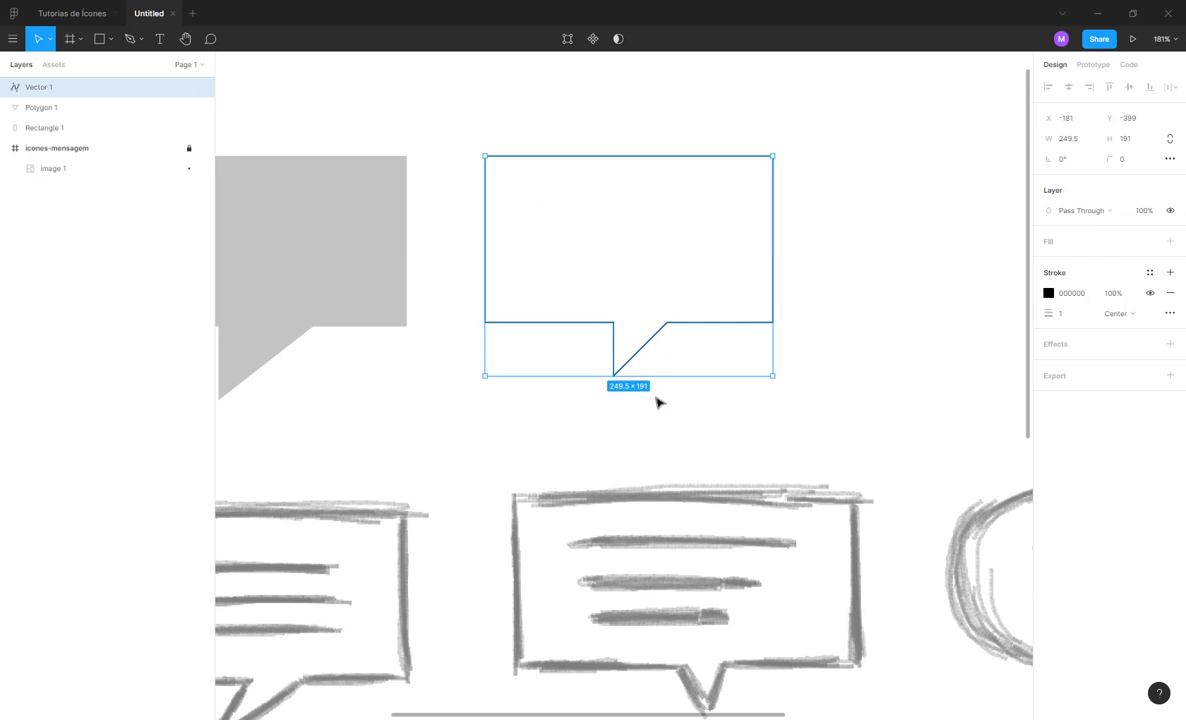
click(656, 402)
double_click(681, 327)
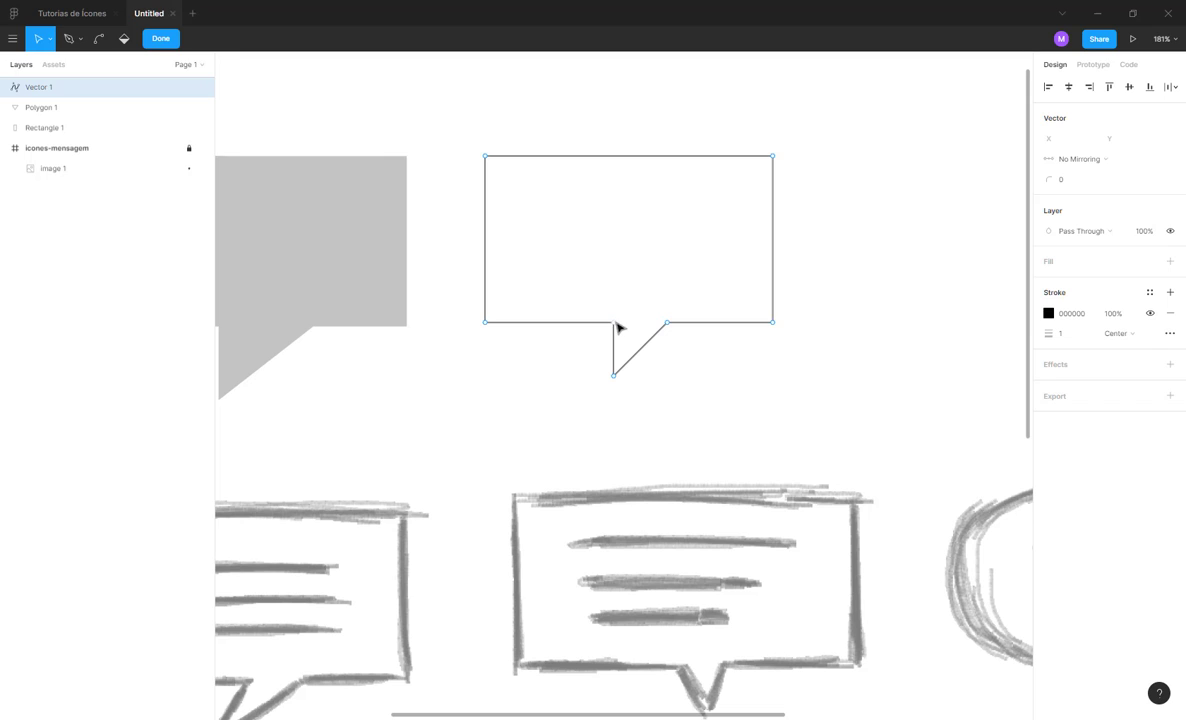
drag(692, 428, 566, 290)
scroll(640, 360, up, 5)
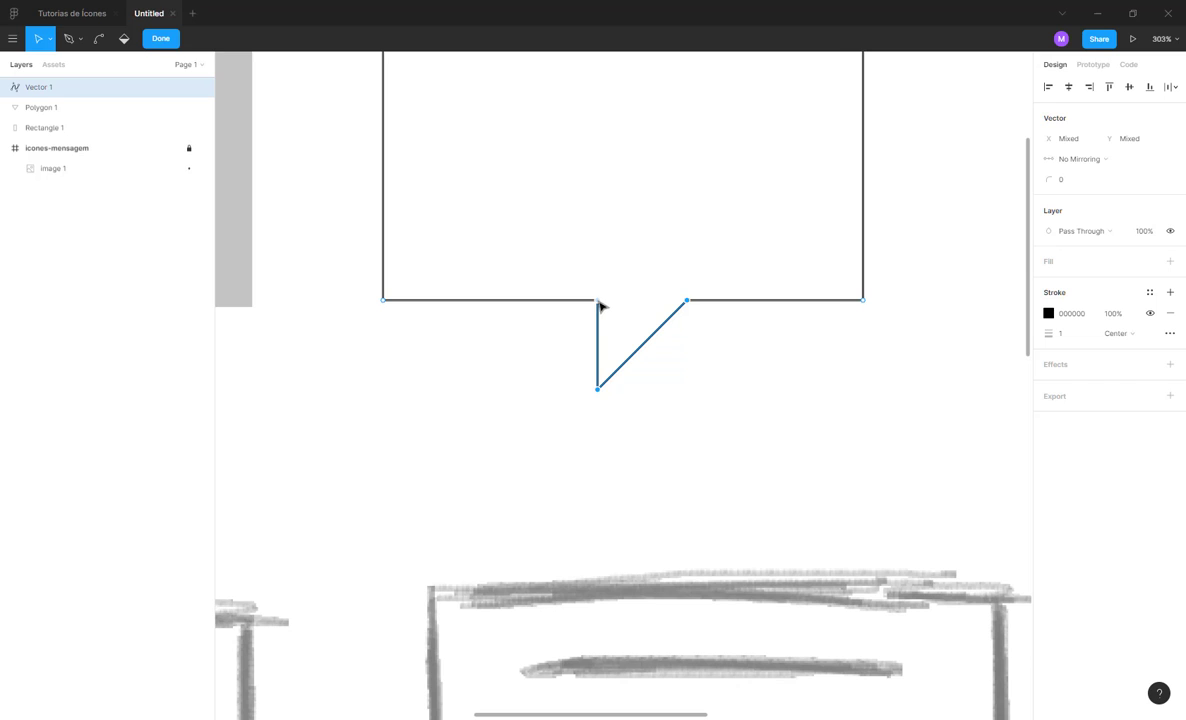
drag(598, 304, 458, 323)
scroll(474, 312, down, 6)
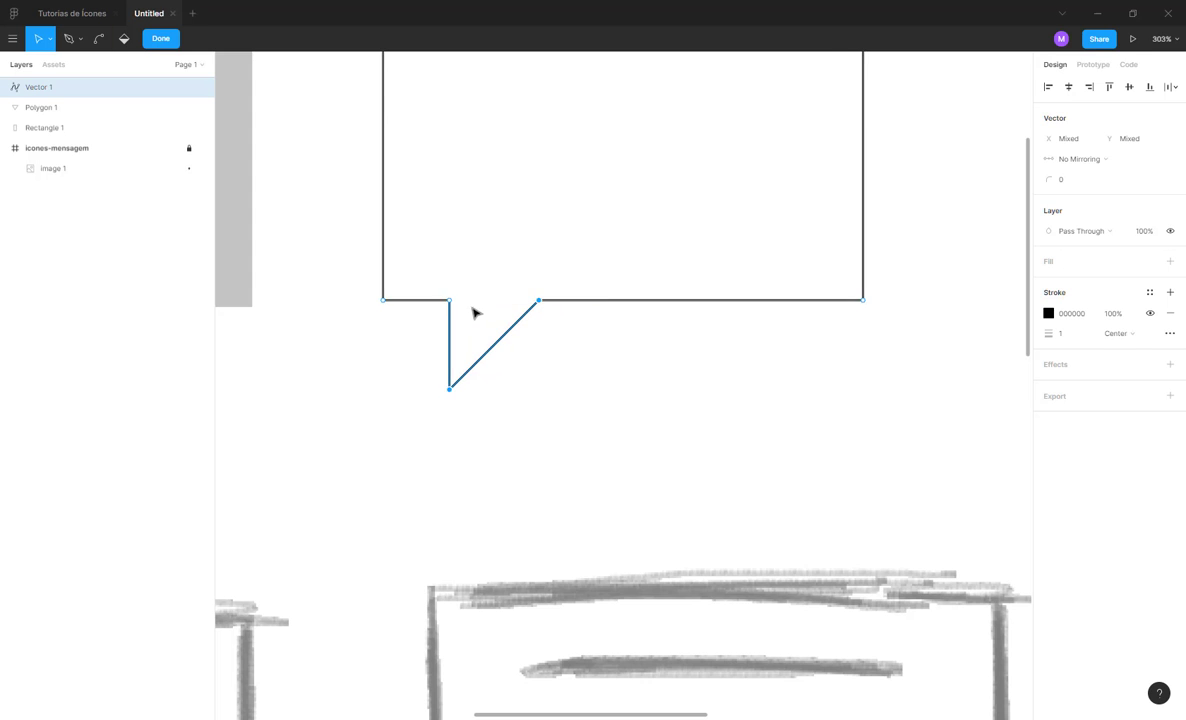
key(Escape)
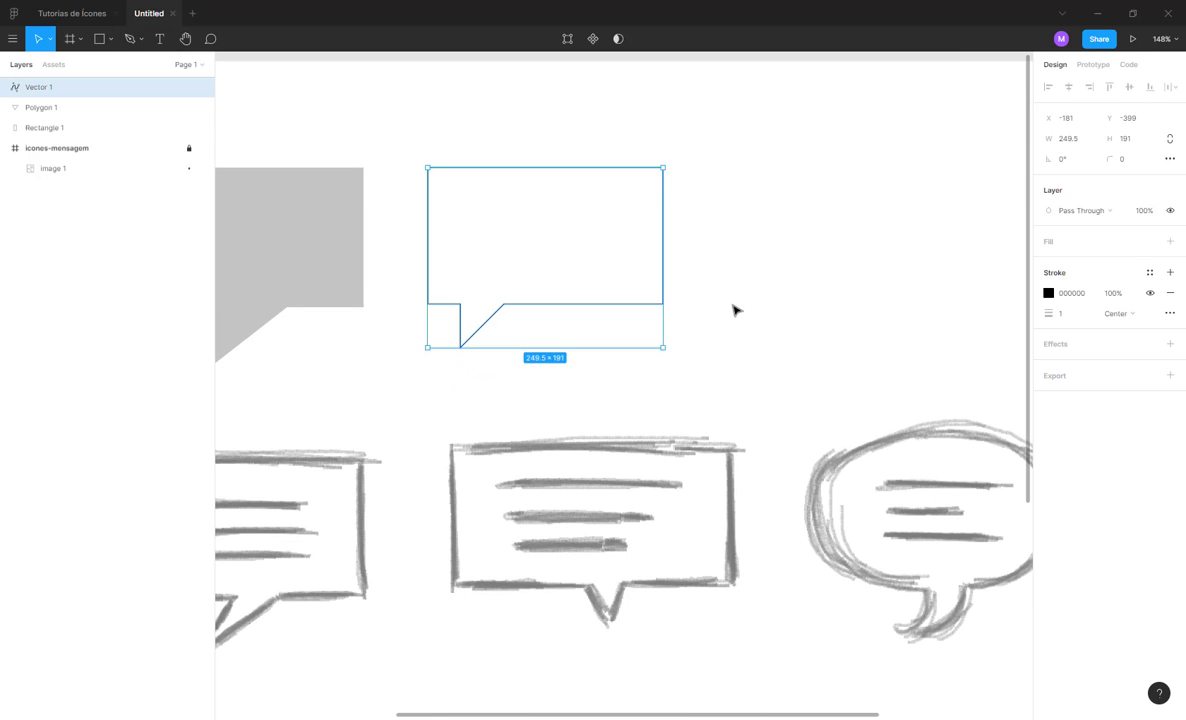
scroll(733, 310, down, 2)
click(736, 308)
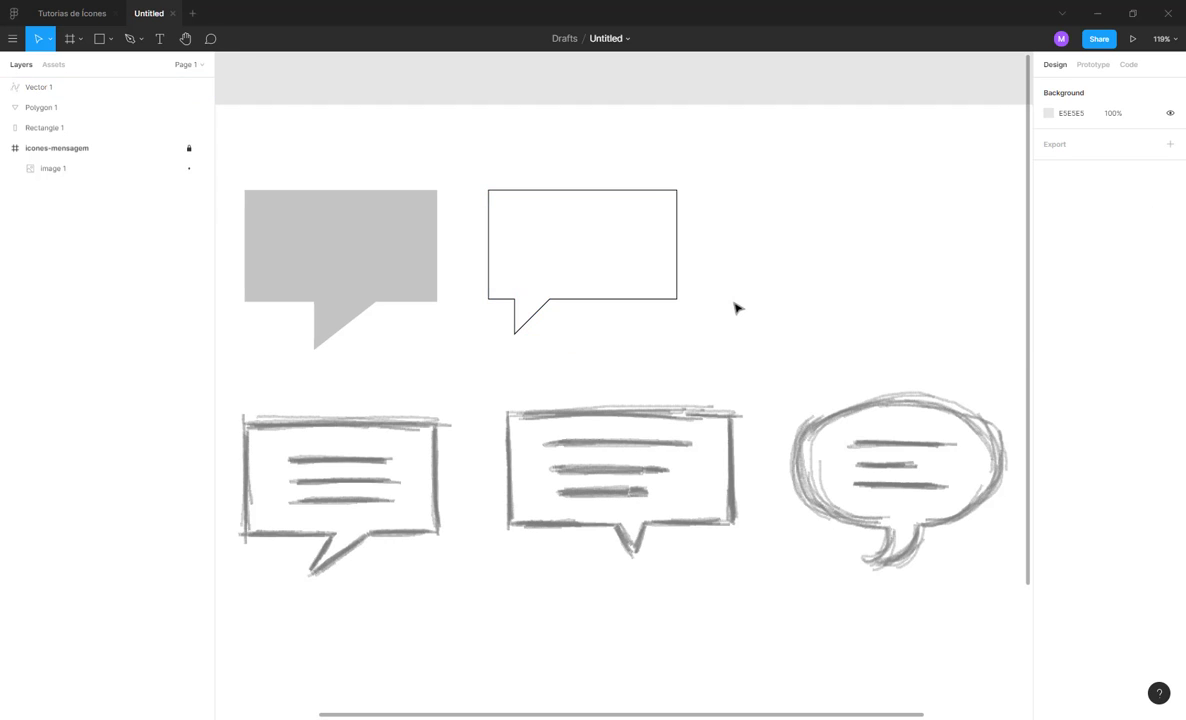
- Duplicate the outlined bubble beside the original, placing the copy at X 152, Y -399
drag(733, 280, 653, 294)
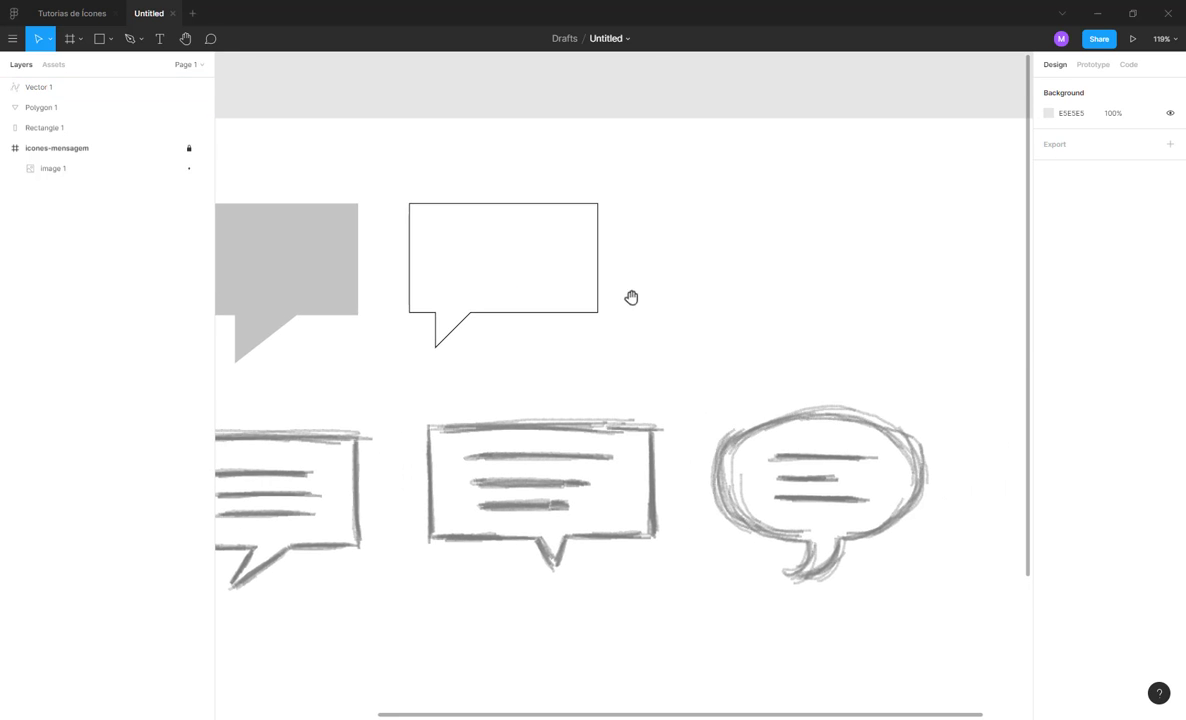
click(563, 318)
click(560, 318)
drag(545, 320, 797, 300)
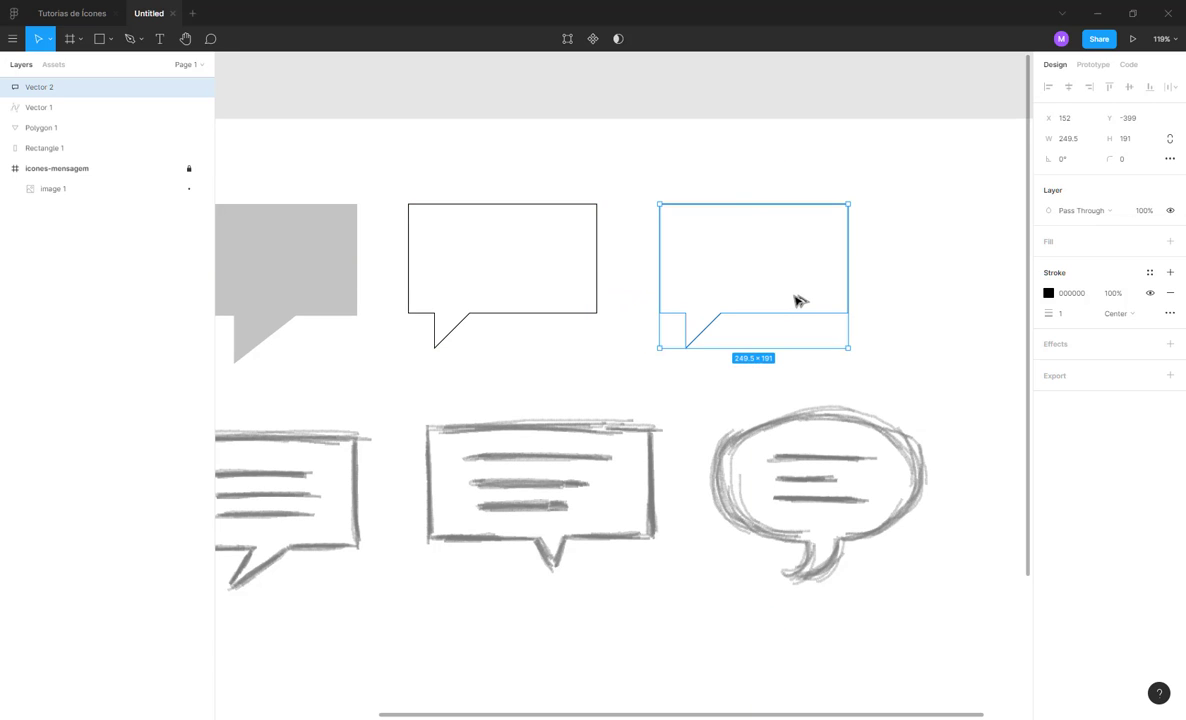
- Shift the copied bubble's tail points along the bottom edge toward the middle of the bubble
double_click(795, 304)
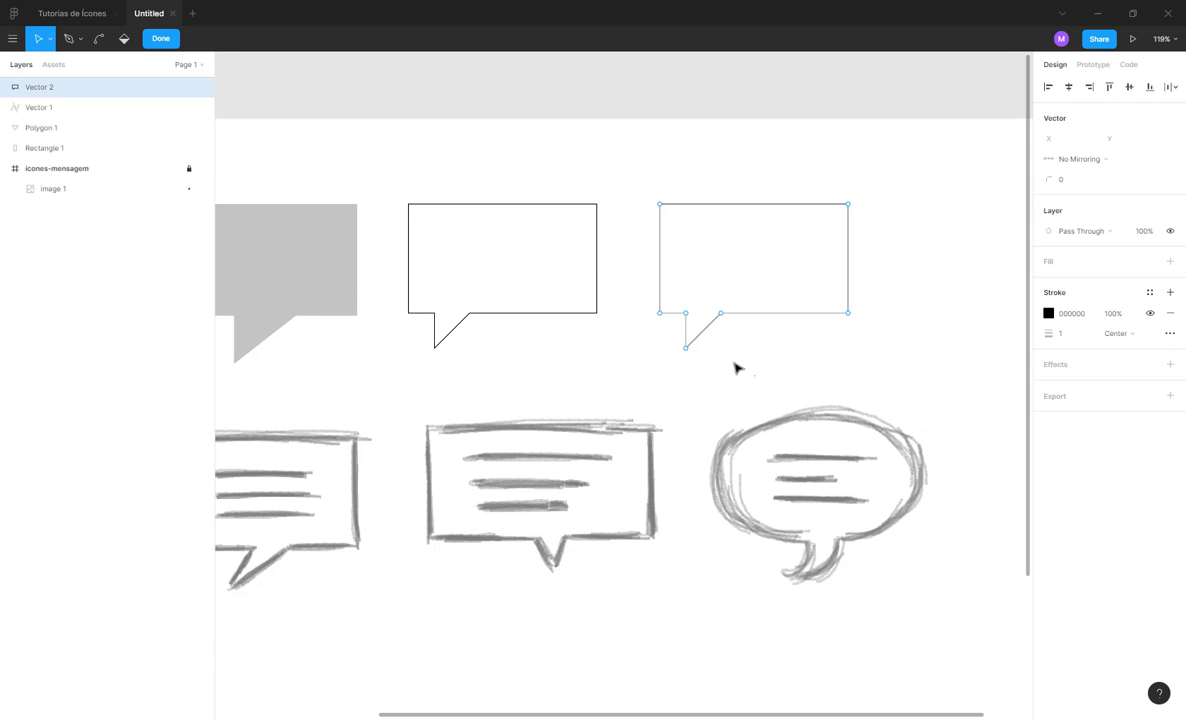
drag(735, 368, 741, 312)
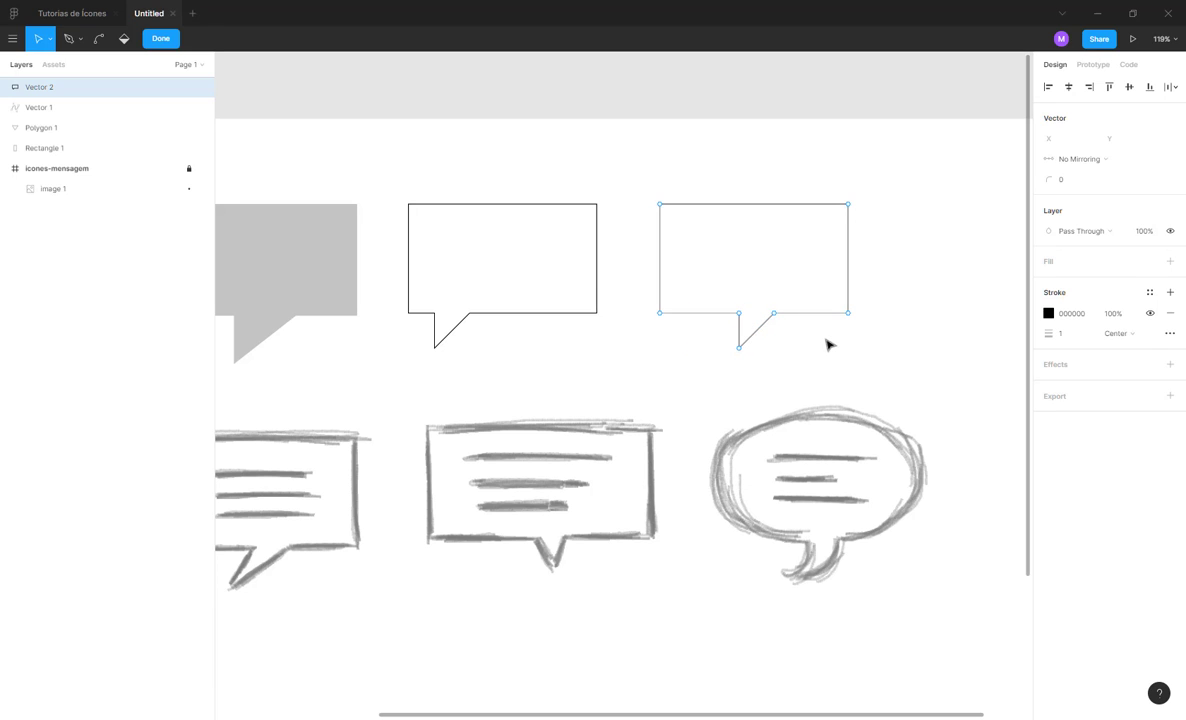
key(Escape)
click(899, 330)
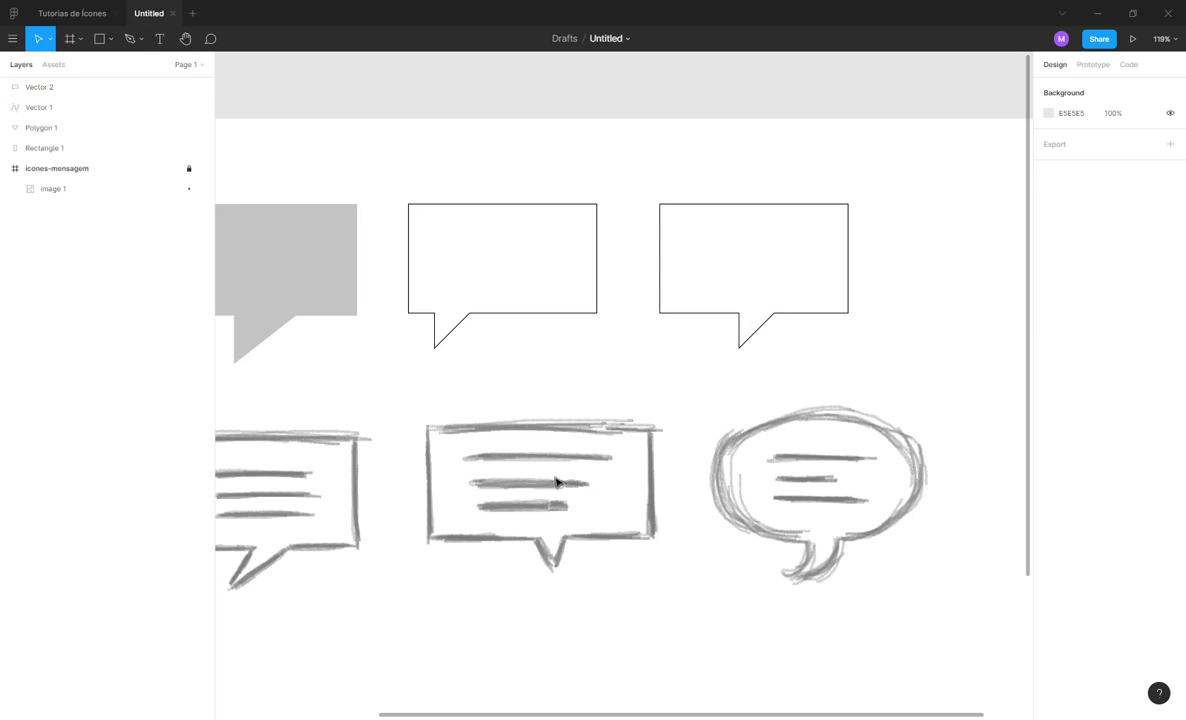
- Move the copied bubble slightly closer to the first outline, to X 137, keeping their top edges level
scroll(546, 487, left, 3)
scroll(670, 423, right, 4)
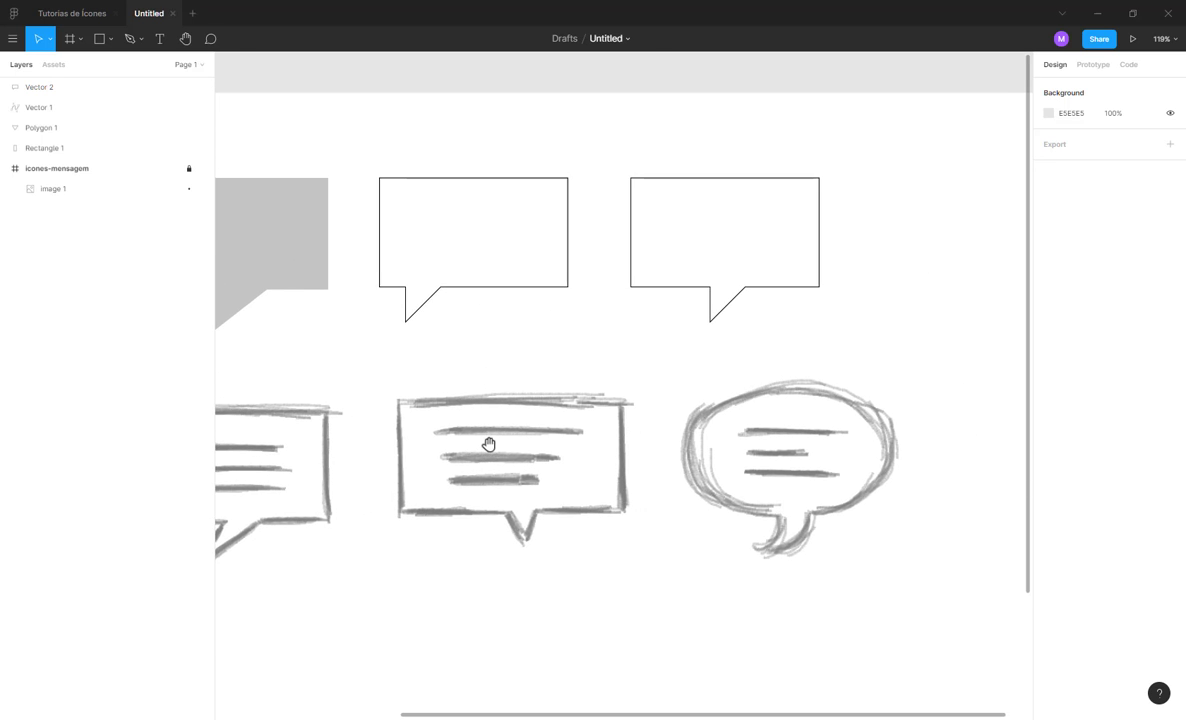
click(694, 291)
scroll(680, 297, down, 3)
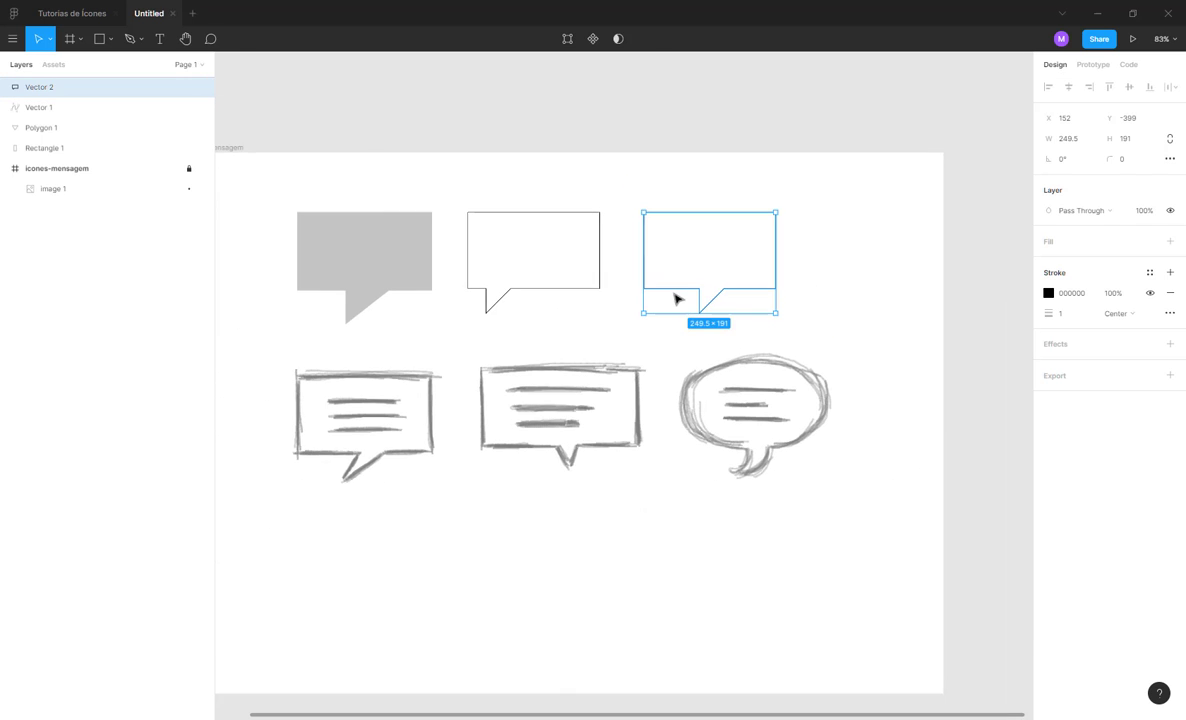
click(603, 327)
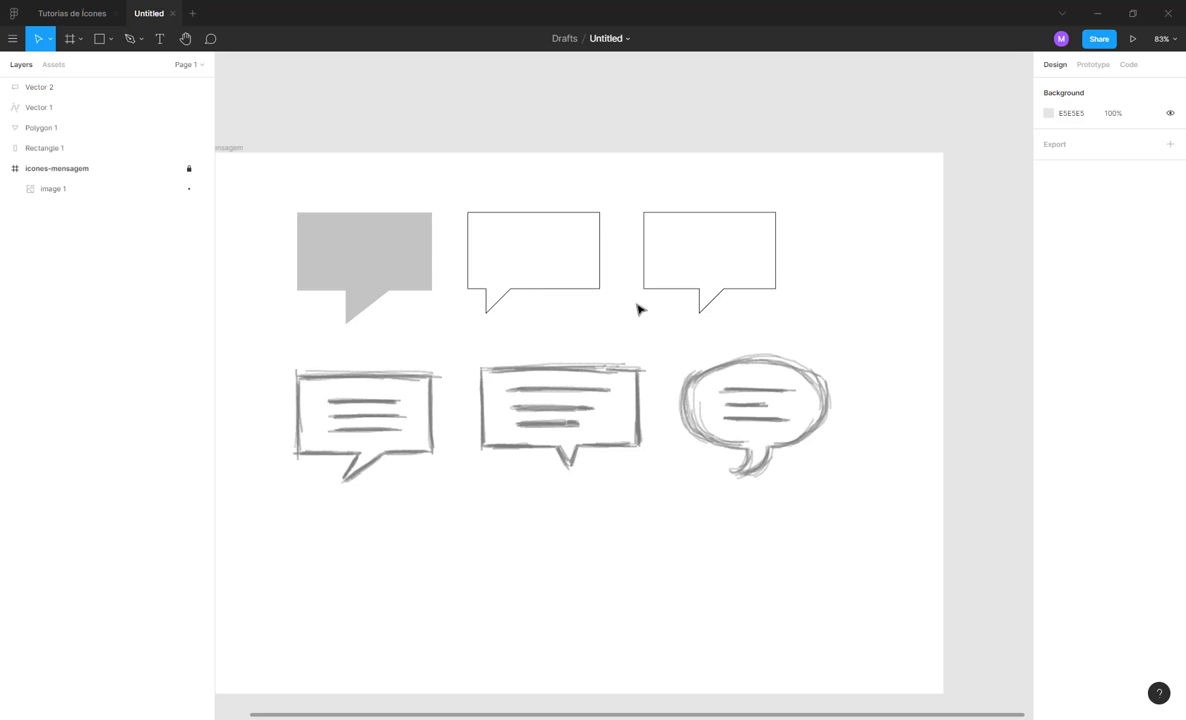
scroll(630, 310, right, 2)
scroll(625, 308, up, 1)
drag(609, 326, 656, 328)
key(Escape)
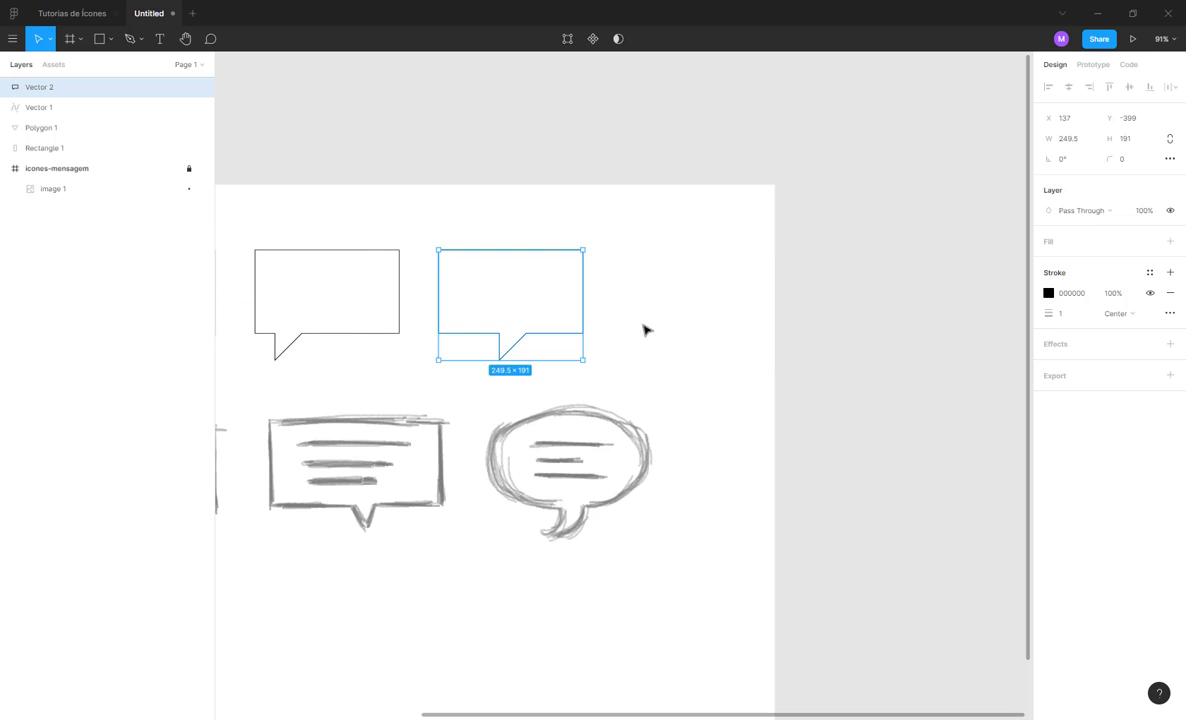
key(Escape)
click(557, 339)
key(ctrl+v)
drag(551, 339, 767, 329)
key(Delete)
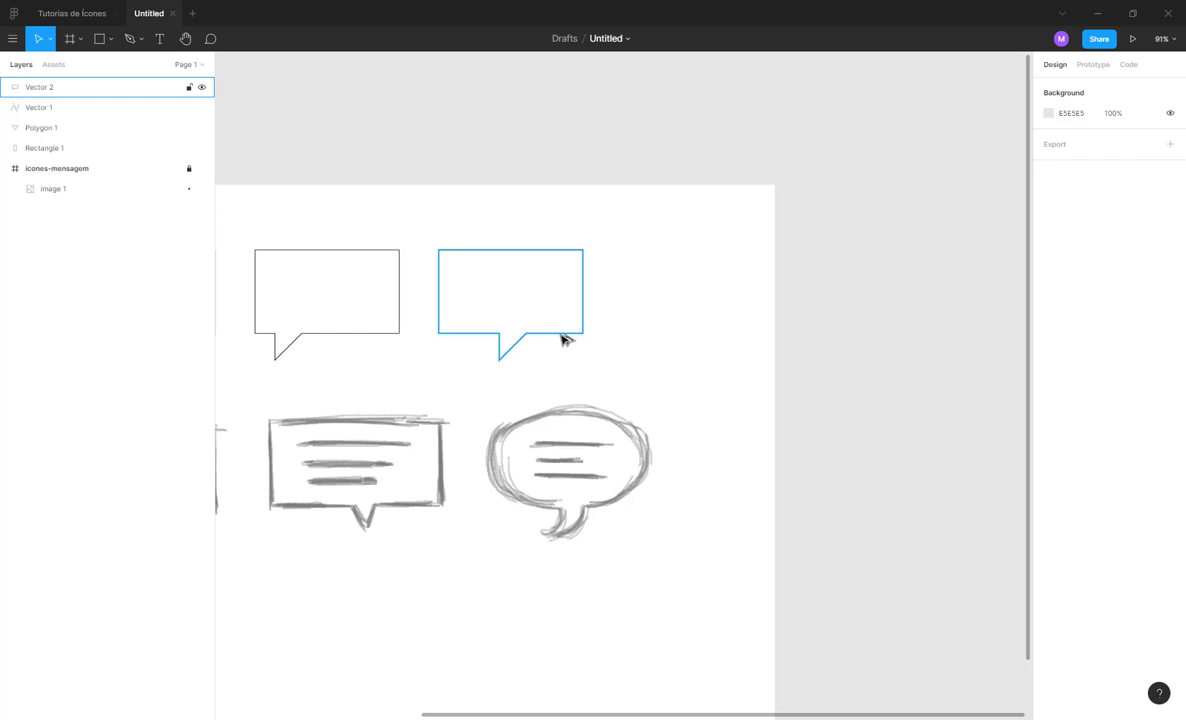
drag(561, 340, 741, 372)
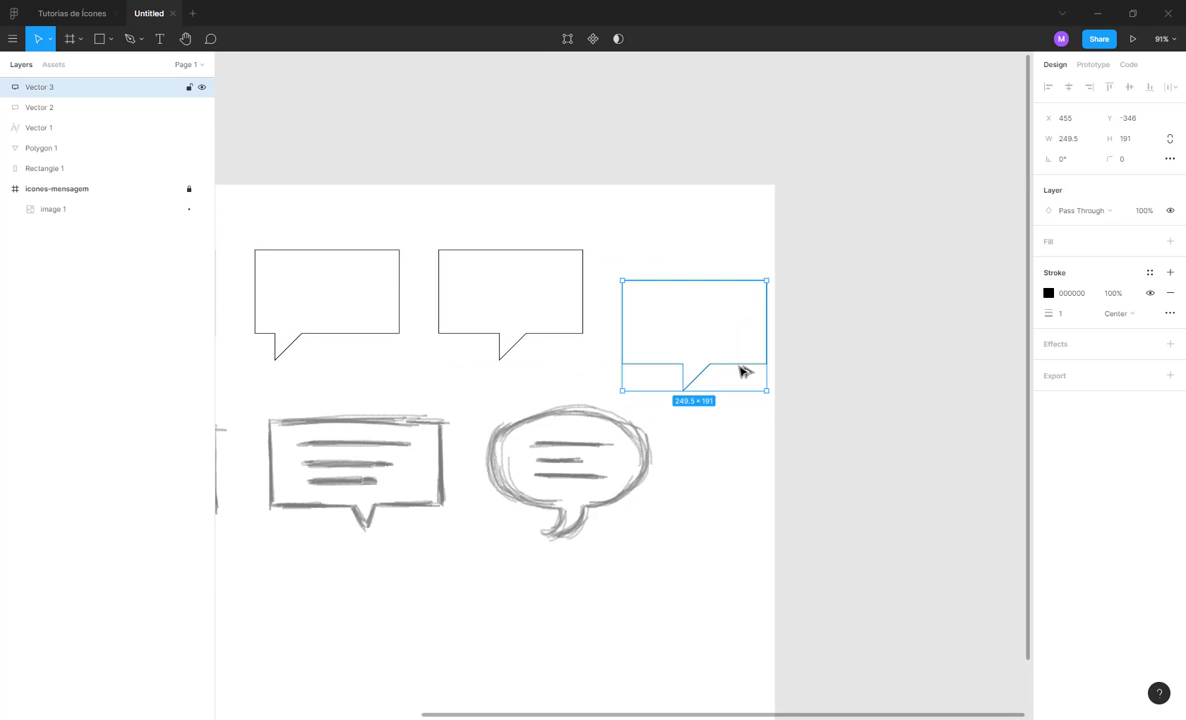
key(Delete)
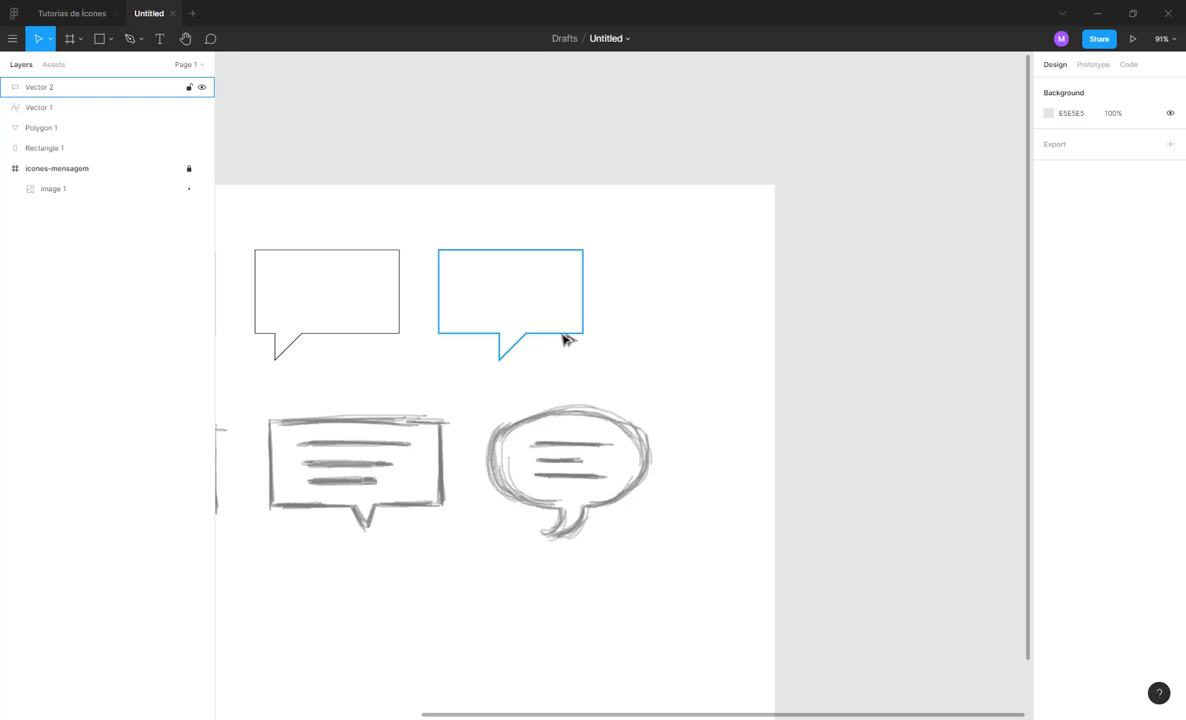
- Duplicate the second outlined bubble alongside it, level with the others at X 441, Y -399
drag(563, 337, 740, 324)
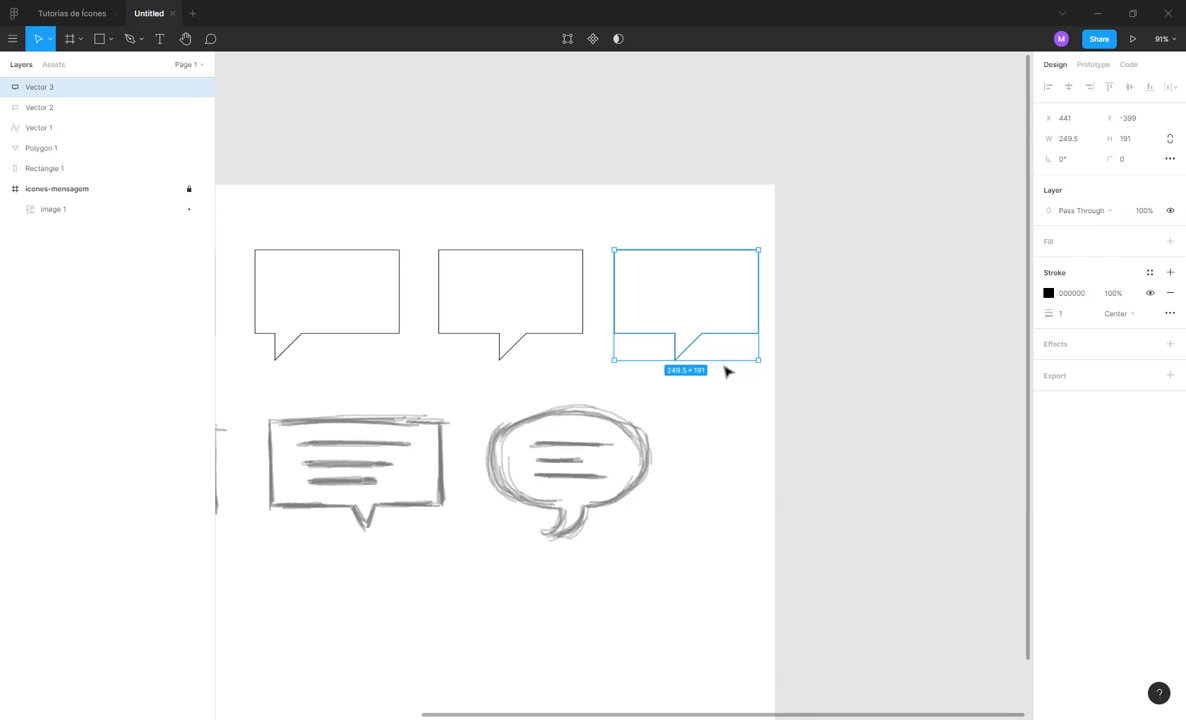
click(727, 372)
drag(707, 389, 736, 400)
- Reshape the third bubble's tail into a symmetrical V by moving its tip inward and up, about 178.5 px overall height
scroll(725, 397, up, 6)
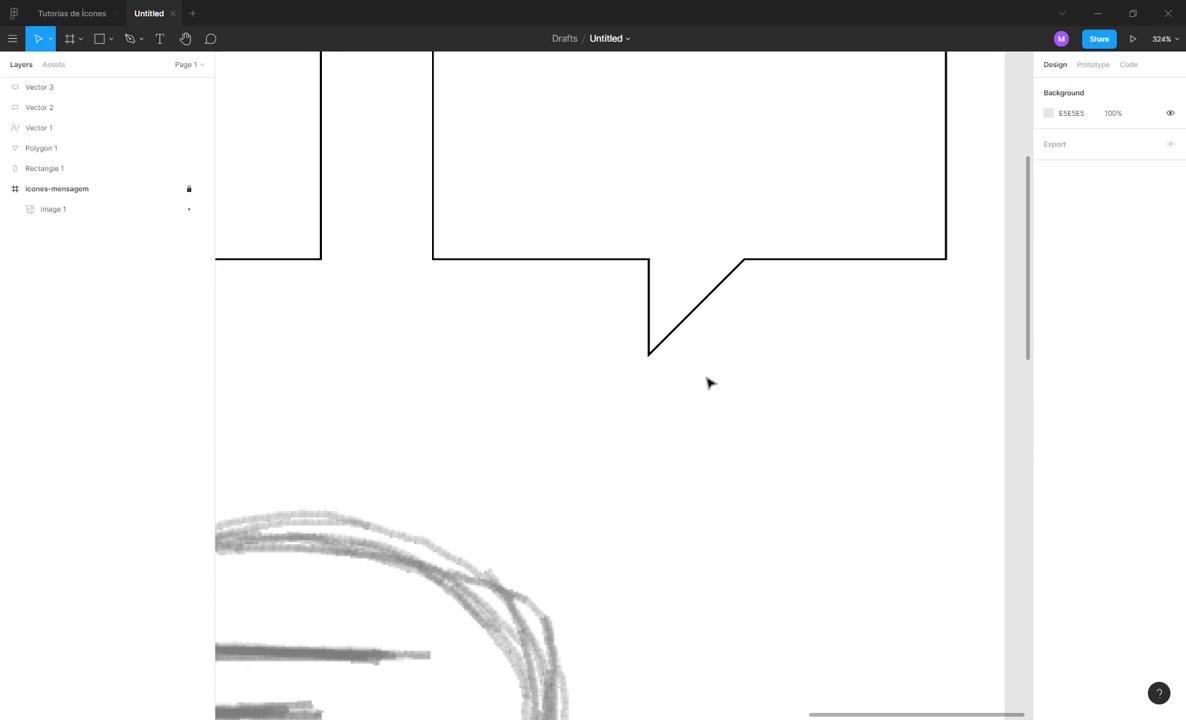
double_click(653, 356)
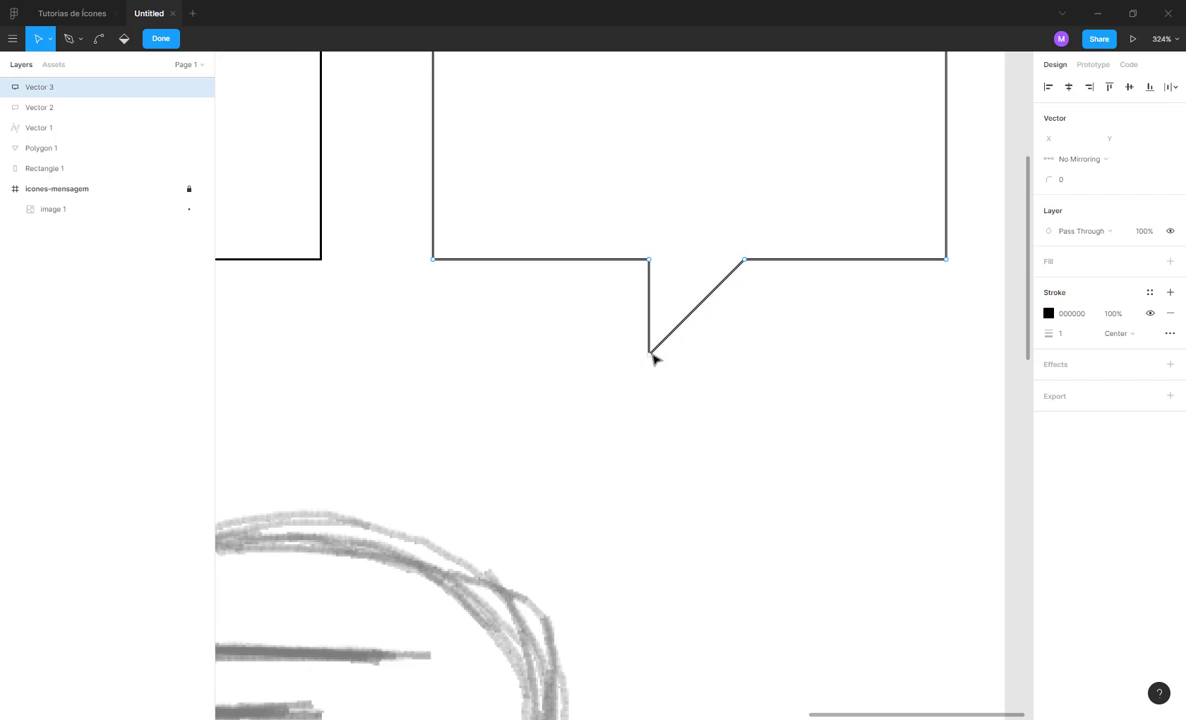
drag(650, 355, 704, 339)
click(744, 356)
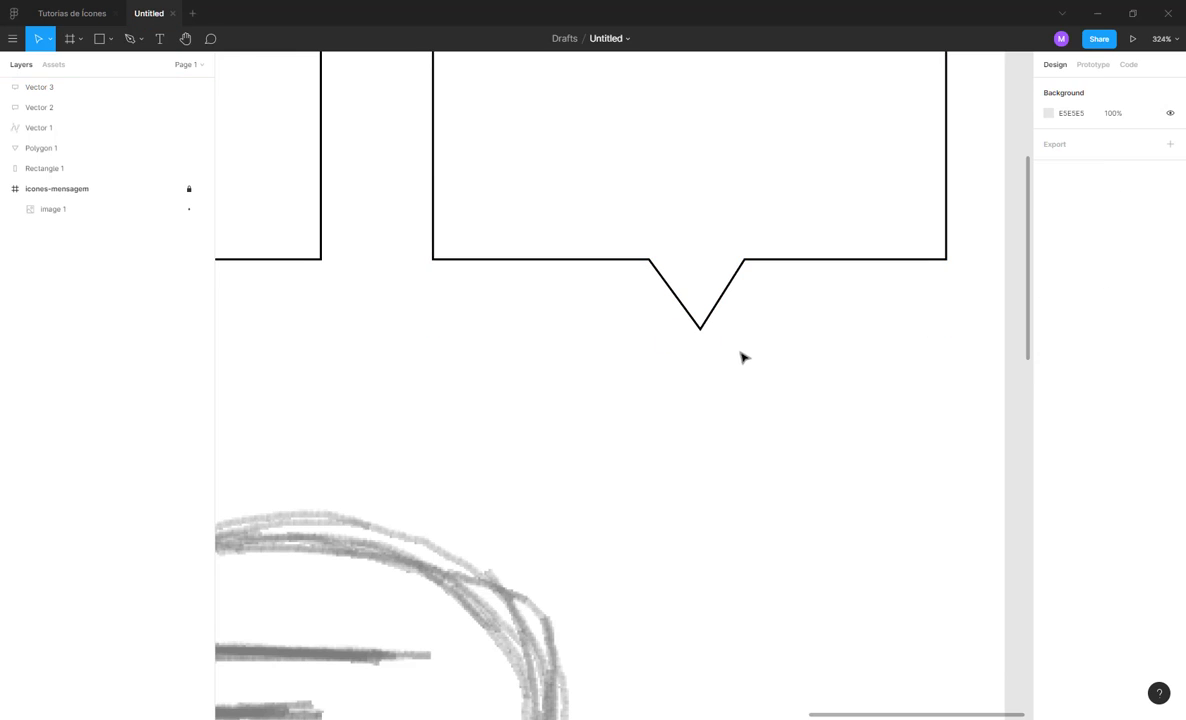
- Select the third bubble's three tail points and nudge the V-shaped tail sideways to the center of the bottom edge
scroll(716, 363, down, 10)
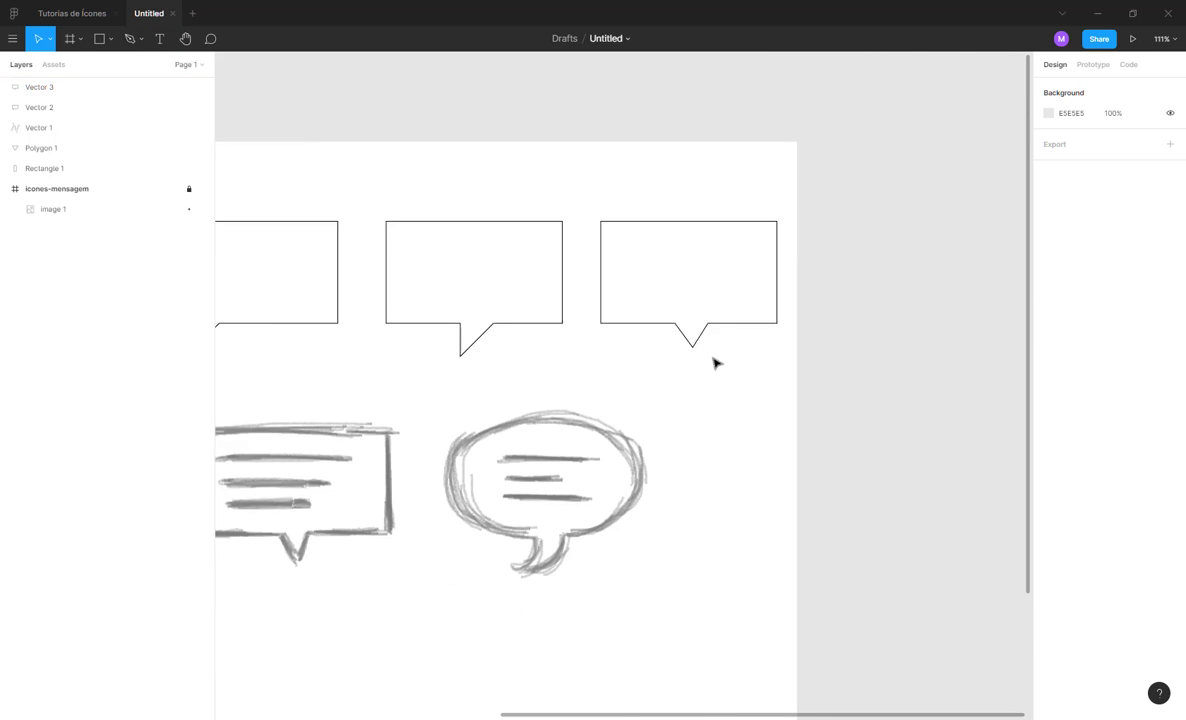
scroll(716, 363, up, 3)
click(704, 327)
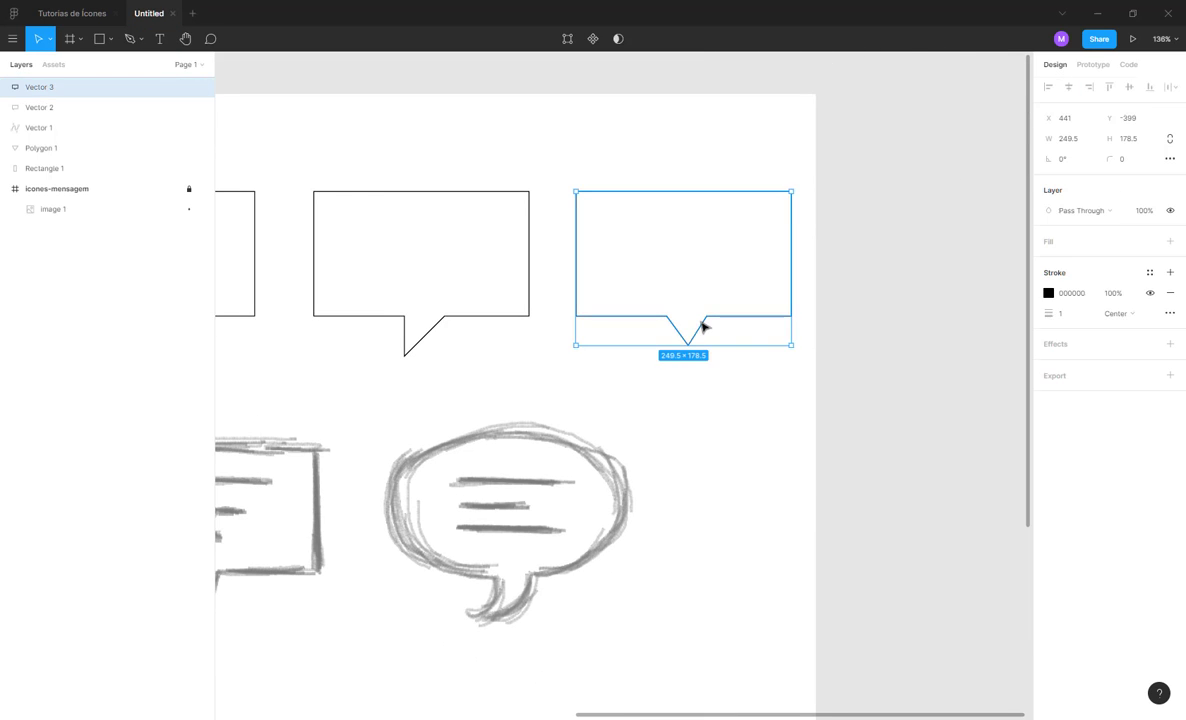
double_click(704, 327)
drag(722, 381, 652, 295)
key(Left)
key(Left)
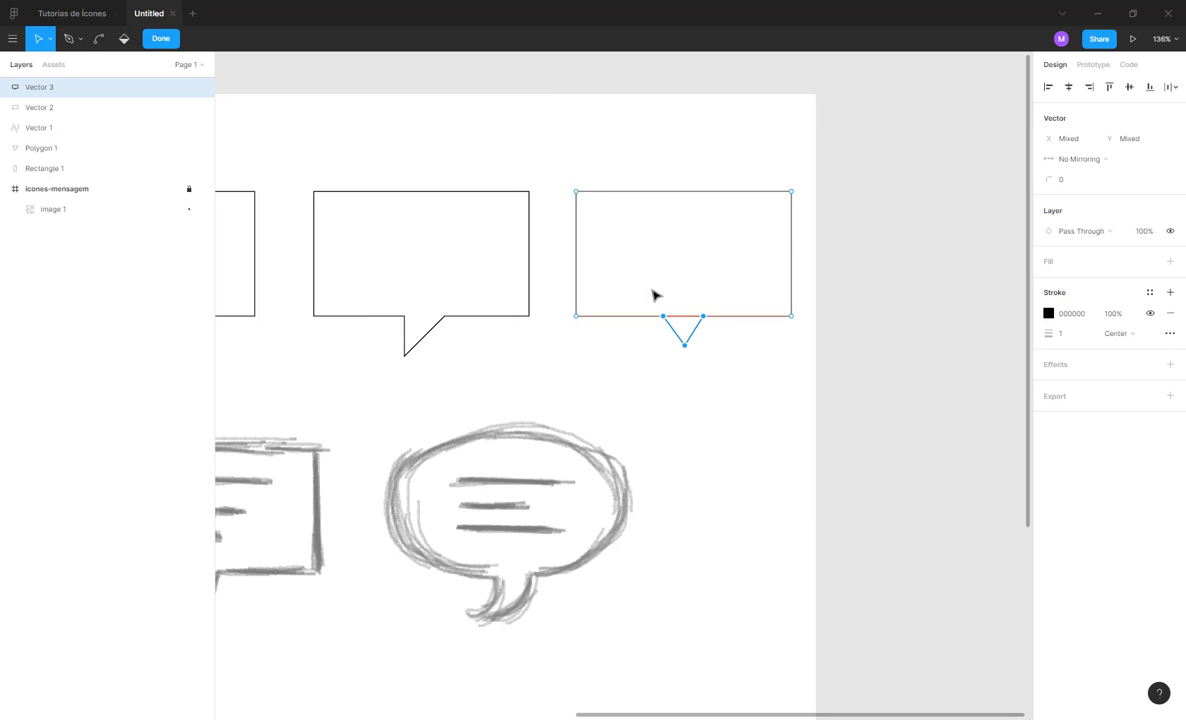
drag(716, 373, 672, 346)
drag(728, 397, 660, 297)
key(Left)
key(Left)
key(Right)
key(Right)
key(Right)
- Try shifting the third bubble's three tail points vertically, above and below the body's bottom edge
key(Up)
key(Up)
key(Up)
key(Up)
key(Up)
key(Up)
key(Up)
key(Up)
key(Up)
key(Up)
key(Up)
key(Up)
key(Up)
key(Up)
key(Up)
key(Up)
key(Up)
key(Up)
key(Up)
key(Up)
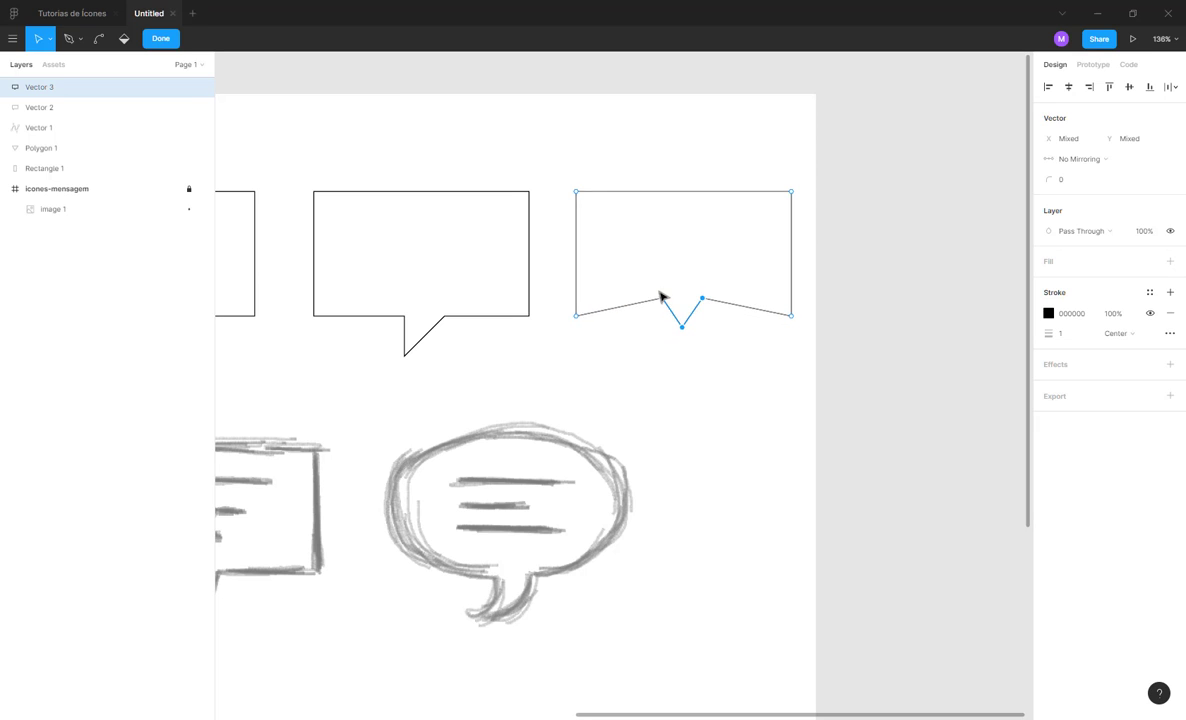
key(Up)
key(Up)
key(Up)
key(Up)
key(Up)
key(Up)
key(Up)
key(Up)
key(Up)
key(Up)
key(Up)
key(Up)
key(Up)
key(Up)
key(Up)
key(Up)
key(Up)
key(Up)
key(Up)
key(Down)
key(Down)
key(Down)
key(Down)
key(Down)
key(Down)
key(Down)
key(Down)
key(Down)
key(Down)
key(Down)
key(Down)
key(Down)
key(Down)
key(Down)
key(Down)
key(Down)
key(Down)
key(Down)
key(Down)
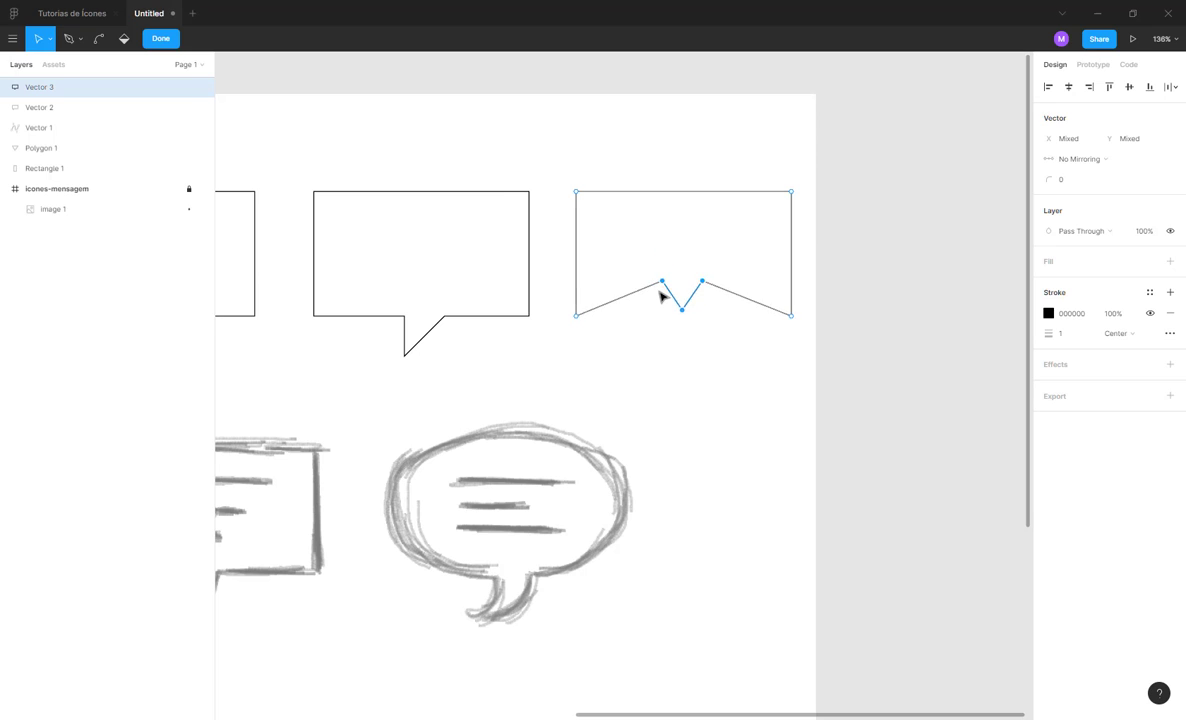
key(Down)
key(Down)
key(Down)
key(Down)
key(Down)
key(Down)
key(Down)
key(Down)
key(Down)
key(Down)
key(Down)
key(Down)
key(Down)
key(Down)
key(Down)
key(Down)
key(Down)
key(Down)
key(Down)
key(Down)
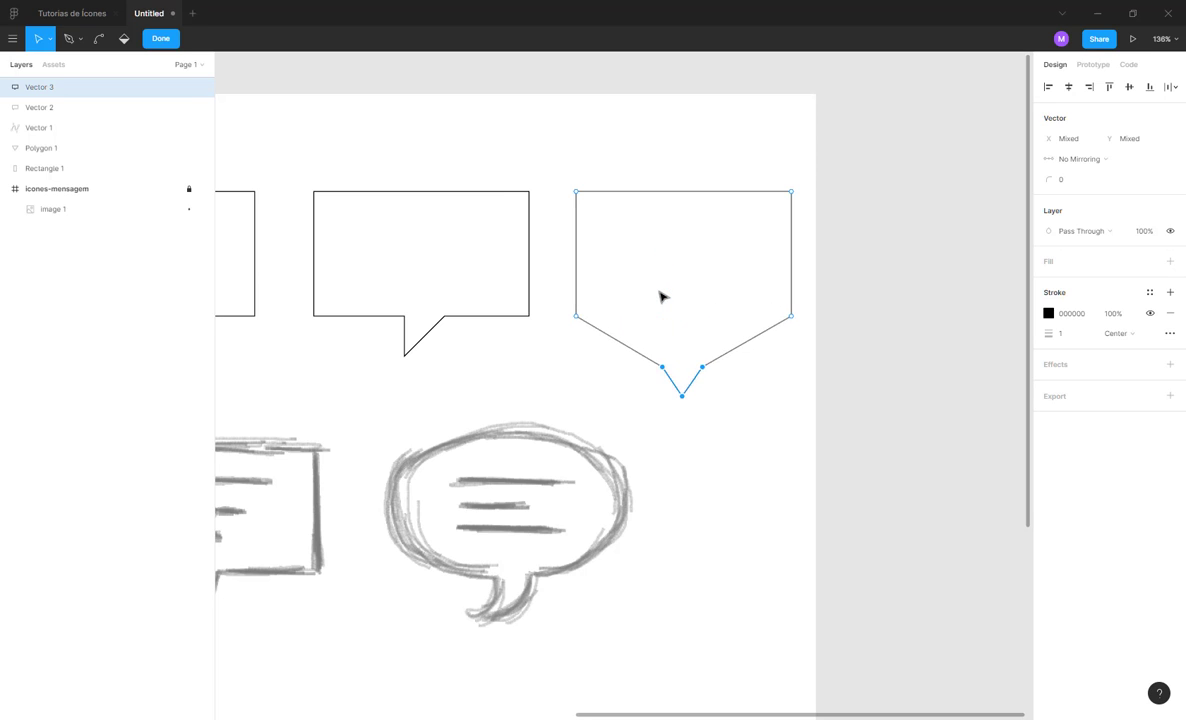
key(Up)
key(Up)
key(Up)
key(Up)
key(Up)
key(Up)
key(Up)
key(Up)
key(Up)
key(Up)
key(Up)
key(Up)
key(Up)
key(Up)
key(Up)
key(Up)
key(Up)
key(Up)
key(Up)
key(Up)
key(ctrl)
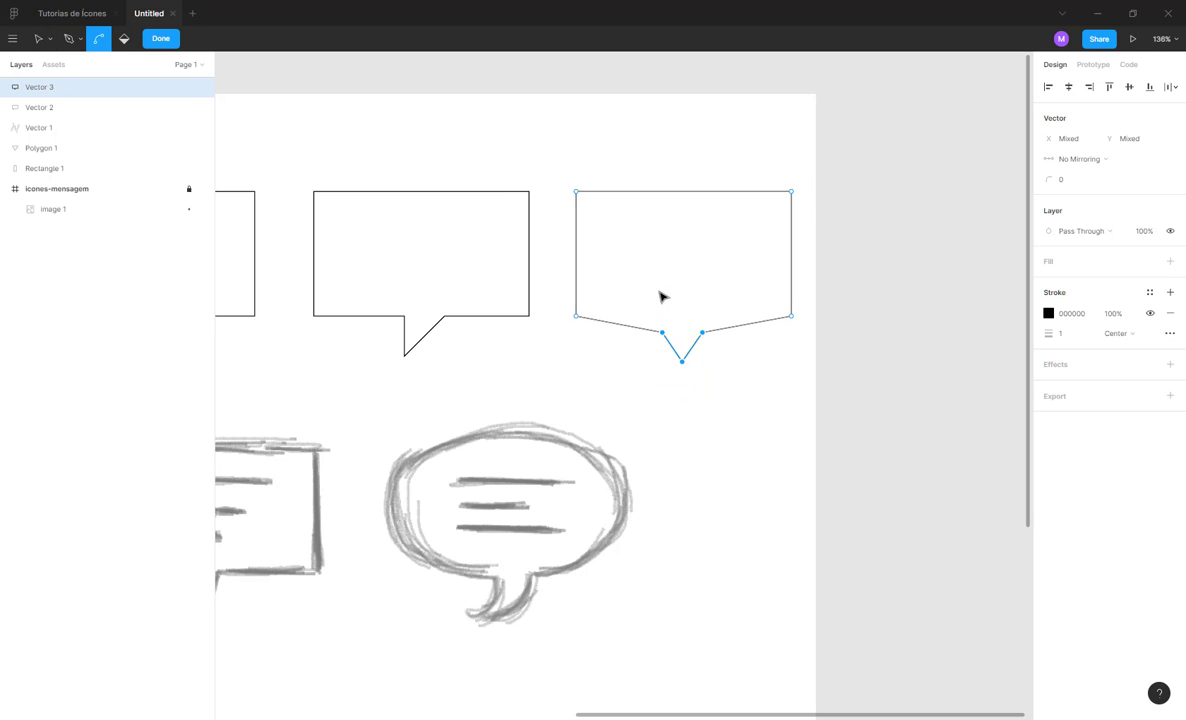
key(Up)
key(Up)
key(Up)
key(Up)
key(Up)
key(Up)
key(Up)
key(Up)
key(Up)
key(Up)
key(Up)
key(Up)
key(Up)
key(Up)
key(Up)
key(Up)
key(Up)
key(Up)
key(Up)
key(Up)
key(Down)
key(Down)
key(Down)
key(Down)
key(Down)
key(Down)
key(Down)
key(Down)
key(Down)
key(Down)
key(Down)
key(Down)
key(Down)
key(Down)
key(Down)
key(Down)
key(Down)
key(Down)
key(Down)
key(Down)
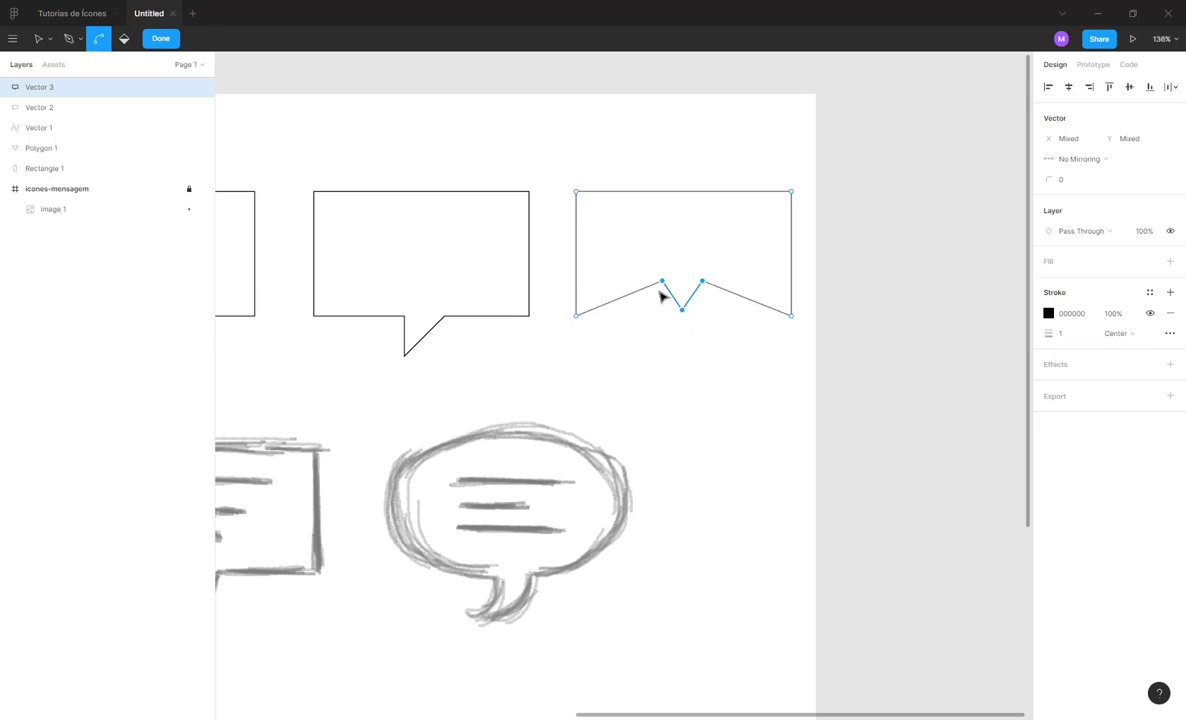
- Nudge the V-shaped tail slightly to the right along the third bubble's bottom edge and finish editing the vector
key(Right)
key(Right)
key(Right)
key(Right)
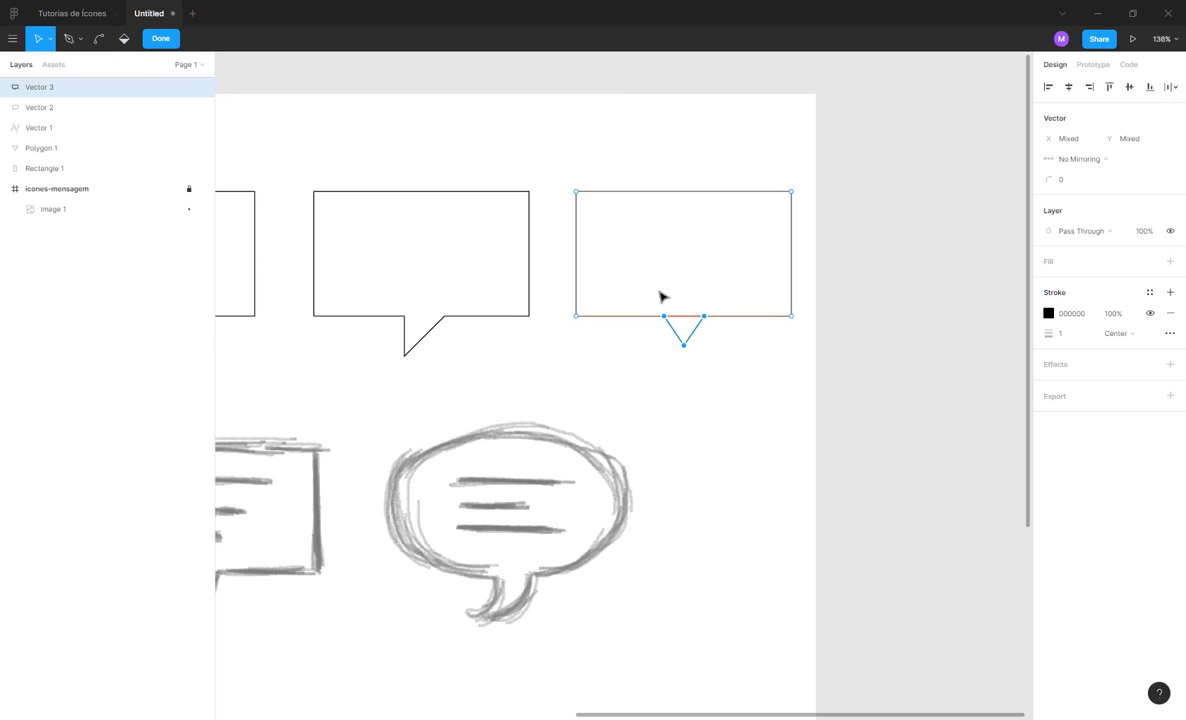
scroll(660, 296, up, 5)
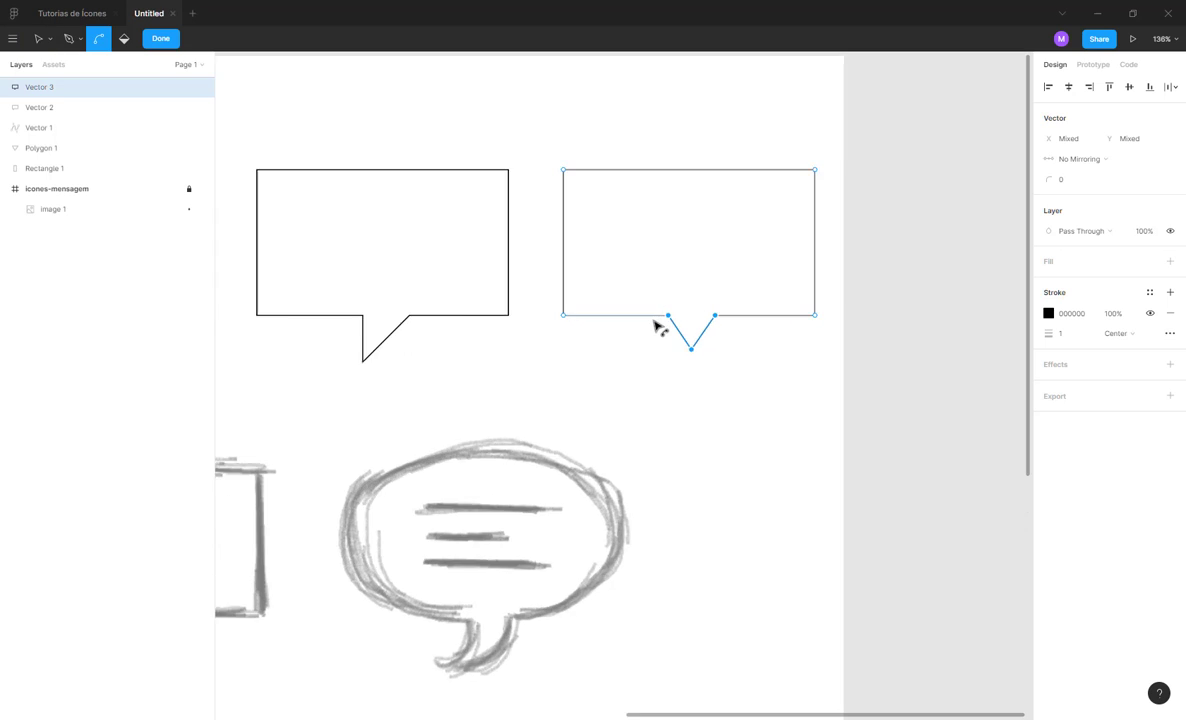
scroll(660, 352, up, 5)
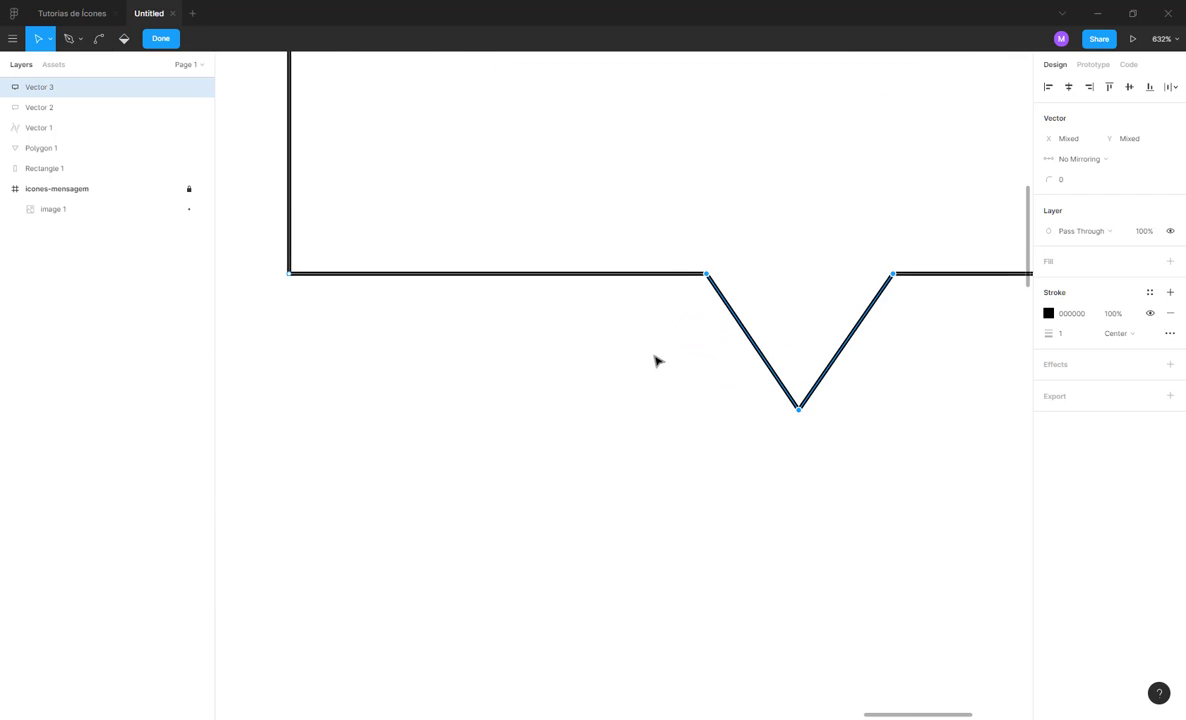
key(Escape)
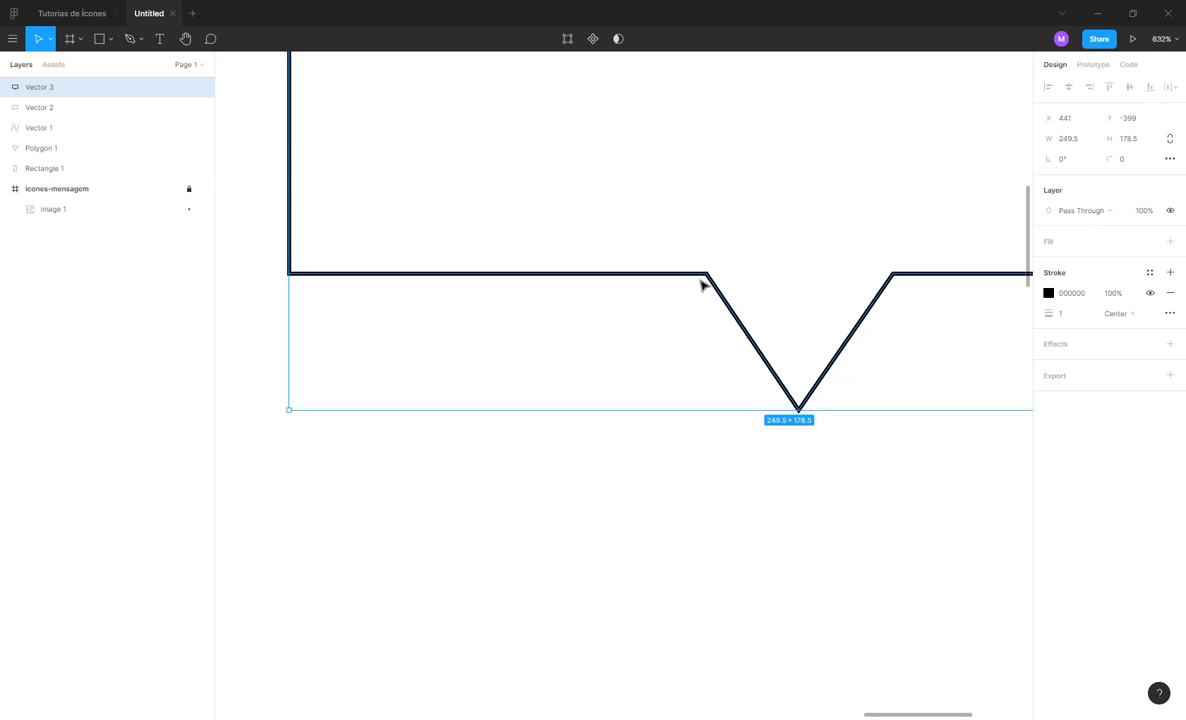
- Draw a 39 × 52 rectangle against the tail's left corner and shift it up across the bottom edge to X 507, Y -263
key(r)
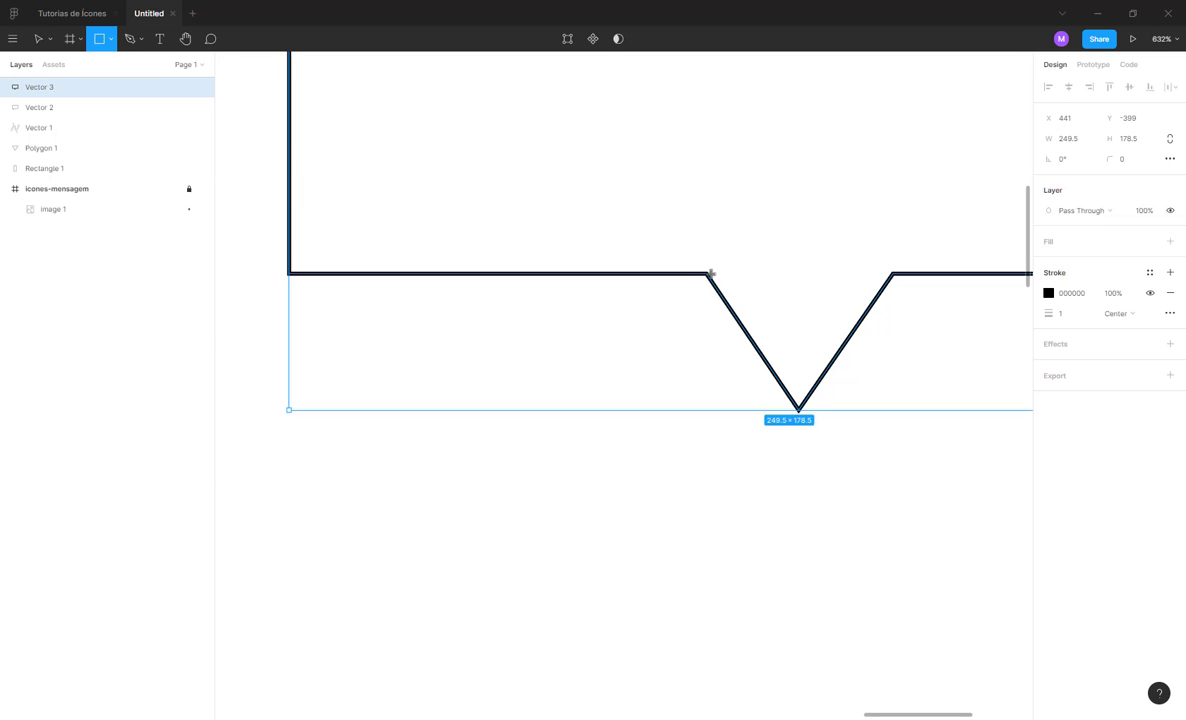
mouse_move(707, 273)
mouse_down()
mouse_move(582, 356)
mouse_move(543, 418)
mouse_move(551, 485)
mouse_up()
drag(635, 328, 635, 317)
- Set the rectangle's fill color to red FF0000 at 50% opacity
click(1048, 262)
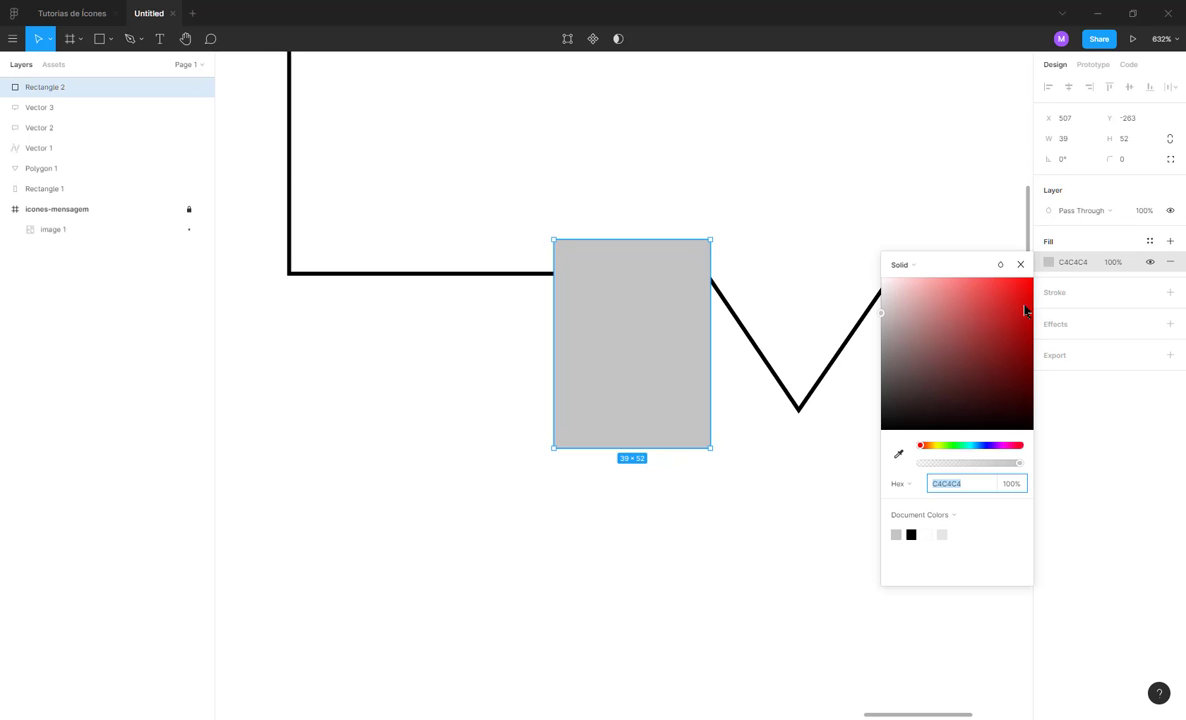
drag(1028, 285, 1048, 272)
click(1113, 262)
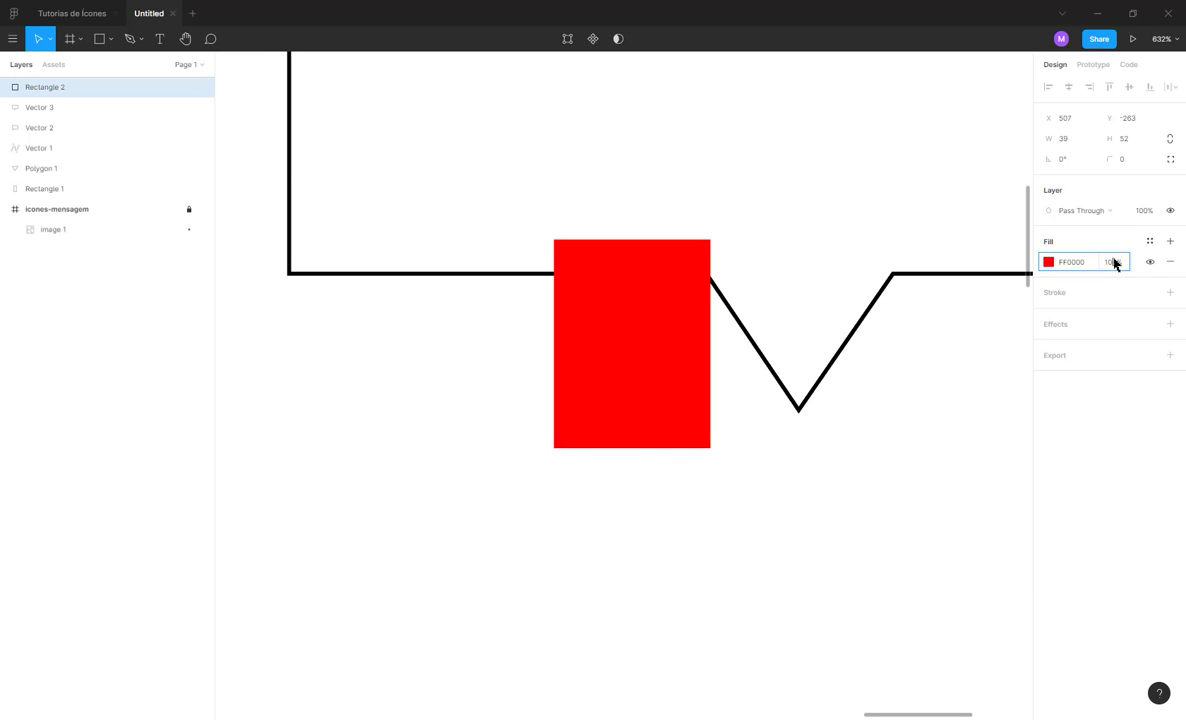
key(Return)
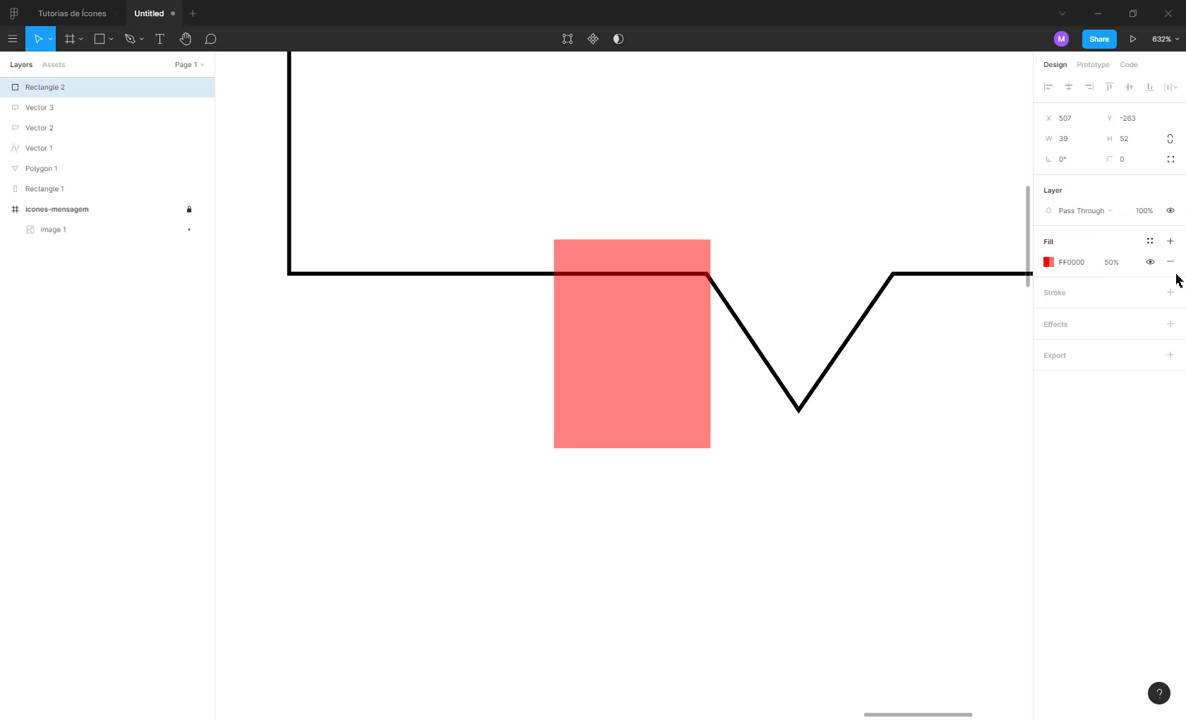
- Set the red rectangle's width to 40 and move it to X 505, Y -260 against the tail's left corner
click(1067, 140)
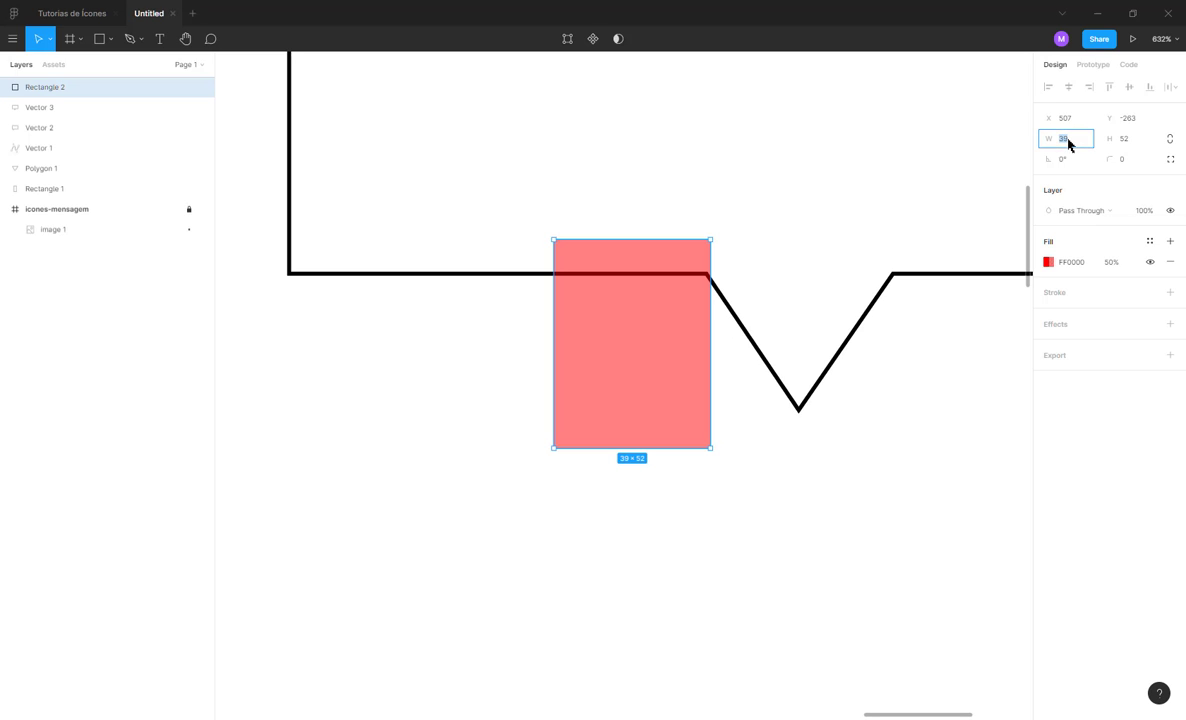
text(40)
key(Return)
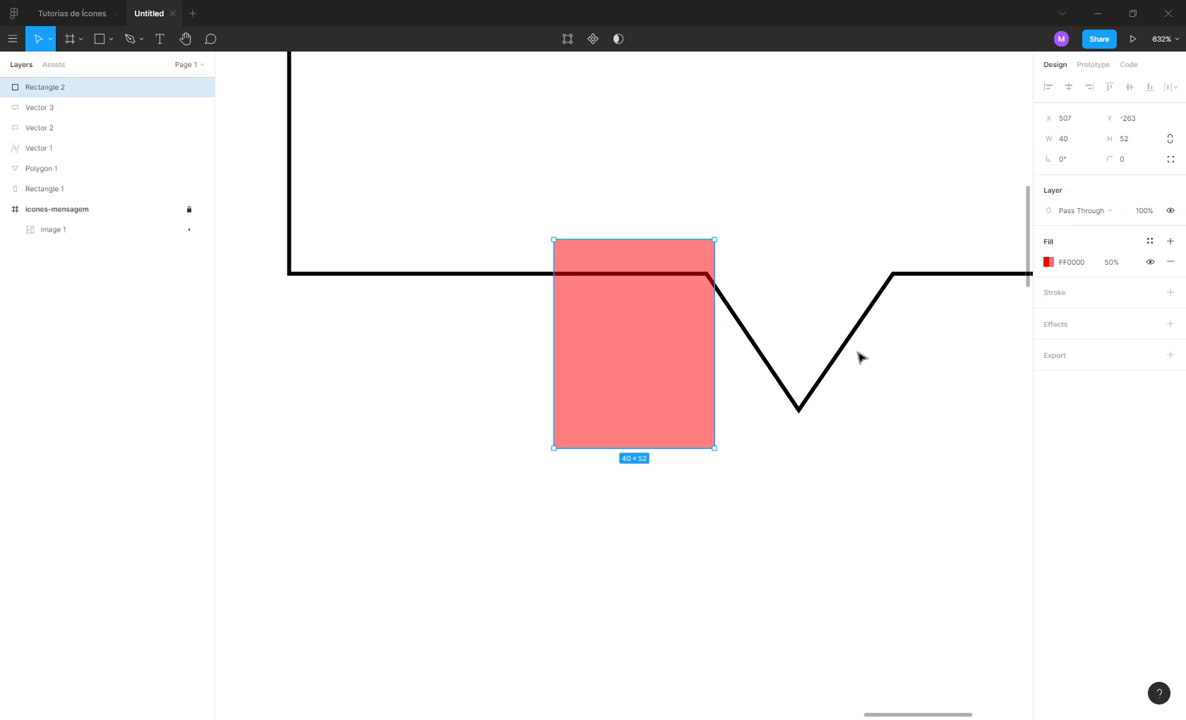
mouse_move(655, 334)
mouse_down()
mouse_move(748, 339)
mouse_move(651, 344)
mouse_move(660, 311)
mouse_up()
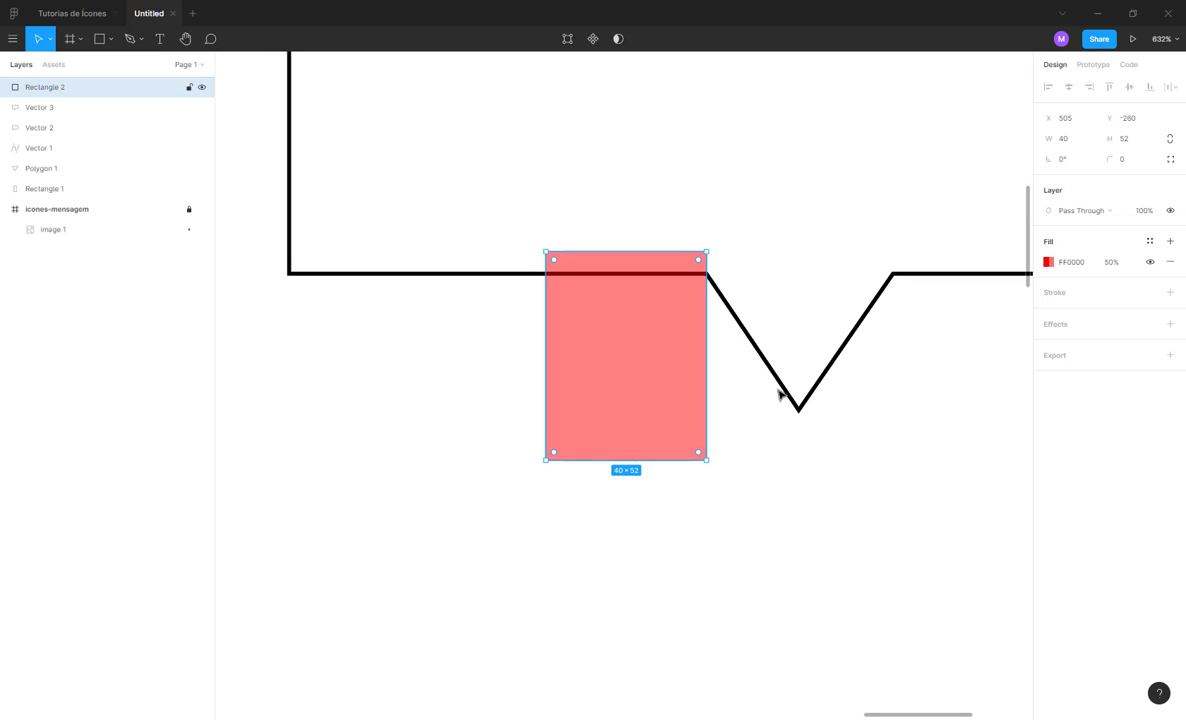
- Select the third bubble's three tail points and shift the tail left until its left corner meets the rectangle's left edge
click(790, 397)
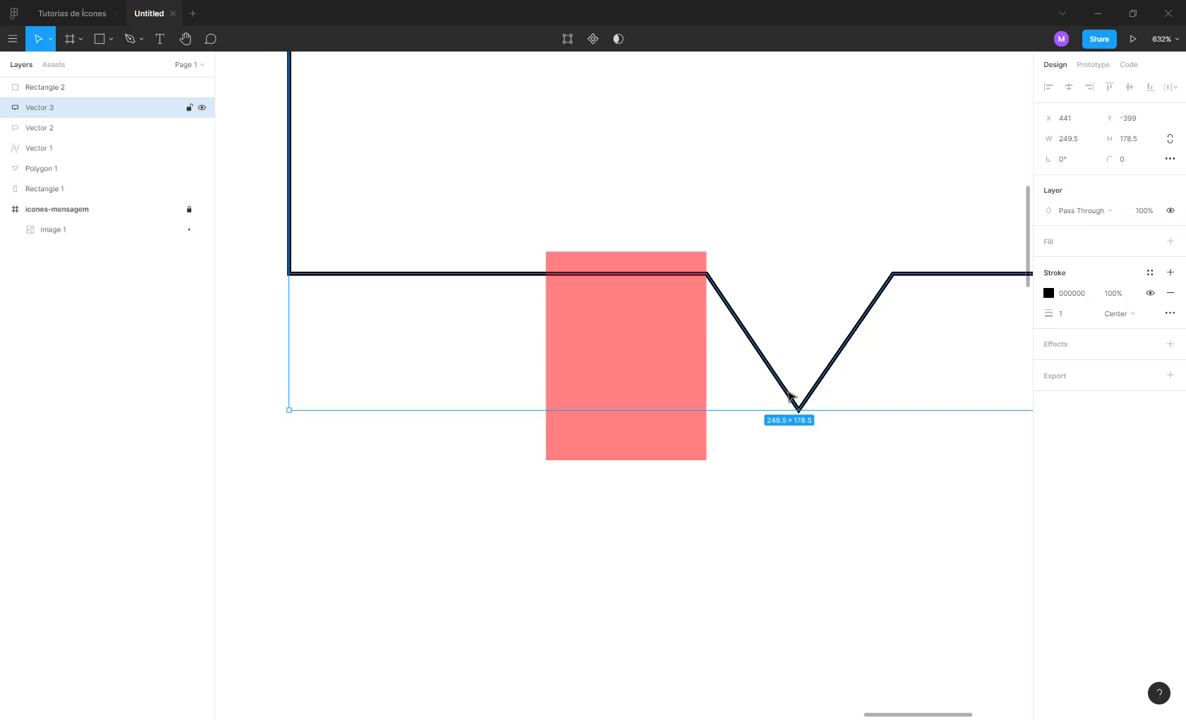
double_click(790, 397)
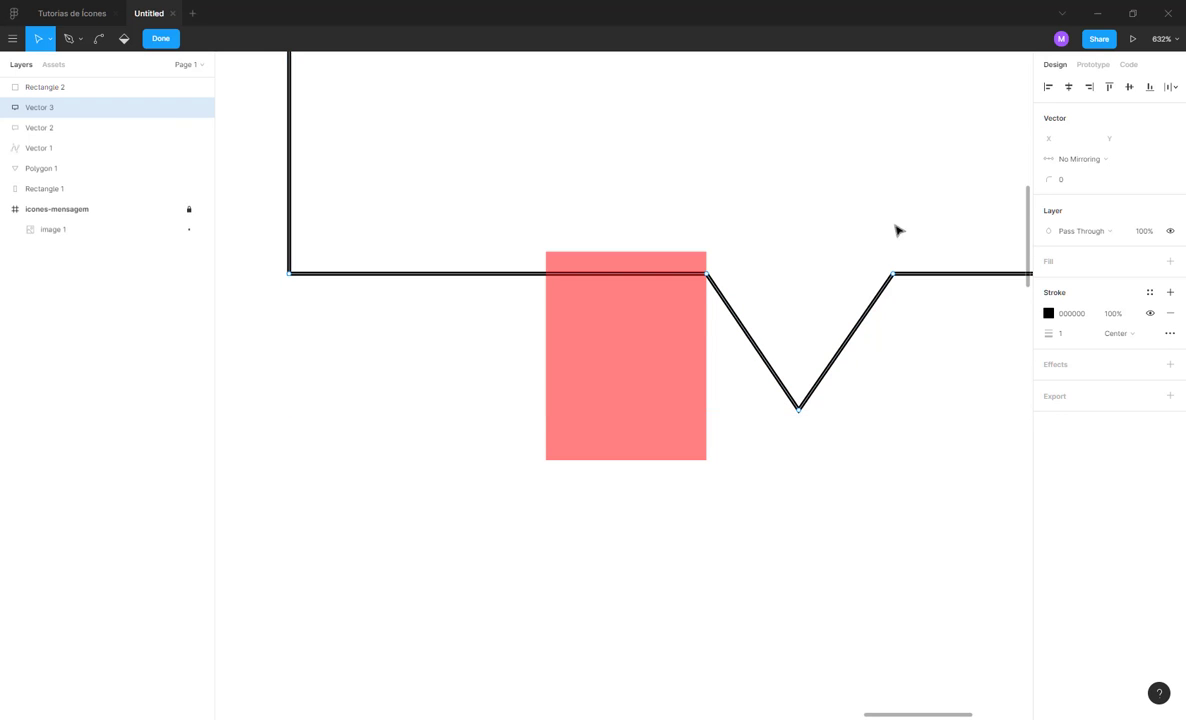
drag(919, 219, 684, 463)
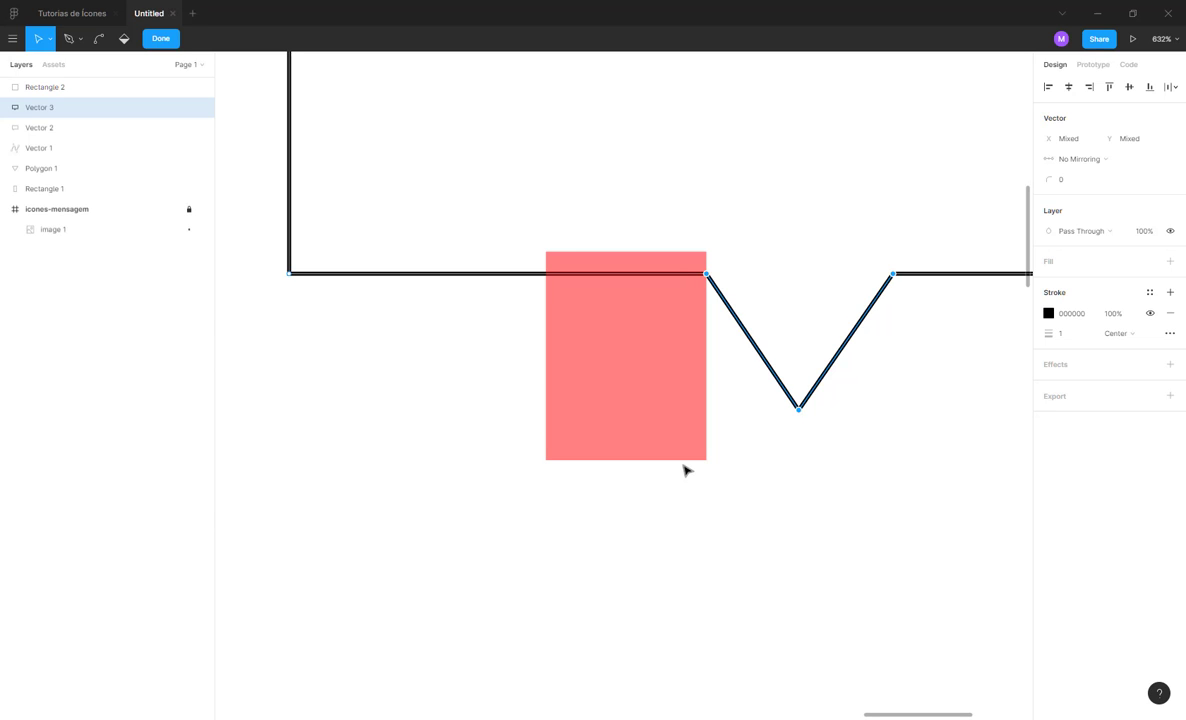
key(shift+Left)
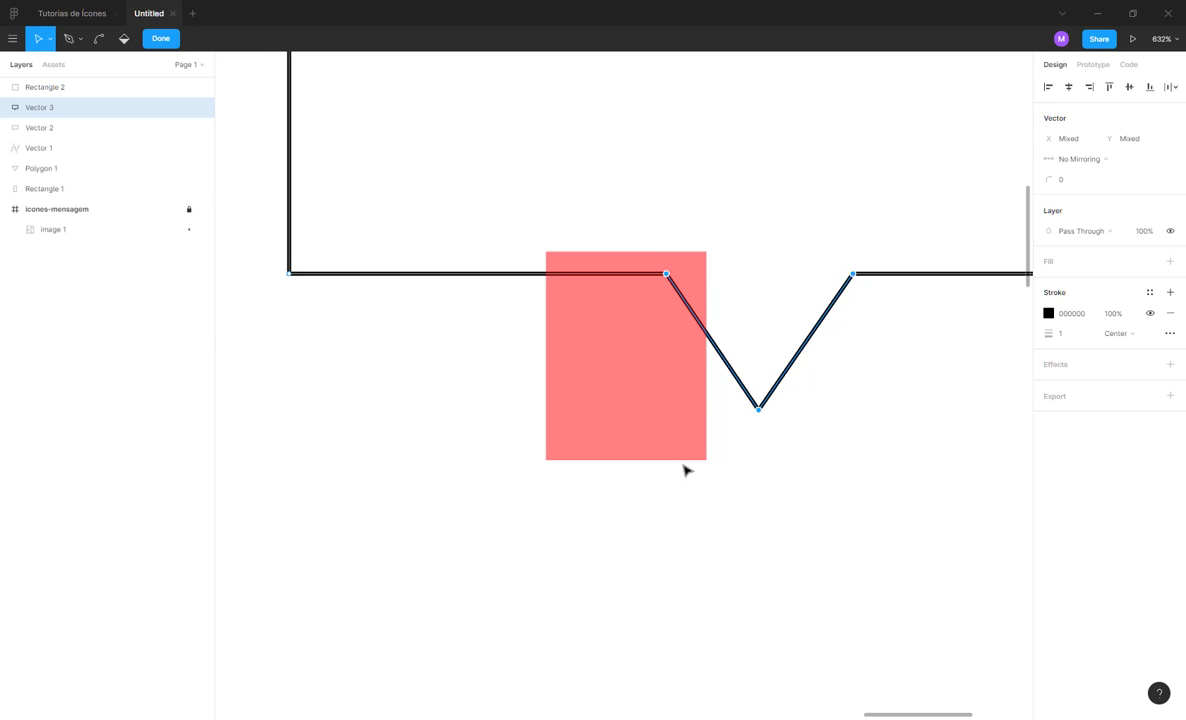
key(shift+Left)
key(shift+Left)
key(shift+Left)
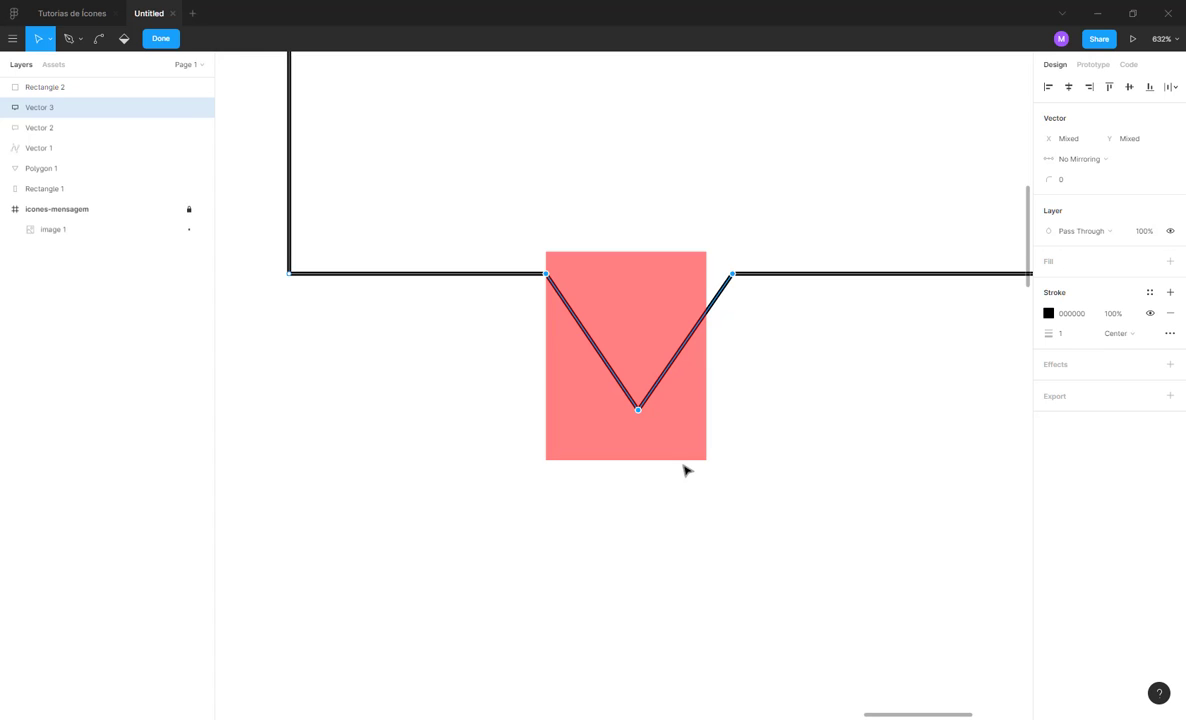
- Finish editing the third bubble's vector and delete the red rectangle
click(695, 297)
click(717, 304)
click(661, 265)
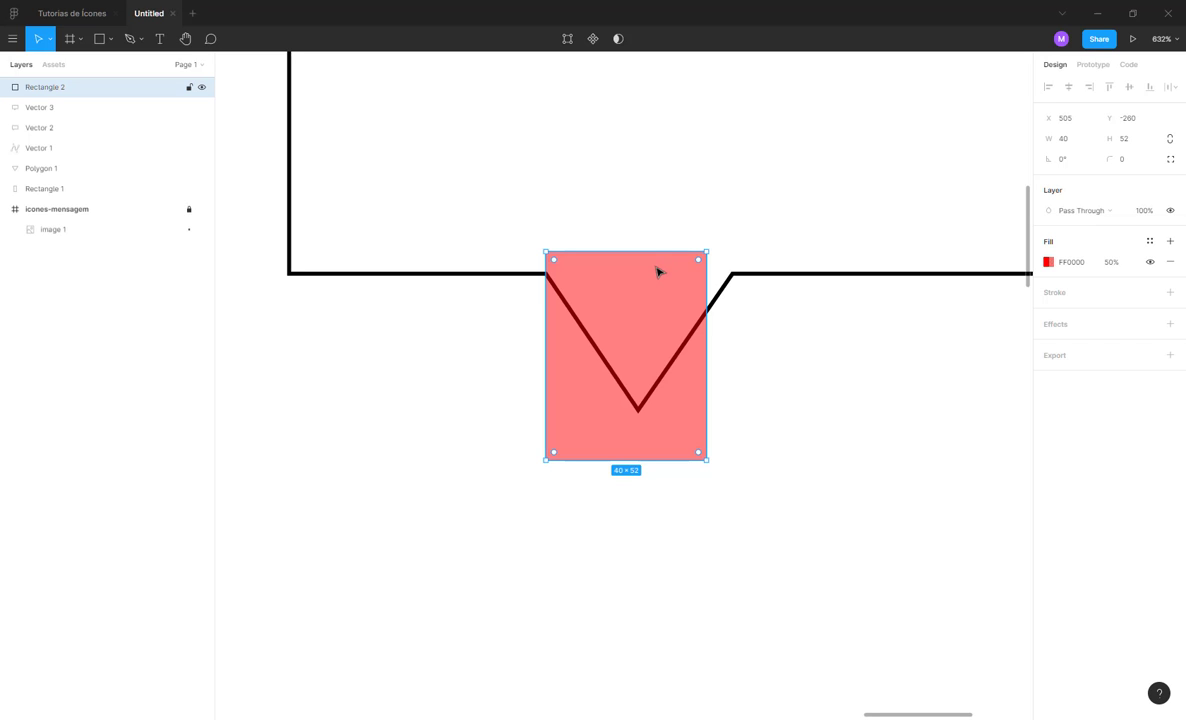
click(508, 386)
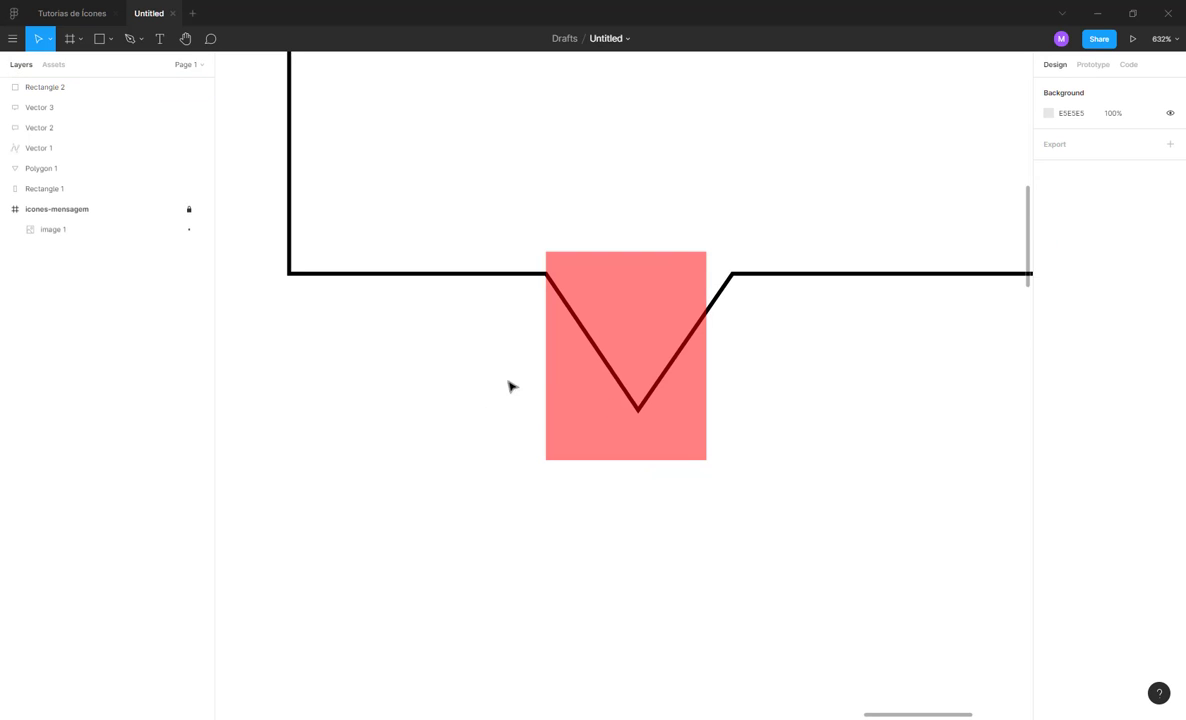
drag(571, 375, 431, 492)
key(Delete)
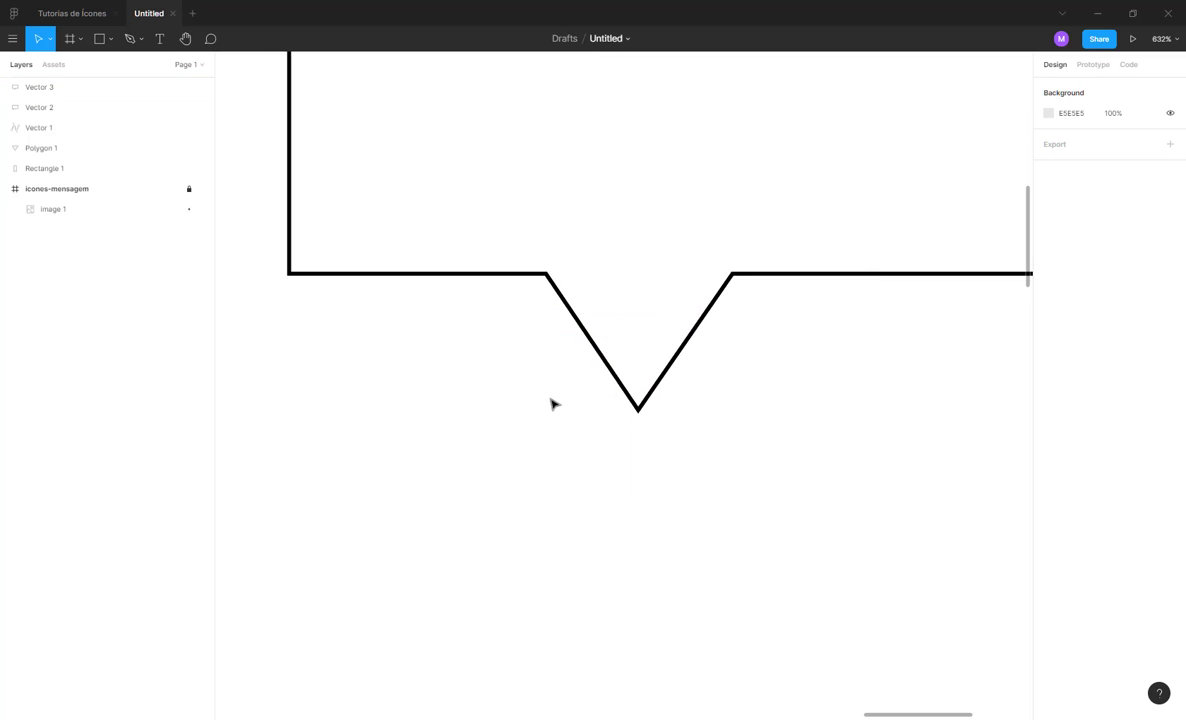
- Undo the rectangle's deletion and the leftward shift of the third bubble's tail
key(ctrl+z)
key(ctrl+z)
key(ctrl+z)
key(ctrl+z)
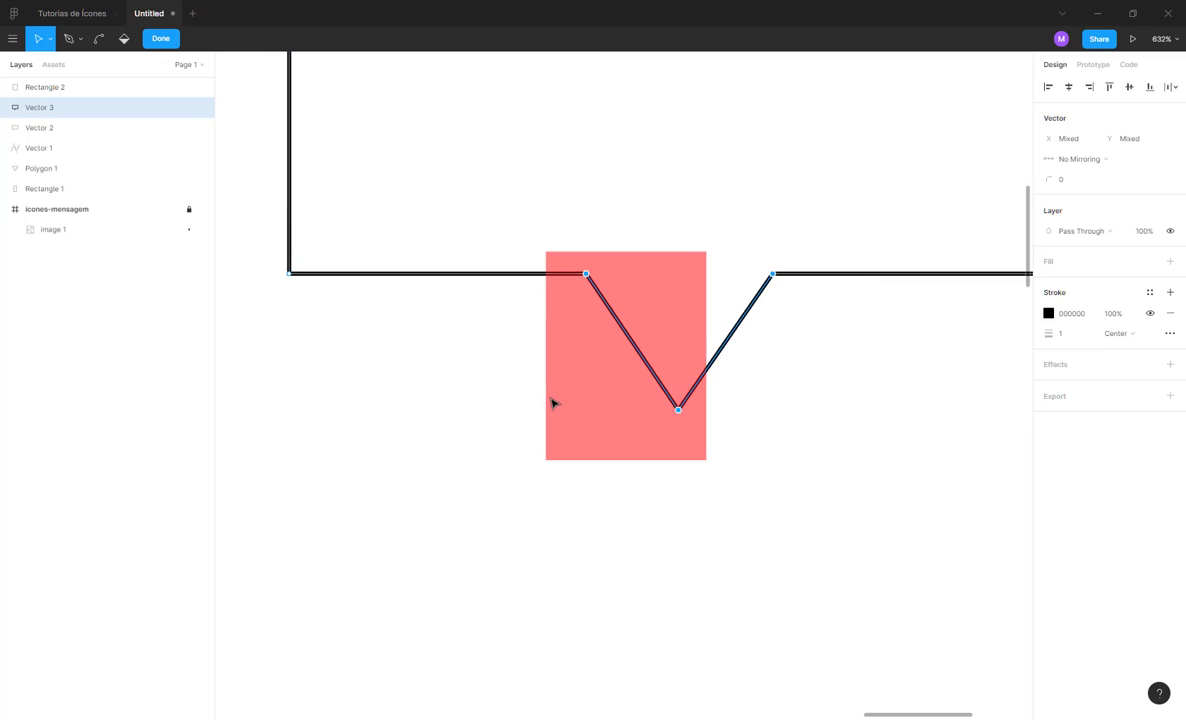
key(ctrl+z)
key(ctrl+z)
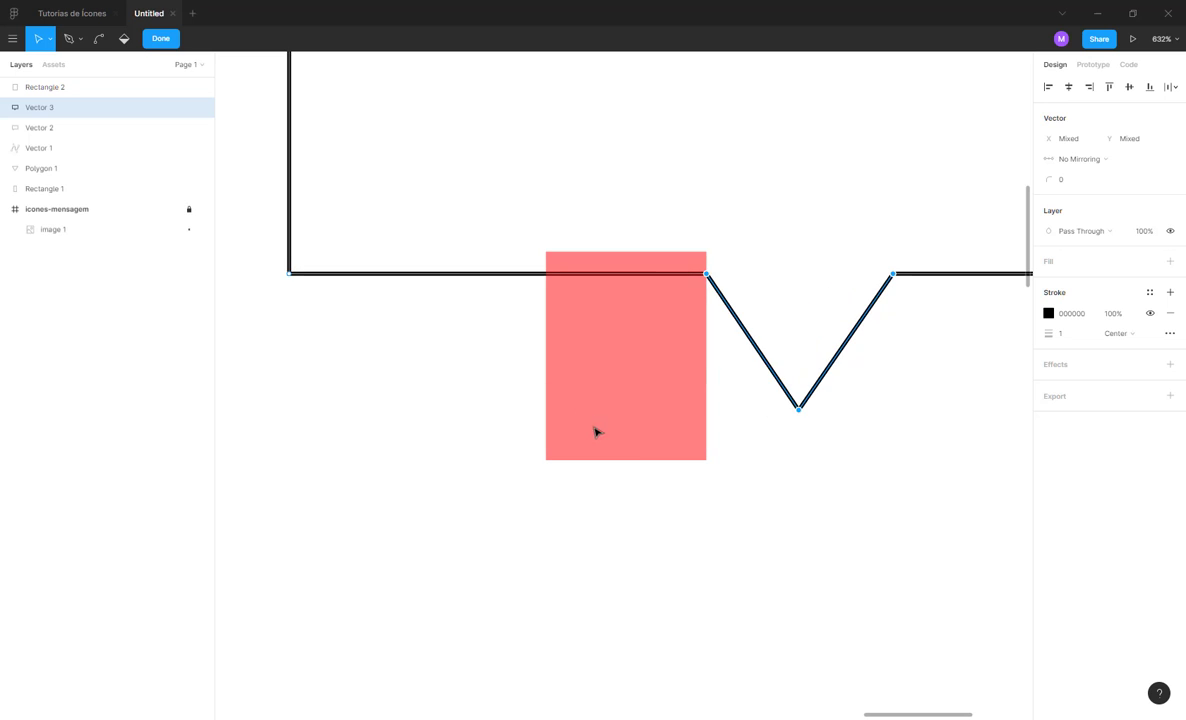
- Finish editing the third bubble's vector and remove the red rectangle beside its tail
click(638, 466)
click(620, 414)
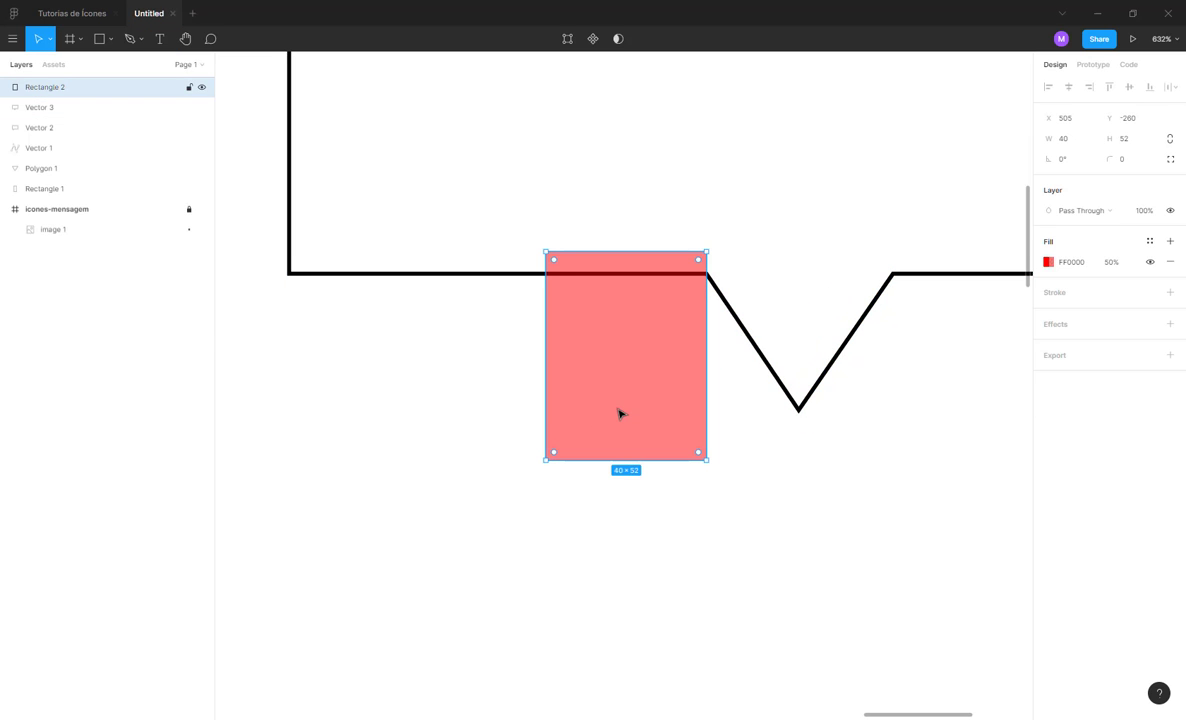
key(Delete)
- Draw a horizontal line about 149 px long in the upper part of the first outlined bubble with the Line tool
scroll(625, 408, down, 10)
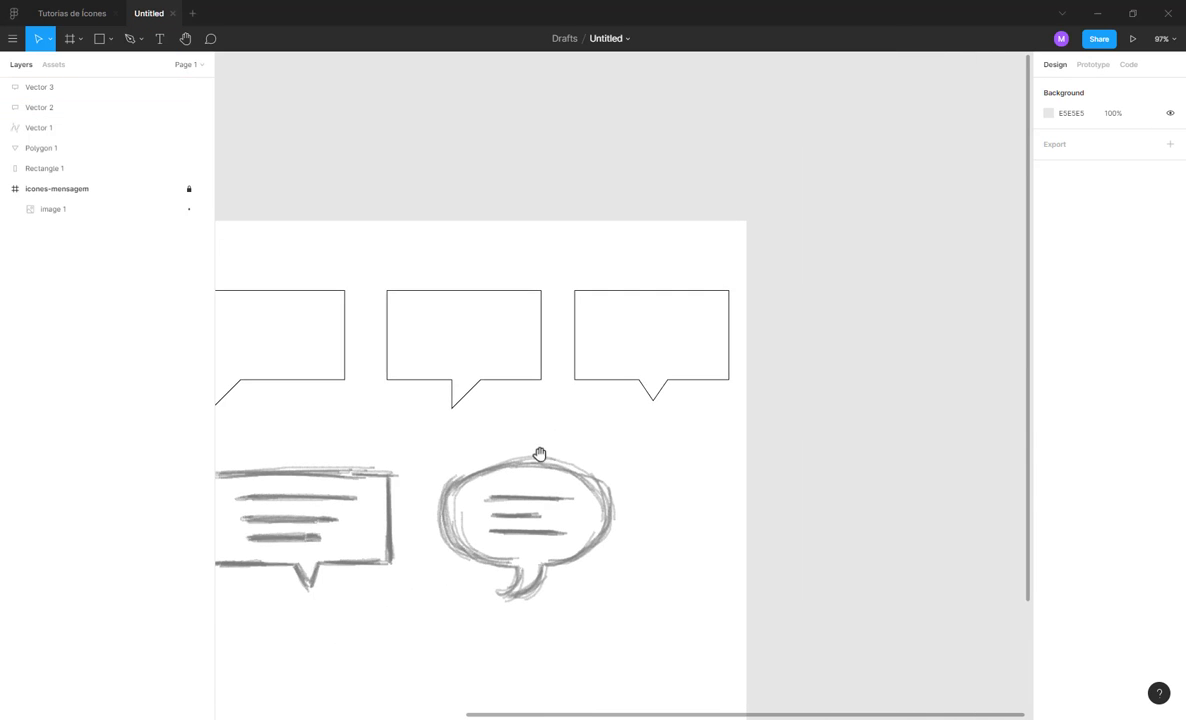
scroll(545, 386, left, 2)
scroll(553, 378, up, 5)
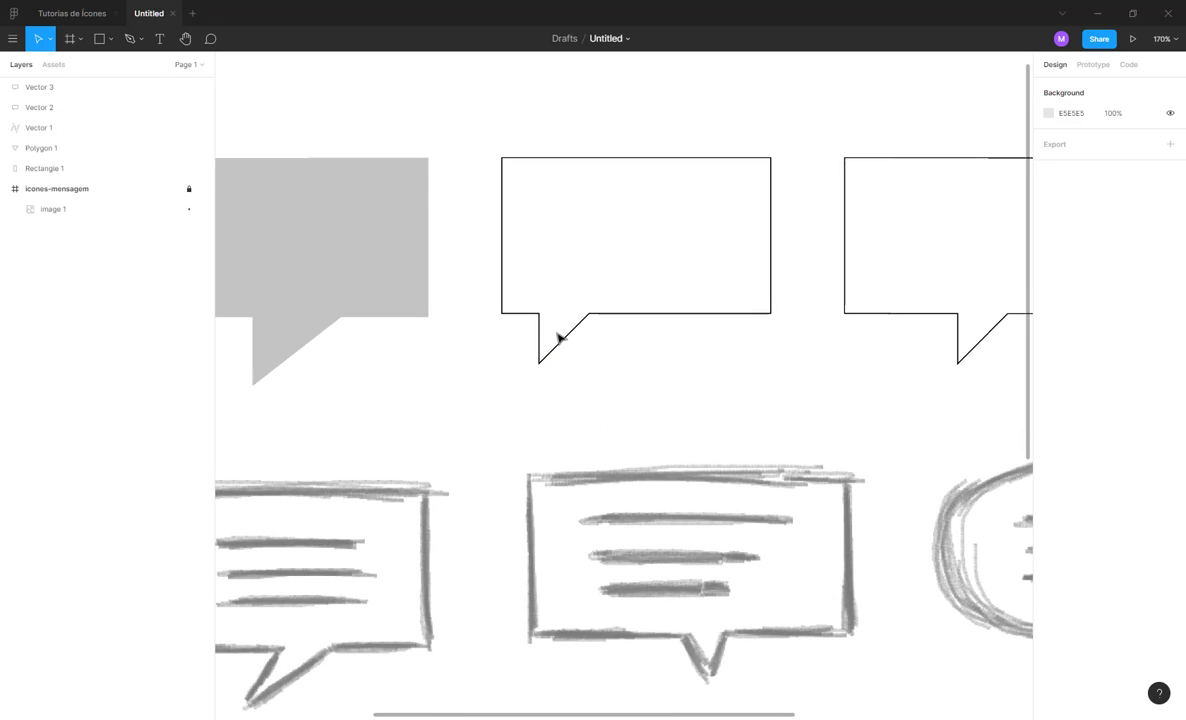
drag(558, 336, 537, 451)
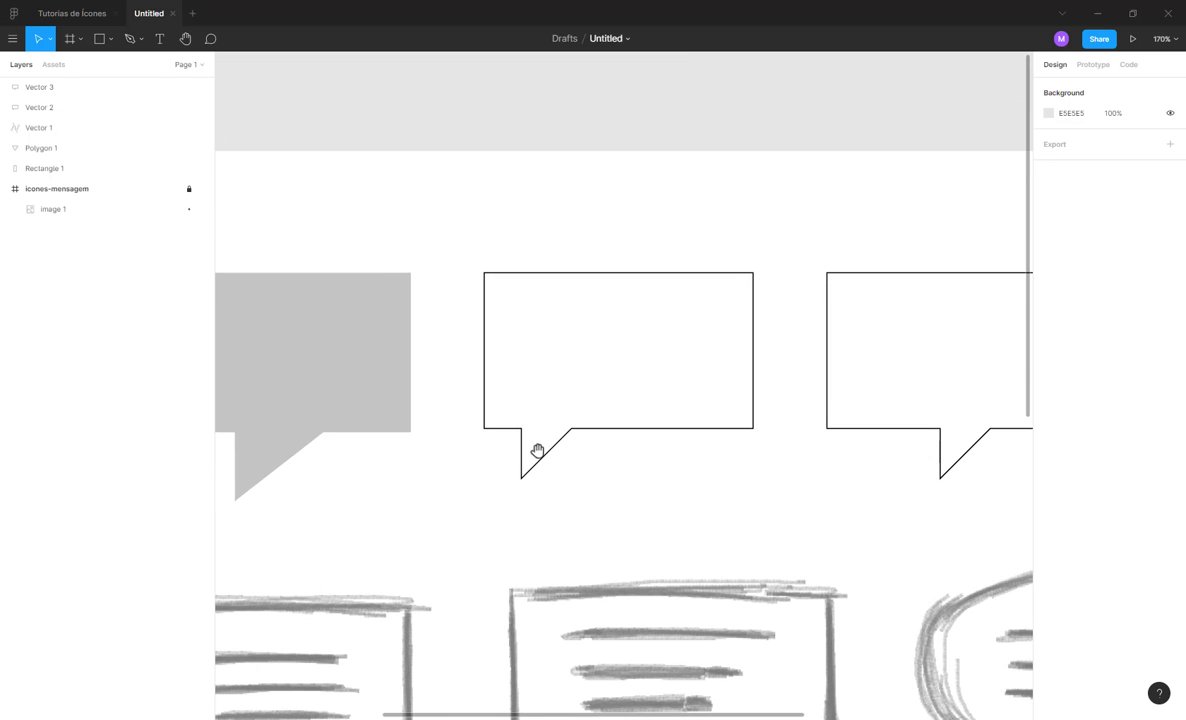
click(104, 42)
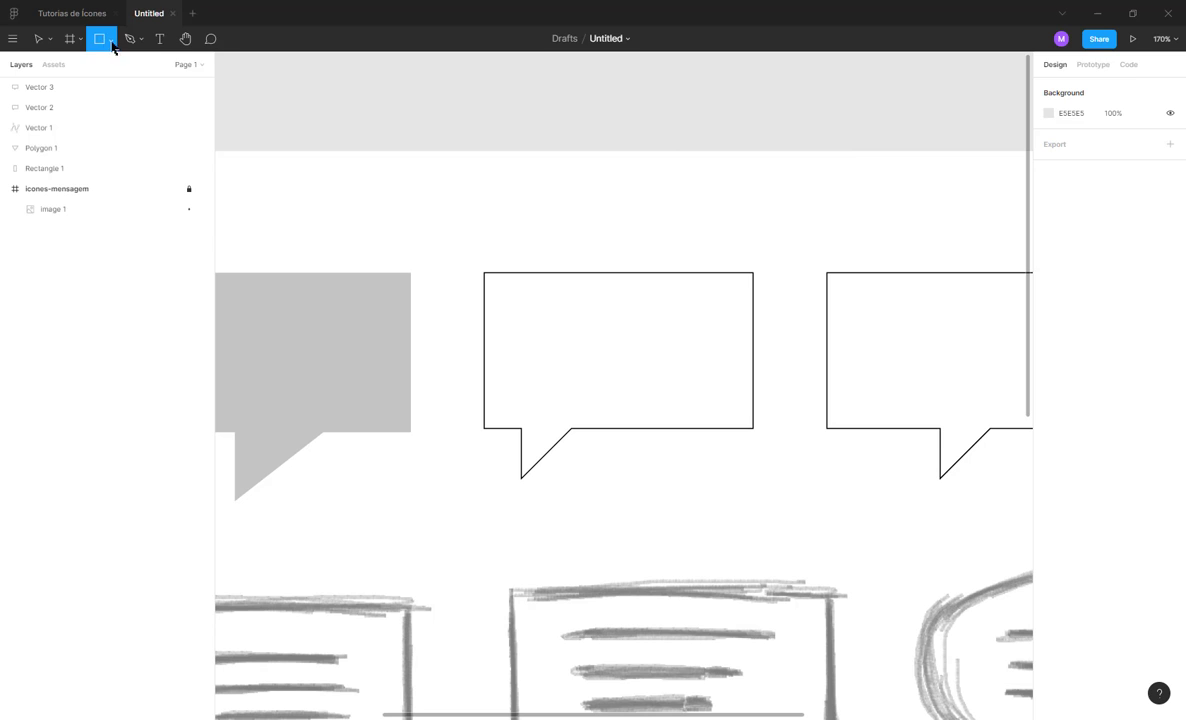
click(112, 42)
click(87, 81)
mouse_move(509, 314)
mouse_down()
mouse_move(722, 313)
mouse_move(669, 313)
mouse_up()
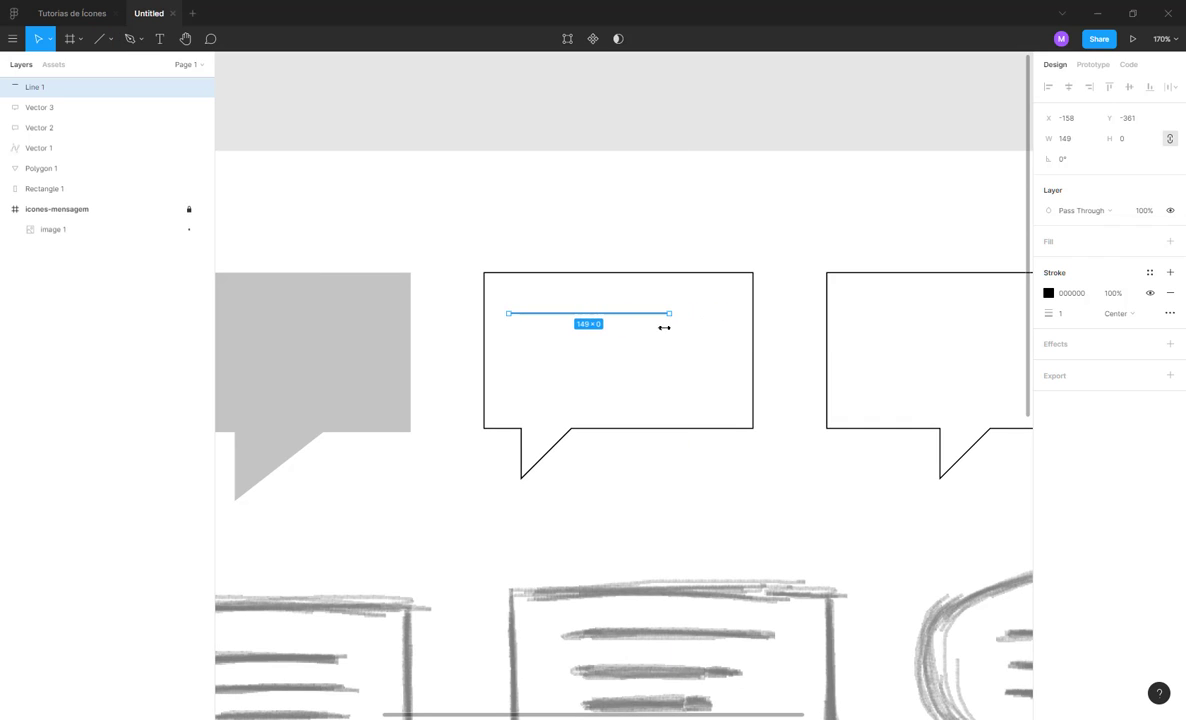
key(Escape)
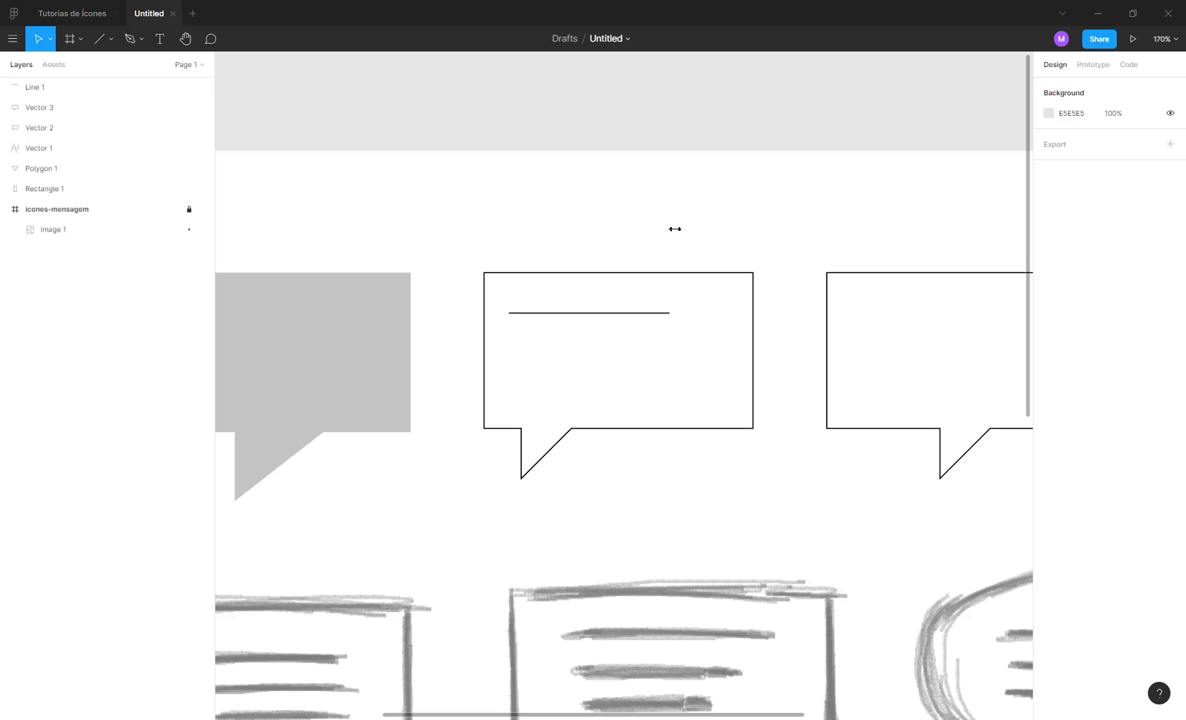
- Align the horizontal centers of the line and the first outlined bubble
drag(678, 225, 535, 479)
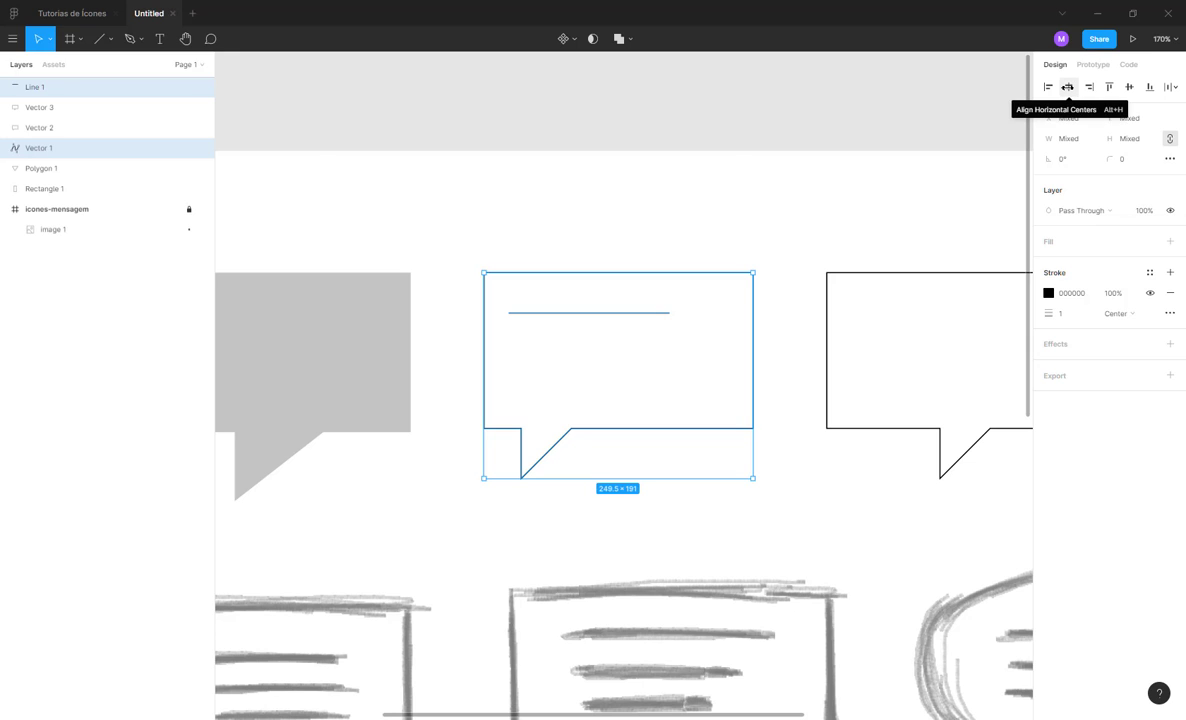
click(1067, 87)
click(619, 351)
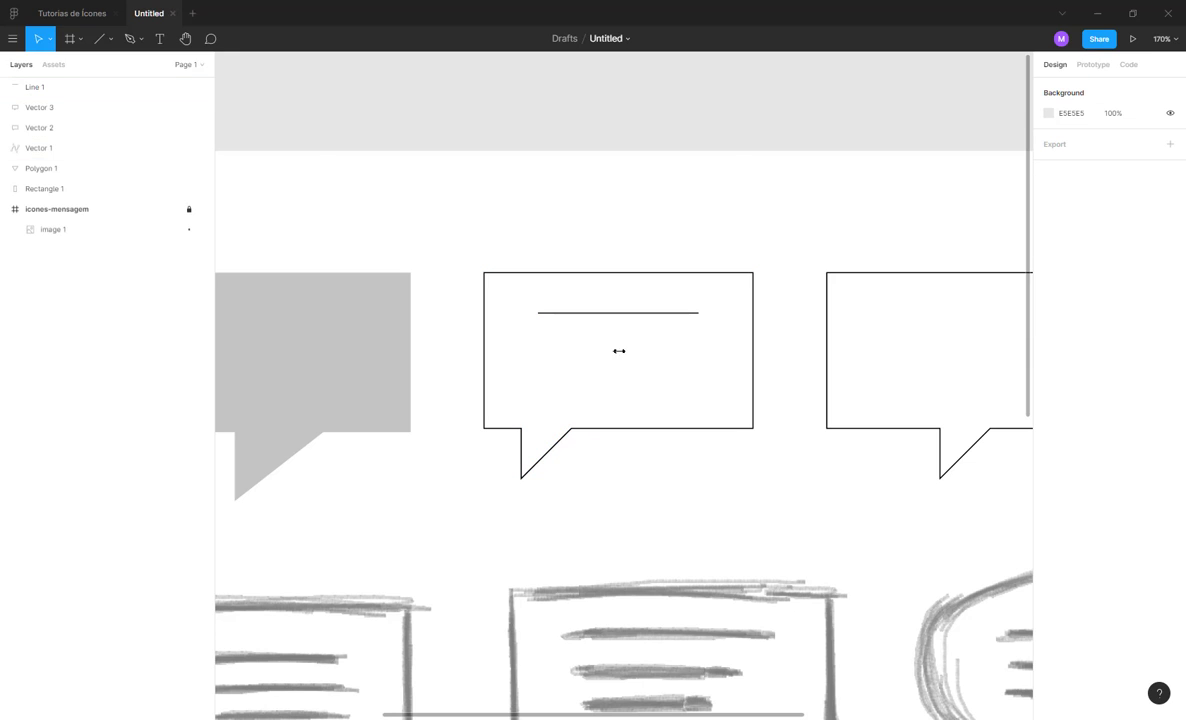
- Duplicate the line downward to Y -325 and repeat the duplication at the same spacing for a third text line
click(610, 313)
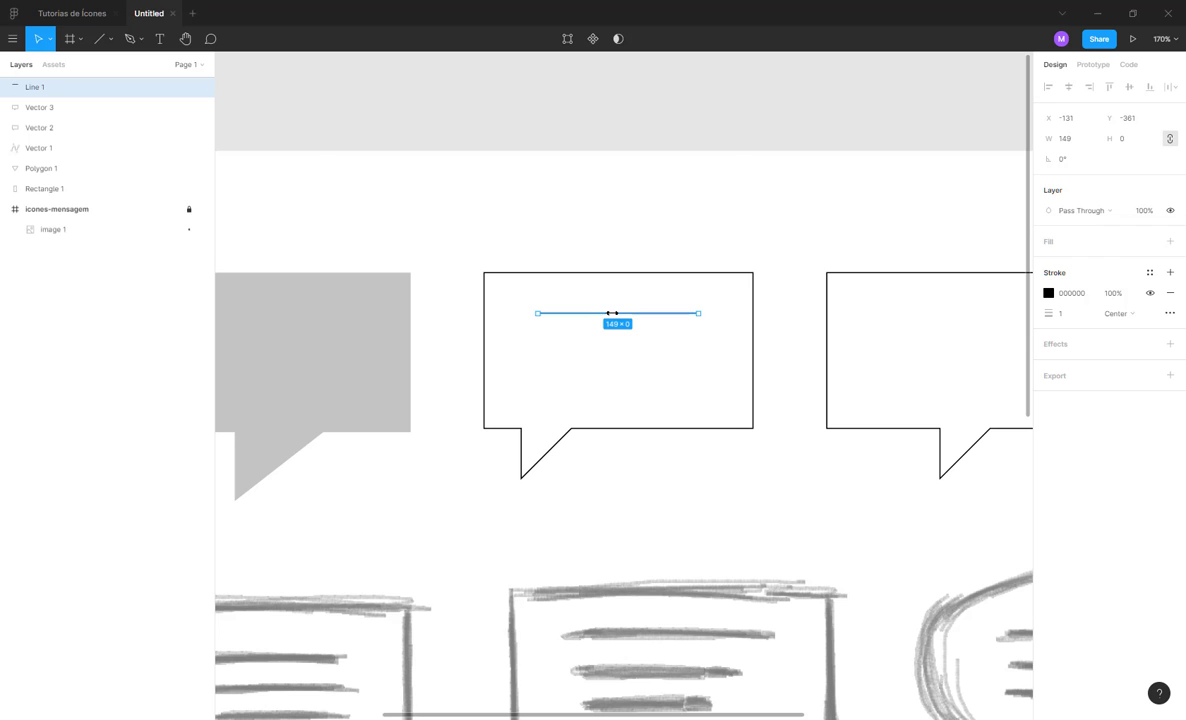
mouse_move(614, 313)
mouse_down()
mouse_move(626, 346)
mouse_move(582, 368)
mouse_move(604, 373)
mouse_move(611, 349)
mouse_move(606, 392)
mouse_move(608, 312)
mouse_up()
shift+click(608, 312)
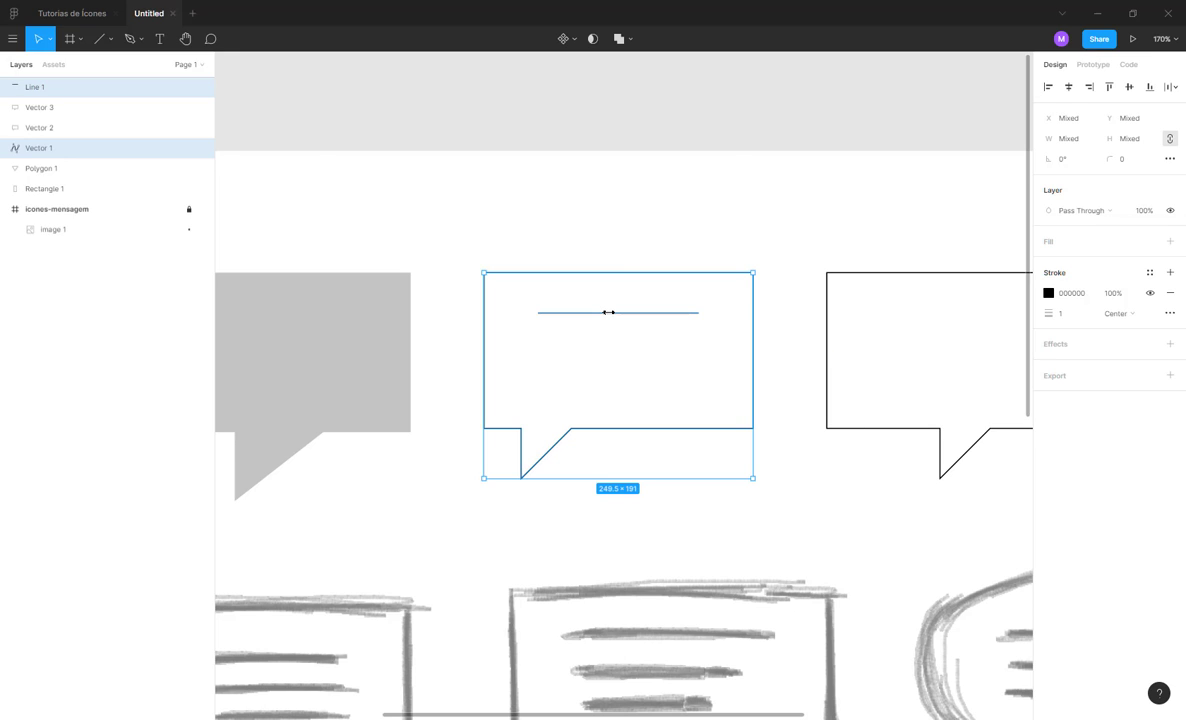
click(603, 296)
click(603, 312)
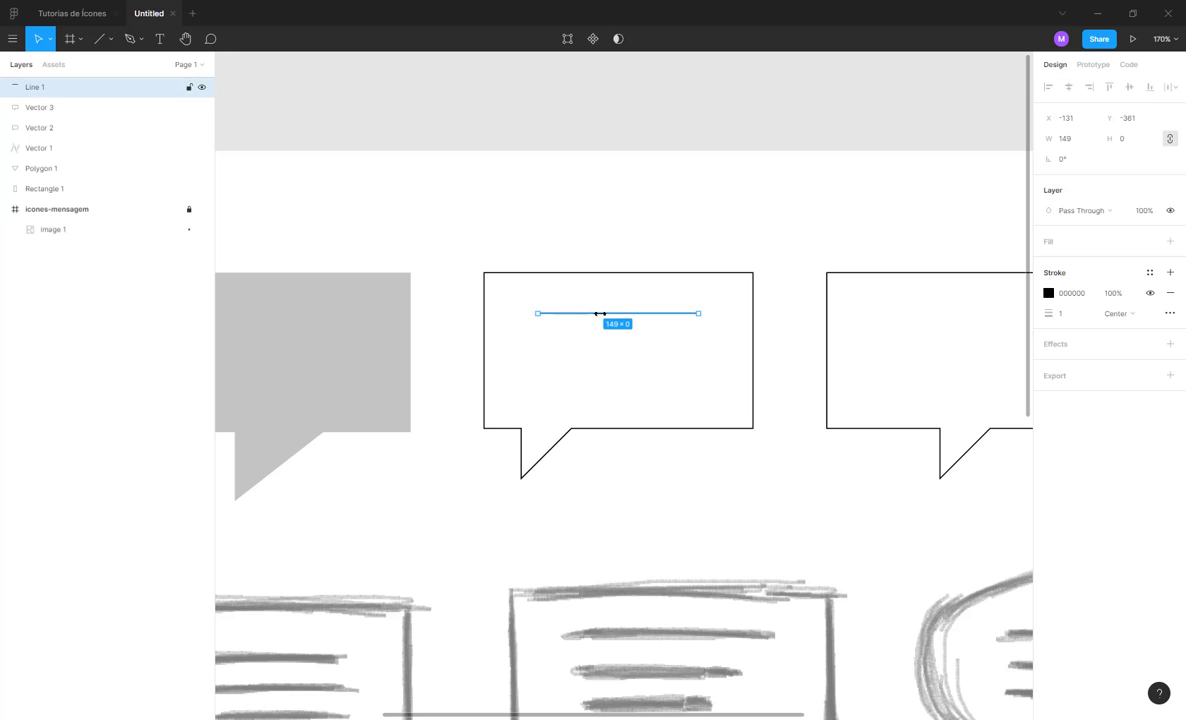
drag(601, 313, 602, 351)
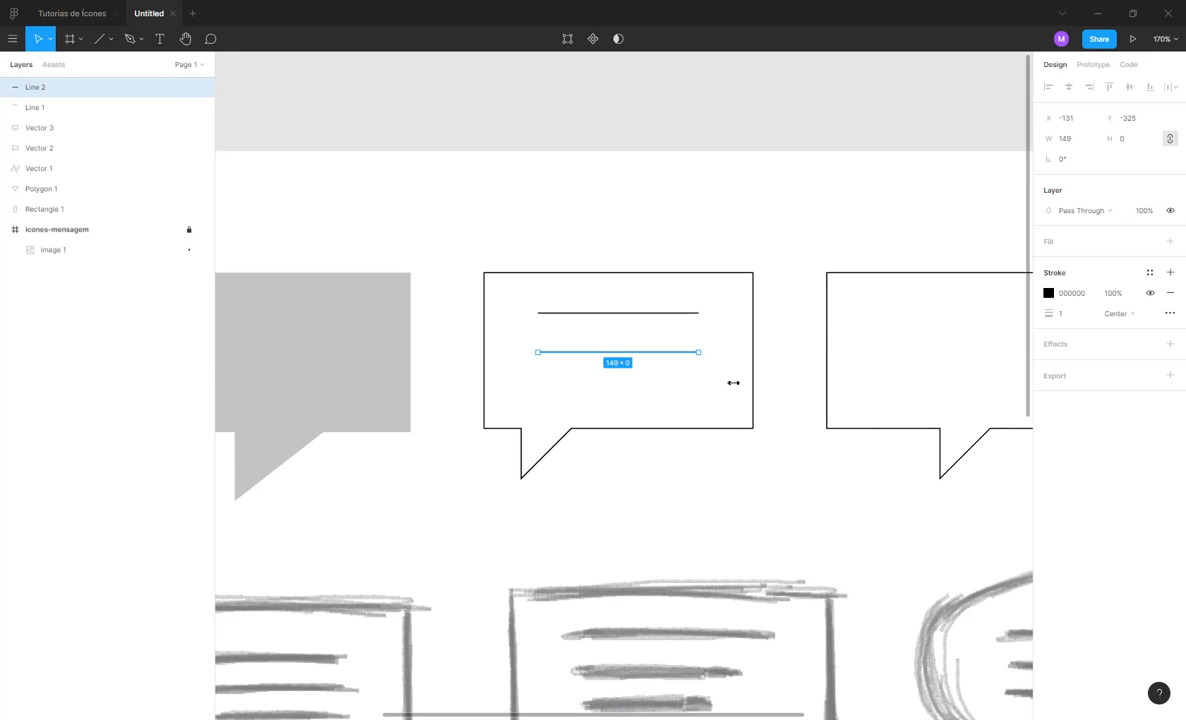
key(ctrl+d)
key(Escape)
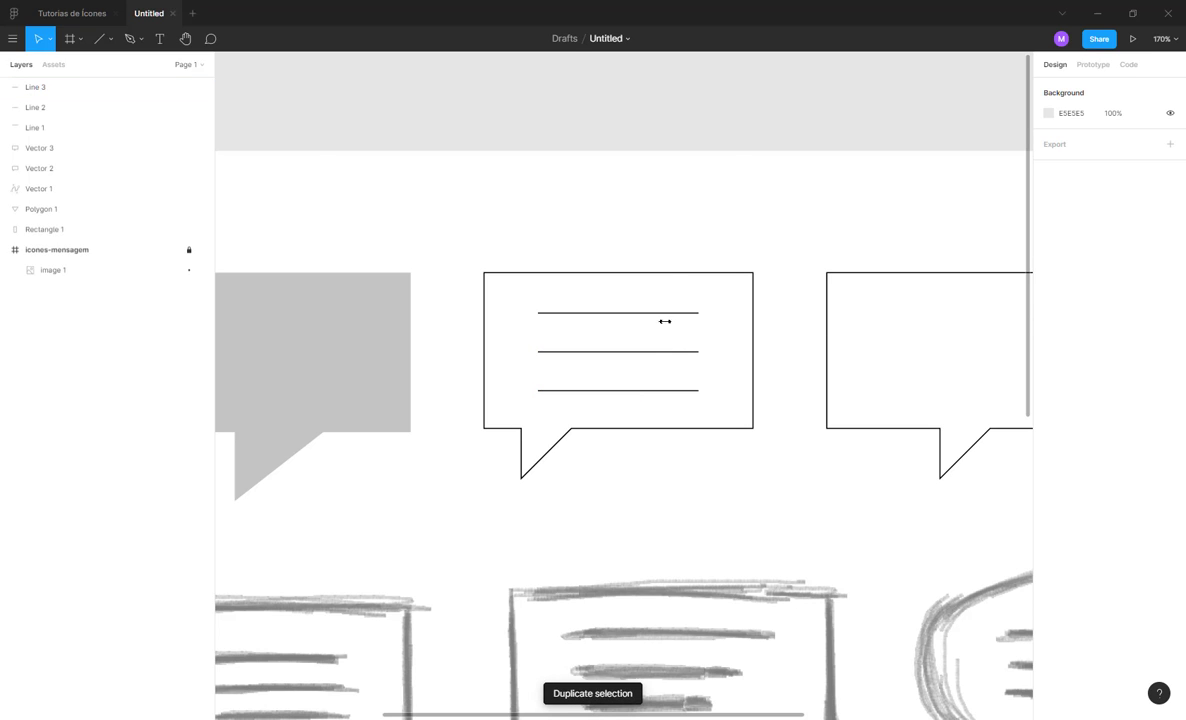
- Move the third line up to Y -299, nudge the lower two lines up together, and select the first line
drag(638, 389, 638, 379)
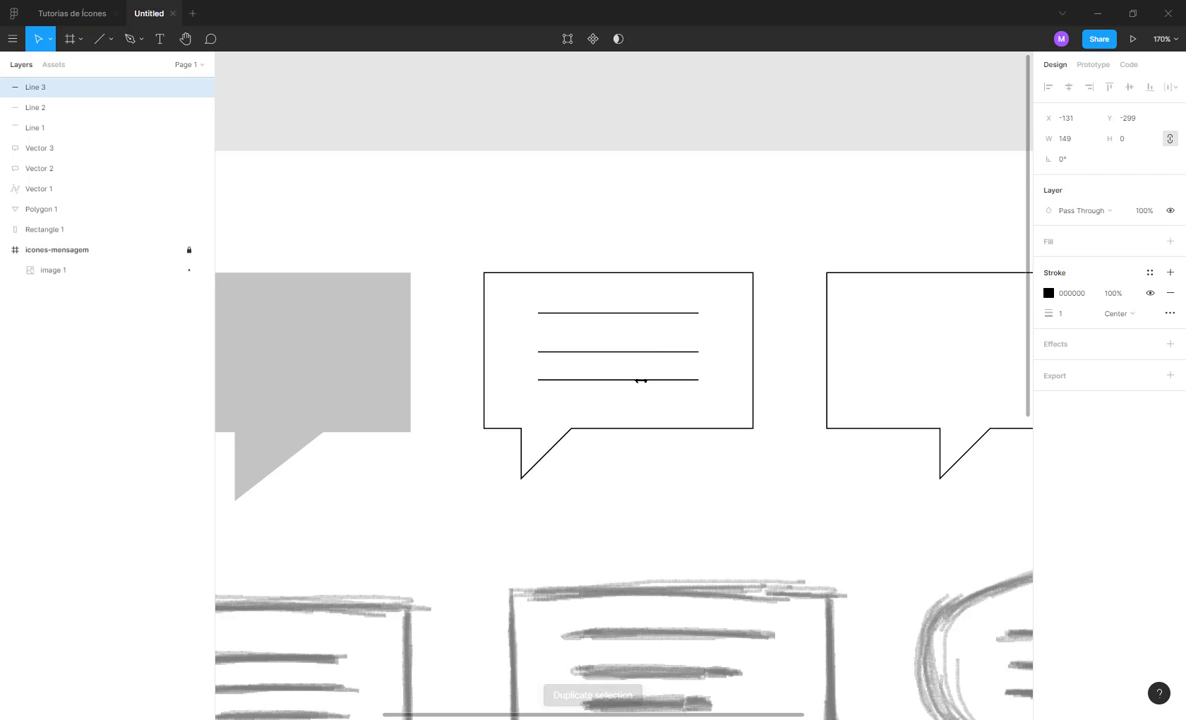
shift+click(637, 352)
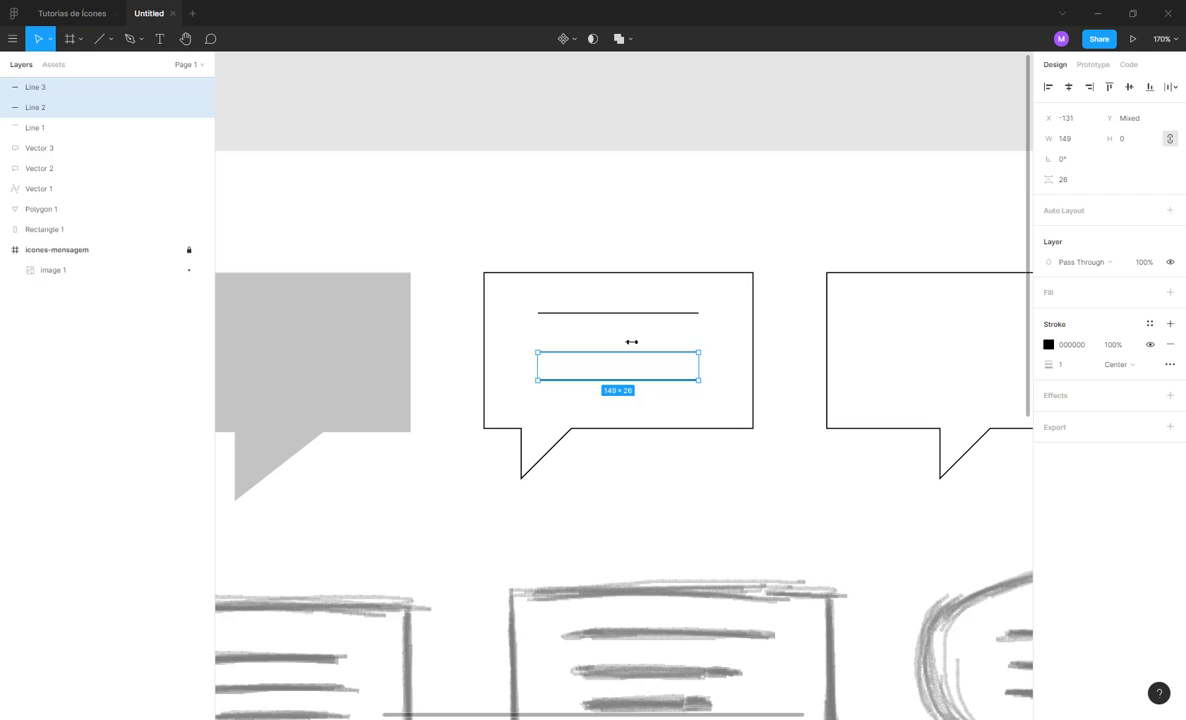
key(Up)
key(Up)
key(Up)
key(Up)
key(Up)
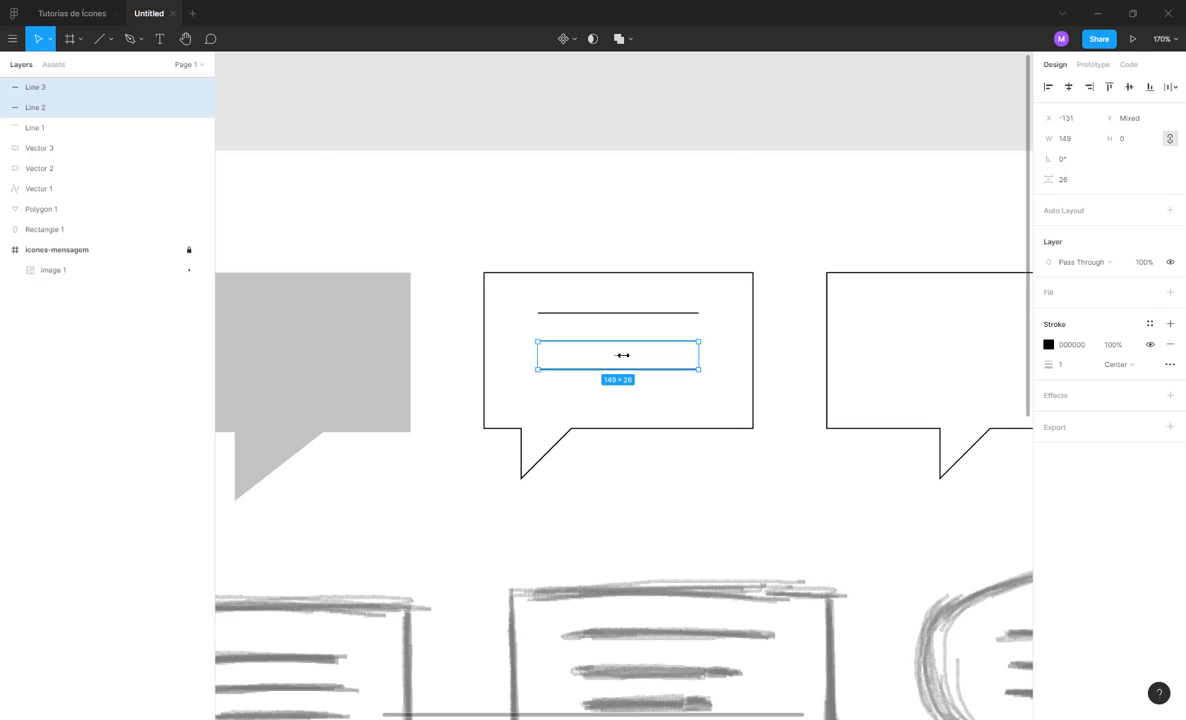
key(Escape)
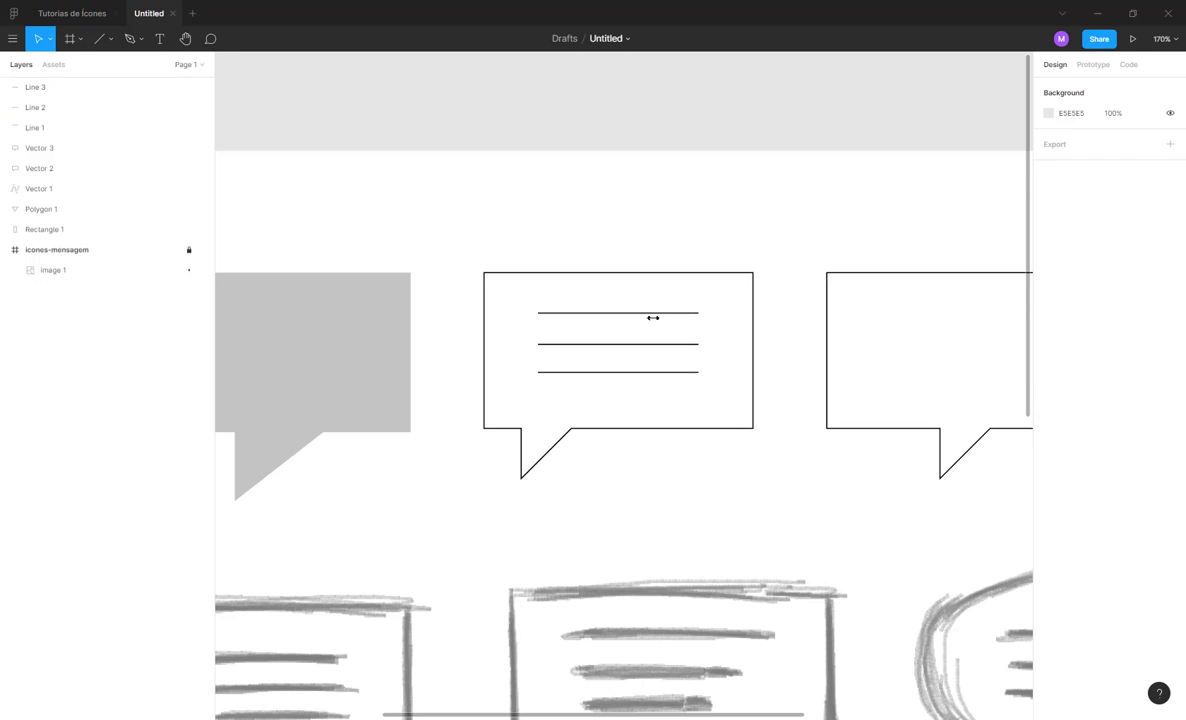
click(644, 313)
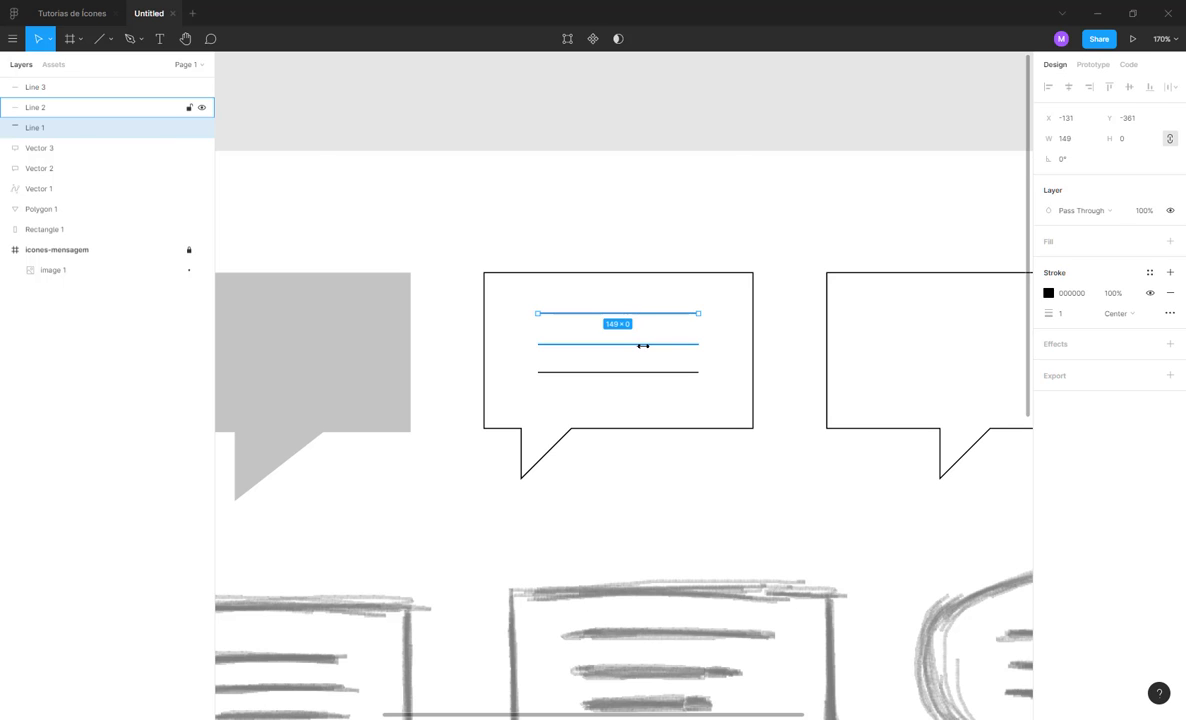
- Distribute the three text lines in the first outlined bubble with equal vertical spacing
key(Escape)
click(650, 313)
shift+click(650, 343)
shift+click(651, 371)
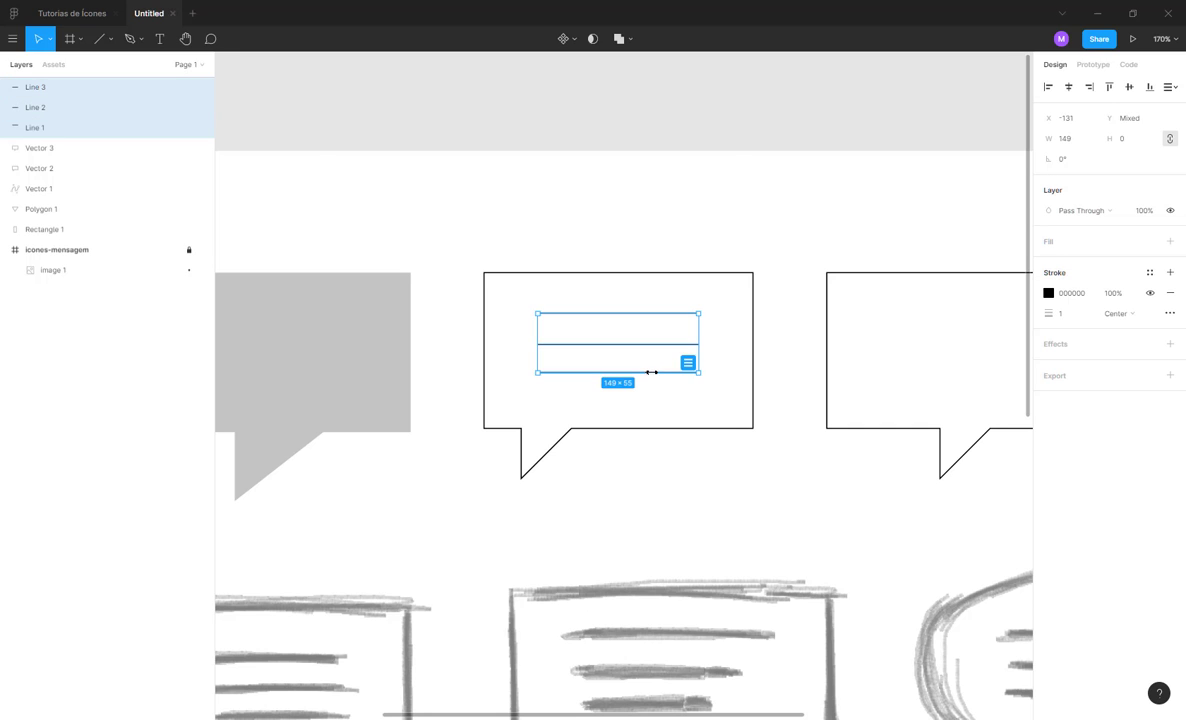
click(1168, 88)
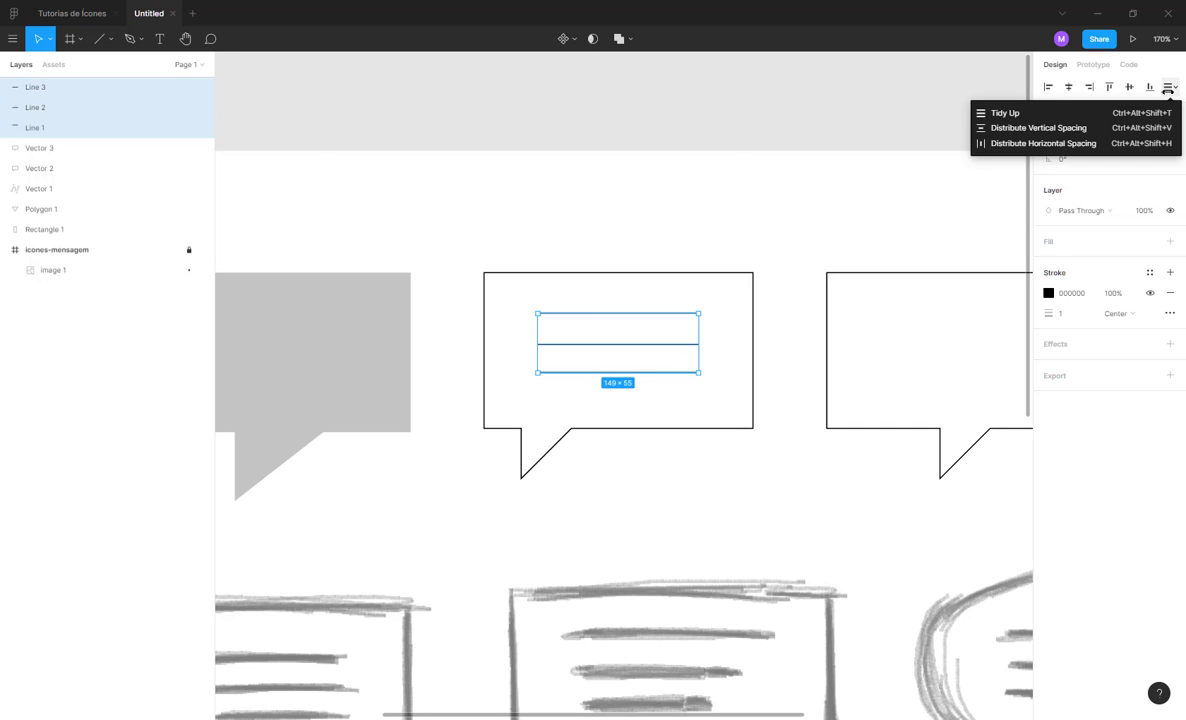
click(1100, 128)
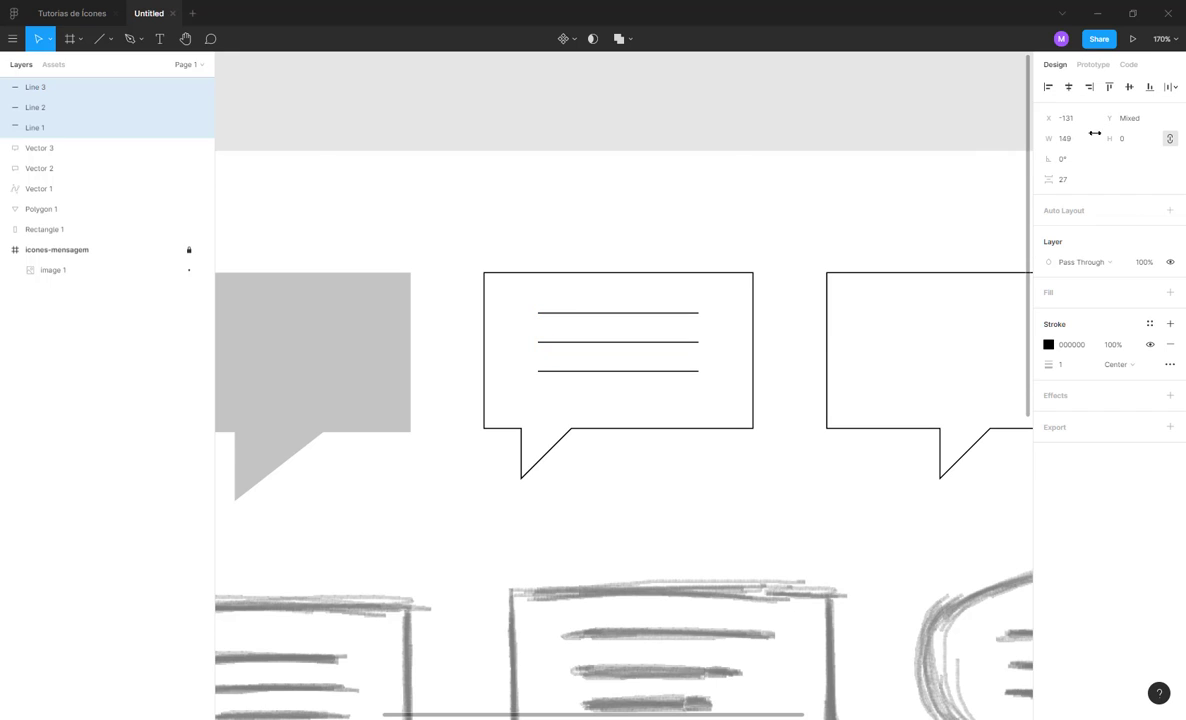
click(685, 331)
- Move the third text line lower in the first outlined bubble and redistribute the three lines' vertical spacing
drag(656, 370, 656, 383)
shift+click(661, 342)
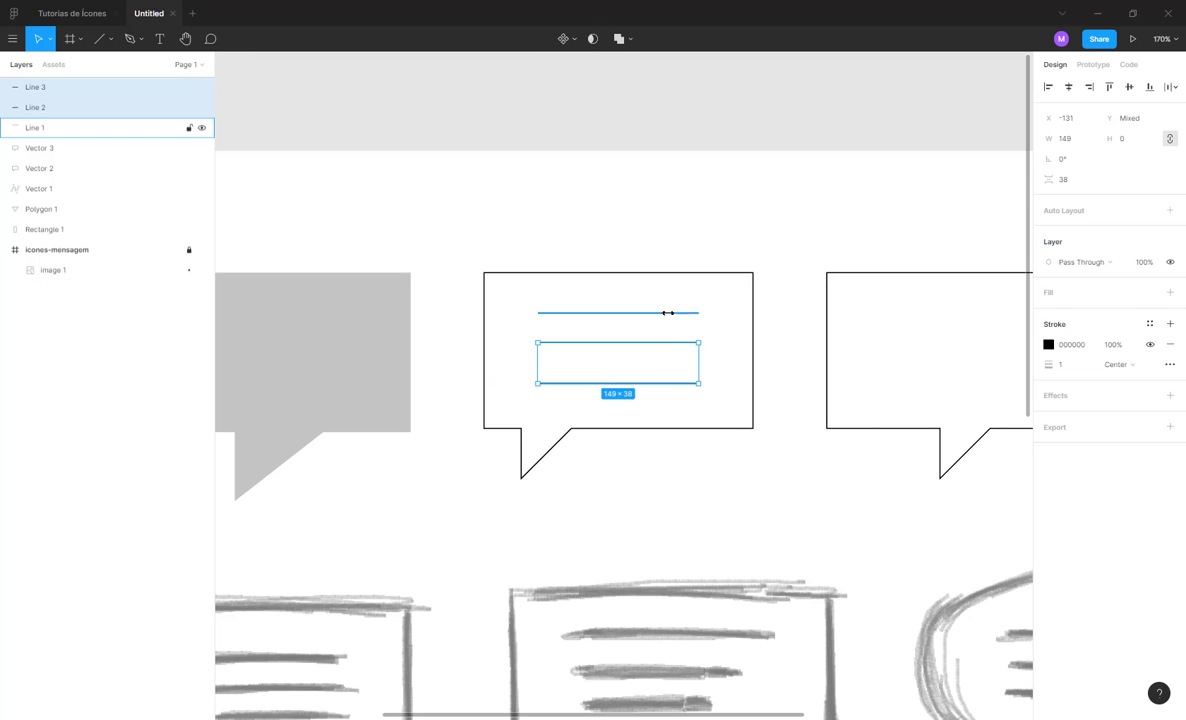
shift+click(661, 313)
click(1168, 87)
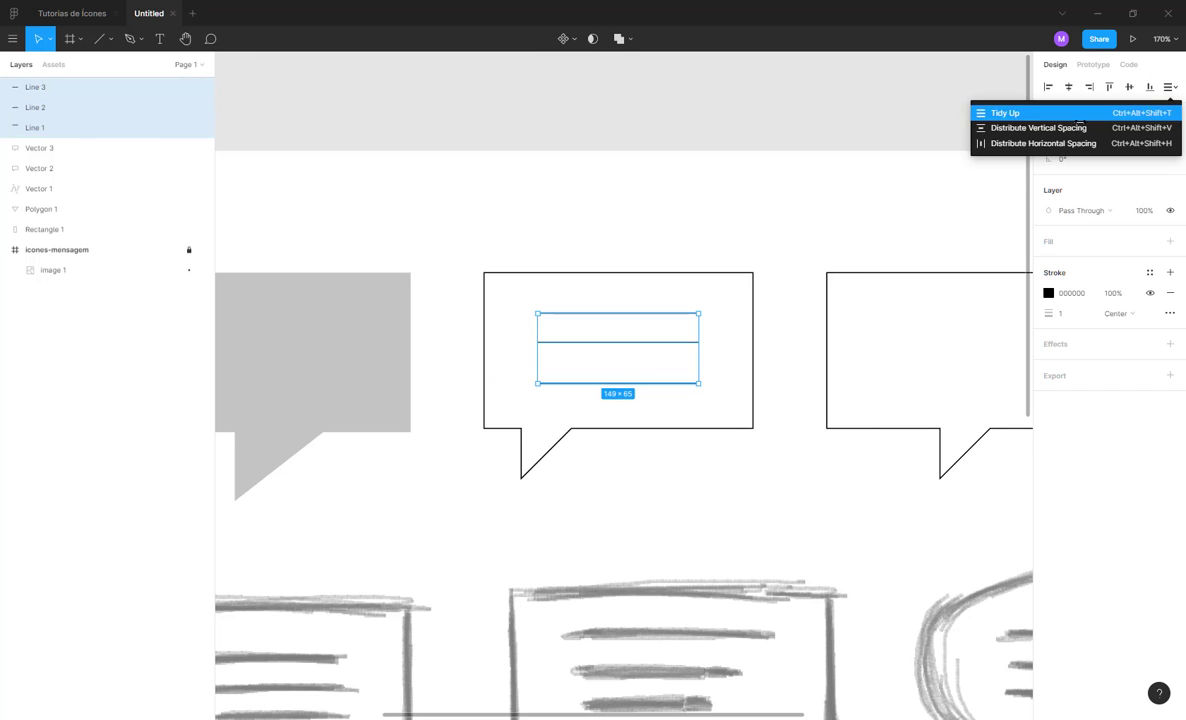
click(1073, 128)
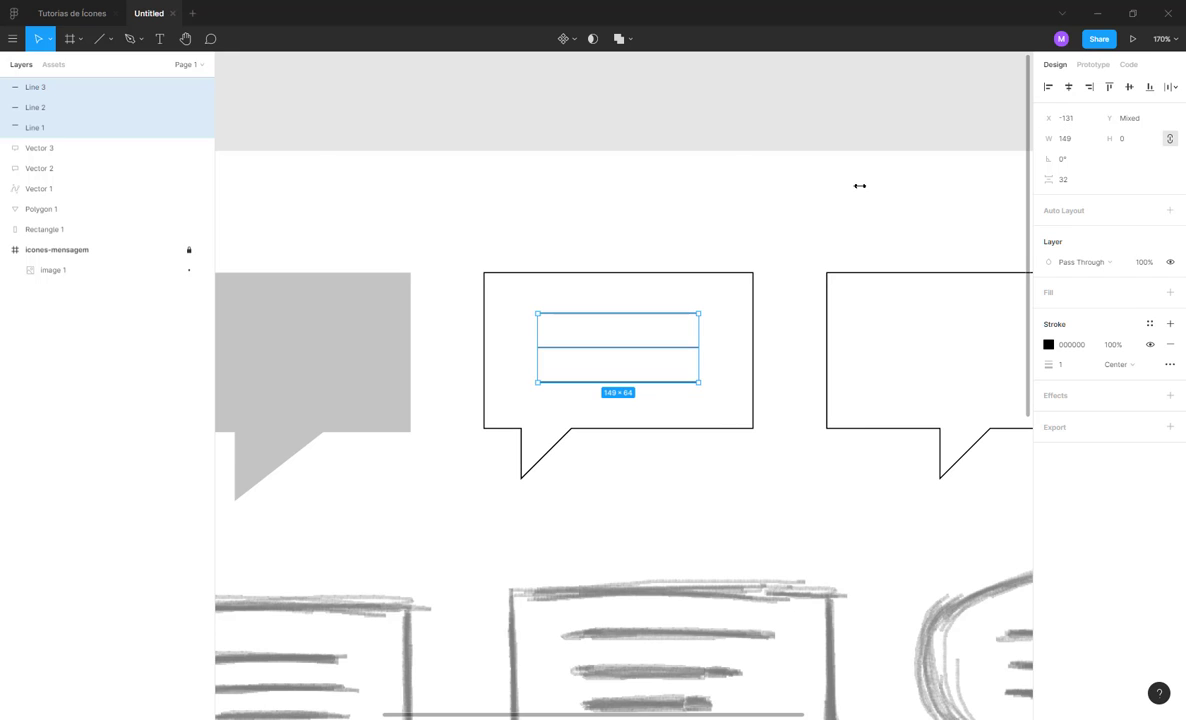
shift+drag(601, 191, 700, 445)
click(753, 200)
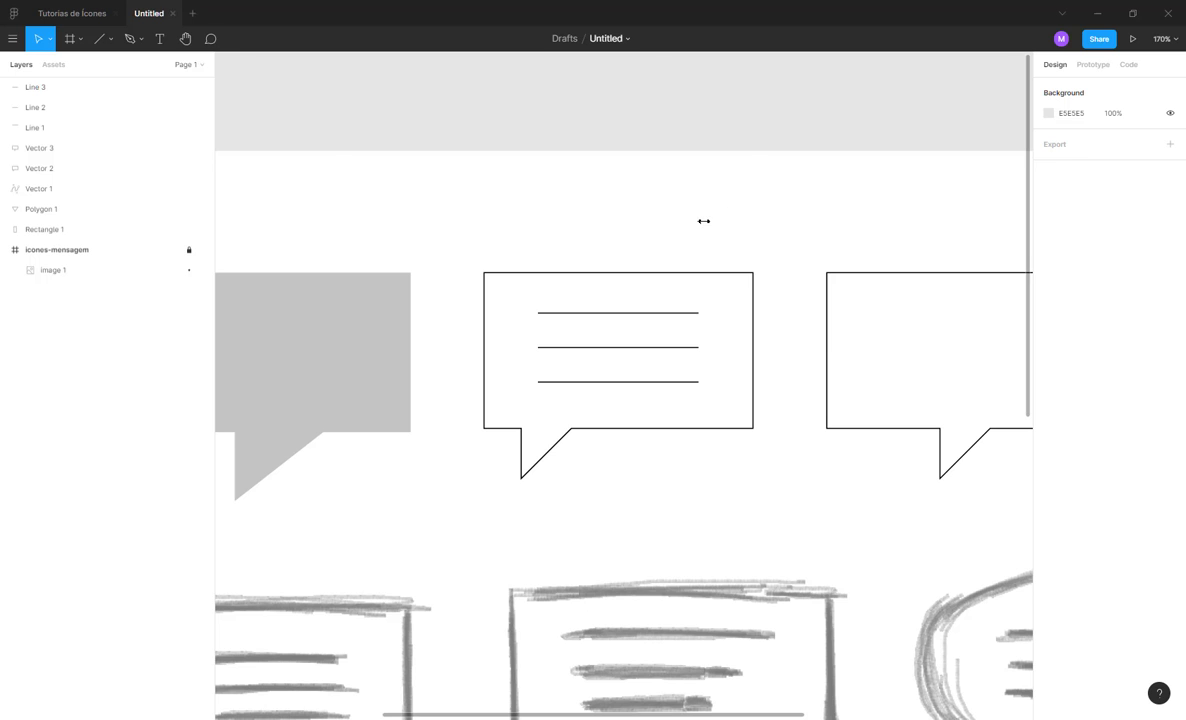
- Copy the three text lines of the first outlined bubble and paste them as a new set
ctrl+scroll(702, 222, down, 4)
scroll(715, 201, right, 3)
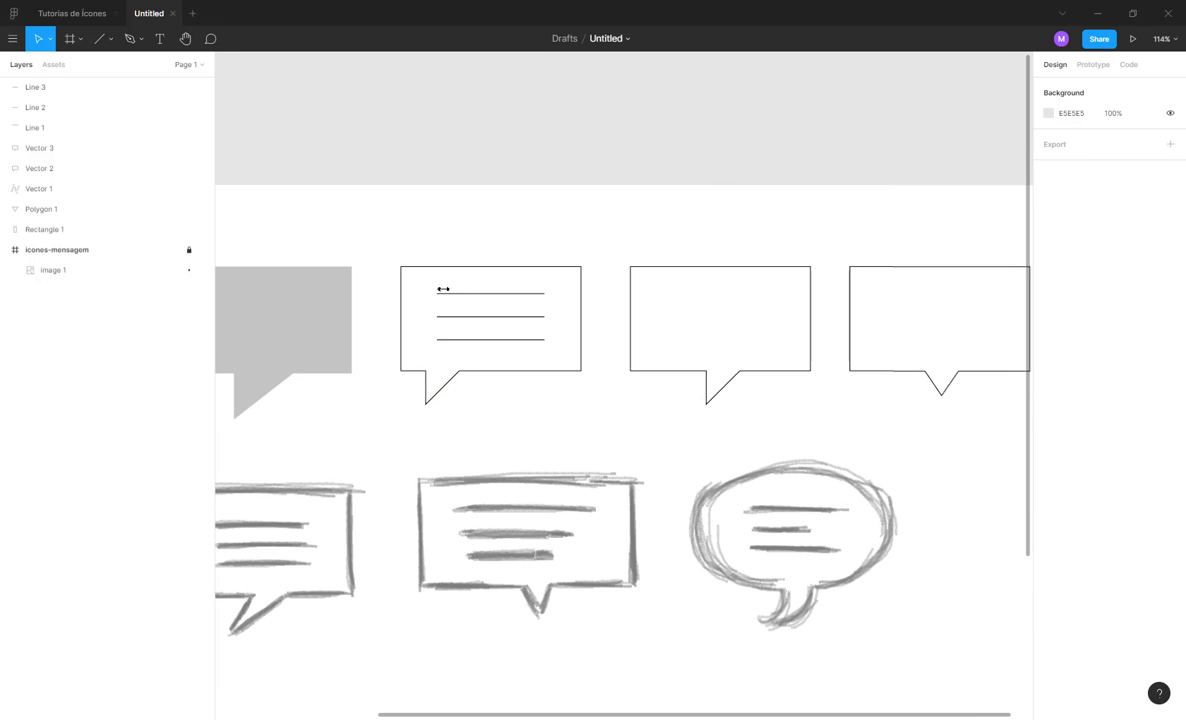
click(451, 295)
shift+click(451, 316)
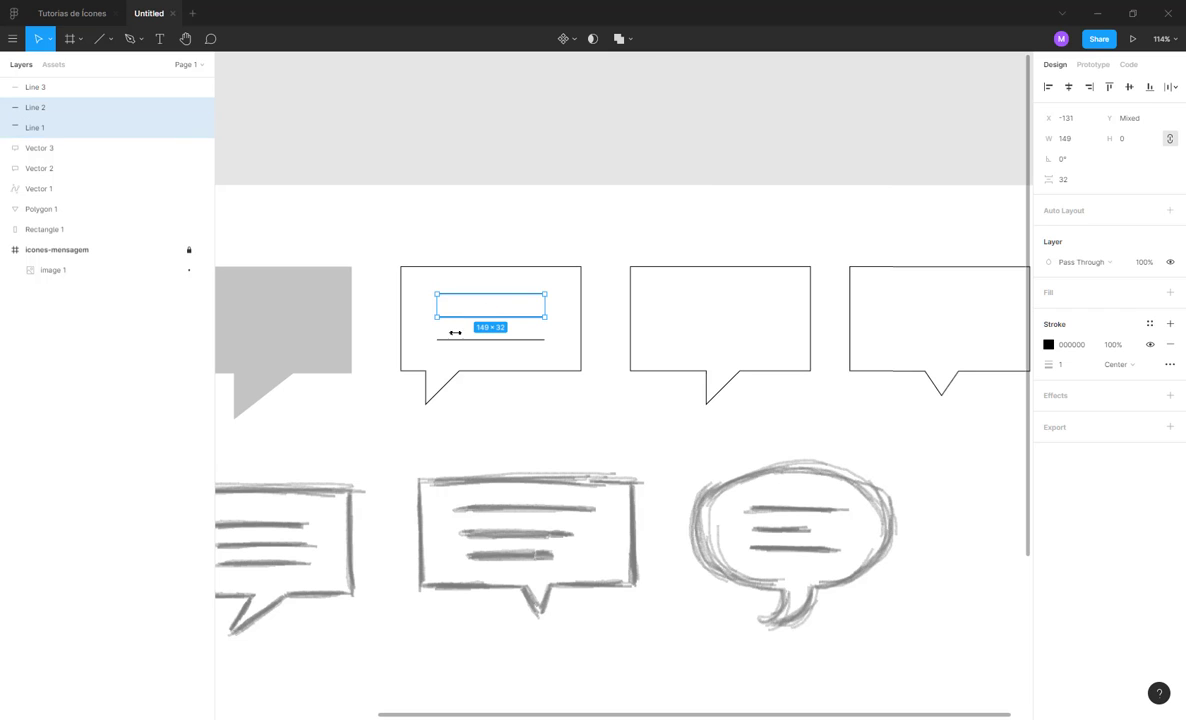
shift+click(452, 340)
shift+click(452, 340)
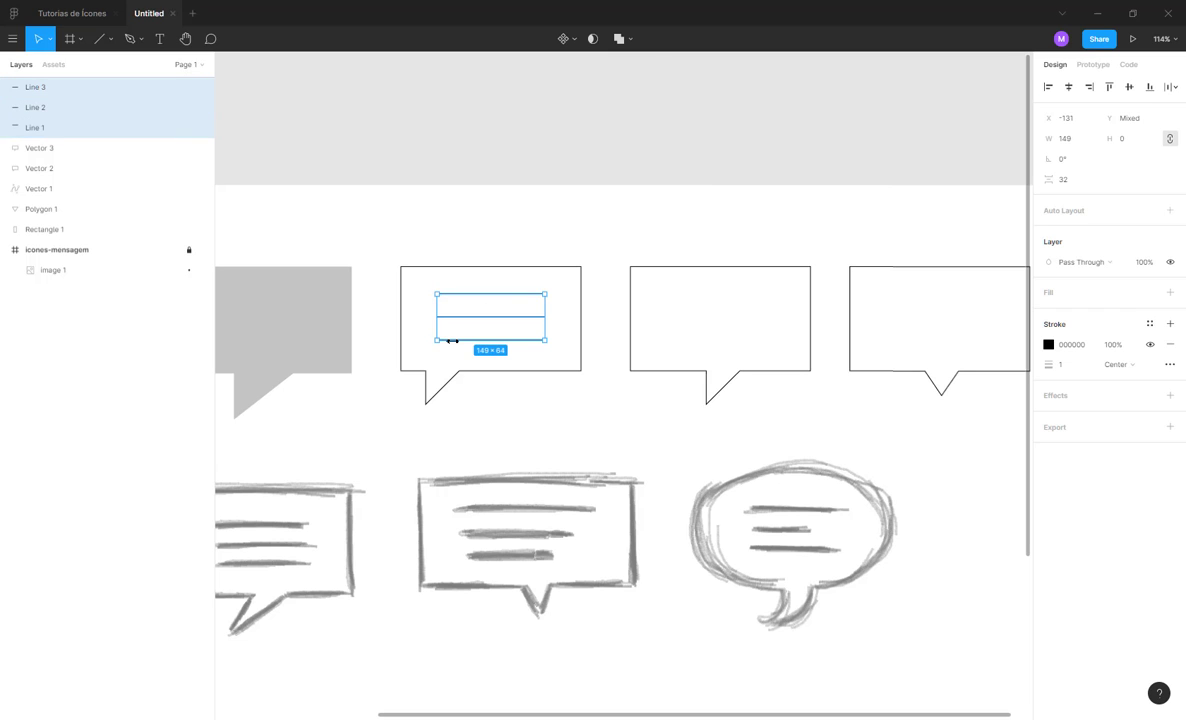
click(678, 205)
click(651, 267)
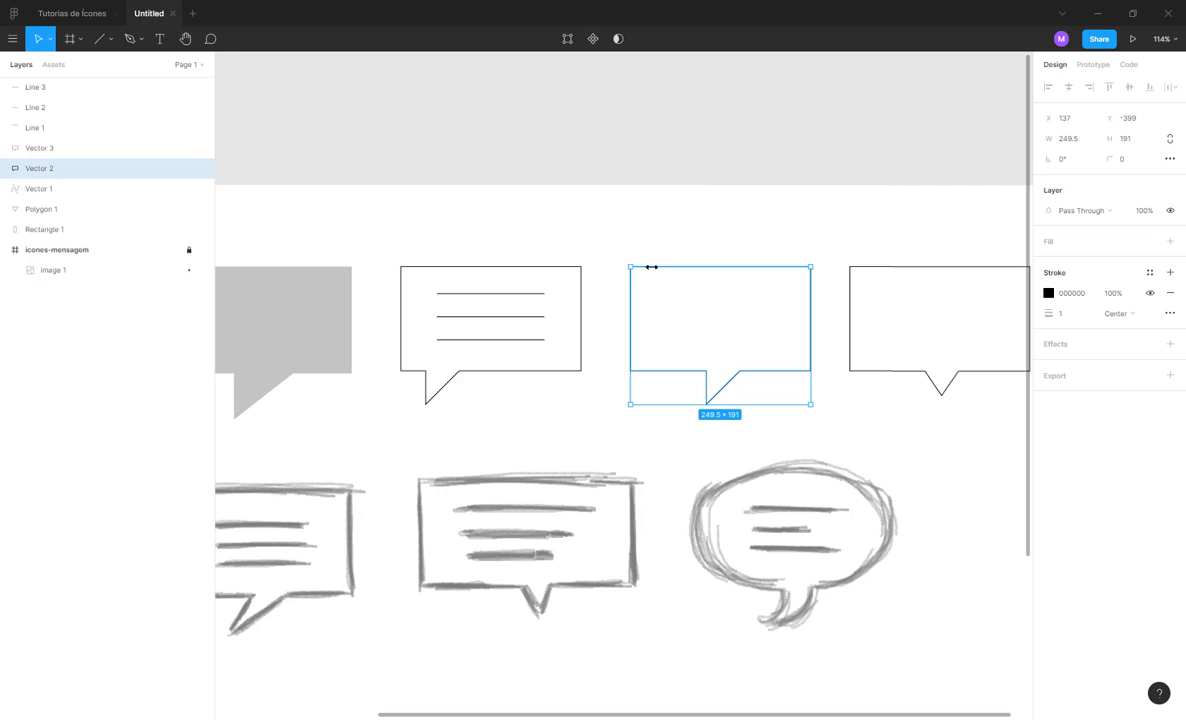
key(ctrl+v)
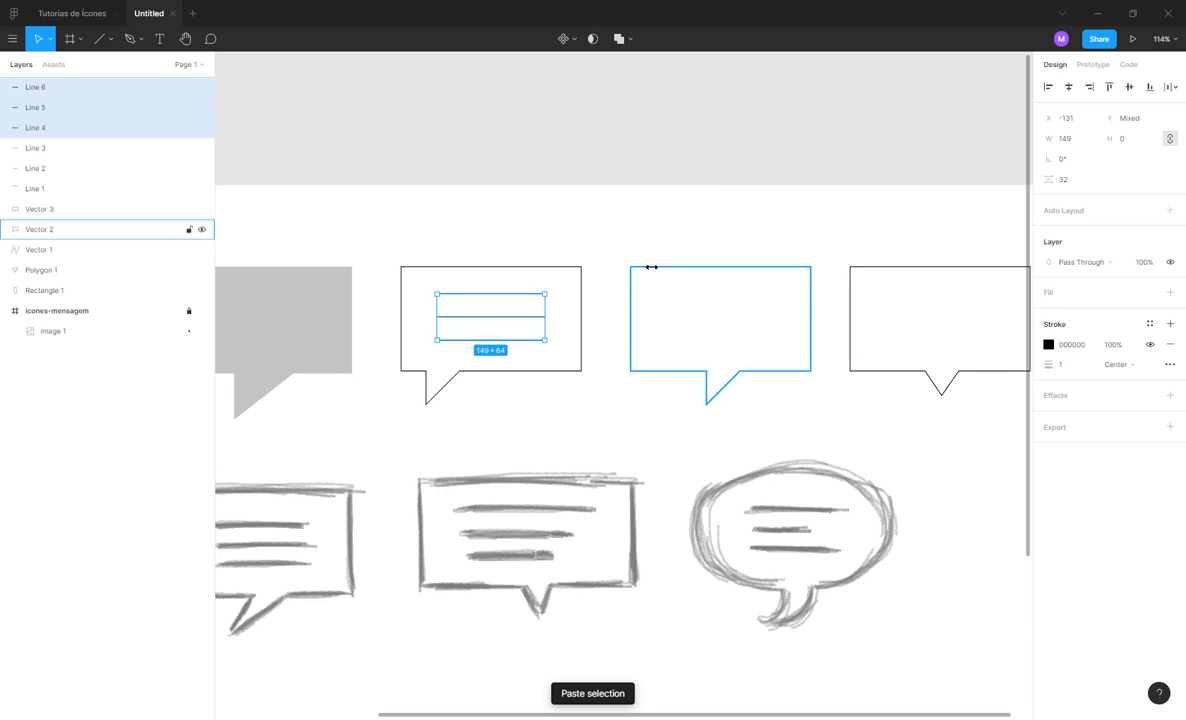
- Move the pasted lines horizontally into the second outlined bubble, to X 189
key(shift+Right)
key(shift+Right)
key(shift+Right)
key(shift+Right)
key(shift+Right)
key(shift+Right)
key(shift+Right)
key(shift+Right)
key(shift+Right)
key(shift+Right)
key(shift+Right)
key(shift+Right)
key(shift+Right)
key(shift+Right)
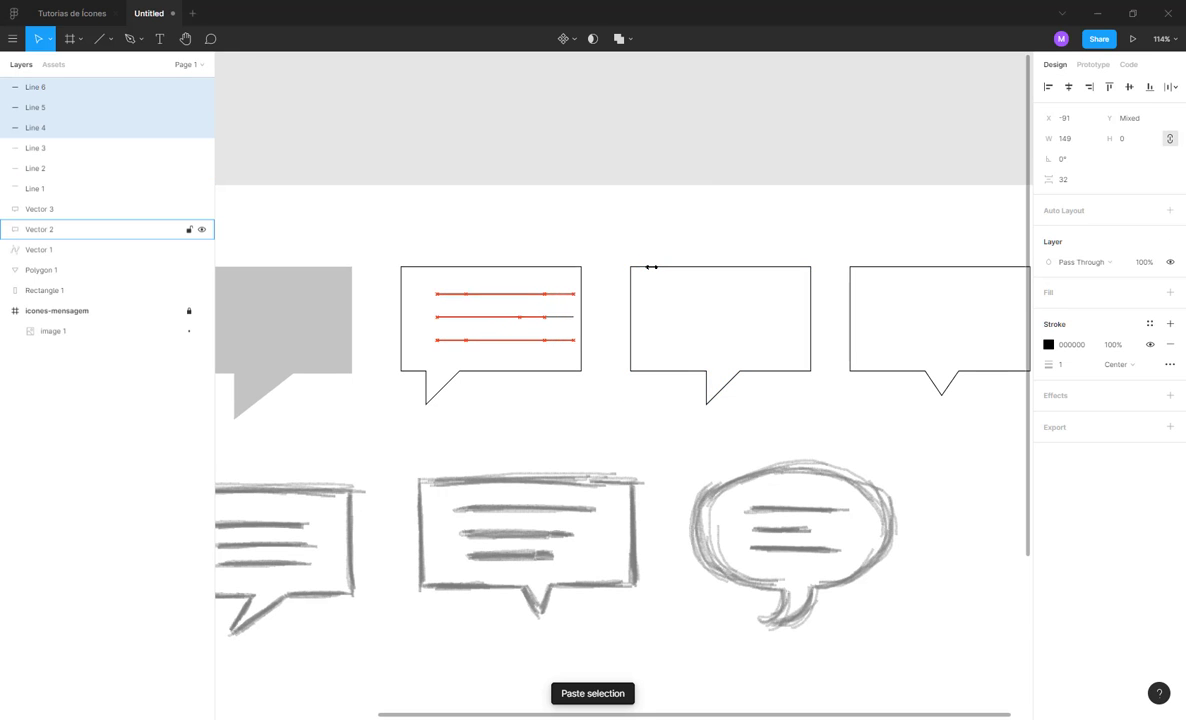
key(shift+Right)
key(shift+Right)
key(shift+Right)
key(shift+Right)
key(shift+Right)
key(shift+Right)
key(shift+Right)
key(shift+Right)
key(shift+Right)
key(shift+Right)
key(shift+Right)
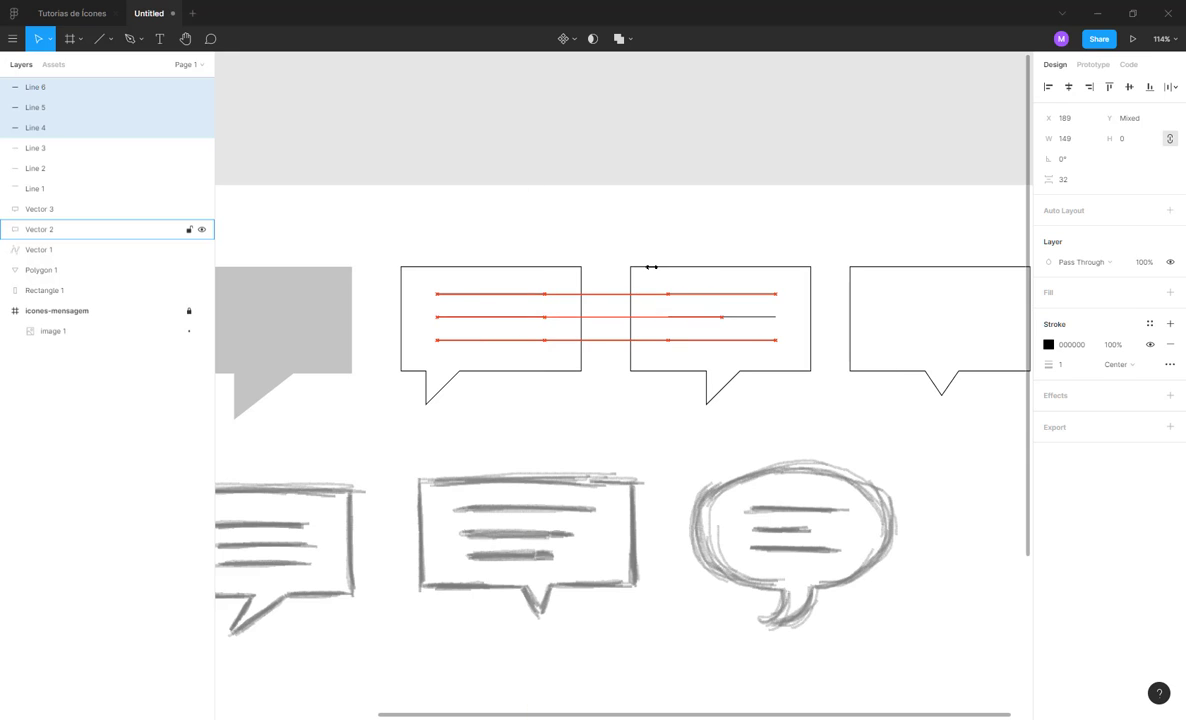
- Align the horizontal centers of the pasted lines and the second outlined bubble
click(646, 232)
drag(646, 232, 765, 392)
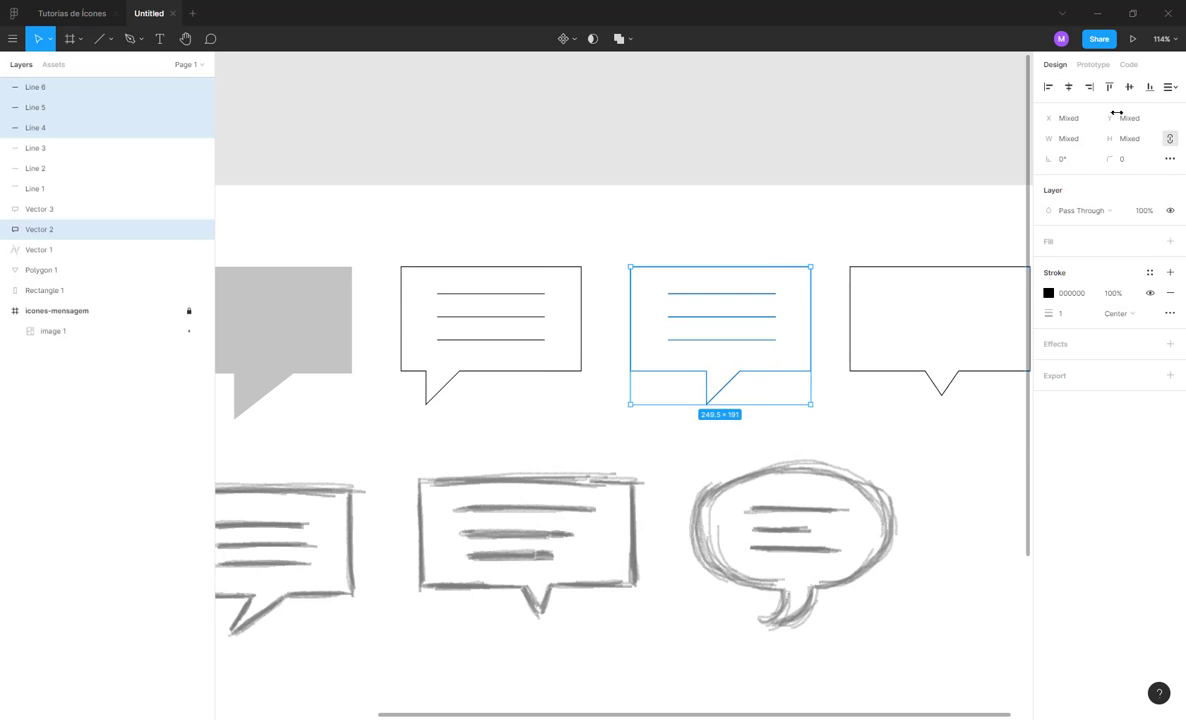
key(Left)
click(820, 226)
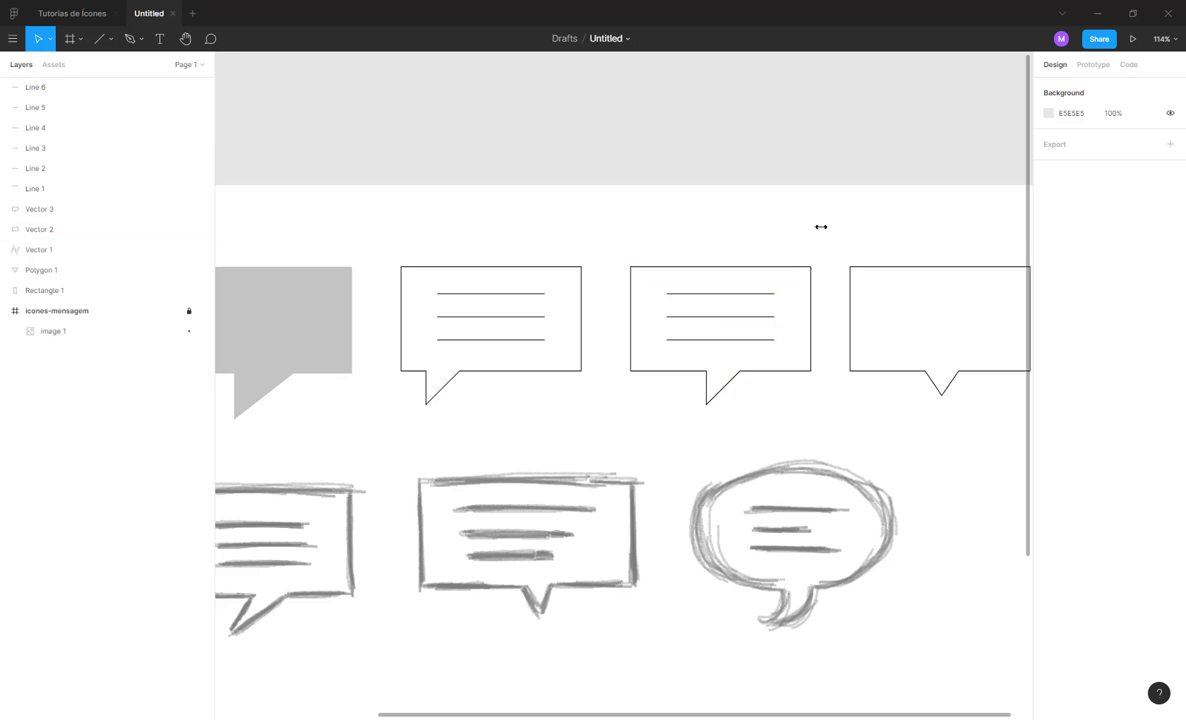
- Duplicate the second bubble's three lines into the third outlined bubble at X 491 and center them horizontally in it
scroll(820, 228, right, 5)
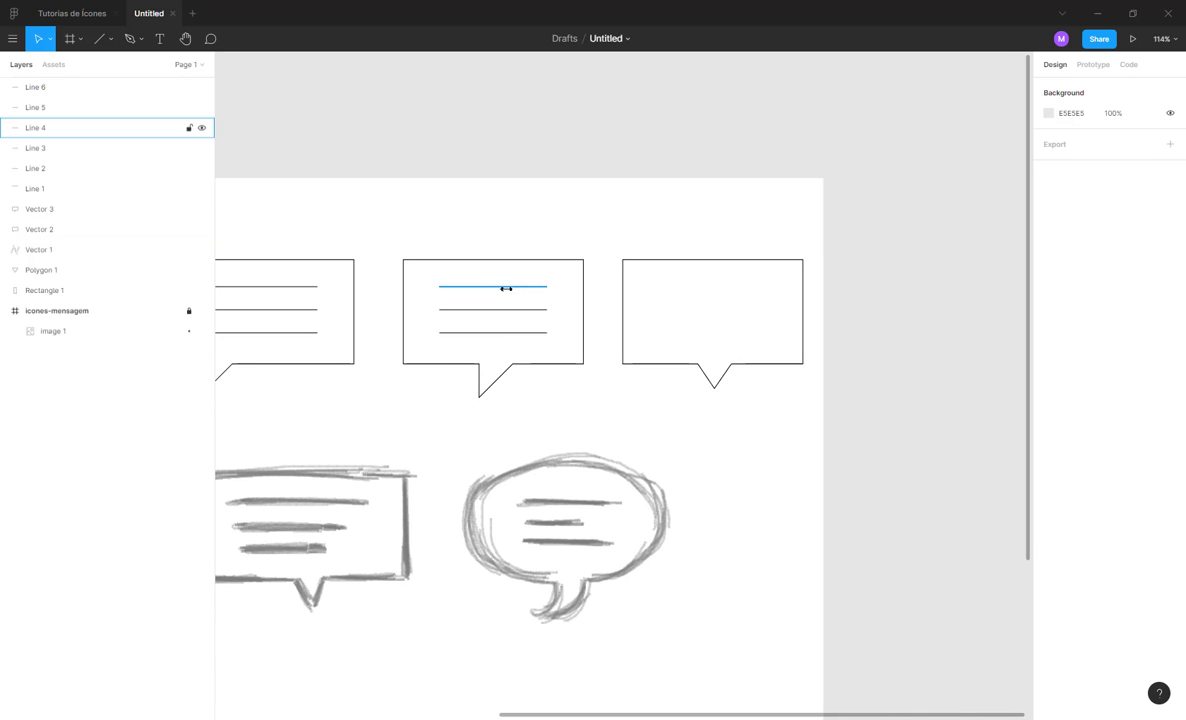
click(505, 287)
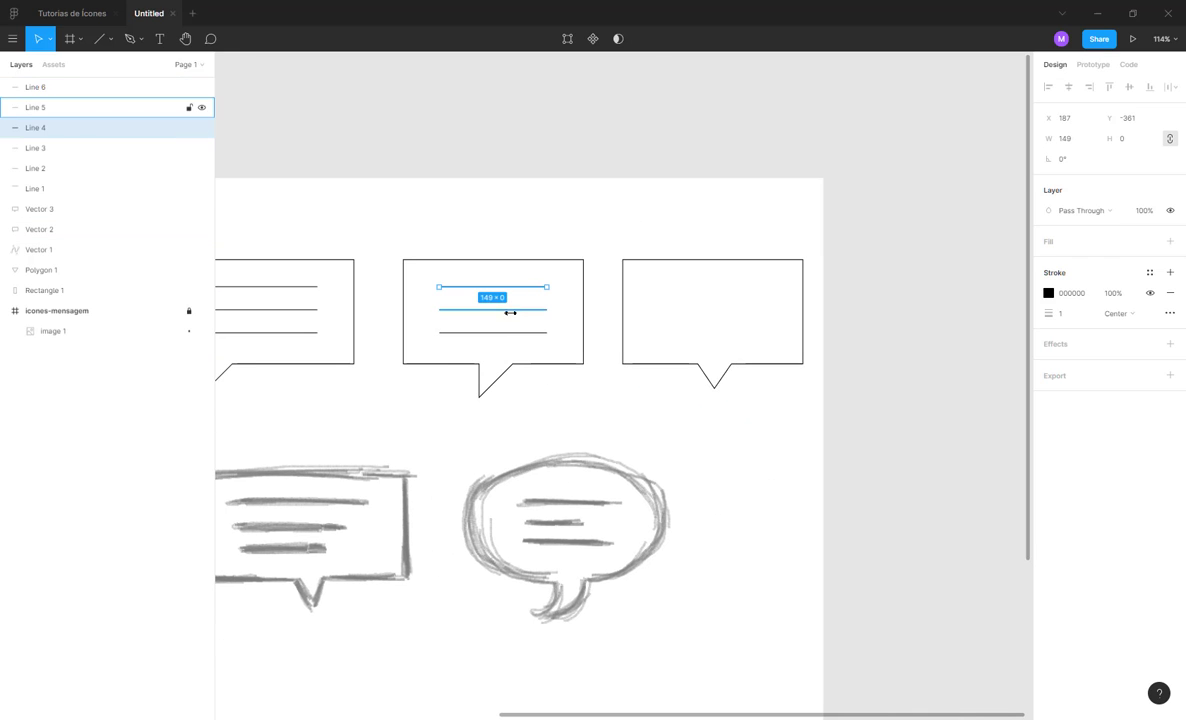
shift+click(511, 313)
shift+click(511, 333)
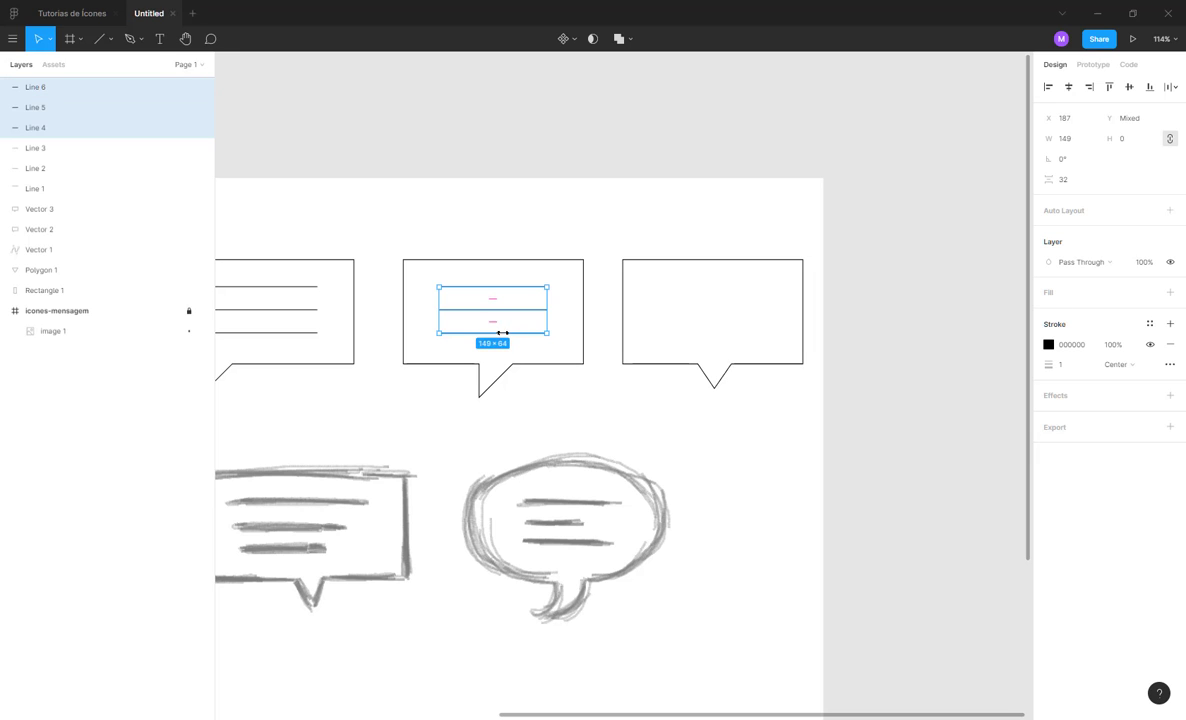
key(alt)
drag(473, 311, 693, 311)
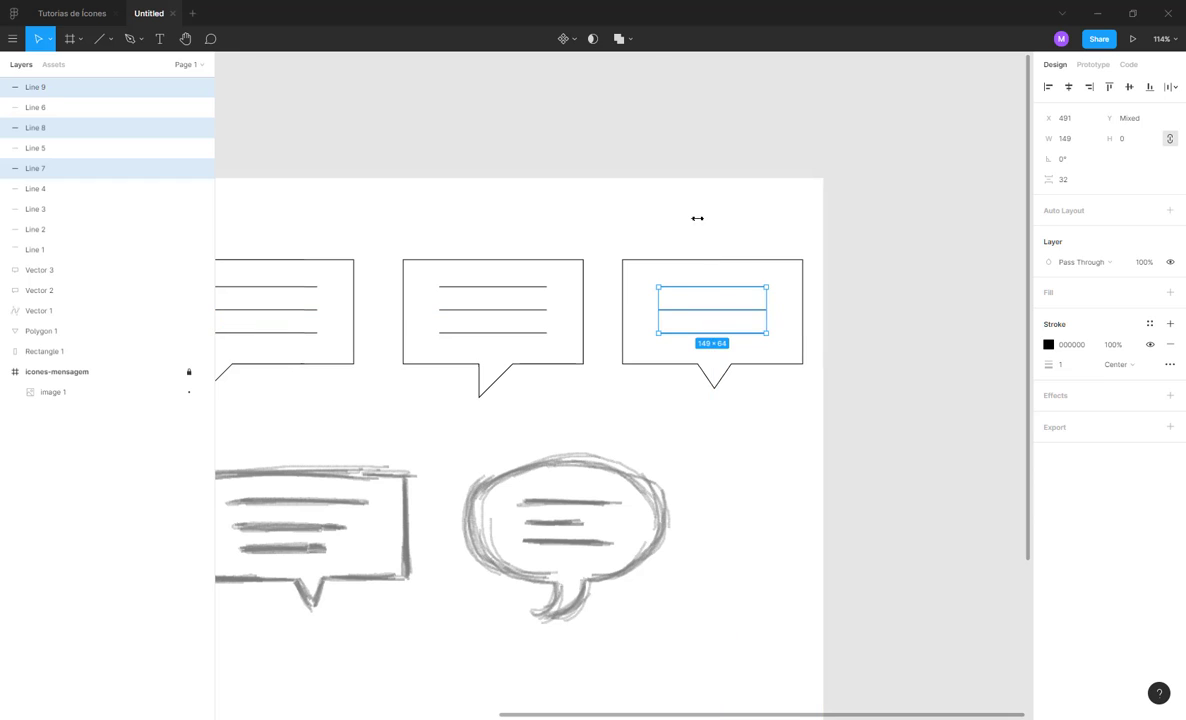
drag(682, 230, 873, 328)
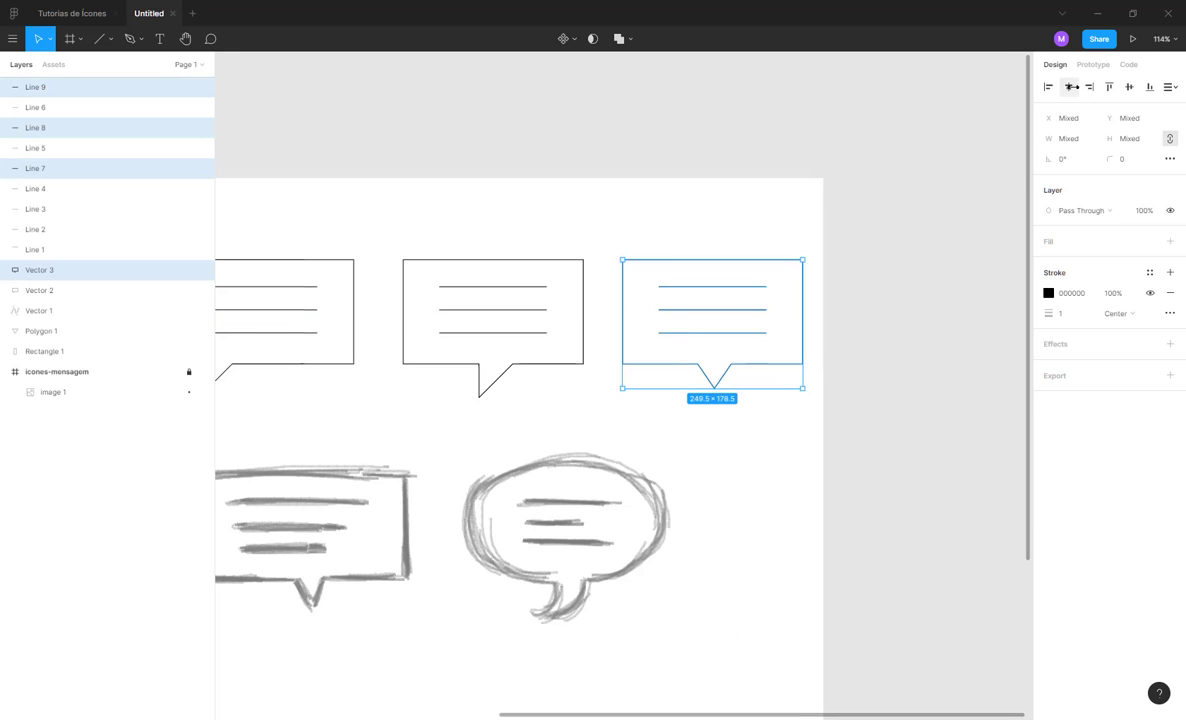
click(715, 218)
- Move all the traced bubbles and their lines together to the left, centering the row in the icones-mensagem frame
scroll(727, 212, left, 3)
scroll(727, 212, down, 1)
scroll(750, 196, left, 1)
scroll(750, 196, down, 1)
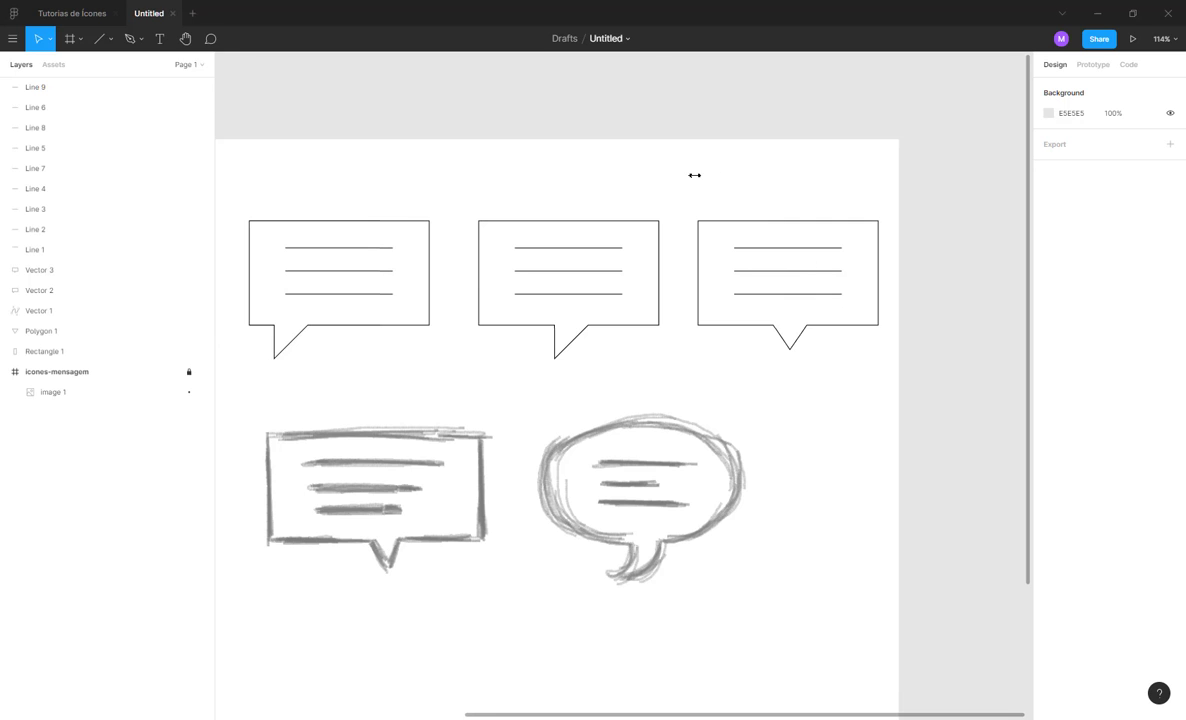
scroll(656, 206, down, 6)
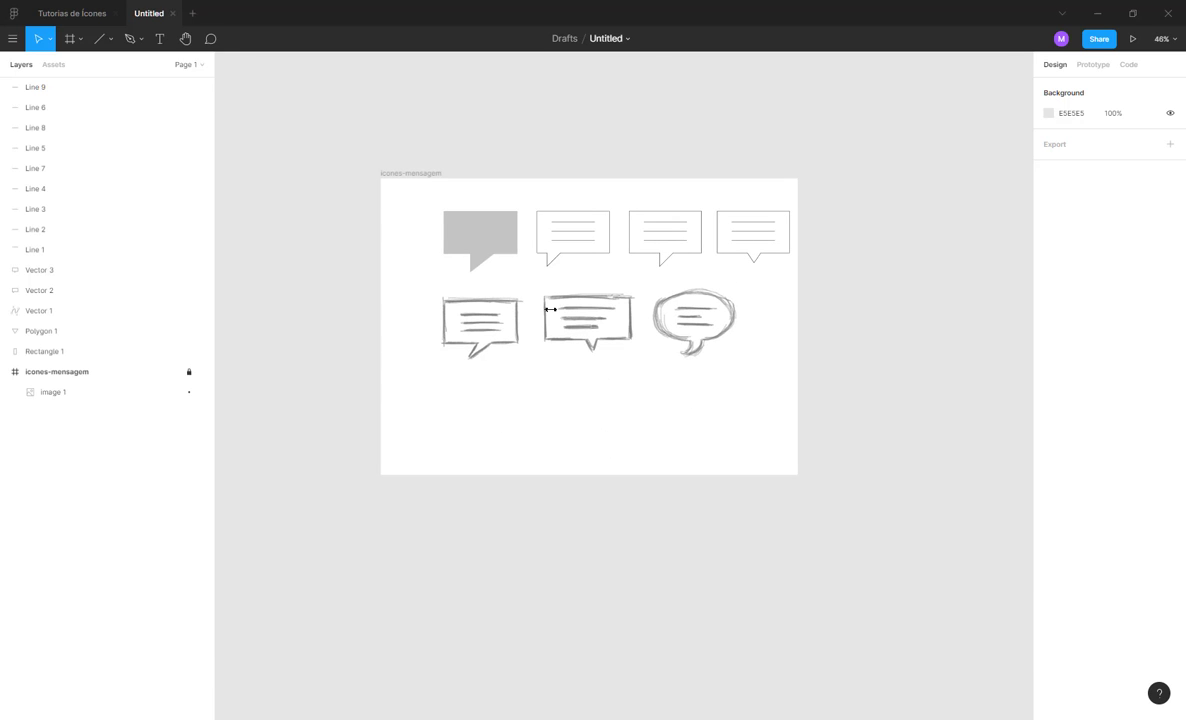
drag(416, 199, 738, 255)
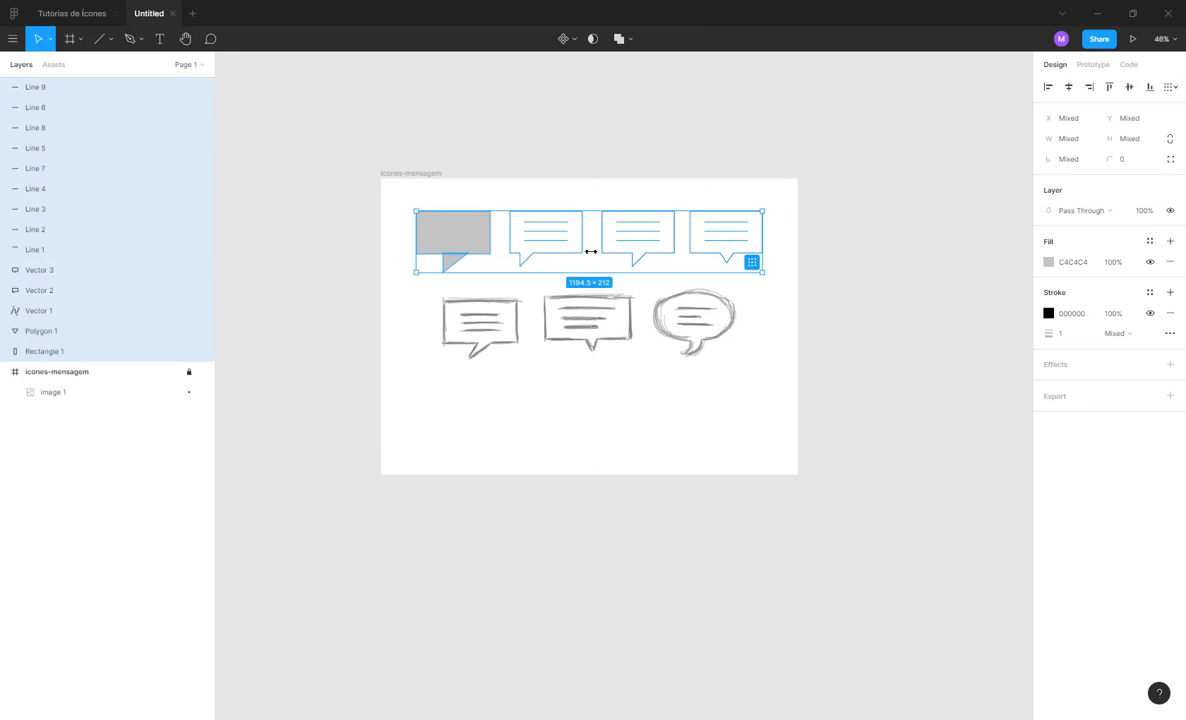
scroll(591, 251, up, 3)
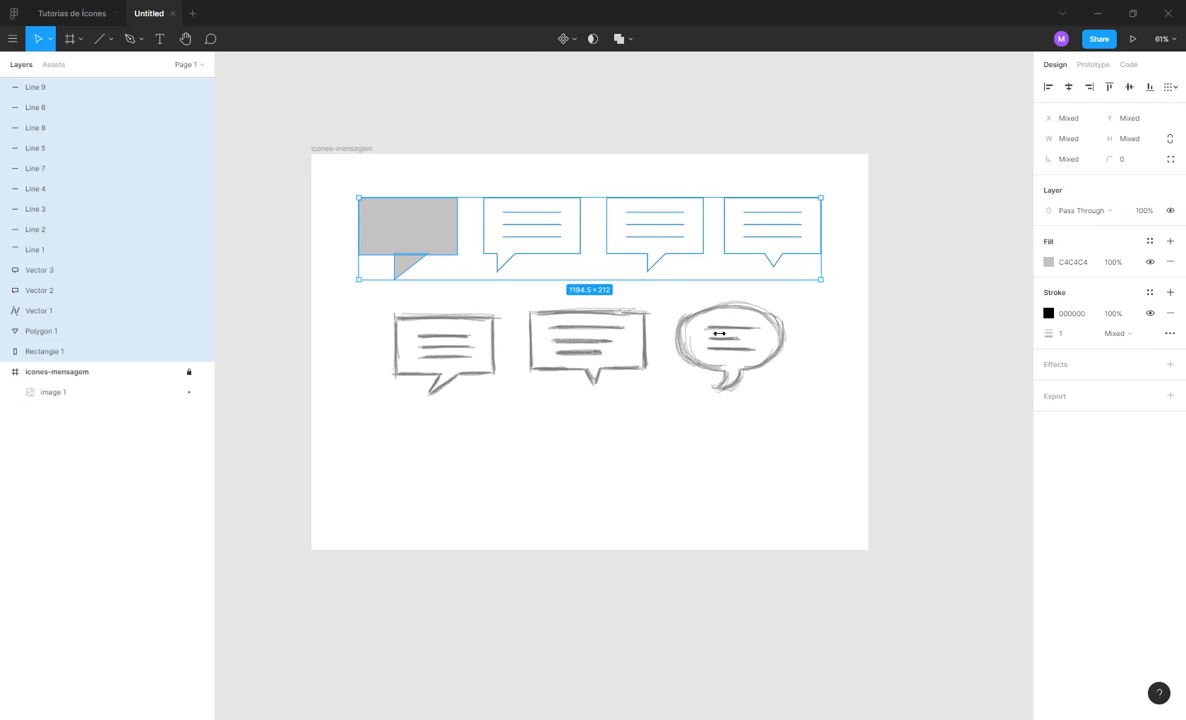
scroll(719, 333, up, 3)
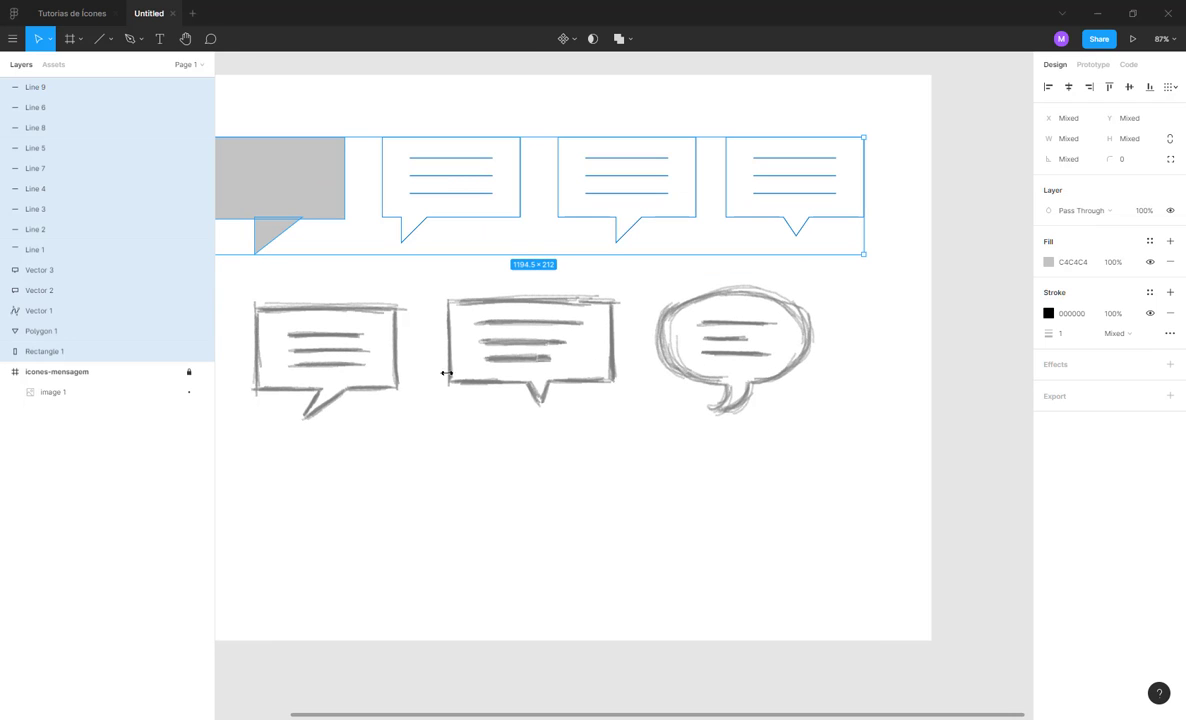
click(488, 444)
- Draw an ellipse of about 234 × 166 px with the Ellipse tool and fit it over the rounded bubble sketch
drag(487, 444, 499, 416)
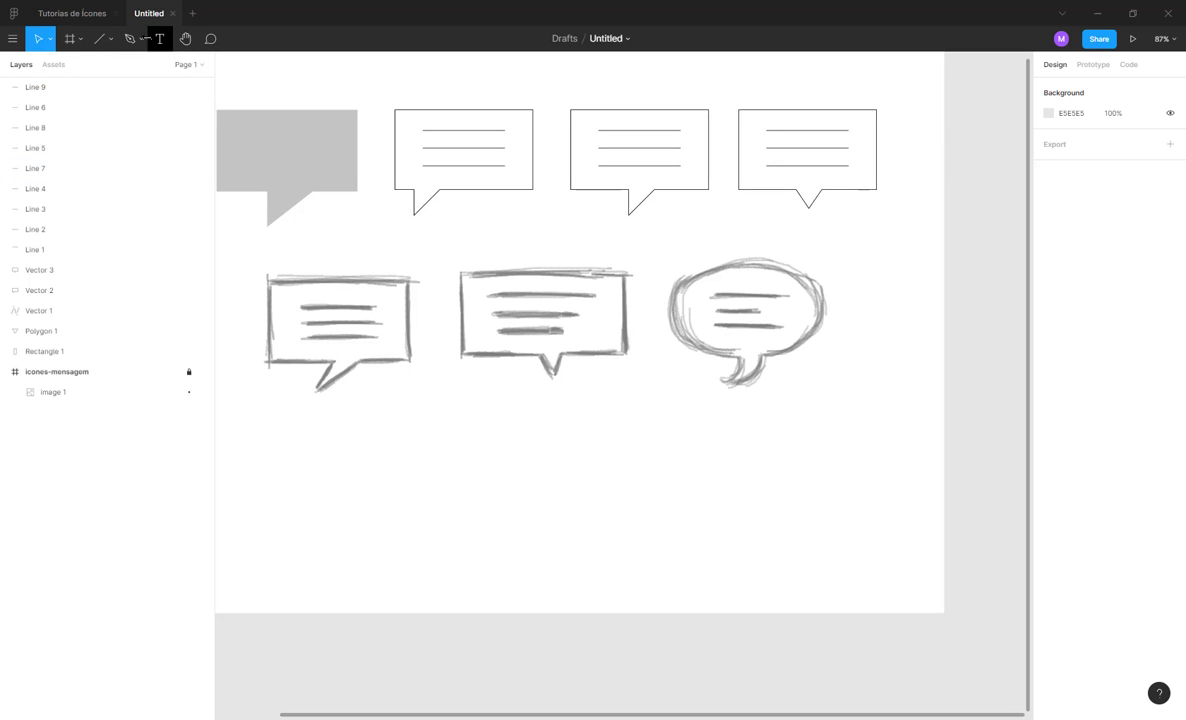
click(110, 39)
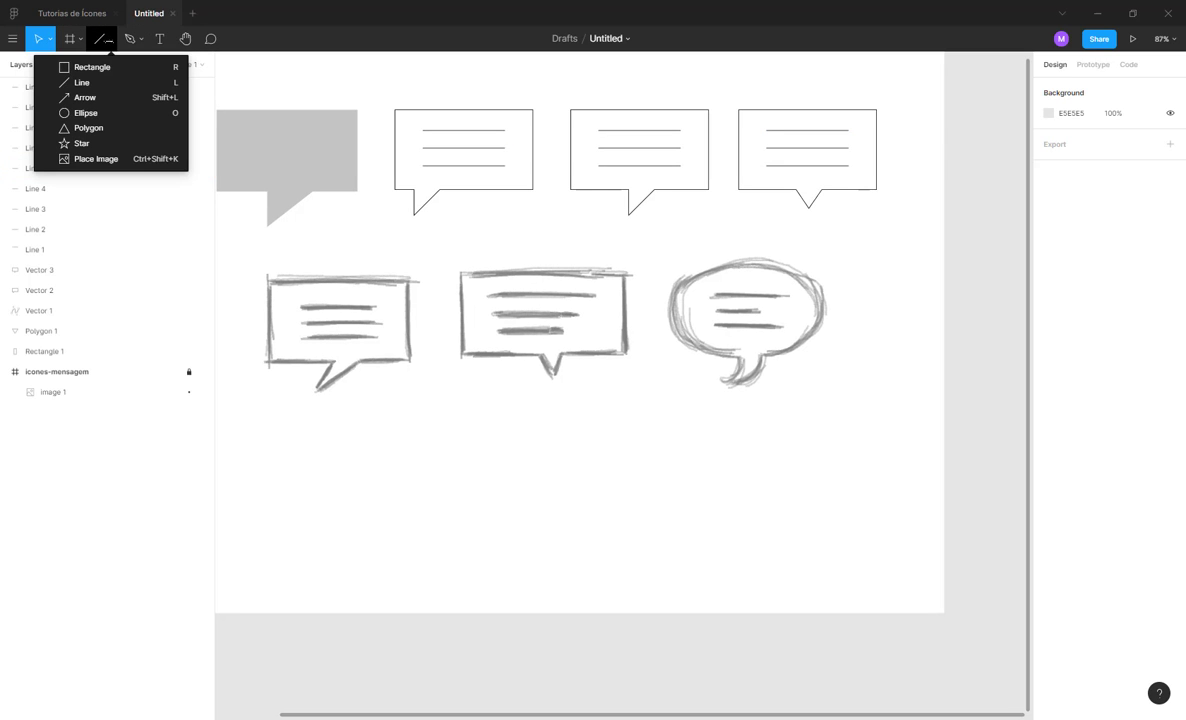
click(99, 112)
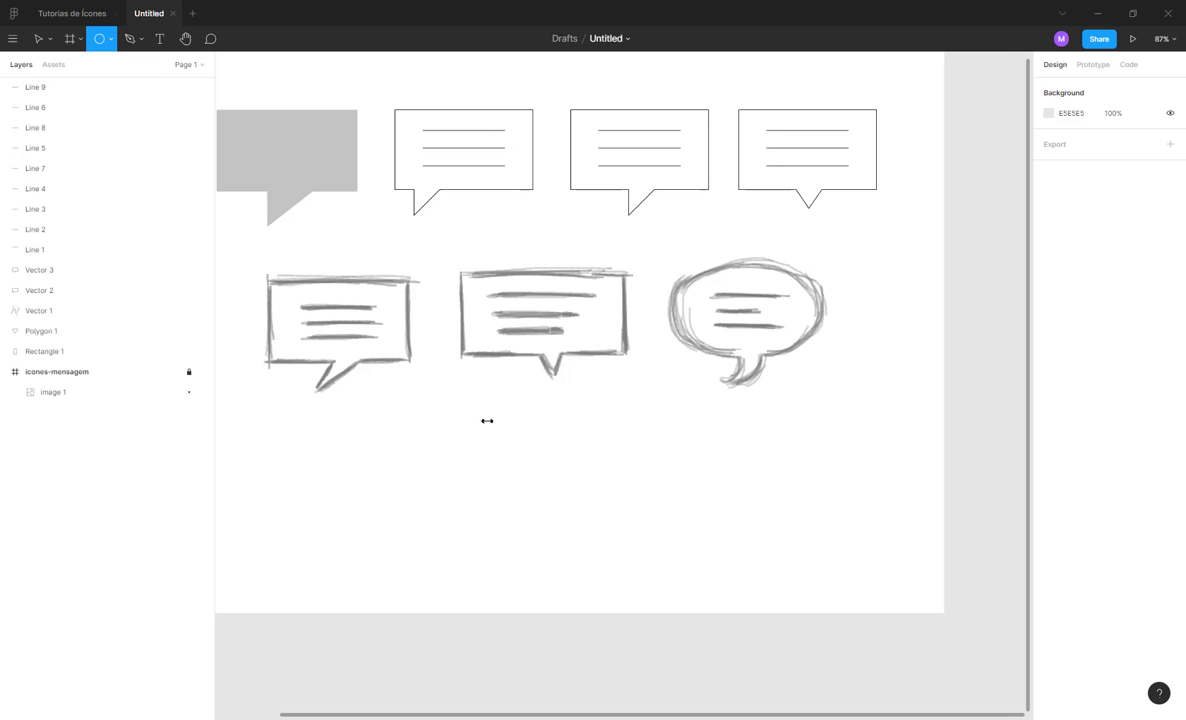
drag(510, 420, 639, 503)
click(663, 495)
key(ctrl+z)
mouse_move(752, 336)
mouse_down()
mouse_move(749, 326)
mouse_move(752, 368)
mouse_up()
scroll(750, 334, up, 5)
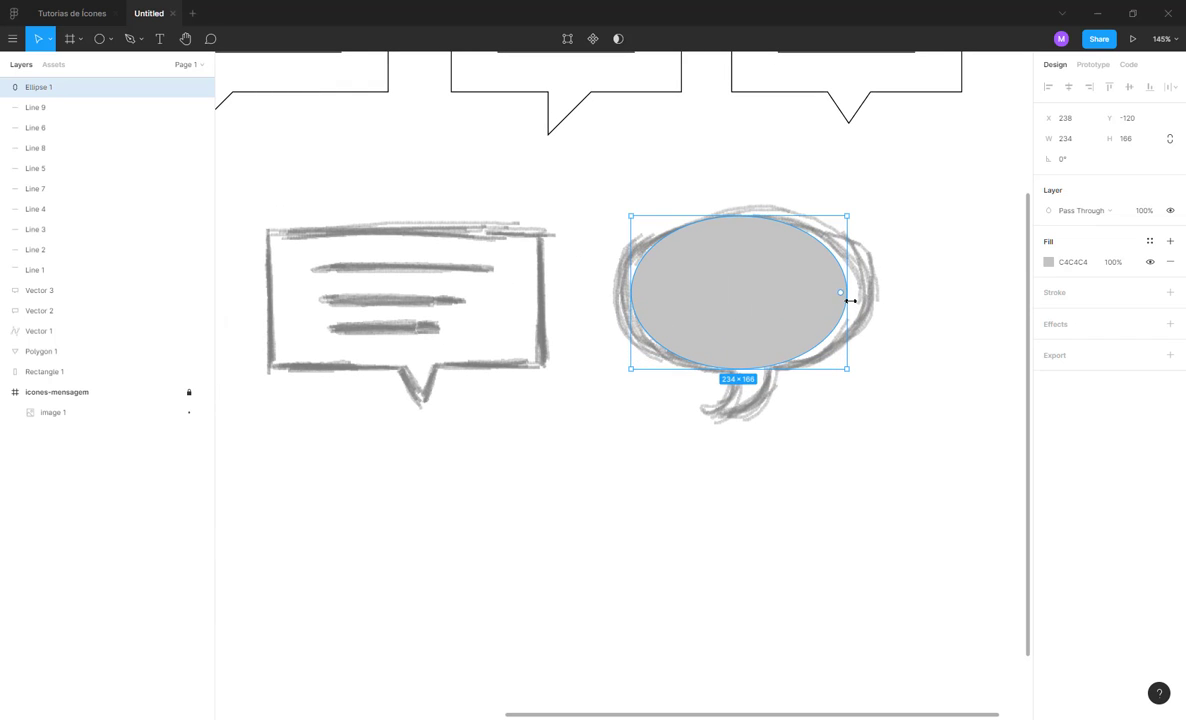
- Widen the ellipse to about 257 px toward the sketched bubble's right edge
drag(850, 300, 868, 292)
scroll(794, 349, up, 5)
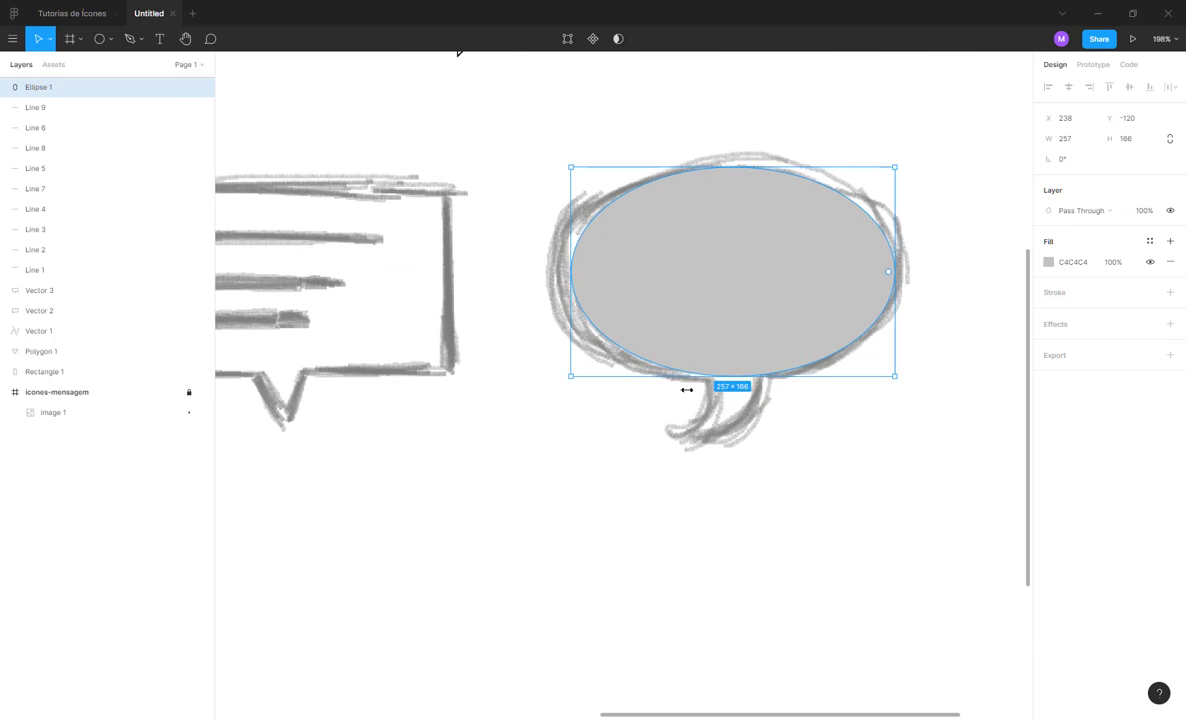
key(Escape)
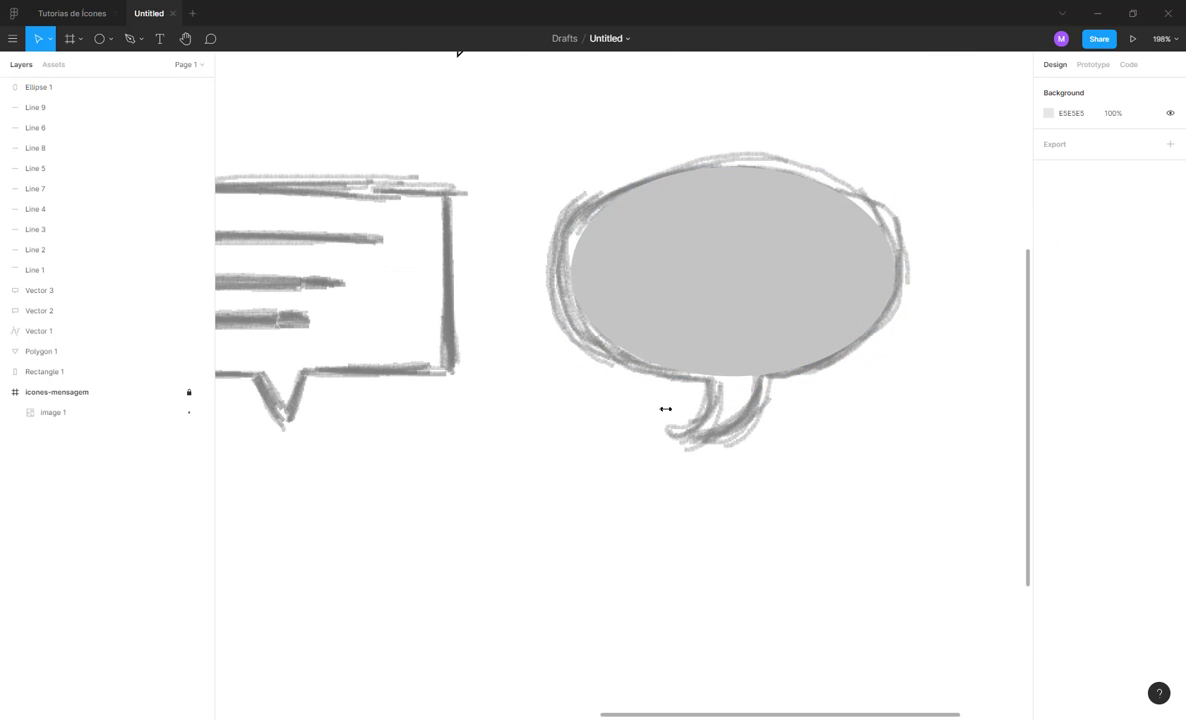
- Draw a closed three-point tail of about 68.5 × 56 px under the ellipse with the Pen tool, following the sketched tail
scroll(686, 403, up, 5)
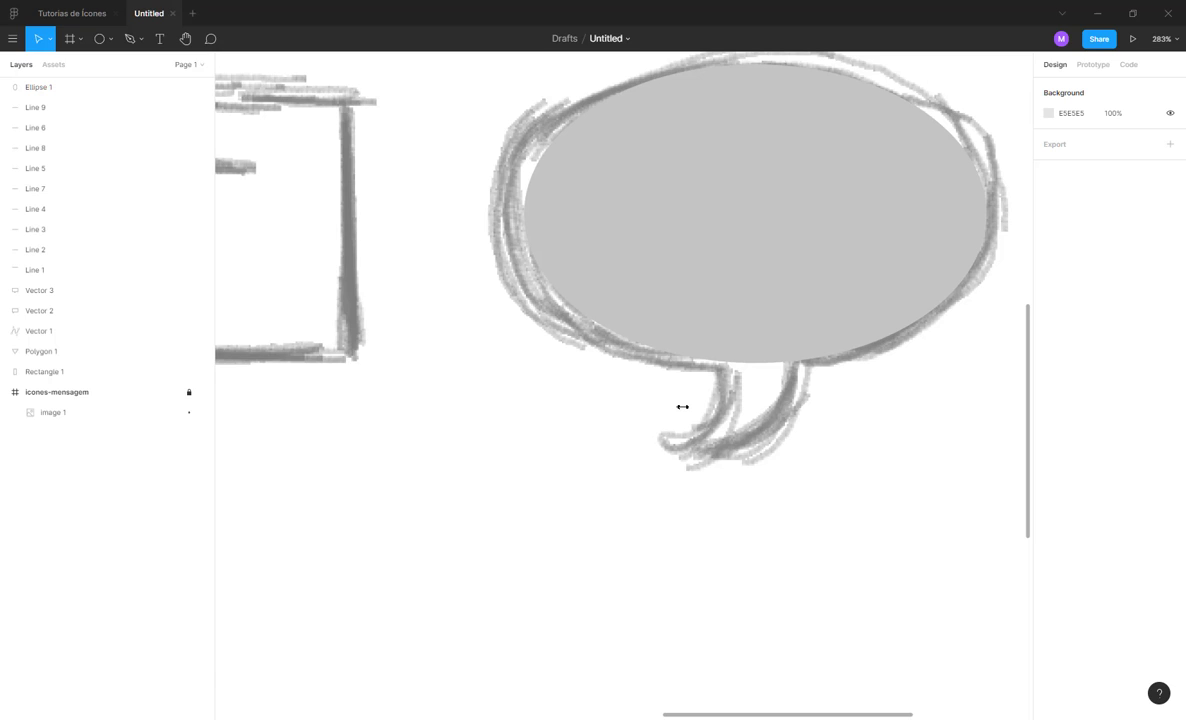
key(p)
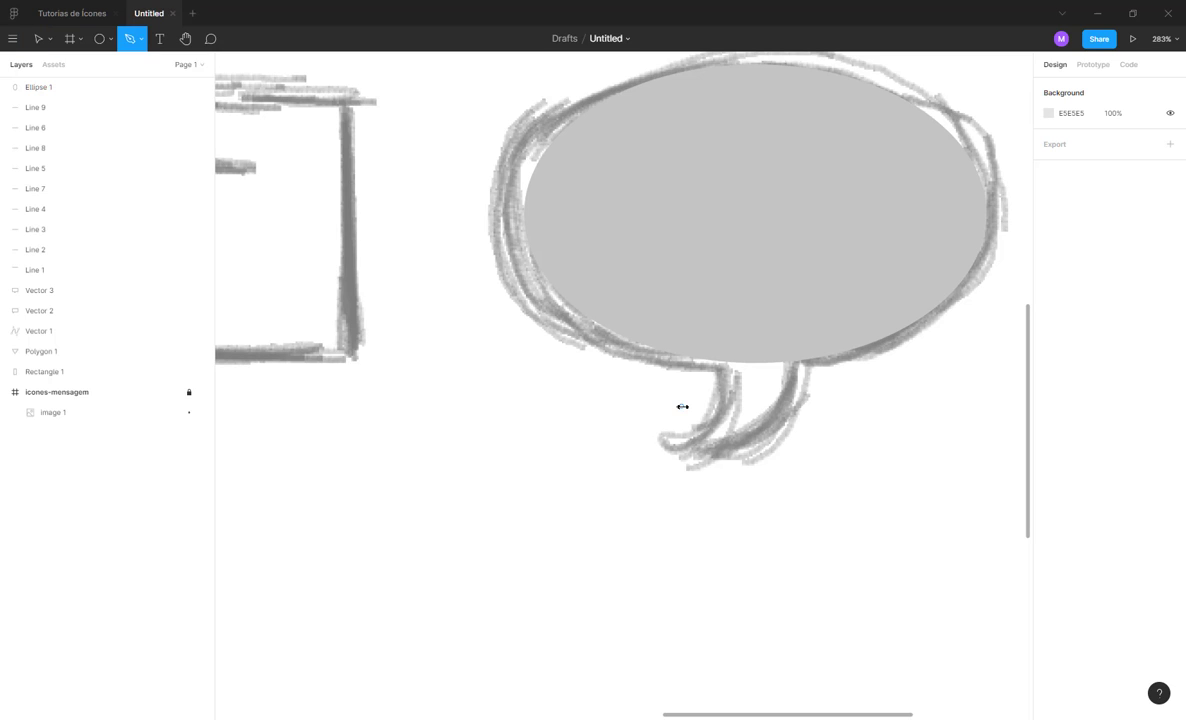
click(727, 353)
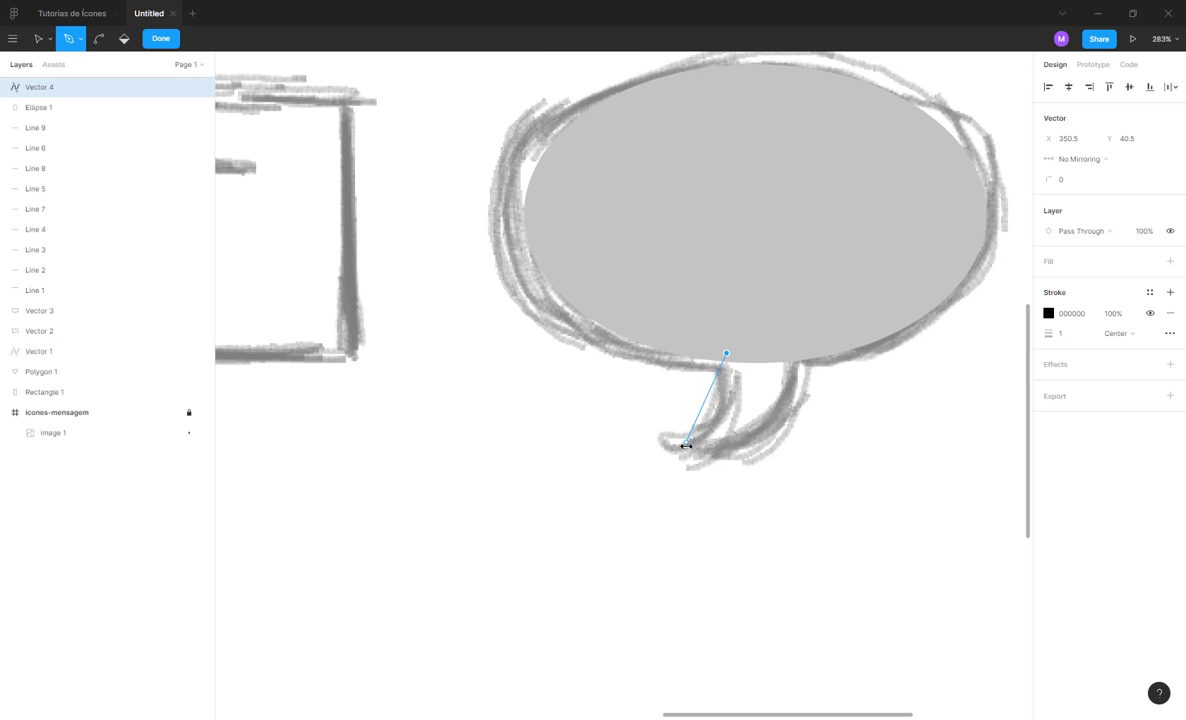
click(683, 454)
click(806, 357)
click(726, 355)
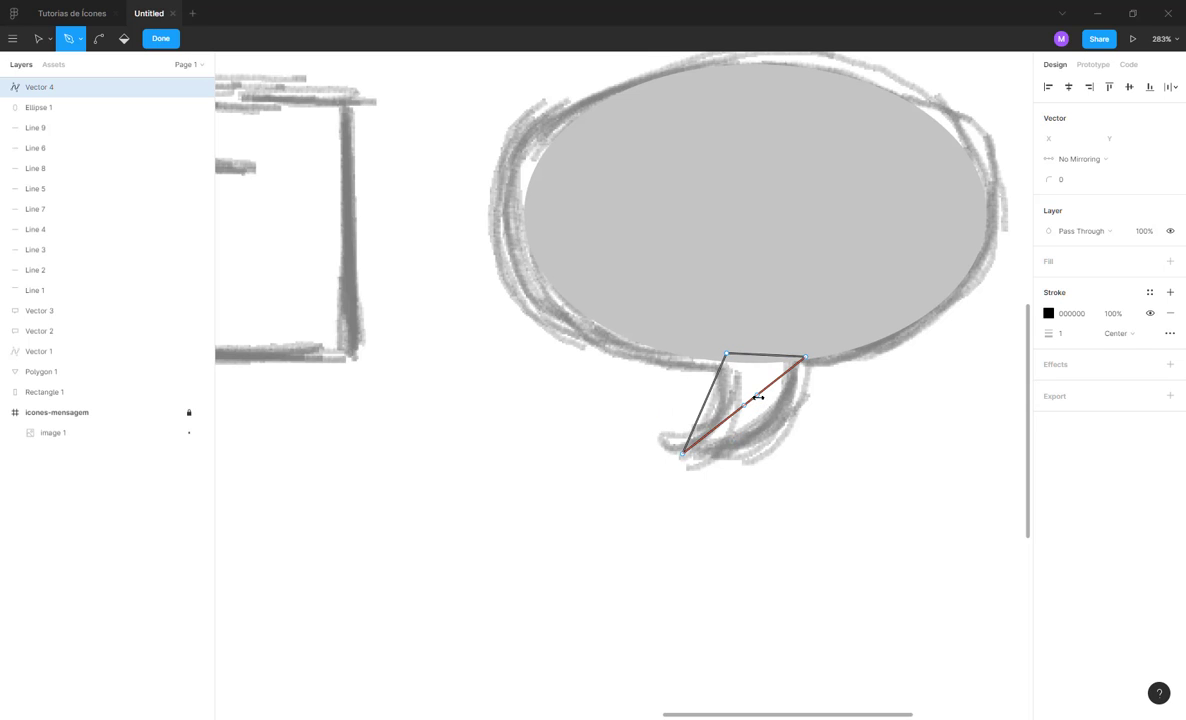
scroll(749, 400, up, 2)
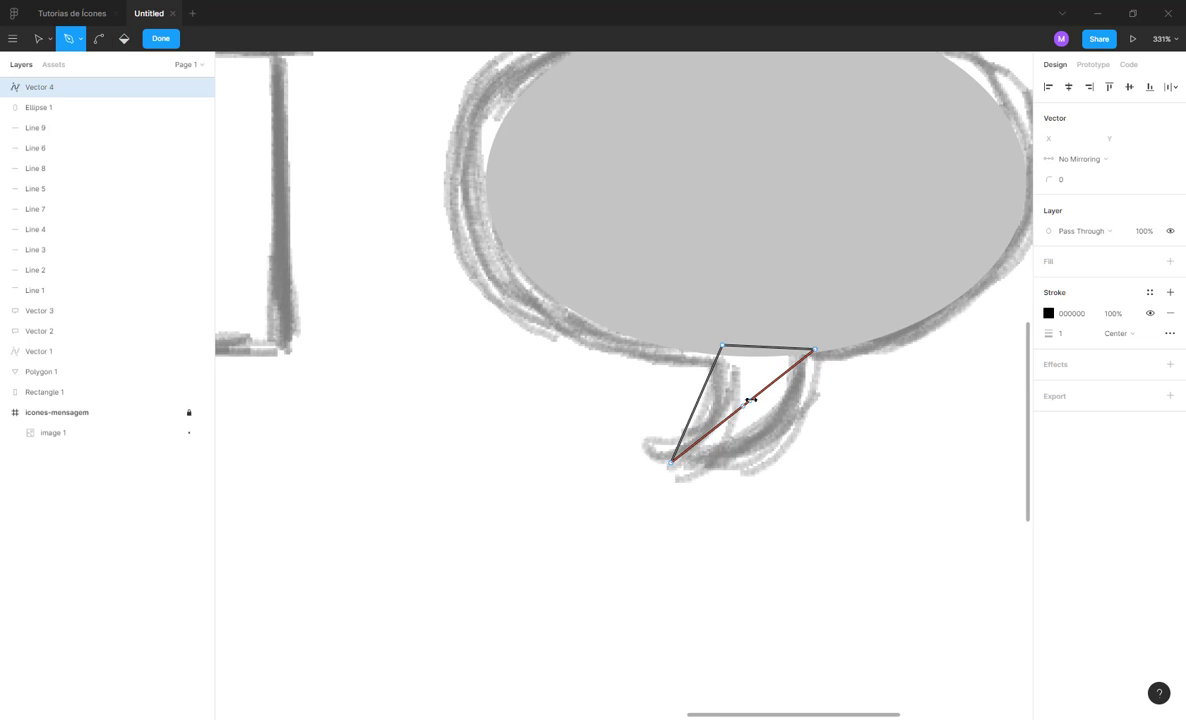
click(749, 400)
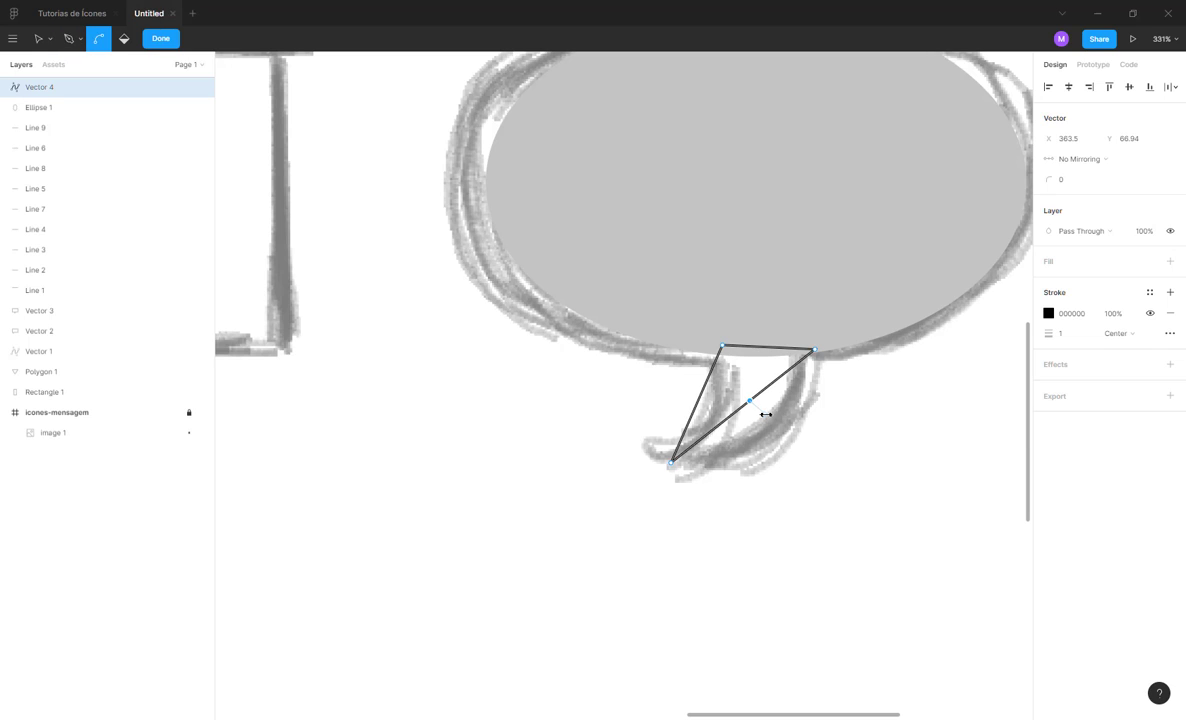
key(ctrl+BackSpace)
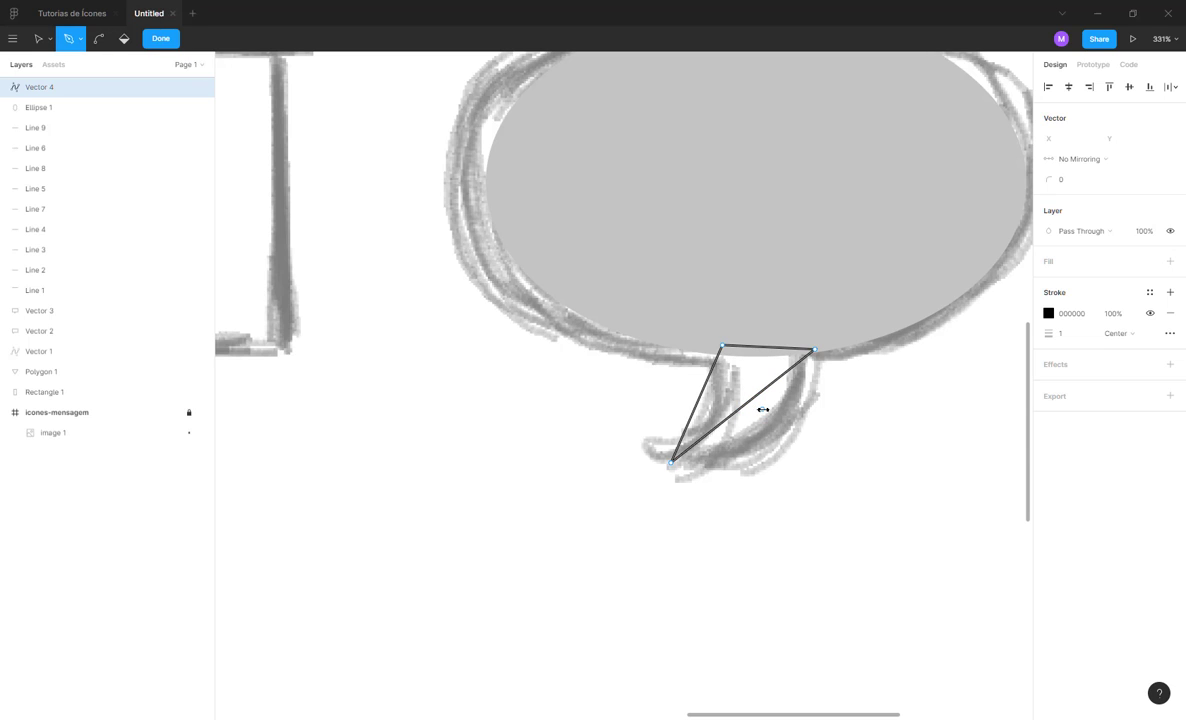
- Pull the midpoint of the tail's outer edge outward onto the sketched curve, at X 373, Y 84.5
key(v)
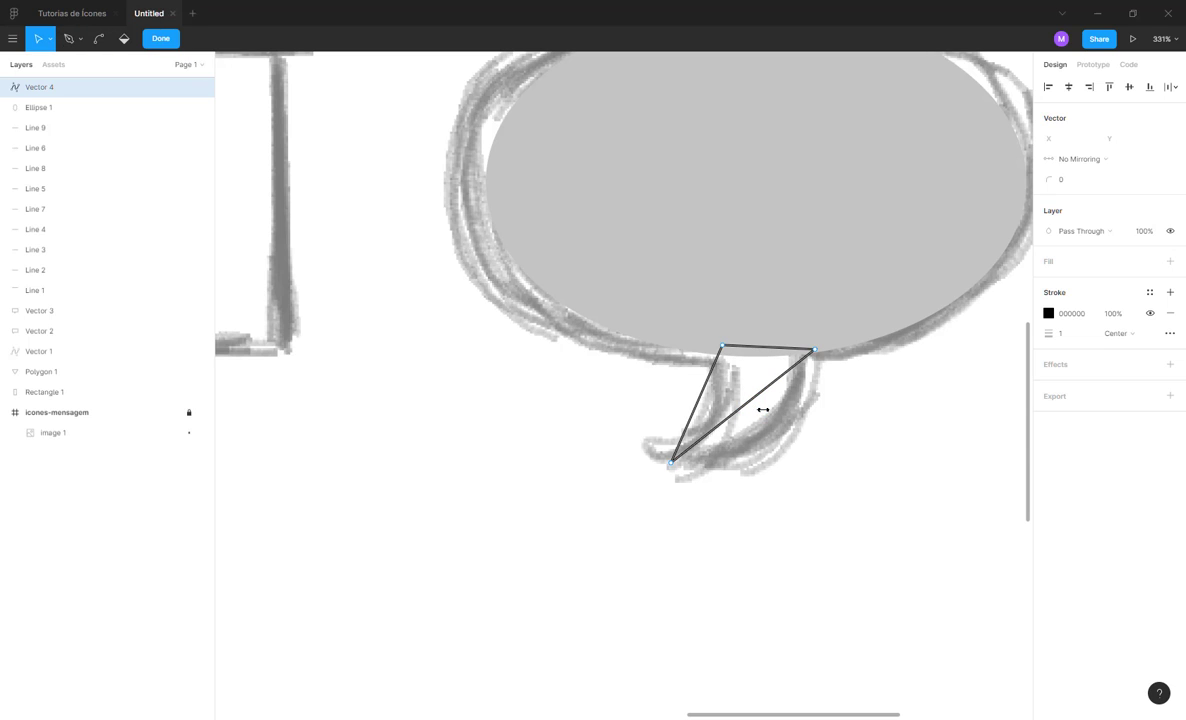
click(50, 39)
click(48, 66)
scroll(757, 408, up, 5)
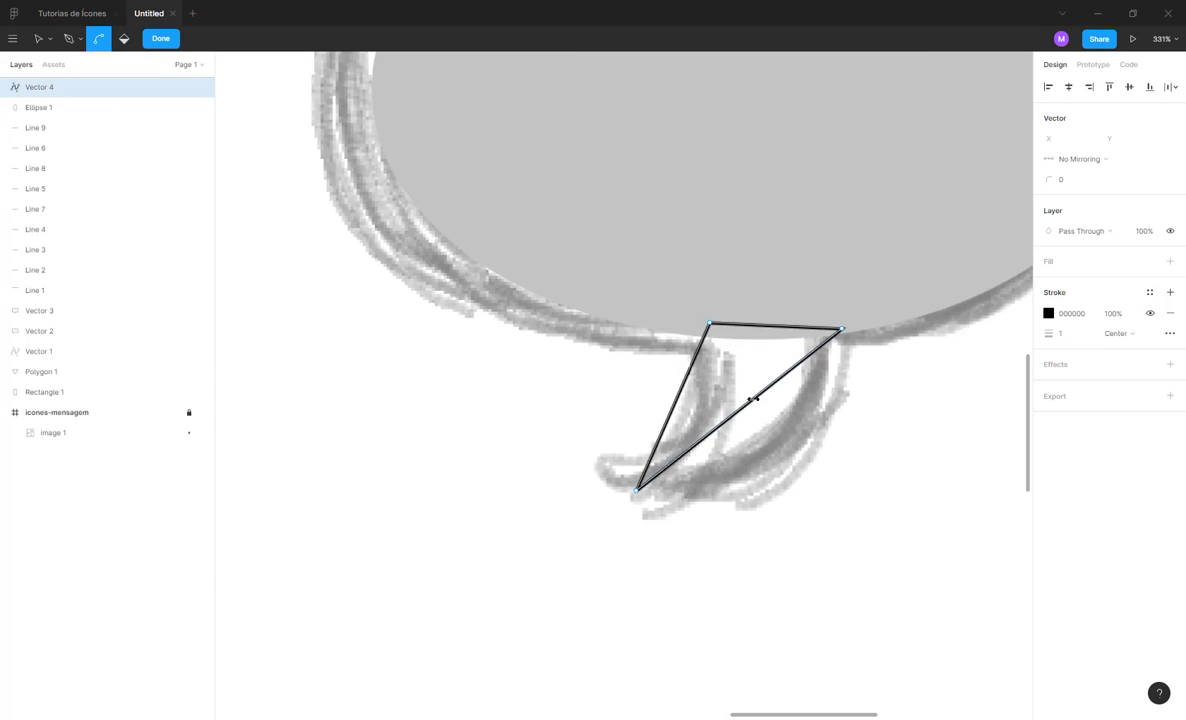
scroll(757, 398, up, 3)
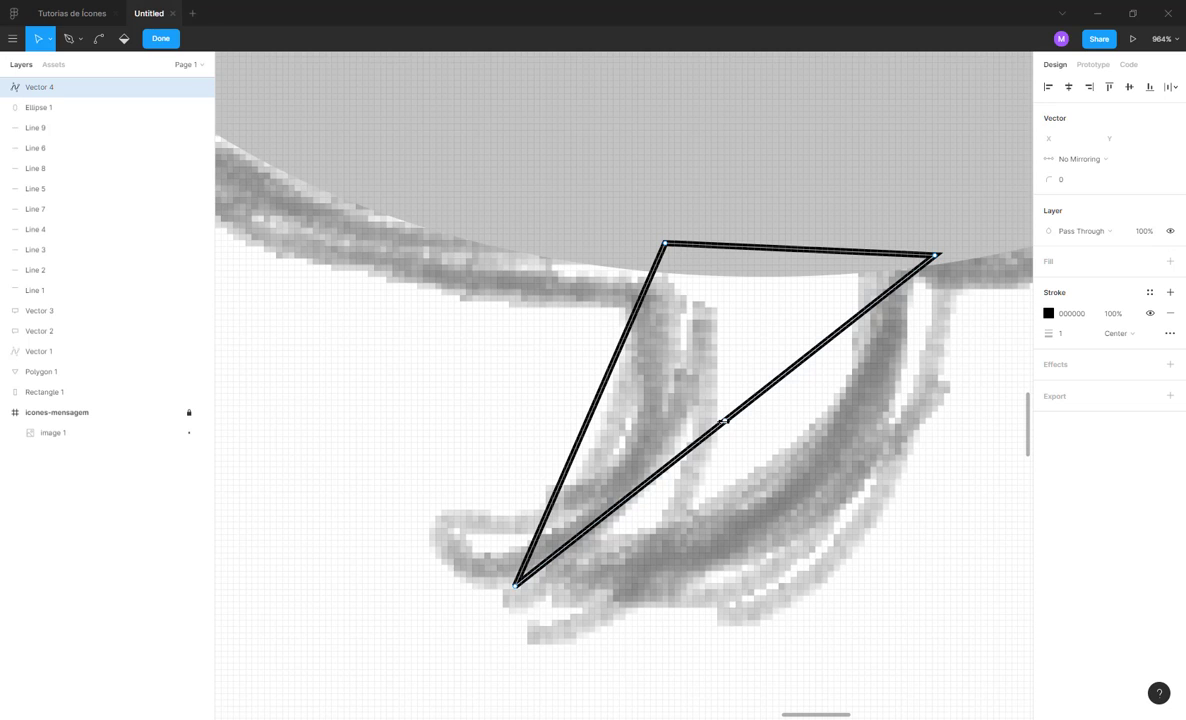
drag(725, 421, 803, 513)
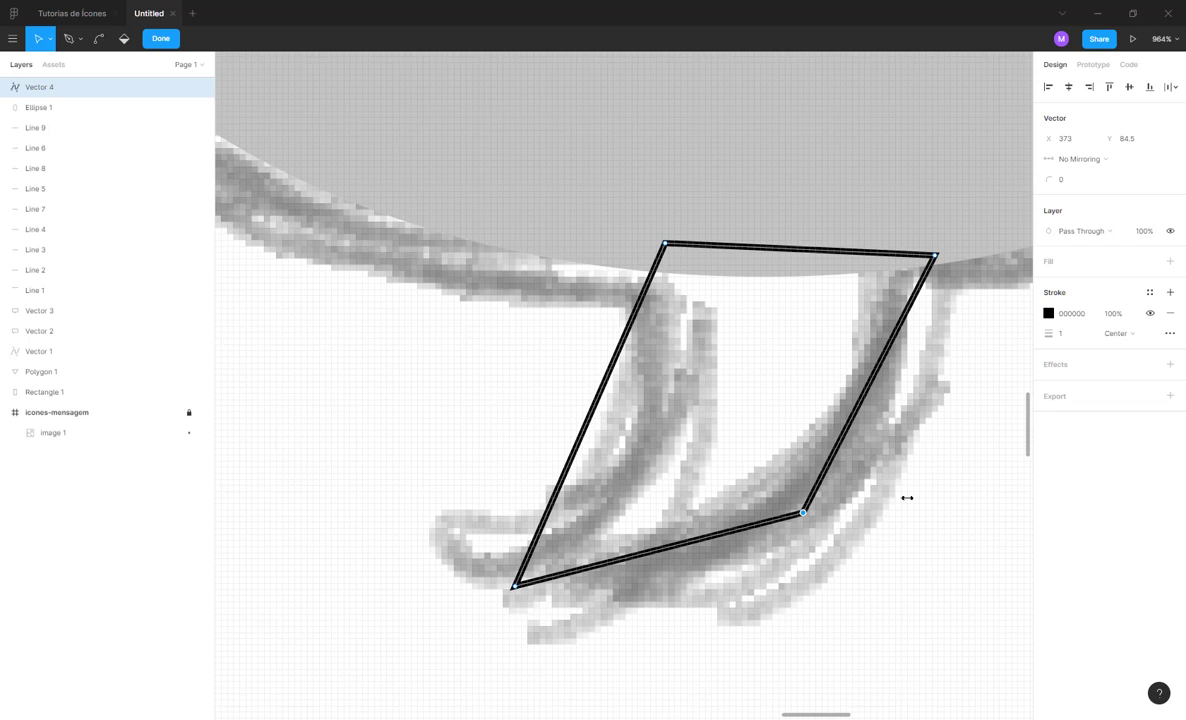
- Bend the tail's outer edge at its new middle point into a smooth curve with angle-mirrored handles
key(ctrl)
mouse_move(804, 512)
mouse_down()
mouse_move(794, 517)
mouse_move(805, 495)
mouse_move(806, 512)
mouse_up()
key(ctrl)
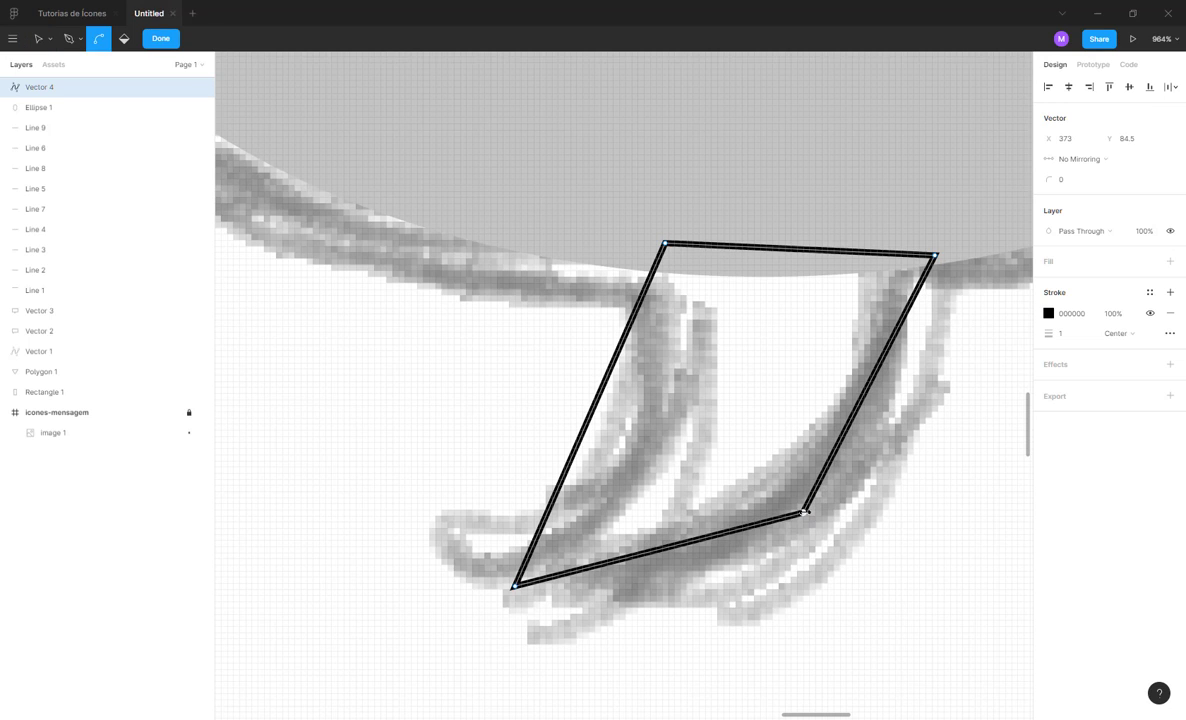
key(ctrl)
key(ctrl)
drag(804, 513, 712, 585)
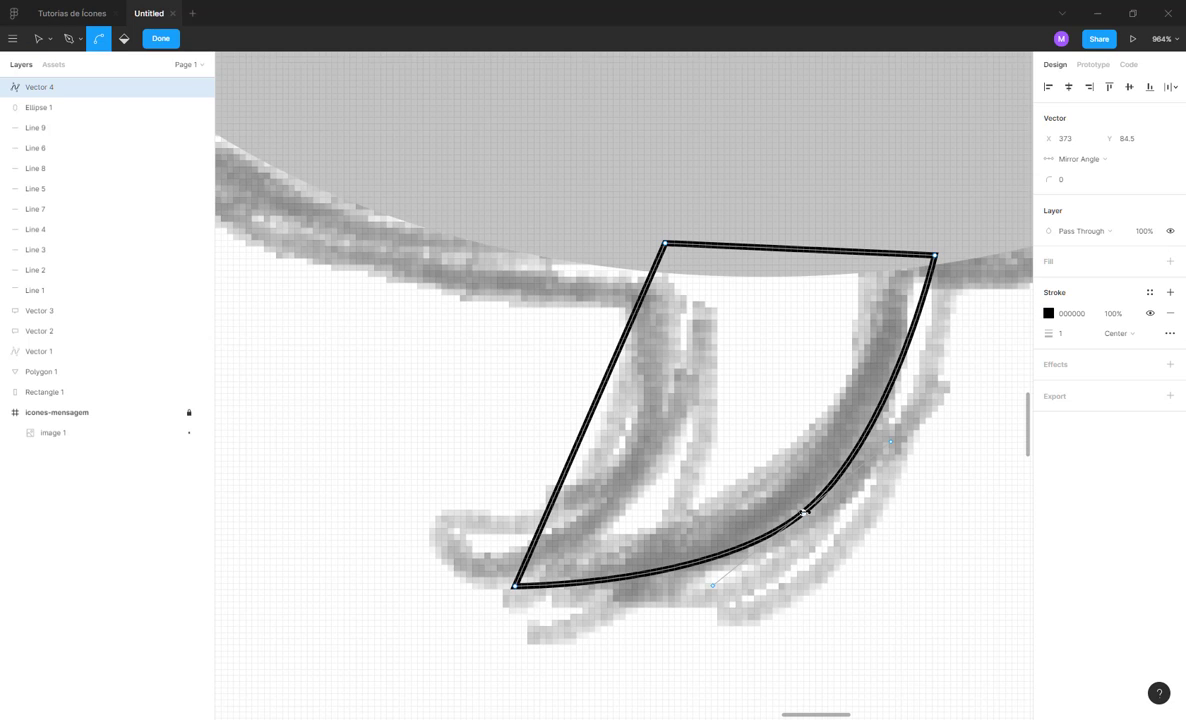
- Pull the midpoint of the tail's inner edge toward the outer curve, to X 351.5, Y 71.5, keeping it a straight corner point
key(ctrl)
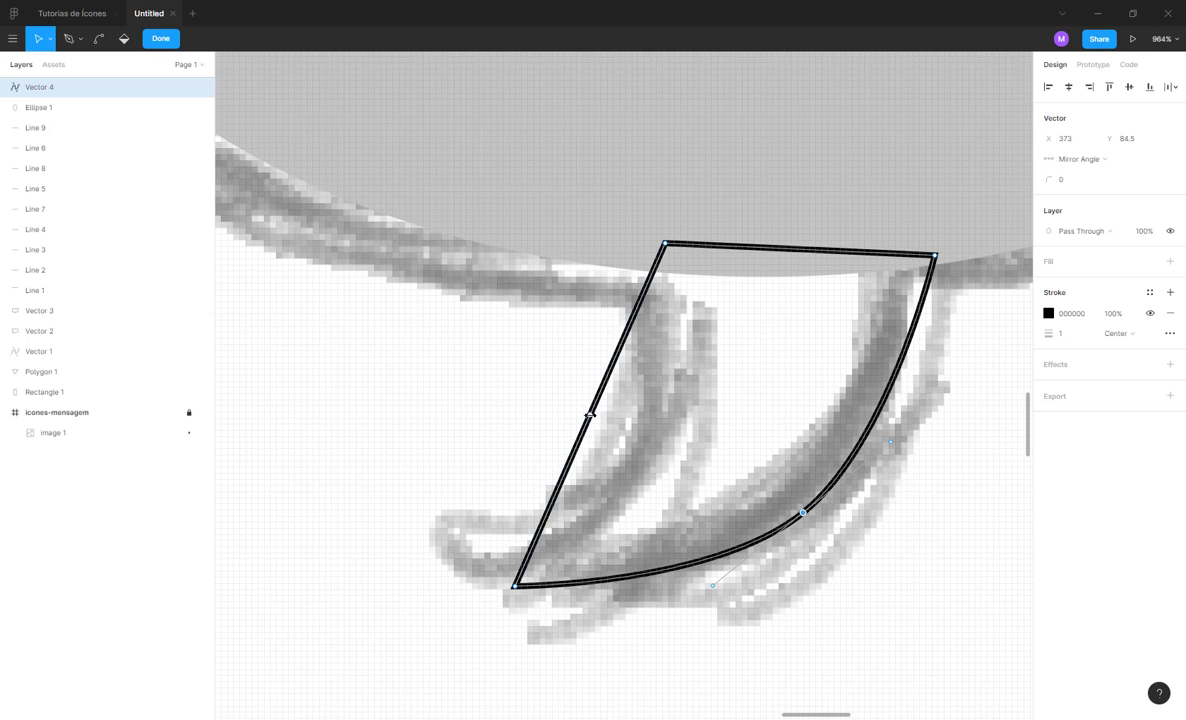
drag(590, 414, 673, 433)
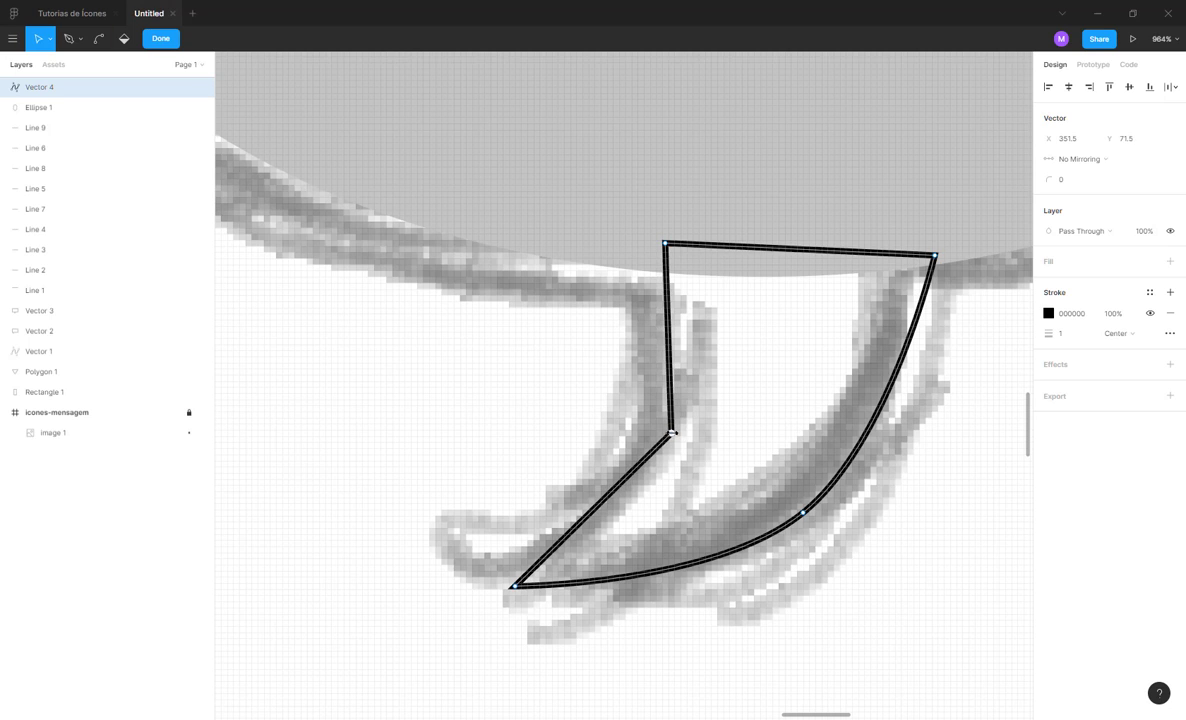
key(ctrl)
click(672, 433)
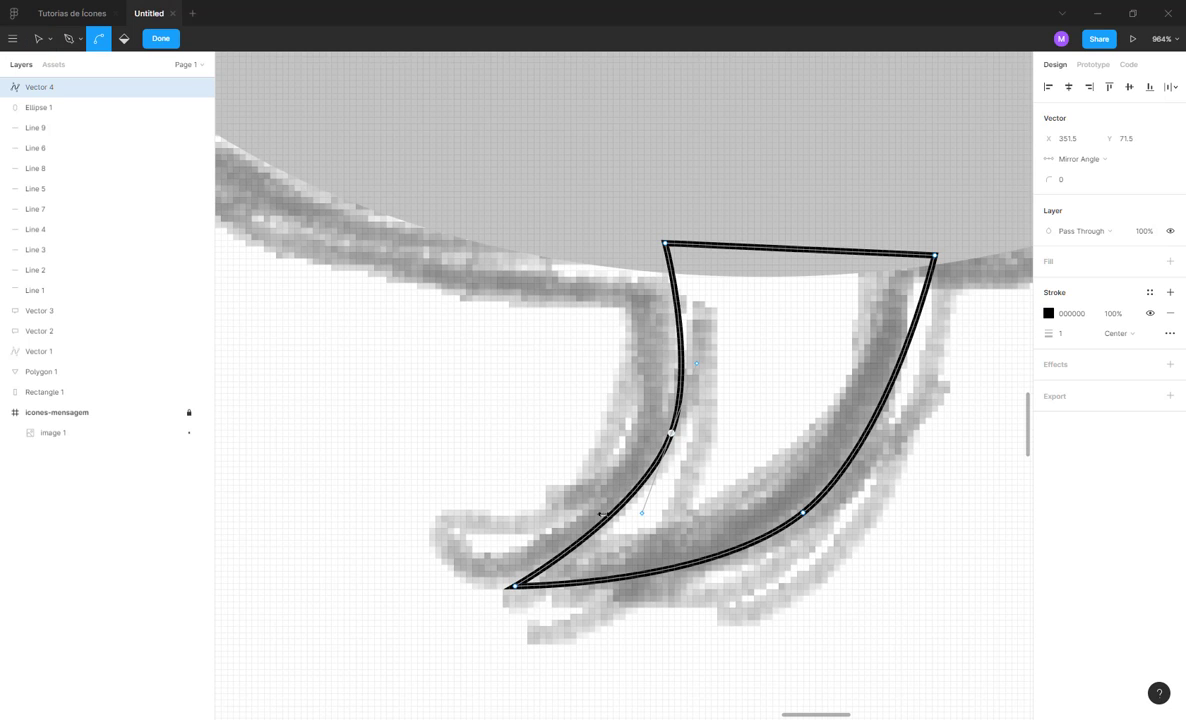
key(ctrl)
click(671, 433)
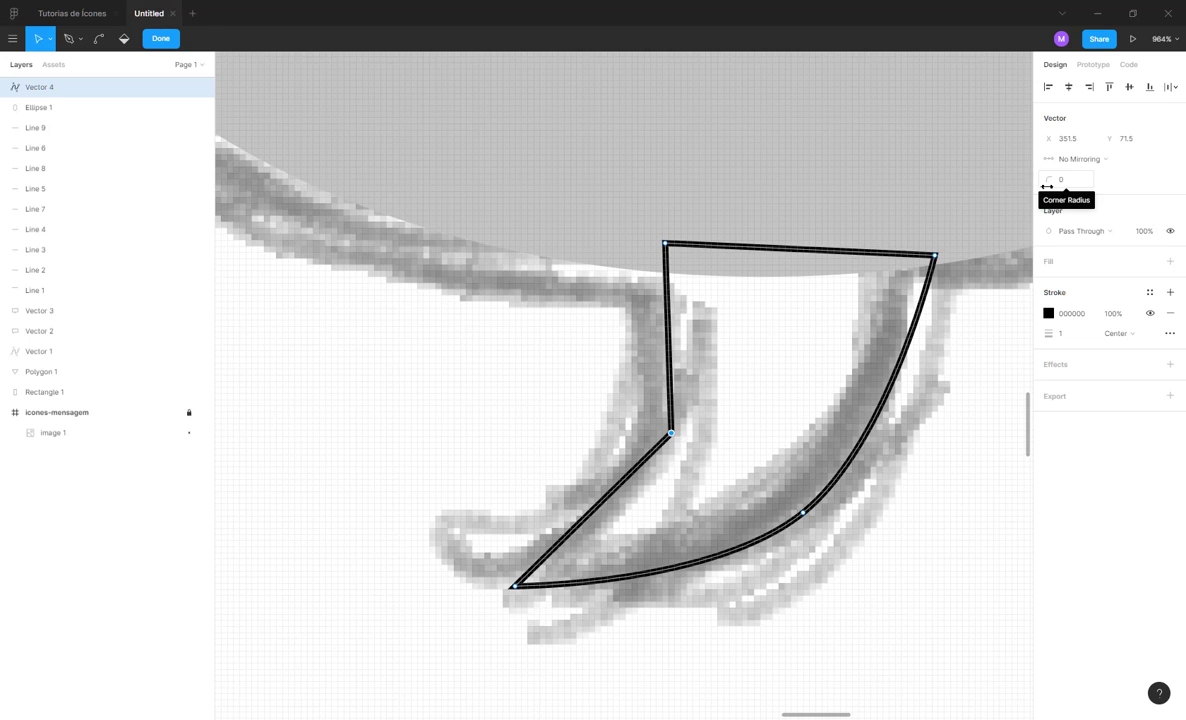
- Undo a trial corner radius of 45 on the inner edge's middle point and bend that point into a curve instead
drag(1047, 187, 912, 268)
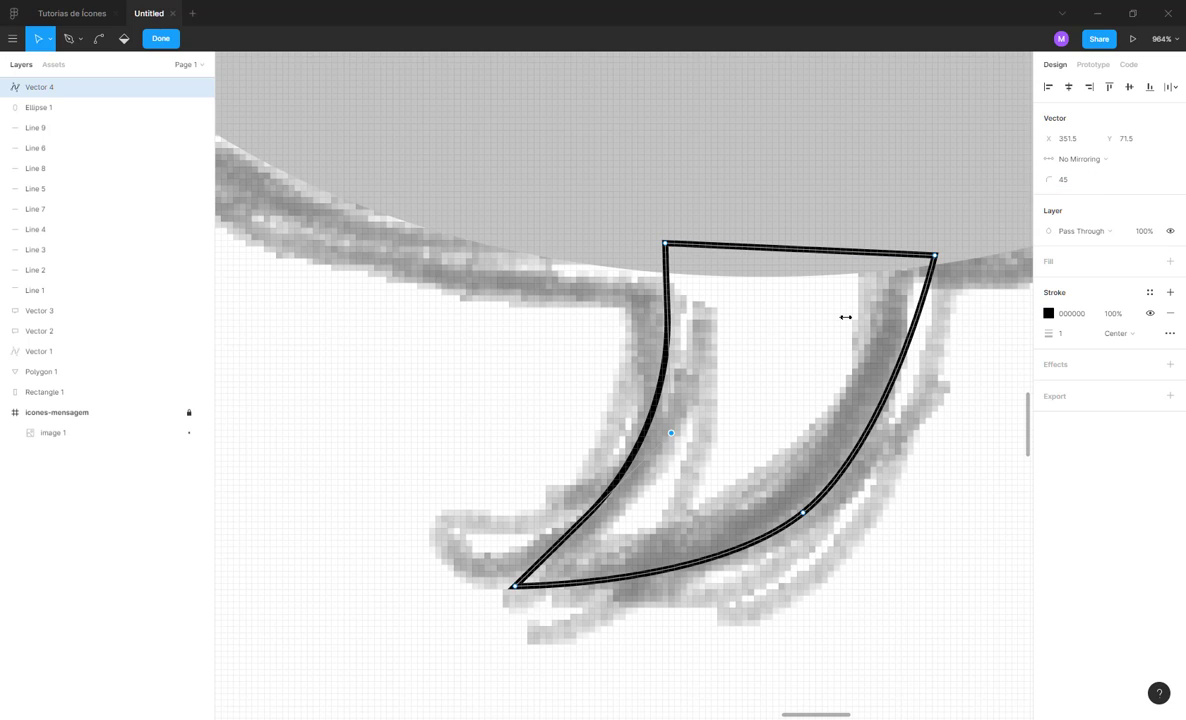
key(ctrl+z)
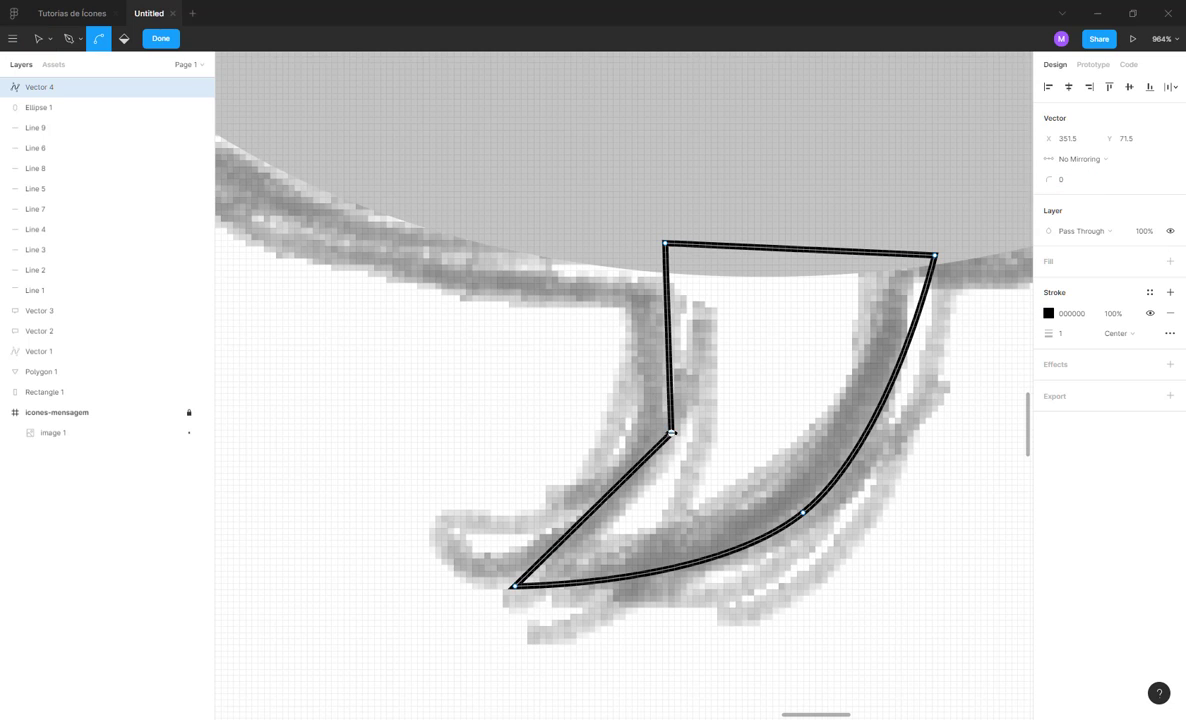
drag(671, 433, 641, 516)
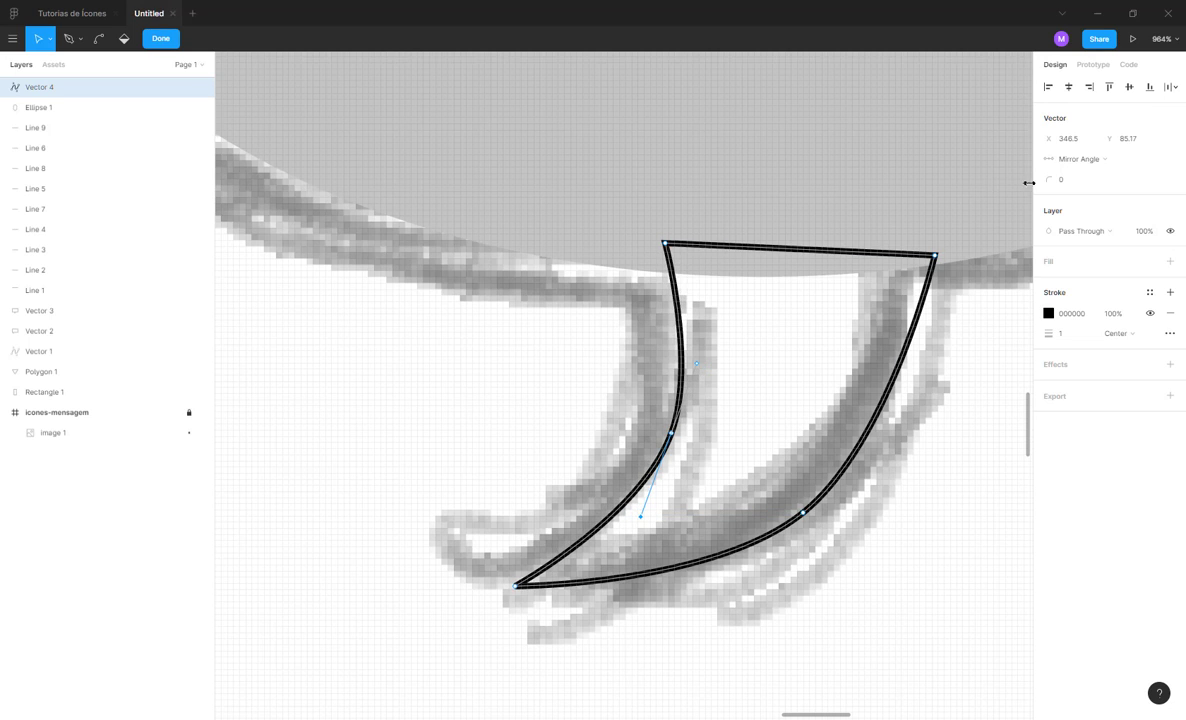
- Try the No Mirroring and Mirror Angle options while moving the inner point's handle, undoing the trial changes
click(1091, 157)
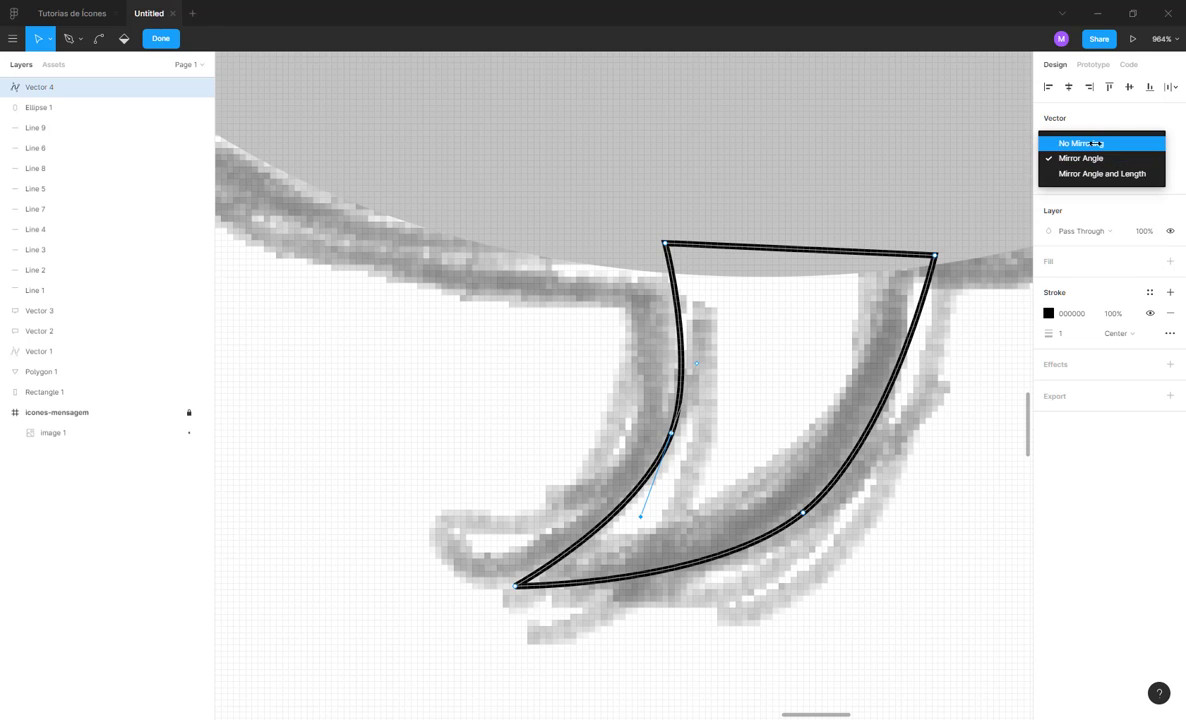
click(1085, 138)
mouse_move(641, 516)
mouse_down()
mouse_move(556, 490)
mouse_move(691, 516)
mouse_move(632, 500)
mouse_up()
key(ctrl+z)
key(ctrl+z)
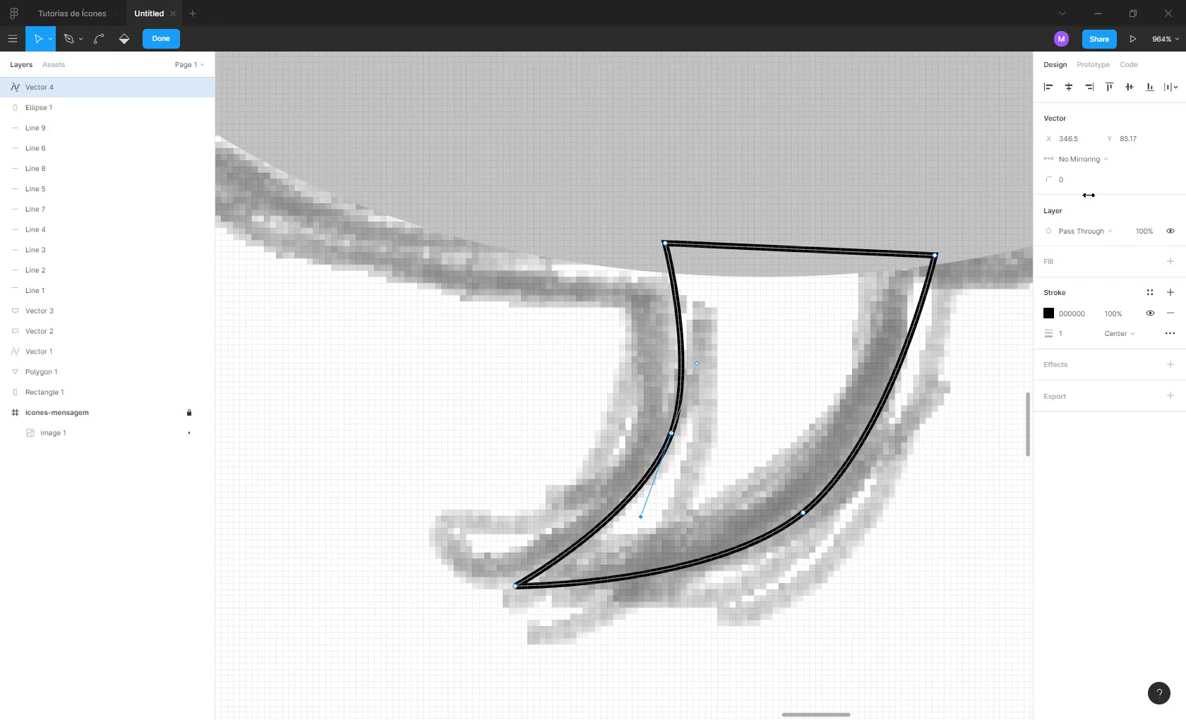
click(1083, 158)
click(1108, 174)
drag(643, 519, 521, 469)
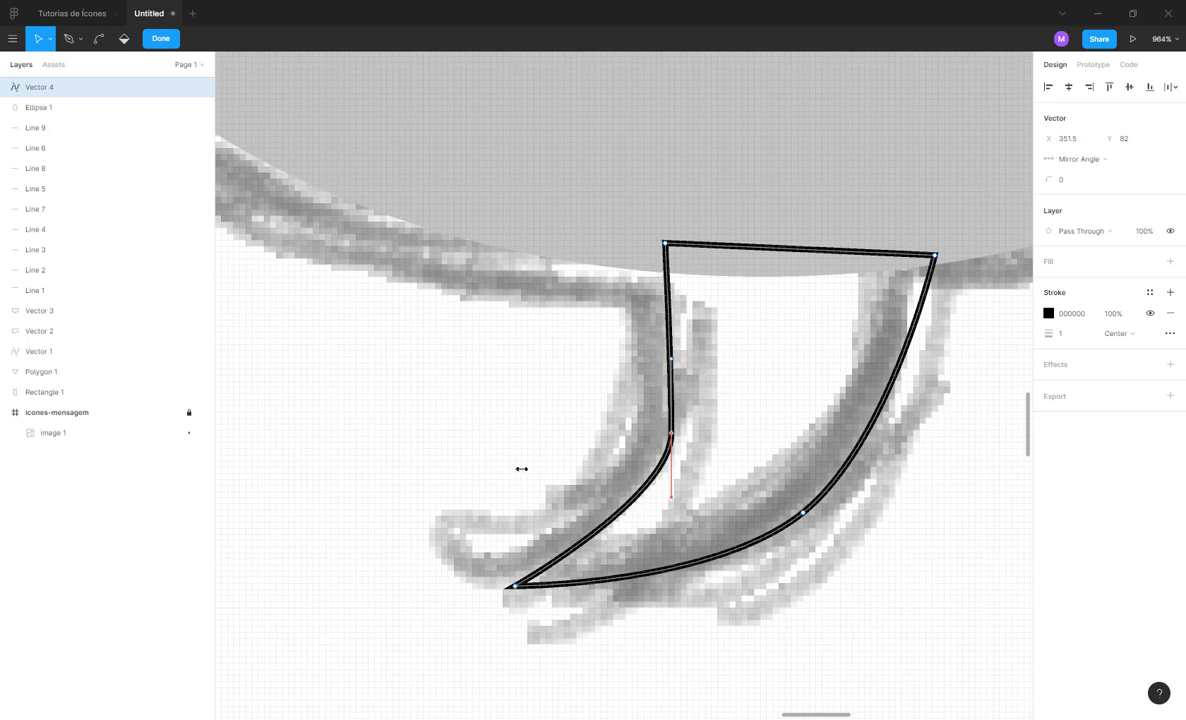
key(ctrl+z)
key(ctrl+z)
- Set the inner point to Mirror Angle and Length, adjust its lower handle toward the tail tip, and finish editing the vector
click(1088, 159)
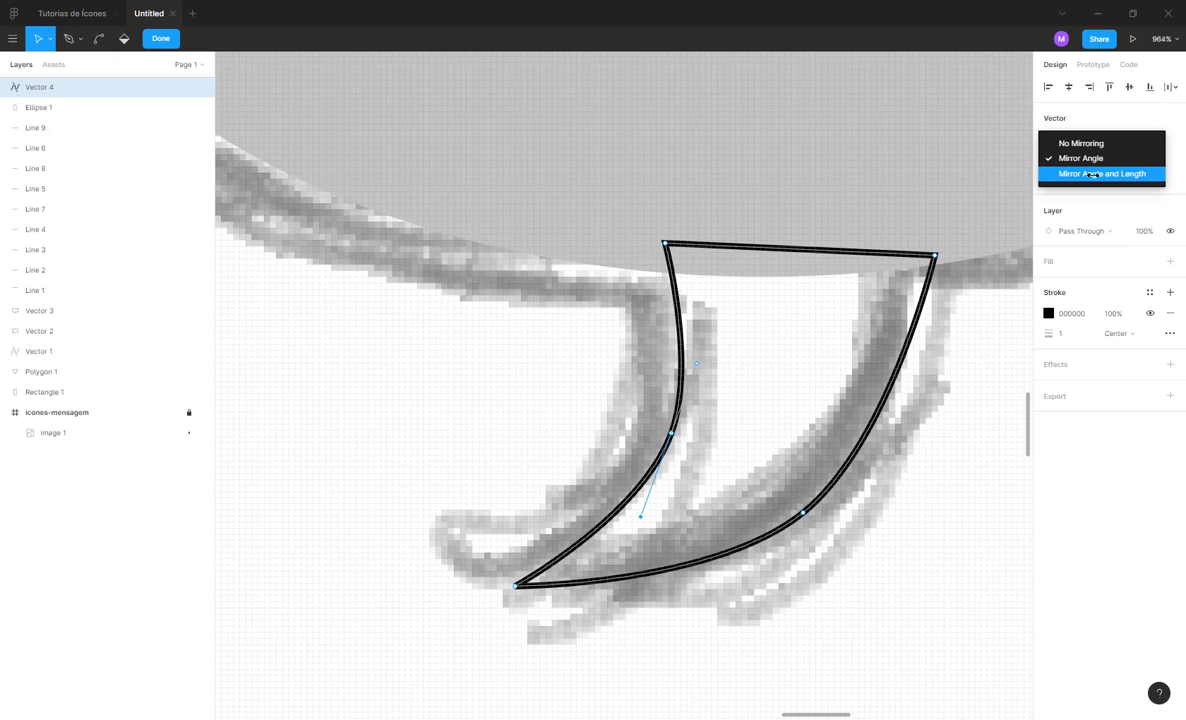
click(1093, 174)
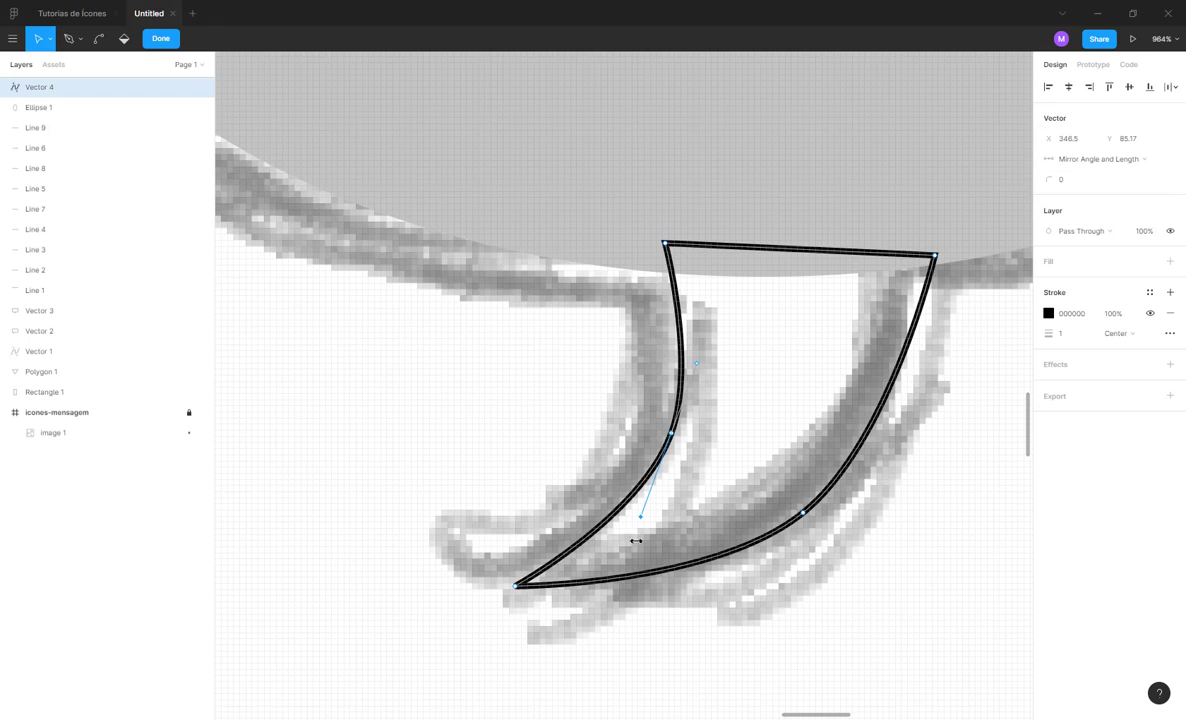
drag(641, 514, 619, 560)
key(ctrl)
key(Escape)
key(Escape)
- Add a solid red EB2A2A fill to the tail shape
scroll(560, 417, down, 10)
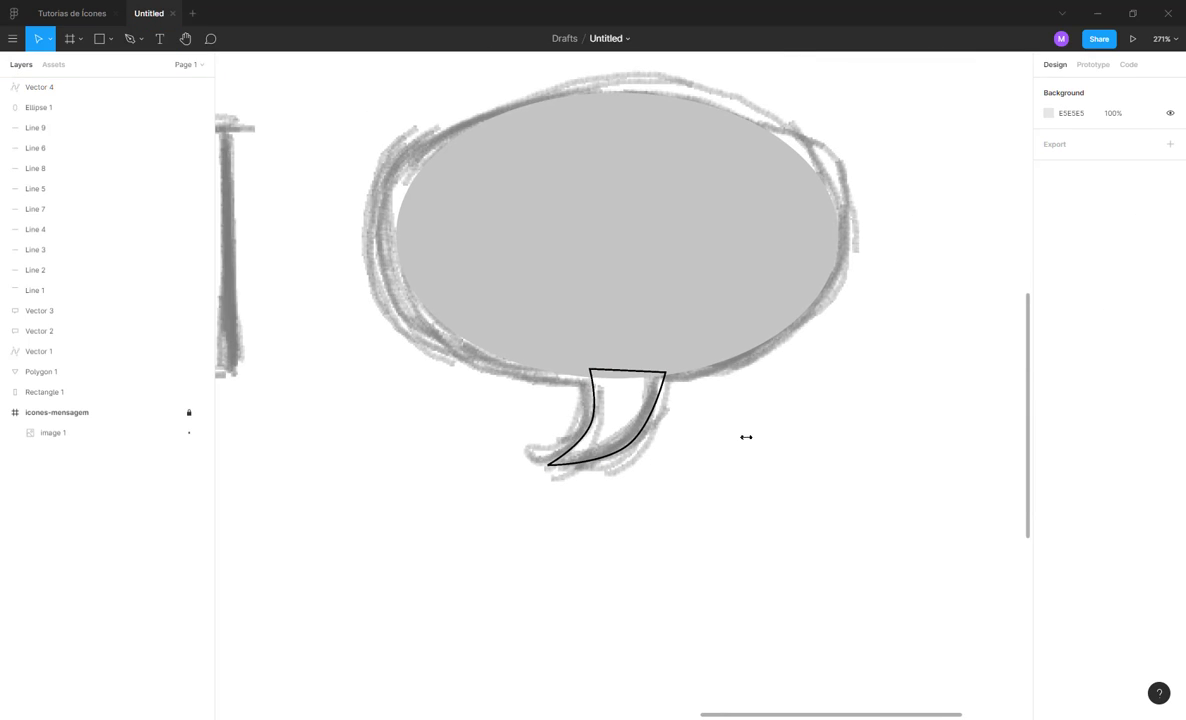
scroll(746, 437, up, 3)
scroll(746, 437, left, 3)
click(698, 484)
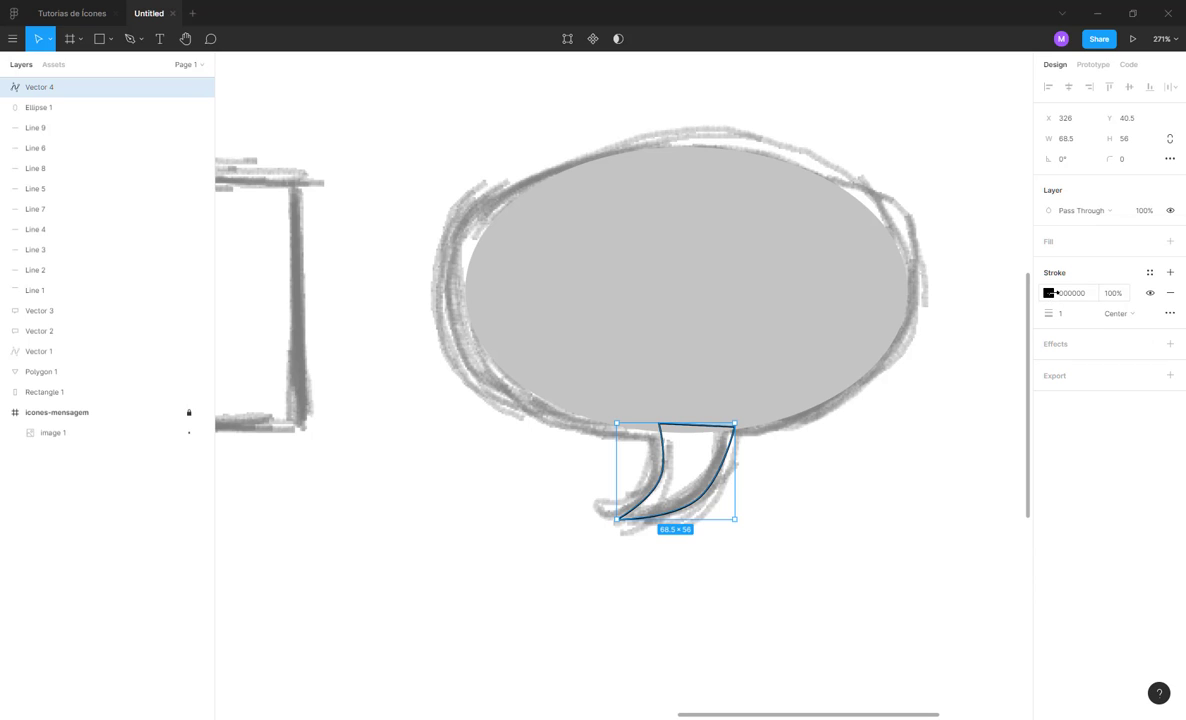
click(1170, 241)
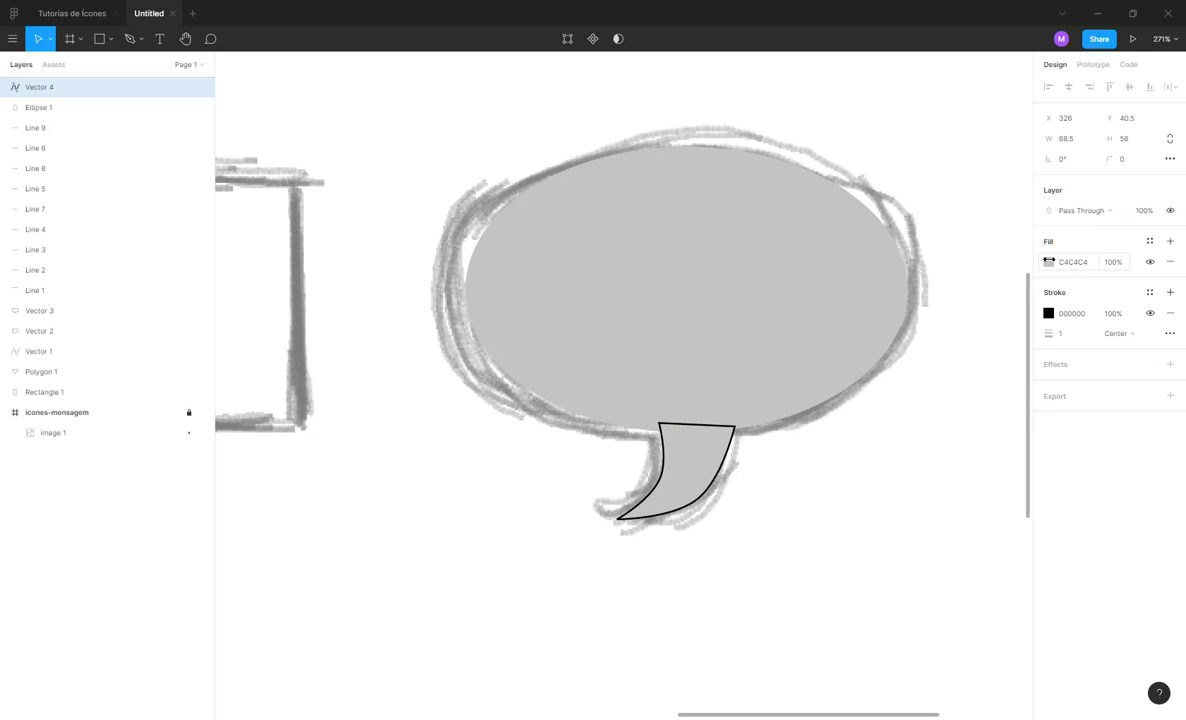
click(1049, 261)
drag(982, 318, 1006, 290)
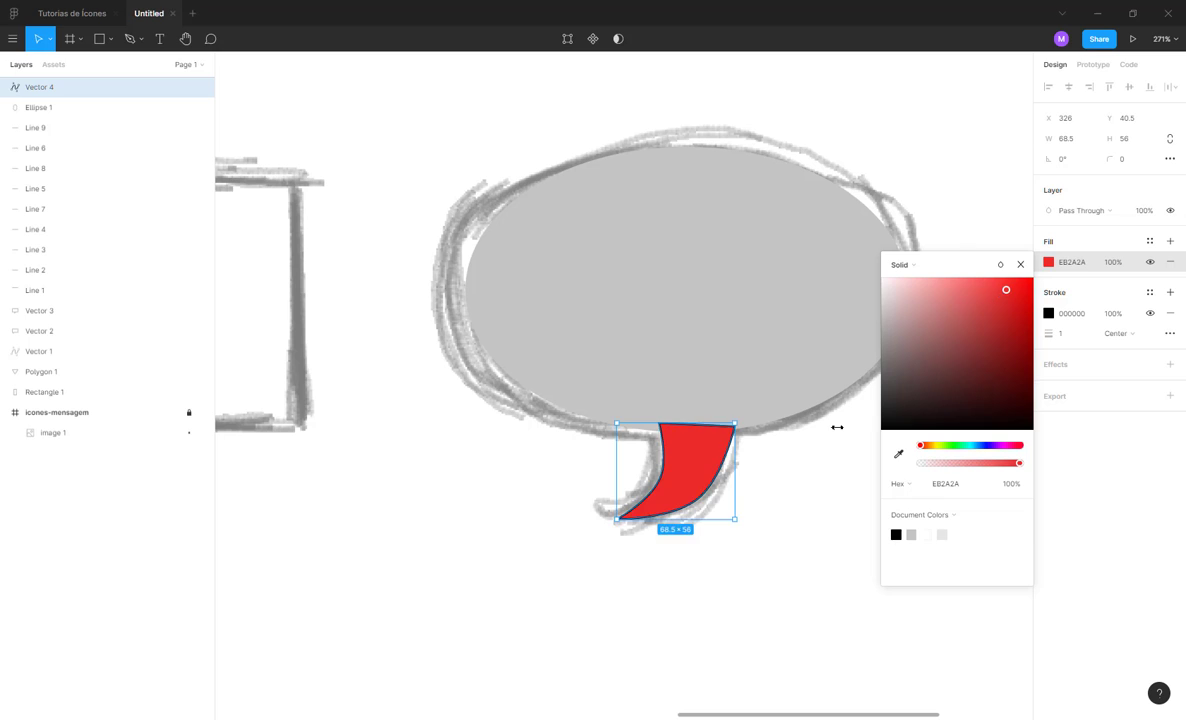
click(863, 479)
- Apply the tail's red EB2A2A fill to the ellipse by sampling it with the eyedropper
drag(860, 503, 655, 276)
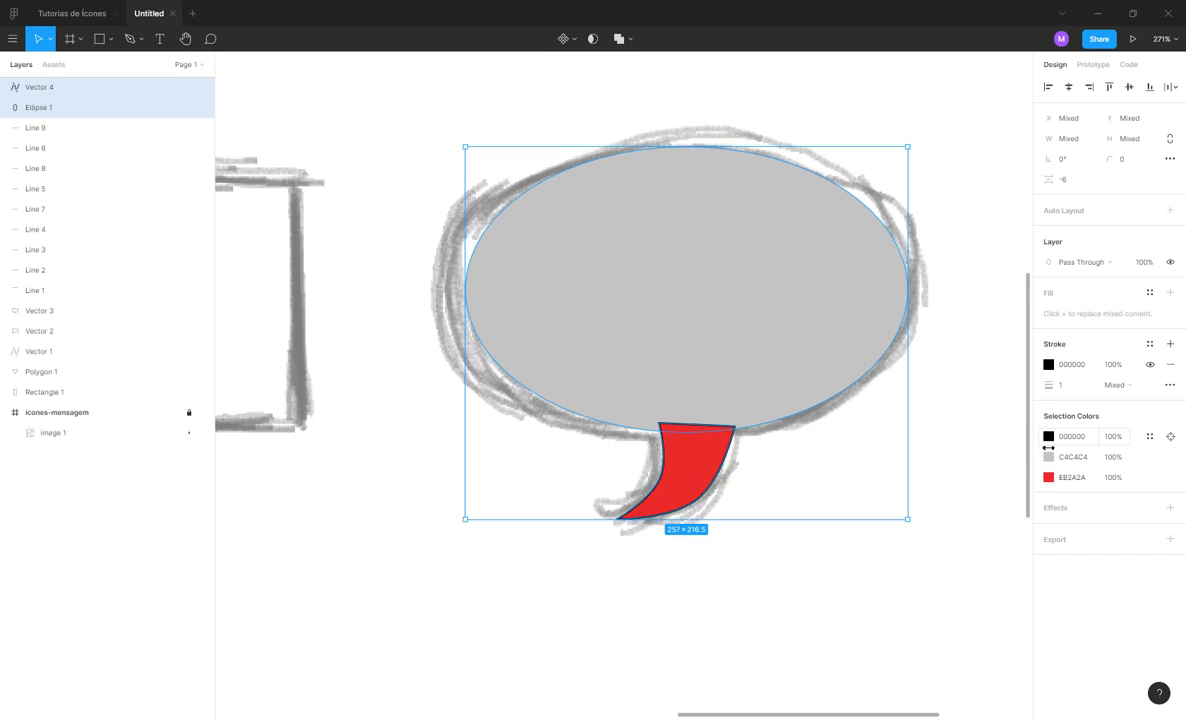
click(925, 446)
click(693, 471)
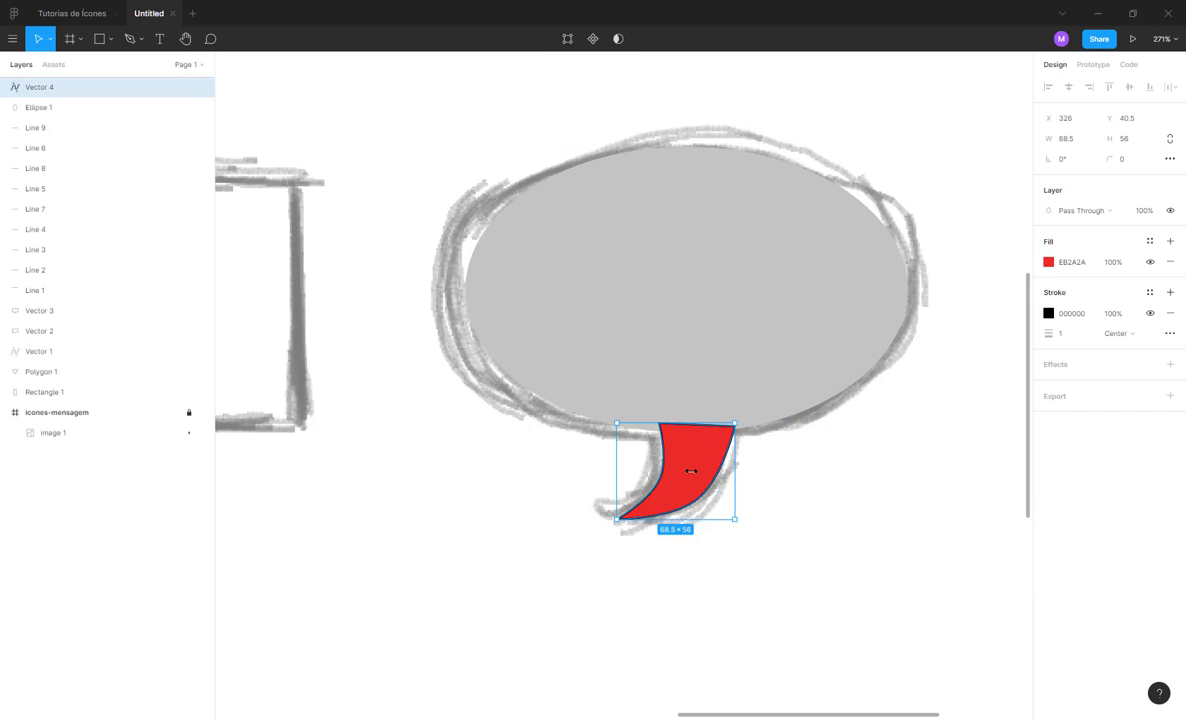
click(746, 327)
key(i)
click(700, 455)
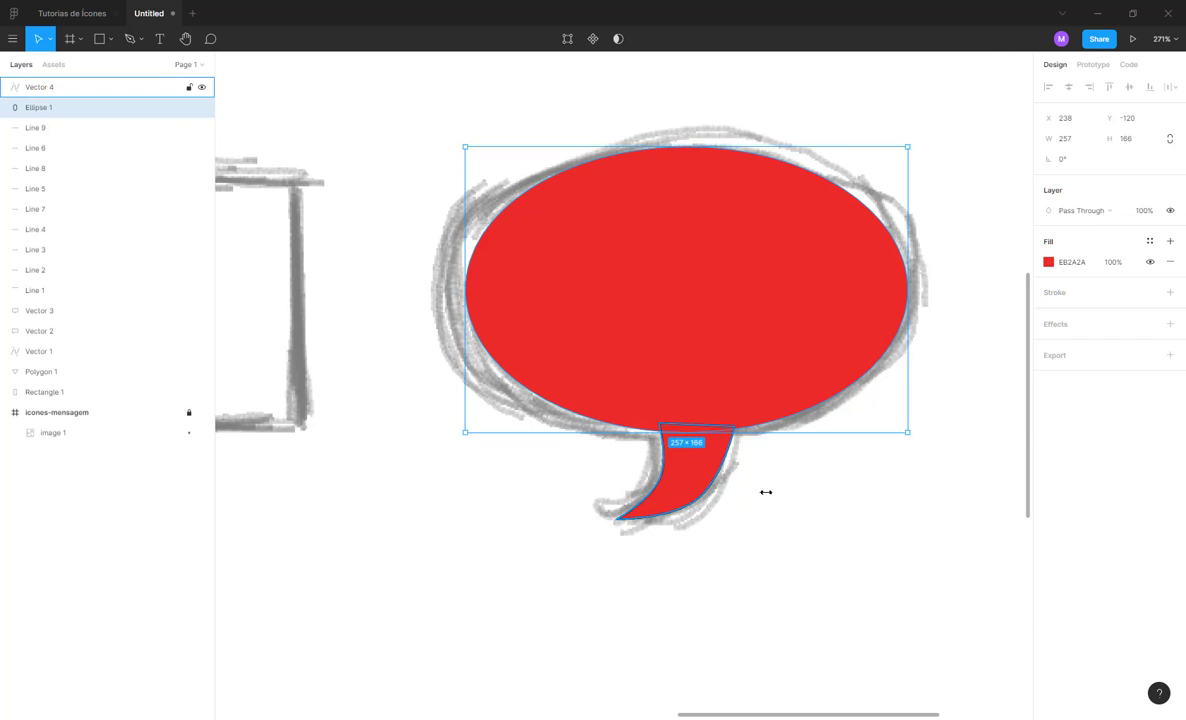
- Select the ellipse and the tail together and remove their black stroke
click(762, 490)
click(630, 373)
shift+click(690, 470)
click(1171, 364)
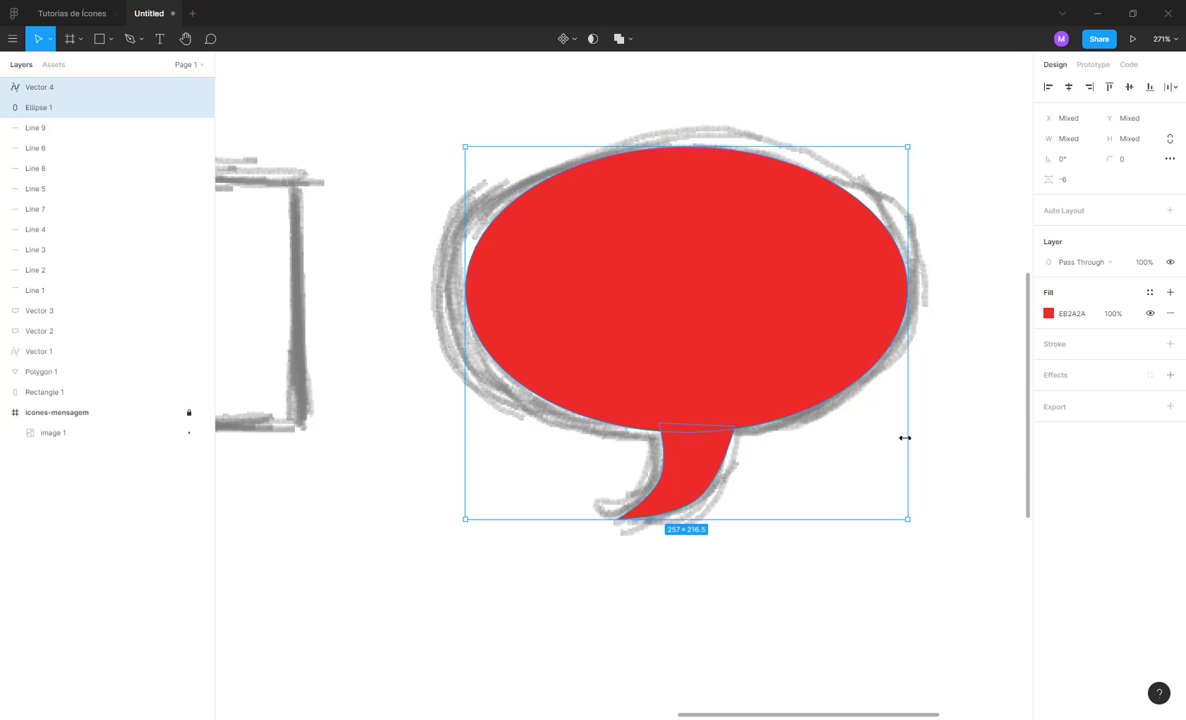
- Move the red ellipse and tail together off the sketch into the empty area below it in the frame
scroll(766, 491, down, 10)
click(775, 488)
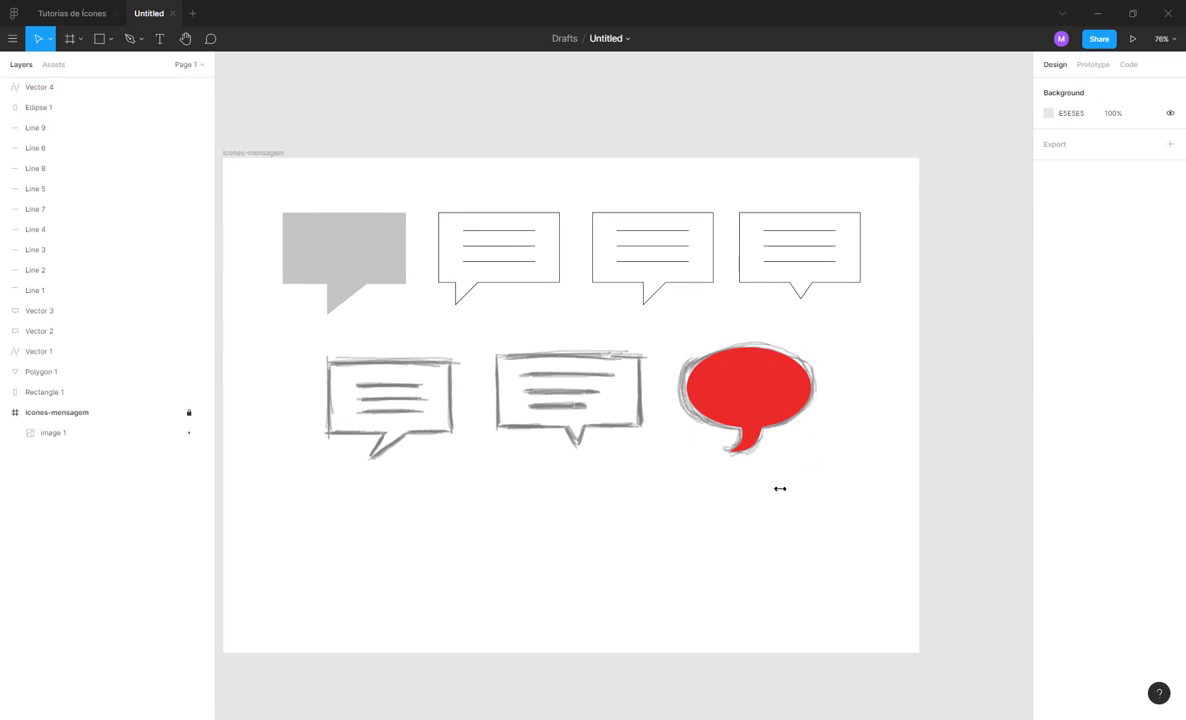
drag(716, 497, 560, 330)
mouse_move(648, 376)
mouse_down()
mouse_move(693, 503)
mouse_move(709, 502)
mouse_up()
scroll(738, 545, up, 10)
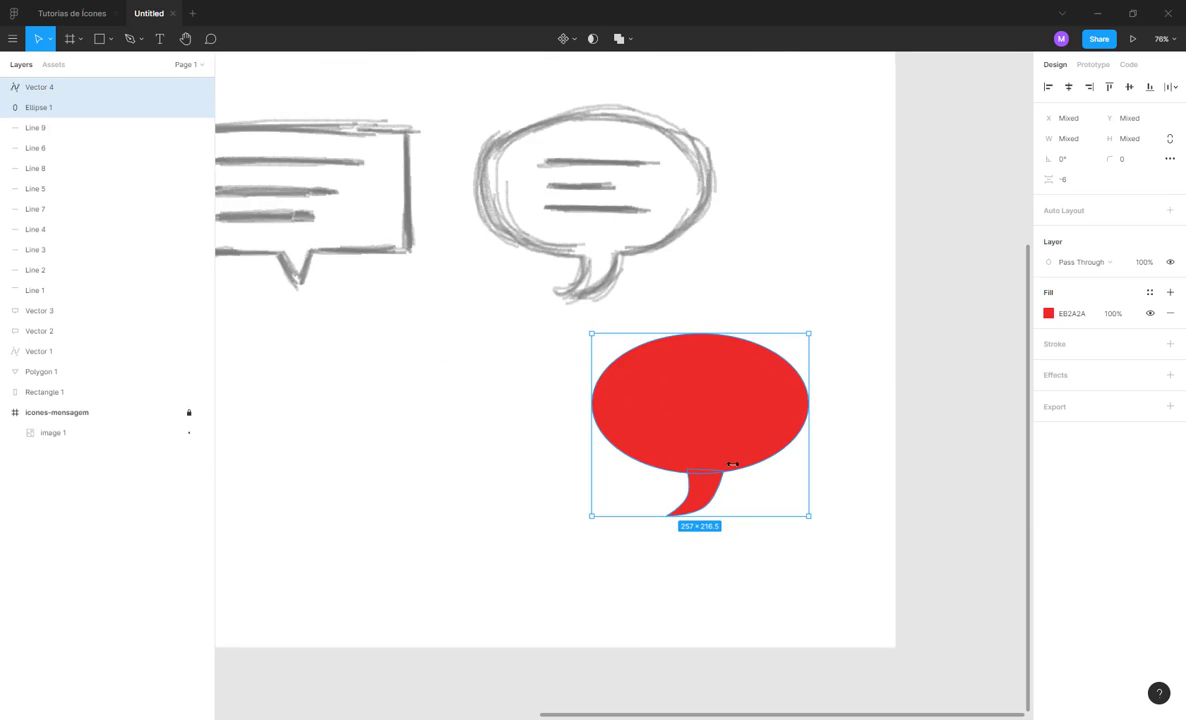
- Widen the red tail under the ellipse to about 76 by 56
scroll(733, 464, up, 4)
click(678, 548)
click(686, 553)
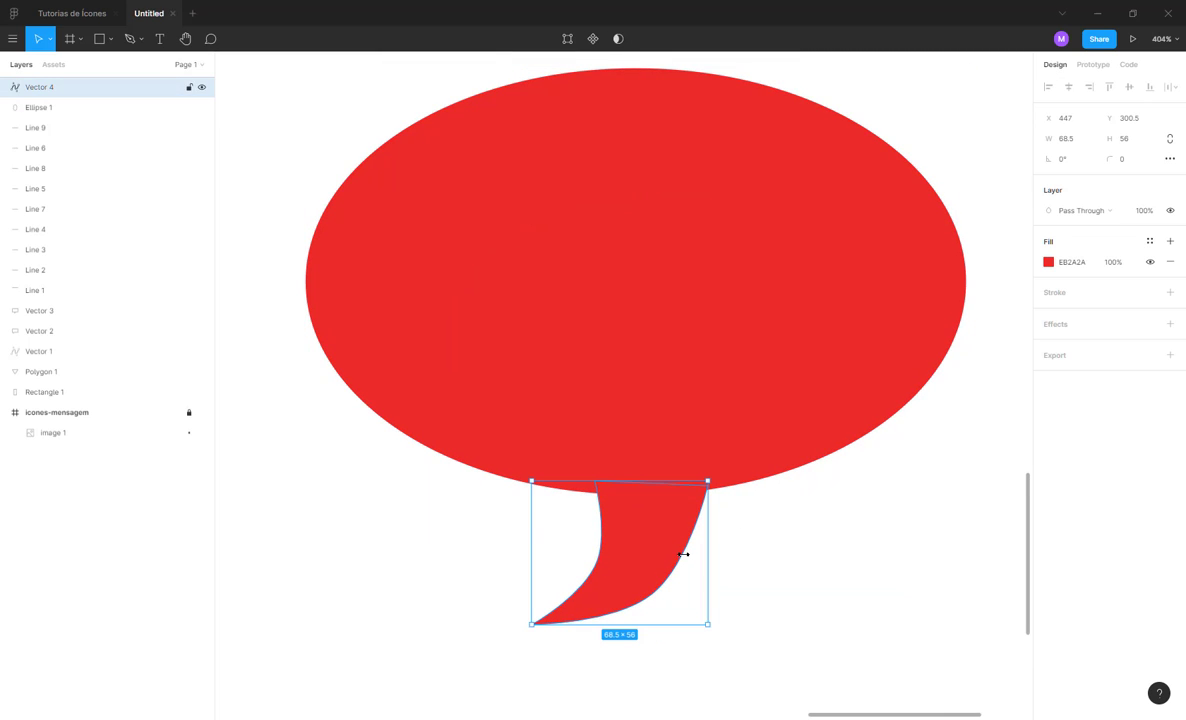
drag(709, 549, 727, 545)
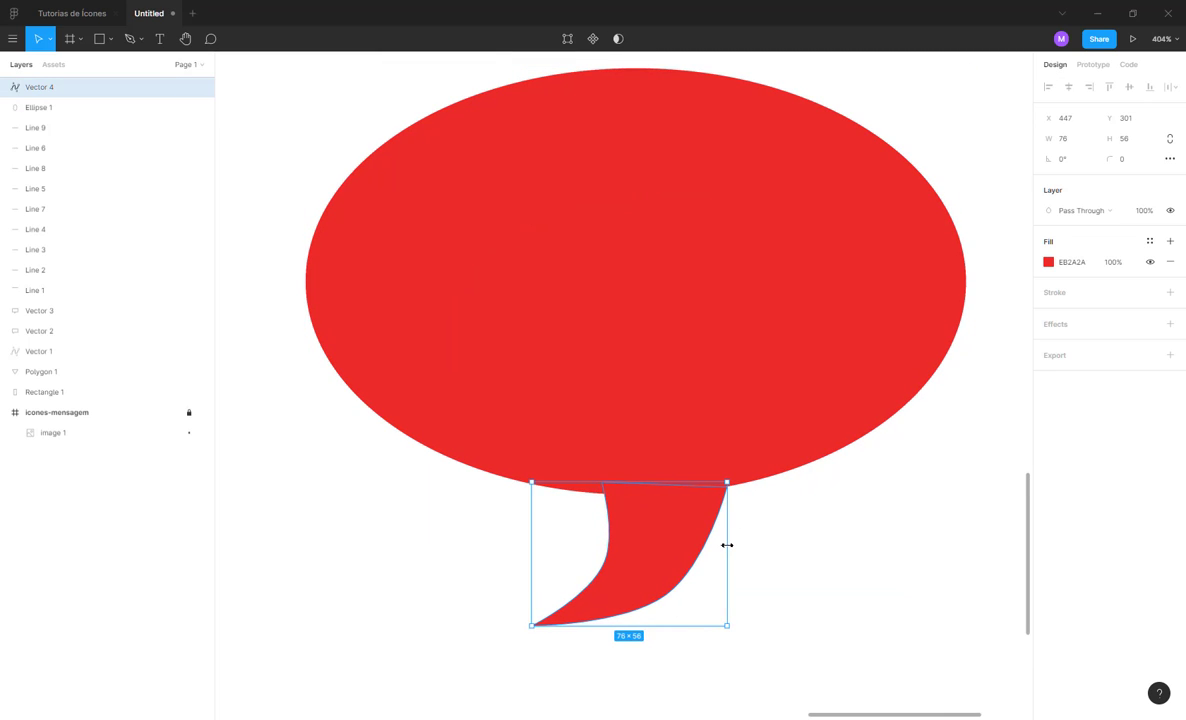
click(785, 529)
- Edit the tail's points, moving its outer curve anchor outward and adjusting the handles for a fuller, rounder curve
click(668, 520)
double_click(663, 526)
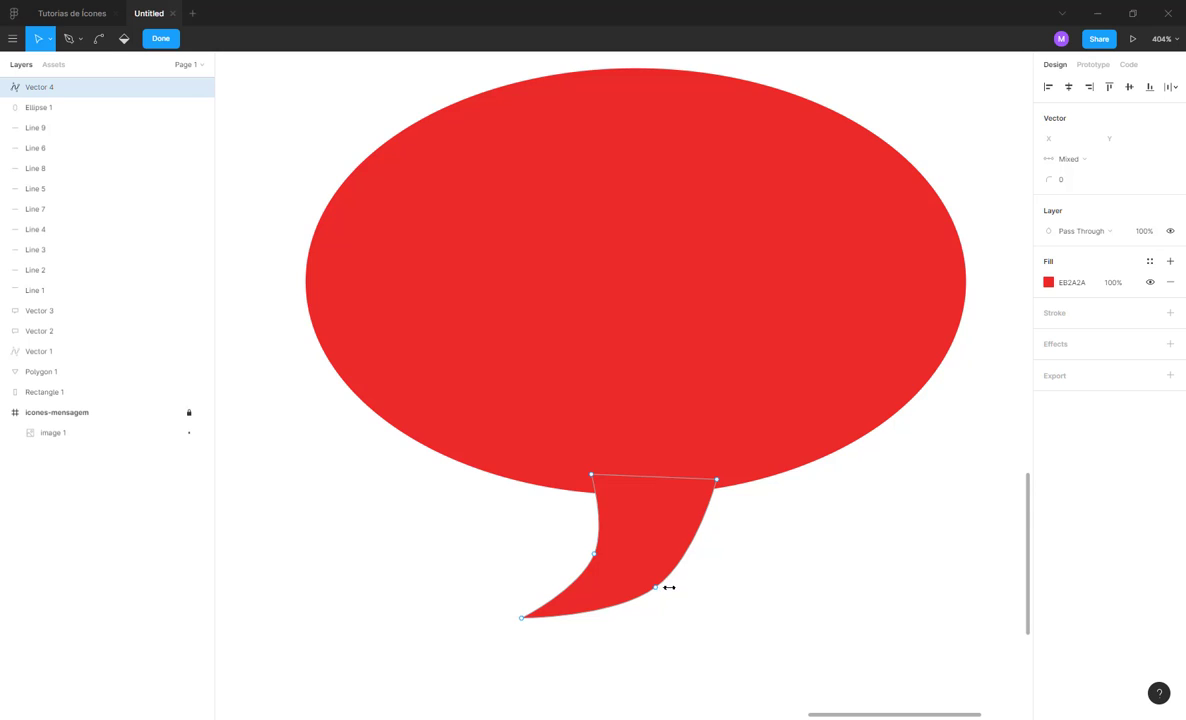
scroll(660, 587, up, 3)
click(655, 587)
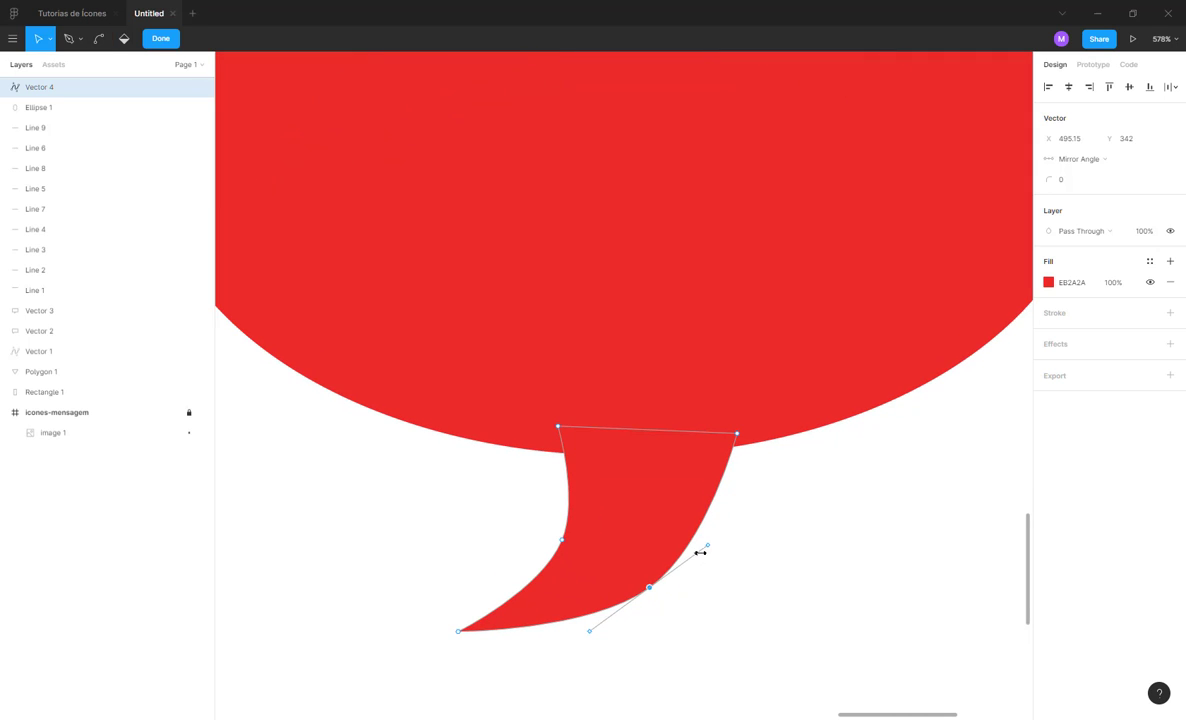
drag(708, 545, 705, 539)
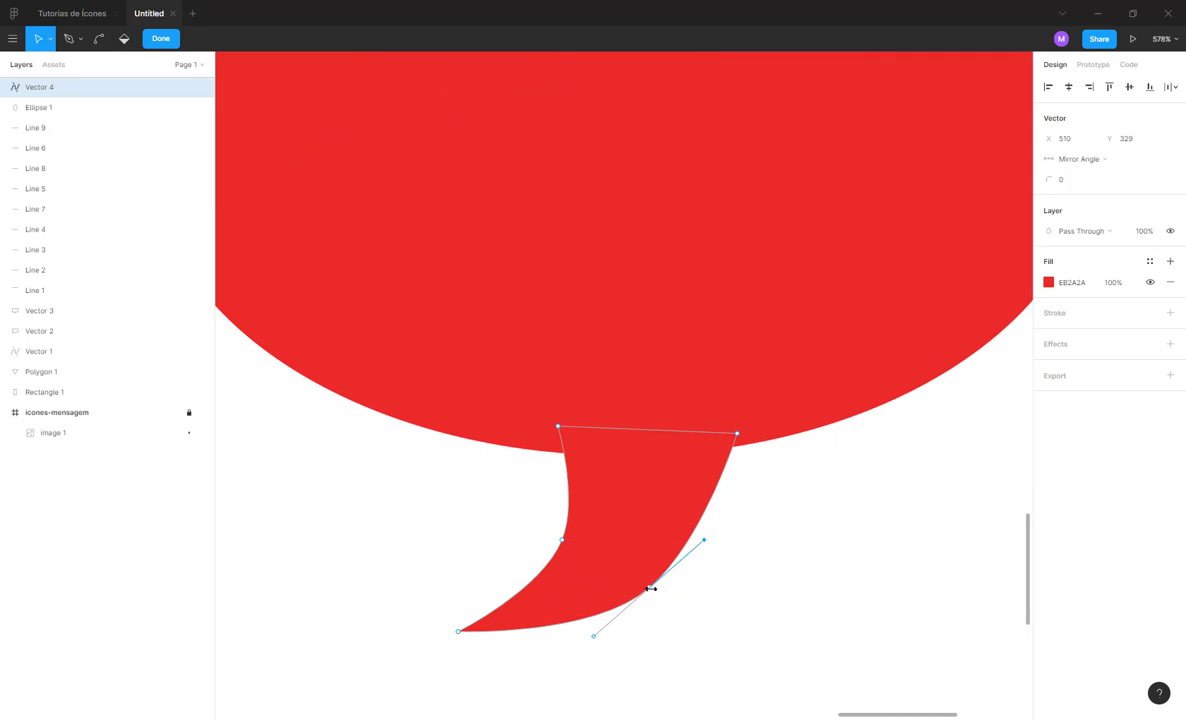
drag(651, 588, 679, 577)
drag(622, 625, 606, 658)
click(781, 503)
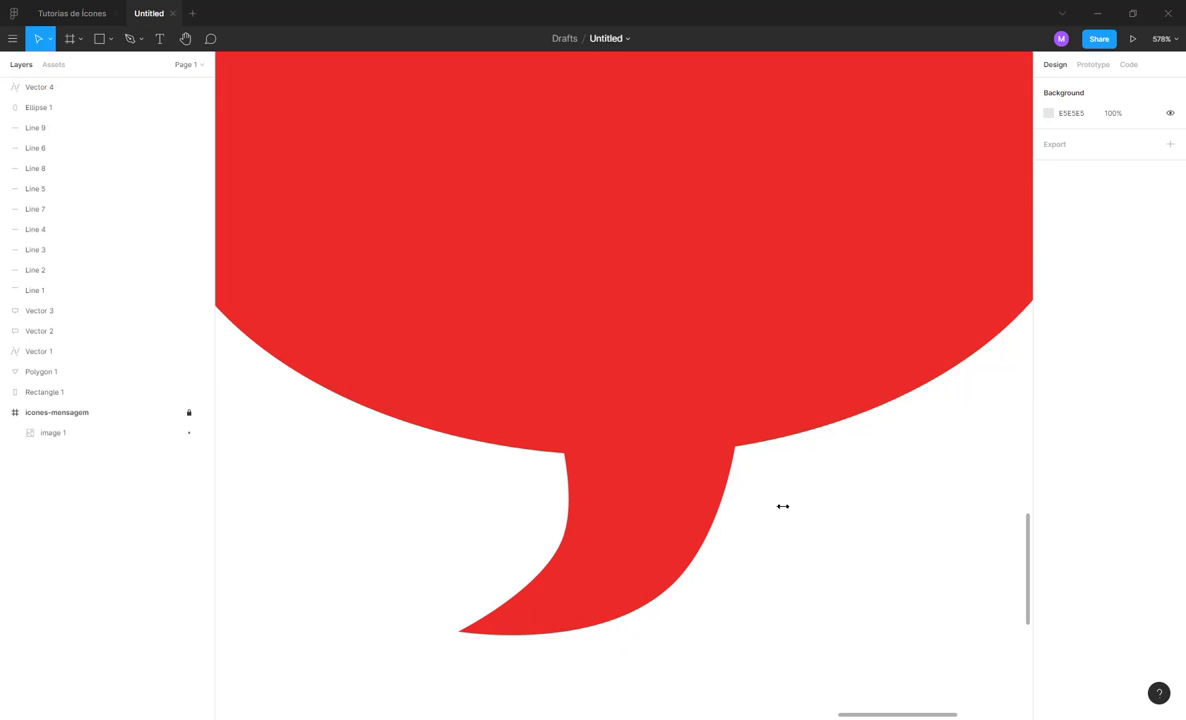
- Shrink the tail to about 63 by 47 and rotate it about 5.24°
click(662, 479)
drag(458, 636, 495, 605)
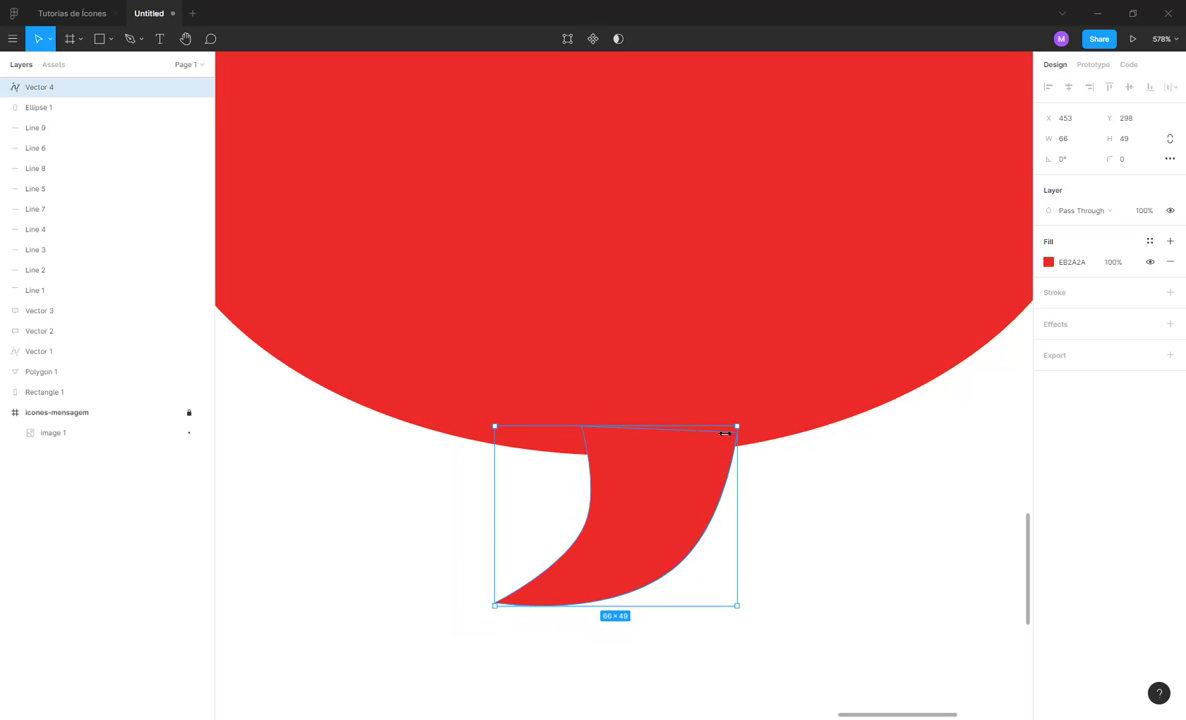
drag(743, 423, 735, 410)
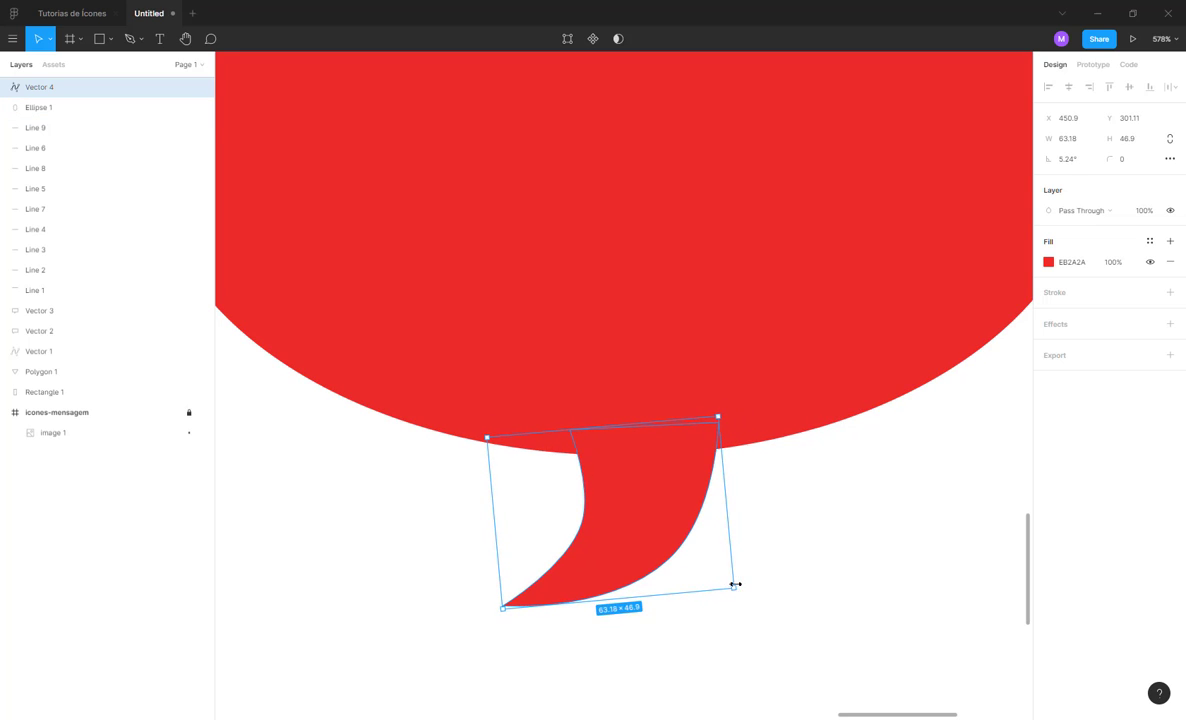
click(776, 521)
scroll(659, 476, down, 5)
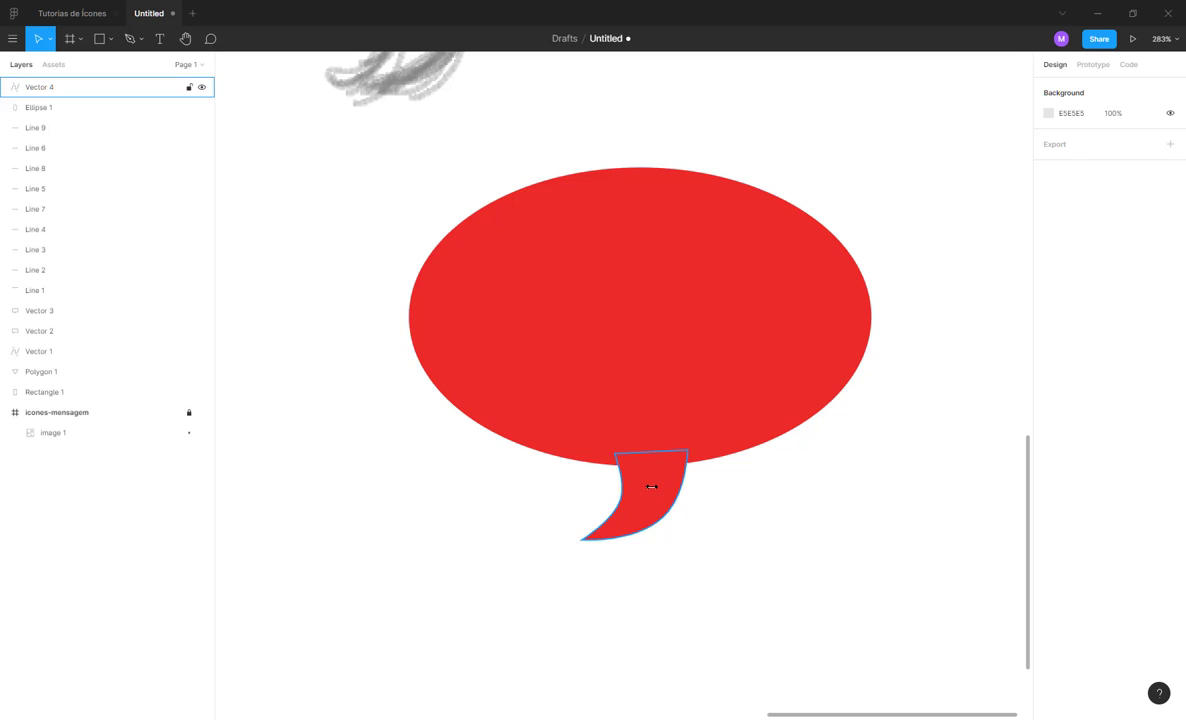
- Nudge the tail left along the ellipse's lower edge
click(648, 486)
double_click(638, 490)
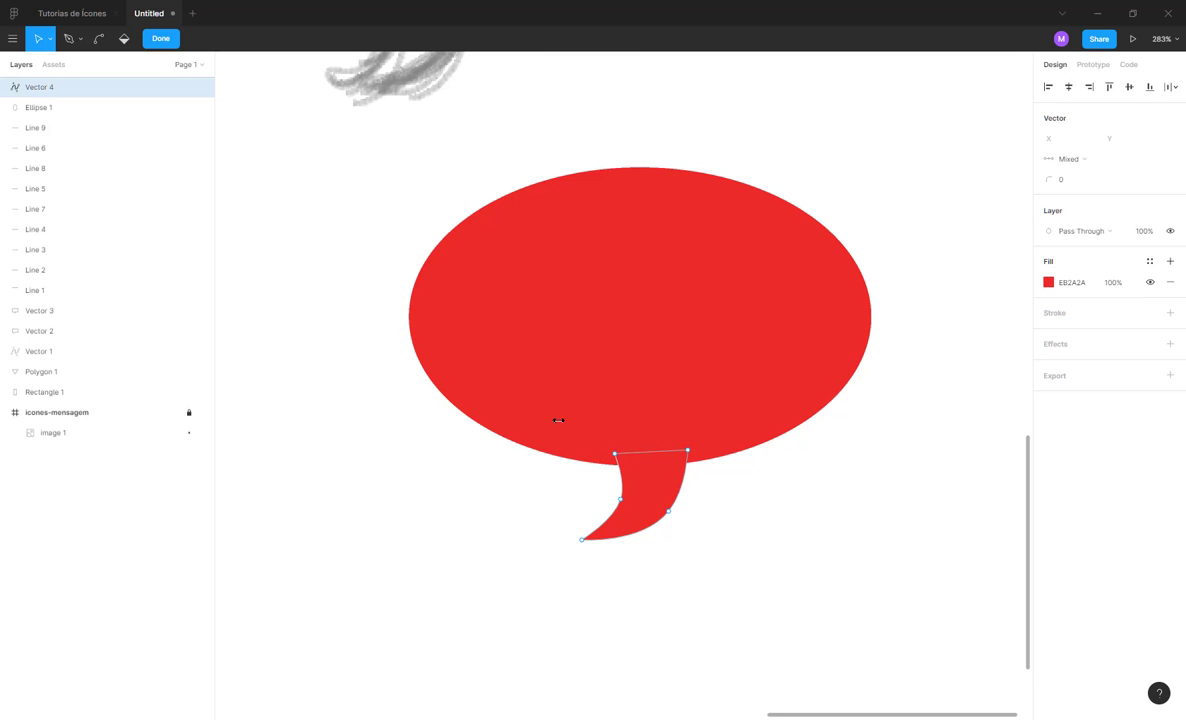
drag(529, 396, 637, 571)
key(Left)
key(Left)
key(Left)
key(Left)
key(Left)
key(Left)
key(Right)
key(Right)
double_click(637, 571)
- Reduce the tail's size to about 62 by 42 under the ellipse
click(626, 516)
mouse_move(583, 523)
mouse_down()
mouse_move(567, 523)
mouse_move(603, 511)
mouse_move(599, 533)
mouse_up()
click(627, 564)
scroll(627, 564, down, 5)
scroll(627, 564, up, 2)
drag(709, 590, 567, 451)
scroll(449, 243, up, 2)
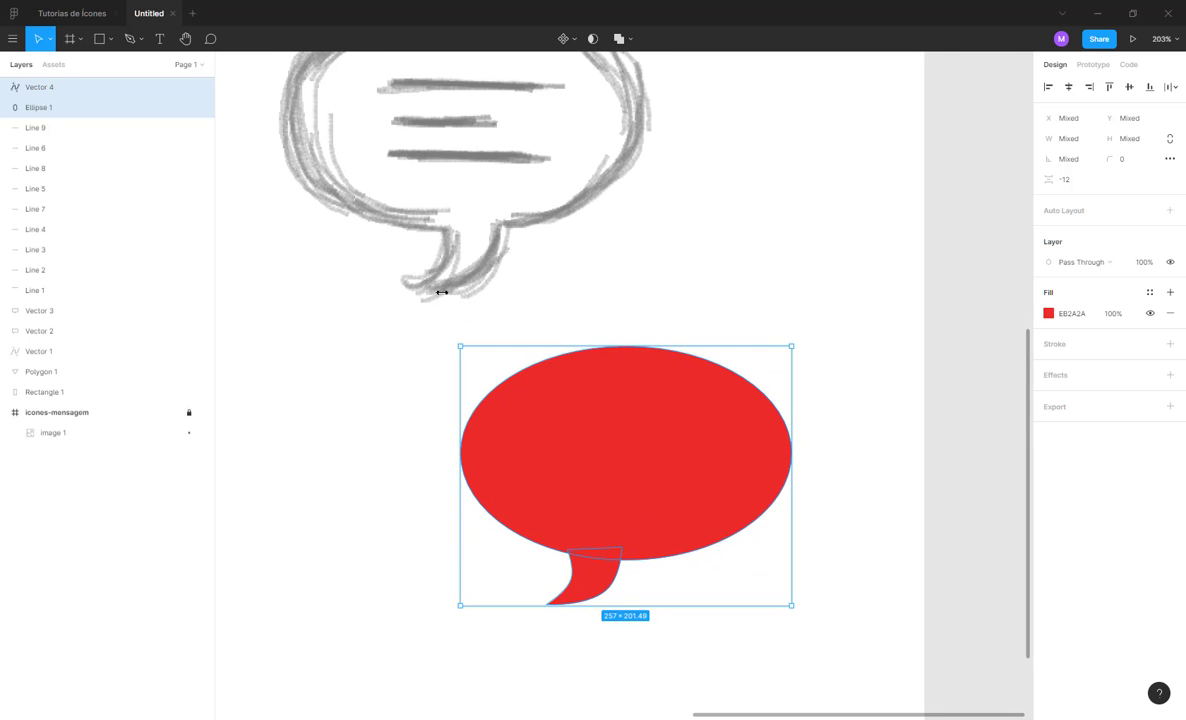
click(440, 500)
- Enlarge the tail to about 84 by 56 and shift it slightly left, overlapping the ellipse's lower edge
click(40, 87)
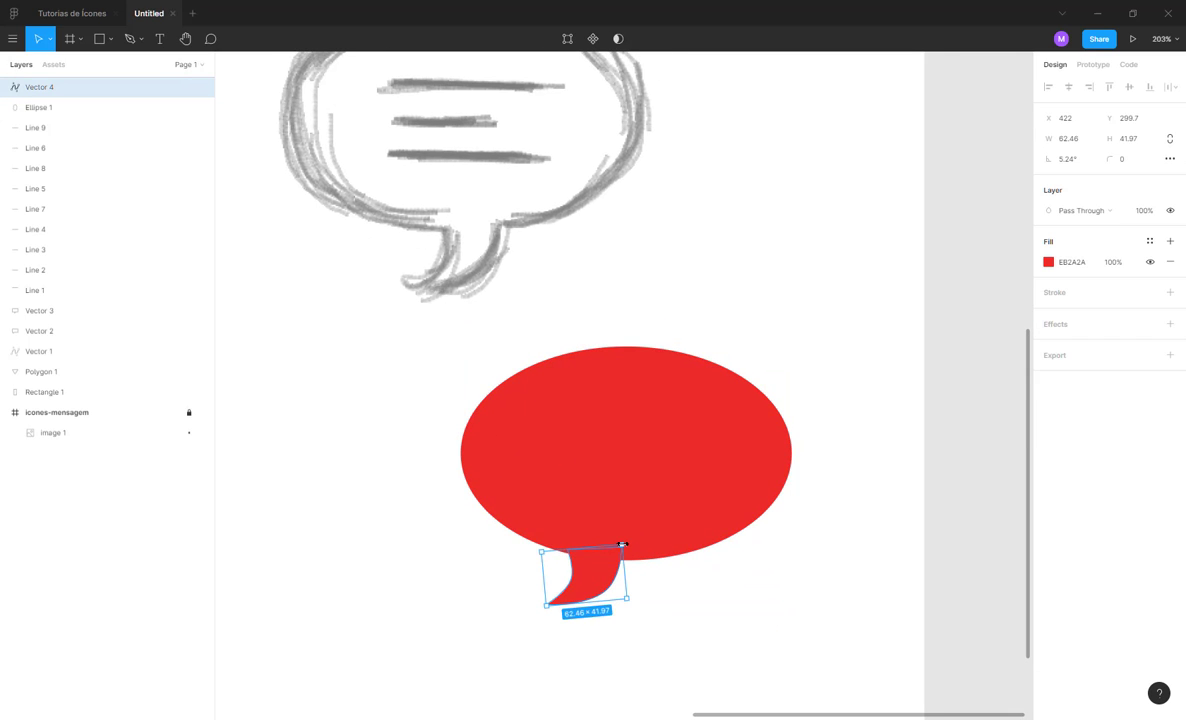
drag(623, 546, 648, 527)
click(649, 577)
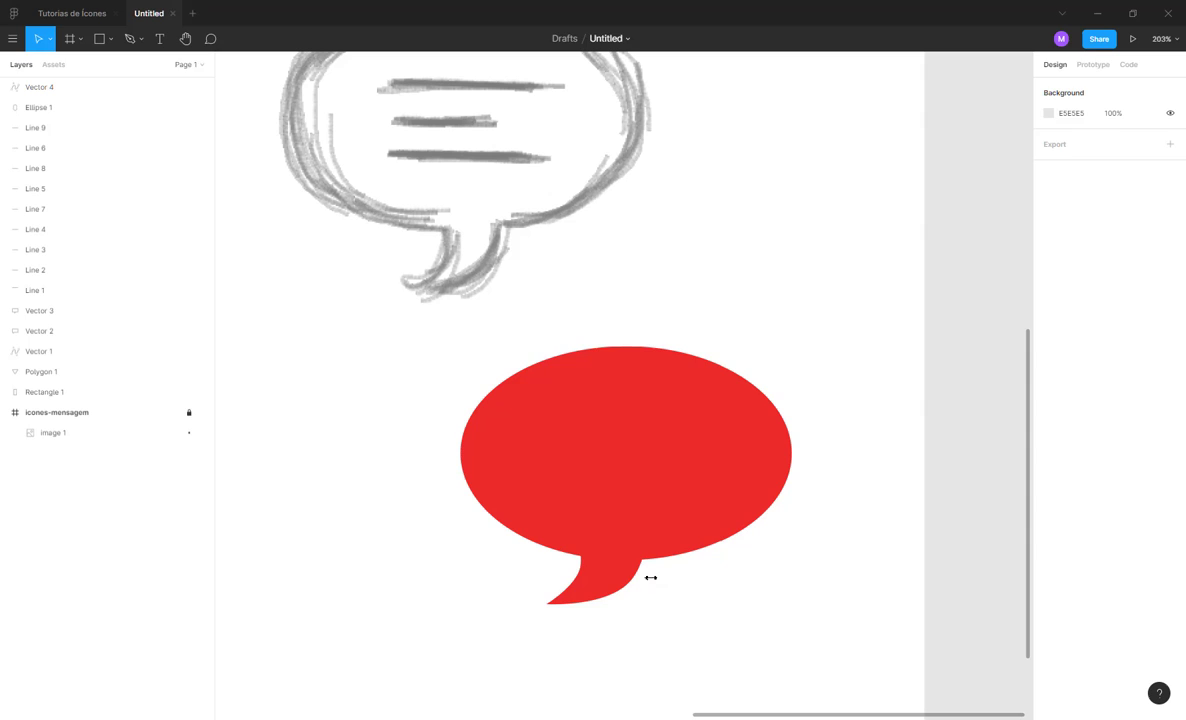
click(585, 579)
- Combine the ellipse and tail with Union Selection and move the merged bubble up and slightly right
drag(740, 636, 550, 467)
scroll(612, 159, up, 1)
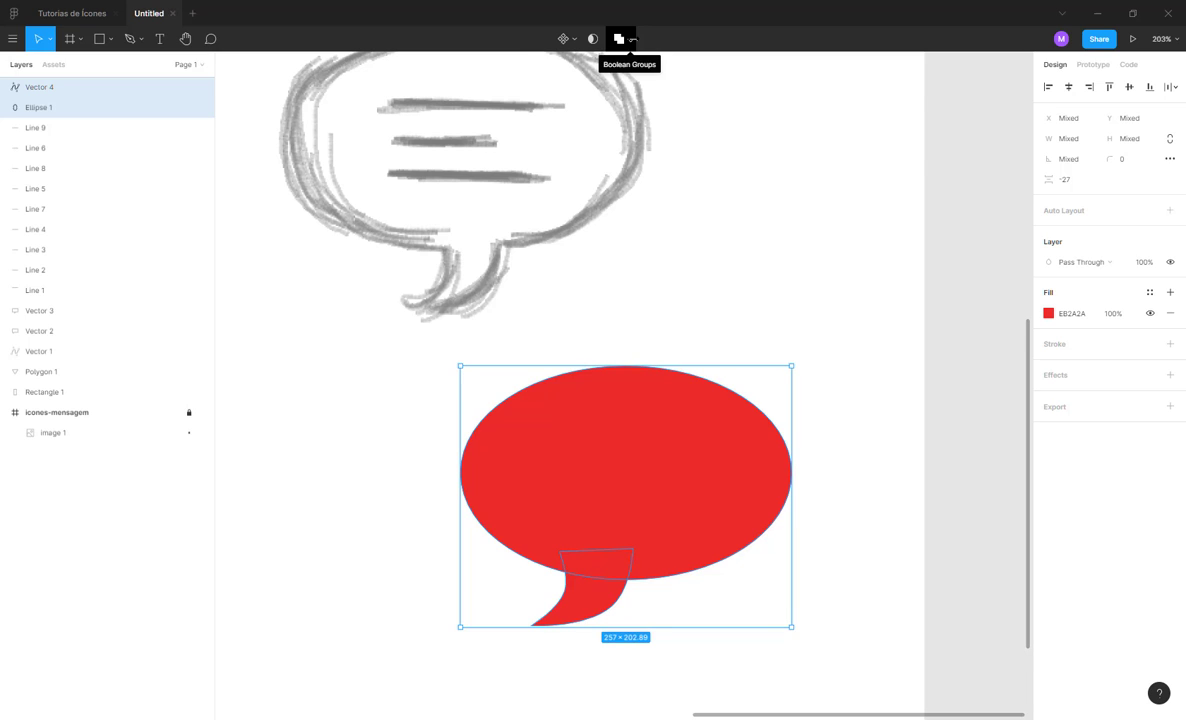
click(631, 41)
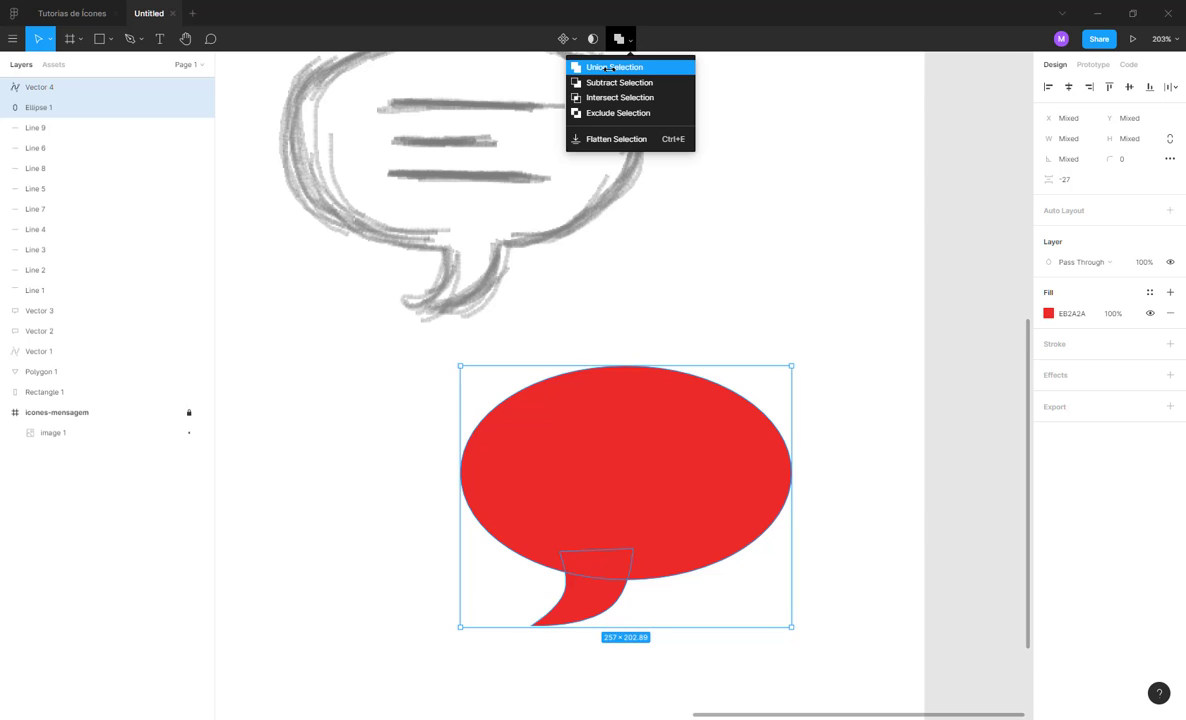
click(609, 68)
drag(636, 404, 686, 423)
- Try moving the tail left on its own inside the union
double_click(660, 434)
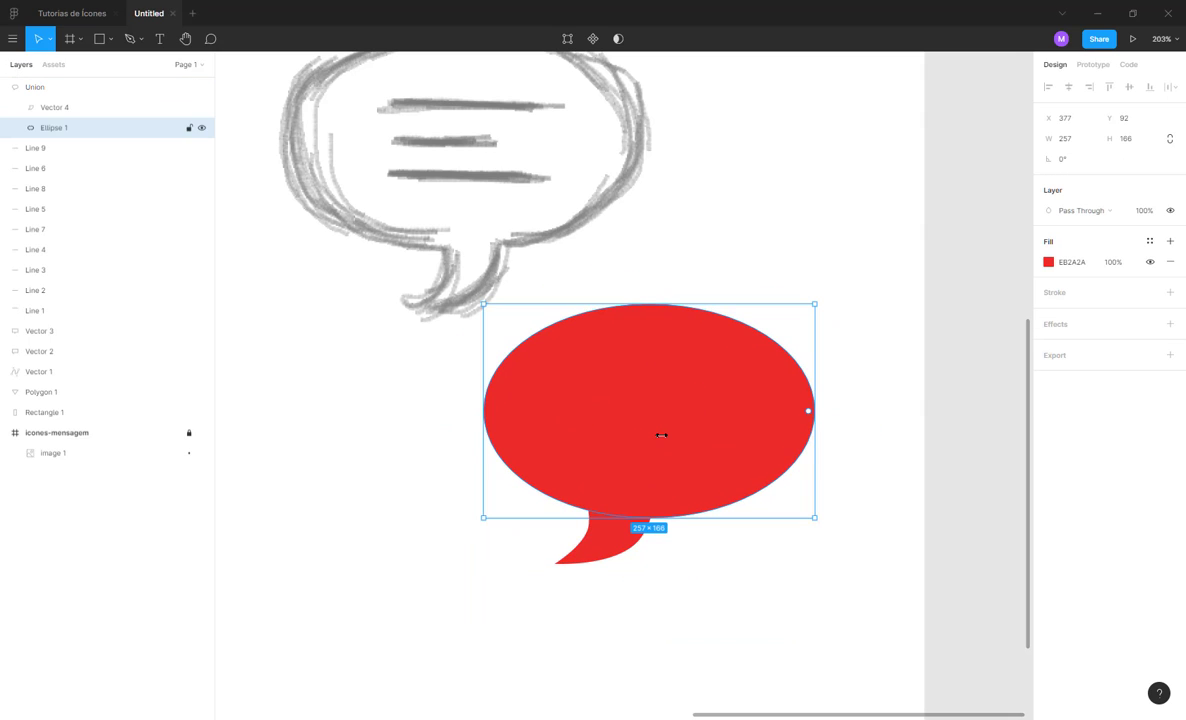
click(614, 543)
drag(614, 543, 587, 550)
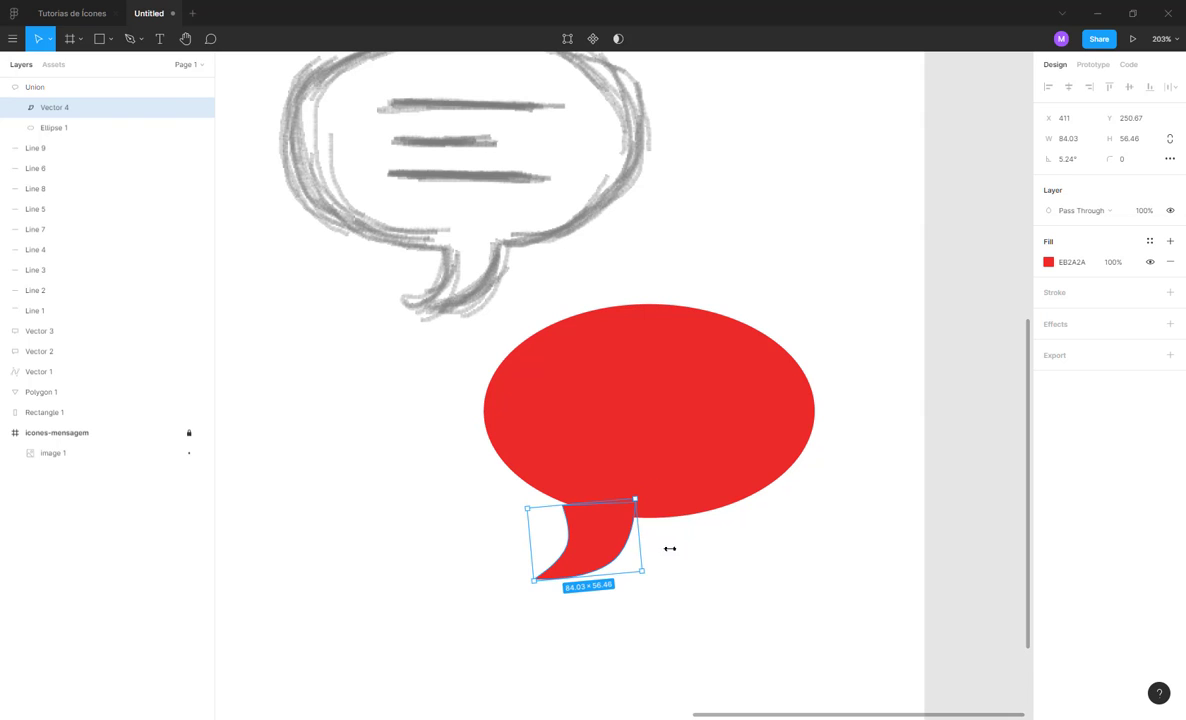
key(Escape)
key(Escape)
scroll(735, 550, down, 1)
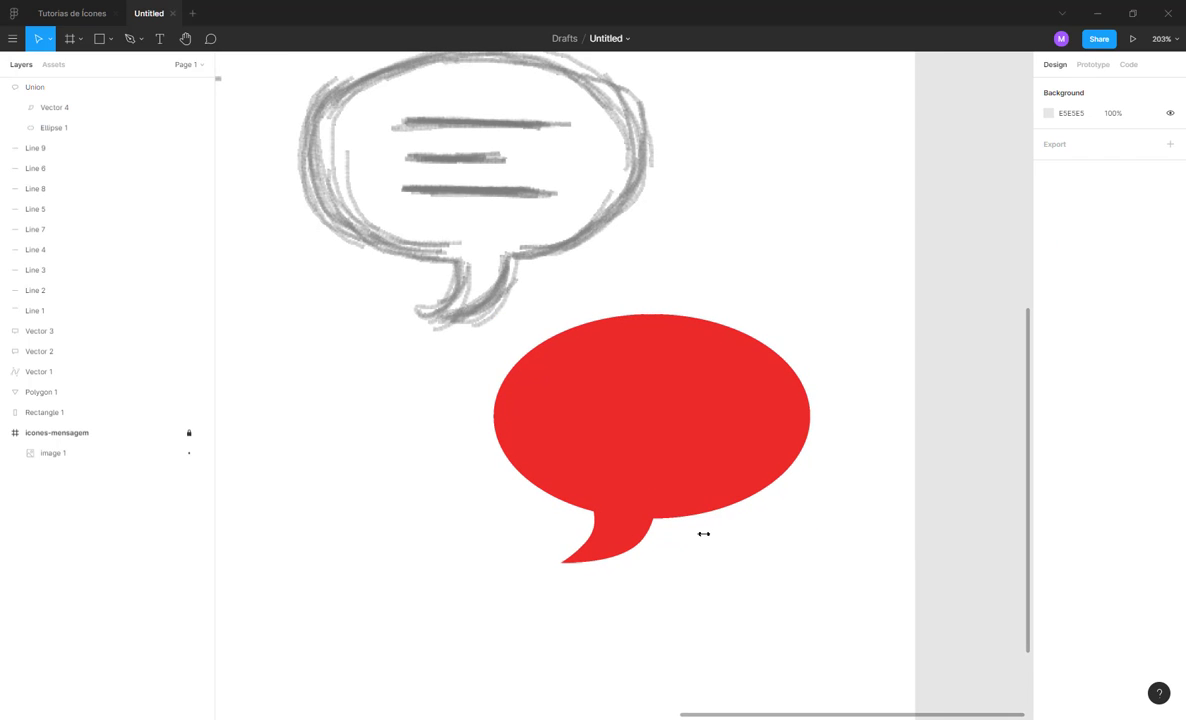
- Place a duplicate of the merged bubble below and to the right of the original and flatten the copy
click(713, 478)
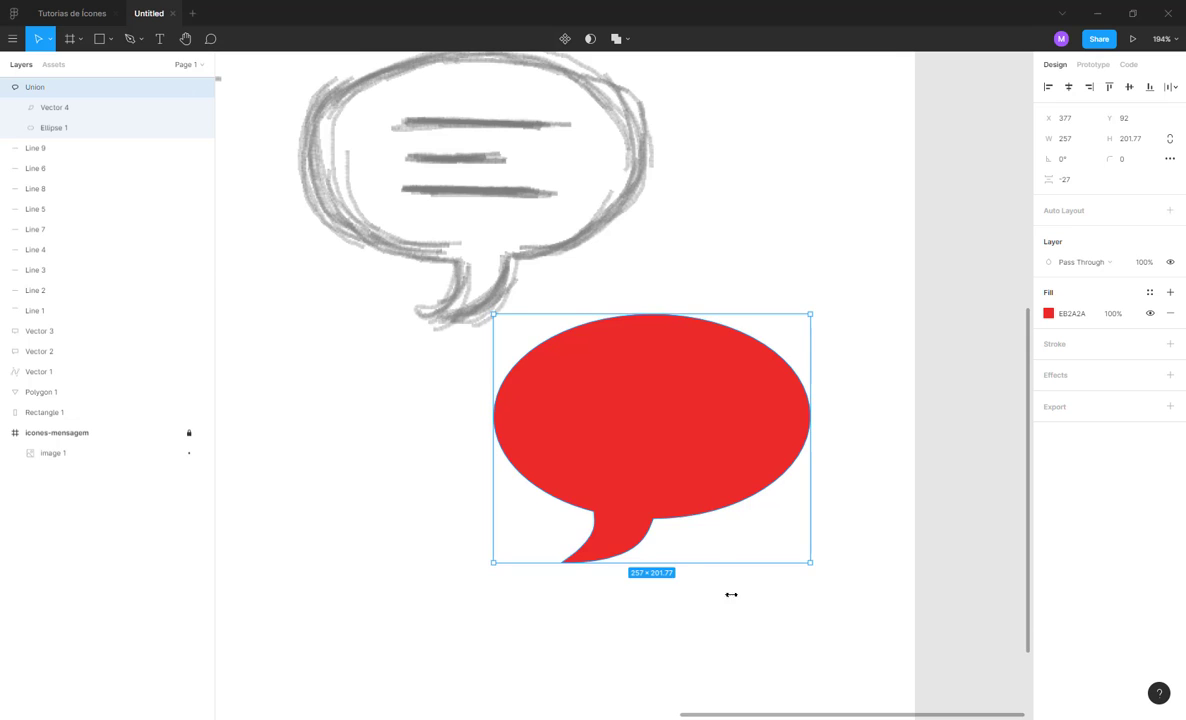
scroll(725, 487, down, 2)
mouse_move(700, 471)
mouse_down()
mouse_move(572, 355)
mouse_move(746, 552)
mouse_up()
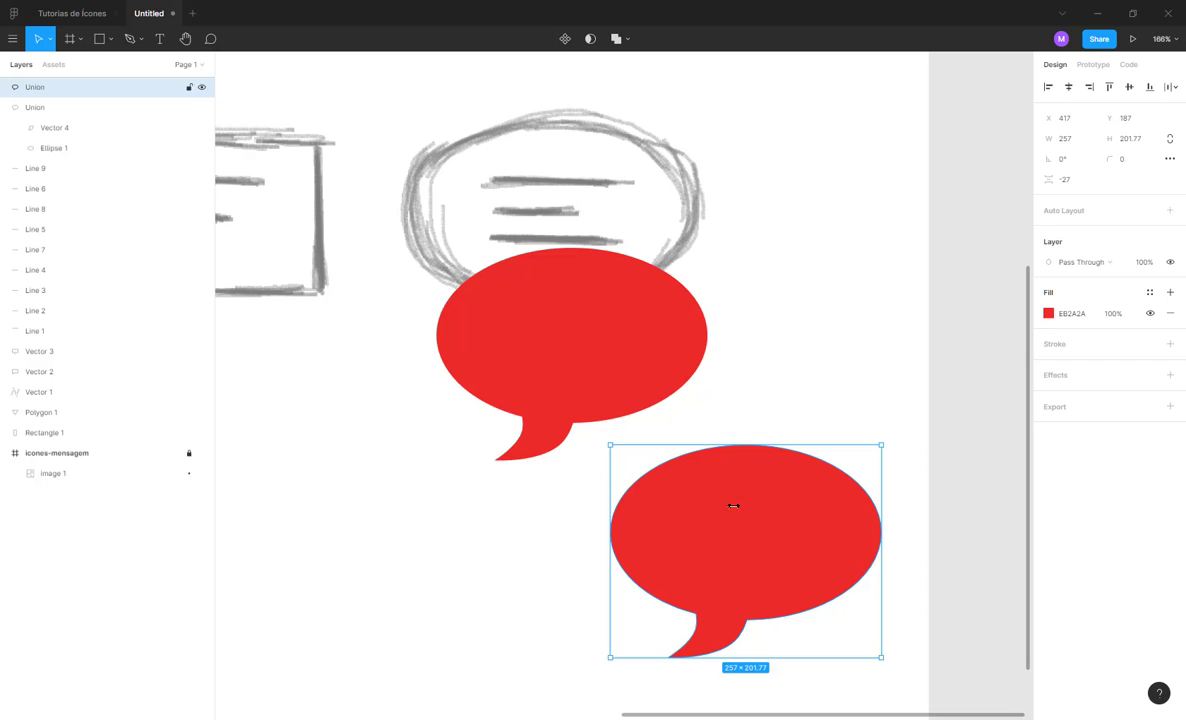
click(619, 38)
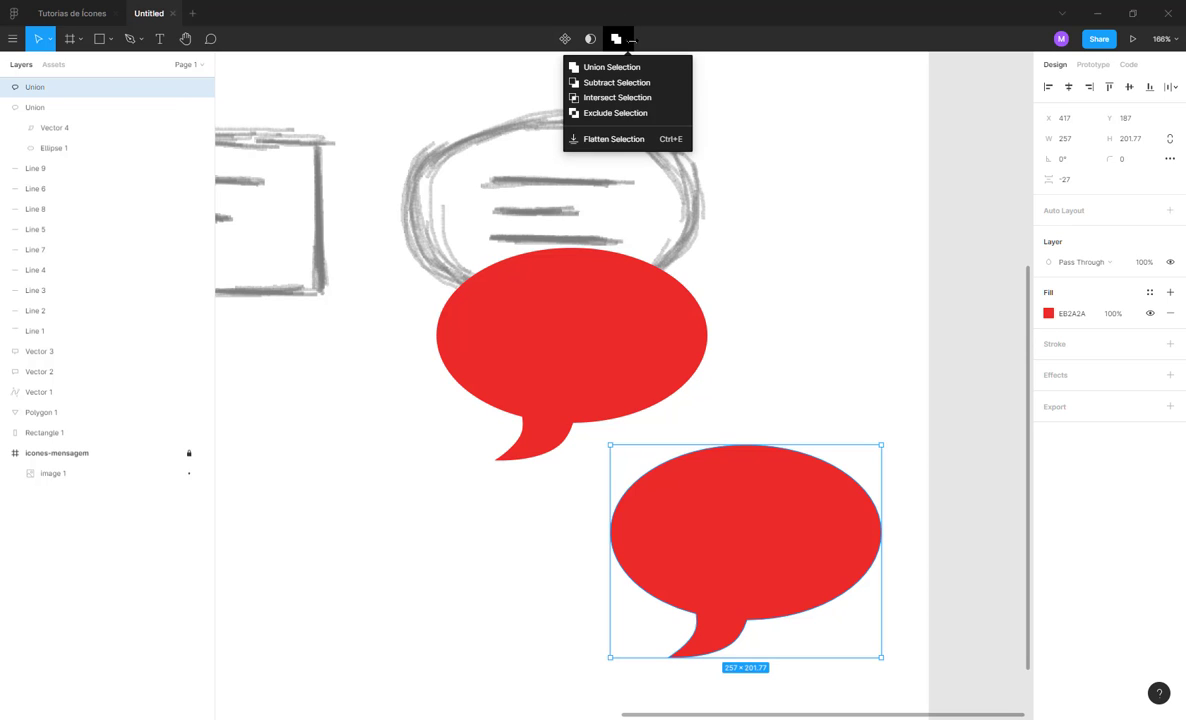
click(603, 139)
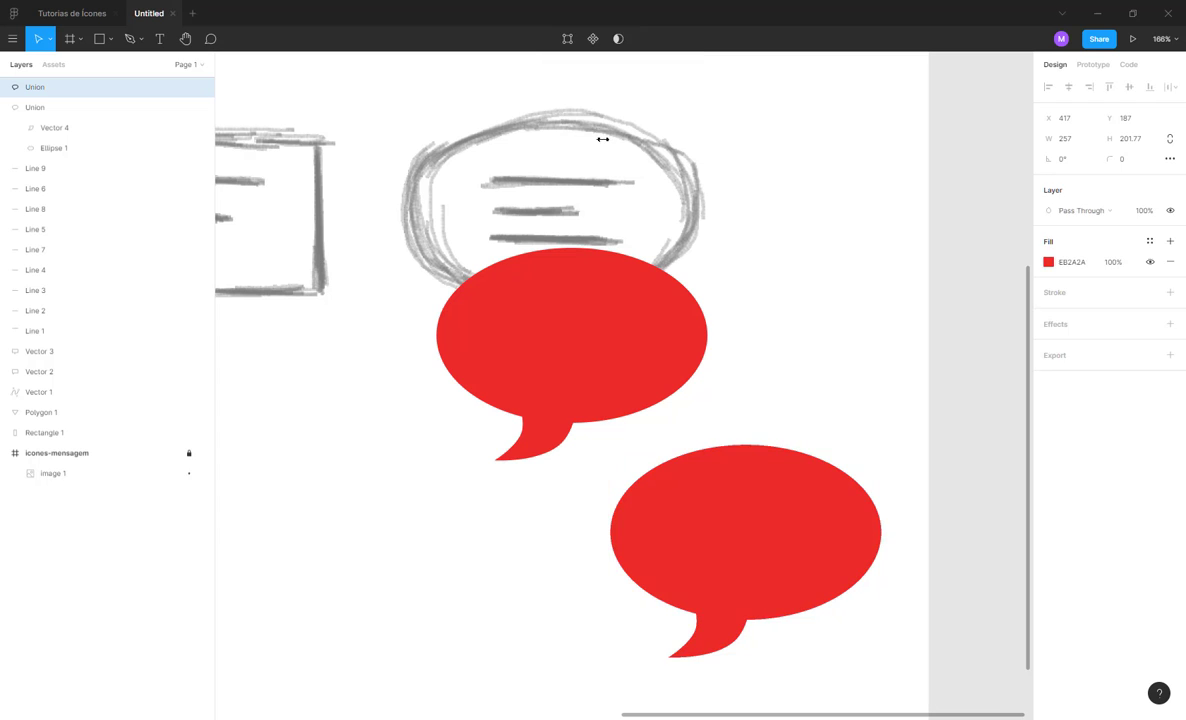
- Edit the flattened copy's points and delete the middle anchor on the tail's outer curve
double_click(715, 585)
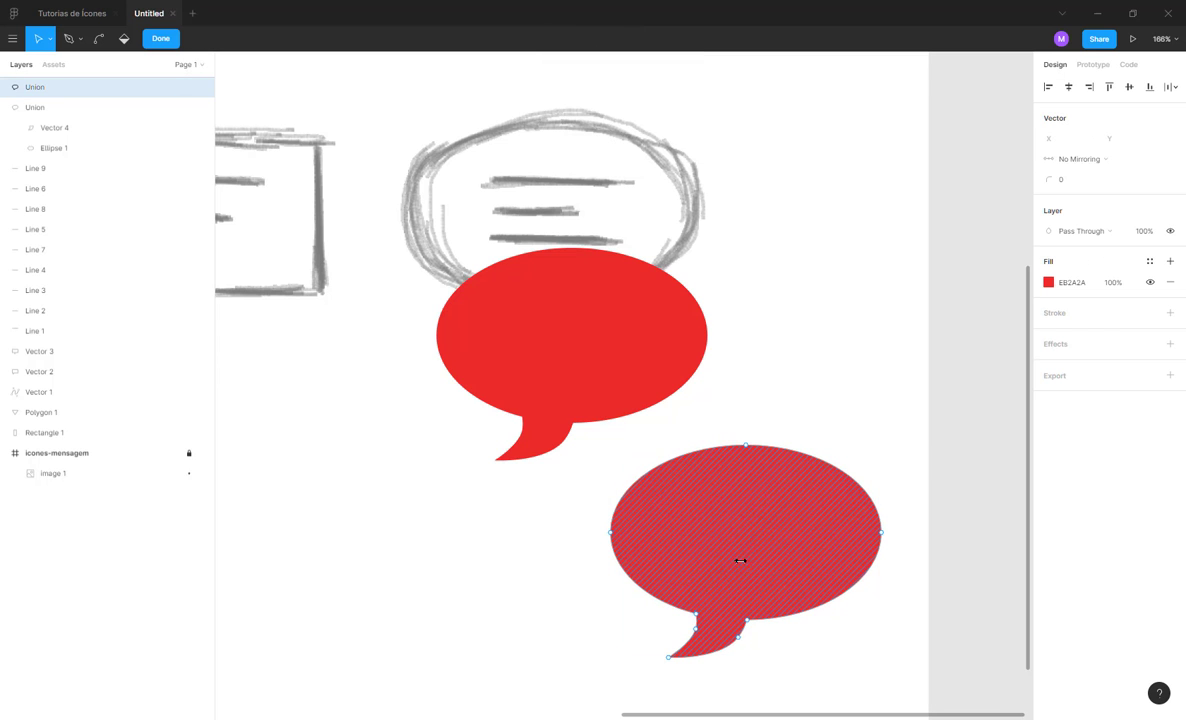
scroll(670, 432, up, 10)
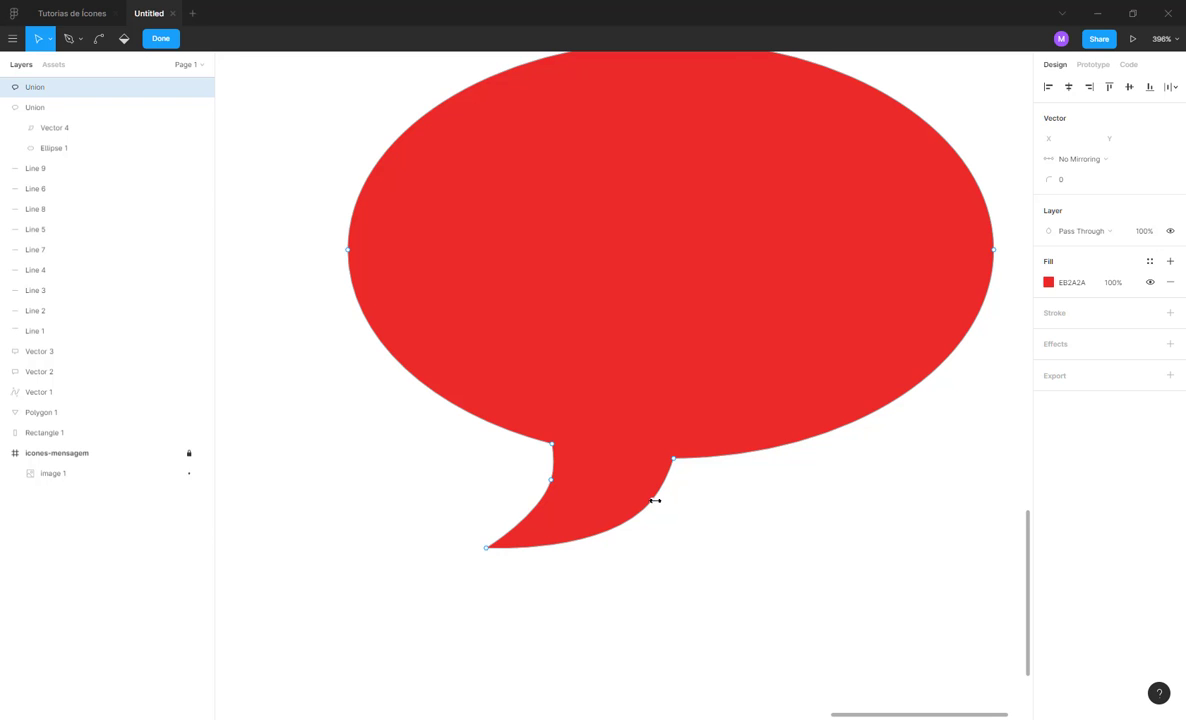
click(672, 458)
scroll(625, 461, right, 1)
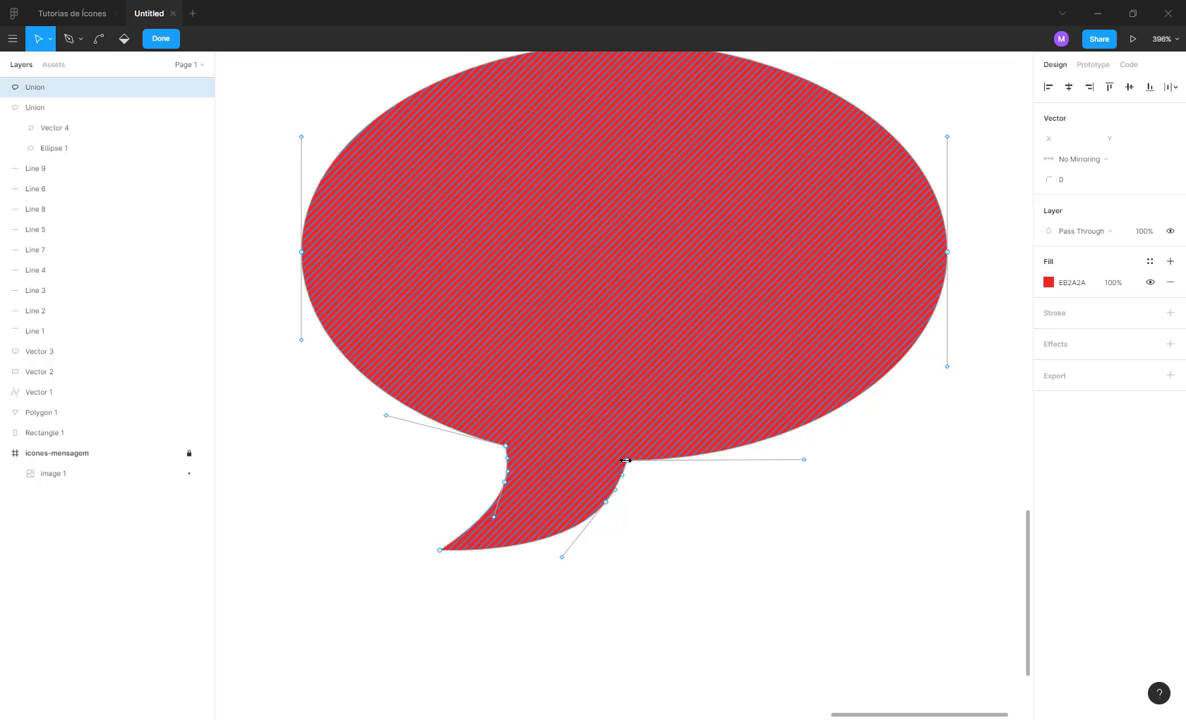
scroll(625, 460, left, 1)
click(659, 535)
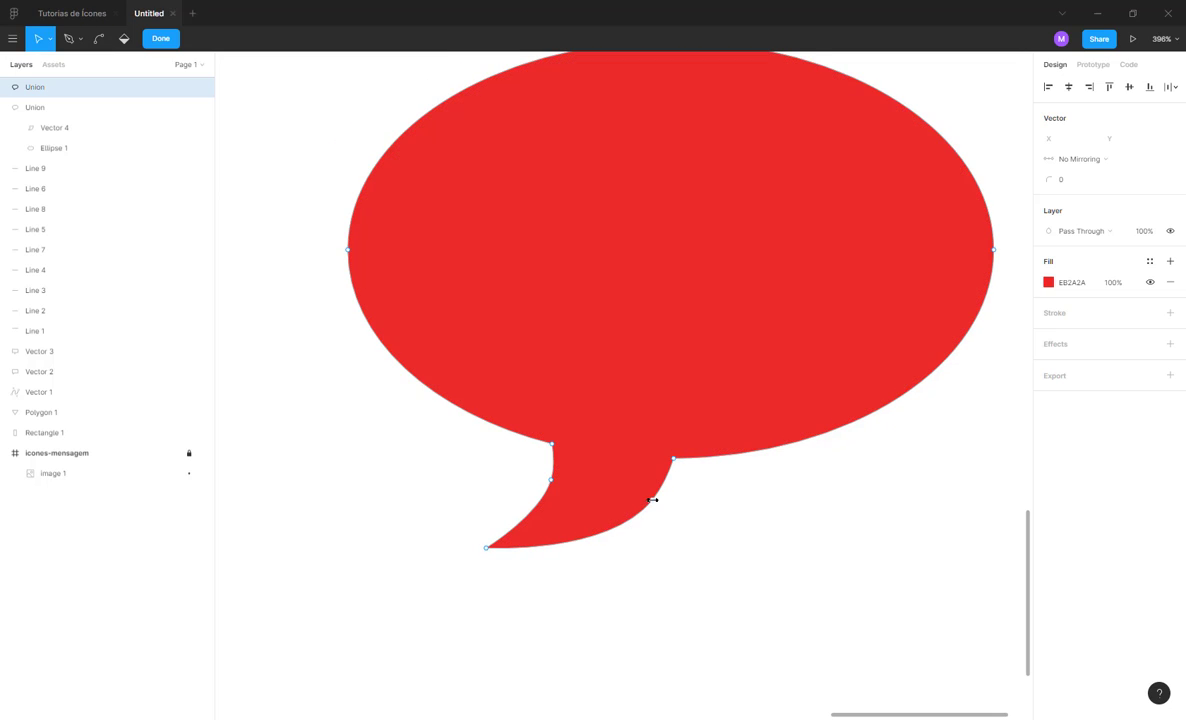
click(652, 499)
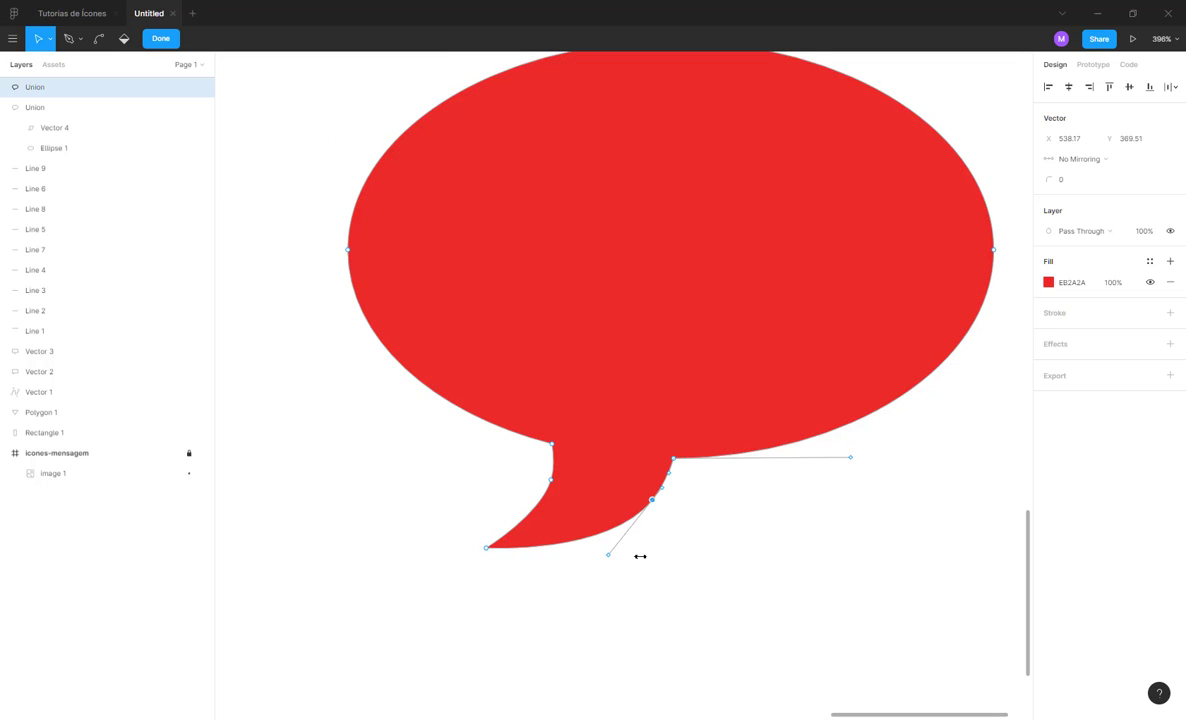
click(670, 521)
click(653, 499)
key(Delete)
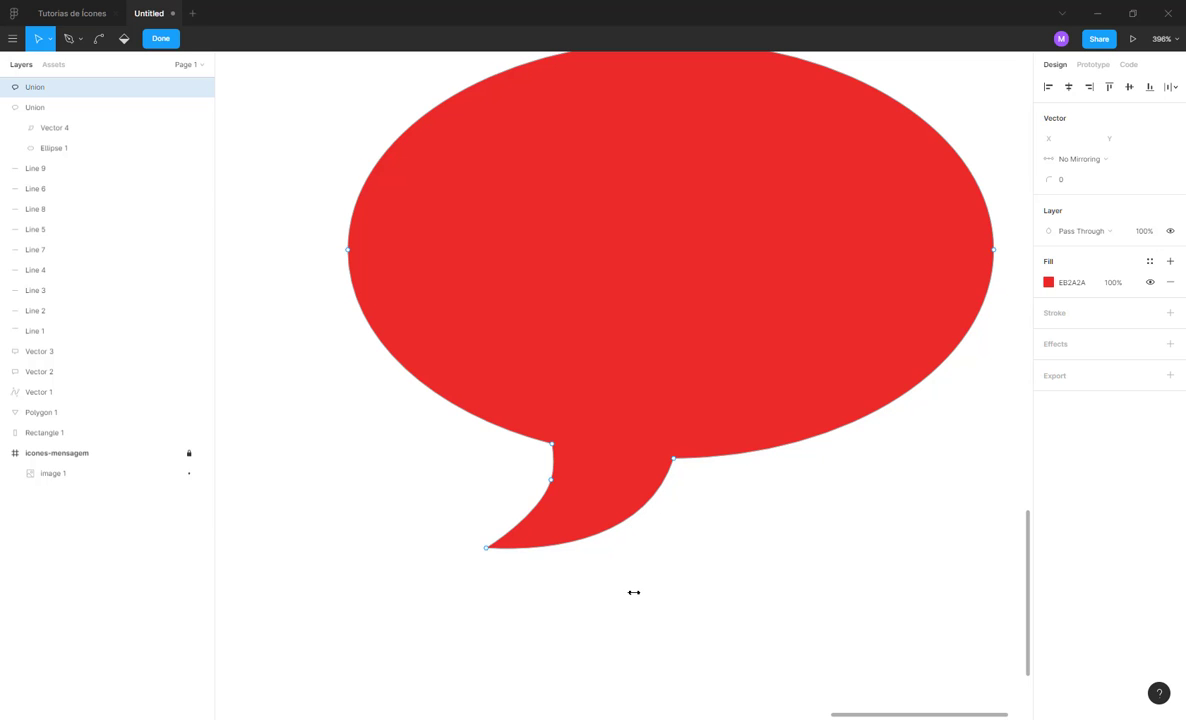
- Delete the middle anchor on the tail's inner curve and leave point editing
click(551, 479)
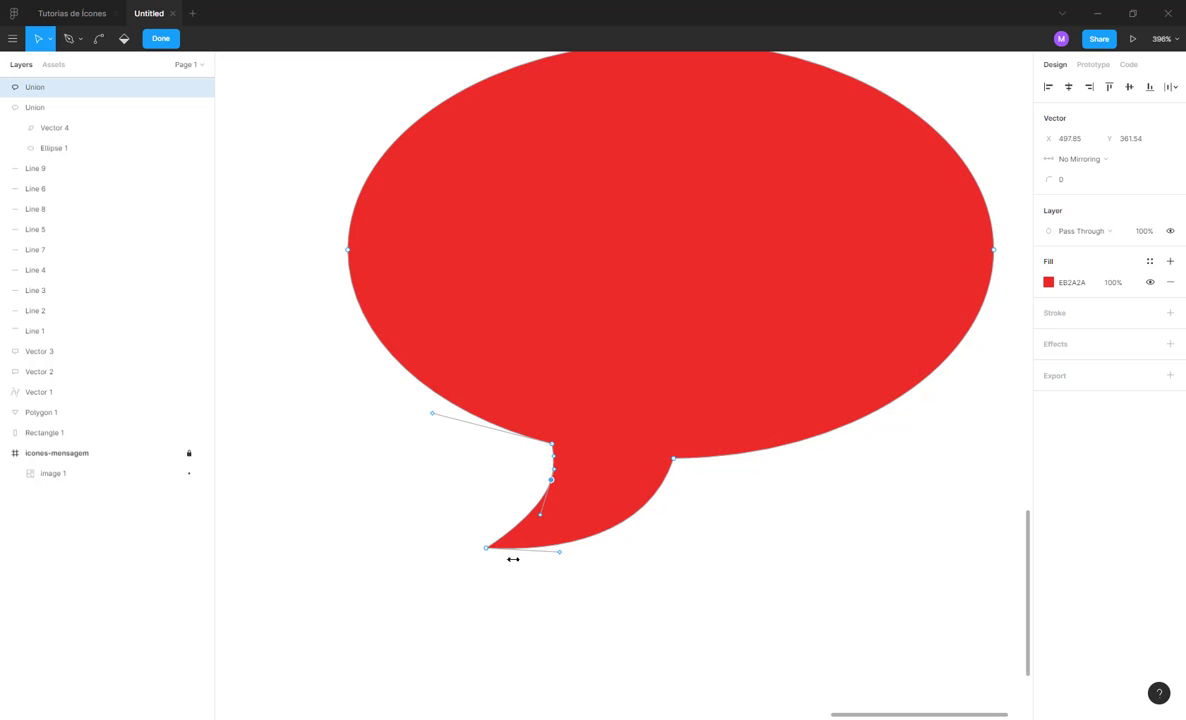
key(Delete)
click(782, 506)
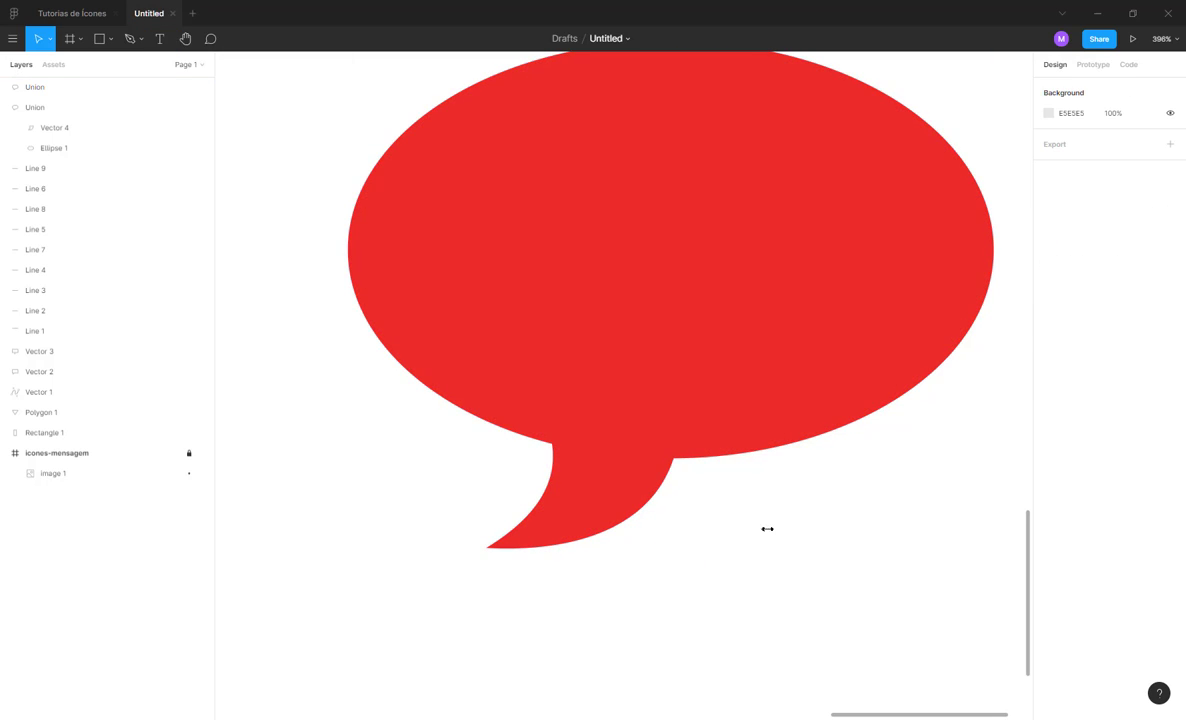
scroll(746, 540, down, 5)
scroll(747, 540, down, 2)
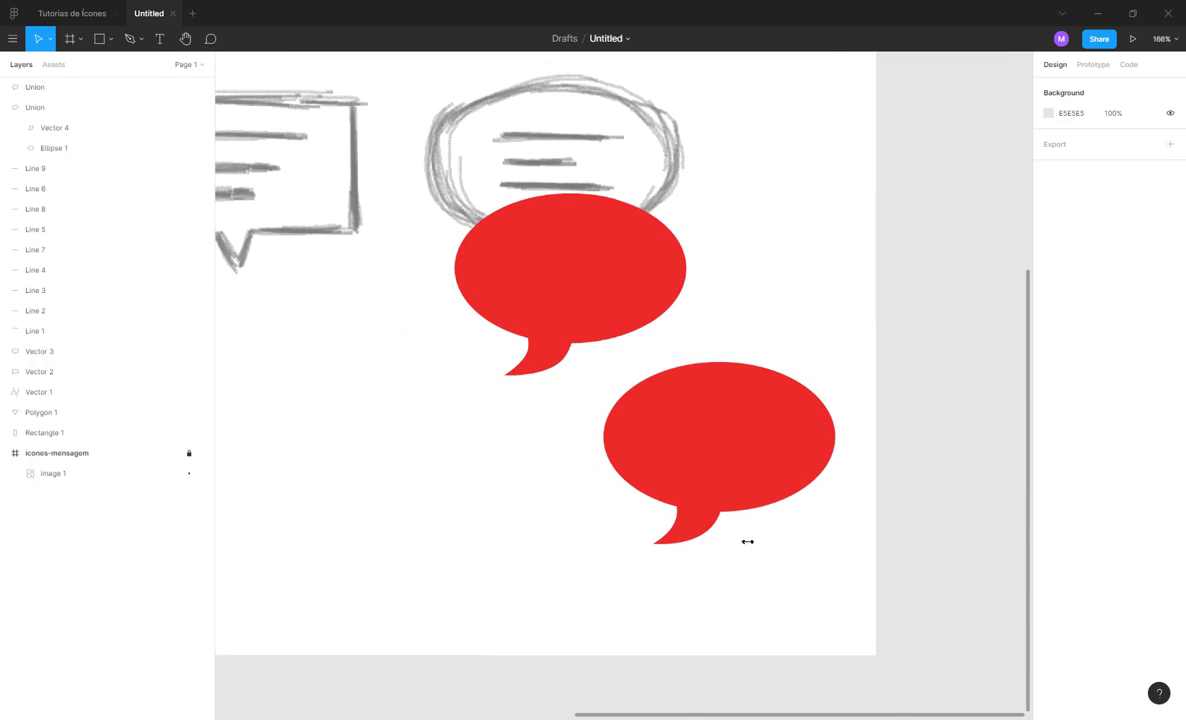
- Select the tail inside the original, unflattened union and try shifting it down and left
click(564, 311)
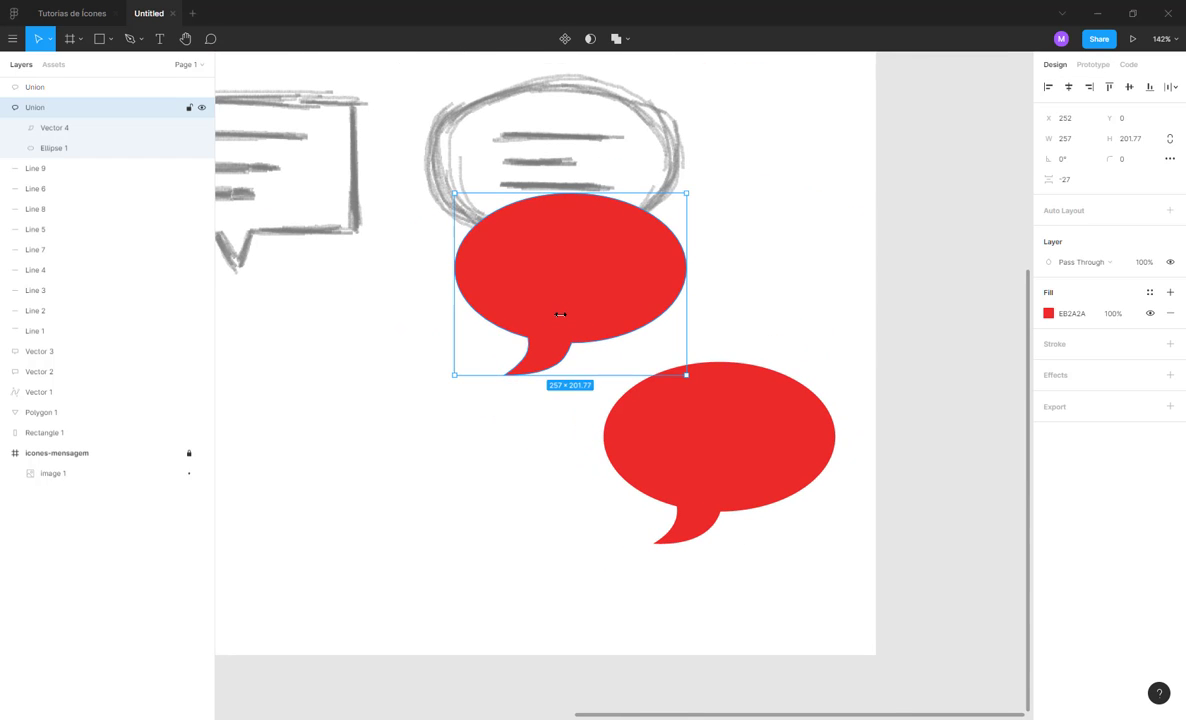
double_click(553, 323)
click(525, 362)
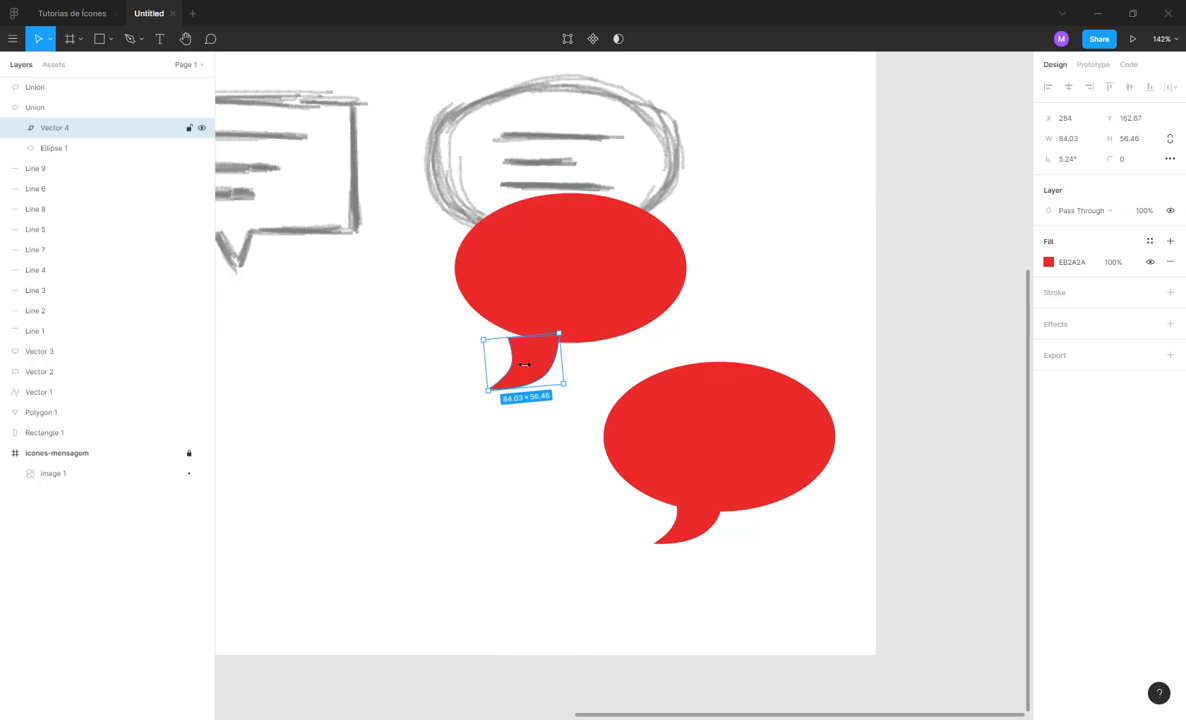
click(503, 401)
scroll(516, 400, down, 5)
scroll(517, 400, down, 1)
scroll(577, 455, left, 3)
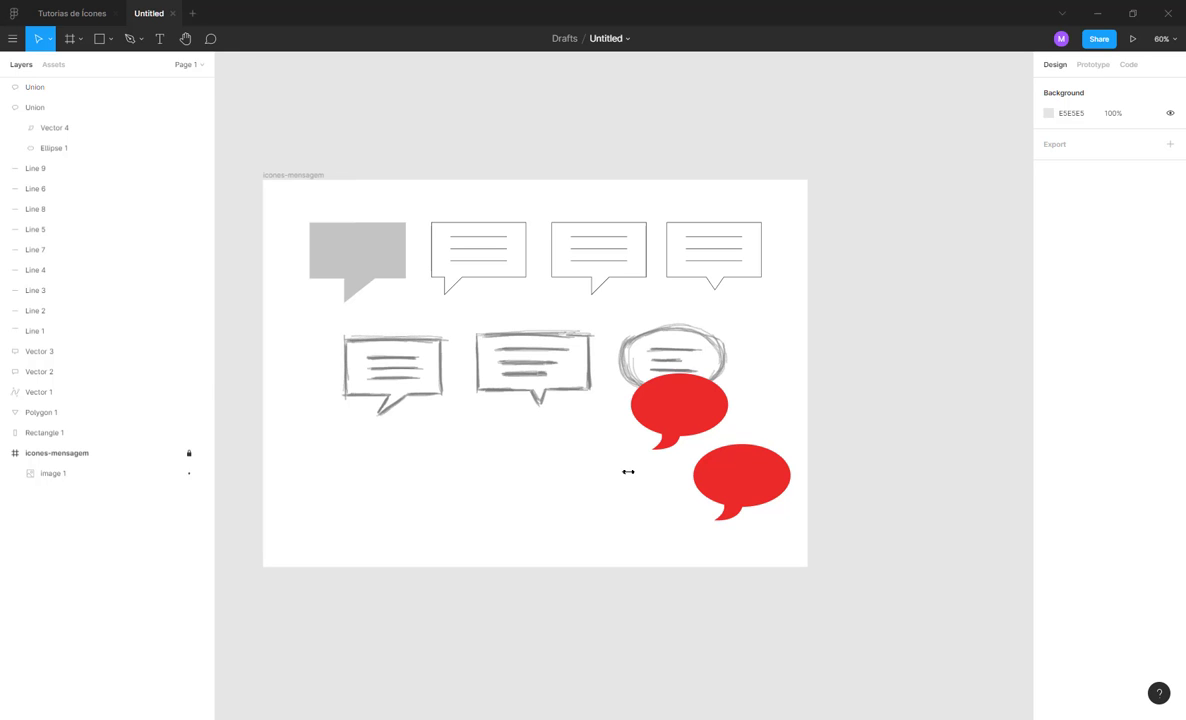
scroll(667, 452, up, 1)
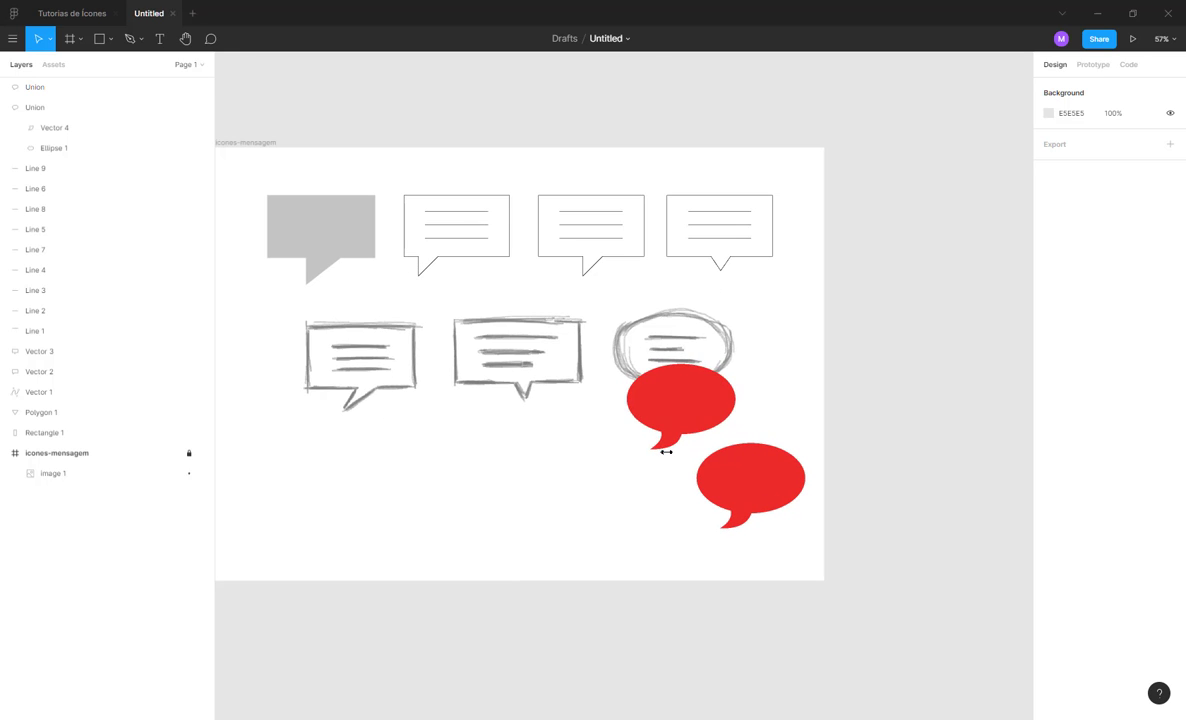
click(665, 412)
key(Escape)
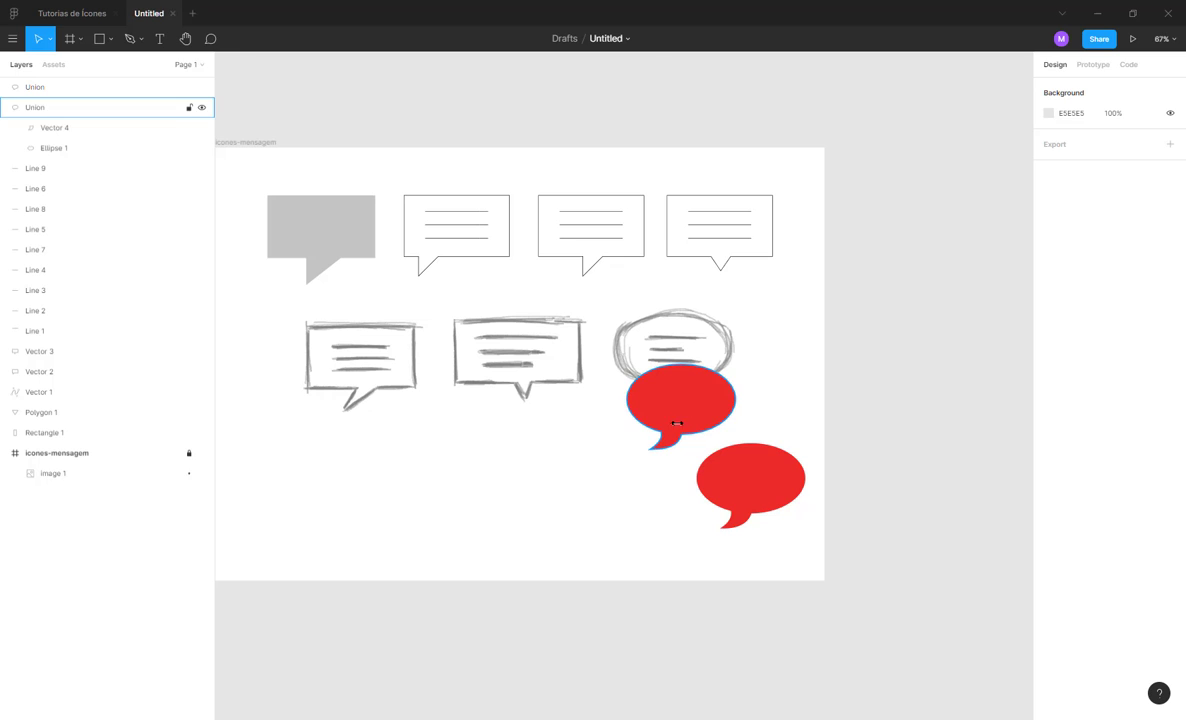
click(671, 432)
key(Escape)
scroll(543, 440, left, 3)
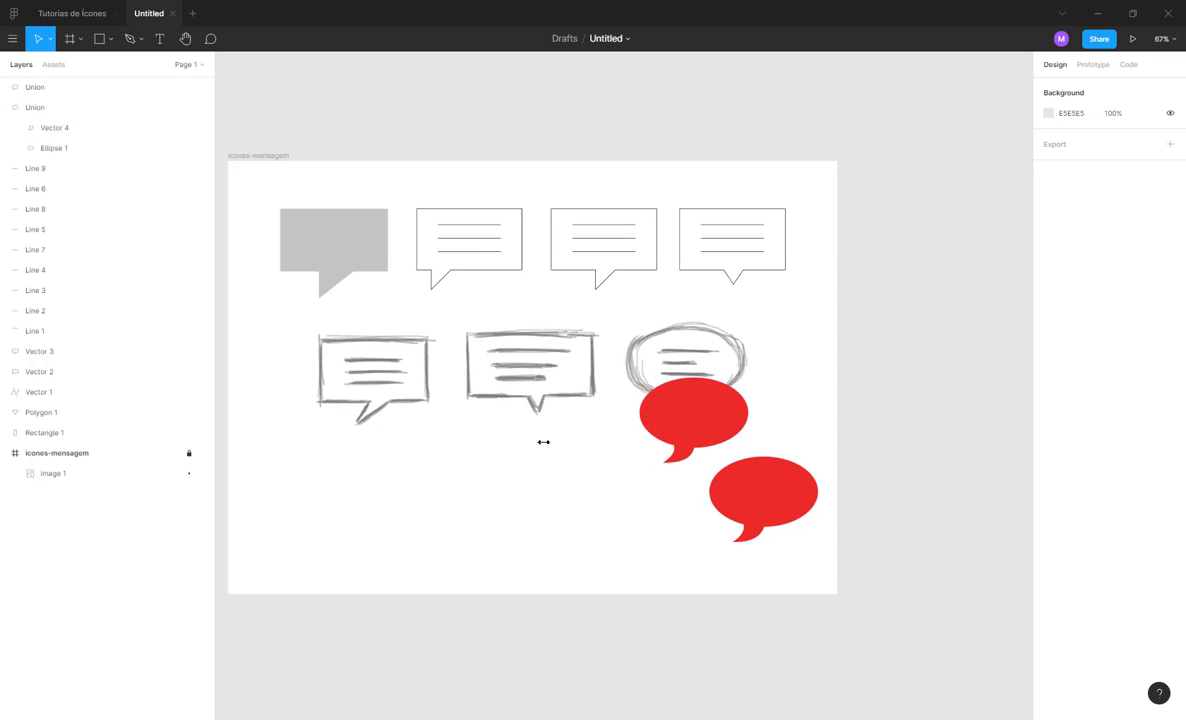
scroll(548, 430, down, 1)
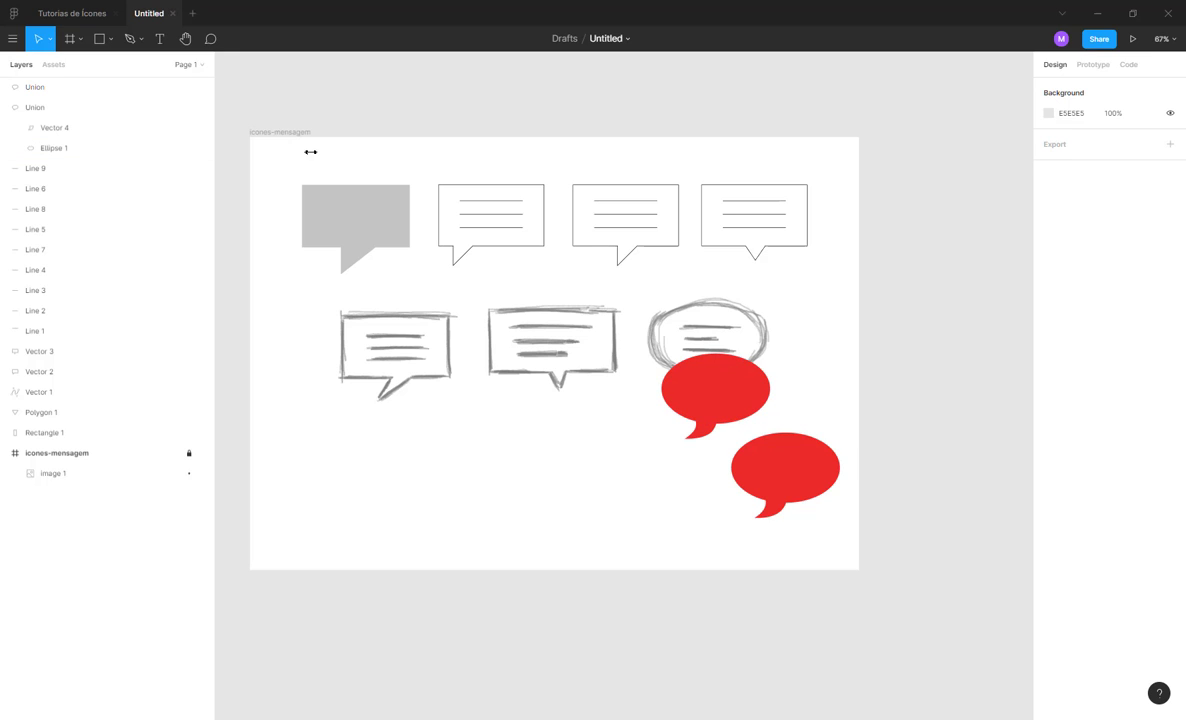
- Move the sketch image out of the icones-mensagem frame to the area above it, and keep the frame locked
click(274, 131)
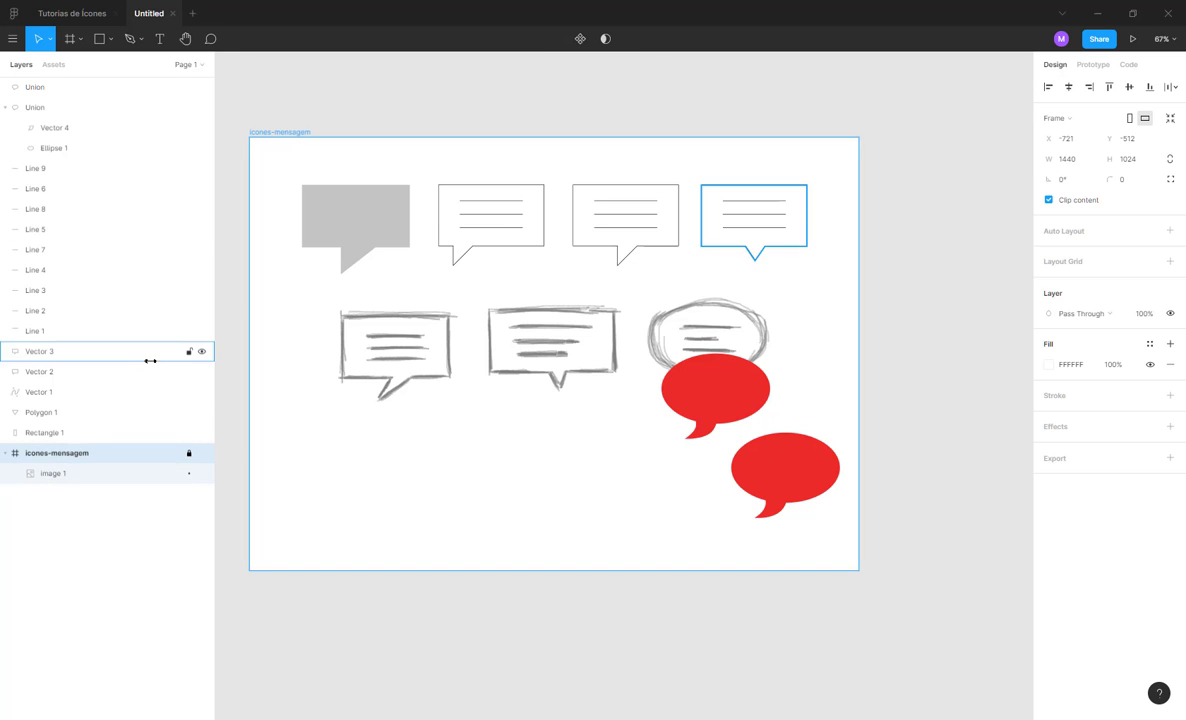
click(460, 452)
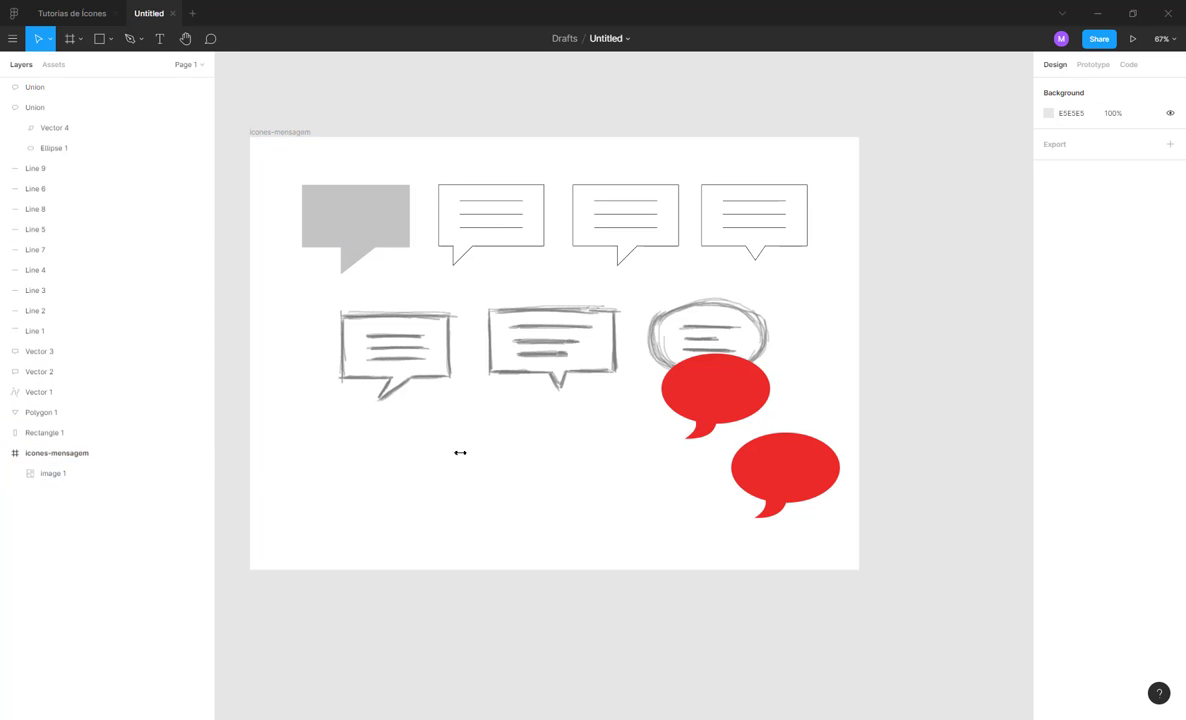
scroll(460, 452, up, 3)
mouse_move(442, 495)
mouse_down()
mouse_move(410, 500)
mouse_move(407, 161)
mouse_move(407, 179)
mouse_up()
click(246, 277)
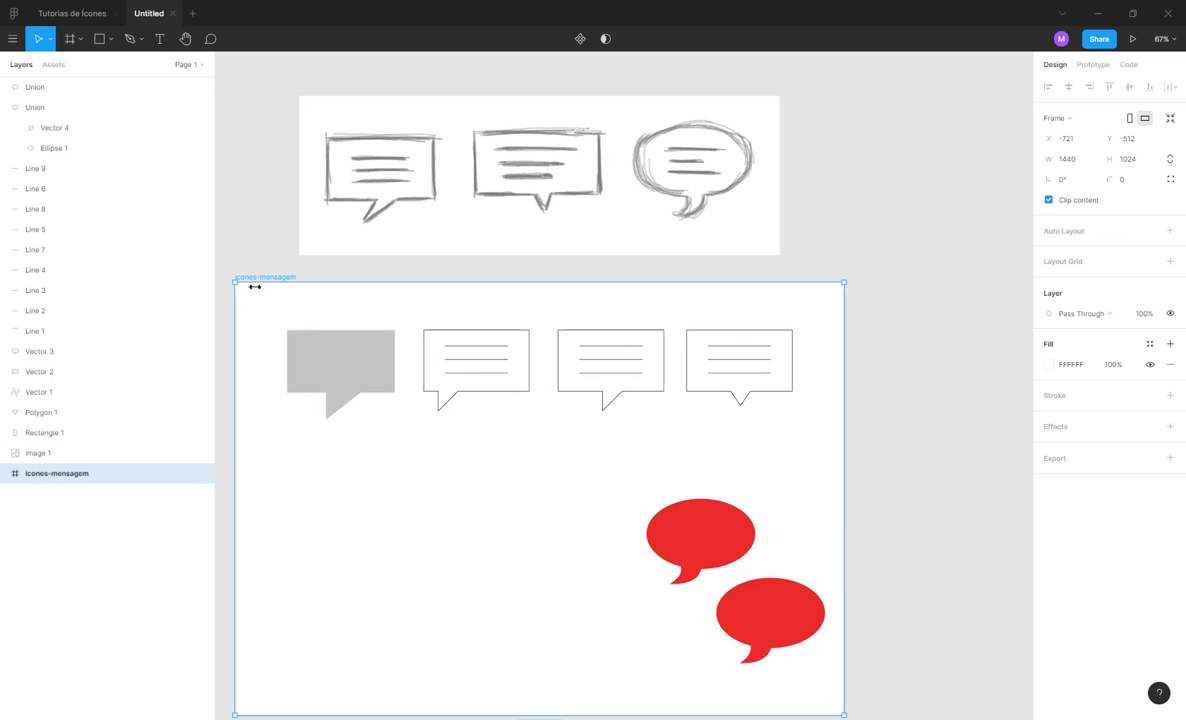
click(189, 473)
click(506, 461)
- Delete the grey bubble's rectangle and triangle as well as the original, unflattened red bubble
scroll(426, 410, left, 2)
click(403, 397)
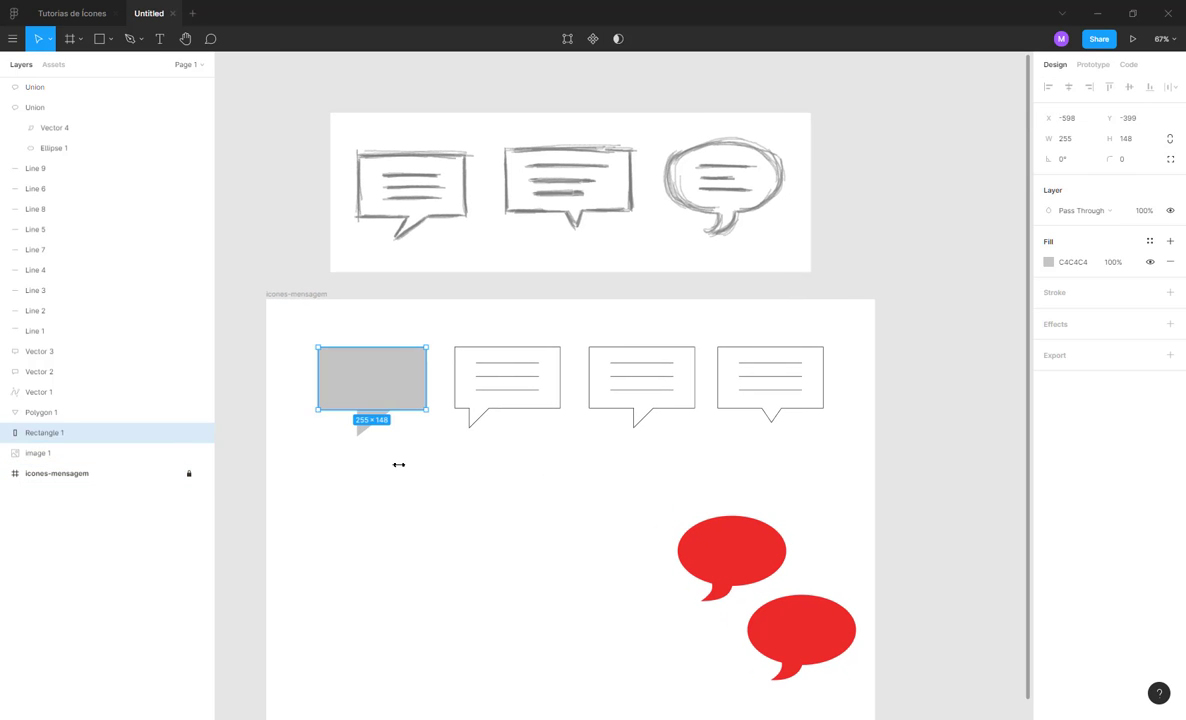
drag(399, 464, 355, 384)
key(Delete)
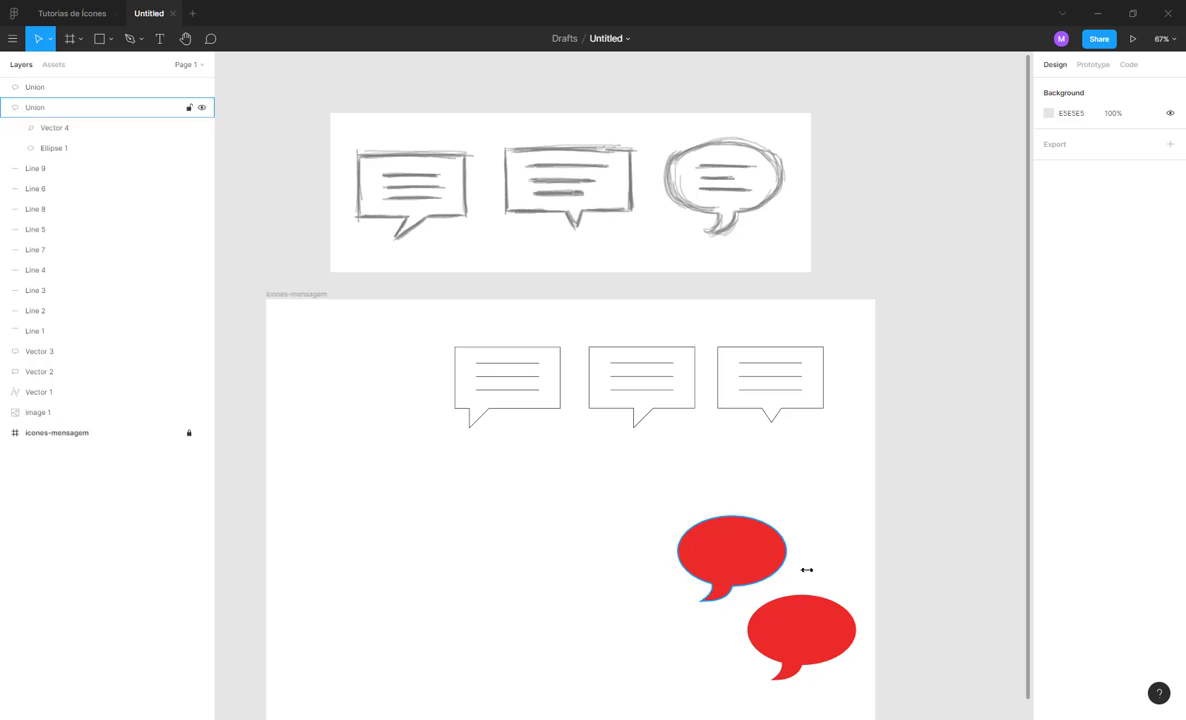
drag(652, 458, 600, 552)
key(Delete)
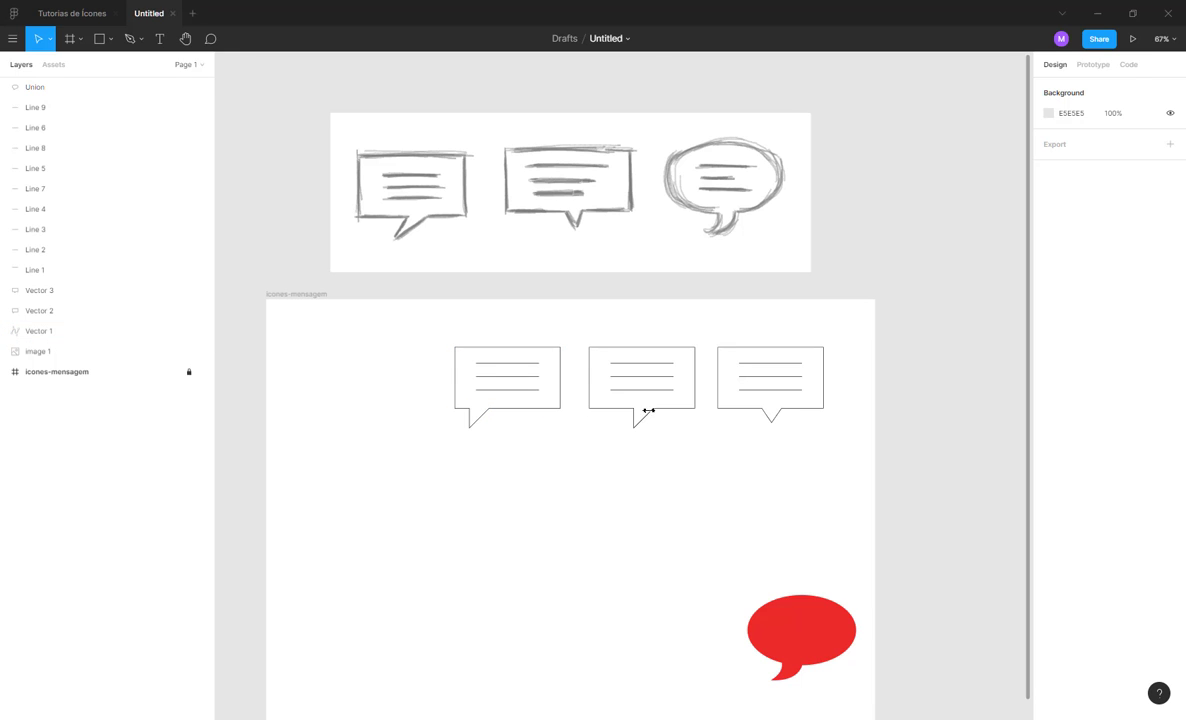
- Shift the three outlined rectangular bubbles left and place the red oval bubble at the end of their row
drag(418, 326, 864, 466)
drag(669, 390, 509, 407)
click(725, 532)
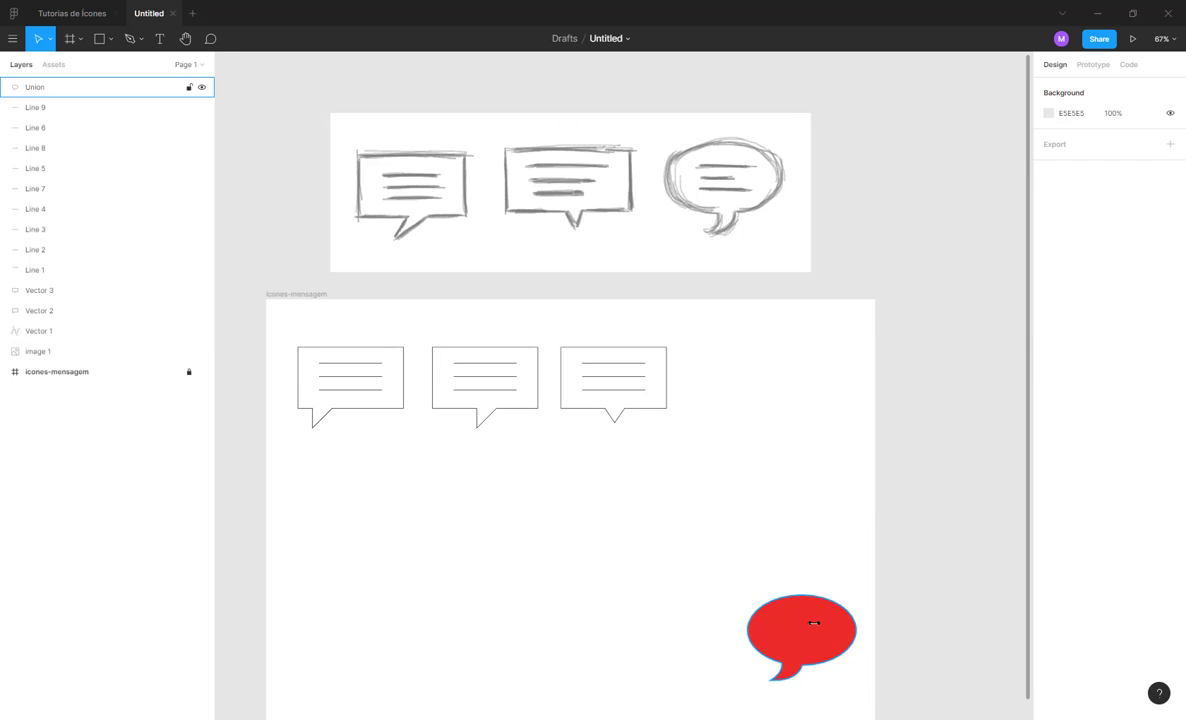
drag(813, 623, 767, 373)
- Give the oval bubble a black stroke and remove its red fill
scroll(767, 373, up, 3)
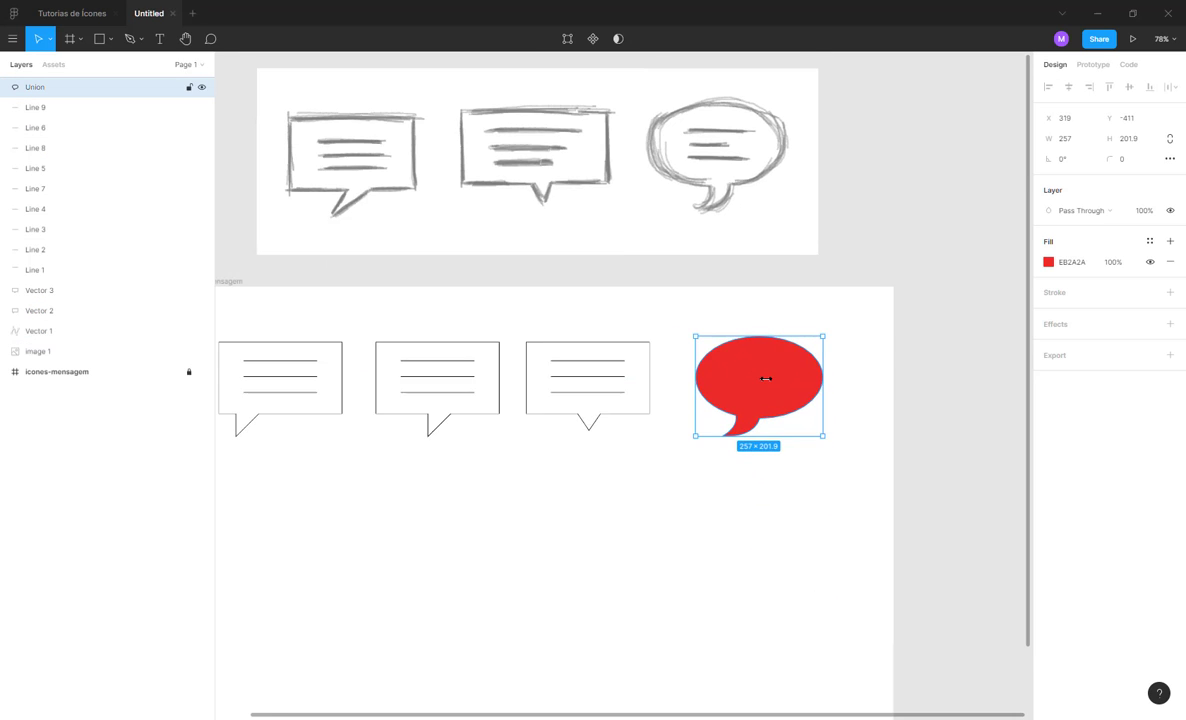
click(1086, 294)
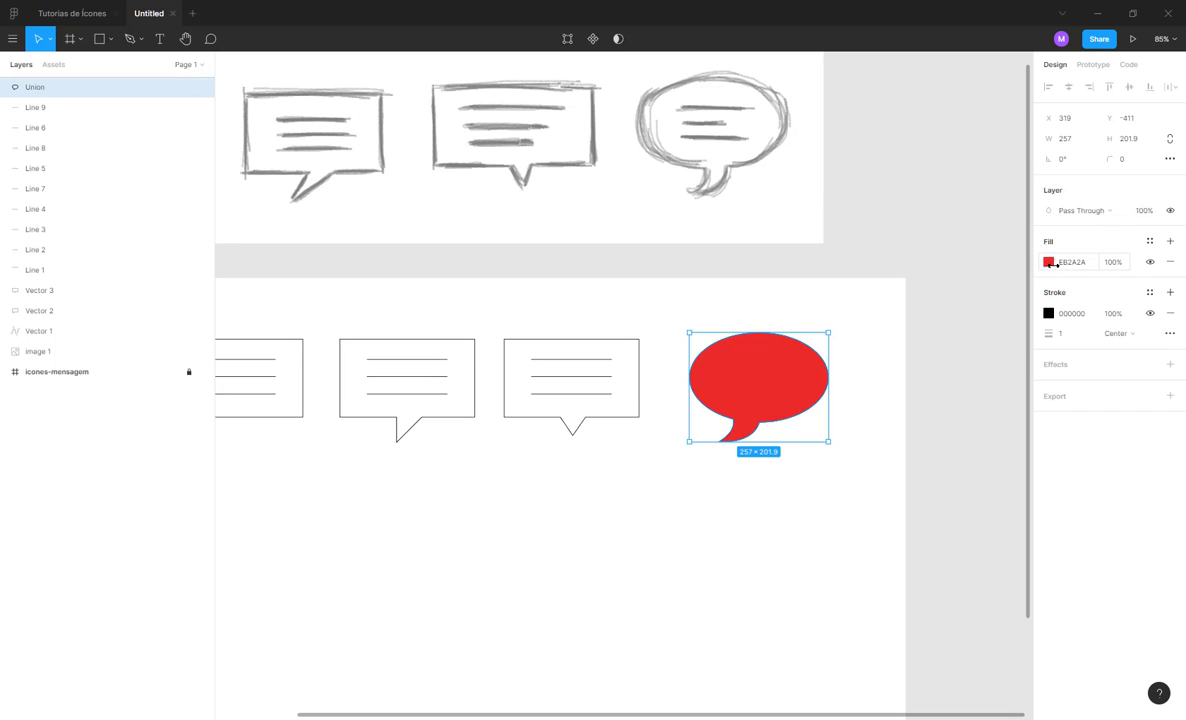
click(1170, 261)
click(938, 383)
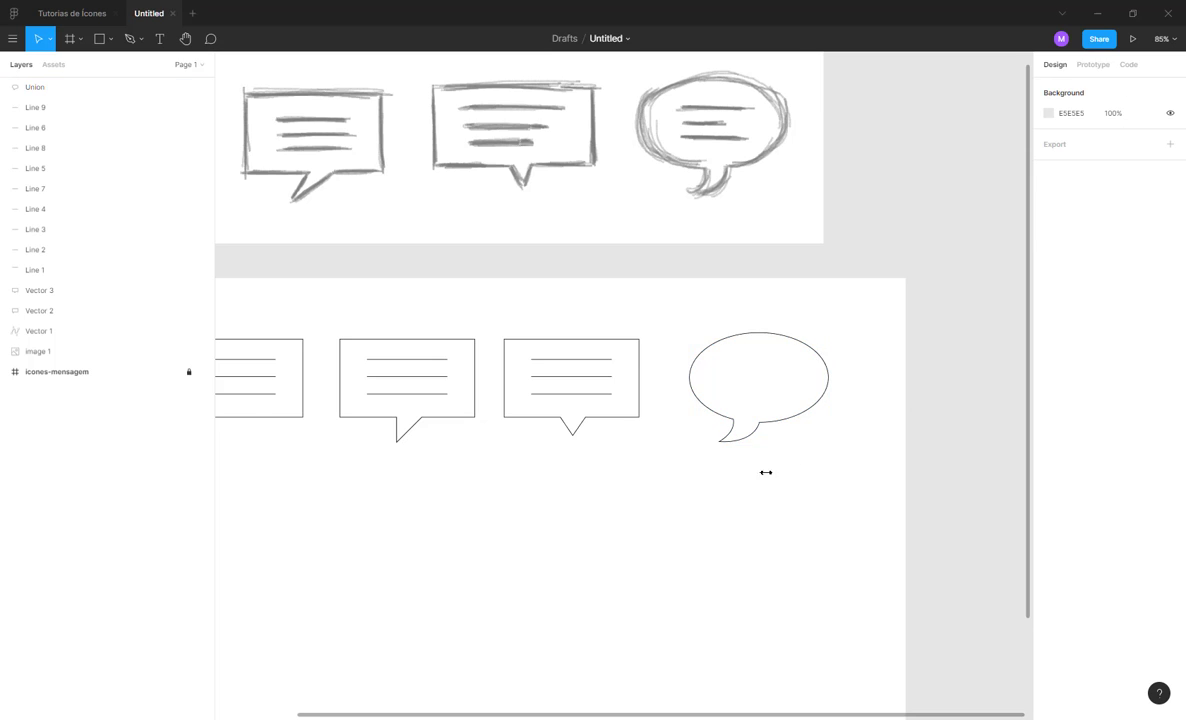
- Set the stroke thickness of all four bubbles and their inner lines to 4
scroll(765, 471, left, 2)
drag(912, 506, 283, 346)
click(1055, 313)
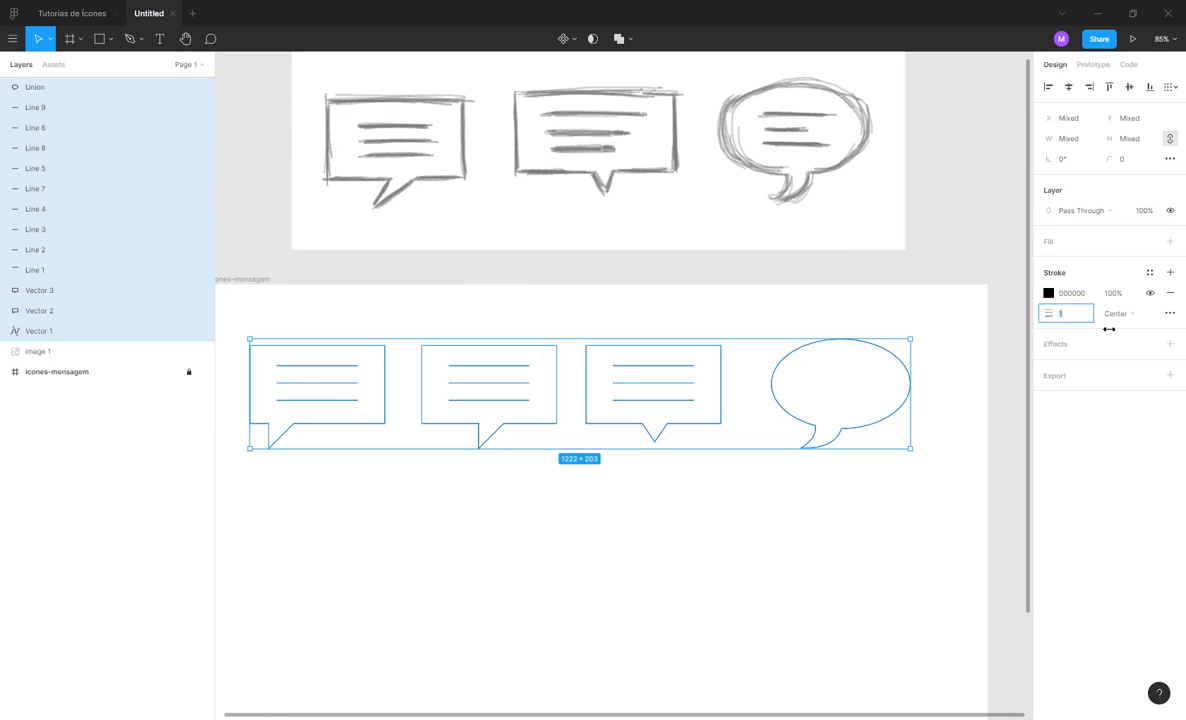
key(Up)
key(Up)
key(Up)
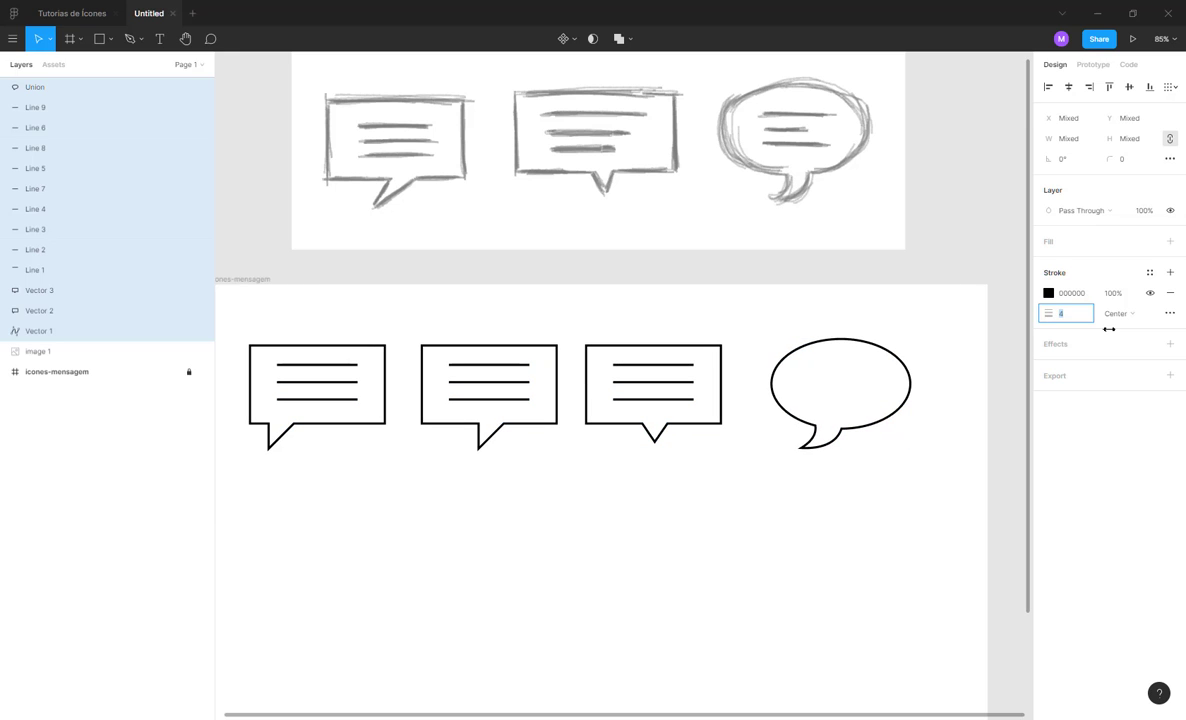
click(642, 481)
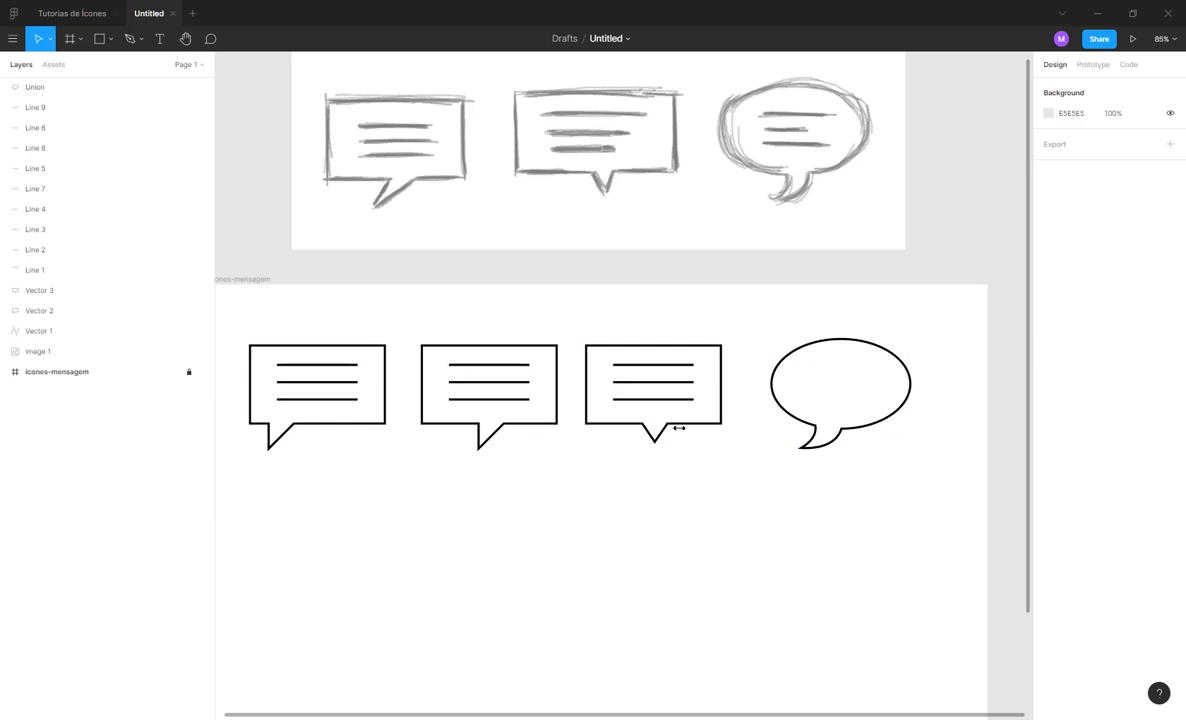
- Duplicate the three lines from the third rectangular bubble and place the copies inside the oval bubble
scroll(712, 449, right, 3)
scroll(712, 449, up, 1)
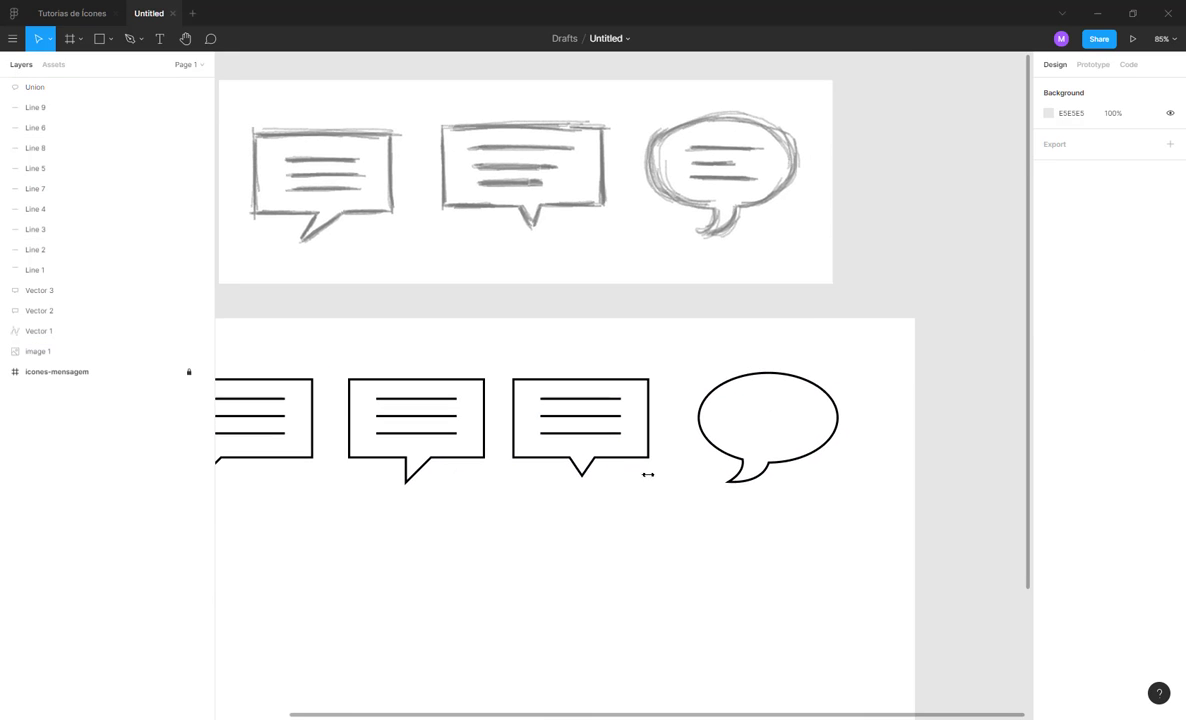
click(592, 400)
shift+click(603, 415)
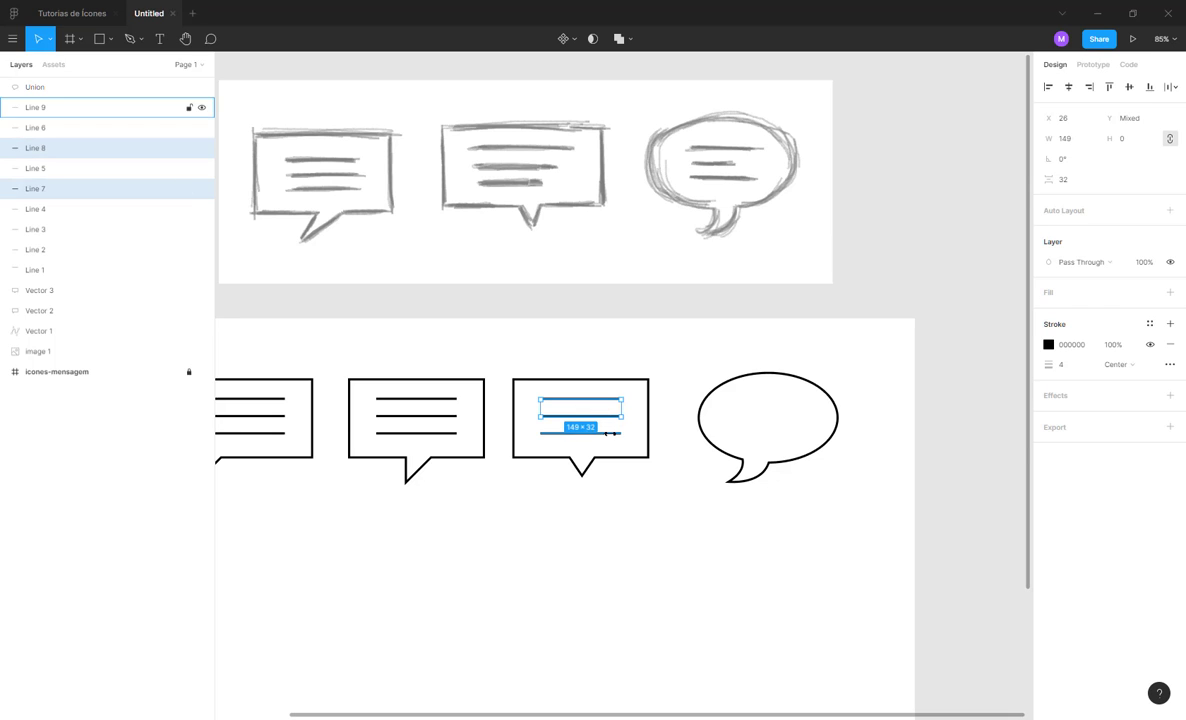
shift+click(605, 432)
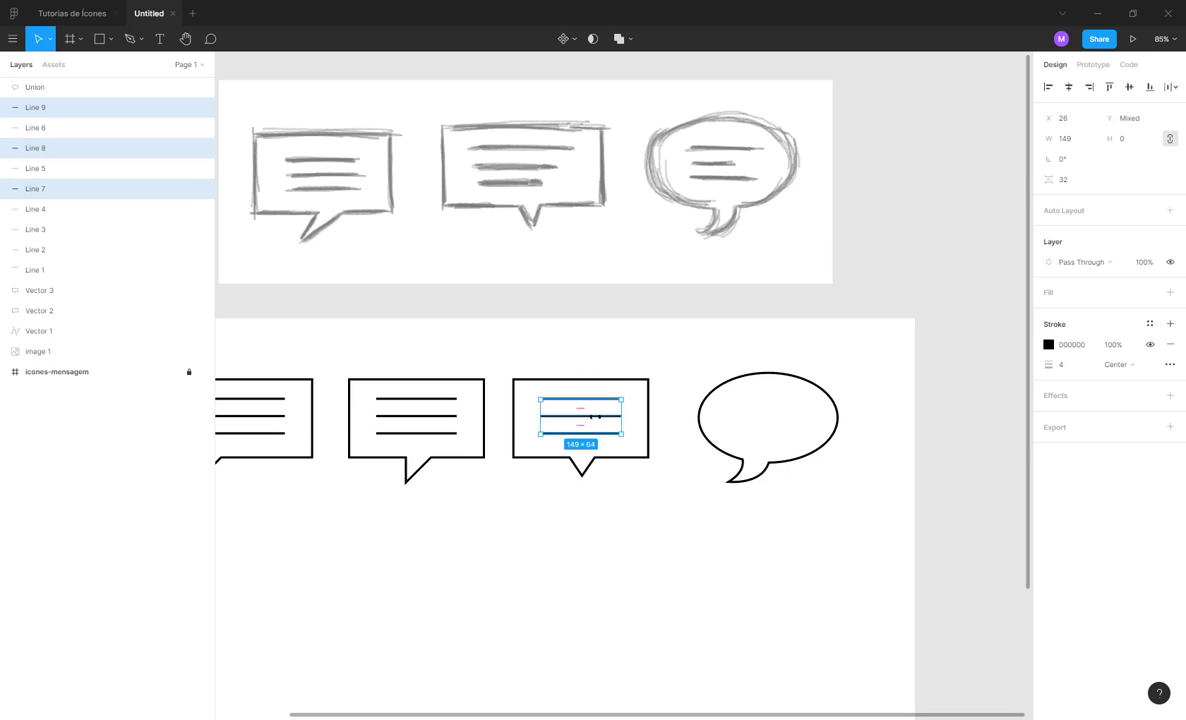
drag(595, 416, 784, 432)
click(813, 481)
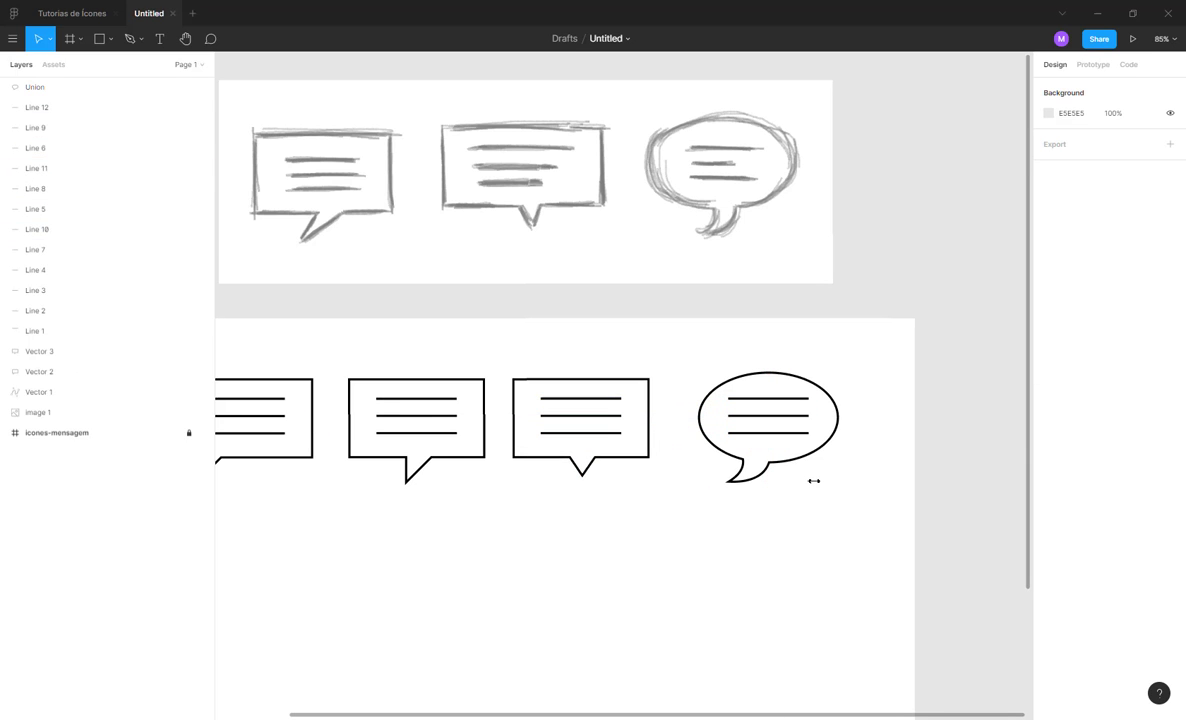
- Shrink the oval bubble's set of three lines about its centre to about 110 × 46
scroll(773, 412, up, 5)
click(769, 388)
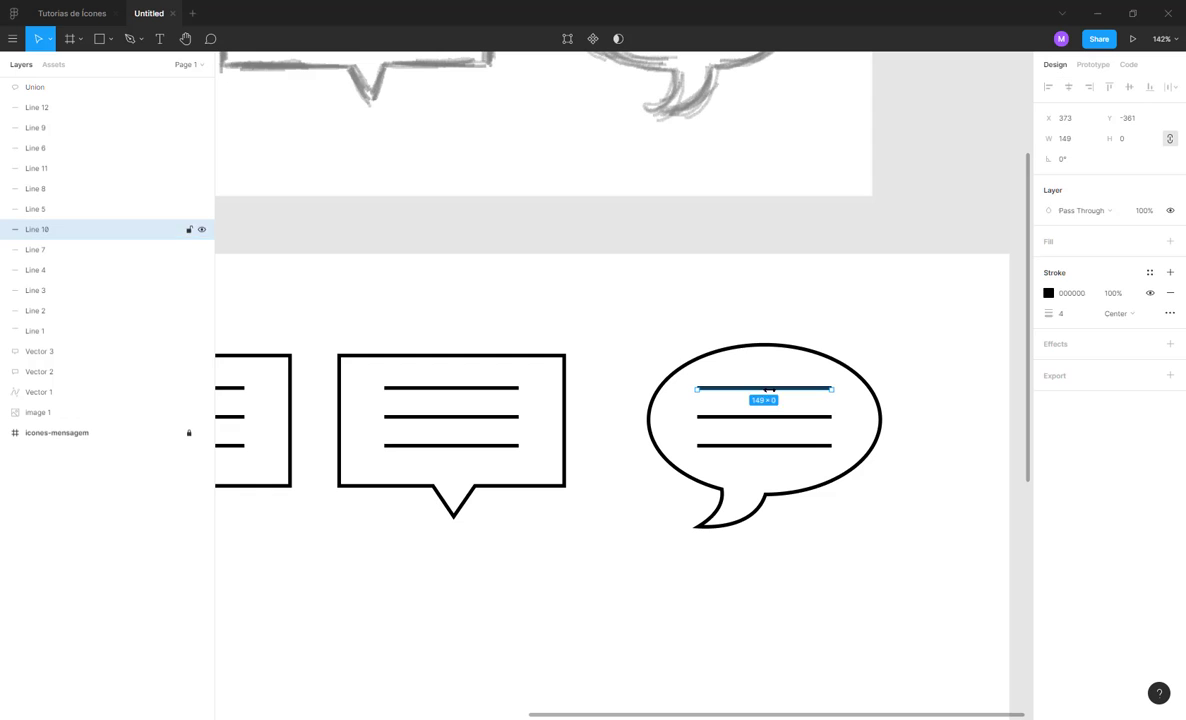
shift+click(771, 416)
shift+click(769, 445)
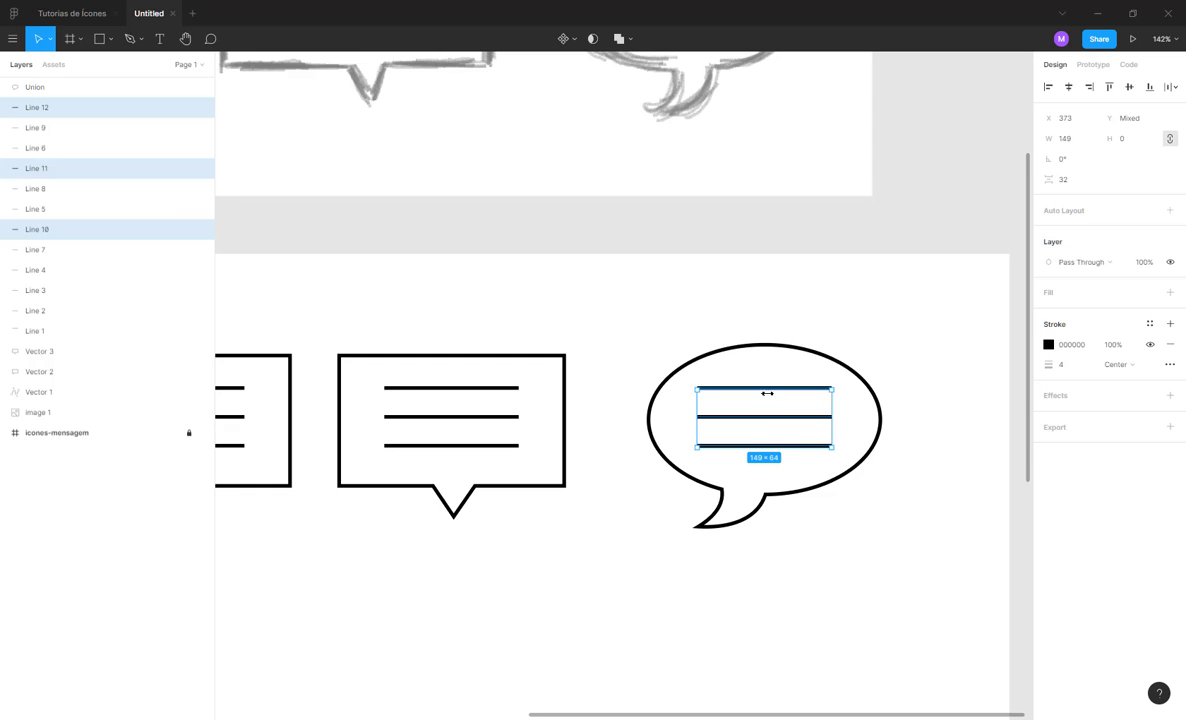
drag(767, 393, 766, 398)
drag(765, 449, 765, 440)
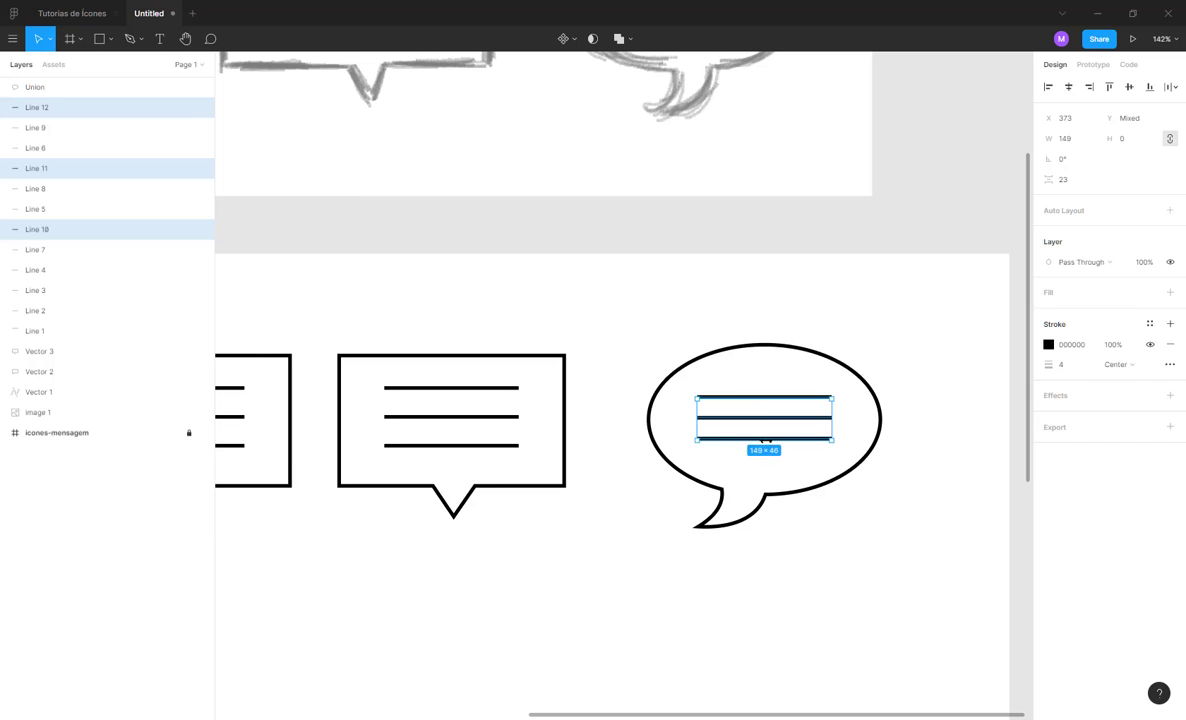
drag(697, 419, 717, 419)
drag(831, 420, 815, 418)
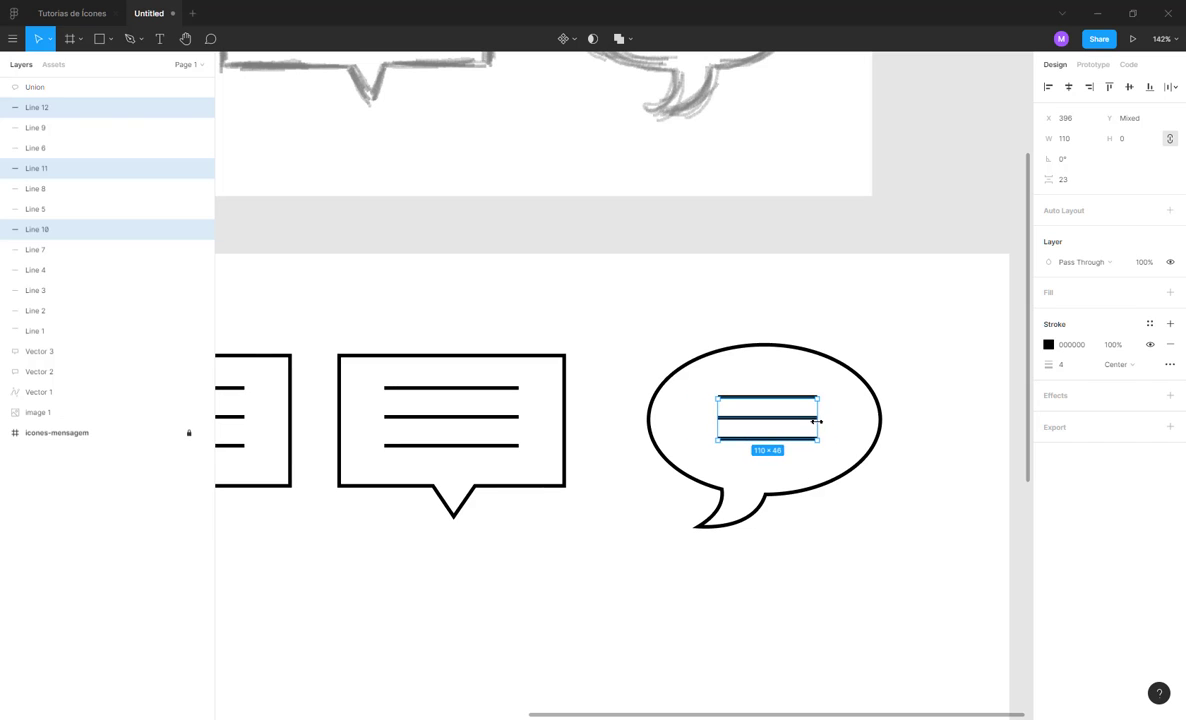
click(864, 528)
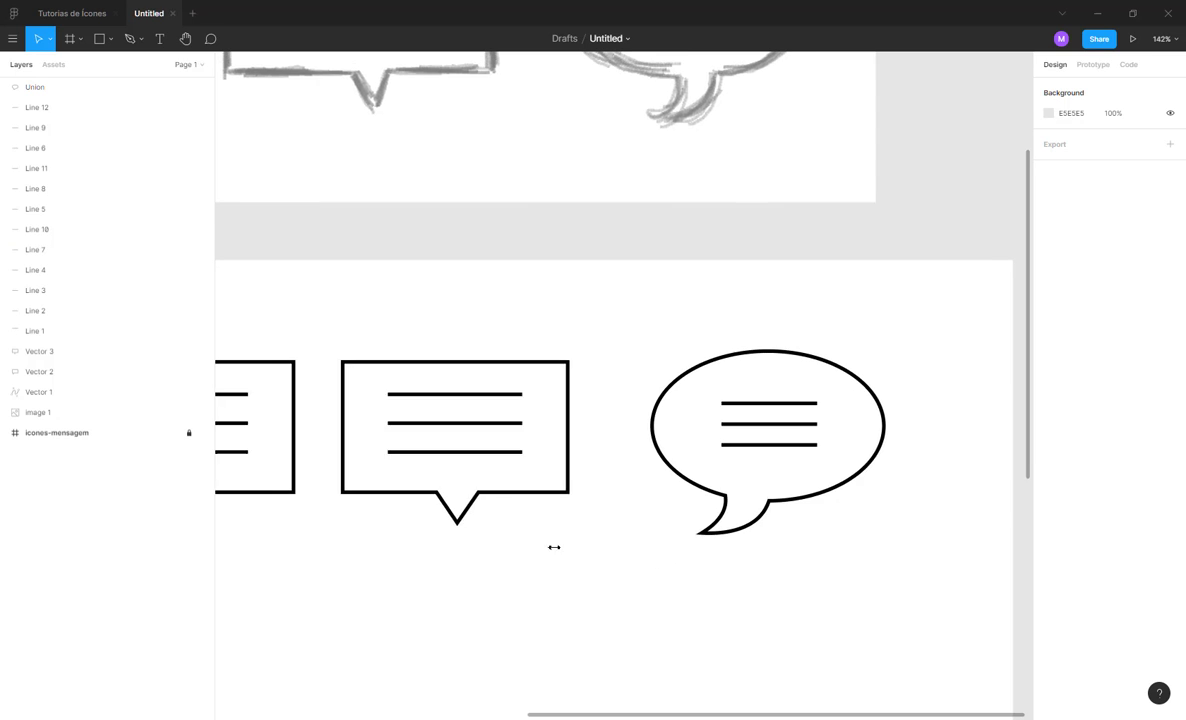
- Shrink the third rectangular bubble's set of three lines about its centre to 121 × 52
scroll(555, 540, left, 2)
click(533, 457)
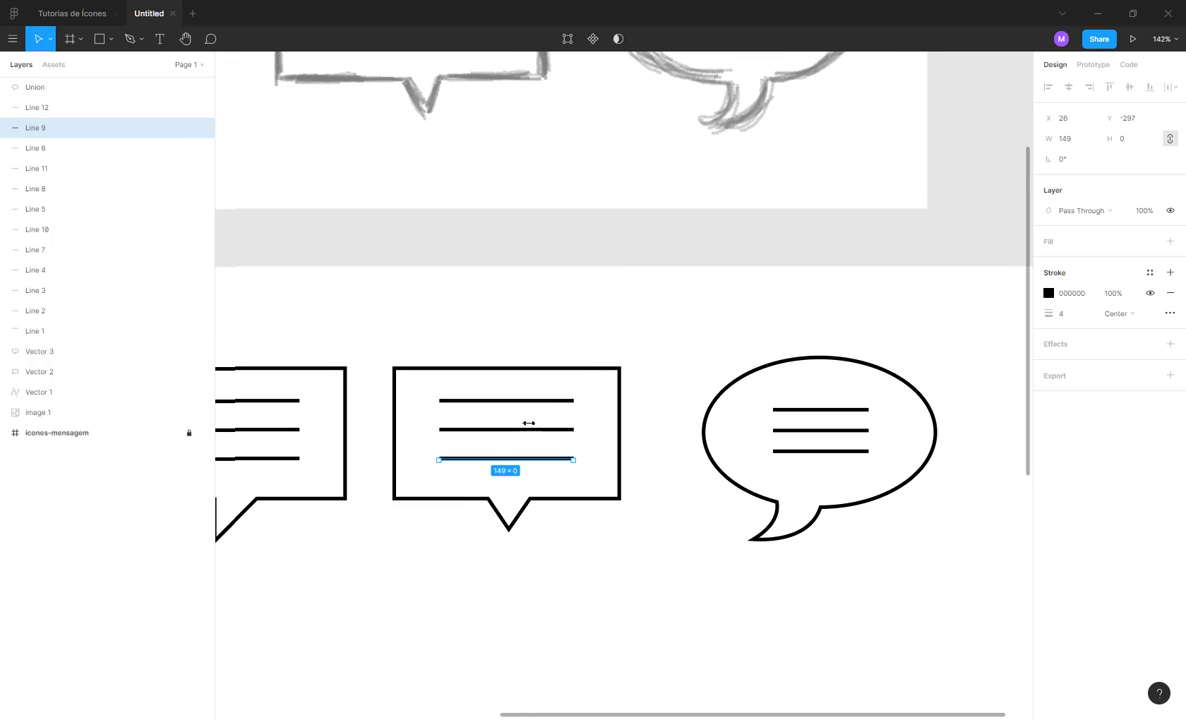
shift+click(529, 429)
shift+click(519, 400)
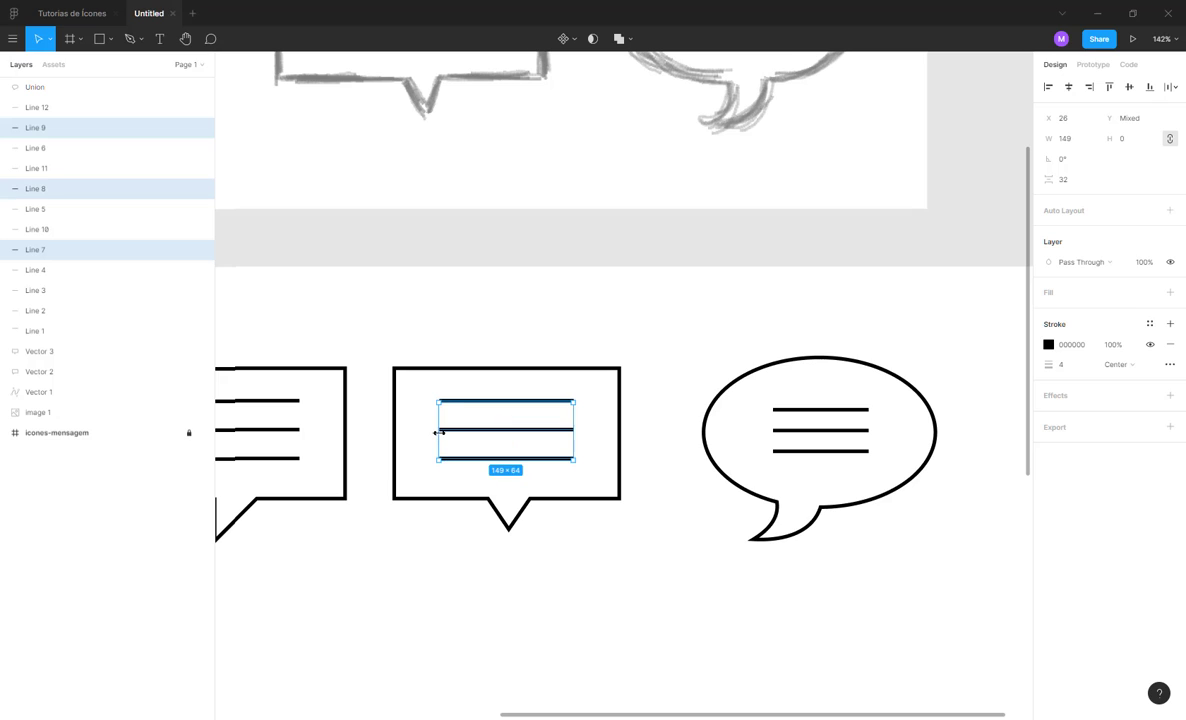
drag(438, 432, 452, 432)
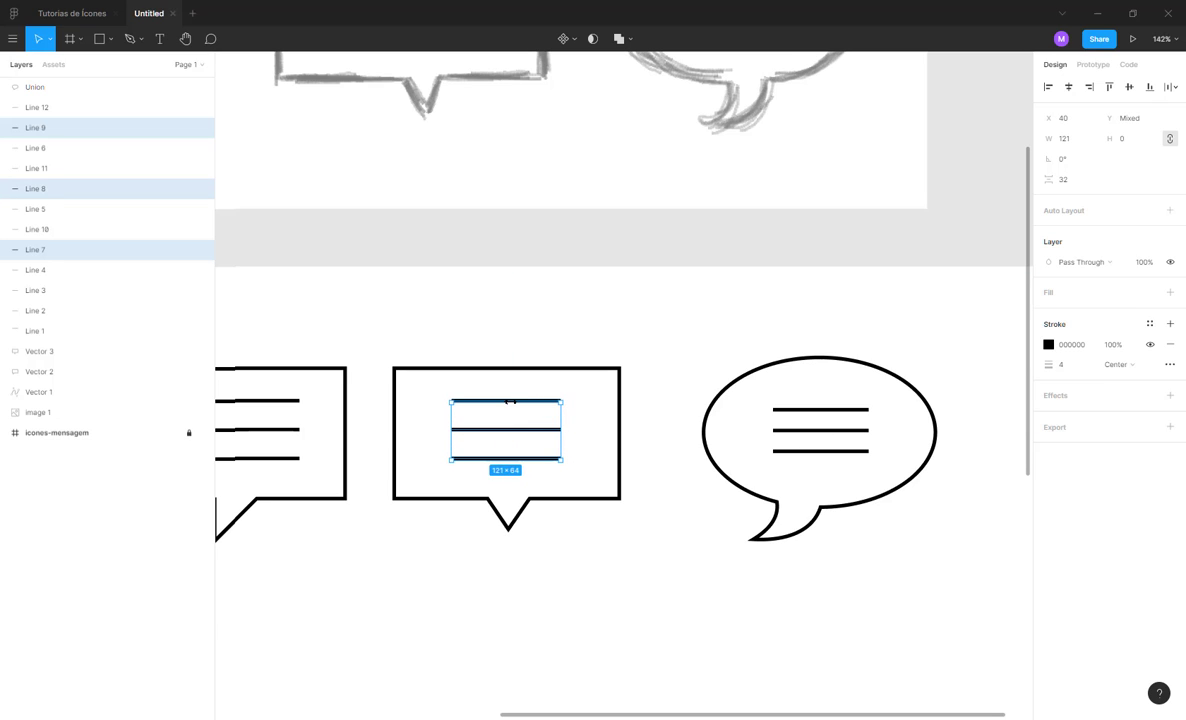
drag(511, 401, 511, 407)
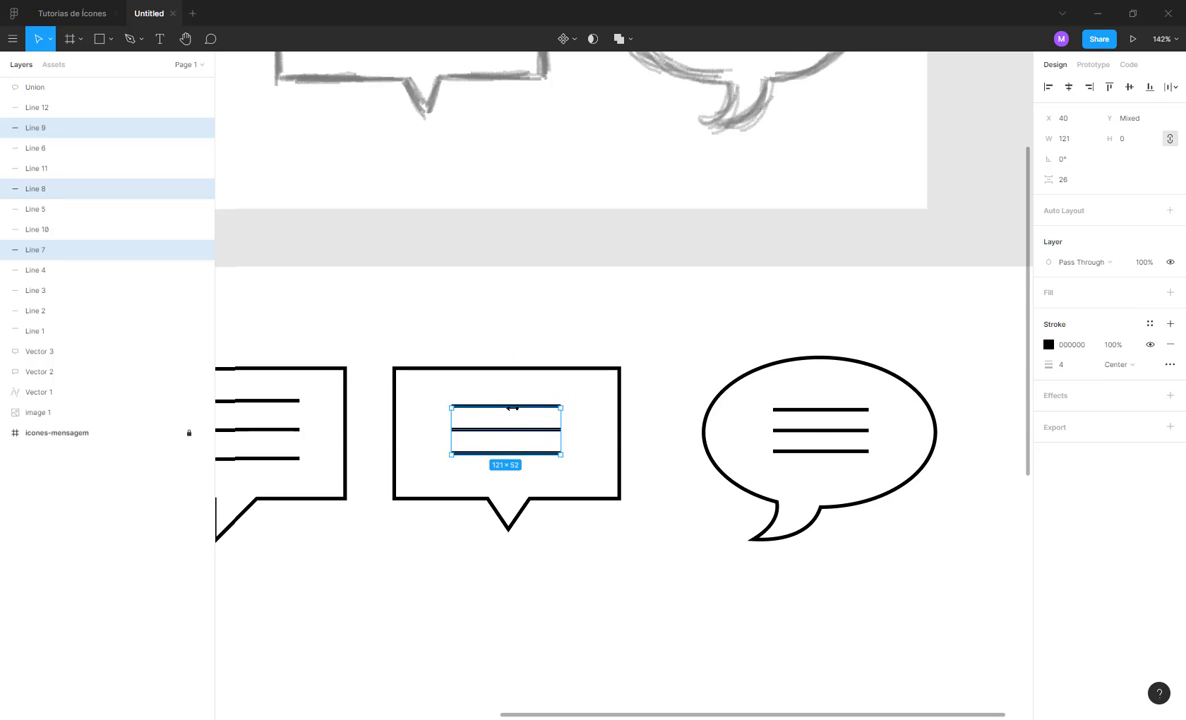
click(479, 331)
- Try shrinking the second bubble's set of three lines to a height of 52, and delete the lines
scroll(439, 376, left, 5)
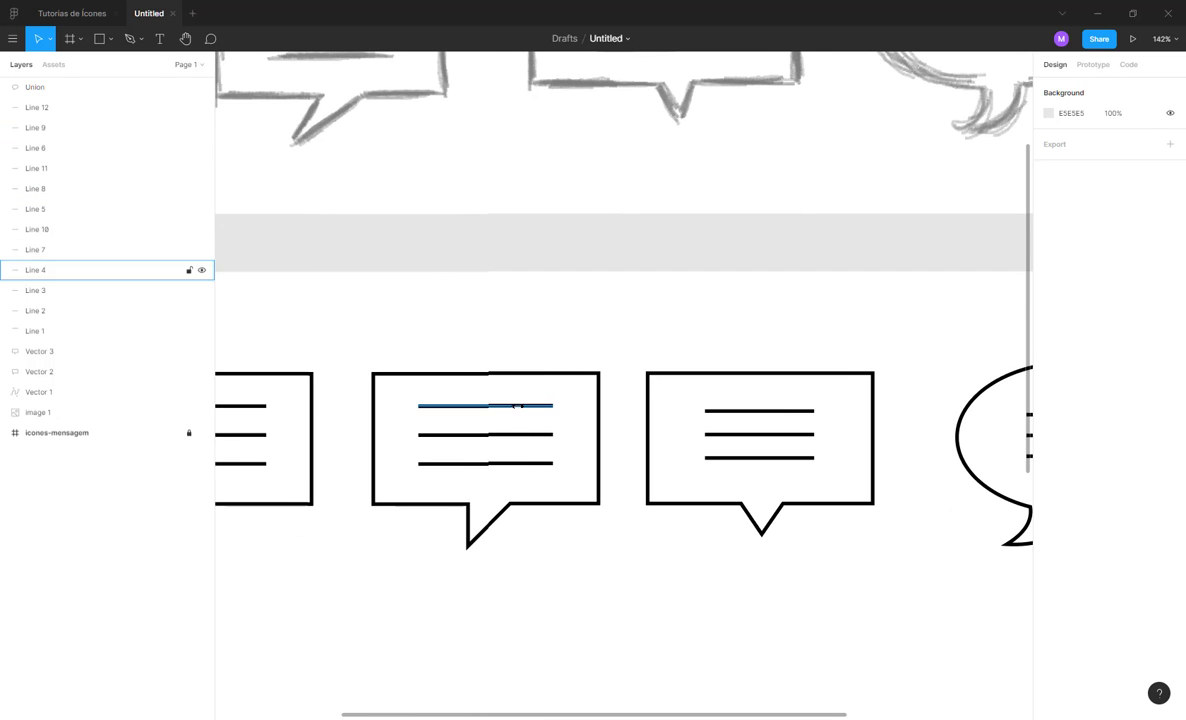
click(517, 406)
shift+click(511, 434)
shift+click(499, 463)
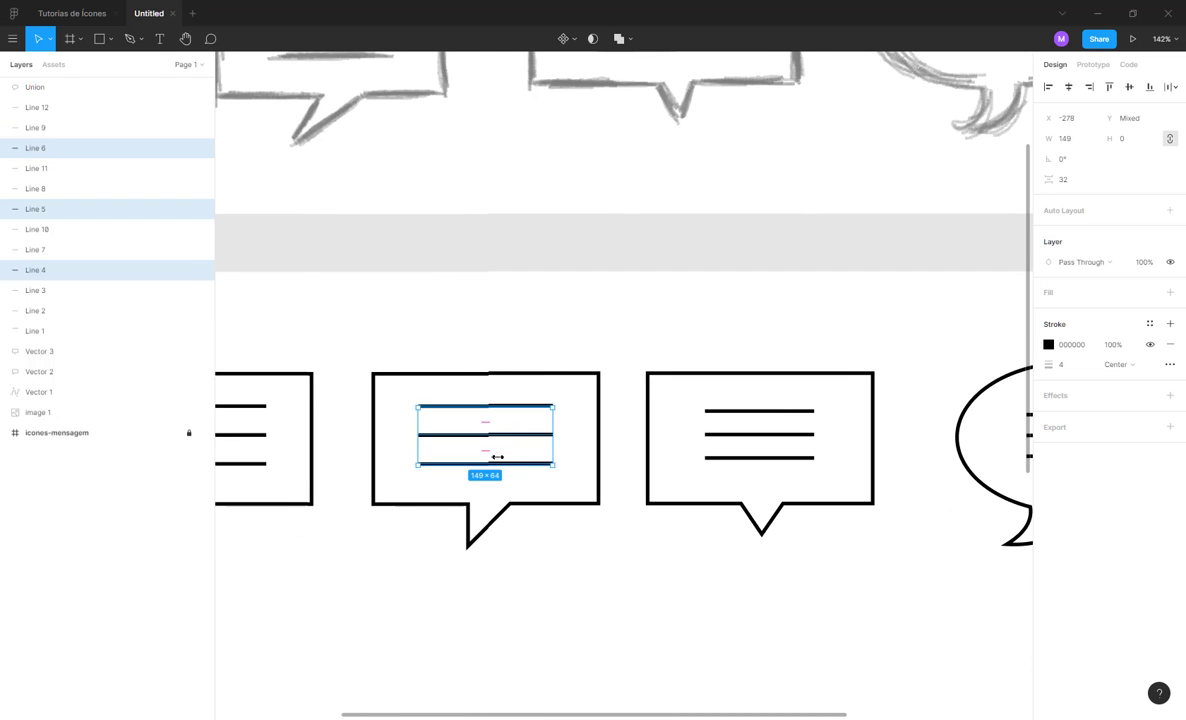
scroll(497, 457, up, 5)
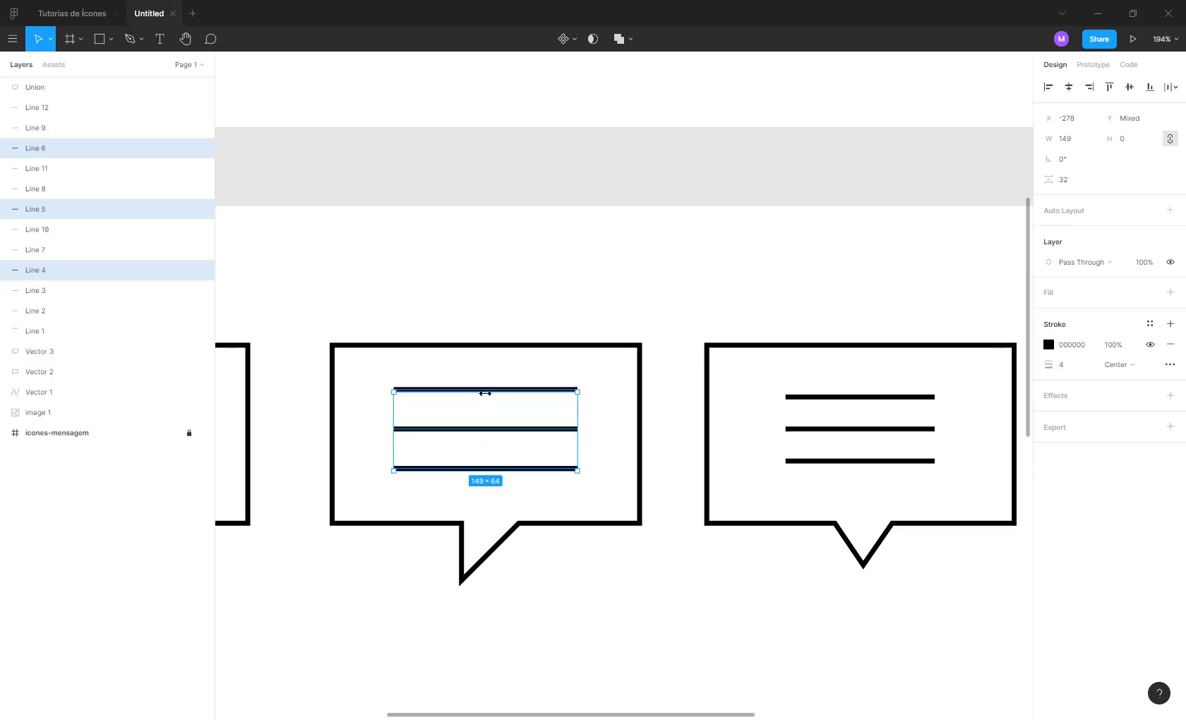
drag(484, 393, 486, 398)
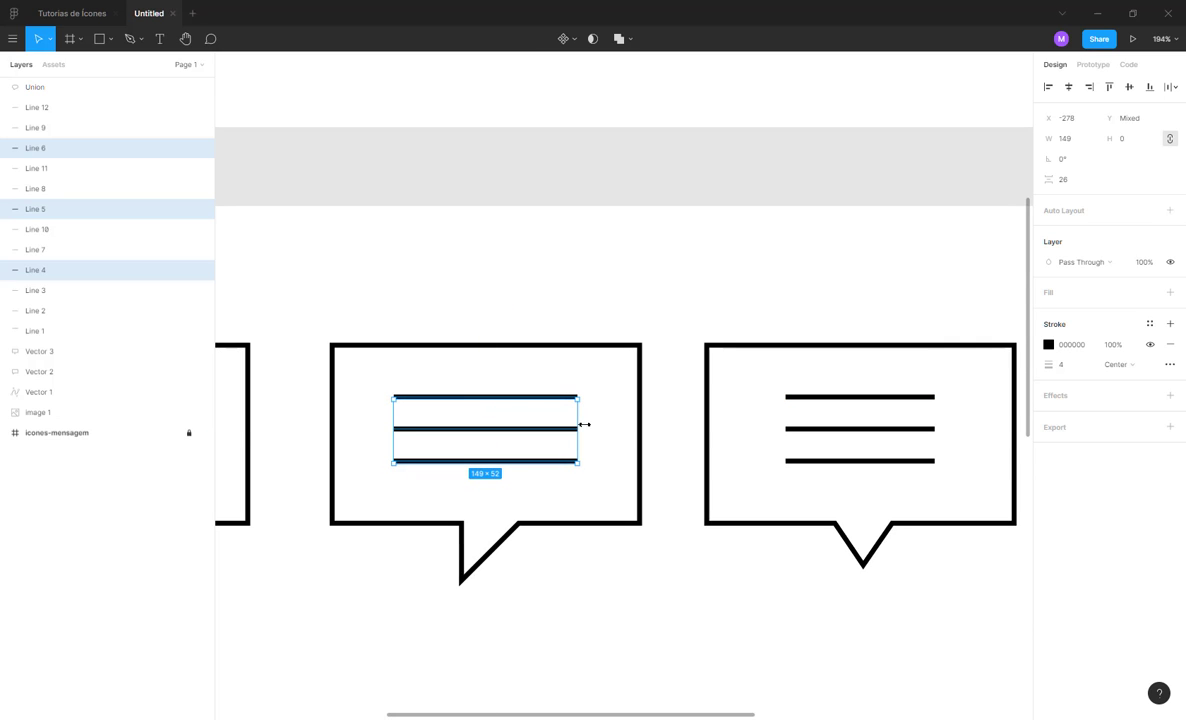
drag(578, 428, 570, 428)
key(Delete)
- Duplicate the third rectangular bubble's three lines and place the copies inside the second bubble
click(890, 397)
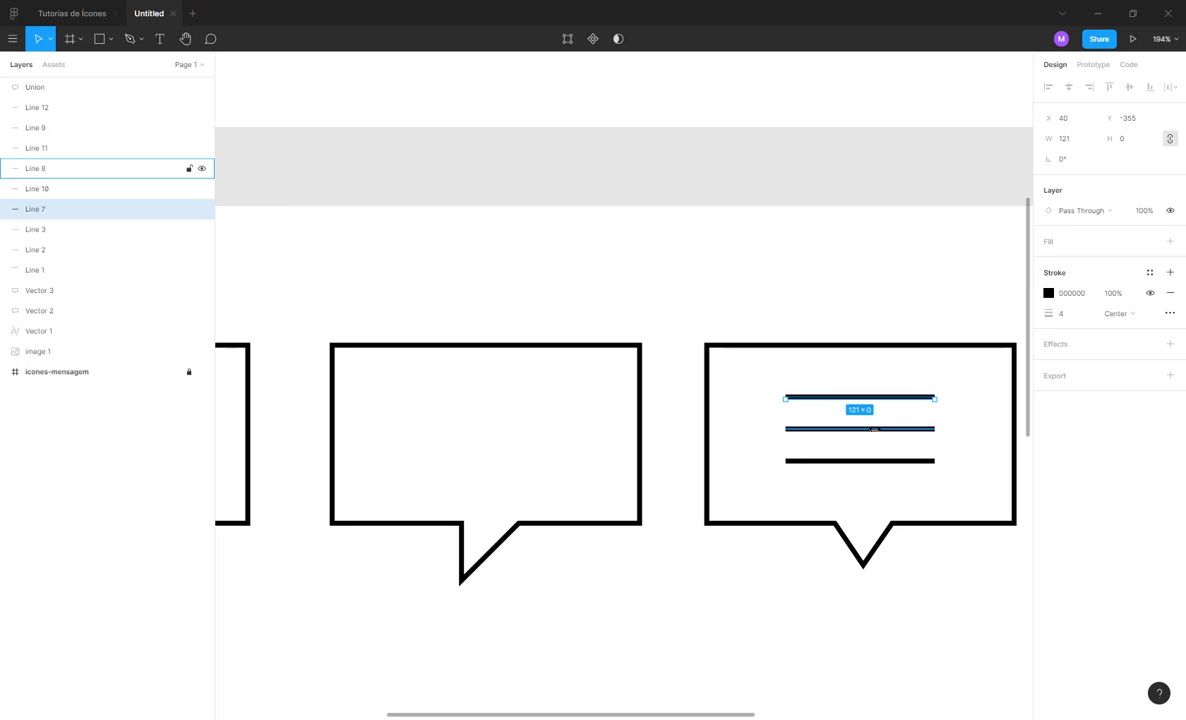
shift+click(873, 429)
shift+click(865, 462)
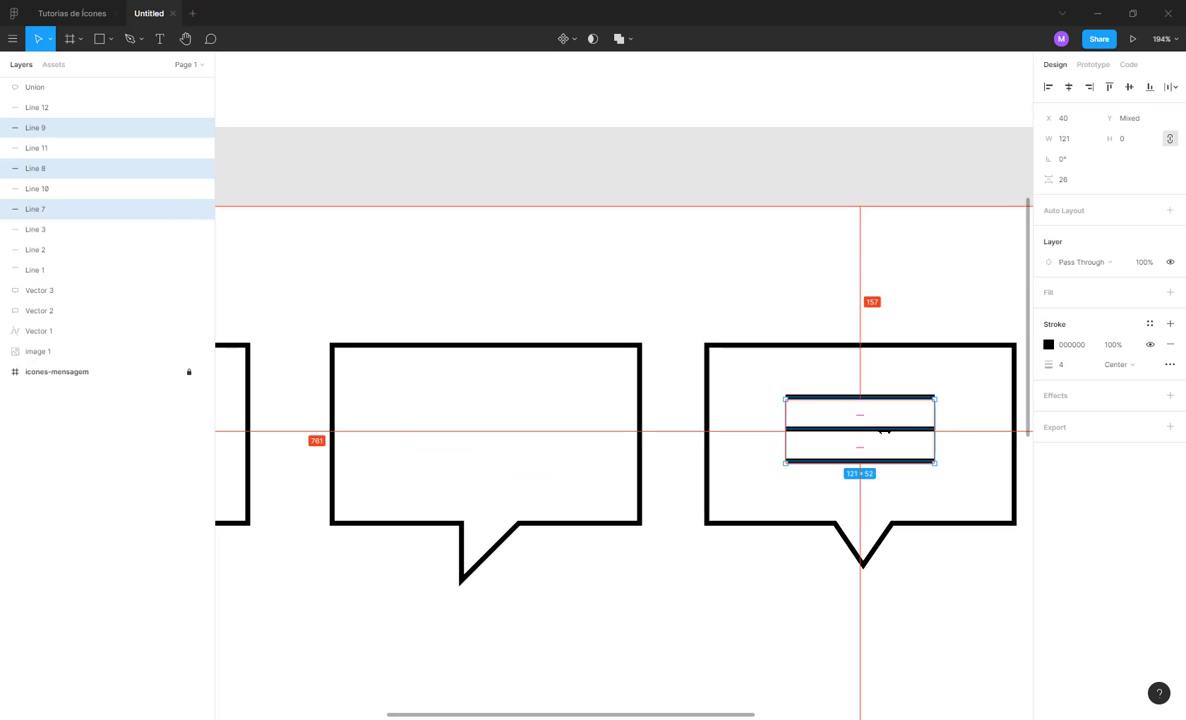
drag(860, 416, 509, 421)
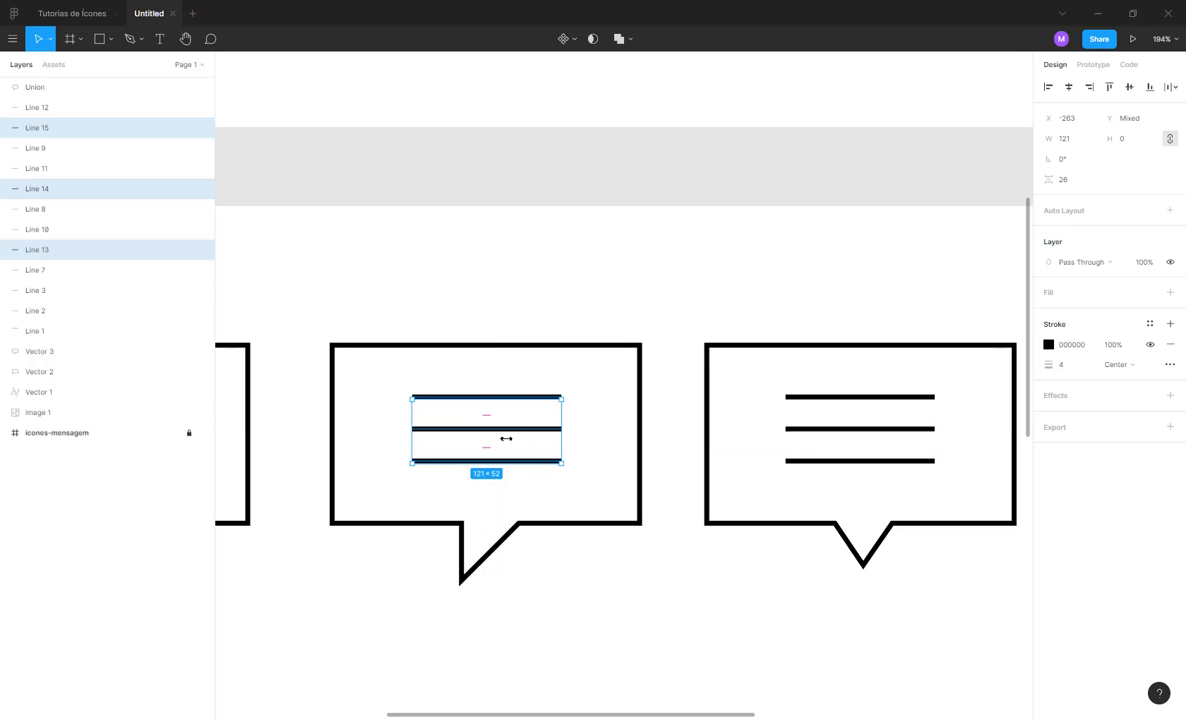
- Delete the three wider lines inside the first rectangular bubble
scroll(416, 419, left, 5)
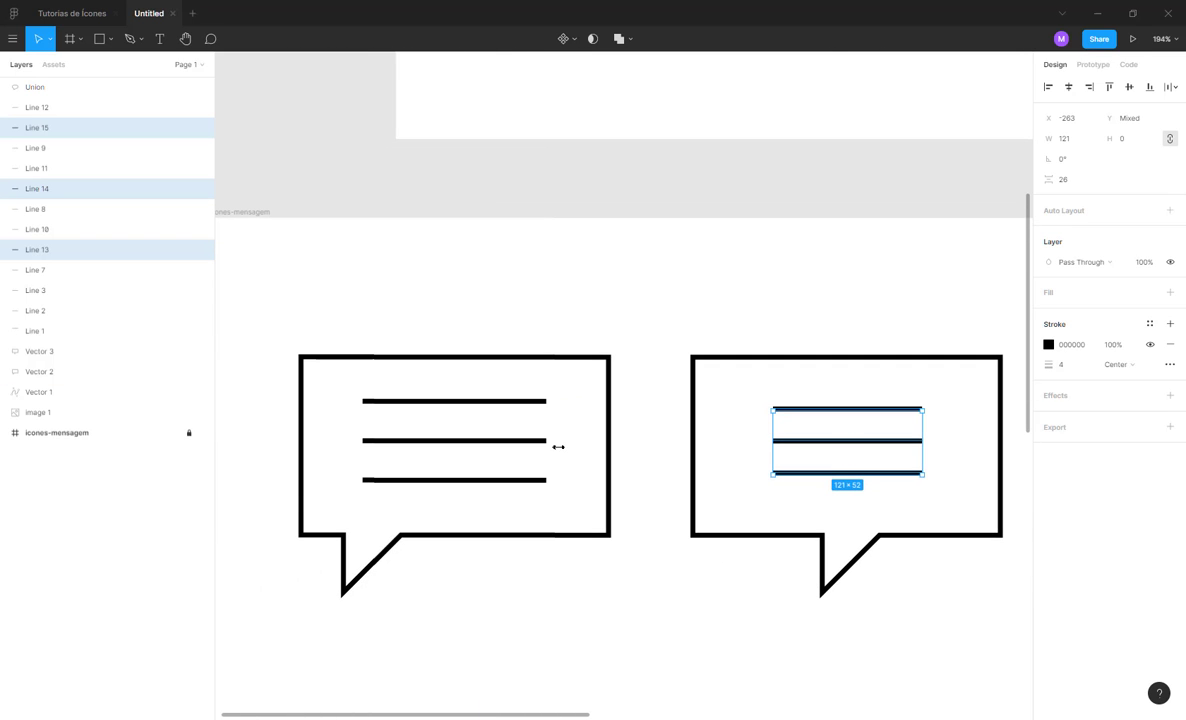
click(522, 405)
shift+click(524, 441)
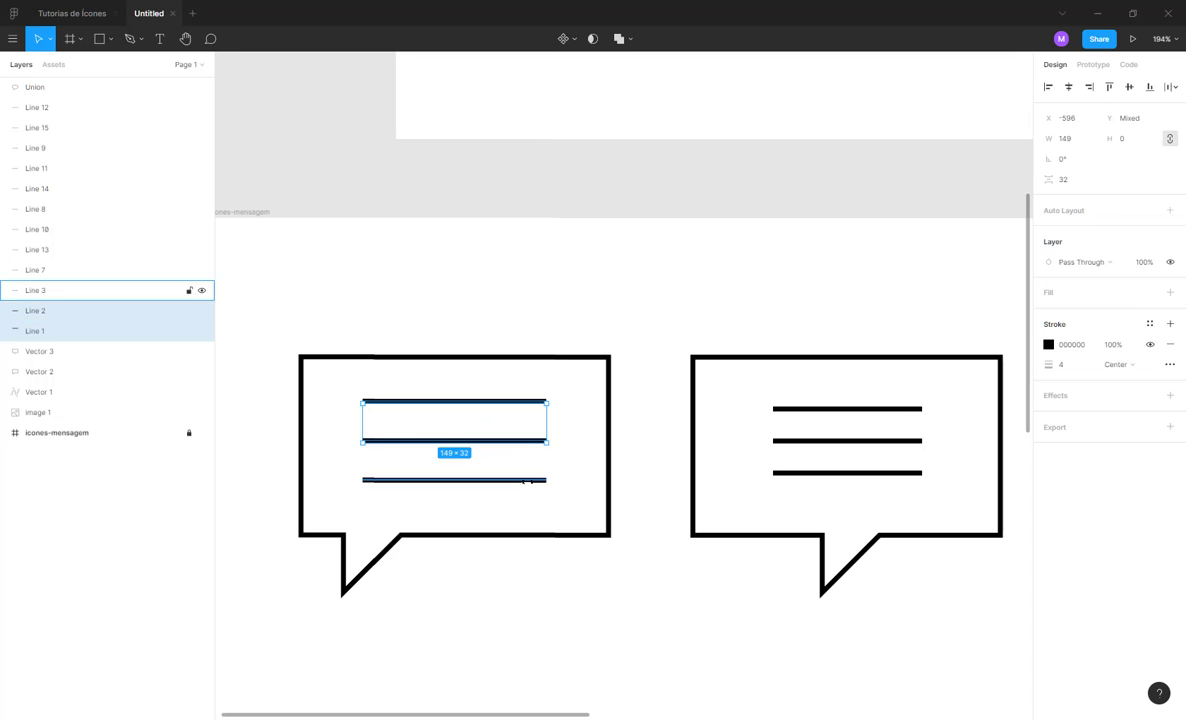
shift+click(526, 481)
key(Delete)
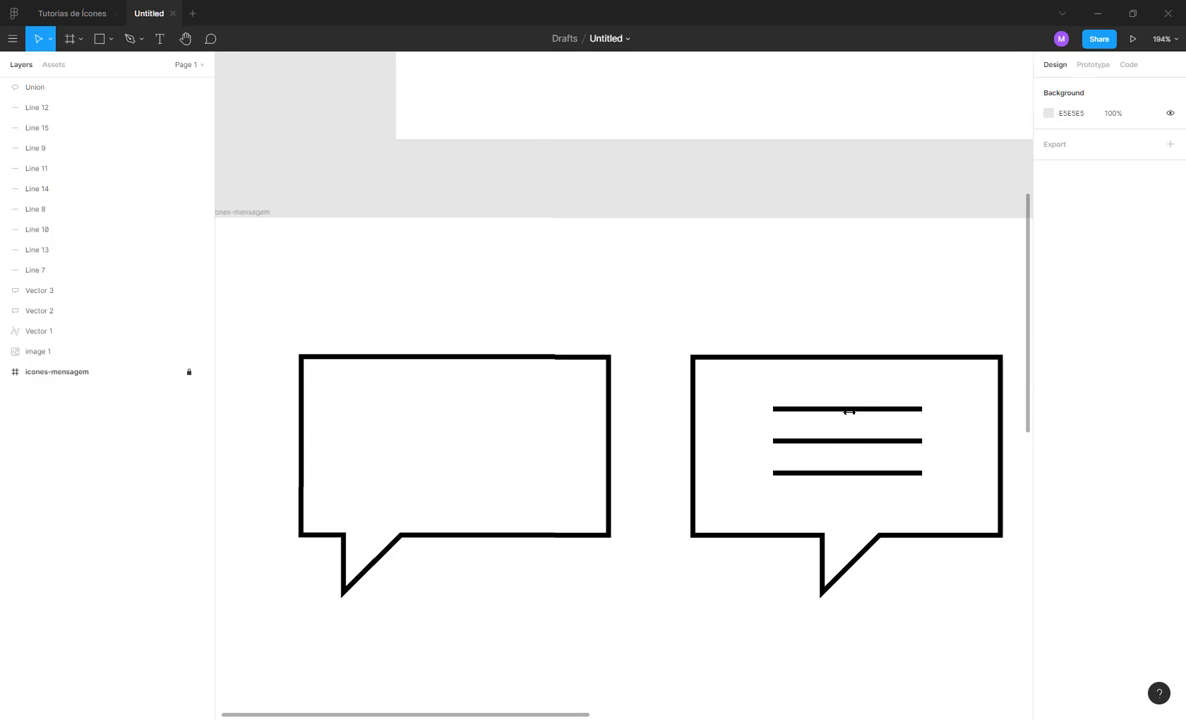
- Duplicate the second bubble's three lines and centre the copies inside the empty first bubble
click(848, 409)
shift+click(847, 441)
shift+click(846, 473)
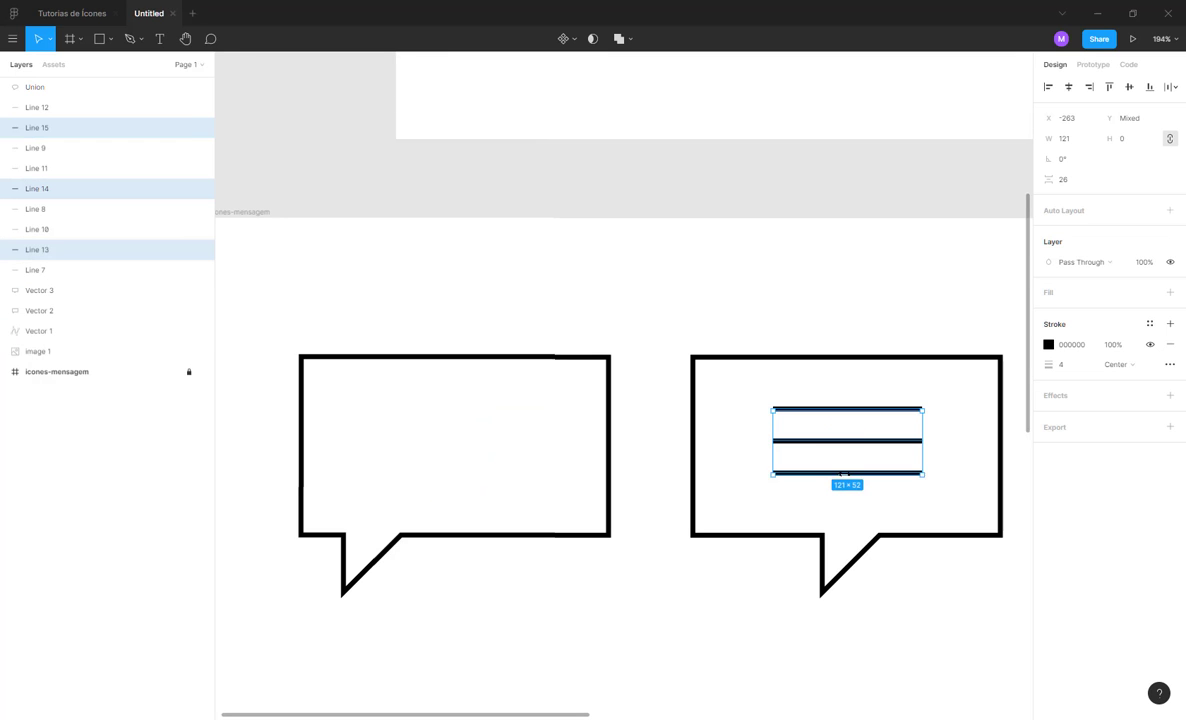
key(ctrl+d)
drag(872, 437, 478, 434)
click(518, 598)
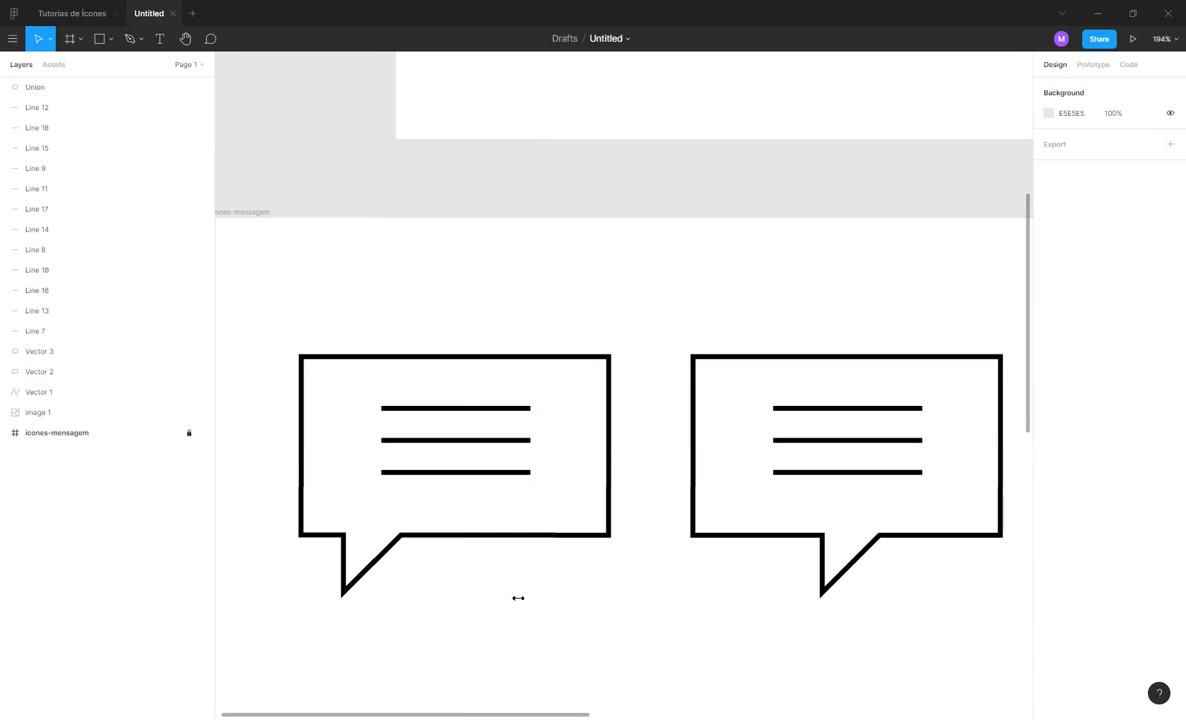
- Group each of the three rectangular bubbles with its inner lines, making a separate group for each bubble
scroll(499, 579, down, 5)
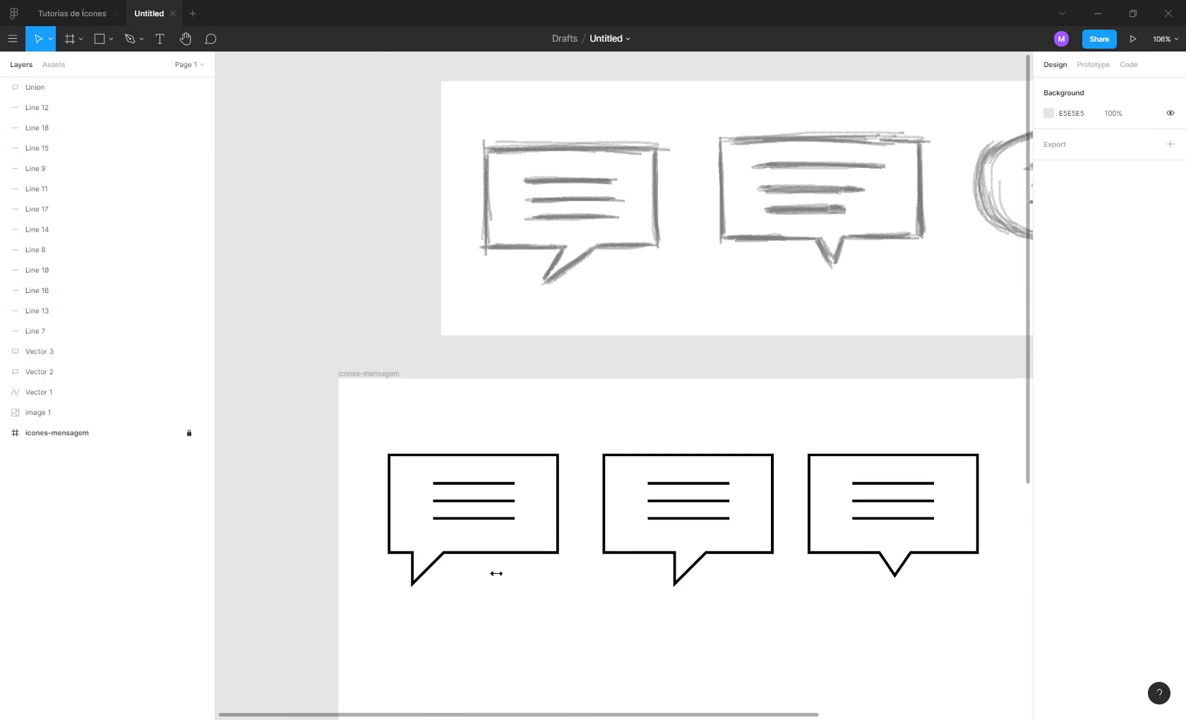
scroll(731, 581, down, 2)
scroll(731, 581, right, 5)
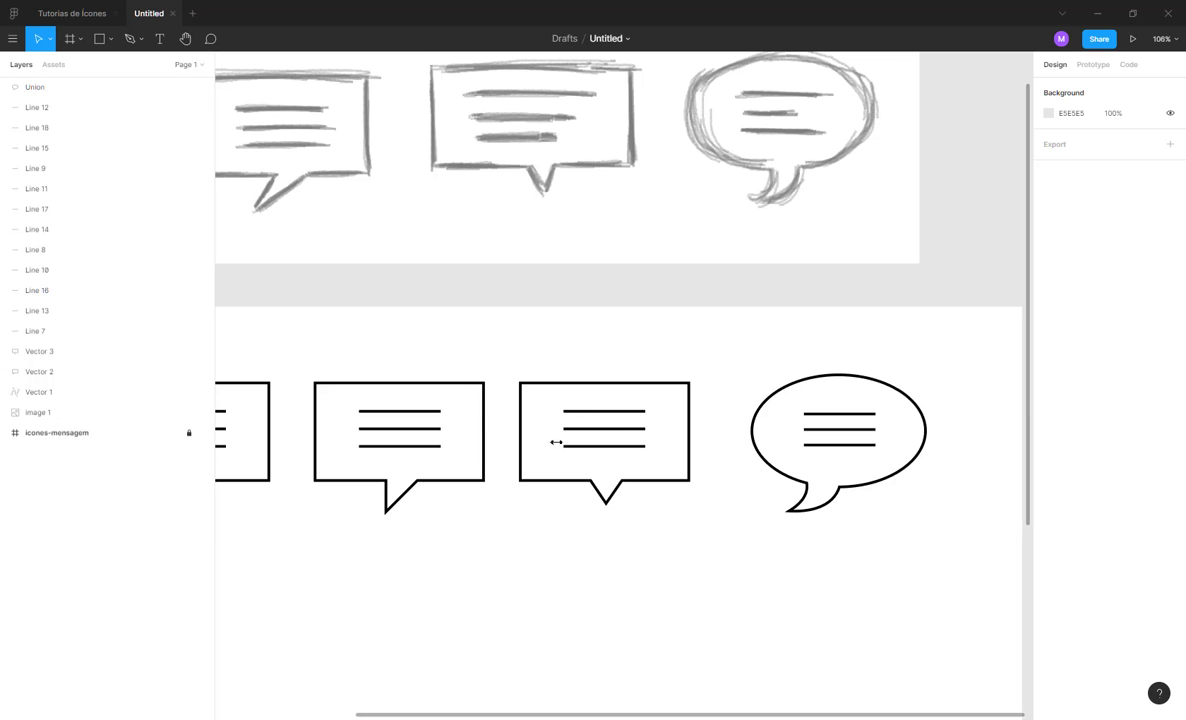
scroll(597, 514, down, 1)
scroll(597, 514, left, 2)
scroll(606, 479, down, 2)
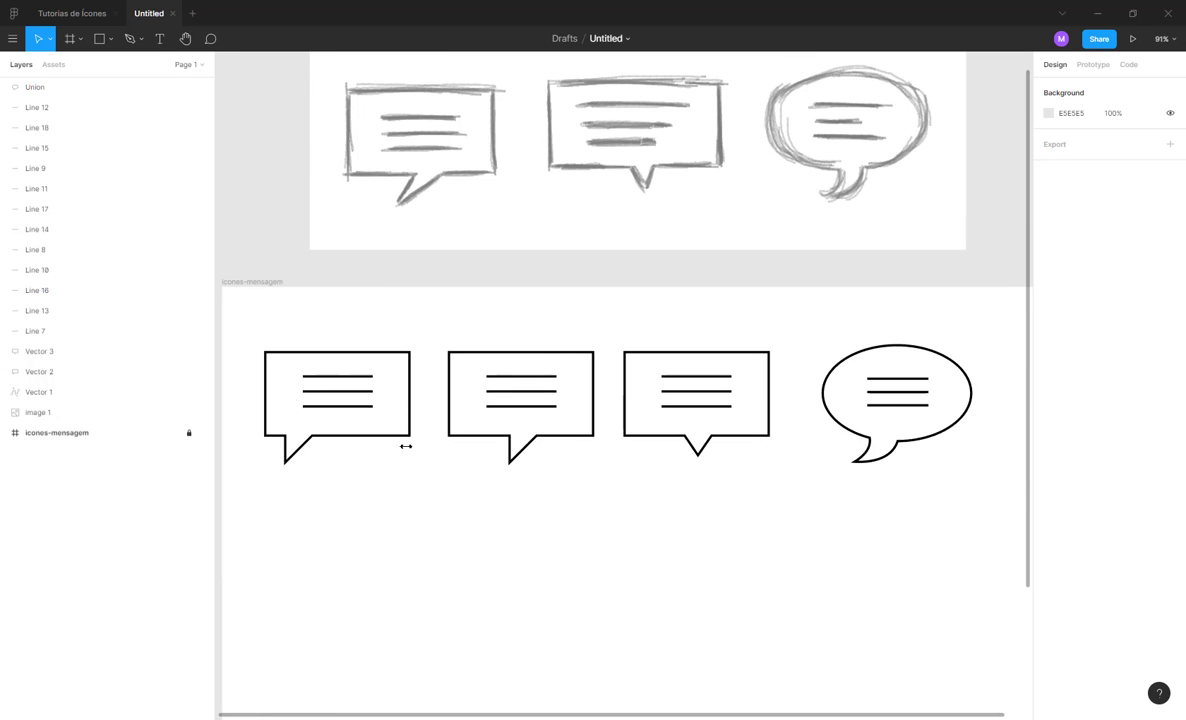
scroll(405, 445, left, 2)
scroll(344, 363, left, 1)
drag(364, 337, 524, 500)
key(ctrl+g)
drag(567, 334, 712, 487)
key(ctrl+g)
drag(757, 329, 879, 498)
key(ctrl+g)
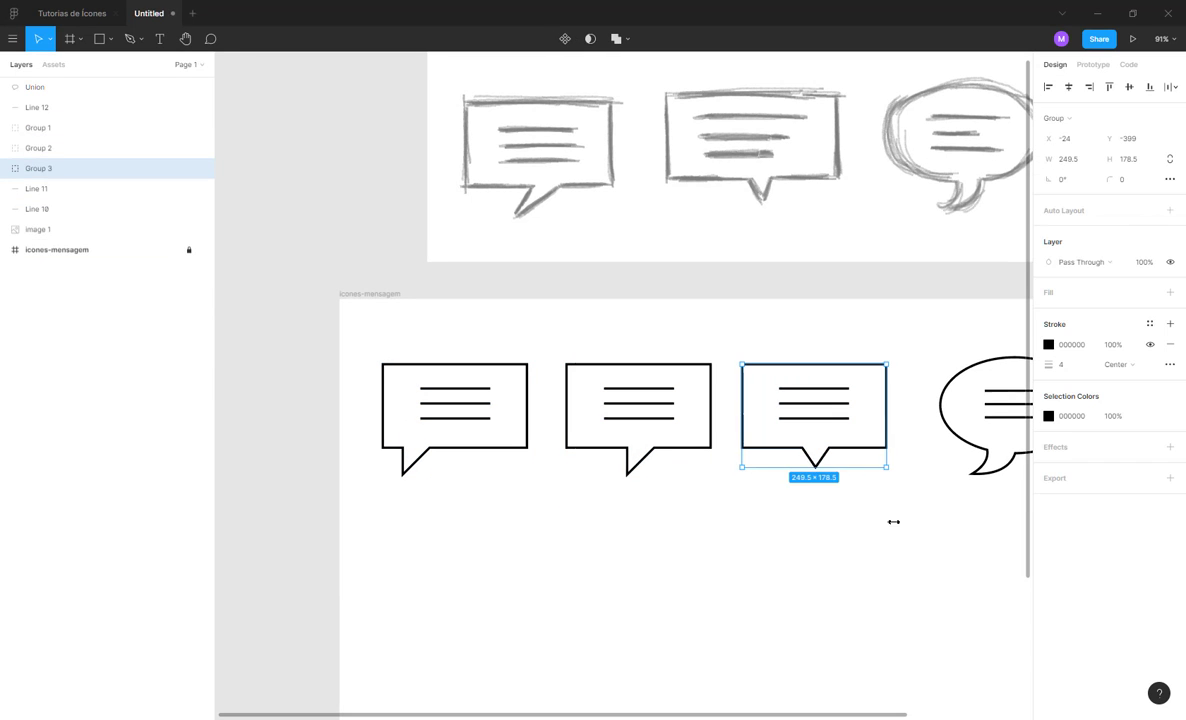
- Group the oval bubble's outline with its three inner lines
scroll(892, 521, right, 3)
drag(839, 355, 958, 521)
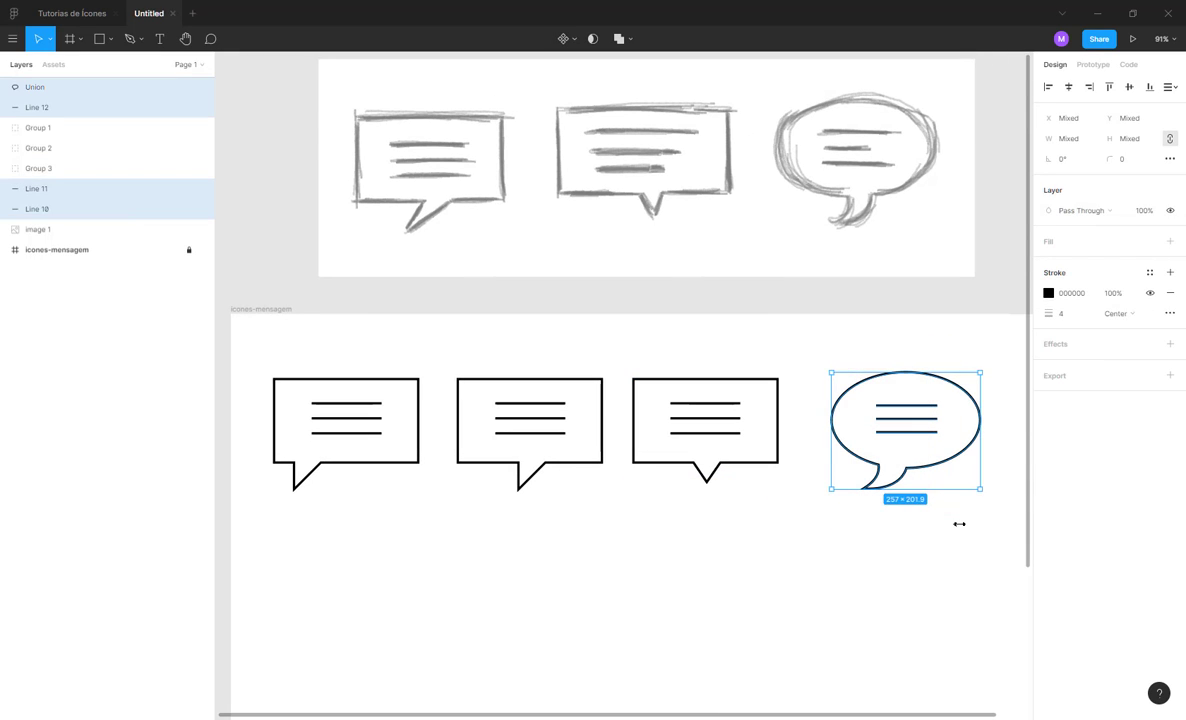
key(ctrl+g)
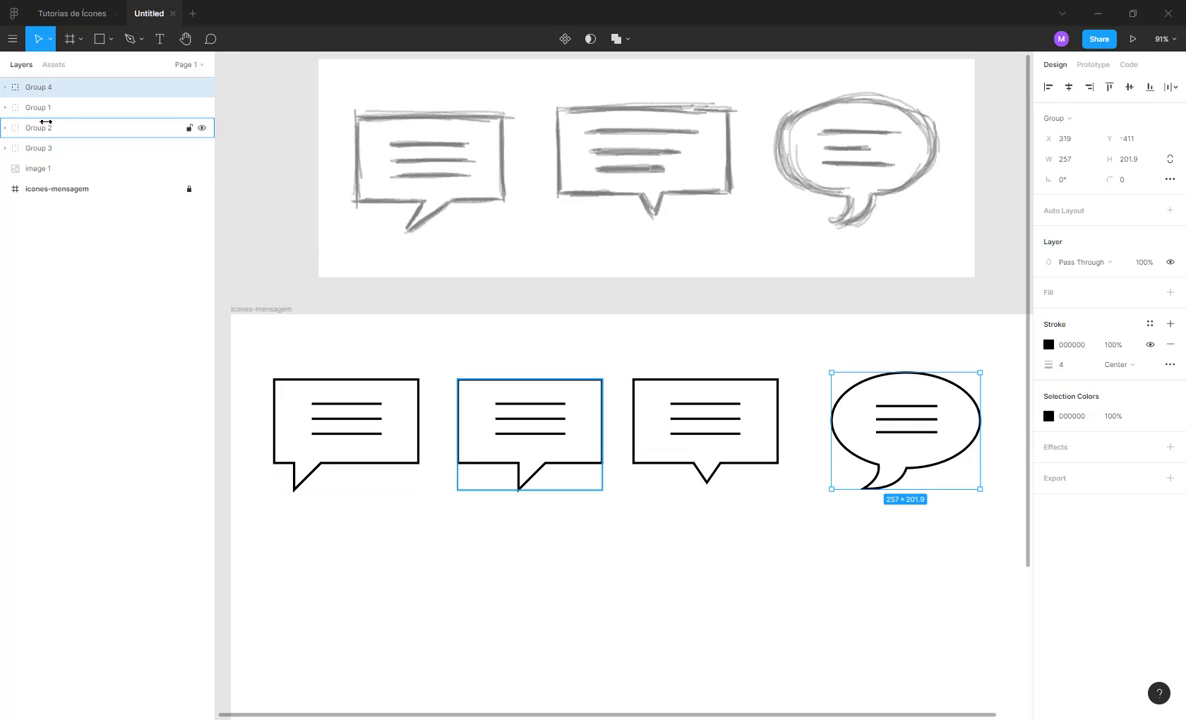
- Rename the first bubble's group as icone-mensagem-1 and move it to the top of the layer order
click(45, 122)
click(45, 148)
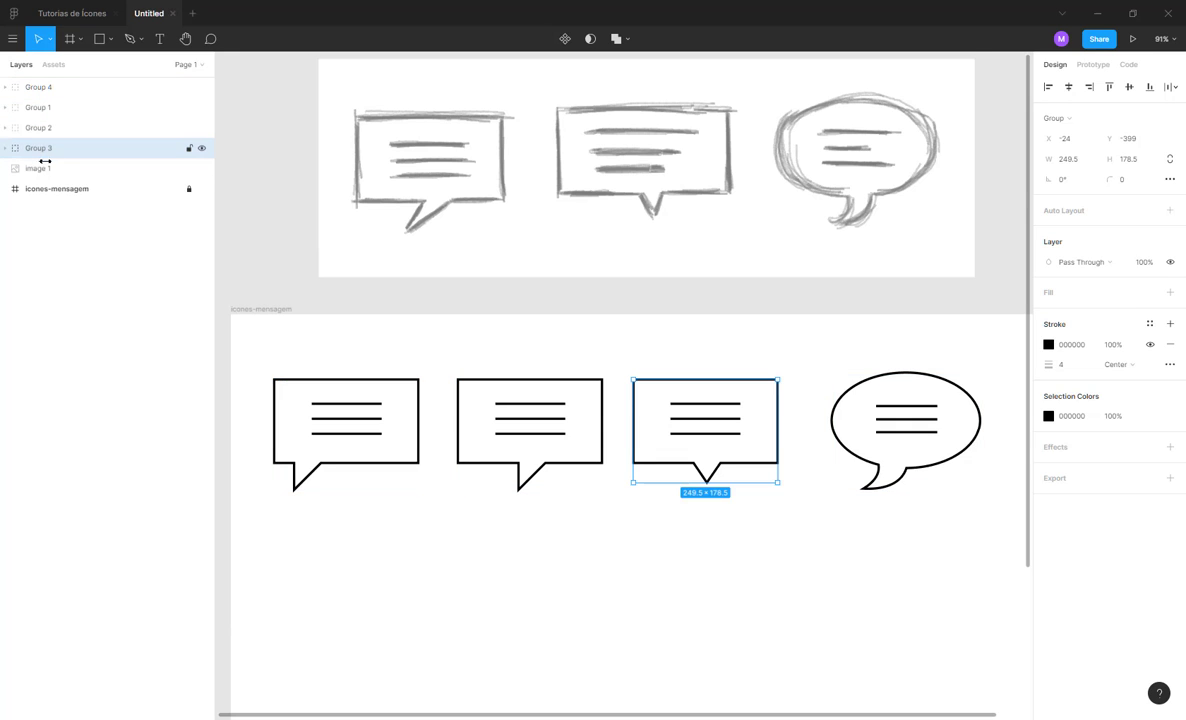
click(45, 126)
click(52, 108)
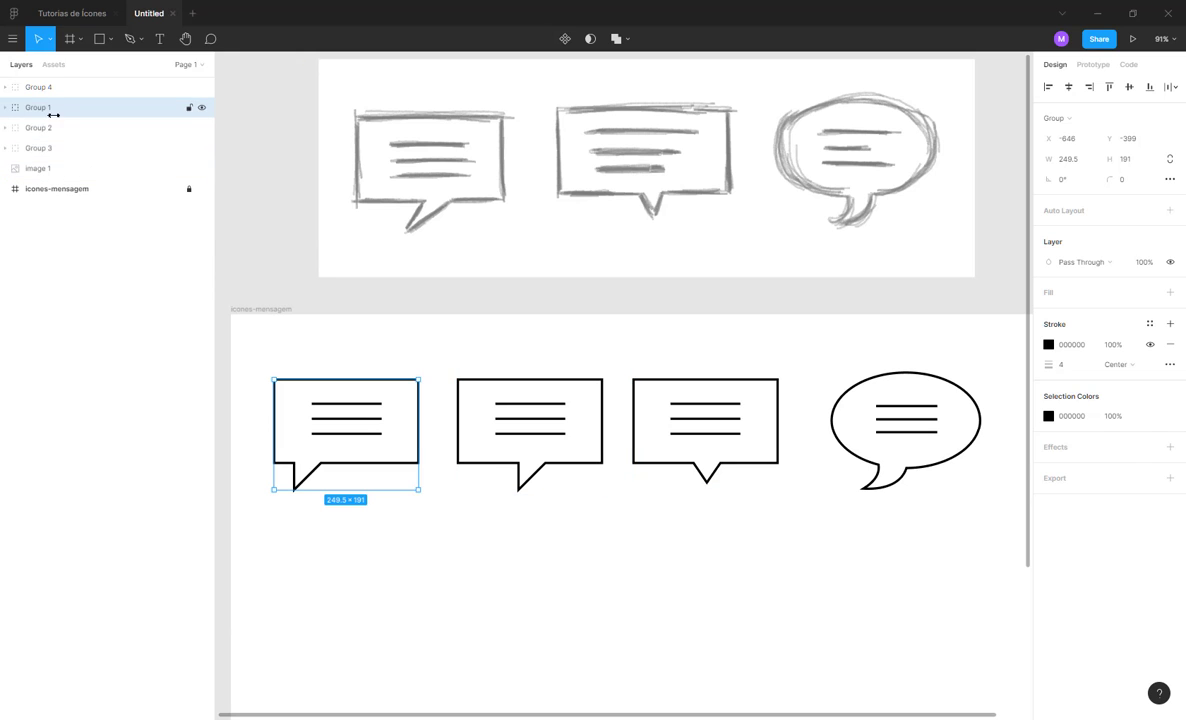
double_click(42, 107)
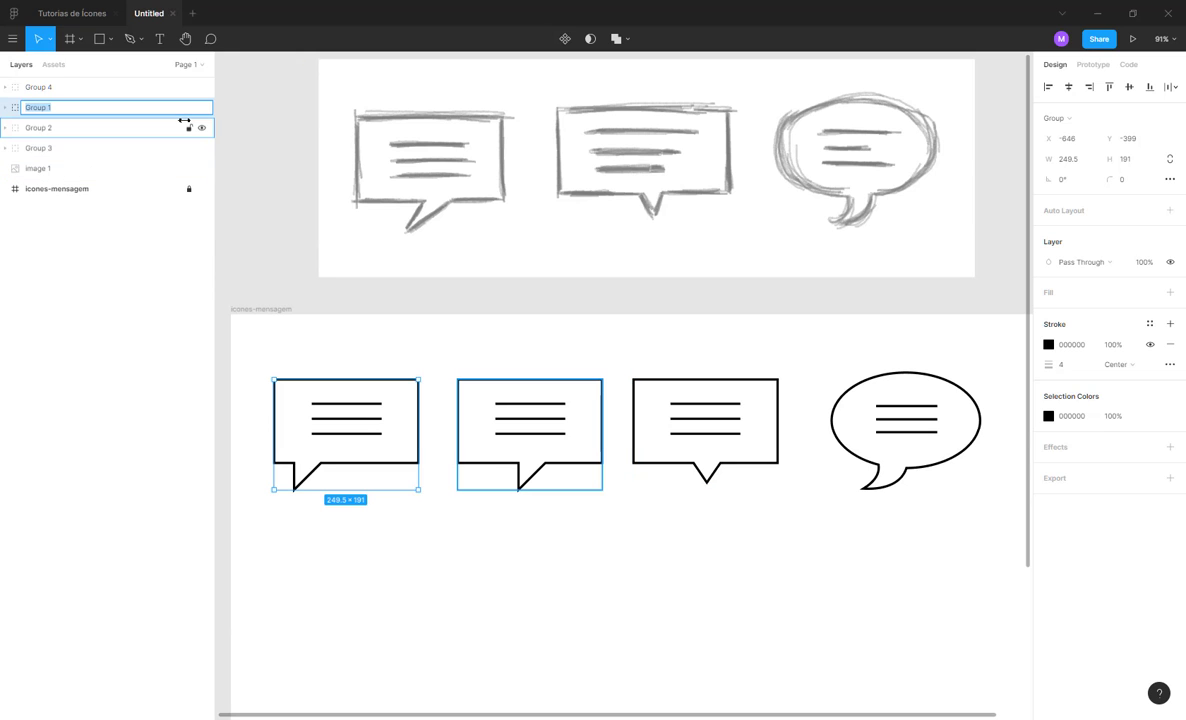
text(icone-mensag)
key(ctrl+a)
key(Right)
key(shift+Left)
key(shift+Left)
key(shift+Left)
key(shift+Left)
key(ctrl+c)
key(Return)
drag(88, 100, 93, 78)
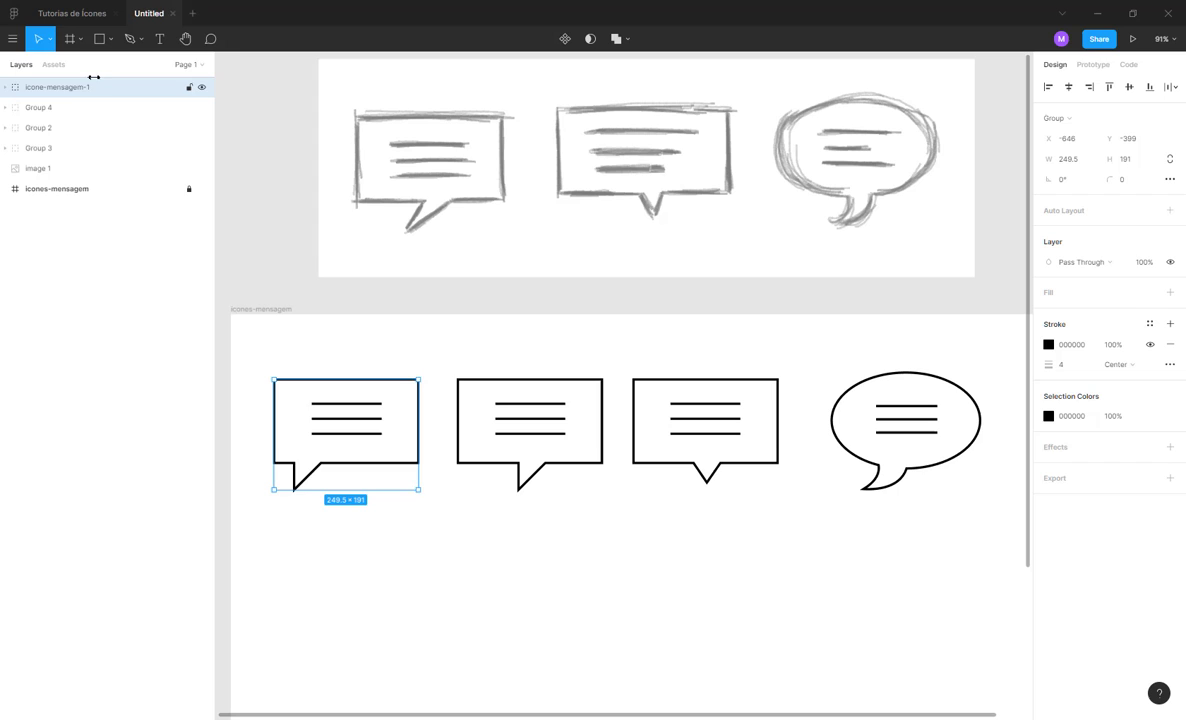
- Rename the second bubble's group as icone-mensagem-2 and place it directly below icone-mensagem-1 in the layer order
click(47, 108)
click(44, 127)
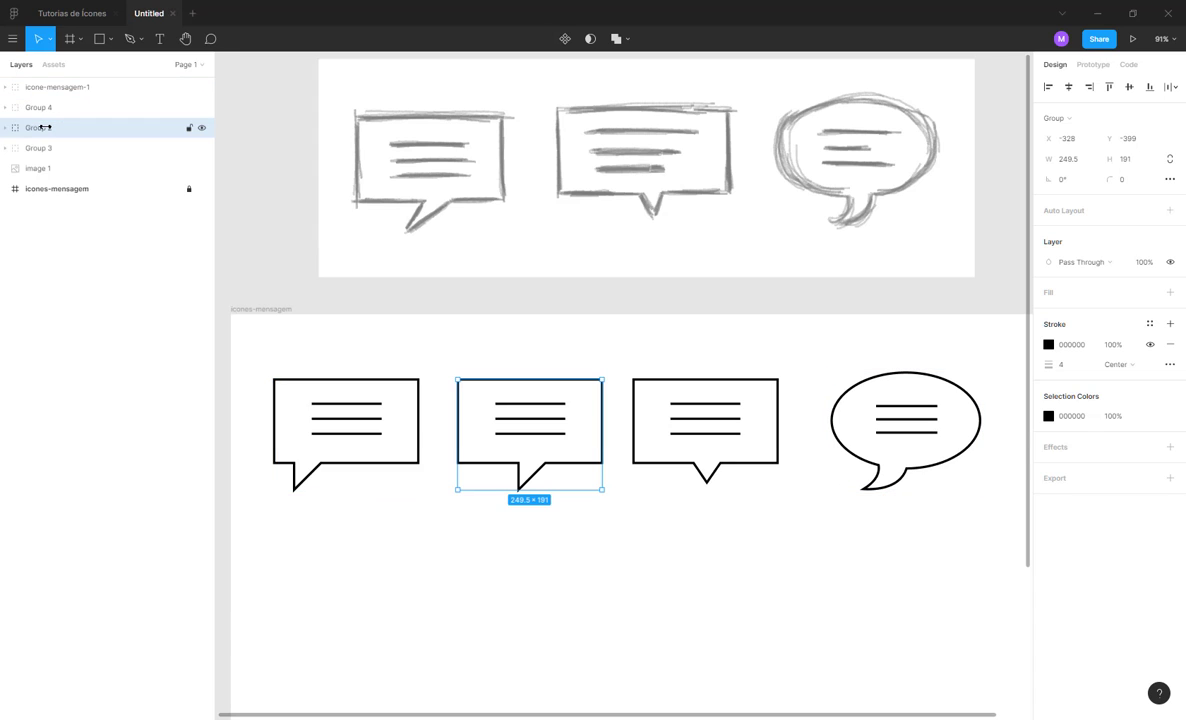
double_click(41, 128)
key(ctrl+v)
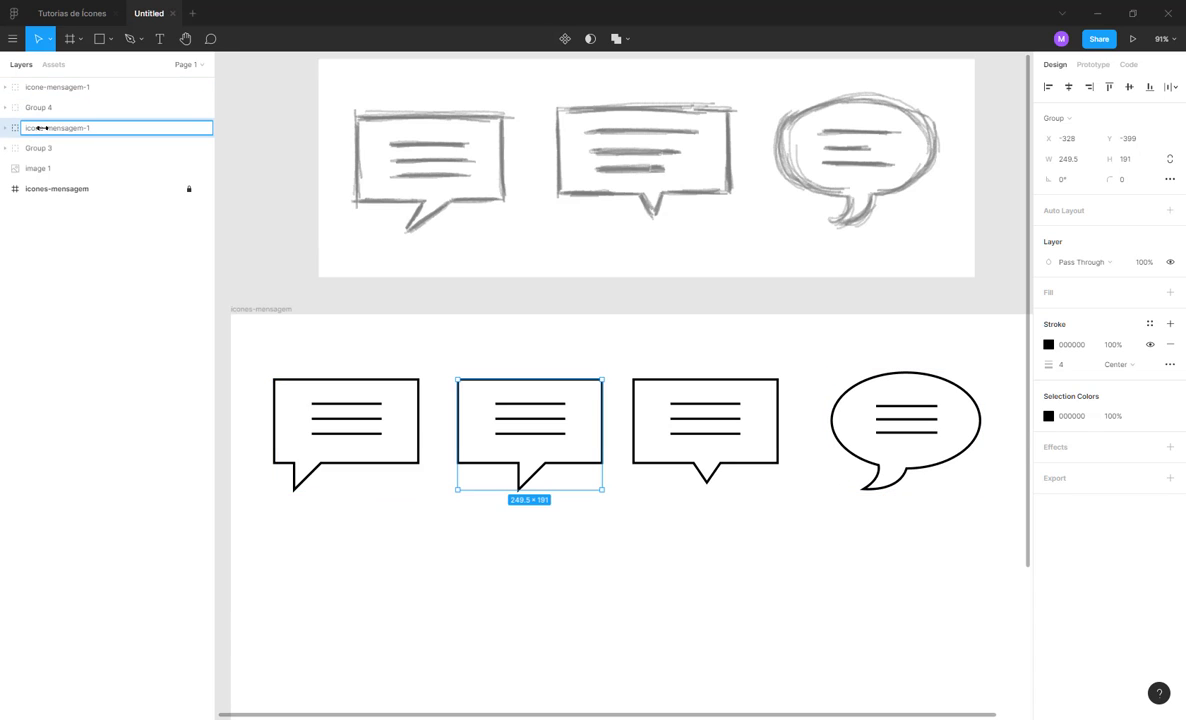
text(2)
key(Return)
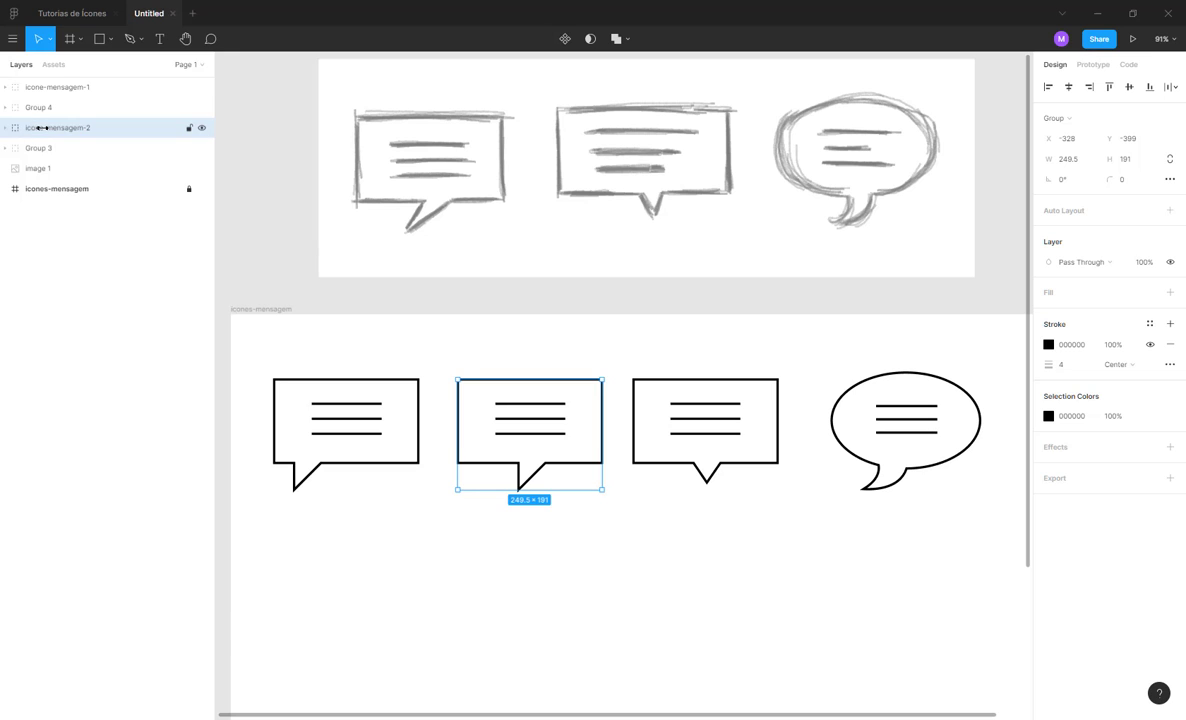
drag(42, 128, 55, 98)
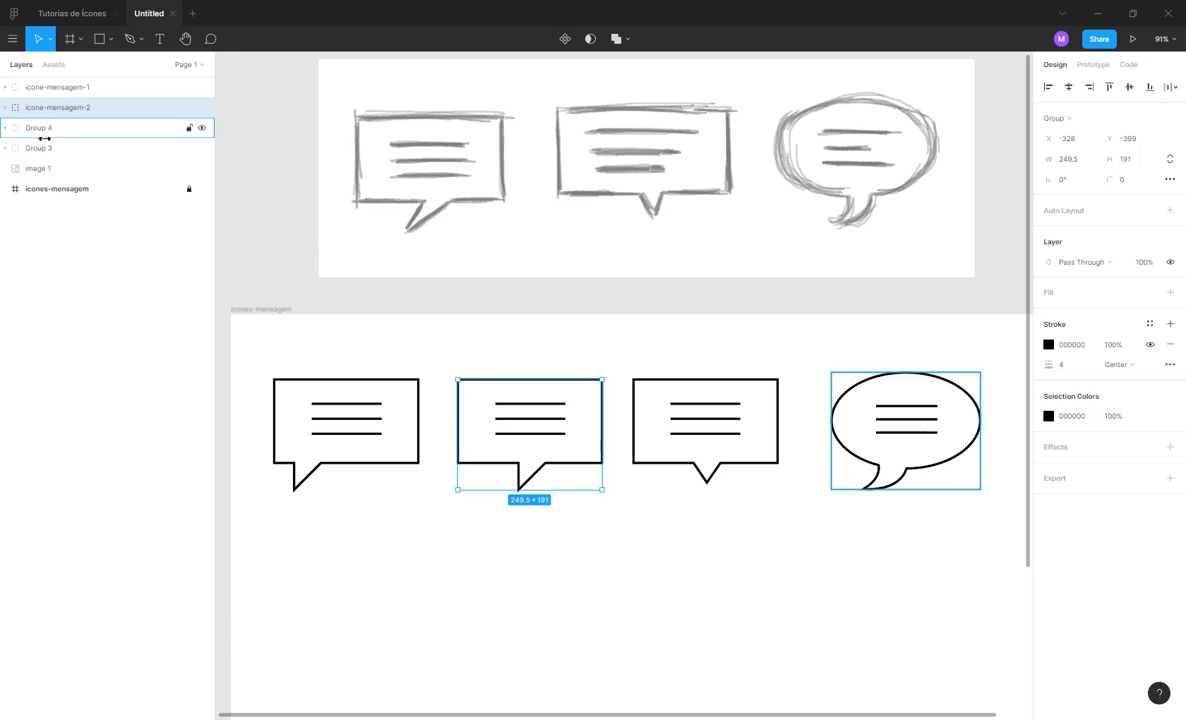
- Rename the third bubble's group as icone-mensagem-3 and place it directly below icone-mensagem-2 in the layer order
click(41, 147)
double_click(41, 147)
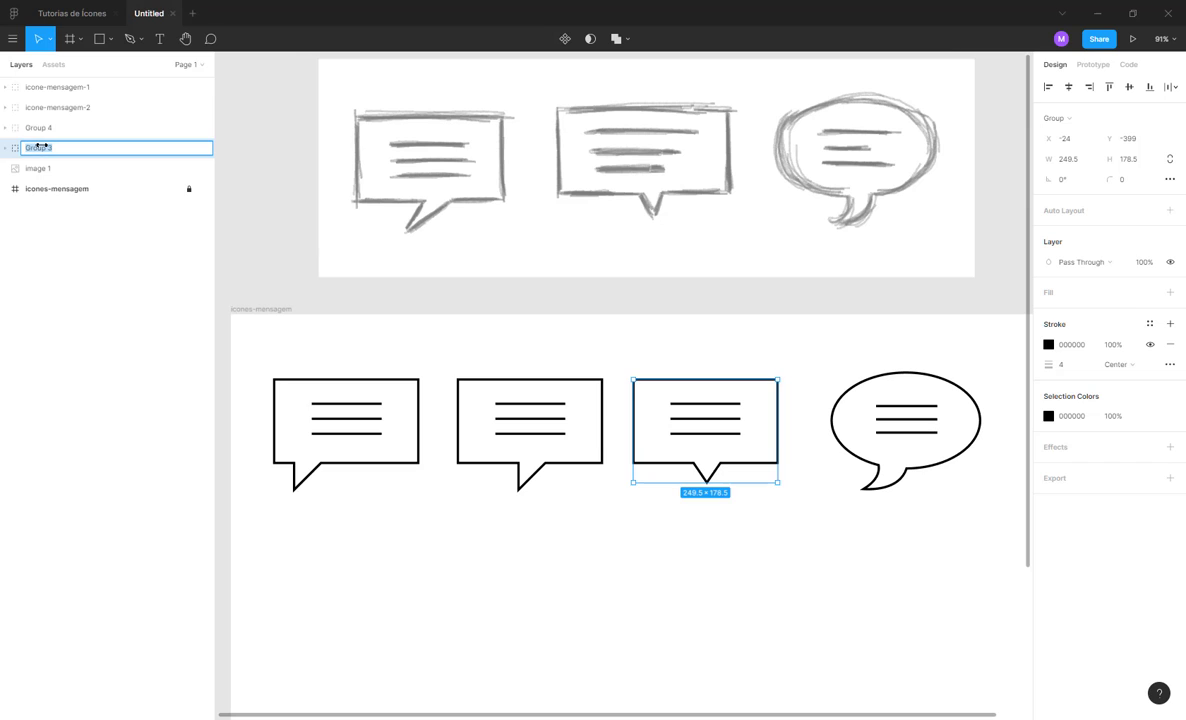
key(ctrl+v)
key(Return)
drag(40, 146, 62, 120)
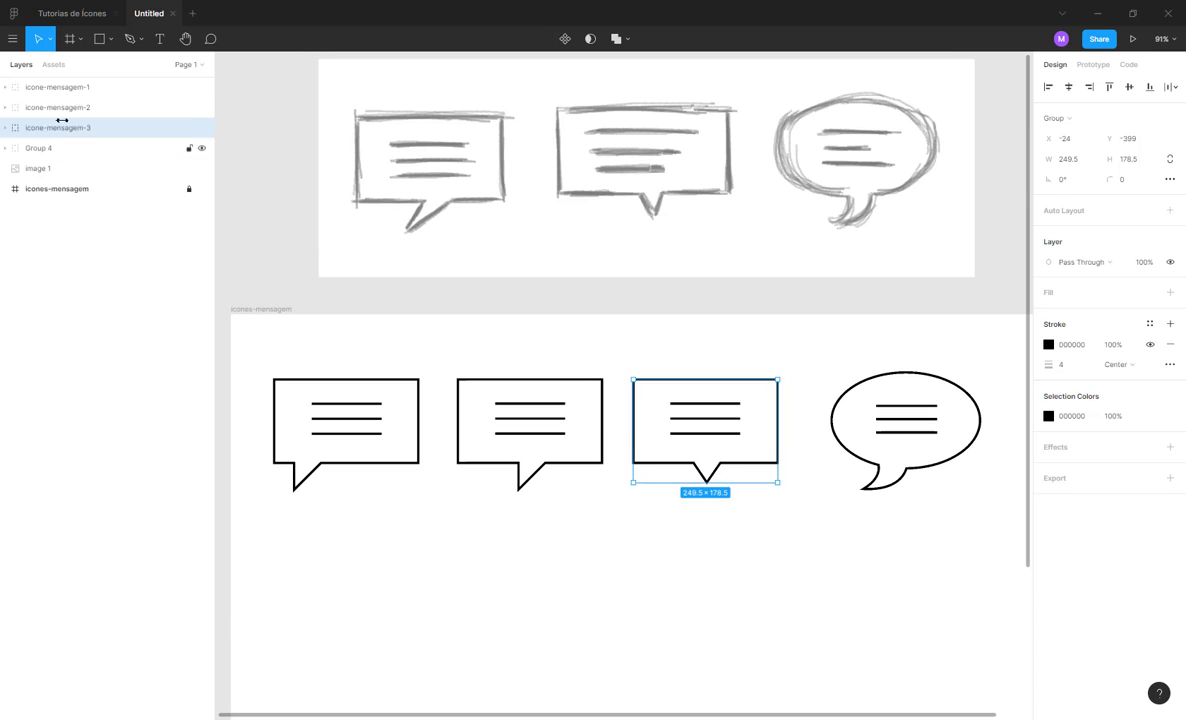
- Rename the oval bubble's group as icone-mensagem-4
click(41, 147)
double_click(41, 147)
key(ctrl+v)
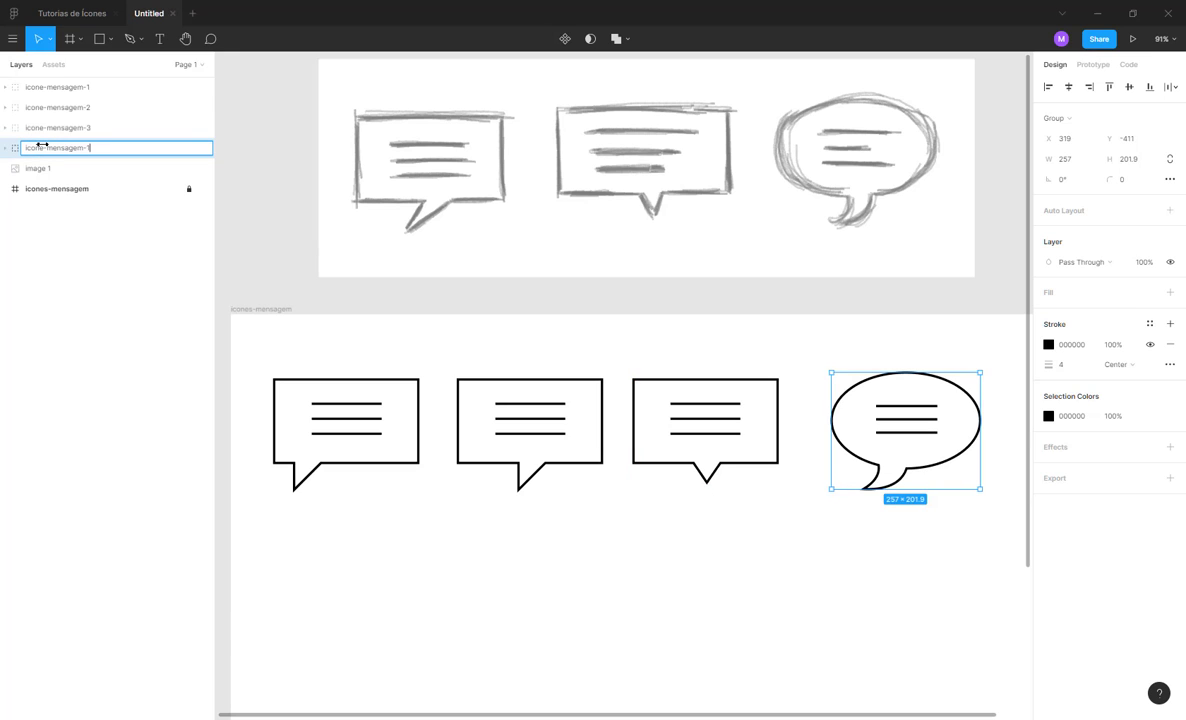
key(Return)
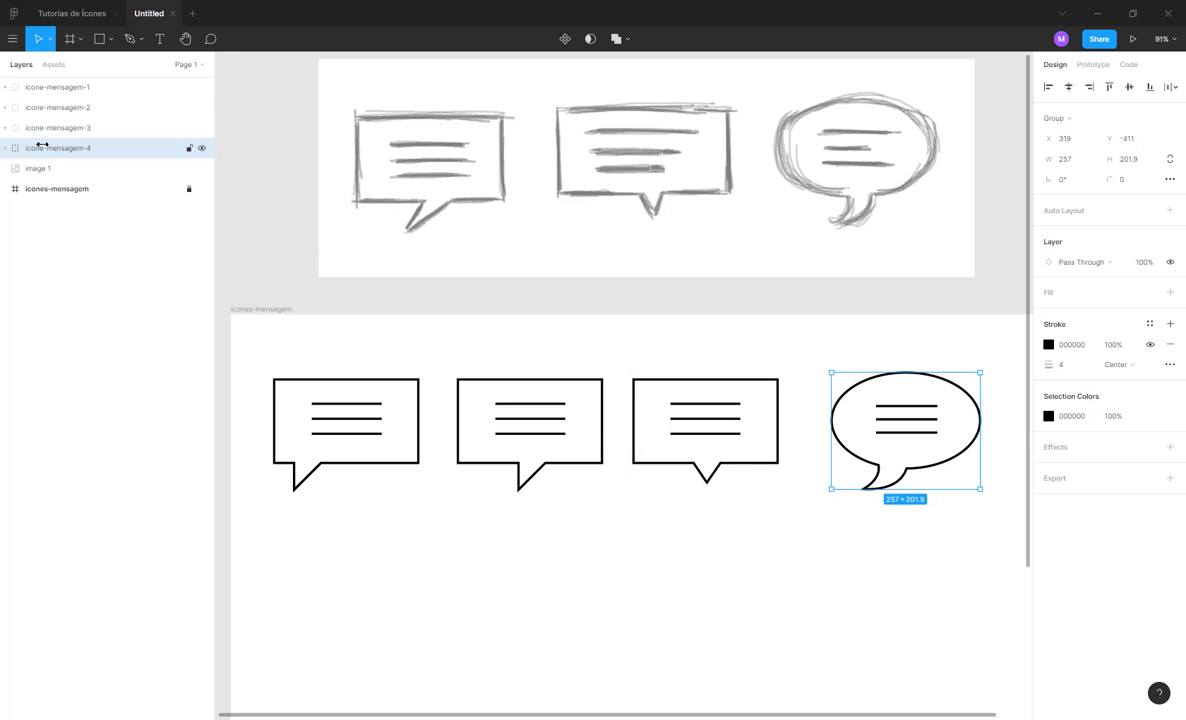
- Expand the icone-mensagem-1 group and rename its bubble outline layer as fundo
click(6, 87)
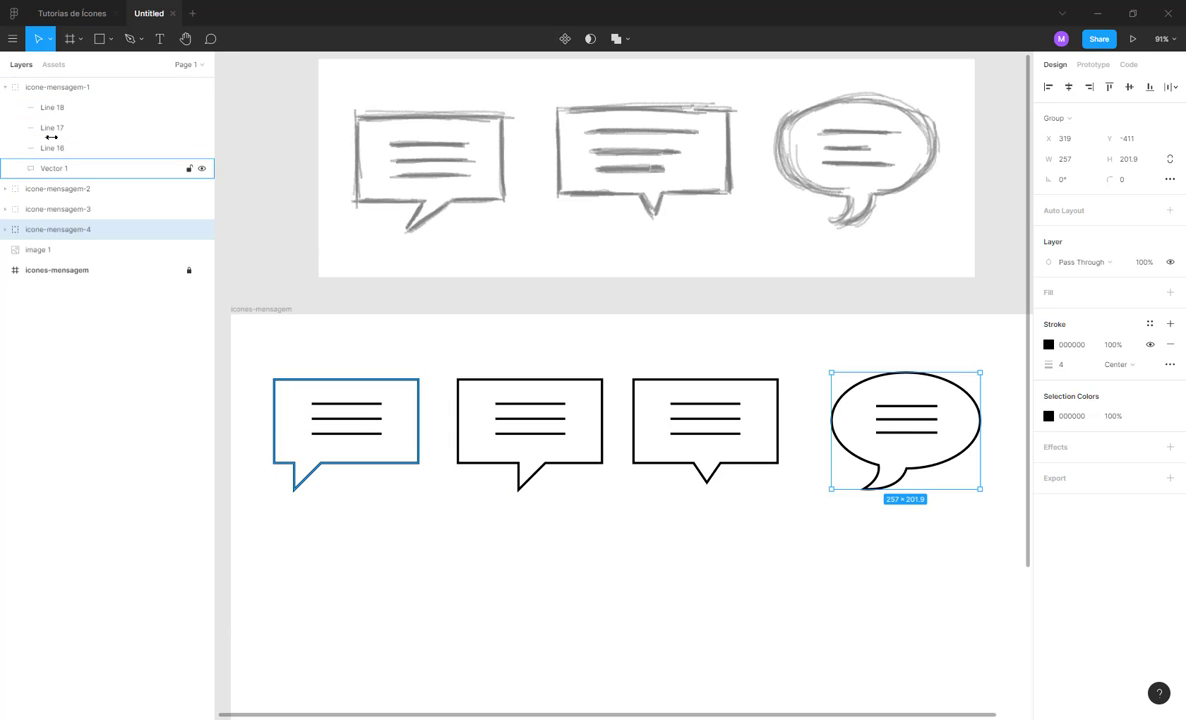
click(65, 107)
click(58, 127)
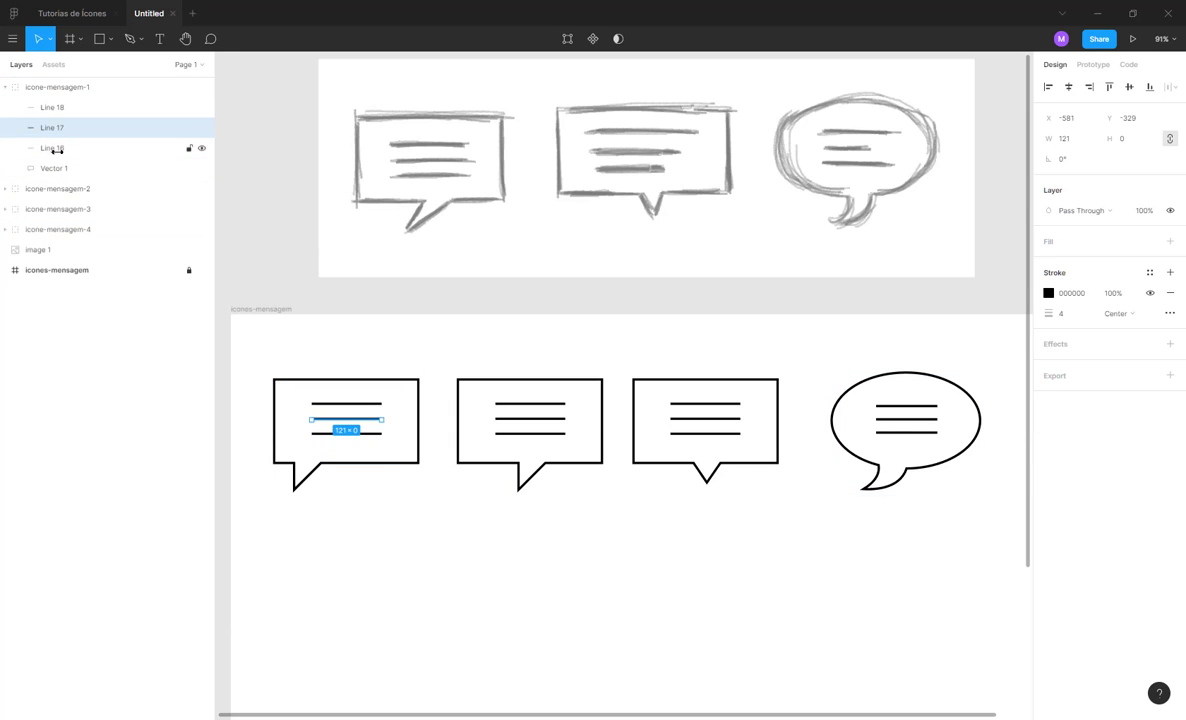
click(58, 167)
double_click(63, 166)
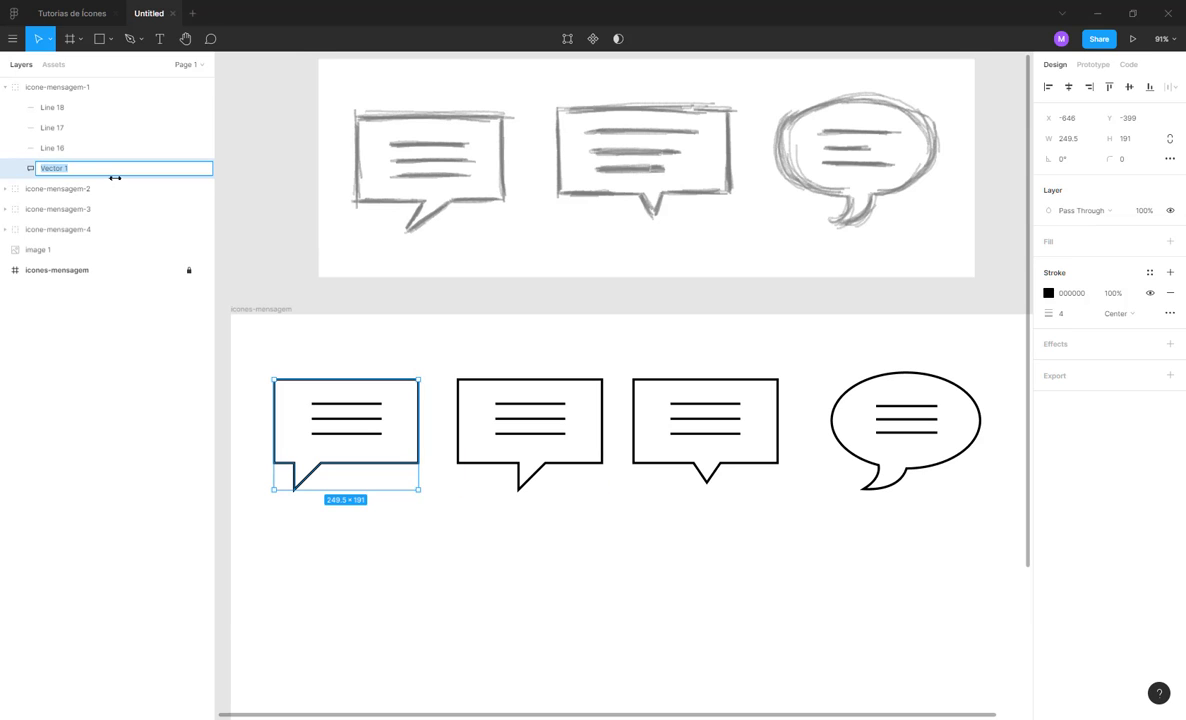
text(fundo)
key(Return)
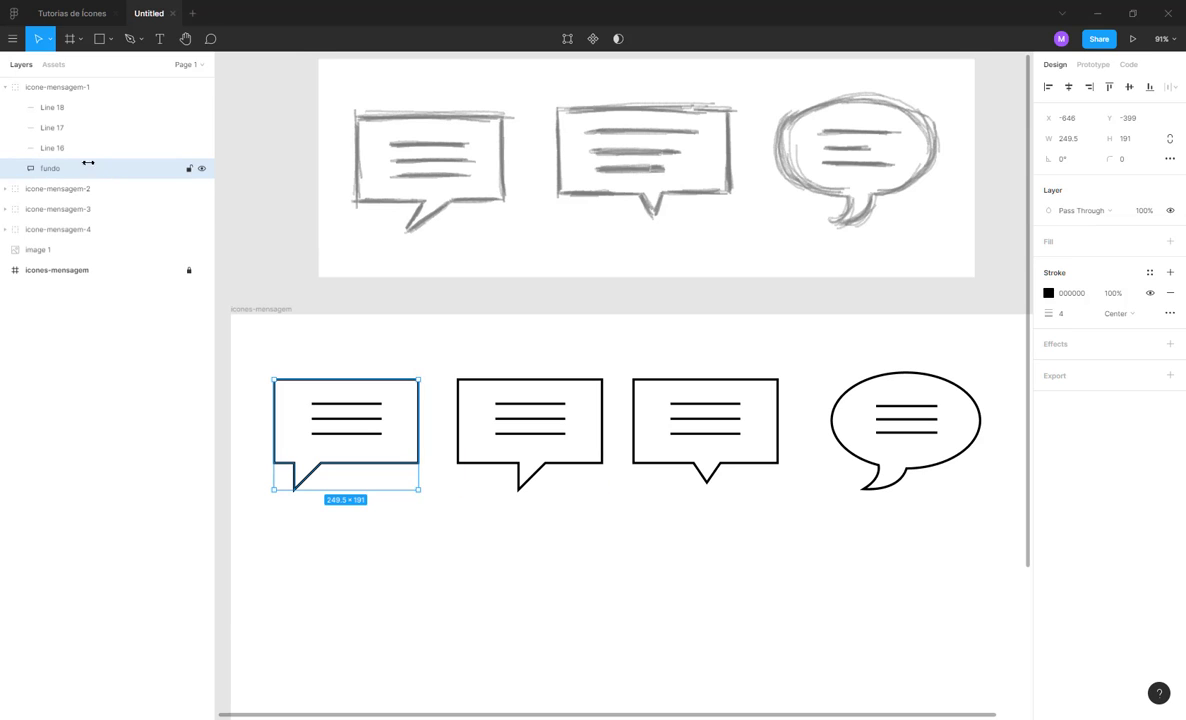
- Flatten the three lines inside icone-mensagem-1 into a single vector
click(57, 147)
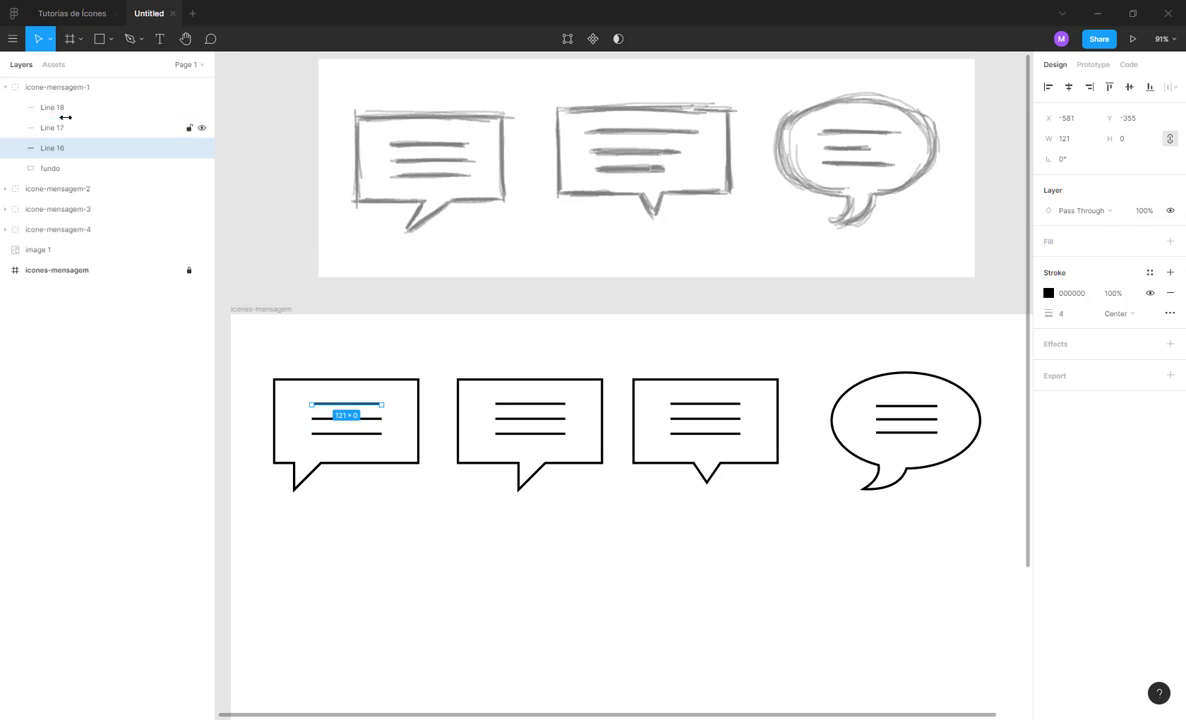
shift+click(60, 107)
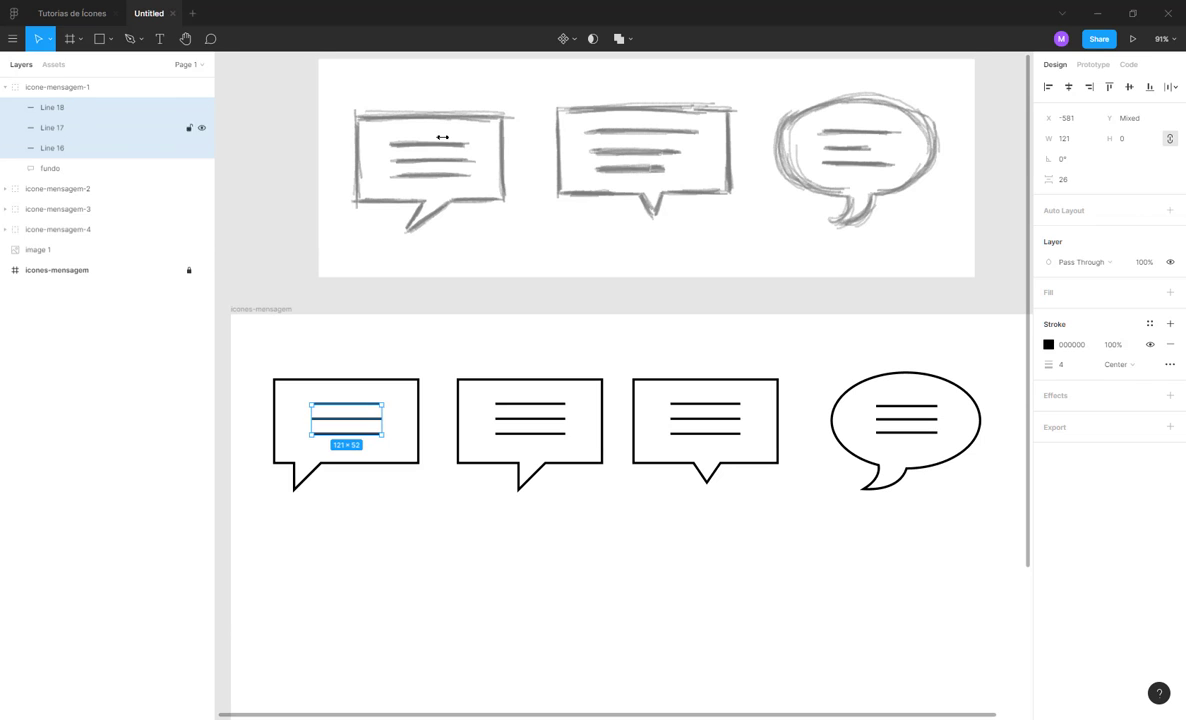
click(631, 39)
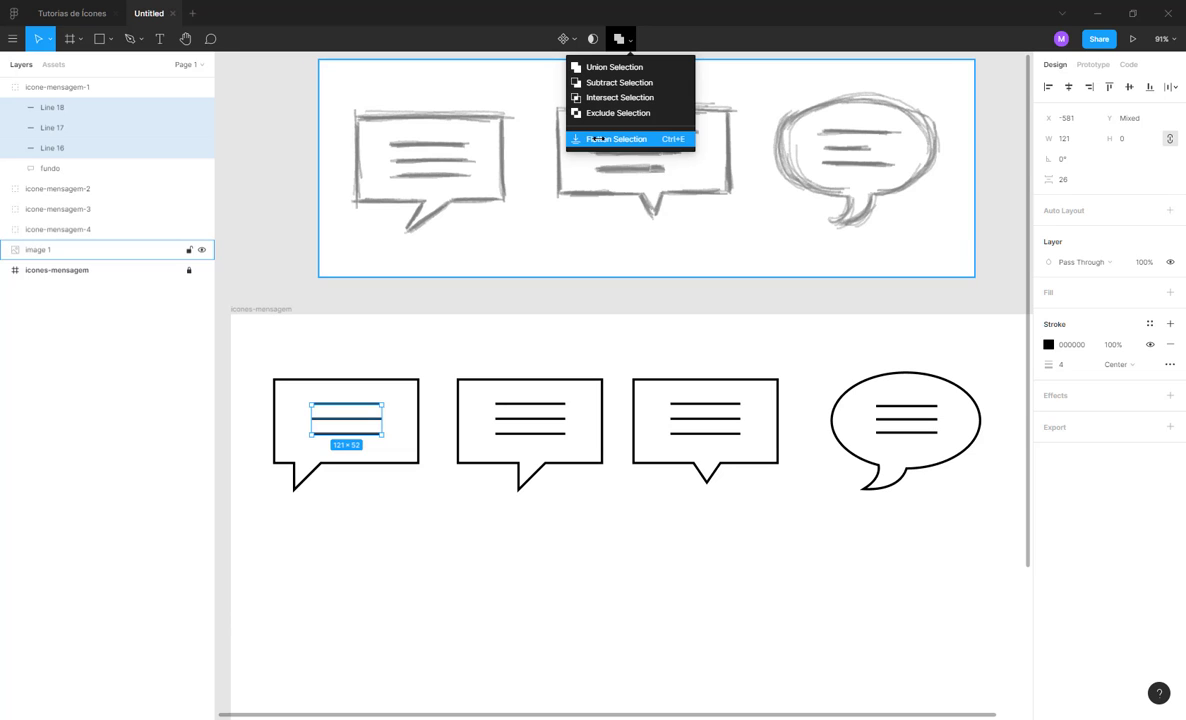
click(597, 139)
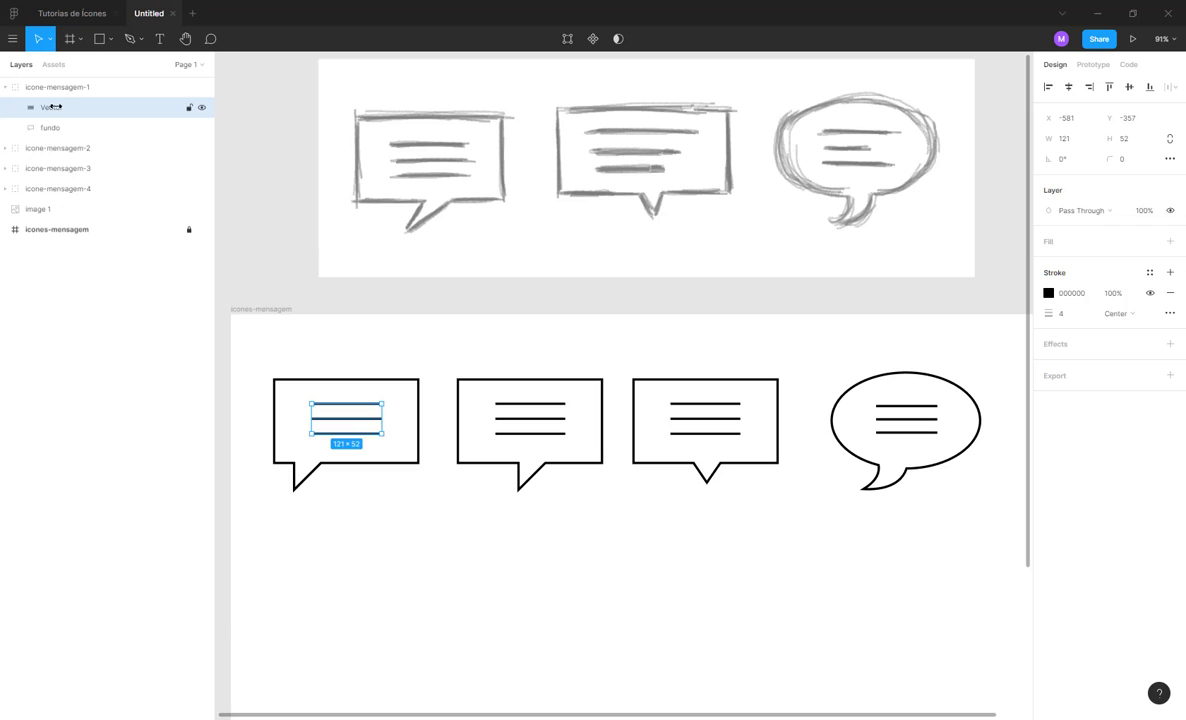
- Rename the flattened lines vector inside icone-mensagem-1 as linhas
double_click(53, 107)
text(l)
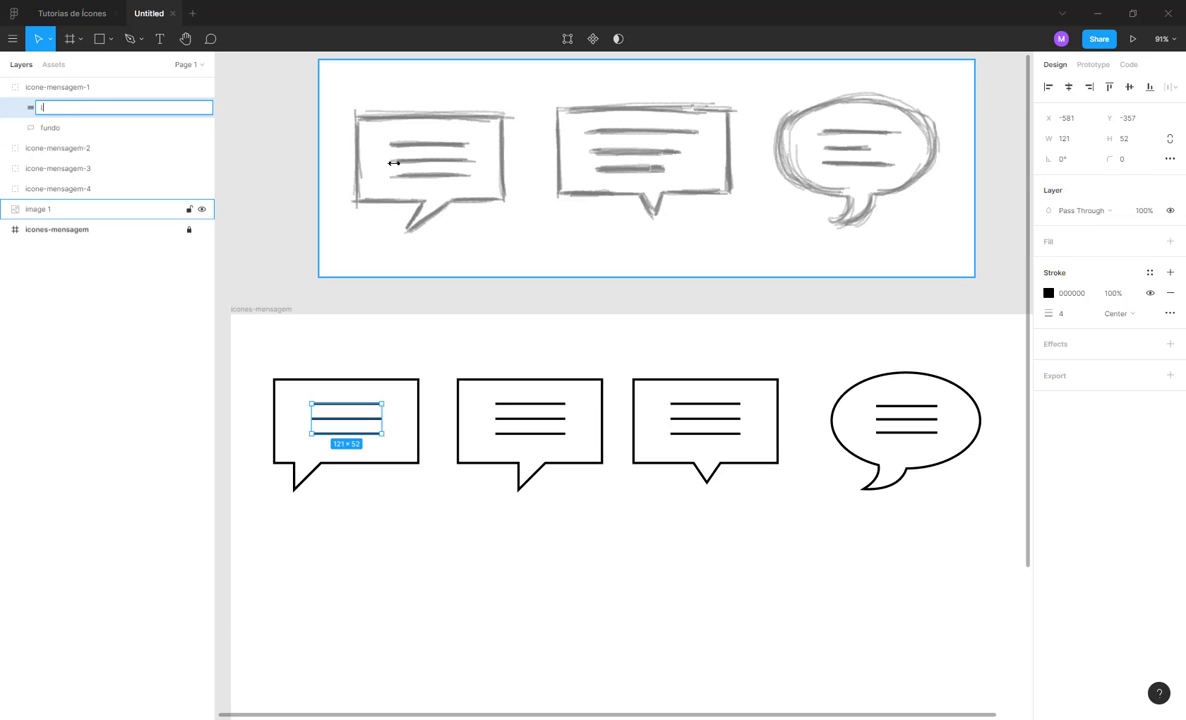
text(inhas)
key(Return)
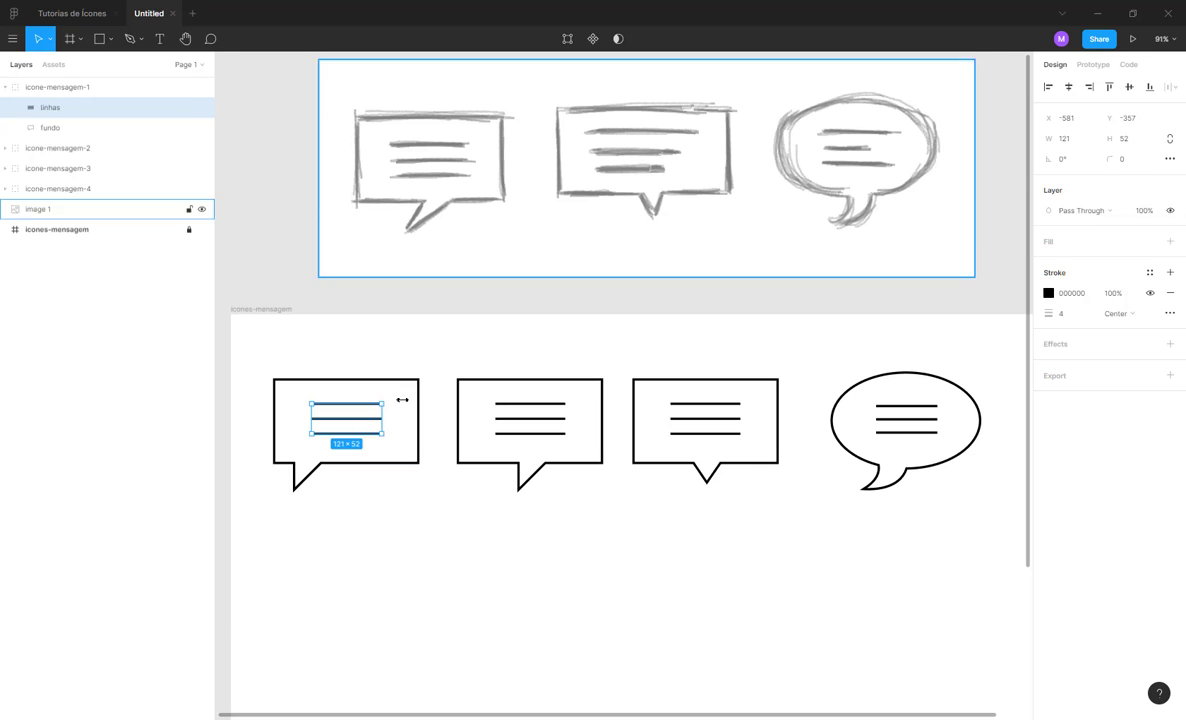
click(368, 454)
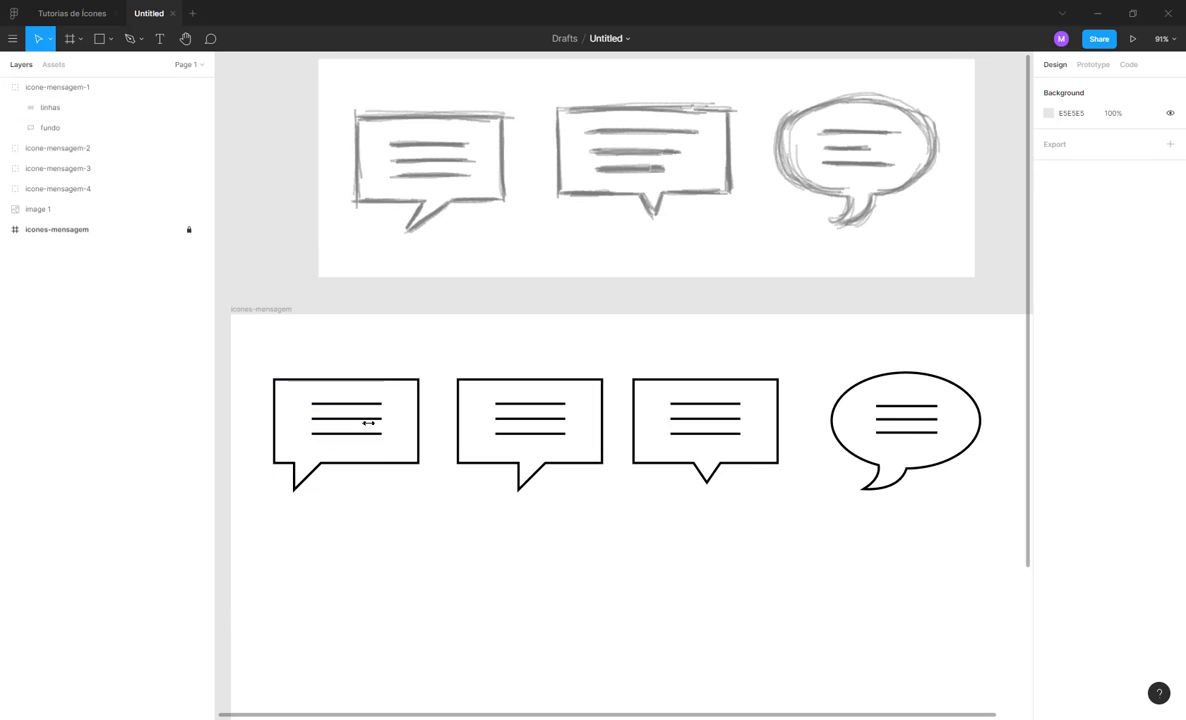
- Edit the linhas vector in icone-mensagem-1, shortening its middle line from the right end so it stops short of the top line
scroll(371, 419, up, 5)
double_click(369, 418)
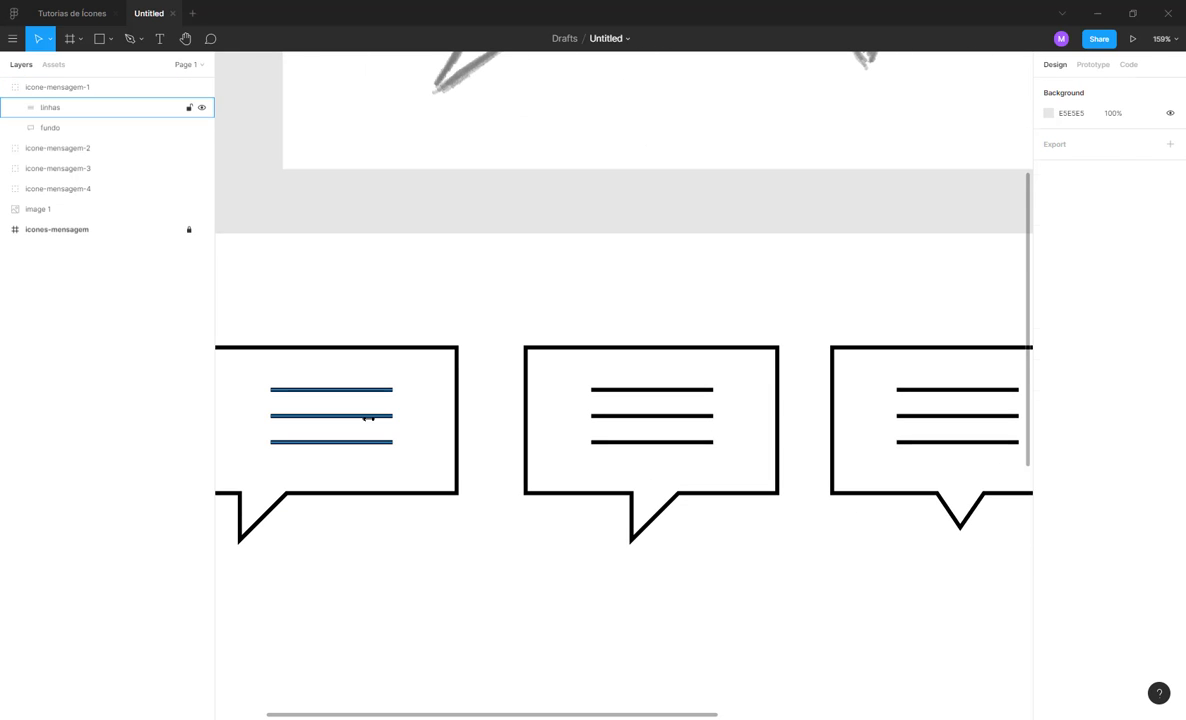
click(368, 418)
key(Return)
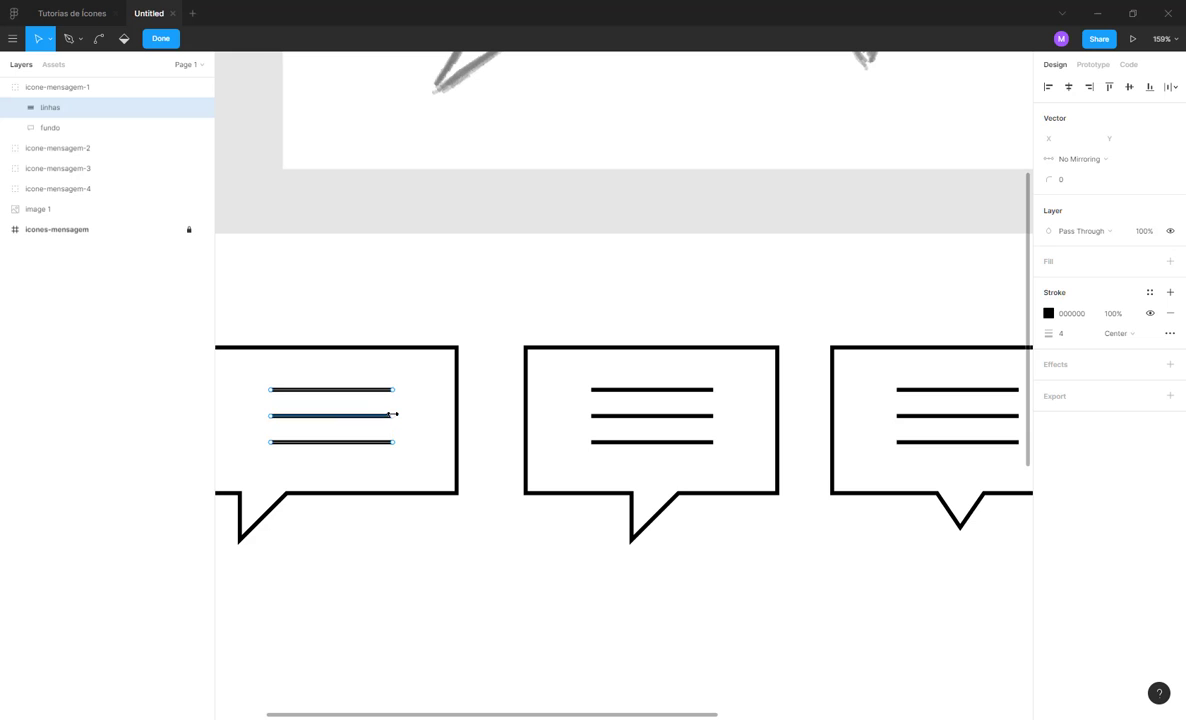
mouse_move(392, 413)
mouse_down()
mouse_move(455, 424)
mouse_move(378, 426)
mouse_up()
key(ctrl+z)
scroll(390, 413, down, 5)
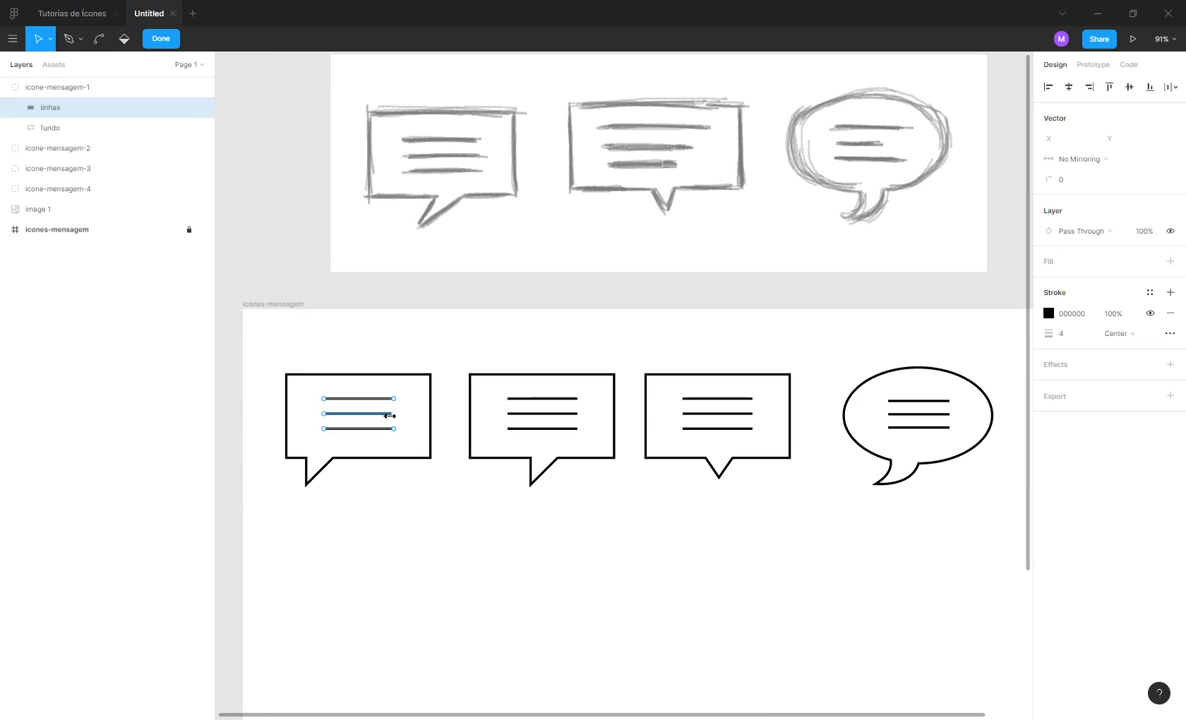
scroll(389, 414, up, 5)
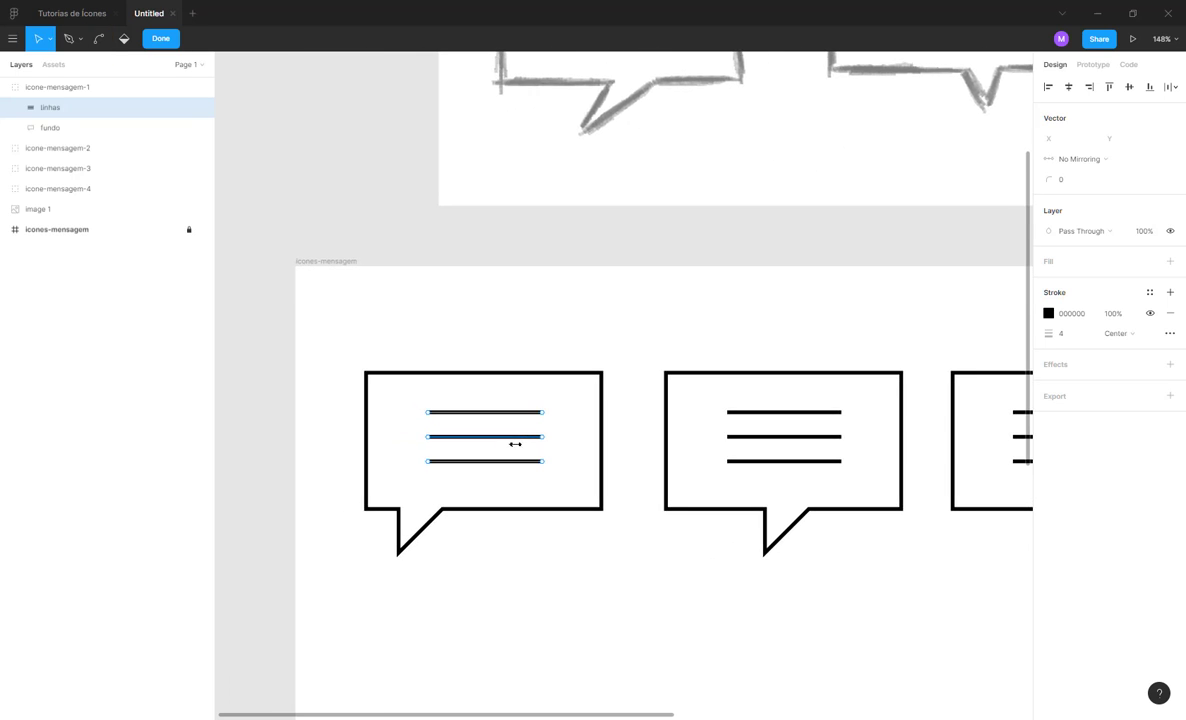
scroll(515, 443, up, 3)
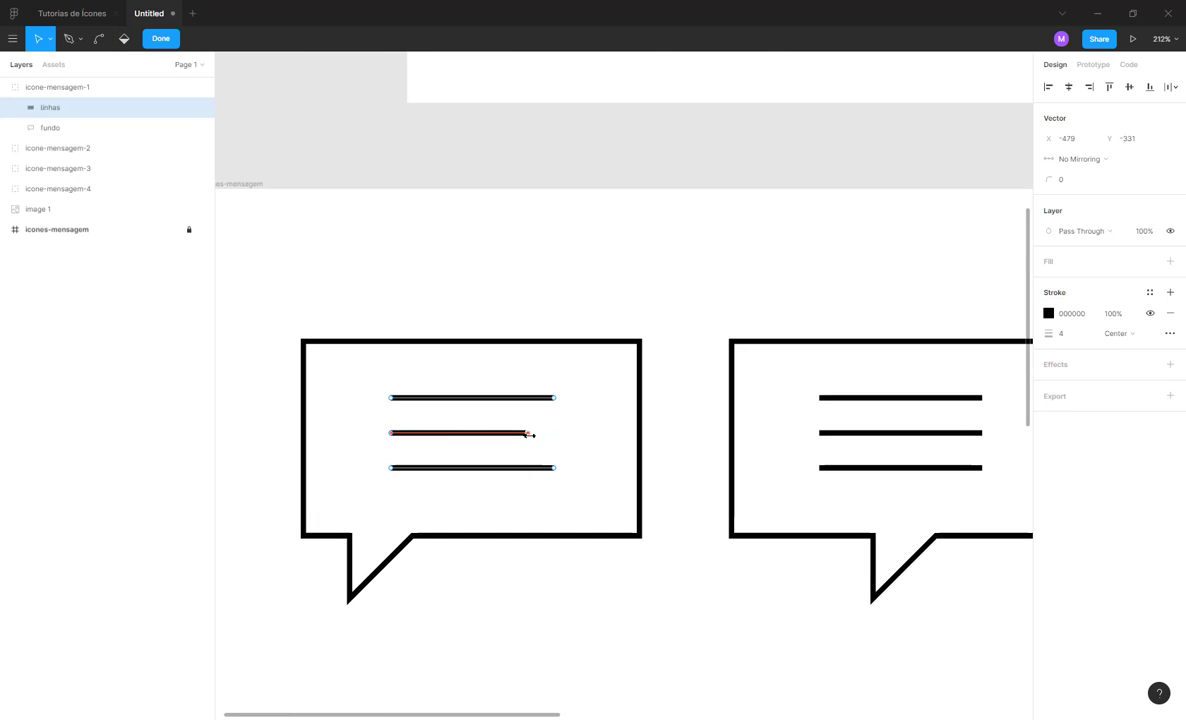
- Shorten the bottom line of the linhas vector from its right end so it is the shortest of the three, and finish vector editing
shift+click(555, 467)
drag(555, 467, 503, 467)
key(ctrl+z)
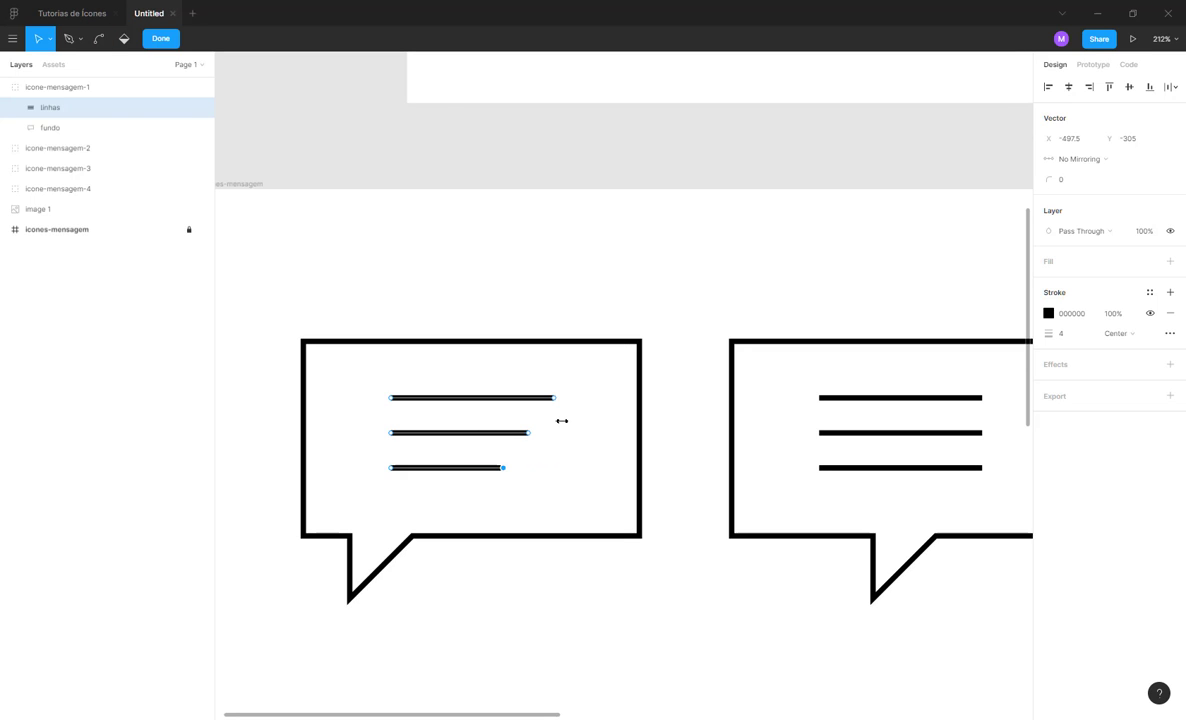
click(537, 281)
scroll(522, 287, down, 5)
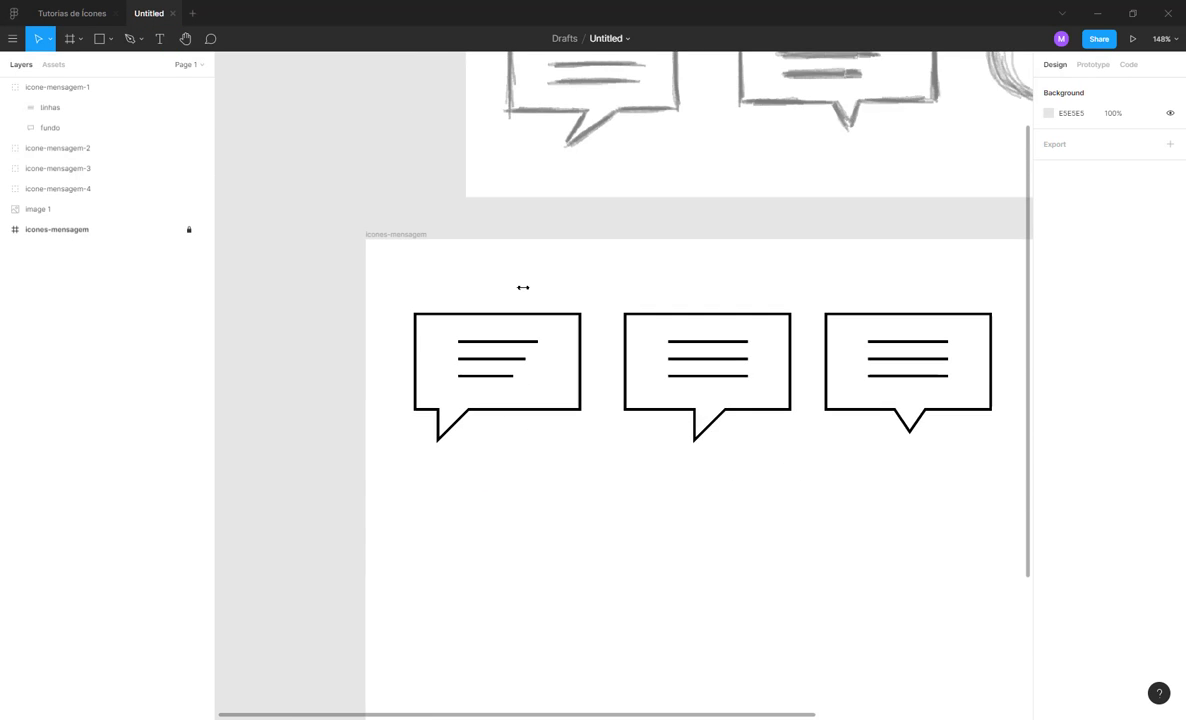
- Widen the linhas vector in the first bubble to 127 and centre it horizontally within the bubble outline
scroll(522, 287, up, 5)
ctrl+click(504, 389)
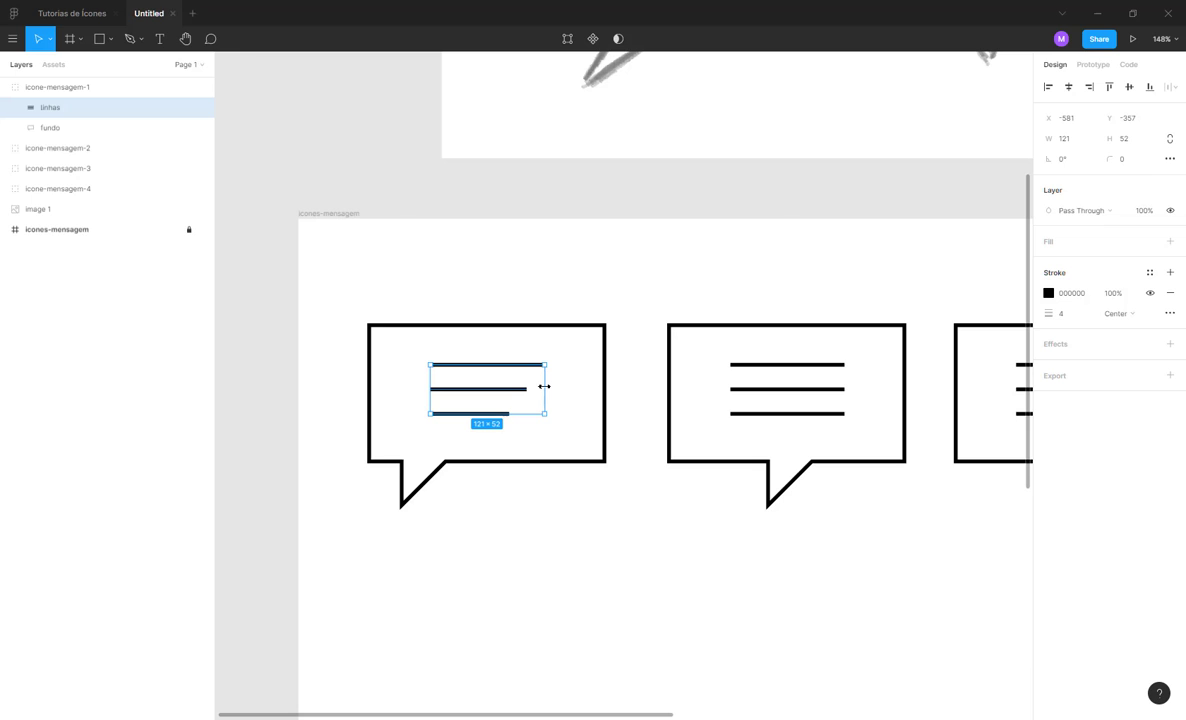
drag(548, 387, 551, 387)
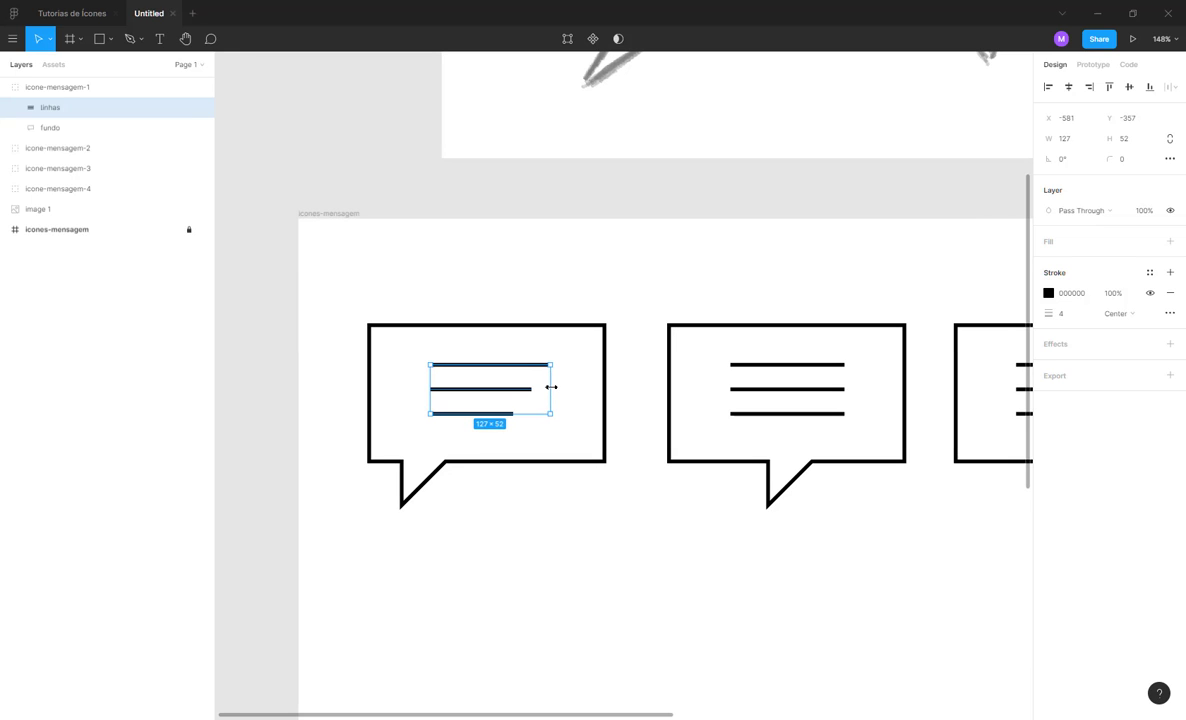
shift+click(605, 377)
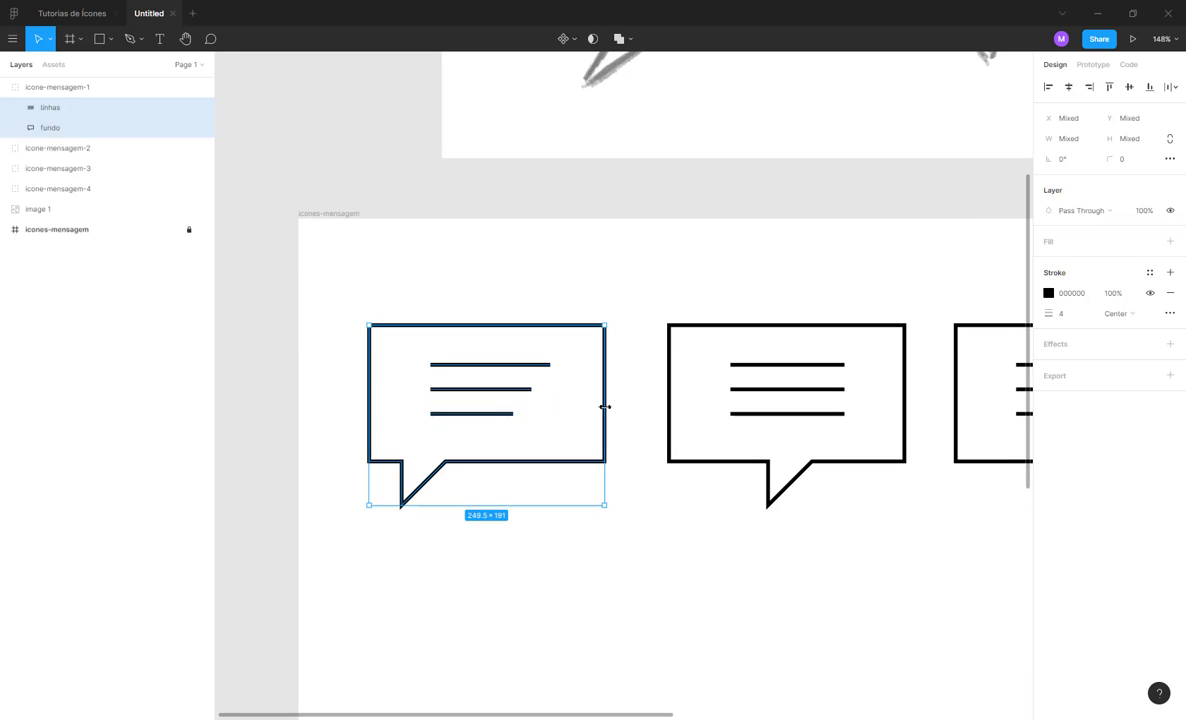
click(605, 300)
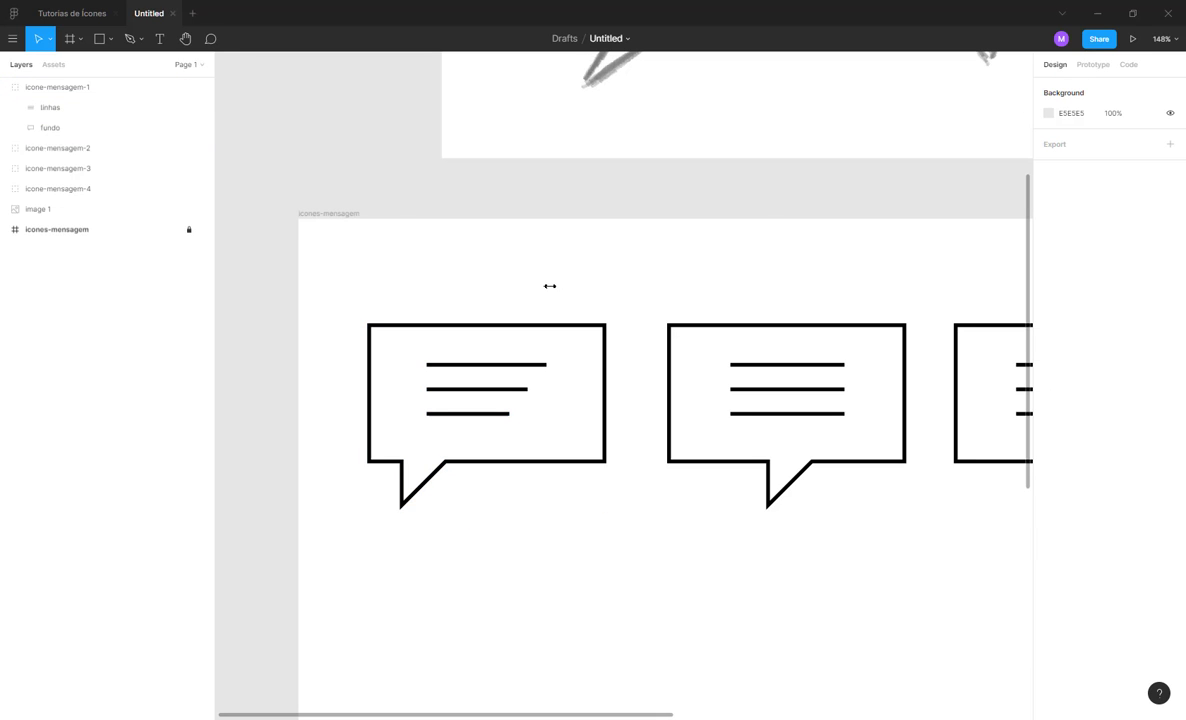
scroll(550, 286, down, 3)
scroll(550, 286, down, 5)
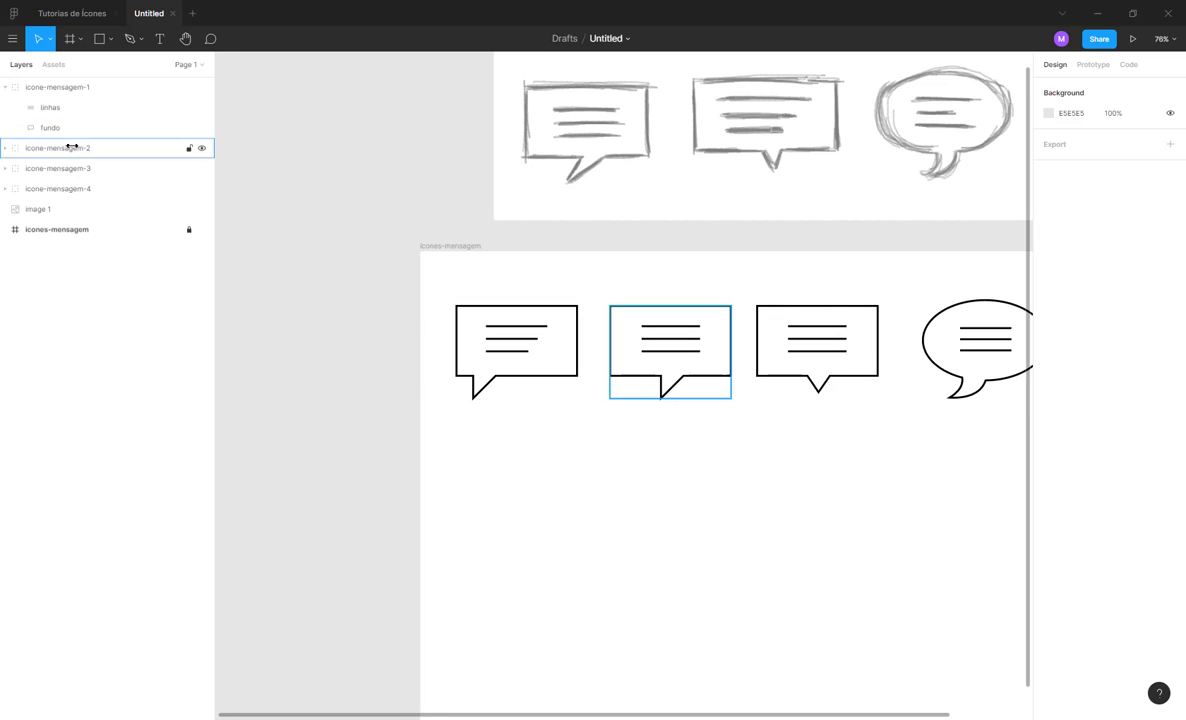
- Collapse icone-mensagem-1, expand icone-mensagem-2 and flatten its three lines into a single vector
click(6, 87)
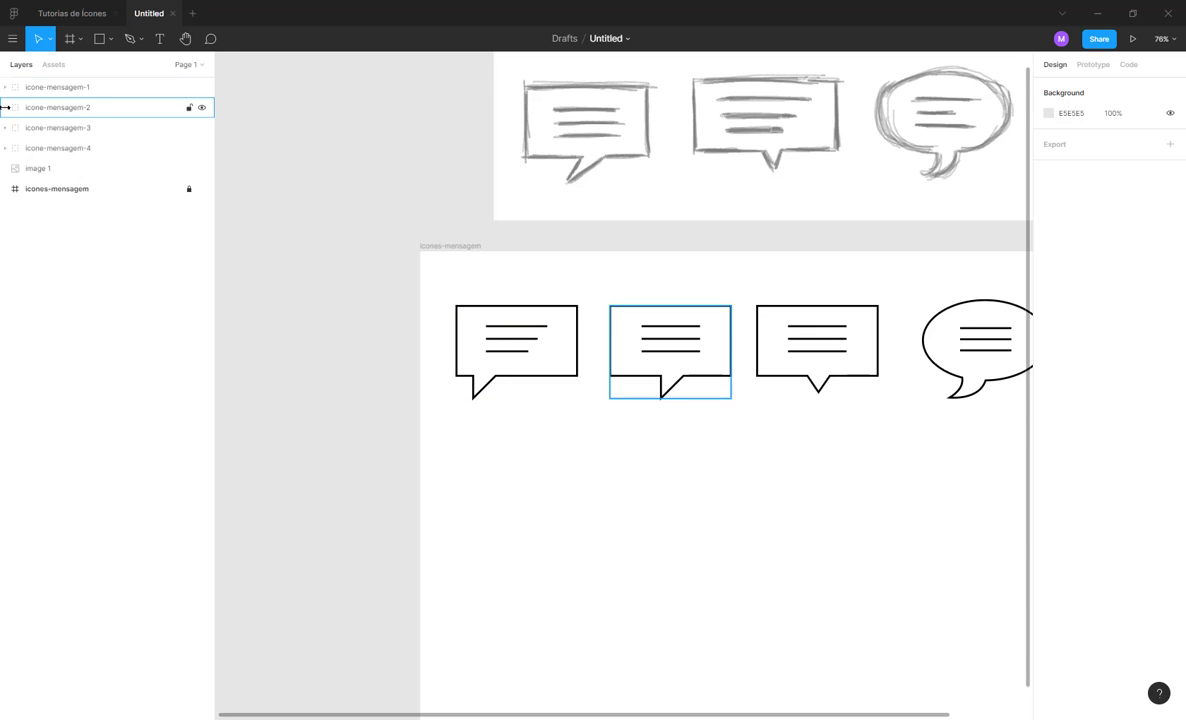
click(10, 107)
click(63, 128)
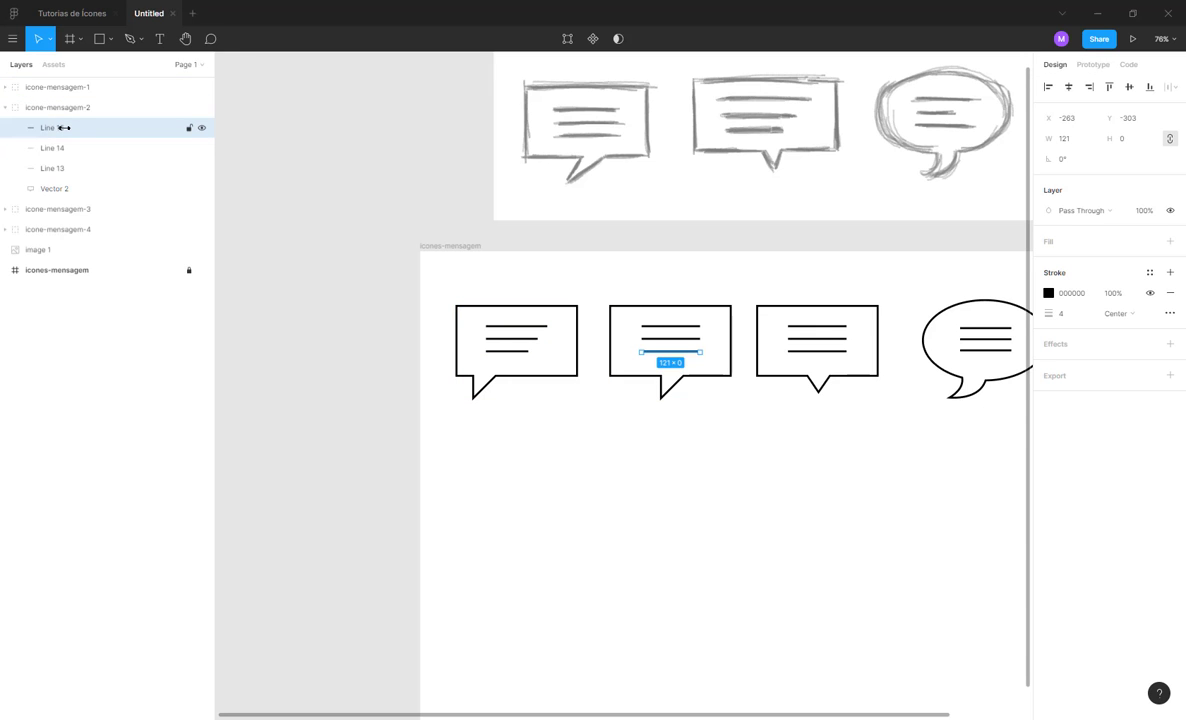
drag(561, 278, 322, 216)
scroll(413, 236, up, 10)
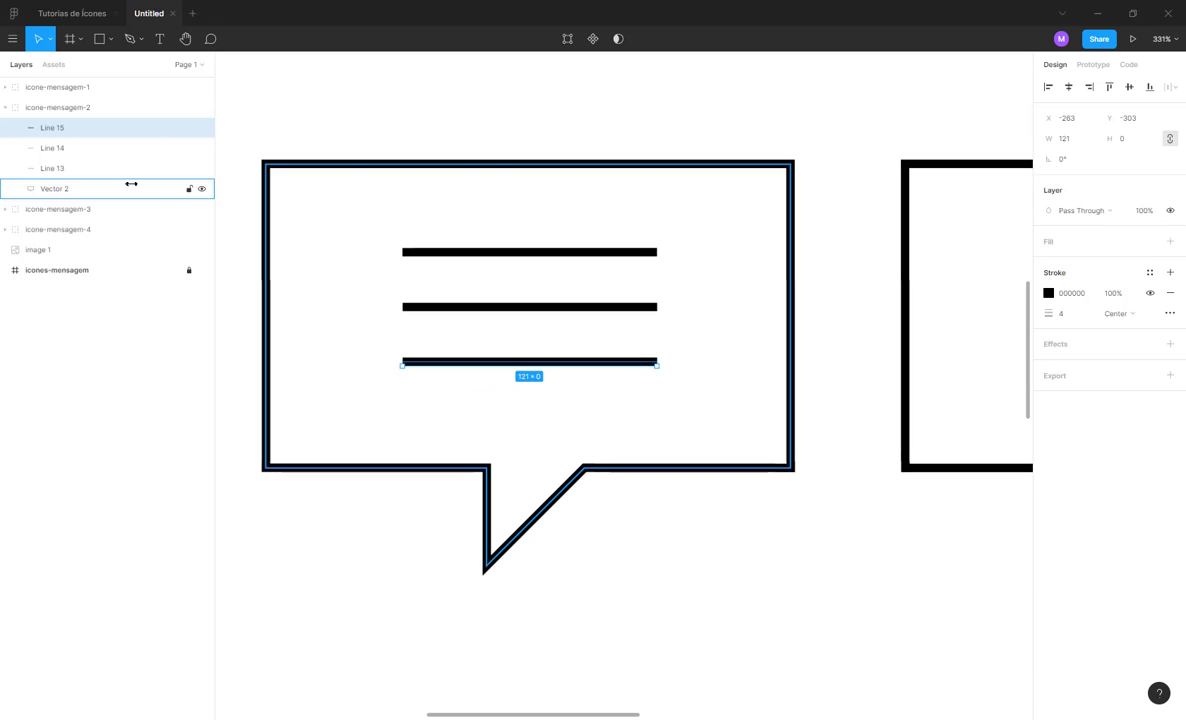
shift+click(64, 148)
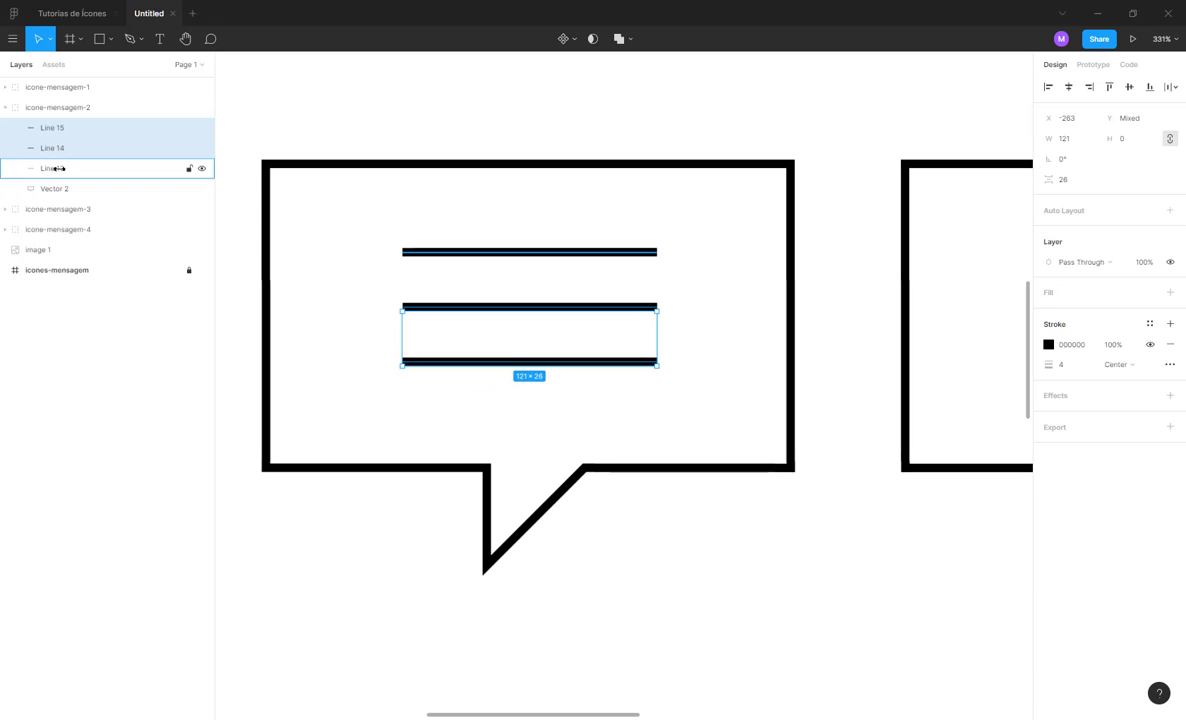
shift+click(52, 168)
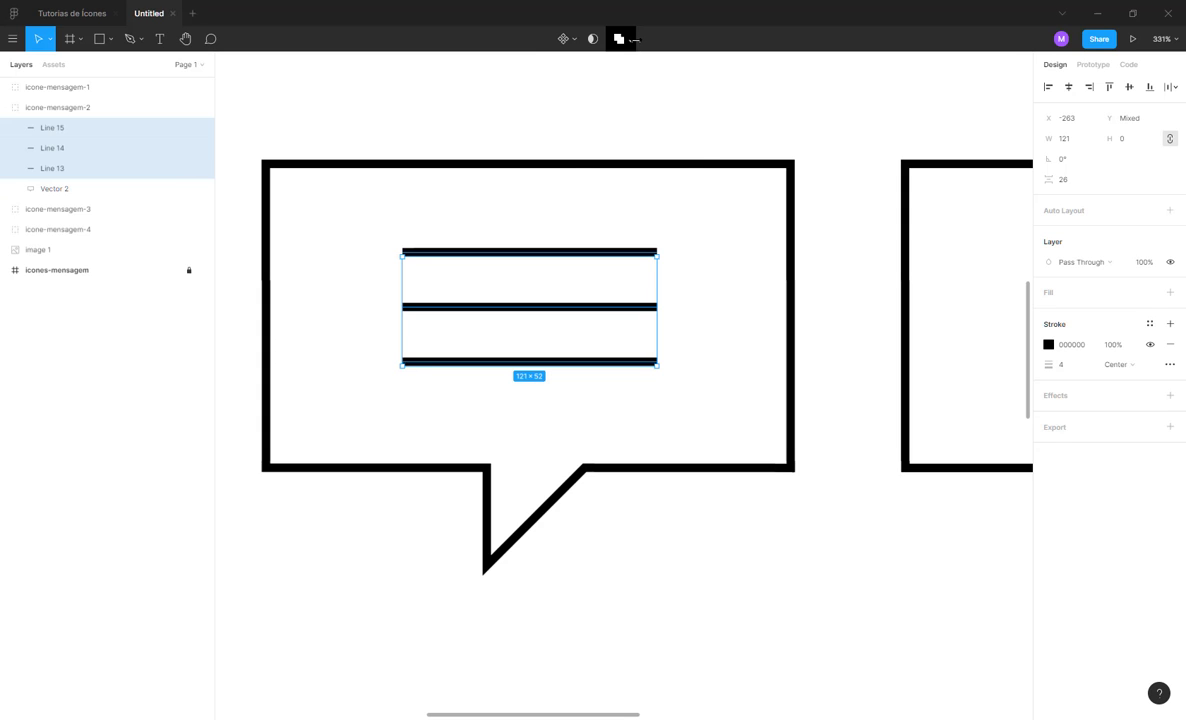
click(619, 38)
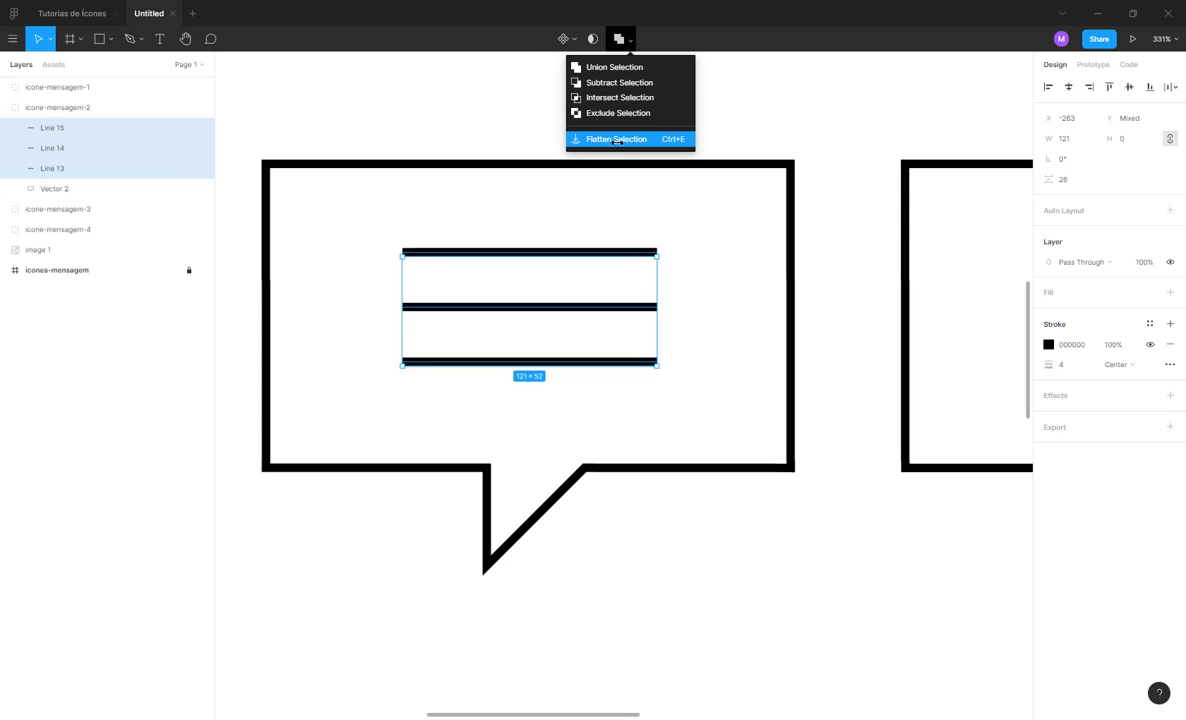
click(617, 139)
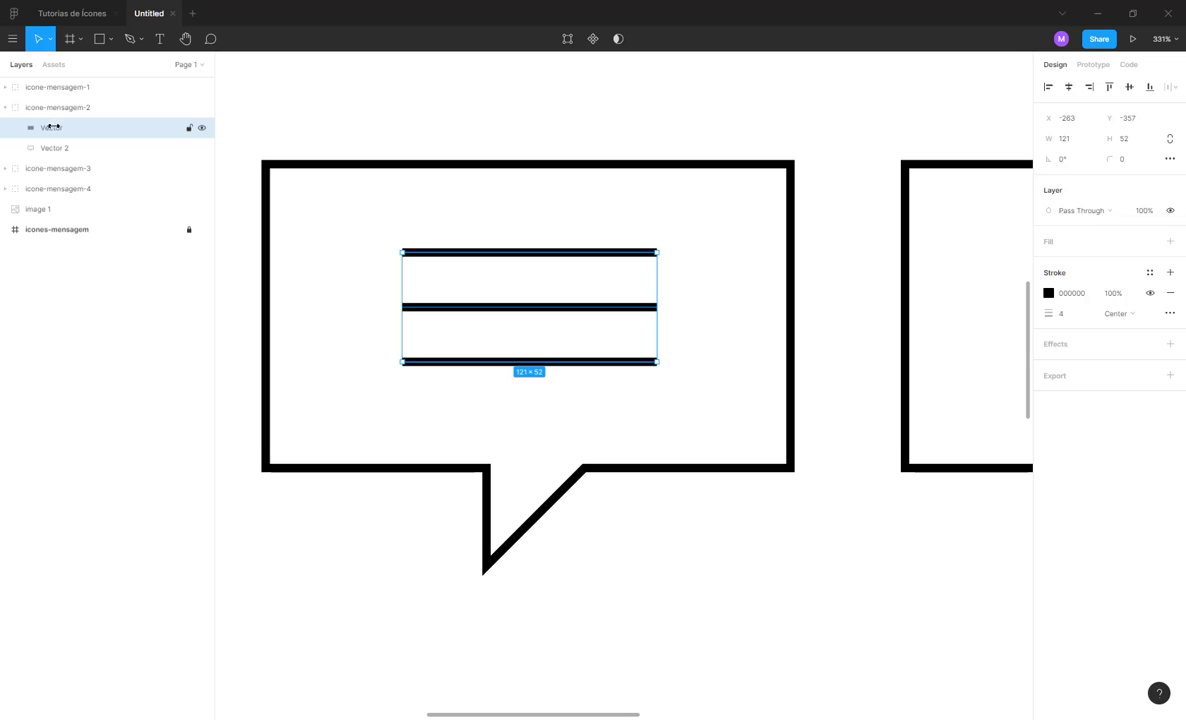
- Rename the flattened lines in icone-mensagem-2 as linhas and its bubble outline as fundo
double_click(53, 127)
text(linhas)
key(Return)
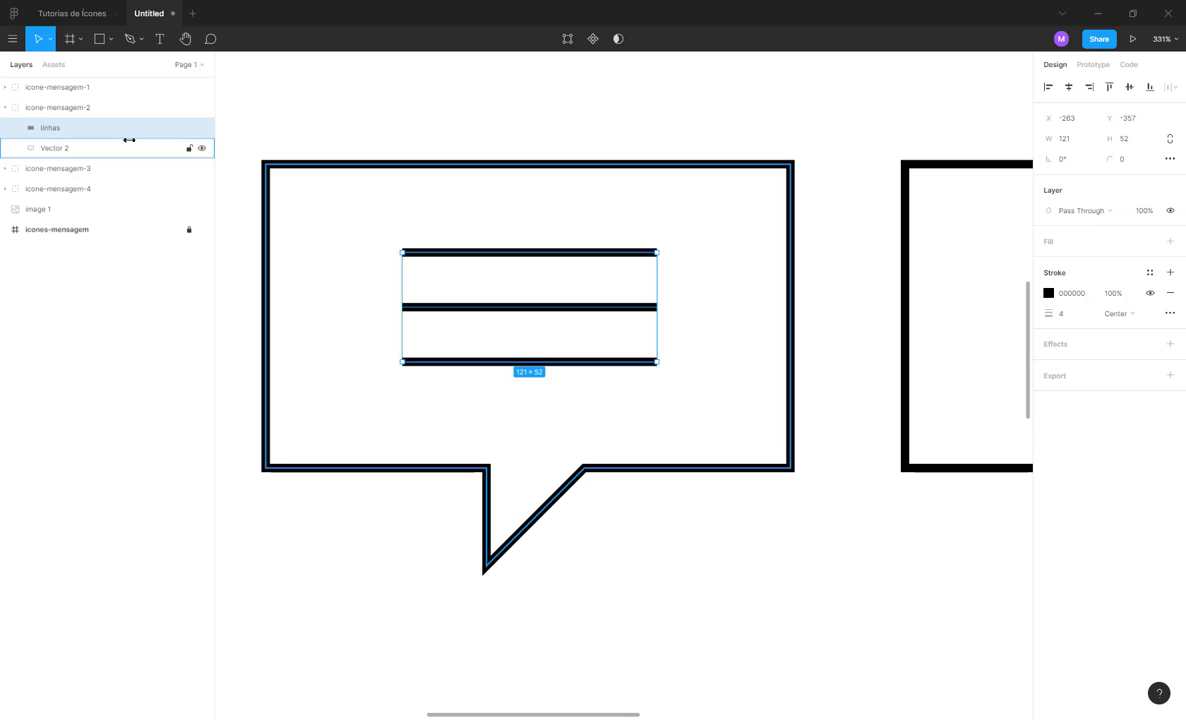
click(67, 146)
double_click(119, 148)
text(fundo)
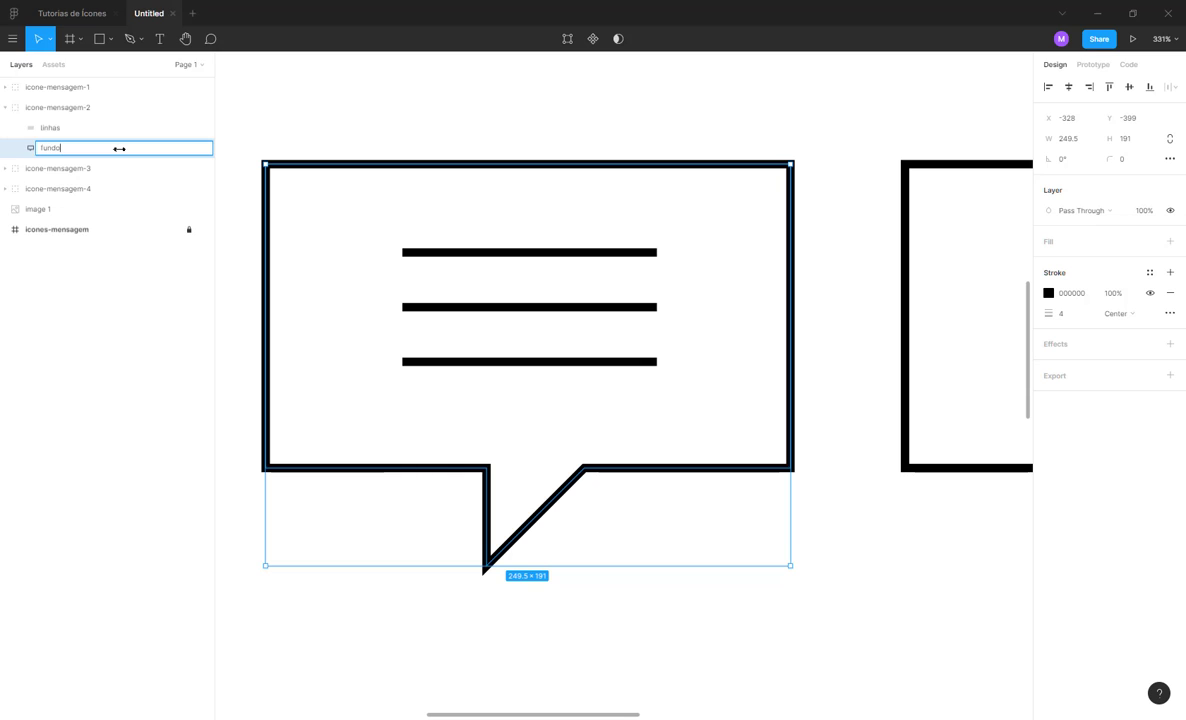
key(Return)
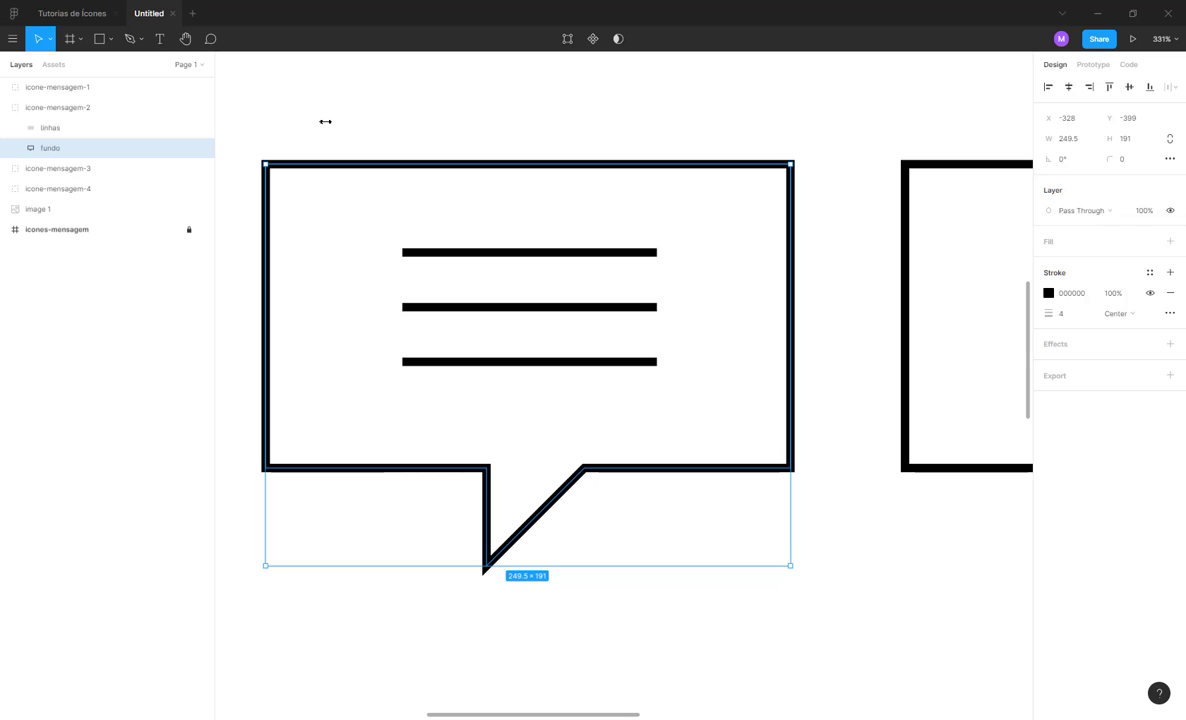
- Select the whole icone-mensagem-2 group and collapse its layers
click(294, 146)
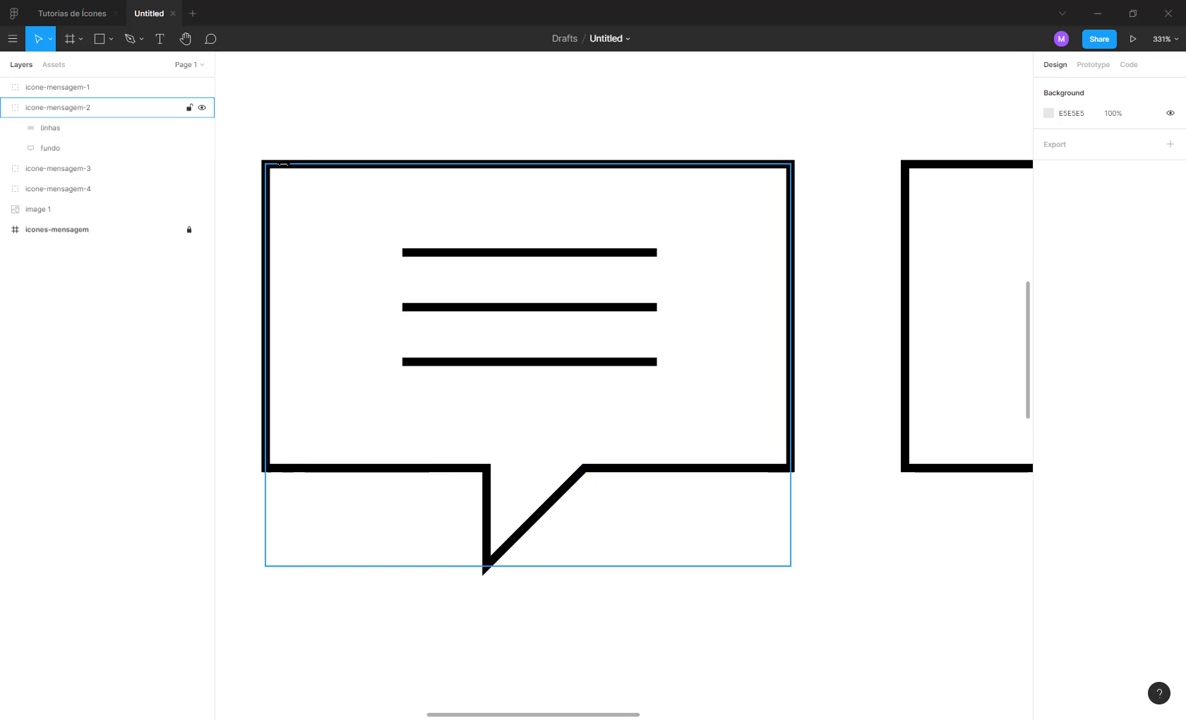
click(283, 164)
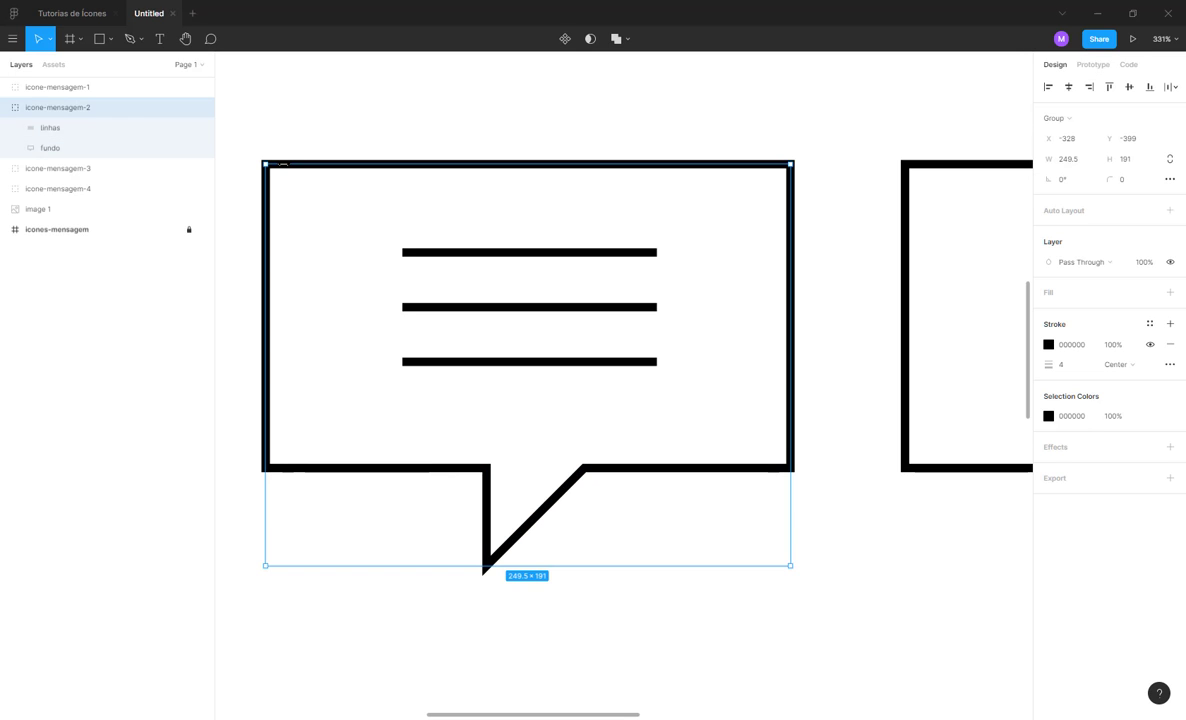
key(alt+l)
click(5, 107)
click(5, 107)
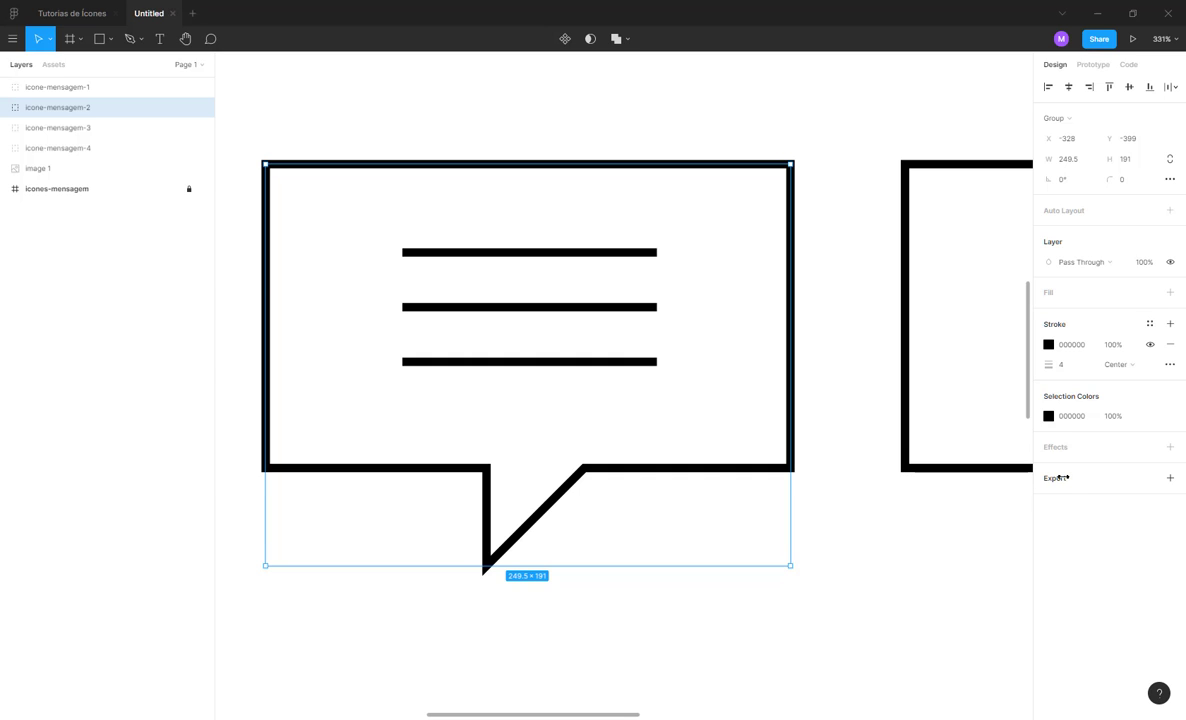
- Add a 1x PNG export setting to the icone-mensagem-2 group and show its export preview
click(1170, 478)
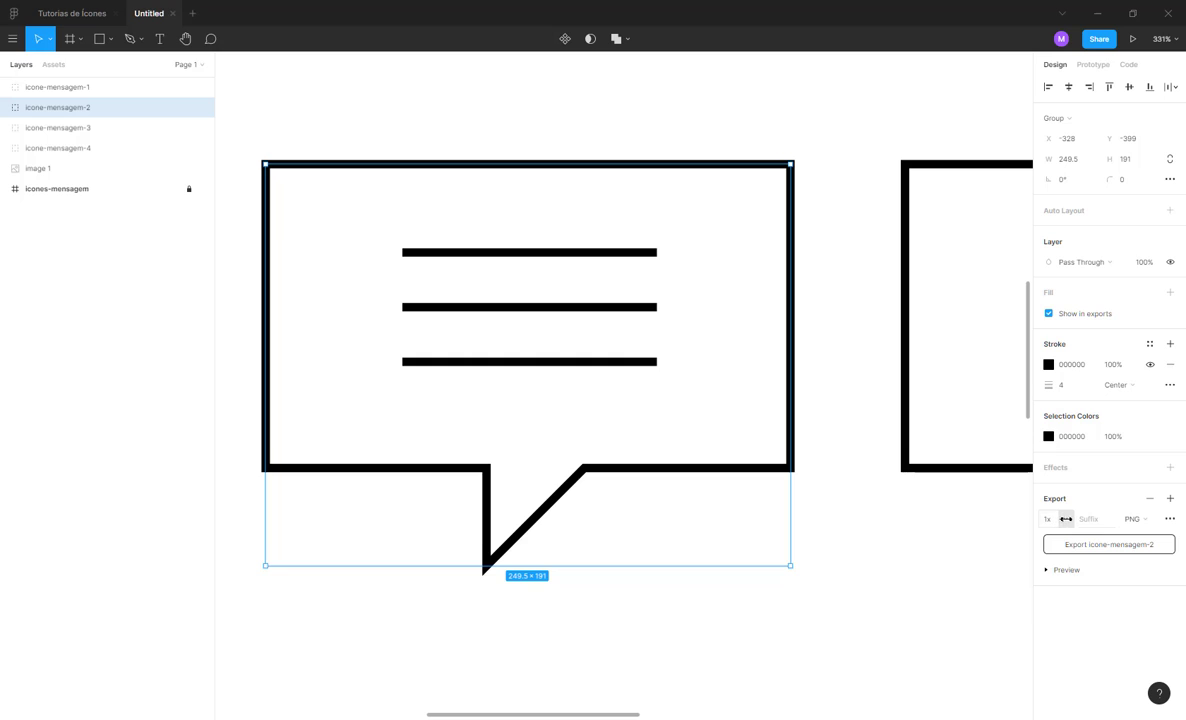
click(1066, 519)
click(1066, 519)
click(1151, 518)
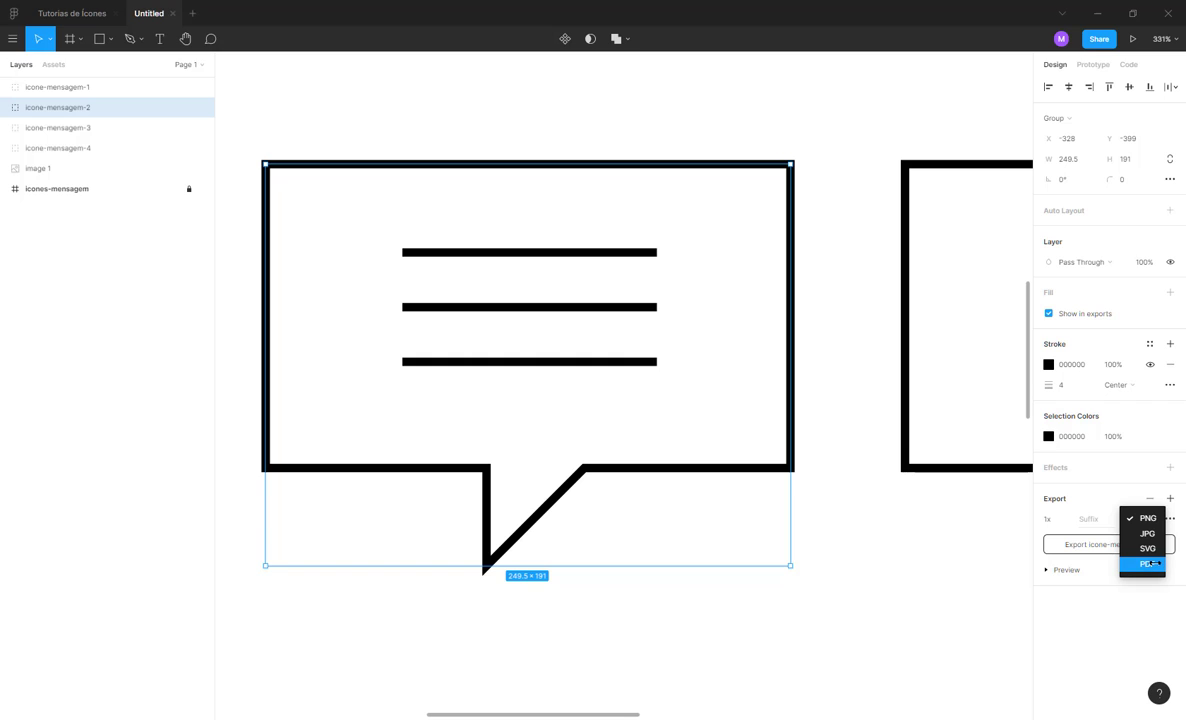
click(1046, 569)
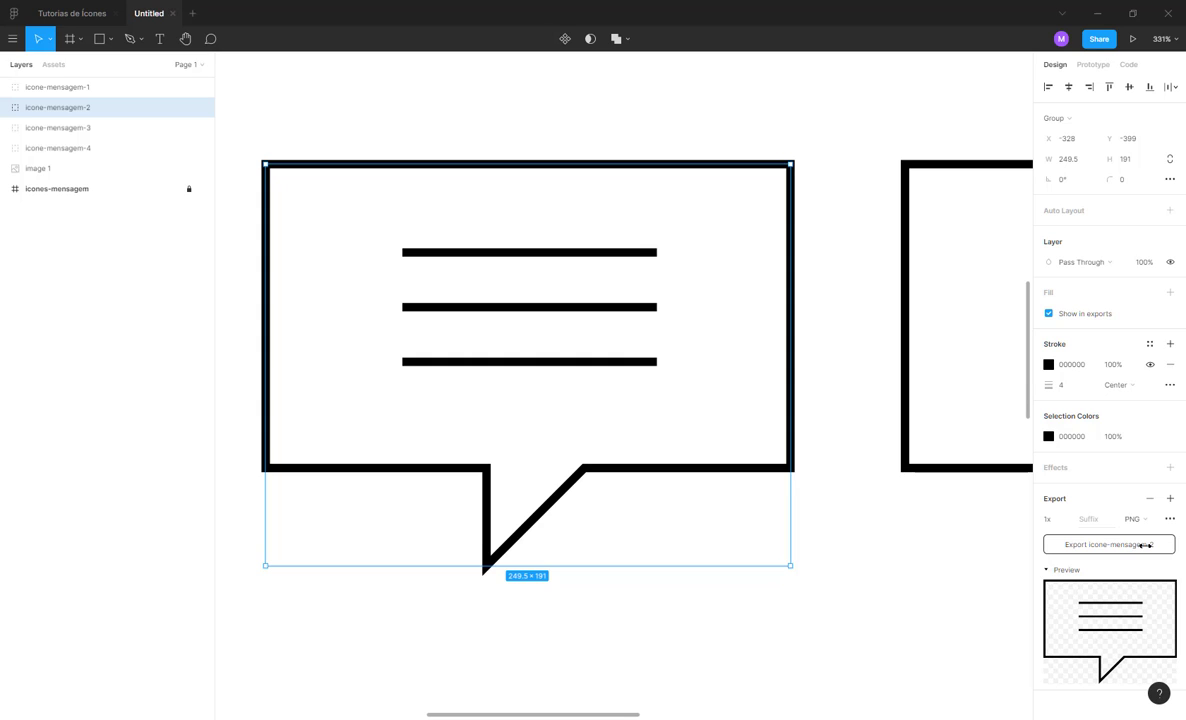
- Review the export options of the icone-mensagem-2 and icone-mensagem-3 groups, leaving nothing selected
click(351, 119)
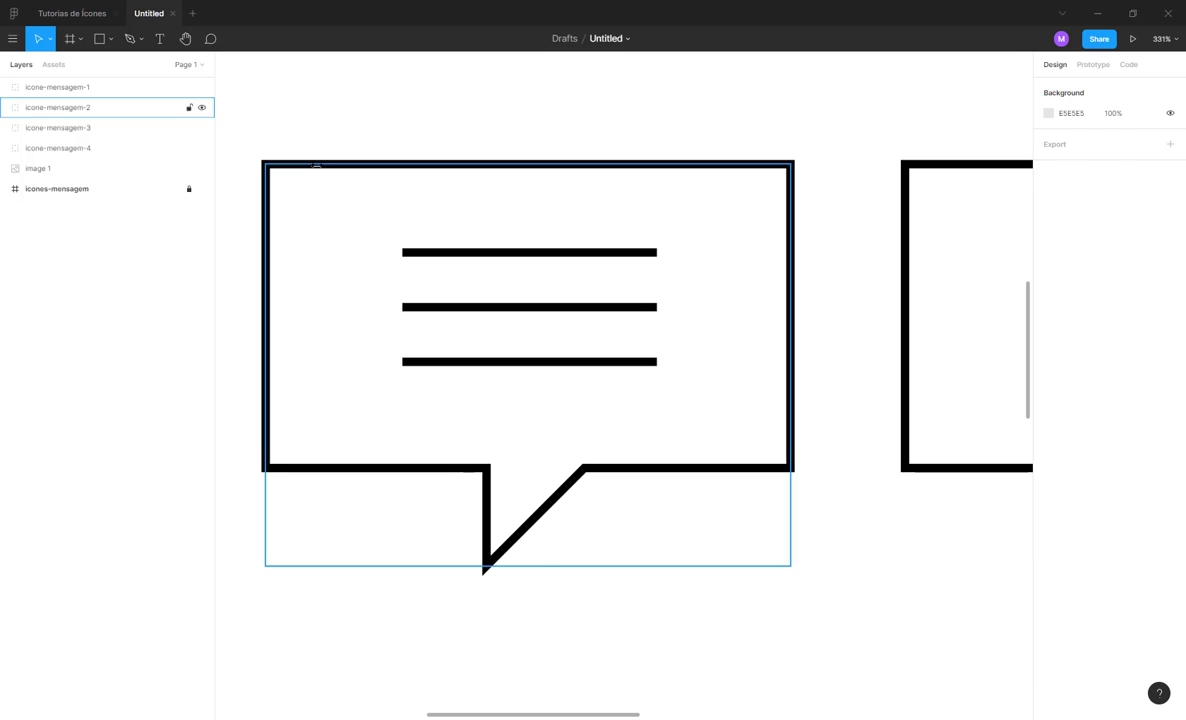
click(120, 107)
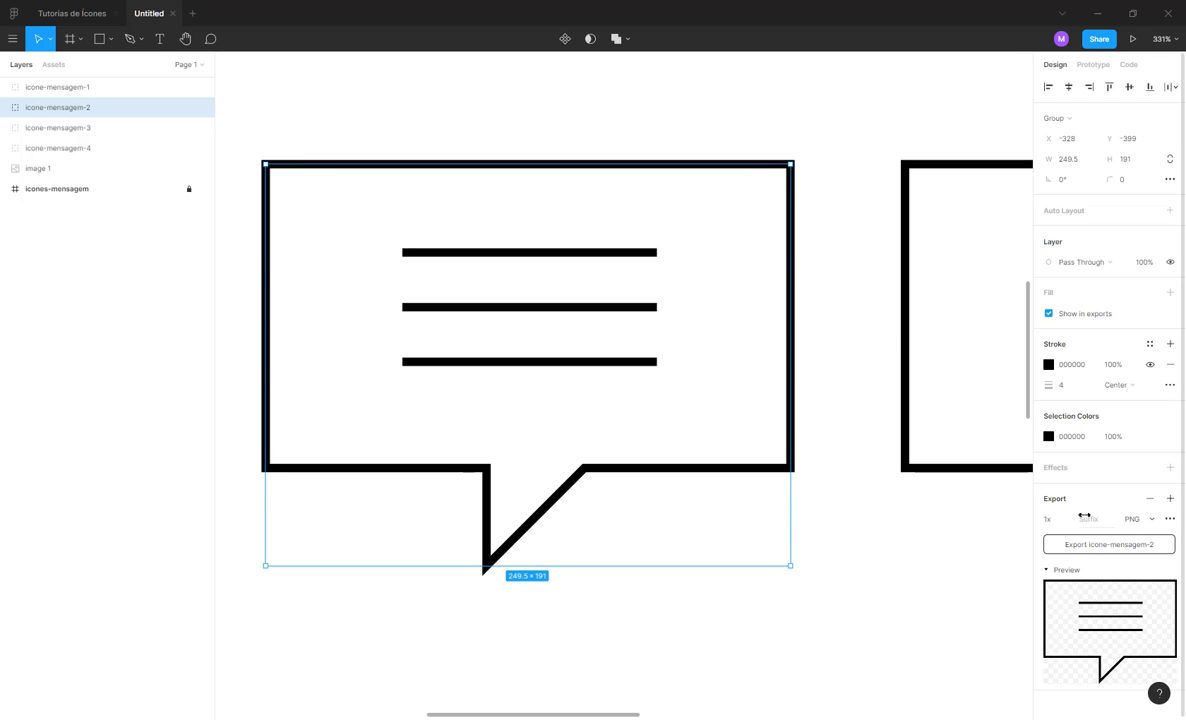
click(826, 161)
click(930, 166)
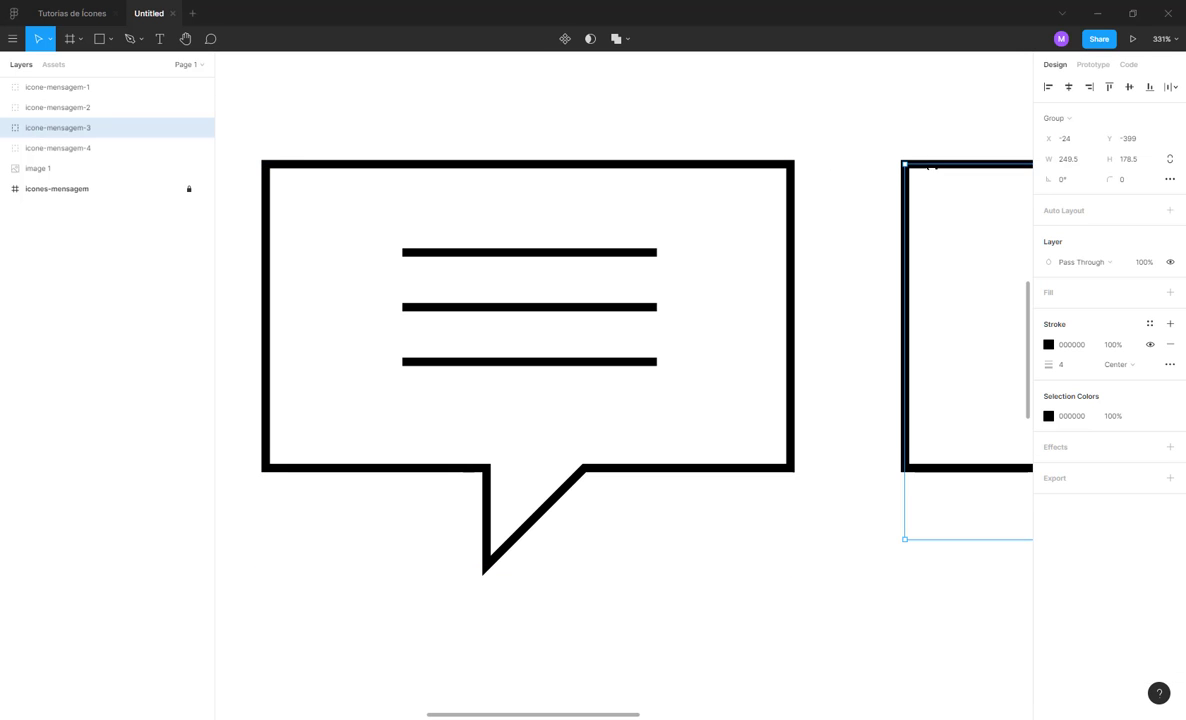
click(1055, 478)
click(790, 522)
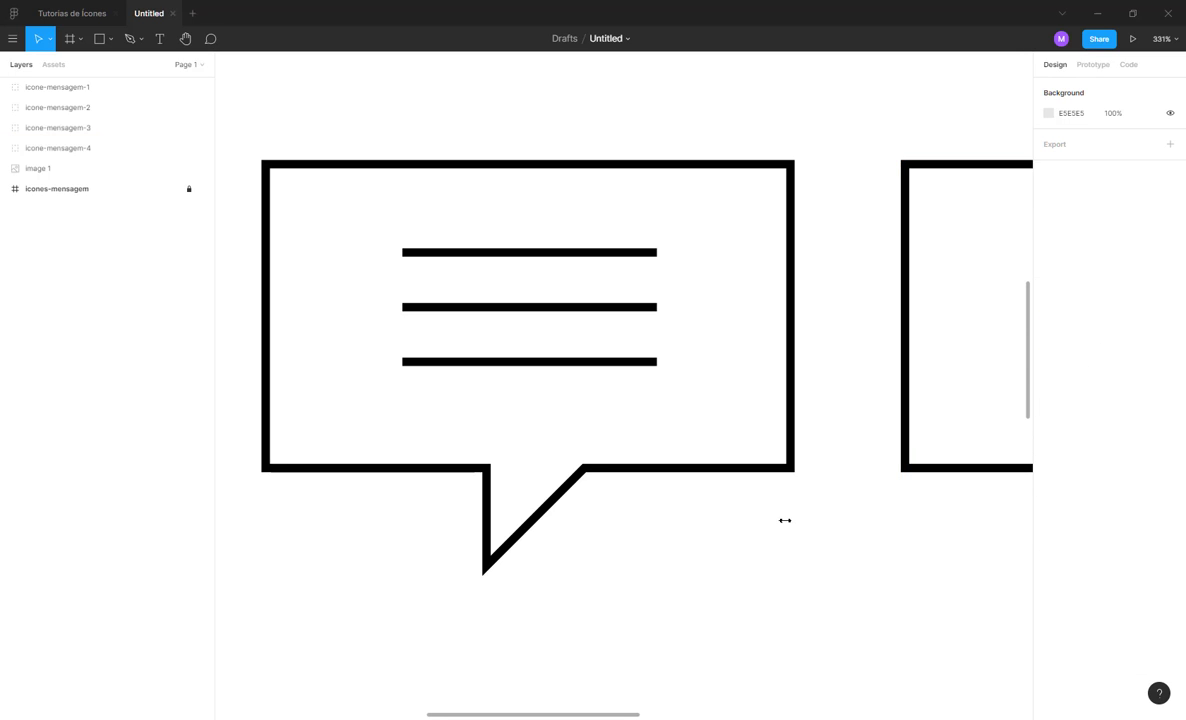
- Add a 1x PNG export setting to the icone-mensagem-1 group, leaving nothing selected
scroll(783, 519, down, 5)
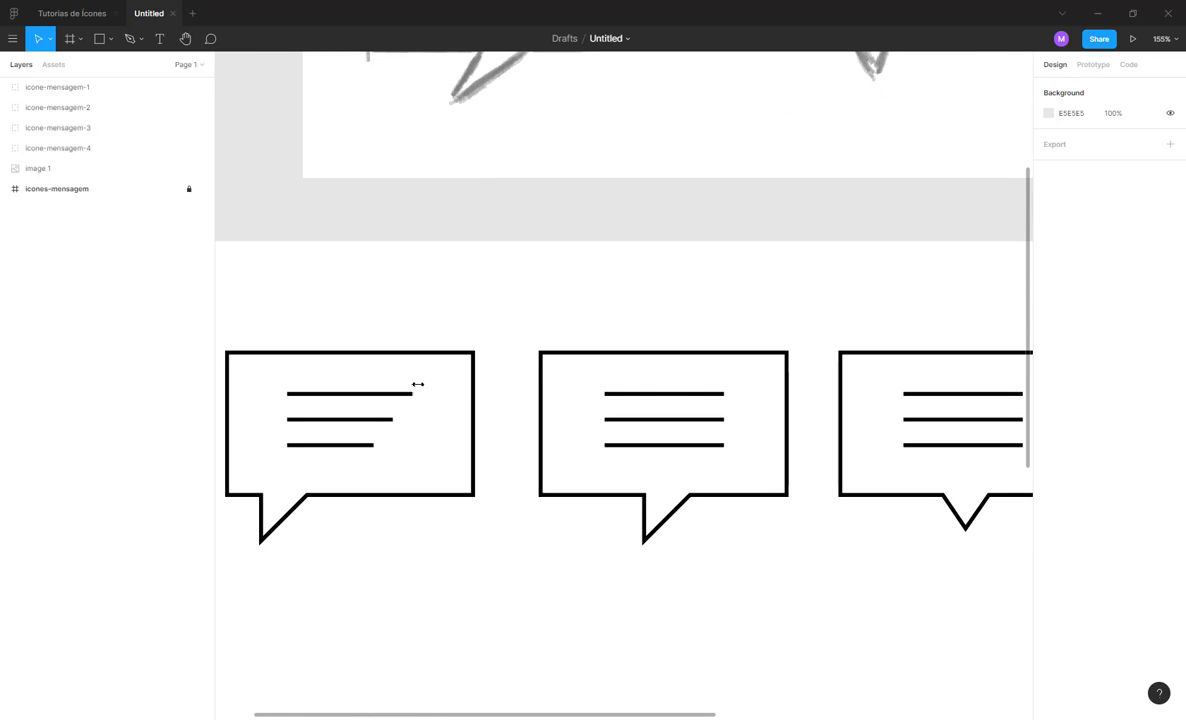
click(400, 394)
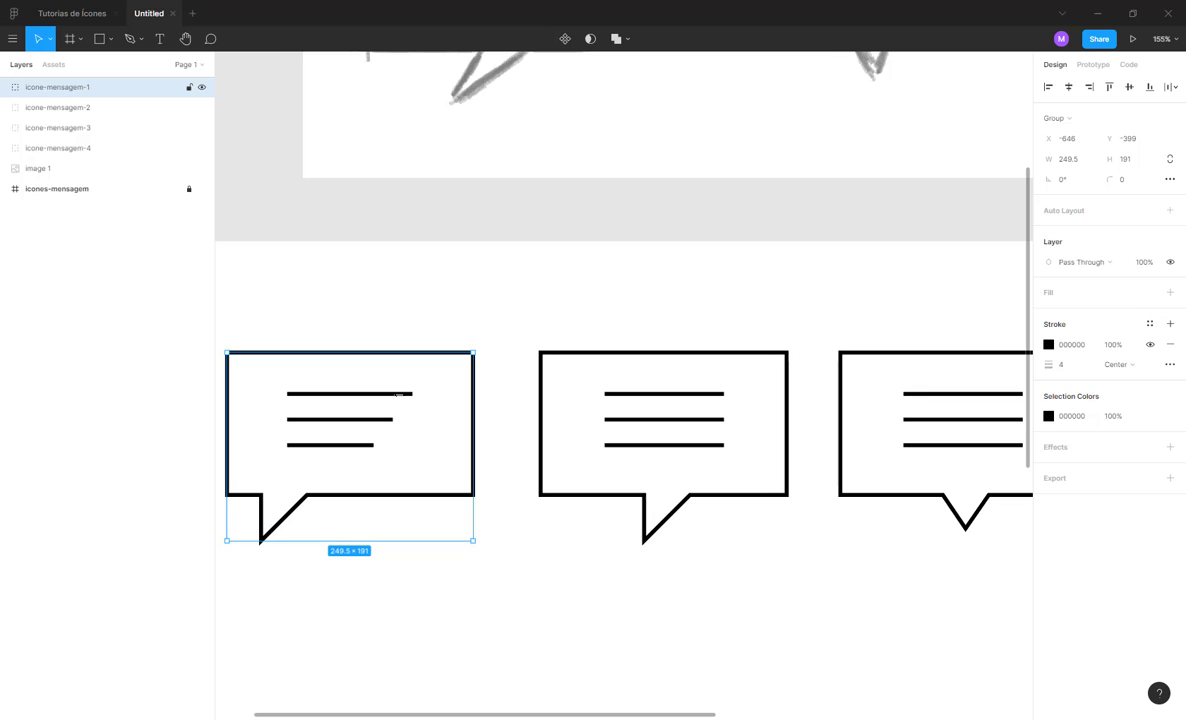
click(1169, 478)
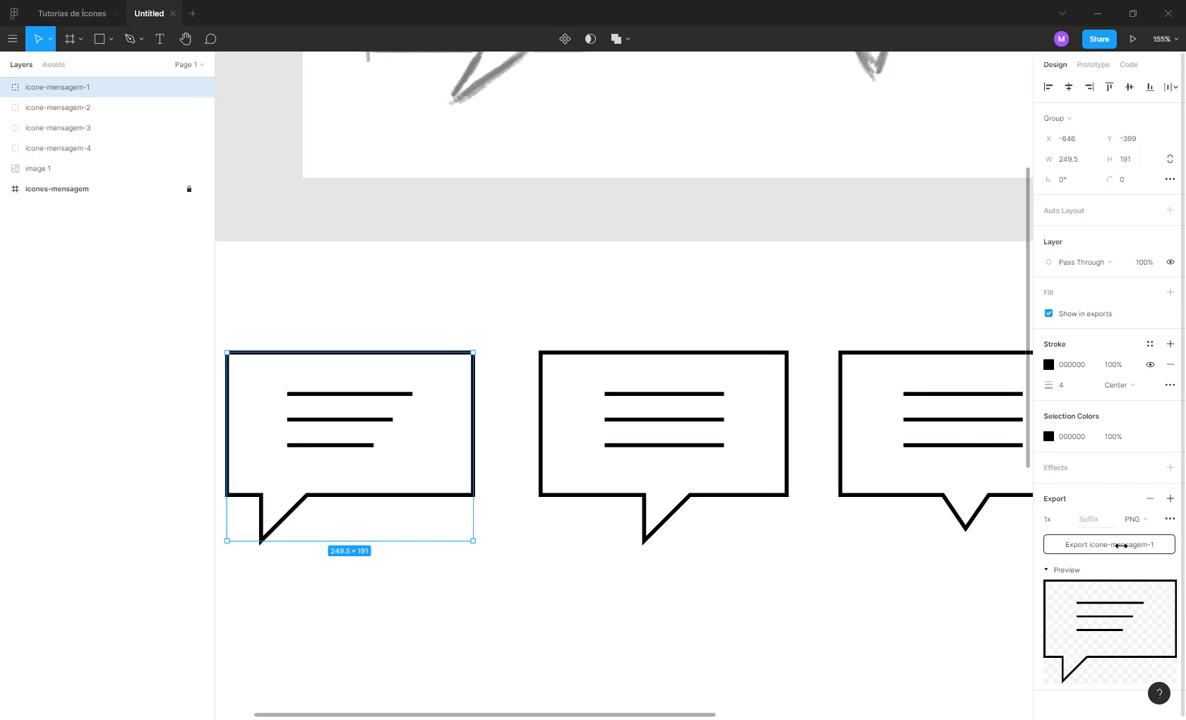
click(531, 325)
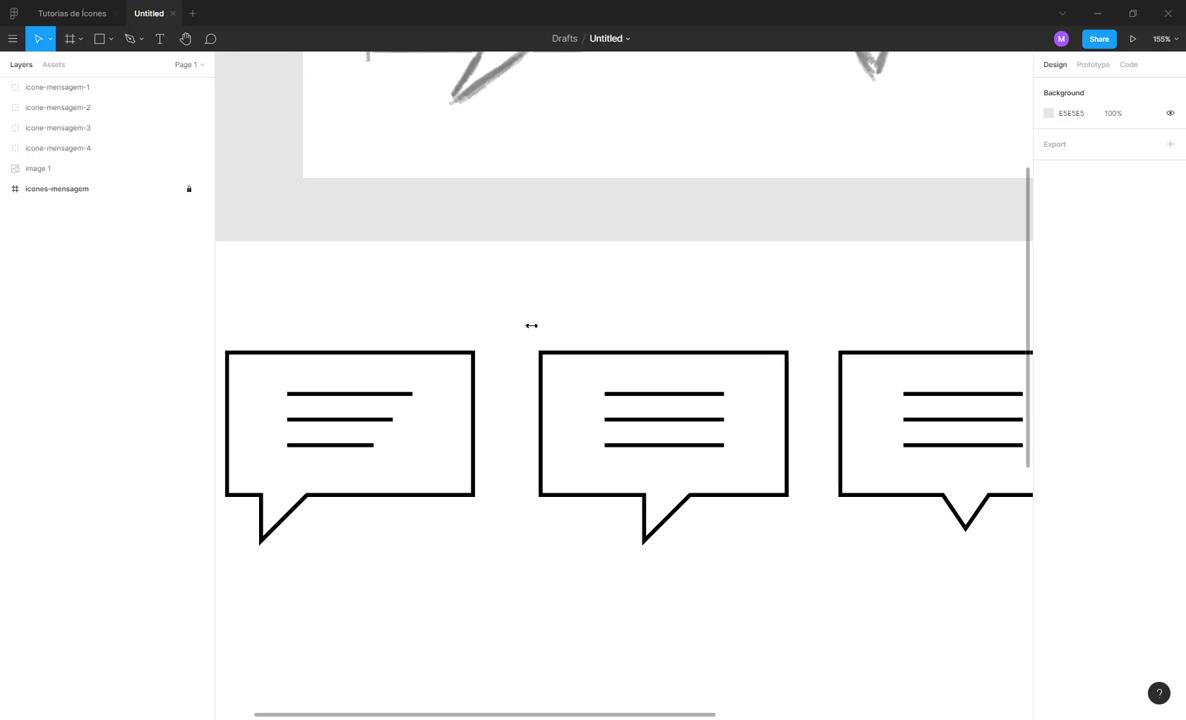
- Check the export settings and previews of the icone-mensagem-2 and icone-mensagem-3 groups
scroll(447, 285, down, 3)
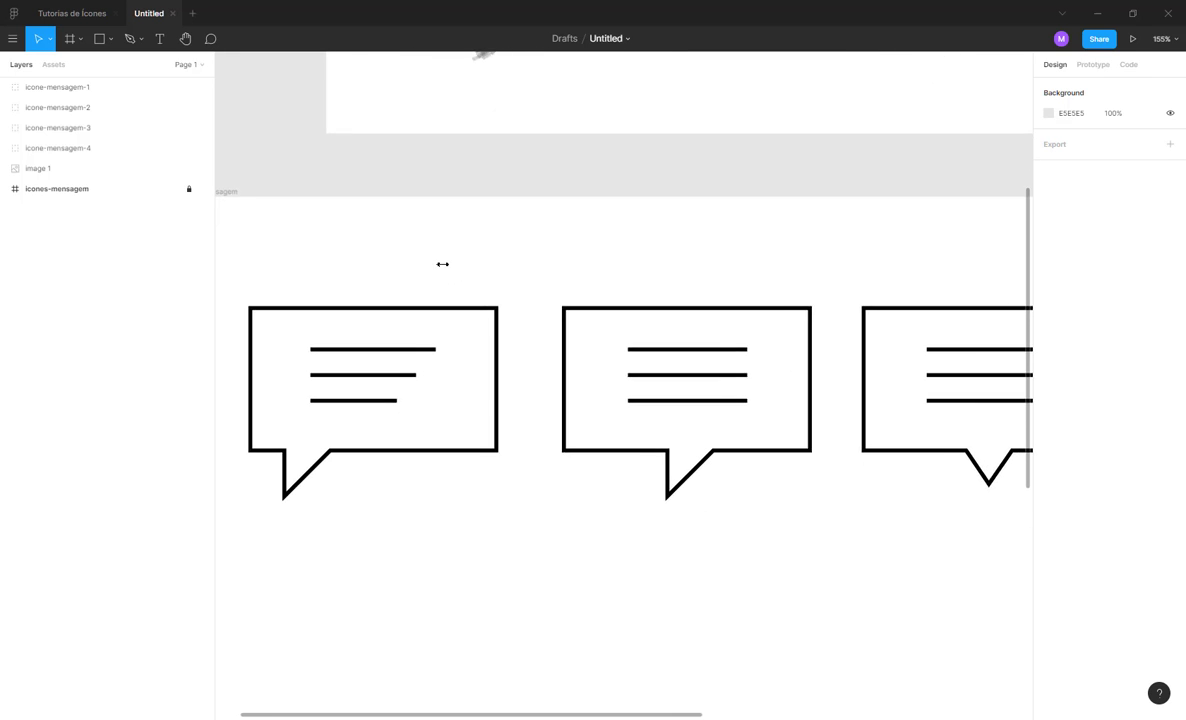
scroll(468, 229, right, 2)
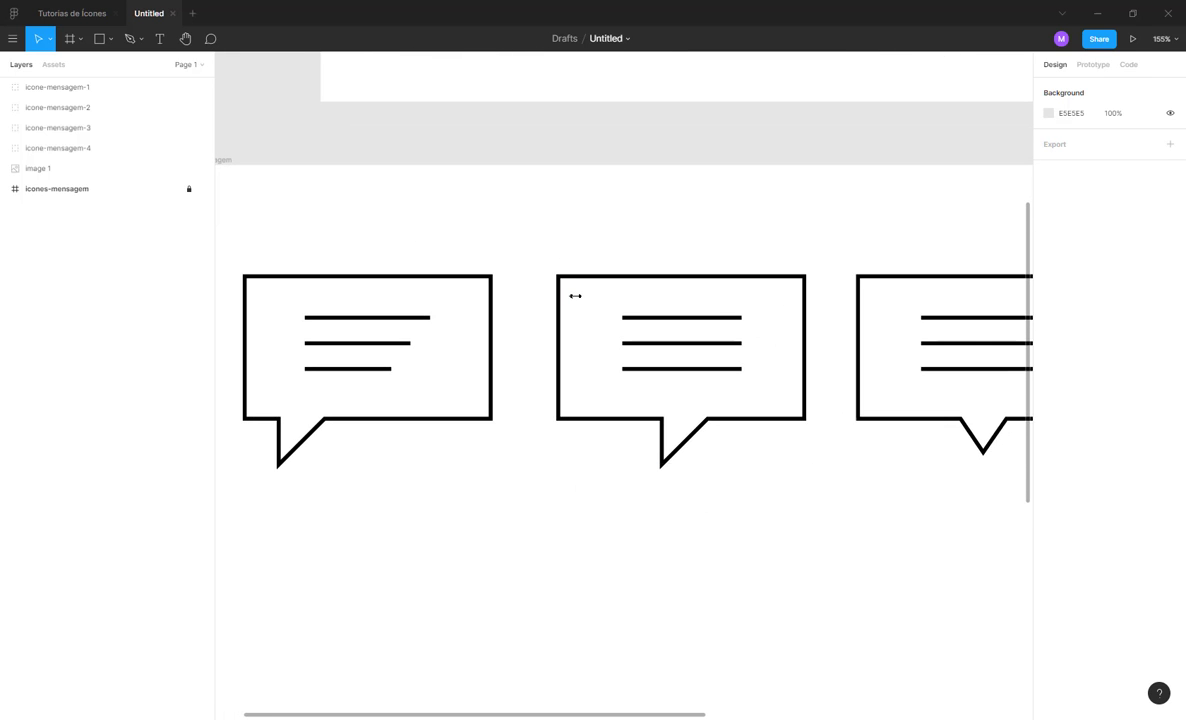
scroll(574, 295, up, 3)
click(655, 320)
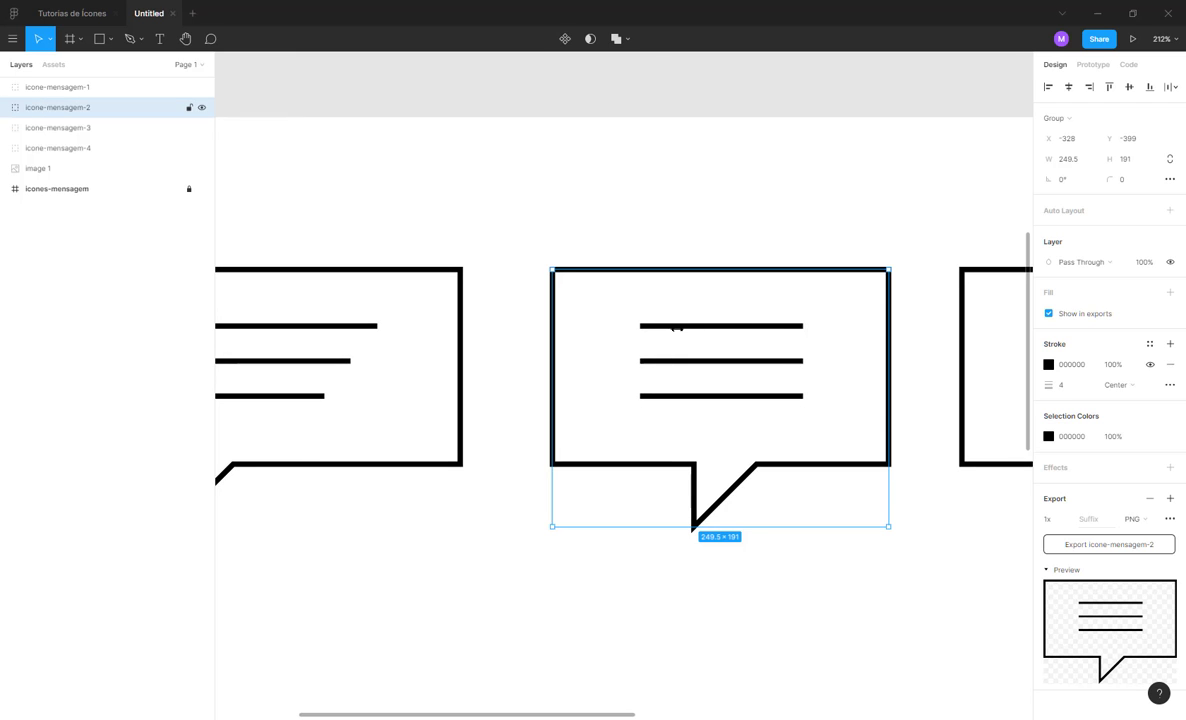
scroll(551, 307, right, 10)
click(551, 307)
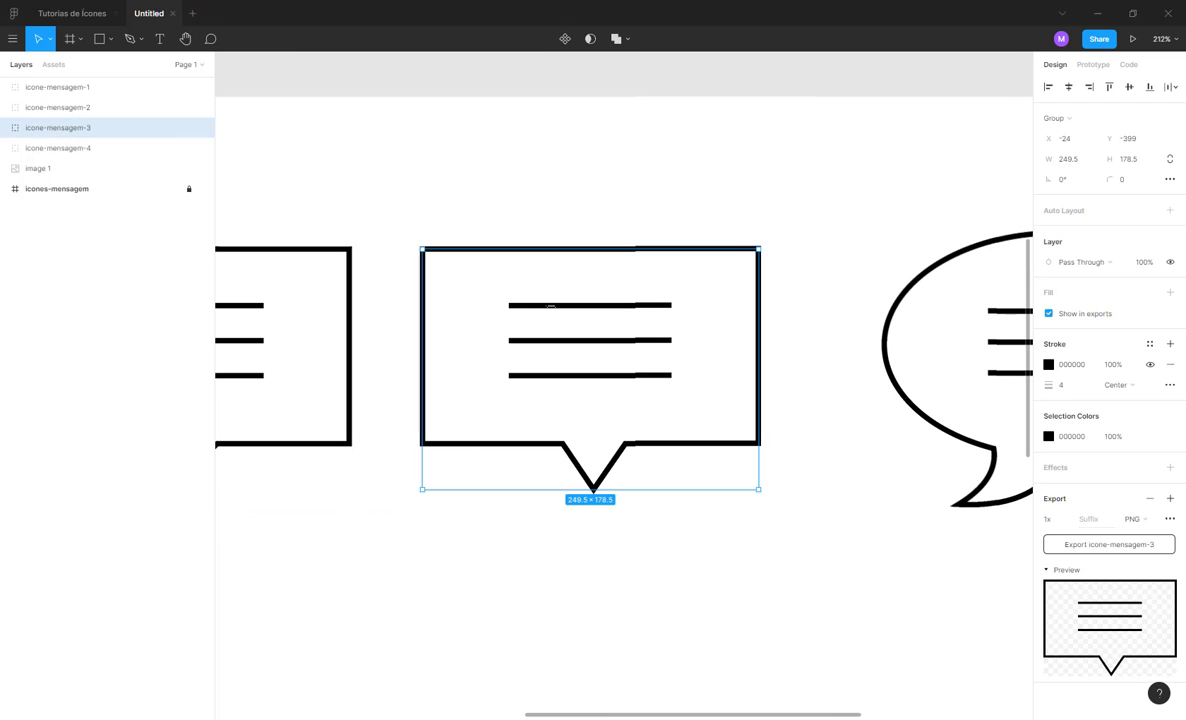
double_click(551, 307)
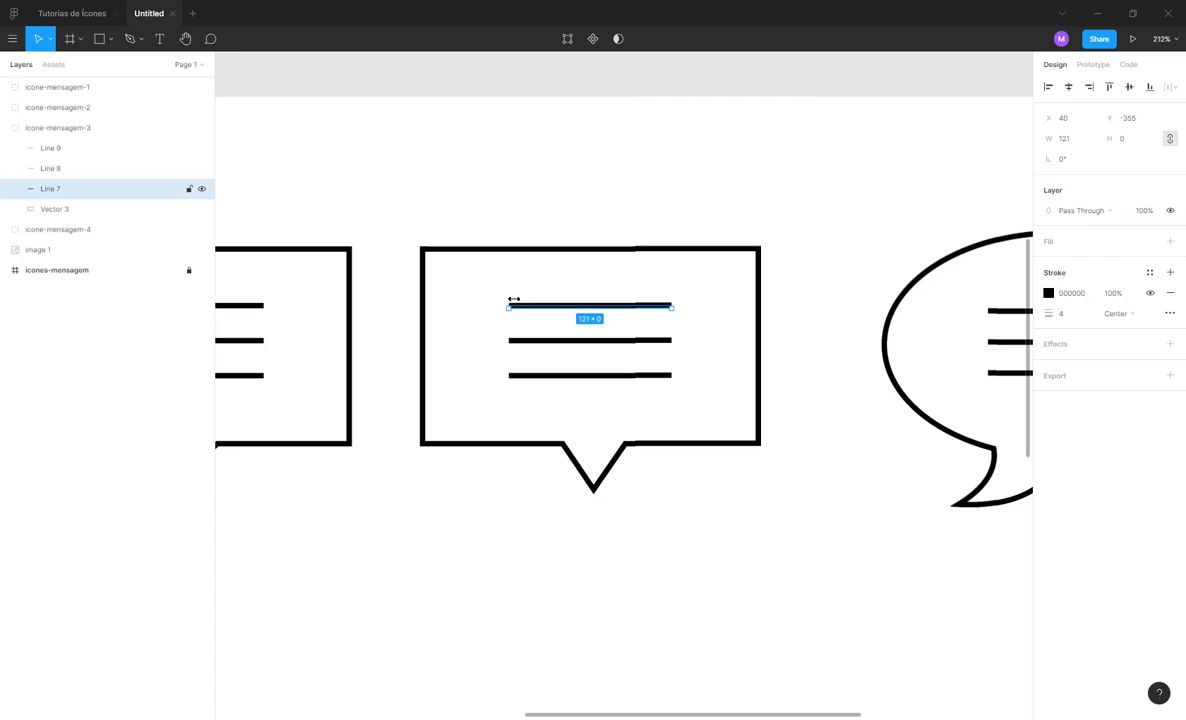
click(48, 147)
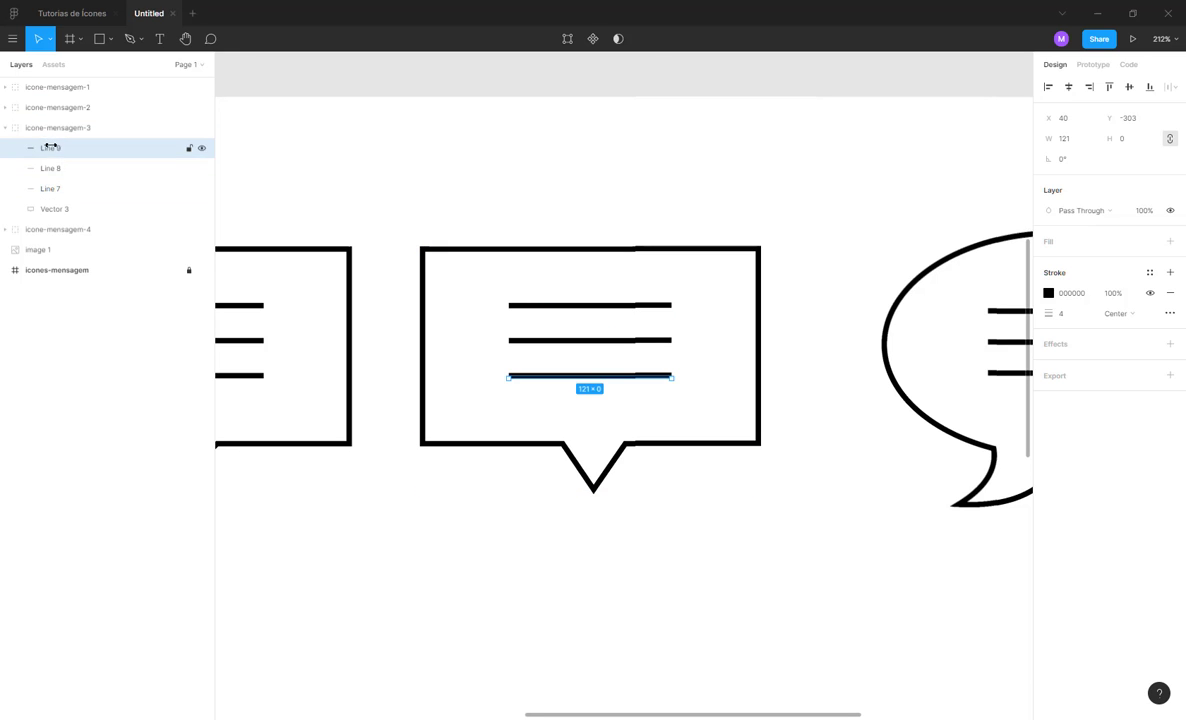
shift+click(56, 188)
click(628, 39)
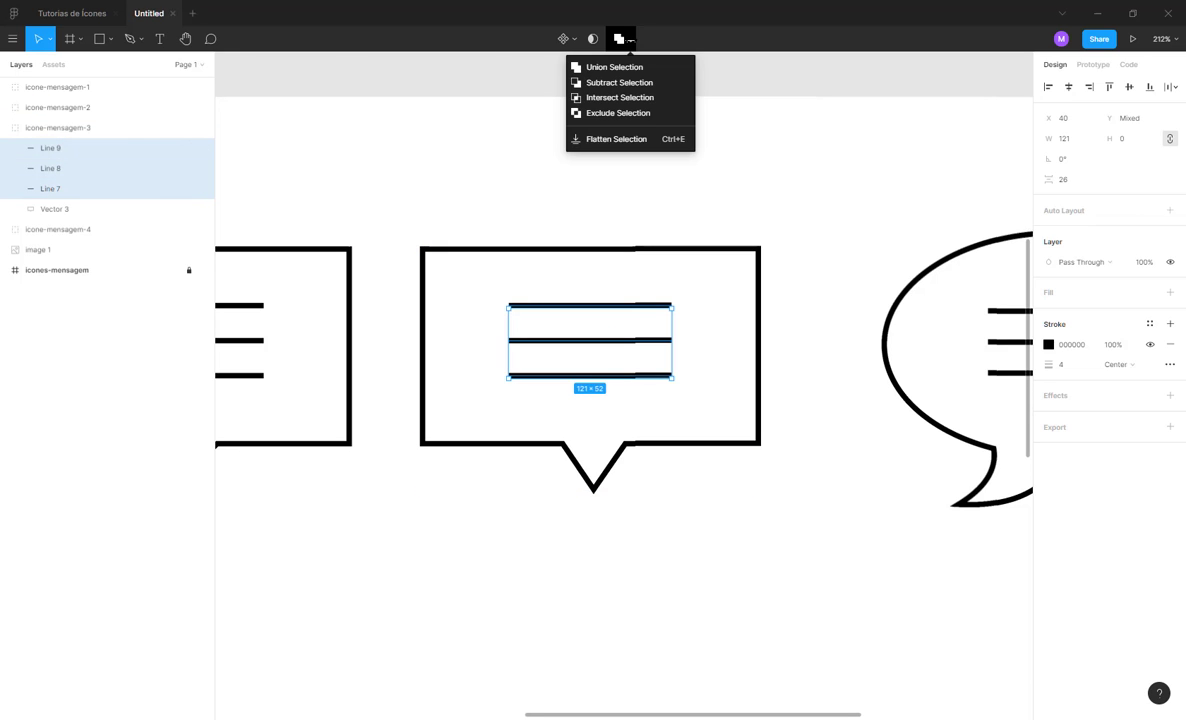
click(571, 163)
- Flatten the three text lines inside icone-mensagem-3 into a single vector
double_click(565, 306)
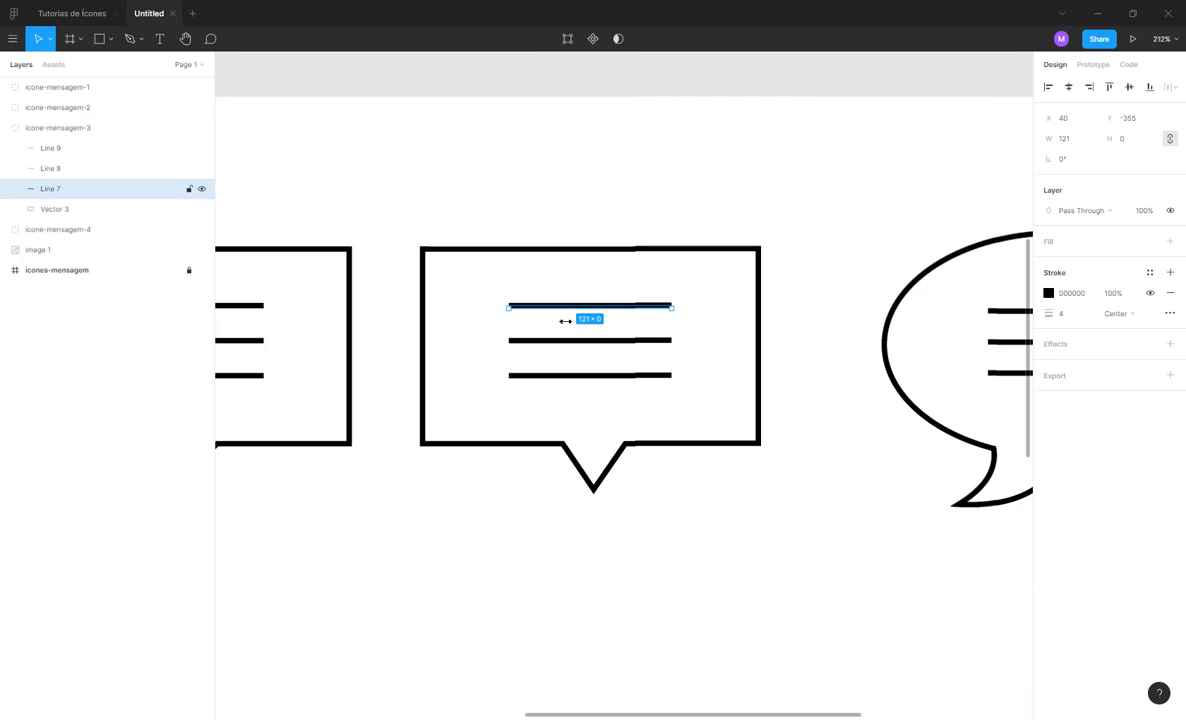
shift+click(556, 340)
shift+click(541, 376)
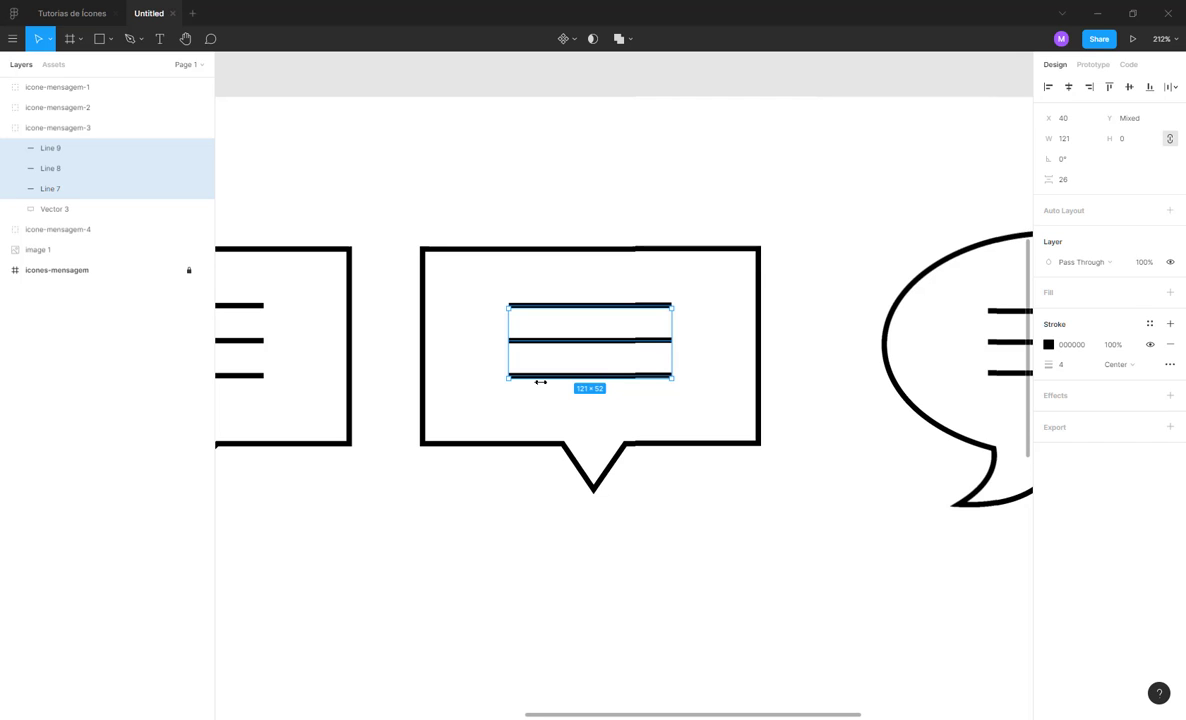
key(ctrl+e)
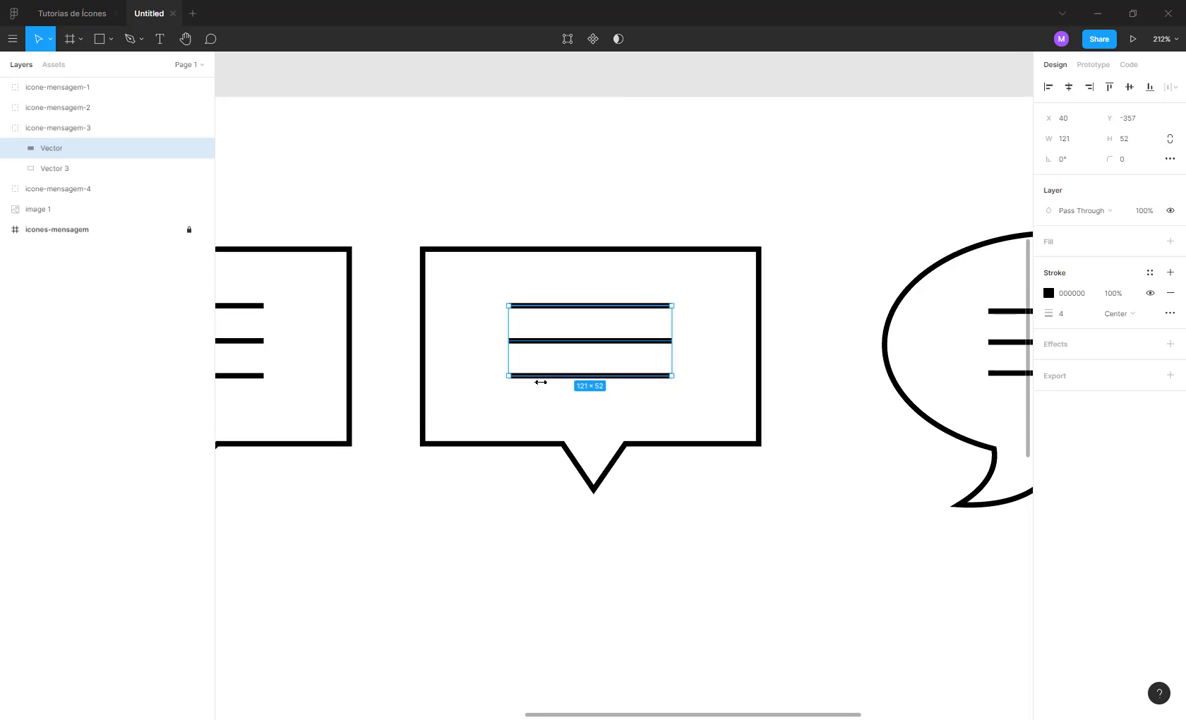
- Rename the flattened lines in icone-mensagem-3 as linhas and its bubble outline as fundo, then collapse the group
double_click(53, 147)
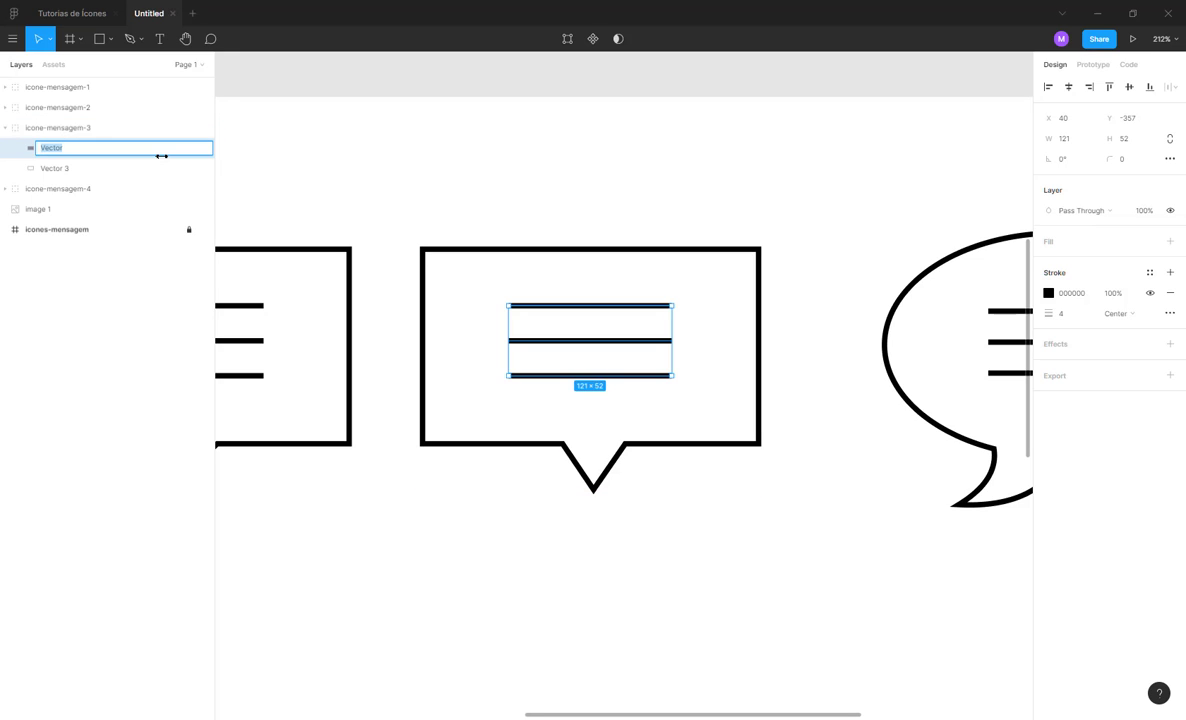
text(linhas)
key(Return)
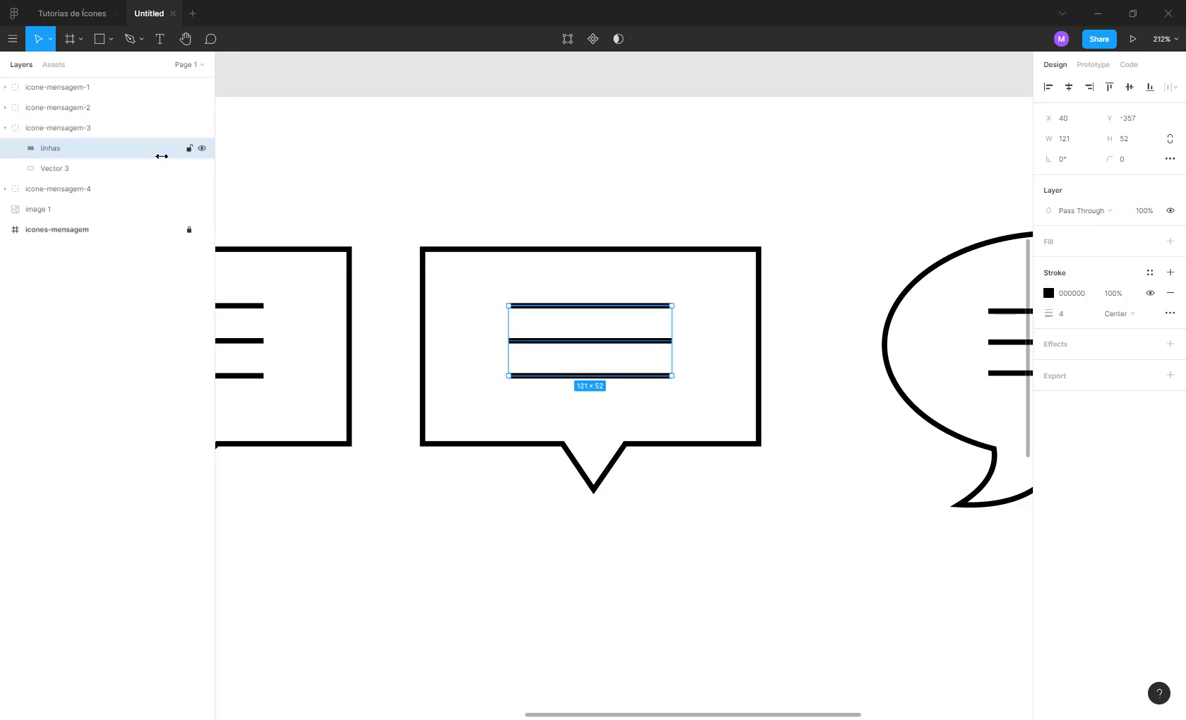
double_click(181, 170)
text(fundo)
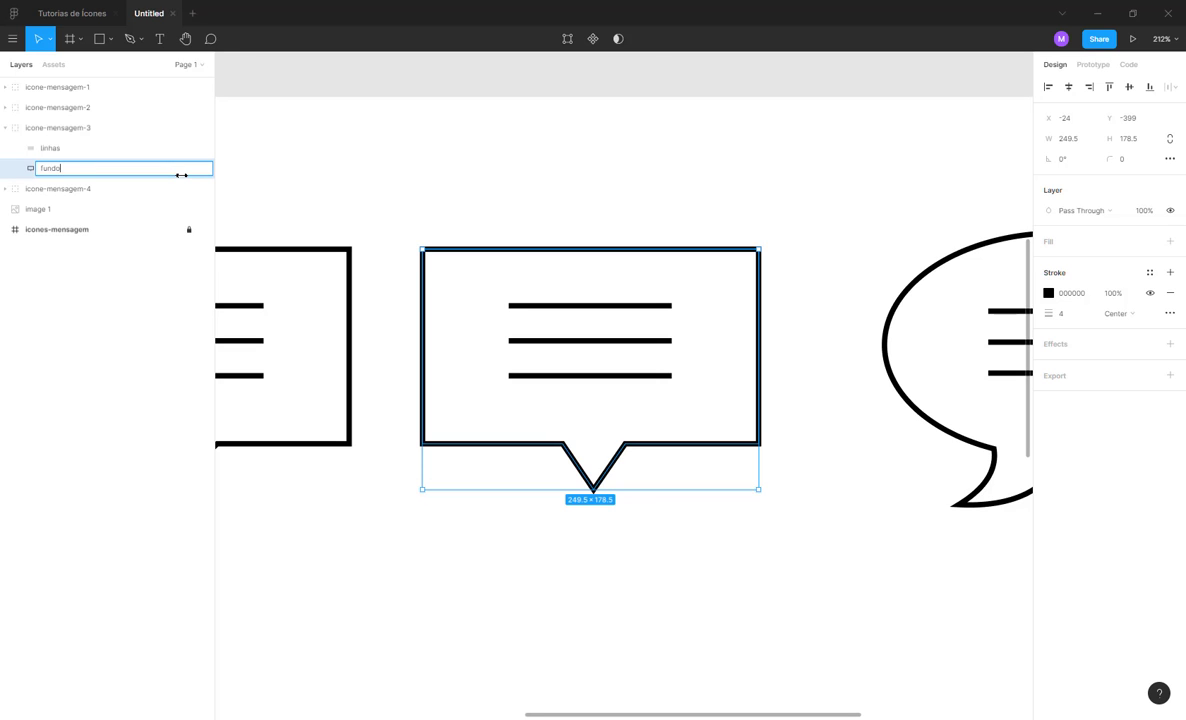
key(Return)
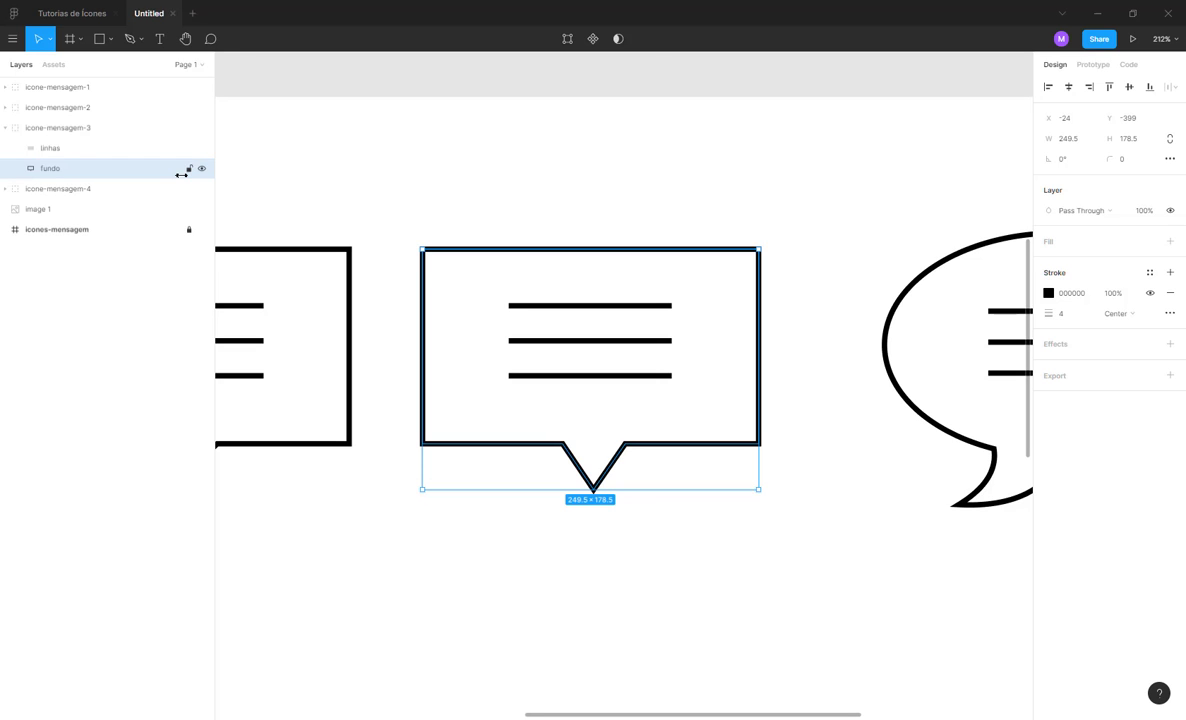
click(5, 127)
click(643, 185)
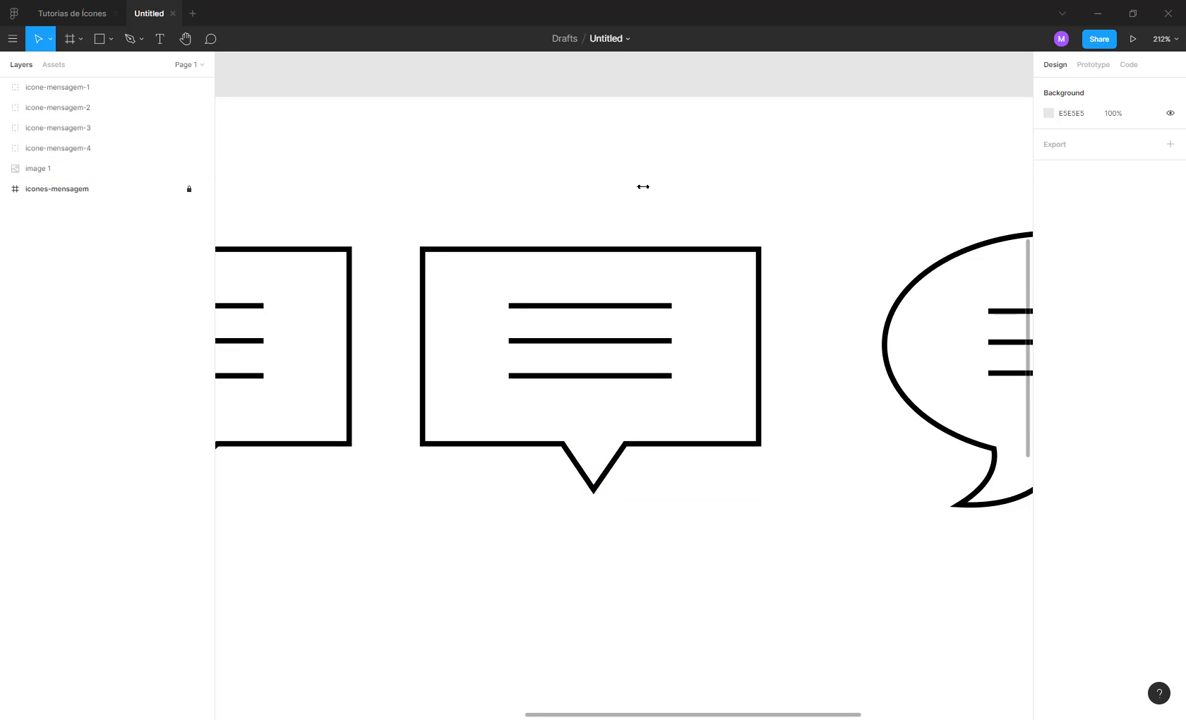
- Move the three text lines above the bubble outline in icone-mensagem-4's layer order and flatten them into one vector
scroll(802, 244, right, 5)
click(782, 216)
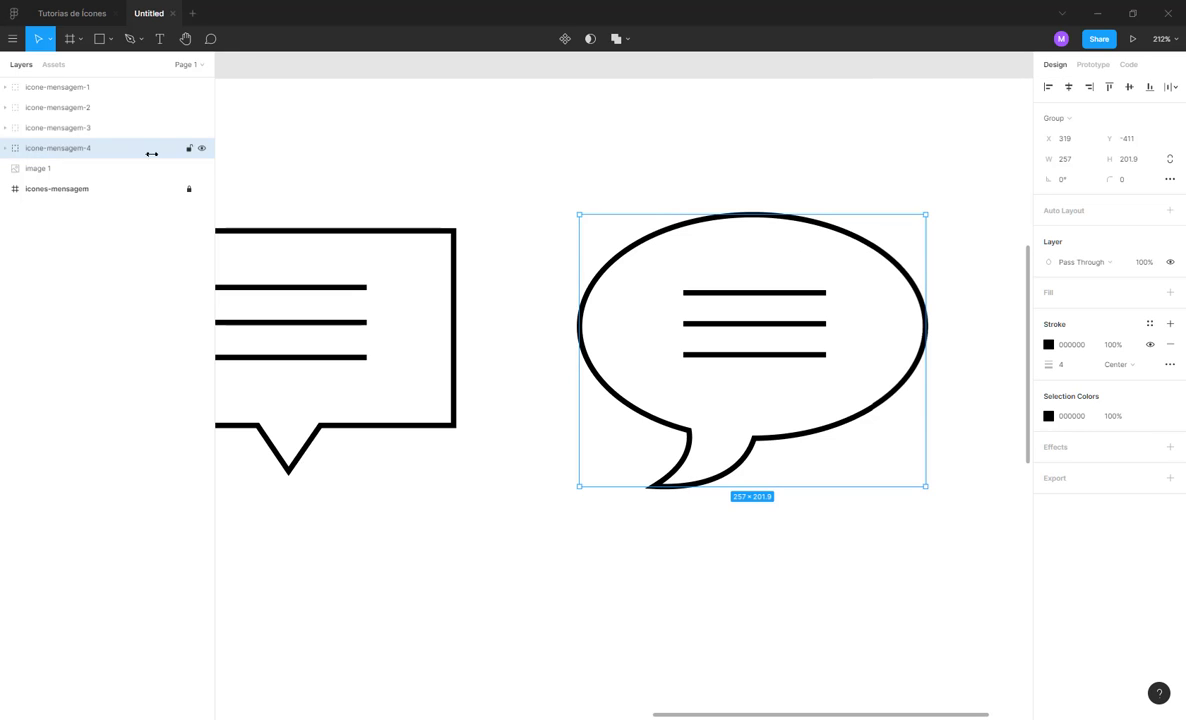
click(6, 148)
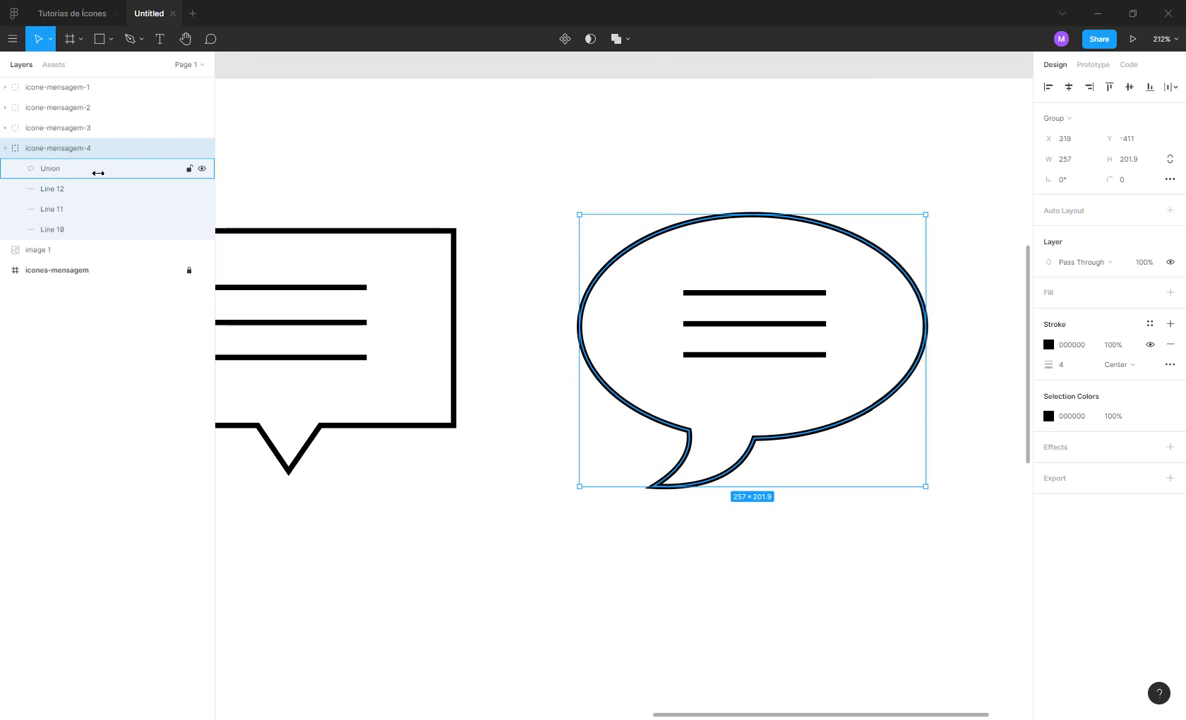
click(57, 167)
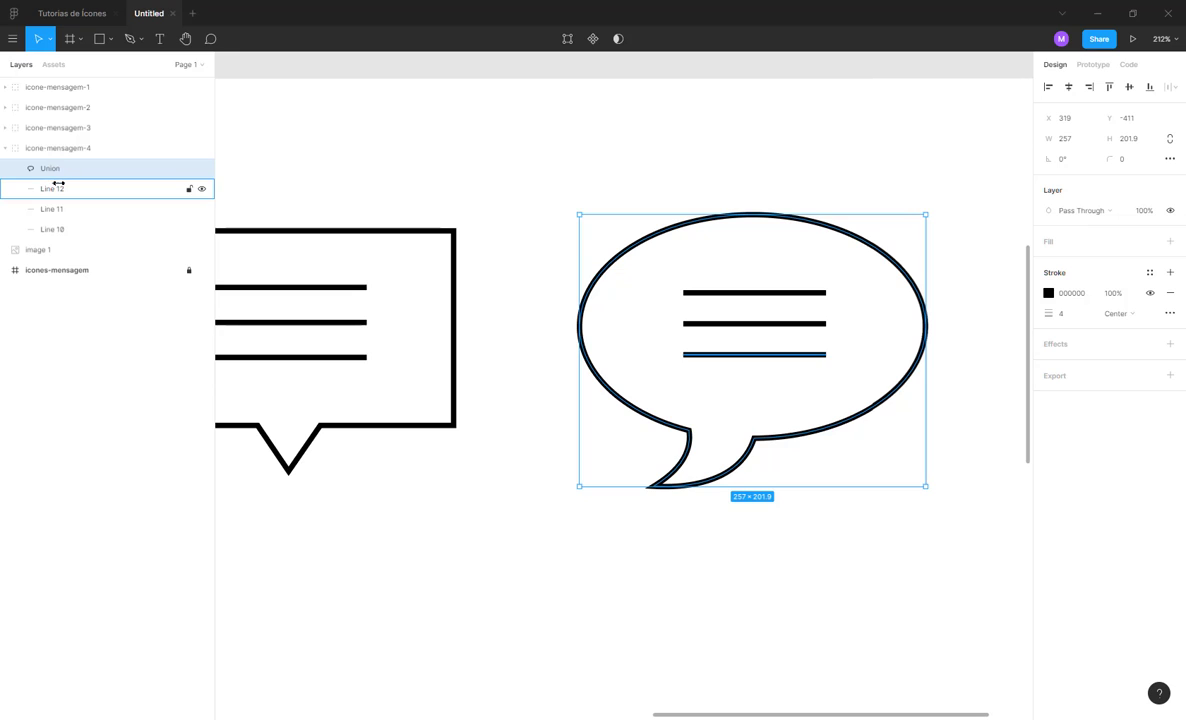
click(57, 188)
shift+click(58, 229)
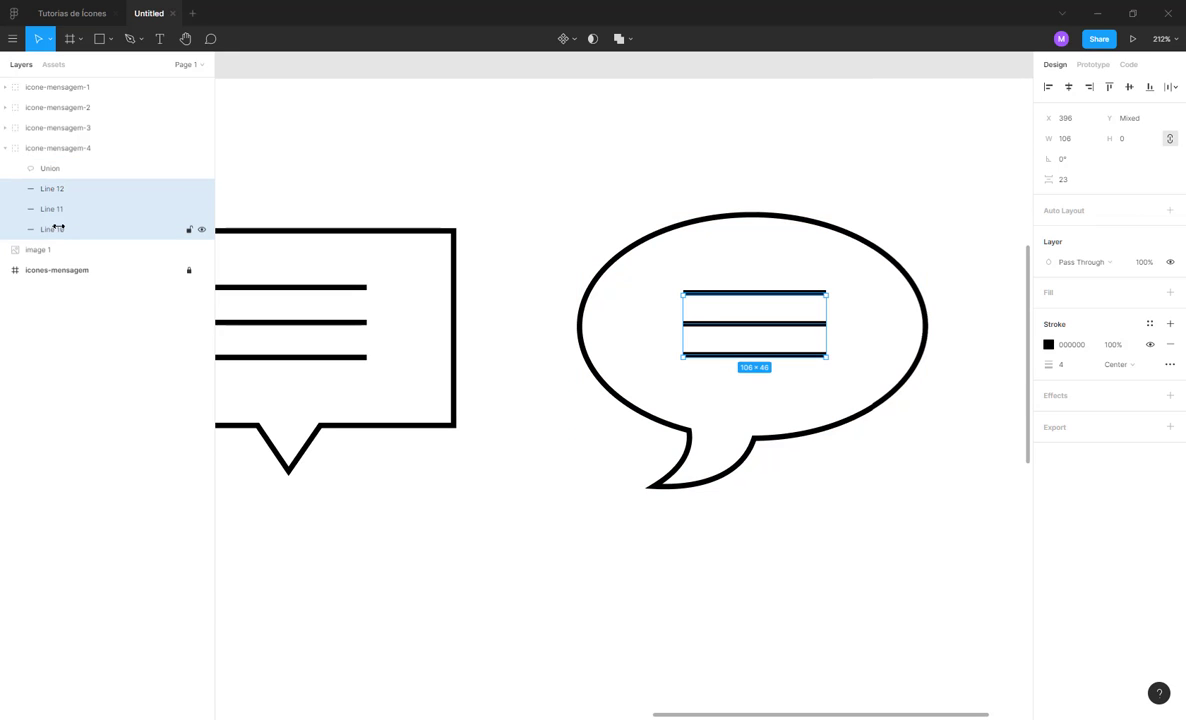
drag(63, 203, 62, 167)
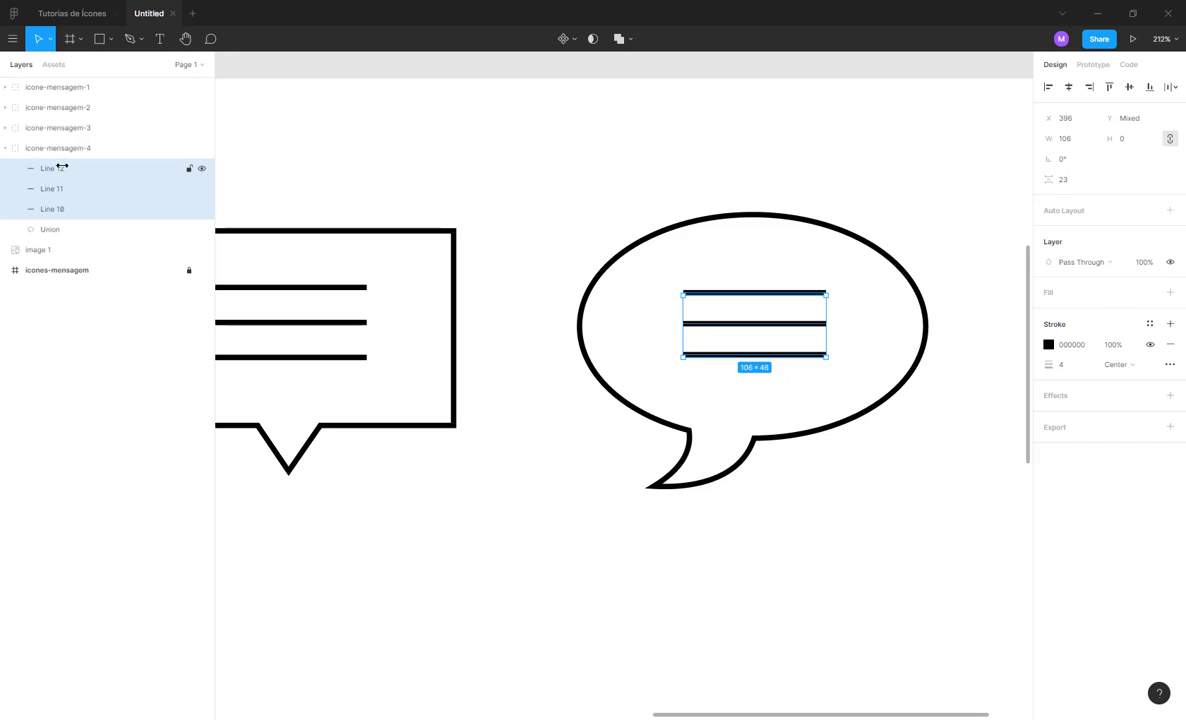
key(ctrl+e)
- Rename the flattened lines in icone-mensagem-4 as linhas and its oval bubble outline as fundo, leaving nothing selected
double_click(88, 173)
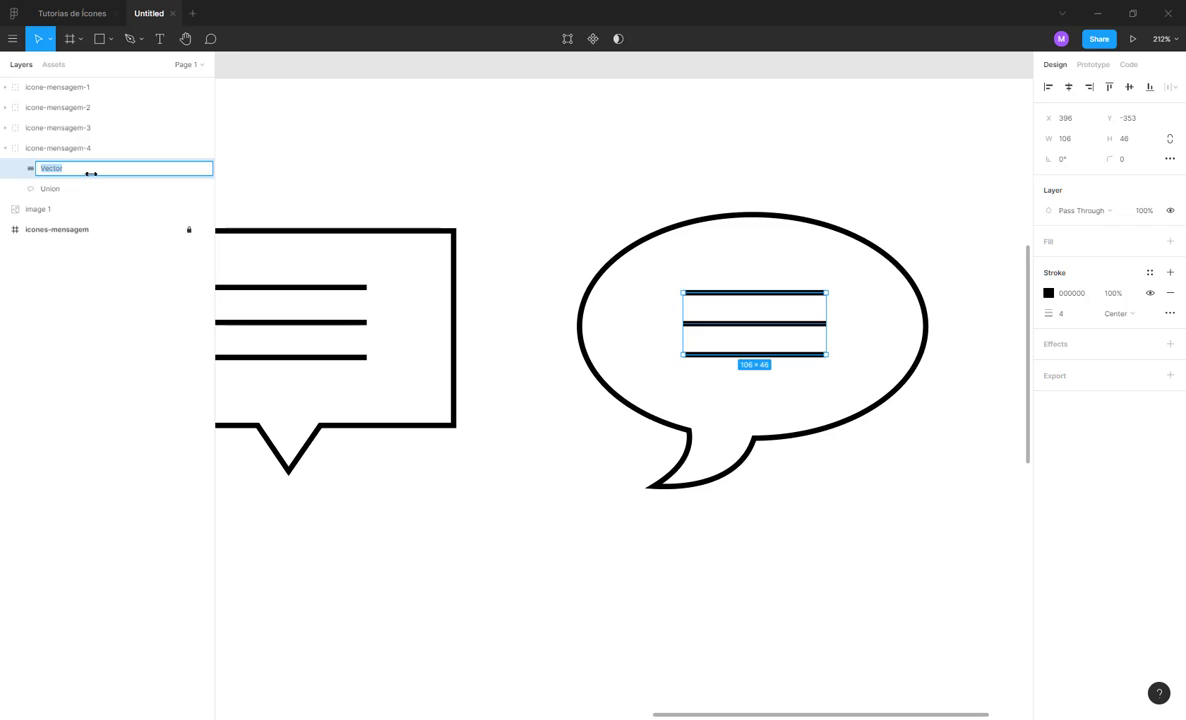
text(linhas)
key(Return)
double_click(200, 187)
text(l)
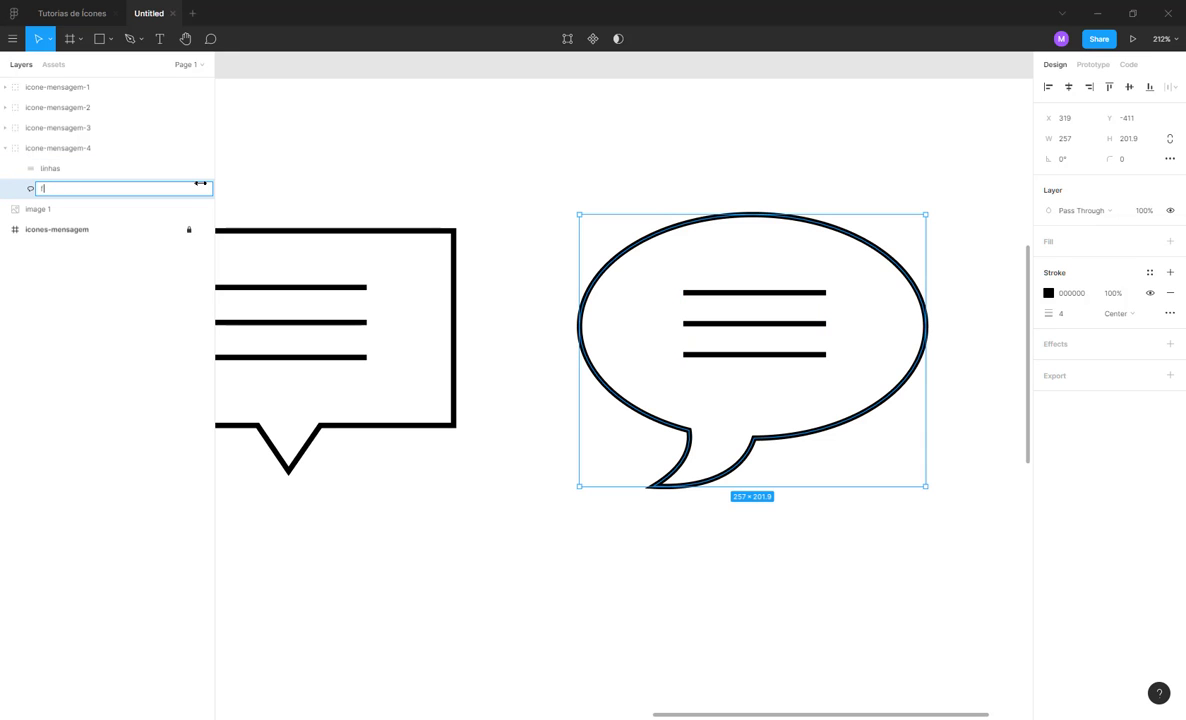
text(undo)
key(Return)
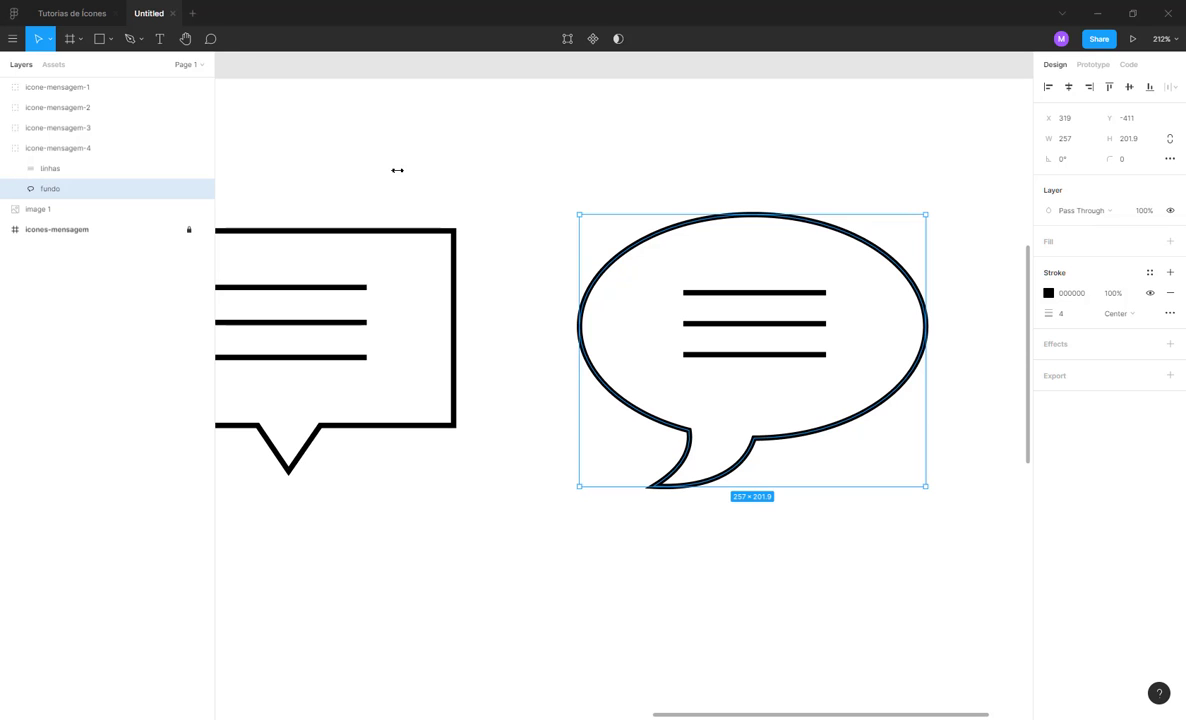
click(427, 160)
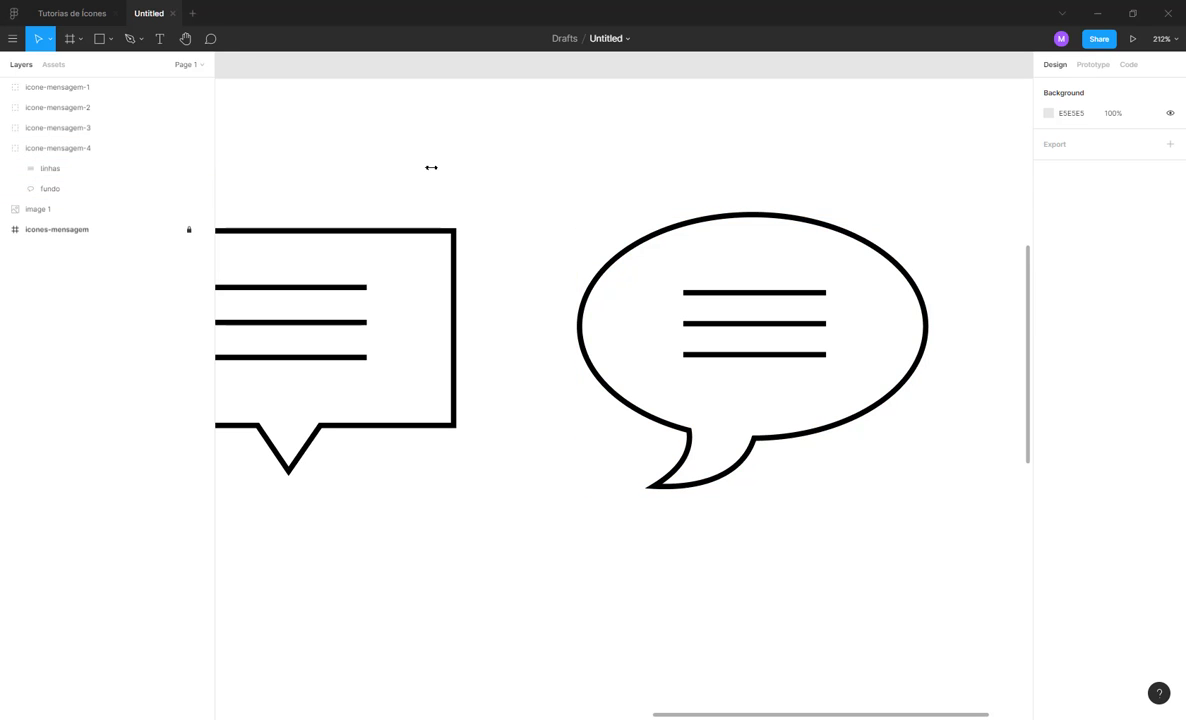
- Shorten the middle line of icone-mensagem-3's linhas vector to end at about X 126.5, and shorten its bottom line slightly less
ctrl+scroll(431, 167, down, 5)
scroll(629, 192, left, 5)
scroll(700, 230, up, 3)
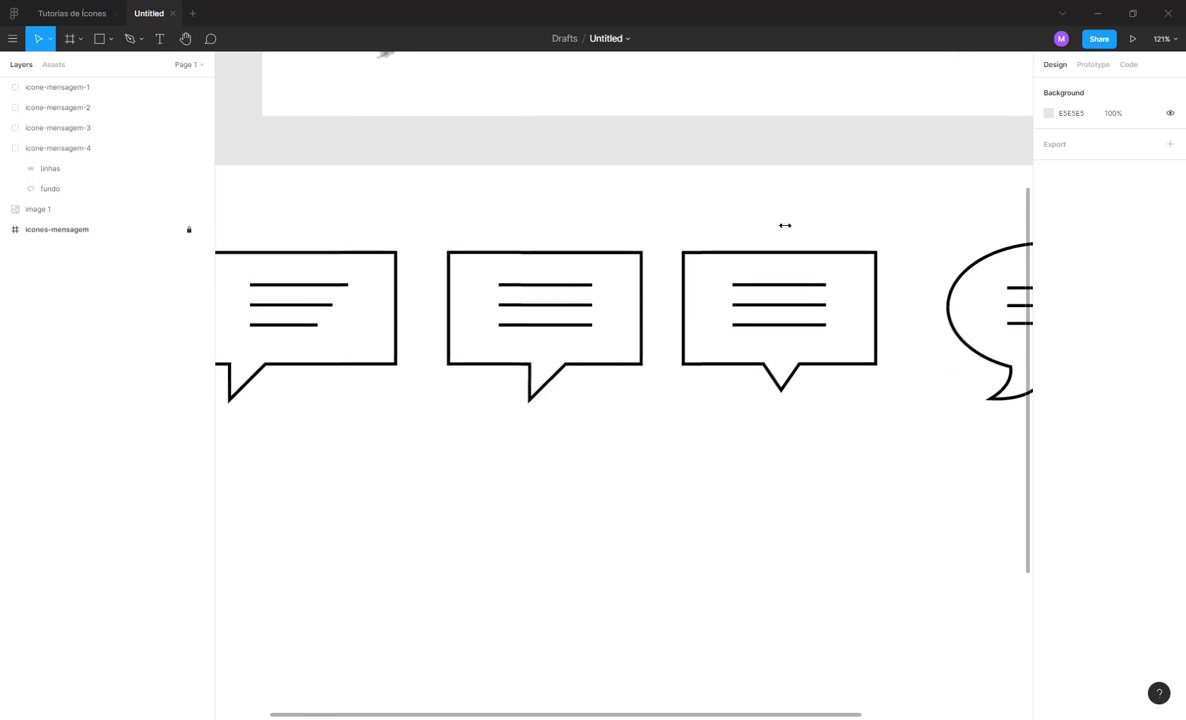
ctrl+scroll(709, 308, up, 3)
click(716, 315)
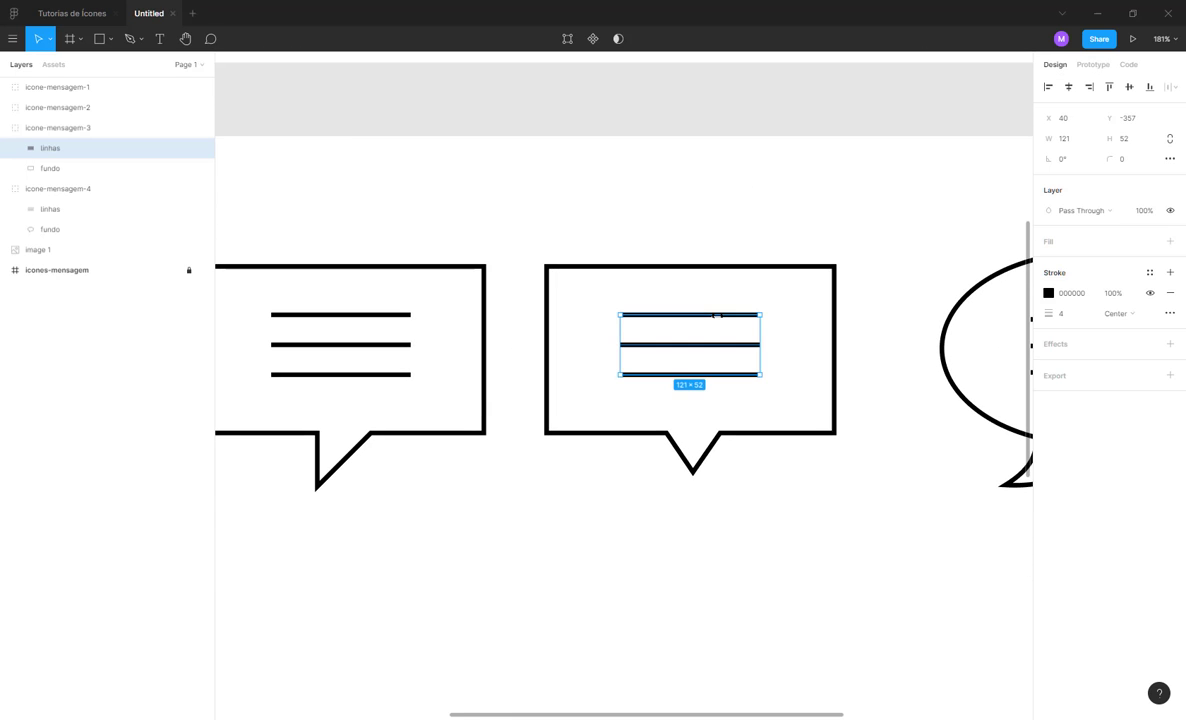
double_click(716, 315)
drag(760, 345, 719, 353)
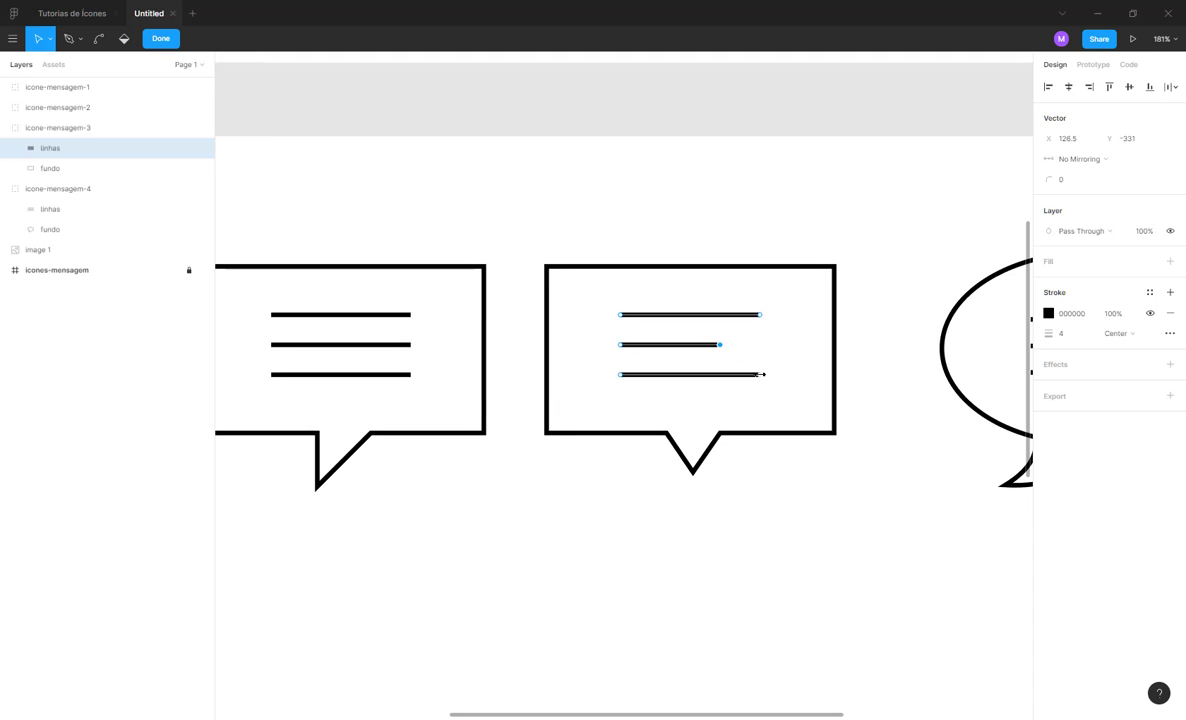
key(Escape)
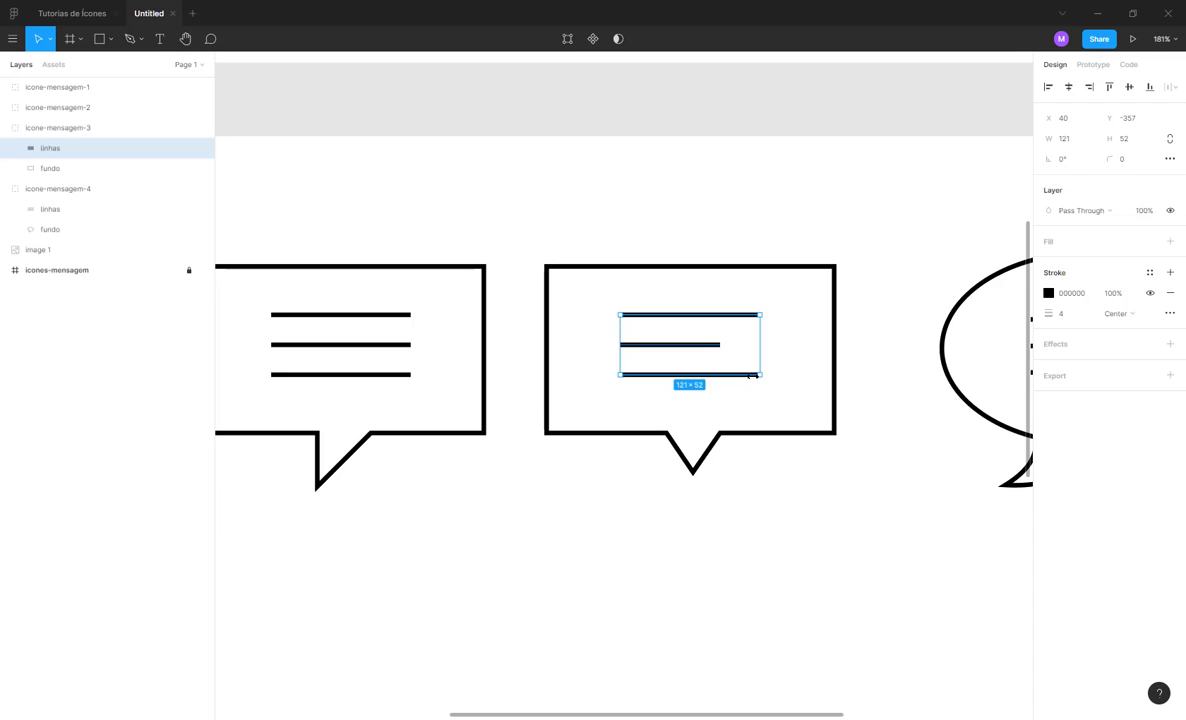
double_click(750, 375)
drag(760, 374, 744, 374)
click(800, 475)
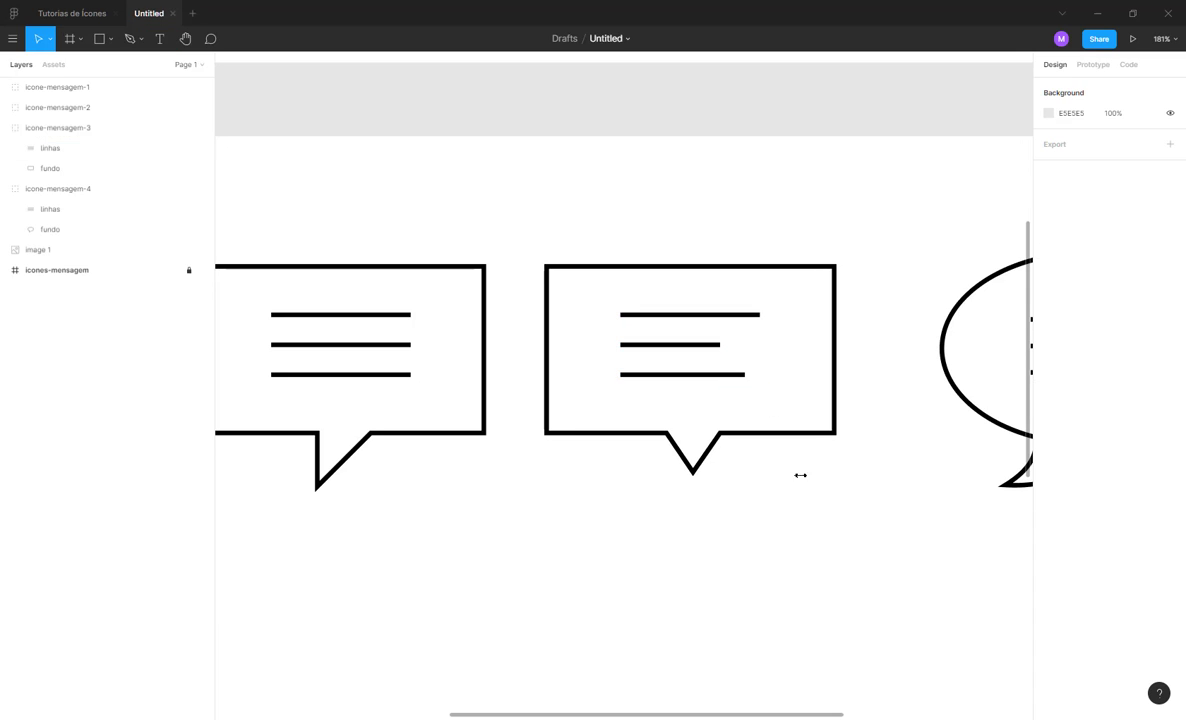
scroll(704, 483, down, 5)
scroll(697, 482, up, 5)
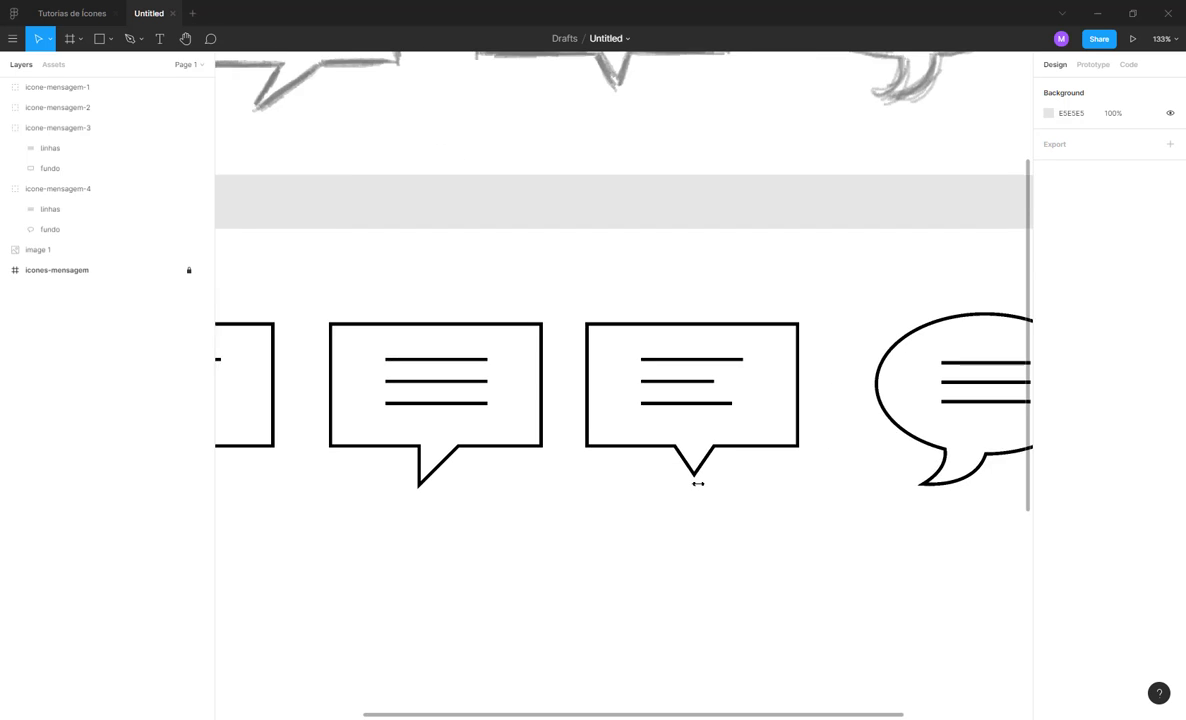
scroll(499, 473, right, 3)
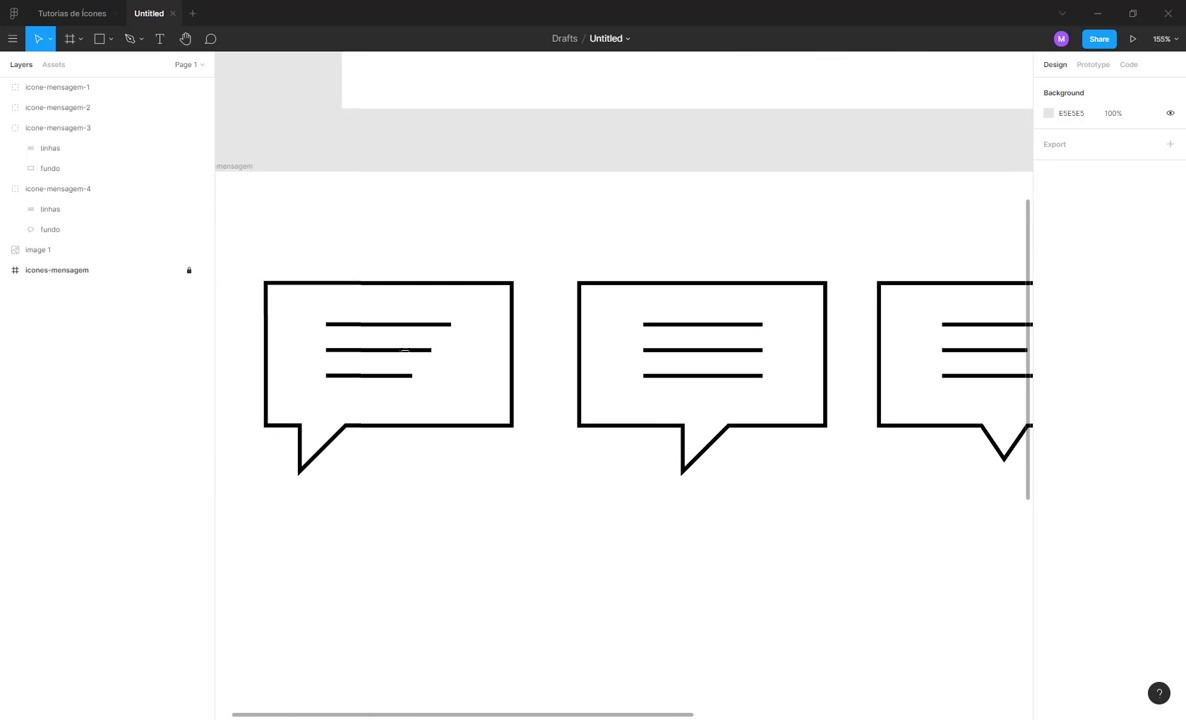
- Expand the icone-mensagem-2 group and select its fundo bubble outline on its own
scroll(383, 350, up, 1)
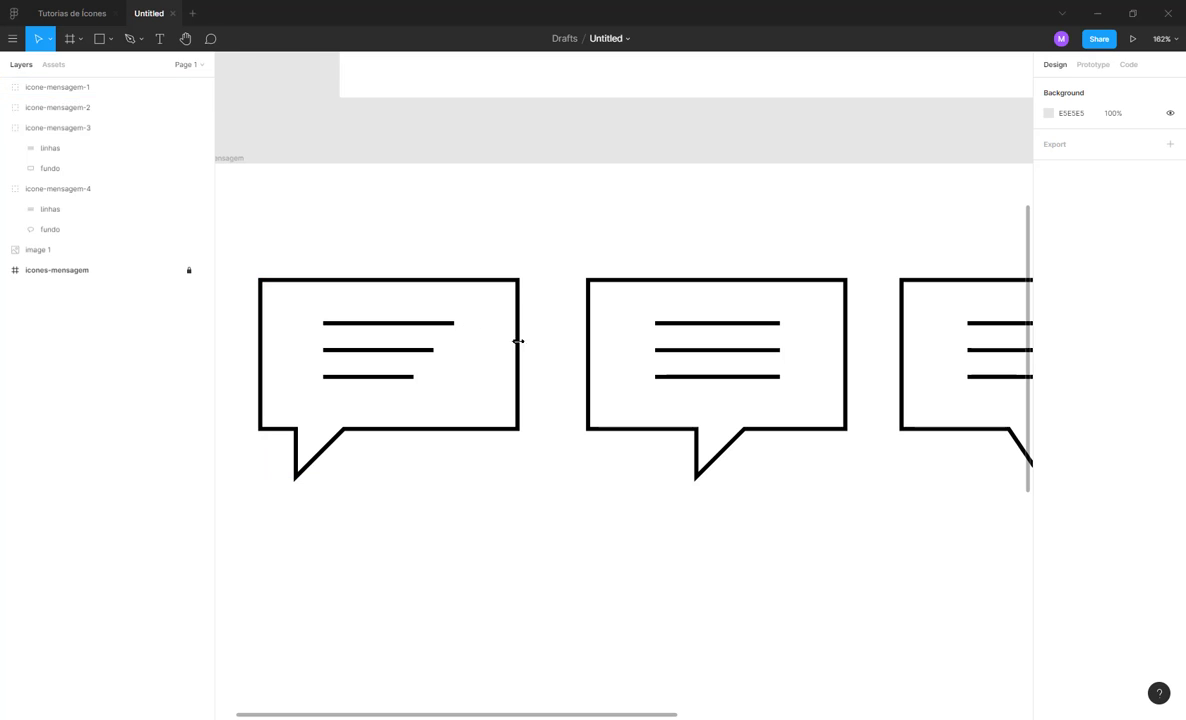
click(592, 280)
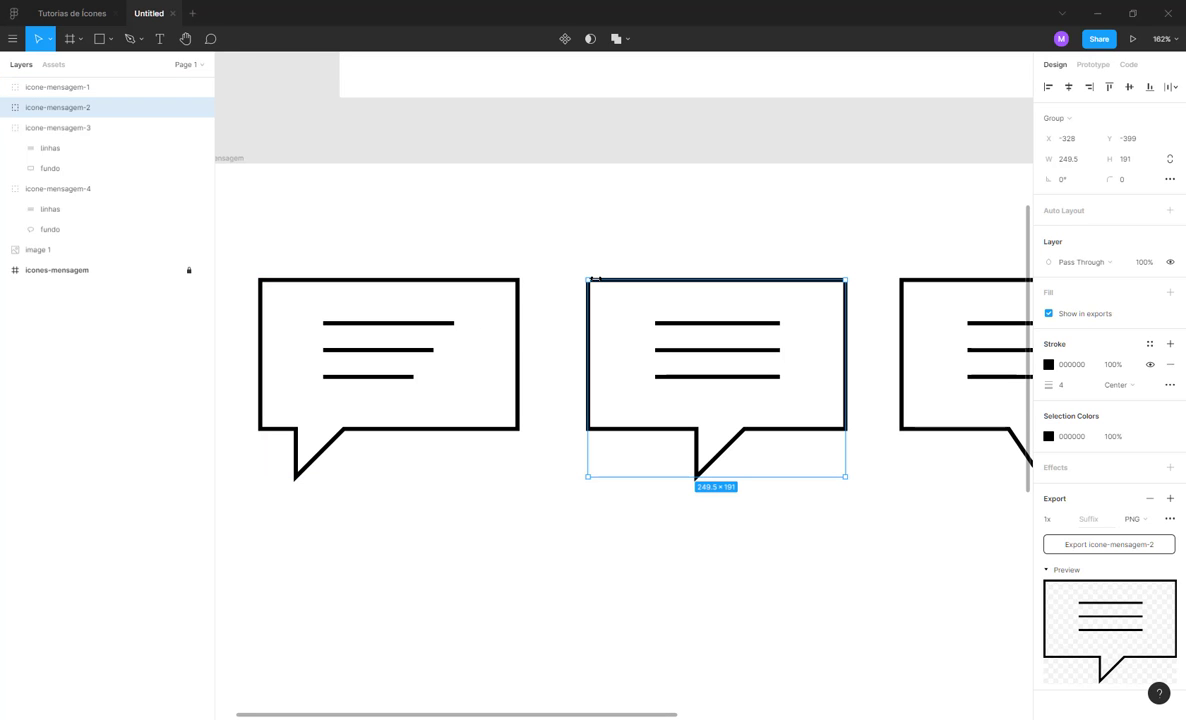
key(Return)
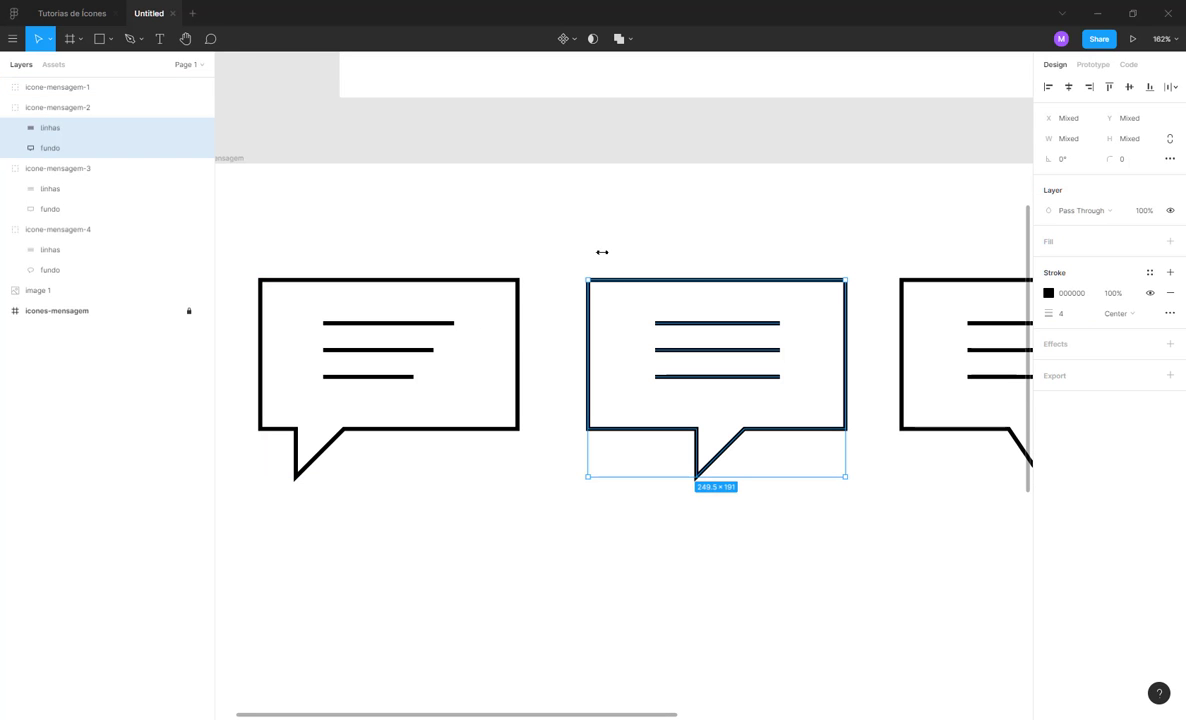
drag(563, 260, 606, 442)
key(Return)
click(50, 147)
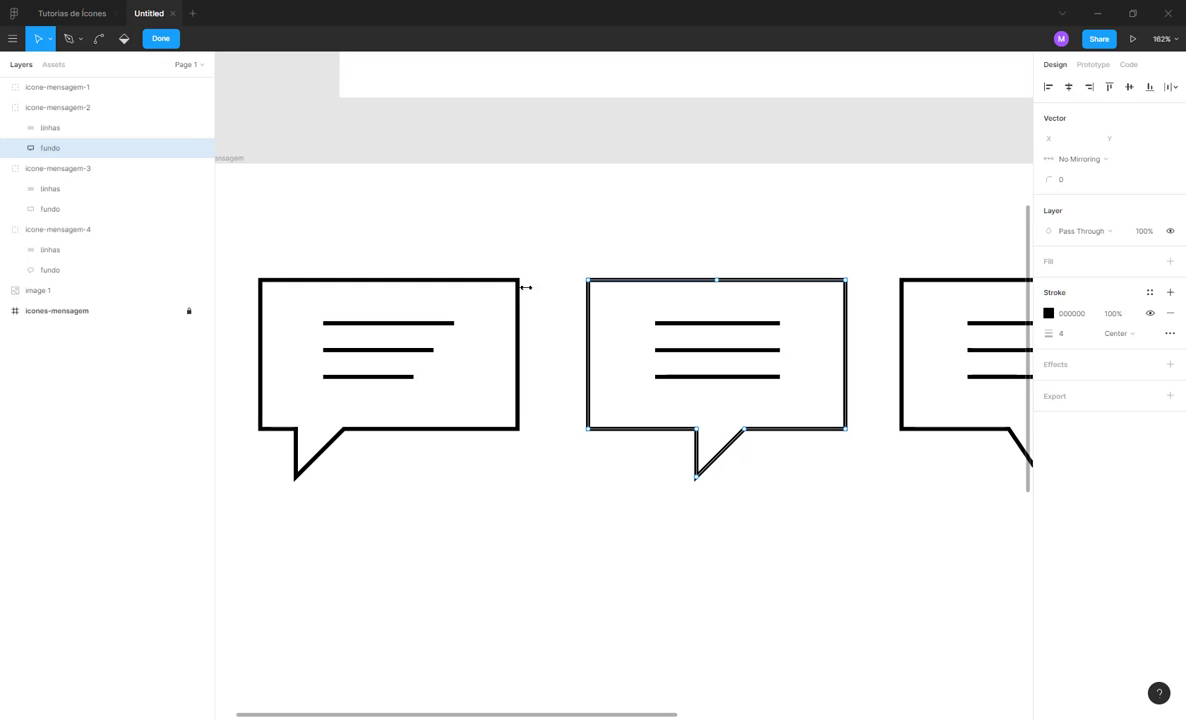
key(Escape)
click(50, 127)
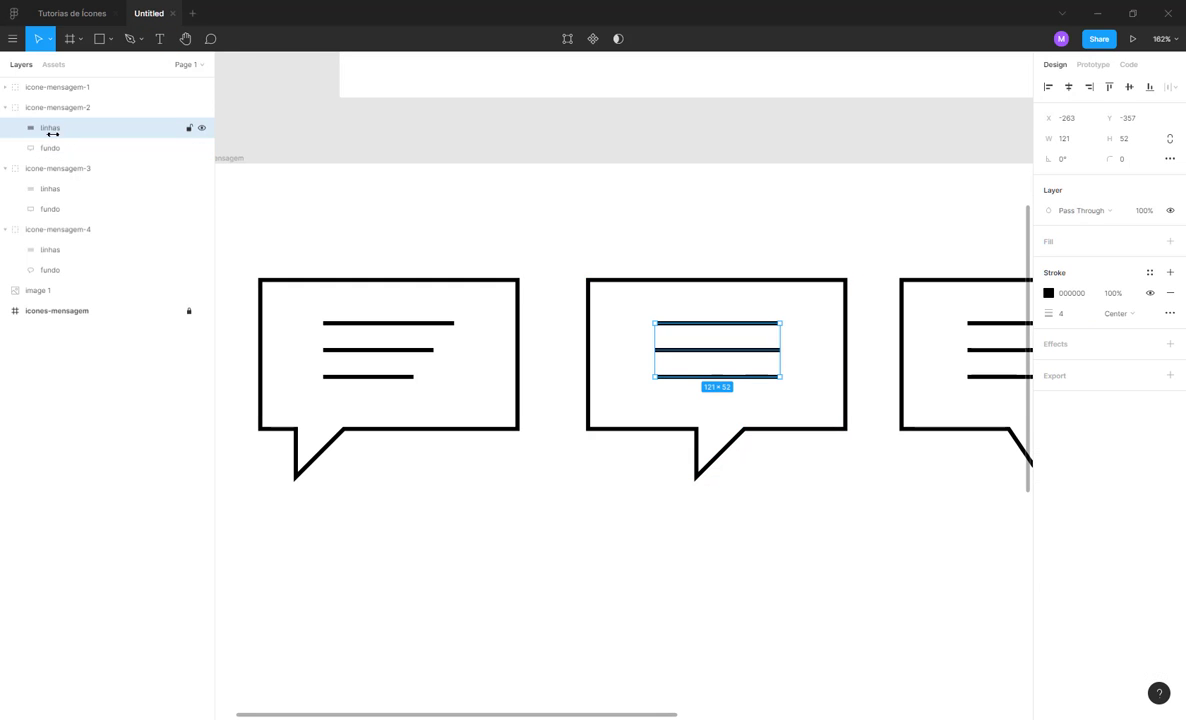
click(49, 147)
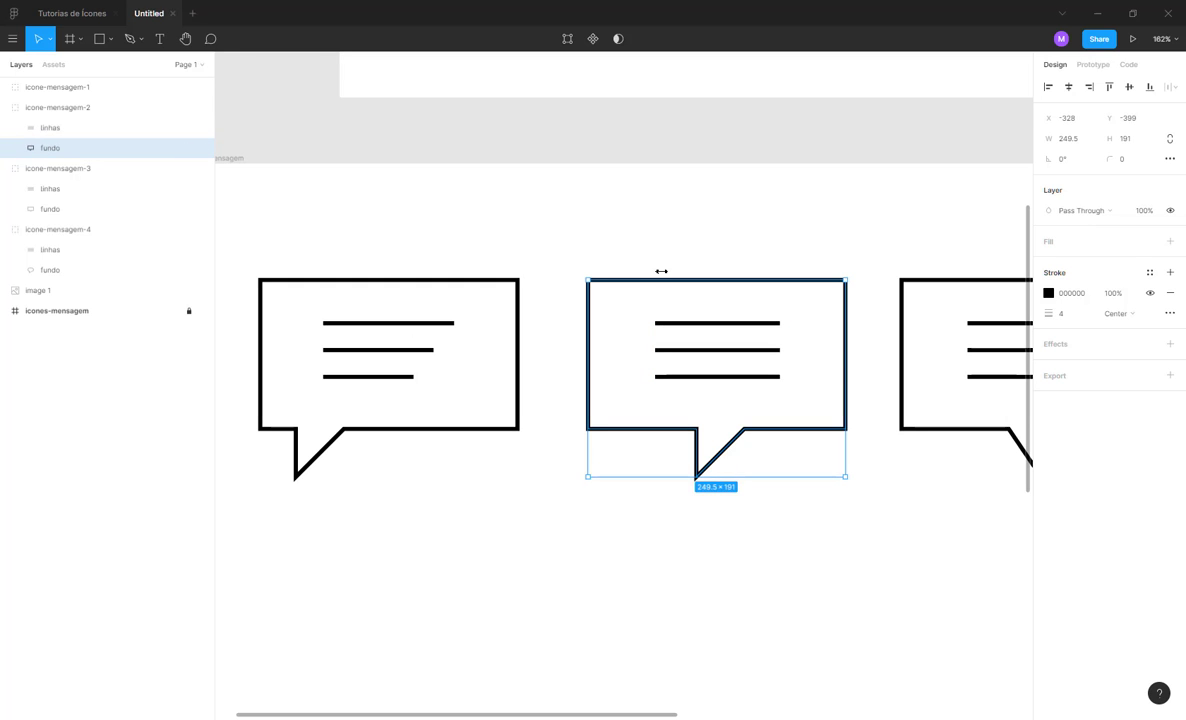
- Round the four outer corners of icone-mensagem-2's fundo outline with a radius of 7, leaving the tail's points sharp
double_click(614, 279)
drag(570, 257, 608, 462)
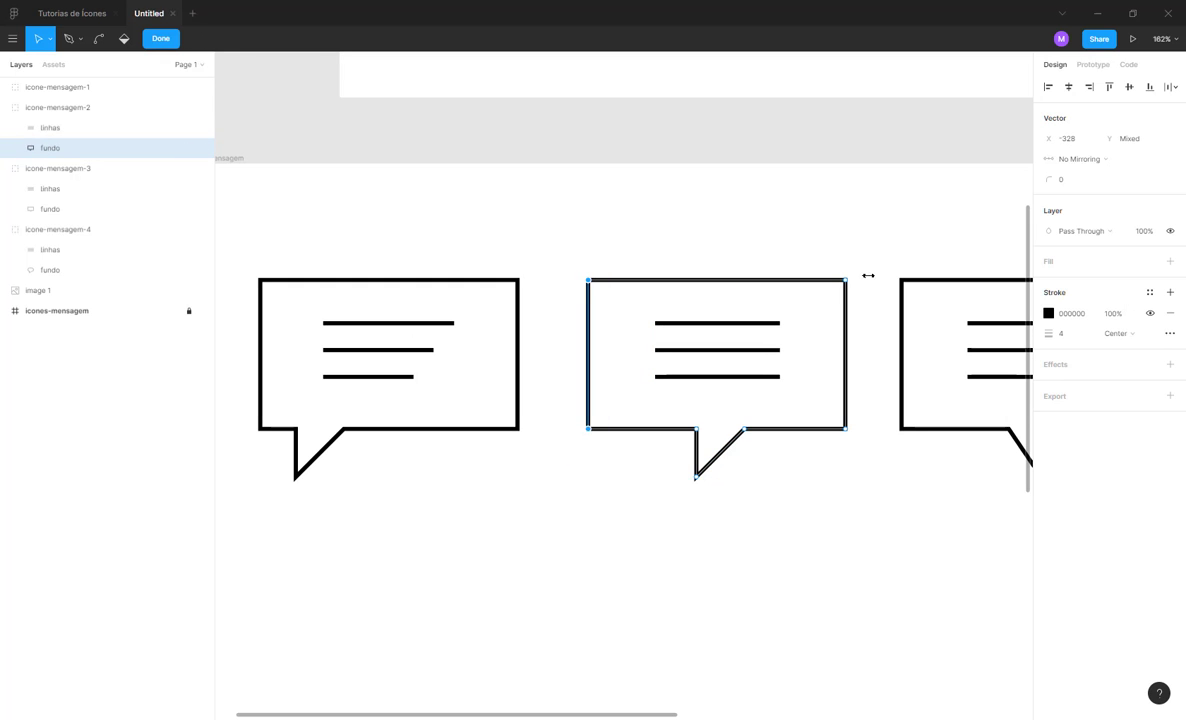
drag(838, 266, 866, 460)
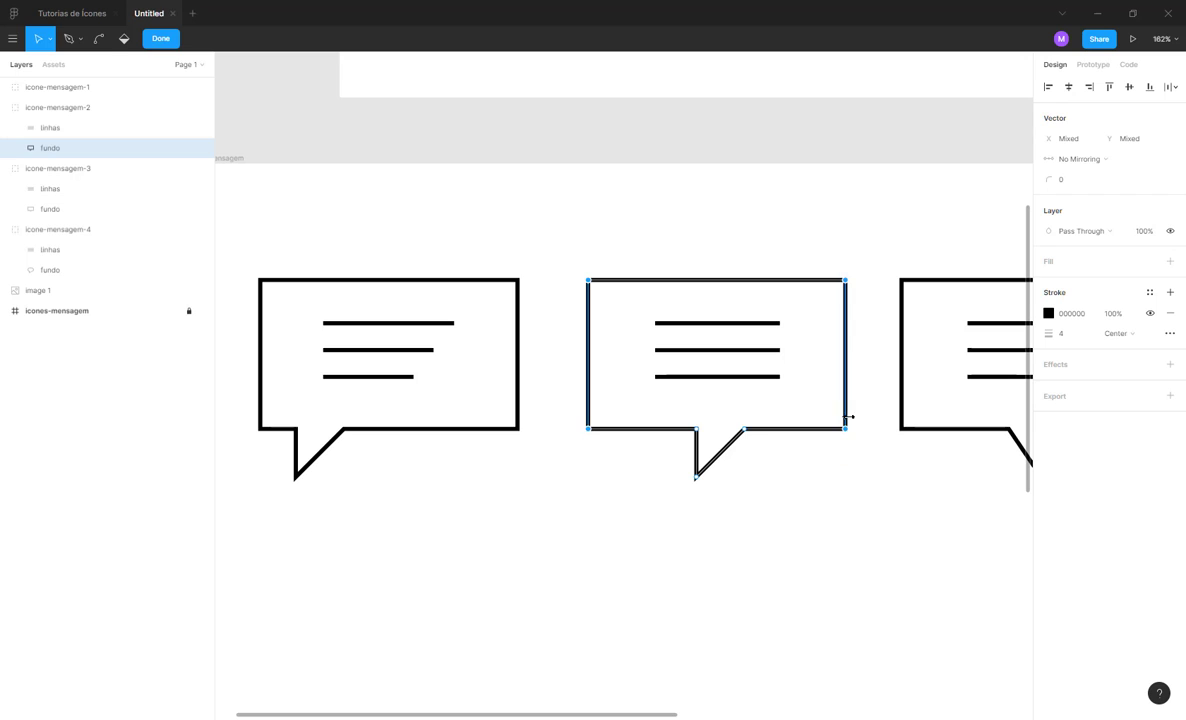
scroll(848, 416, up, 3)
click(1066, 178)
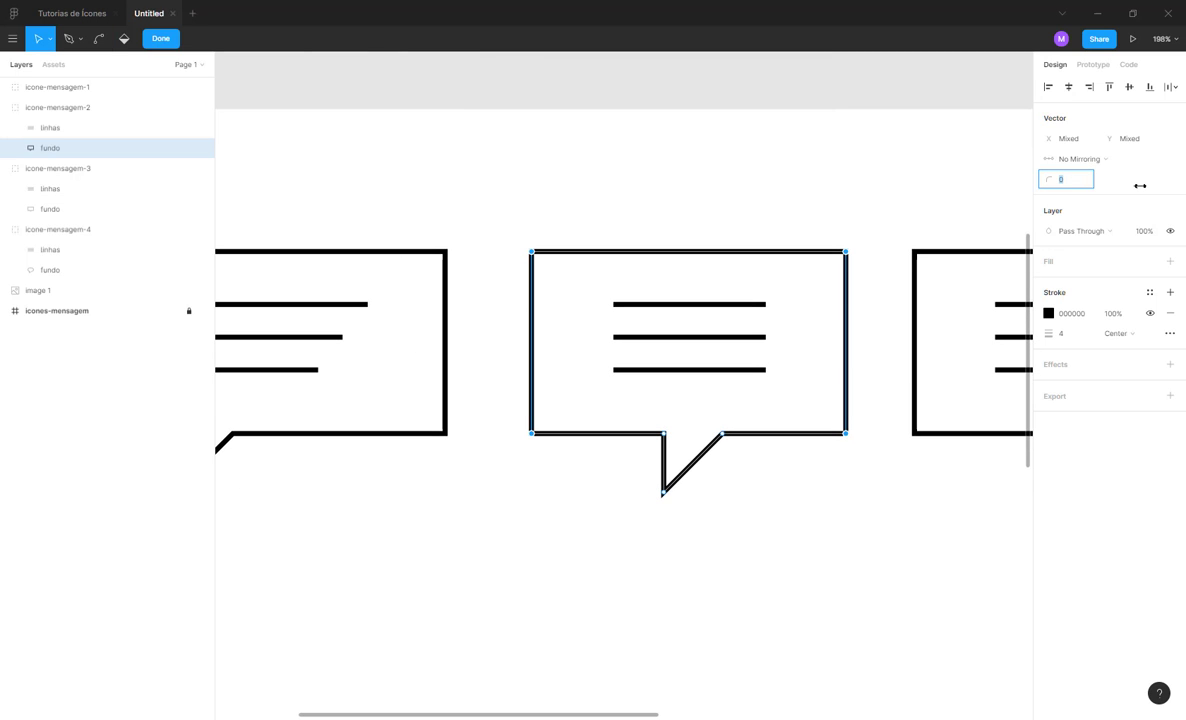
text(7)
key(Return)
key(Escape)
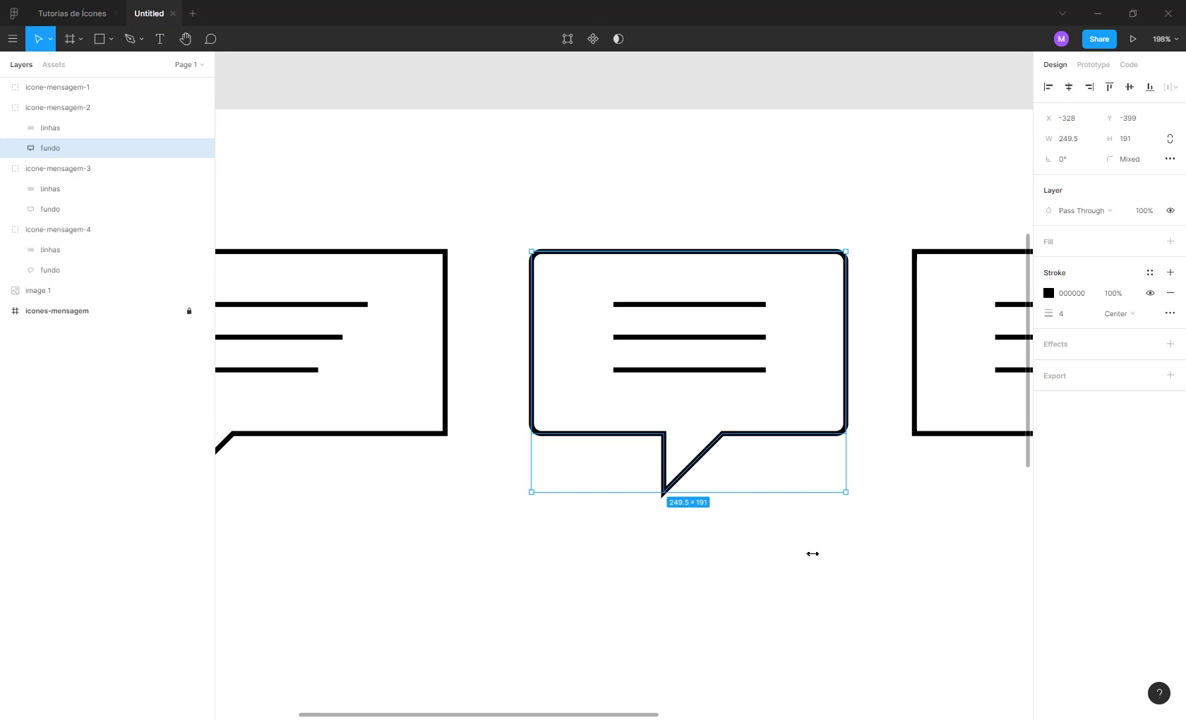
key(Escape)
- Round all vertices of icone-mensagem-3's fundo outline, including the tail, with a corner radius of 8
scroll(839, 510, right, 5)
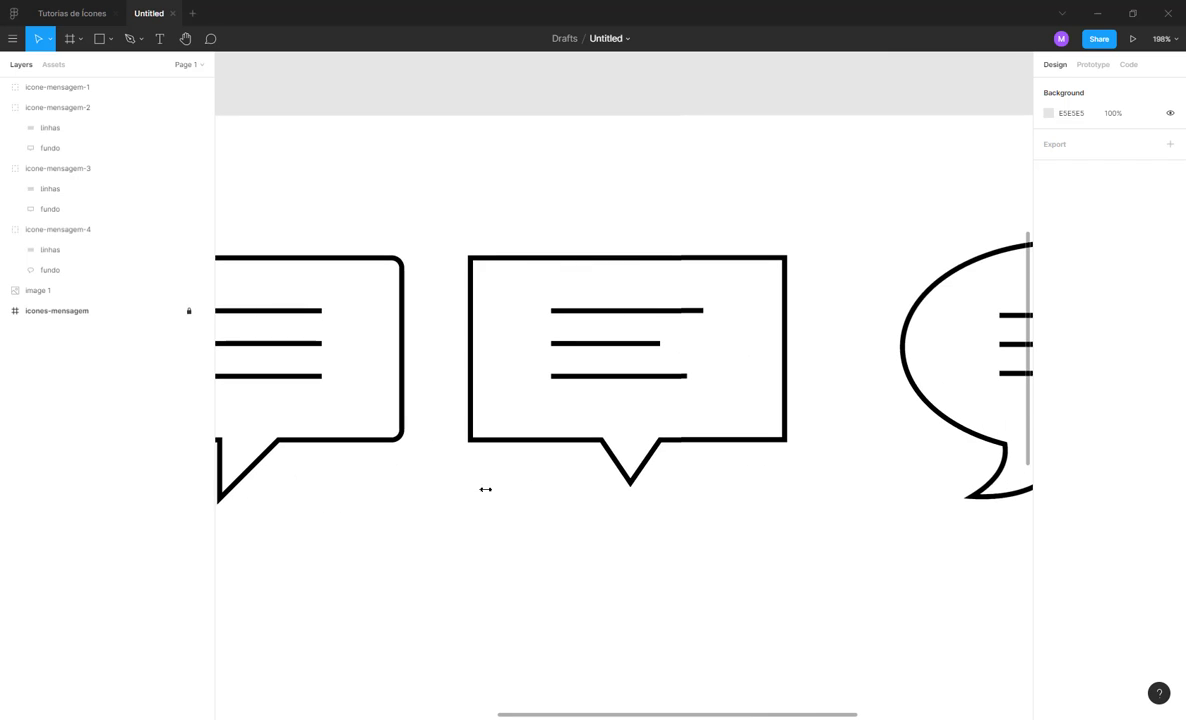
click(547, 442)
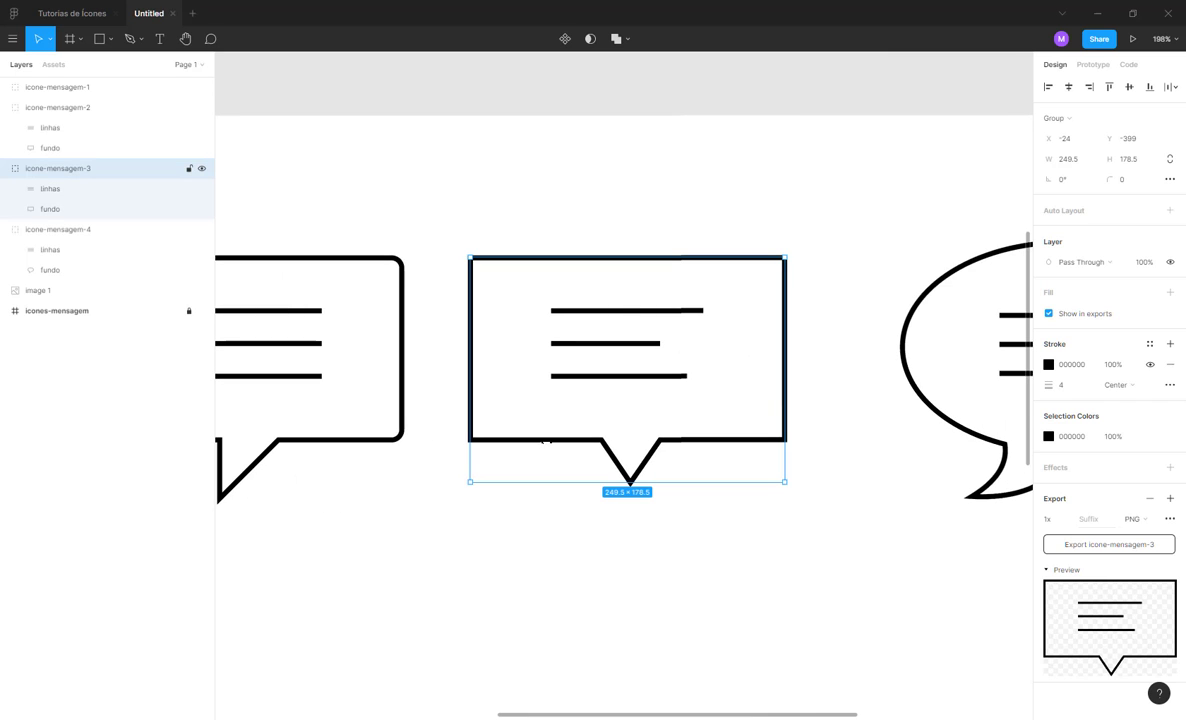
click(80, 208)
key(Return)
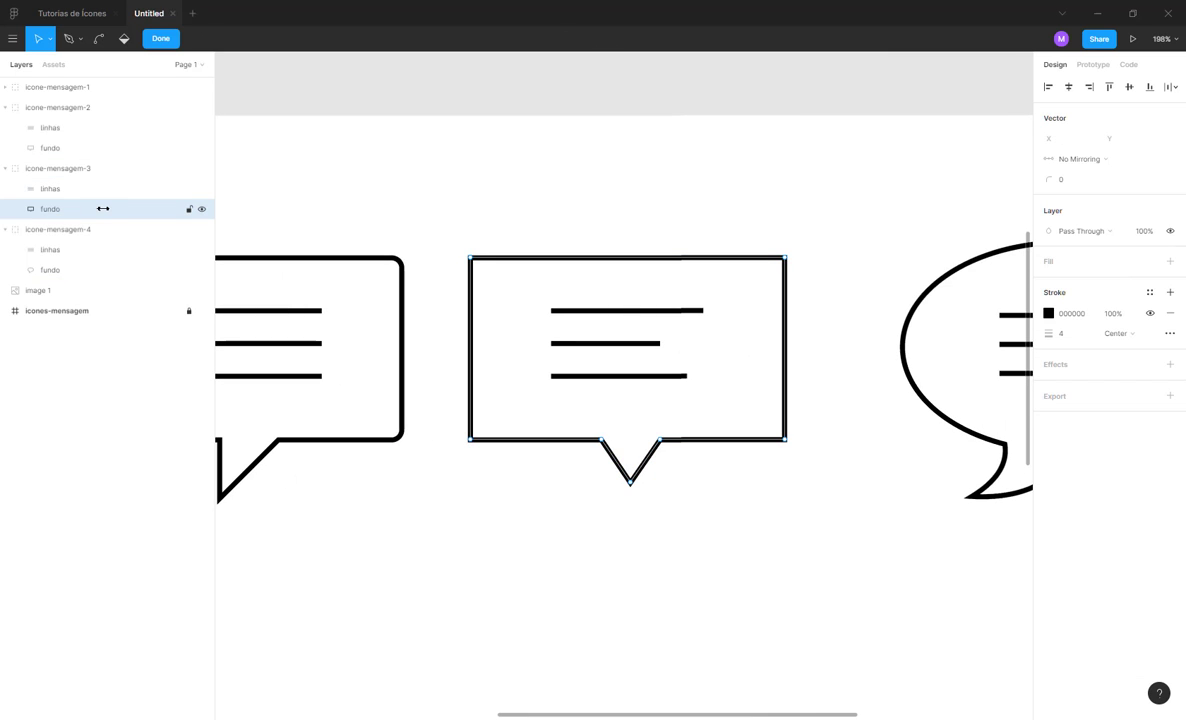
drag(461, 213, 836, 561)
click(1066, 179)
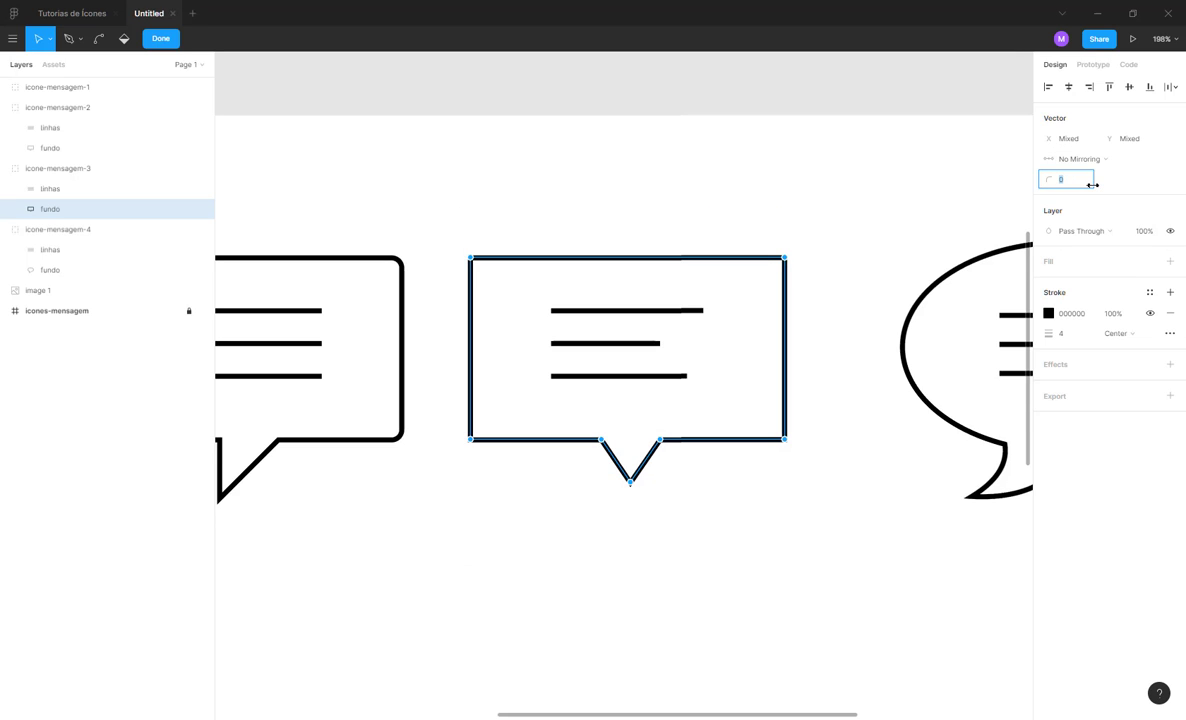
text(7)
key(Return)
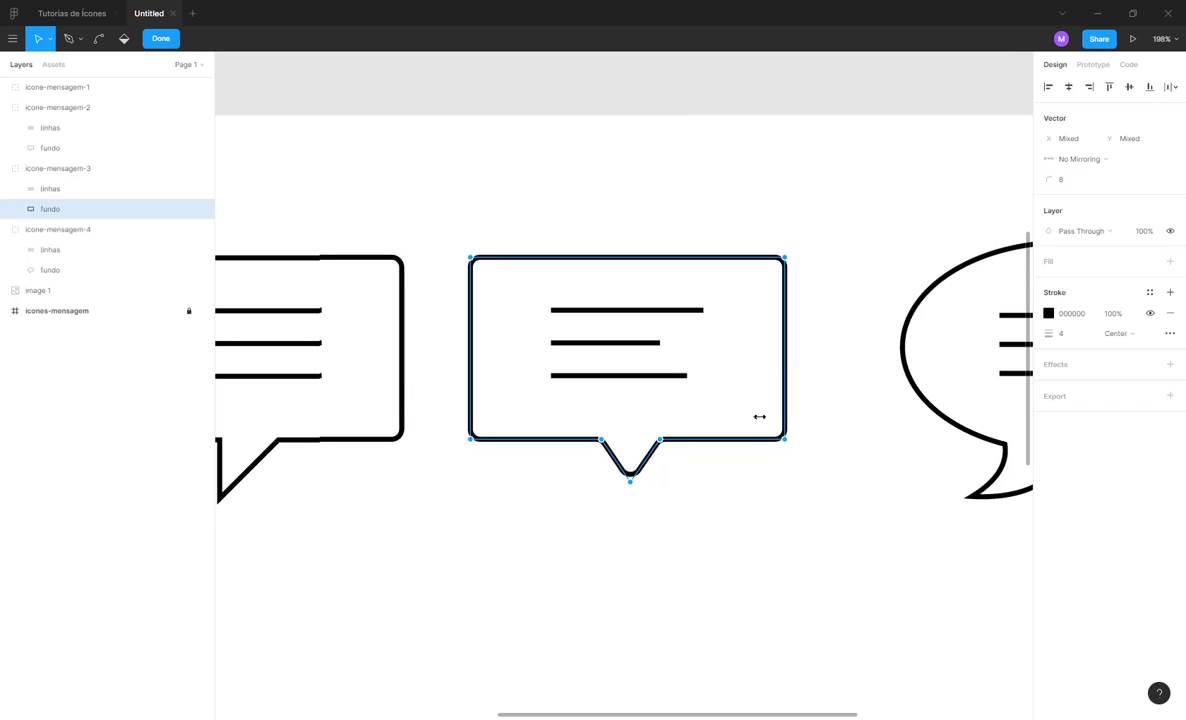
click(711, 556)
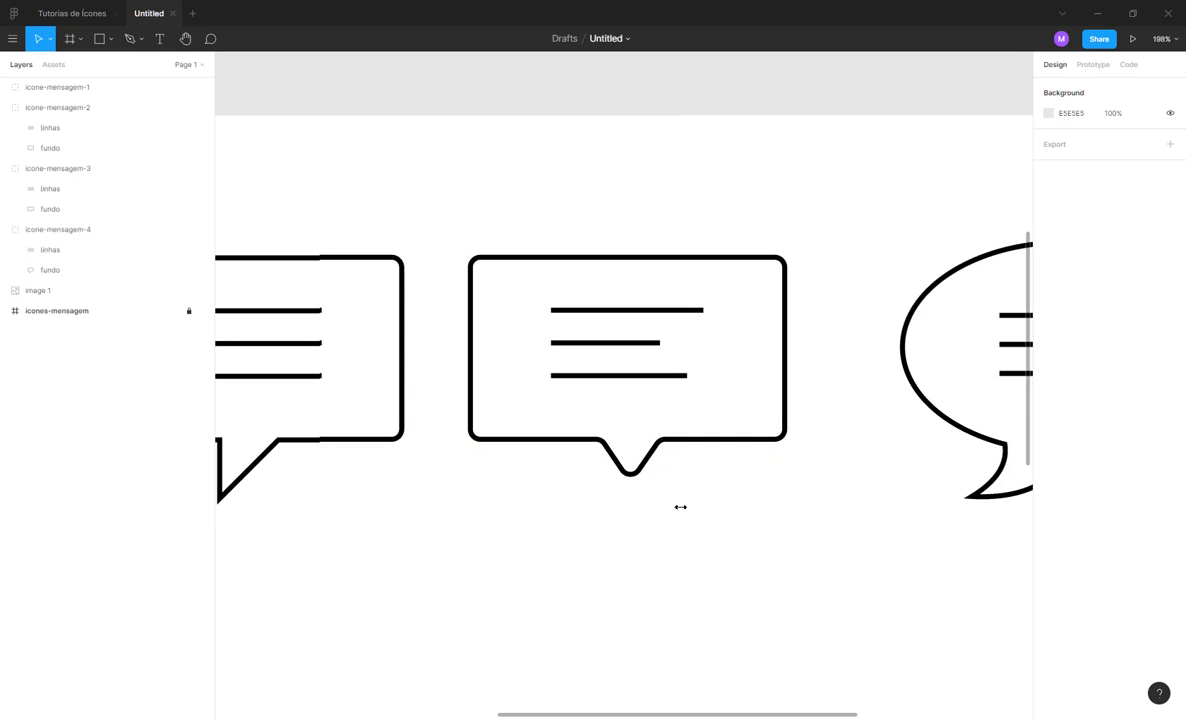
- Open the advanced stroke settings for icone-mensagem-3's linhas vector
scroll(617, 413, up, 5)
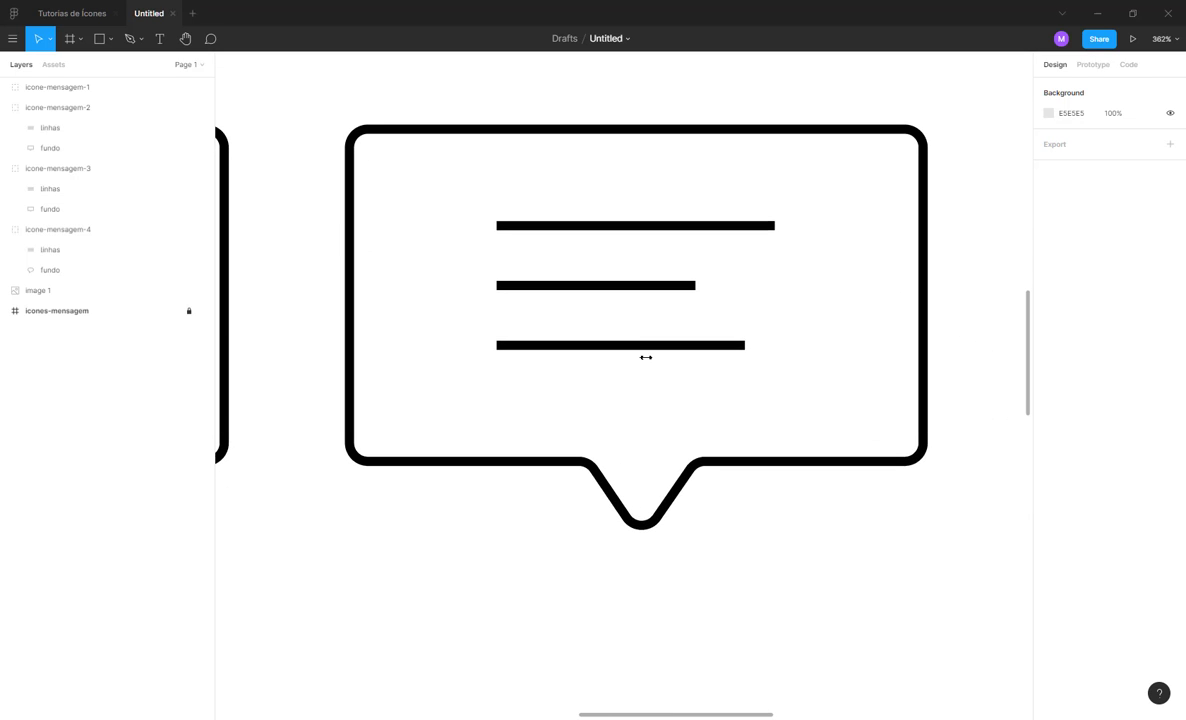
scroll(637, 347, up, 1)
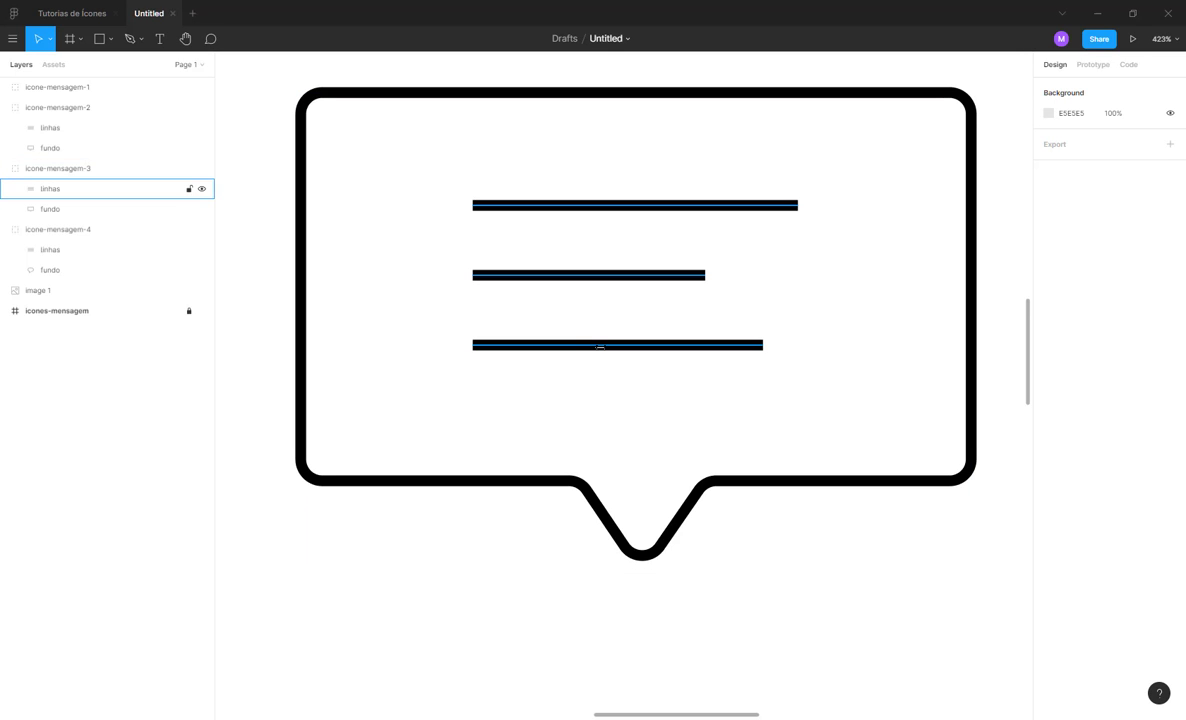
click(600, 347)
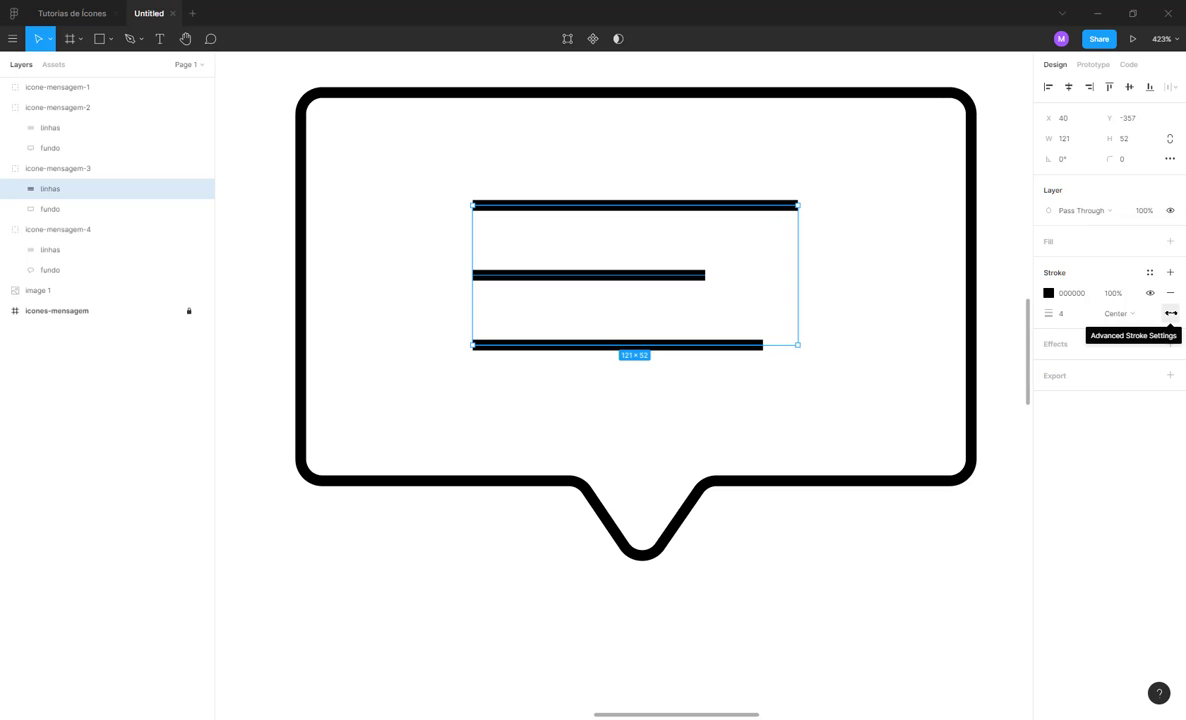
click(1170, 313)
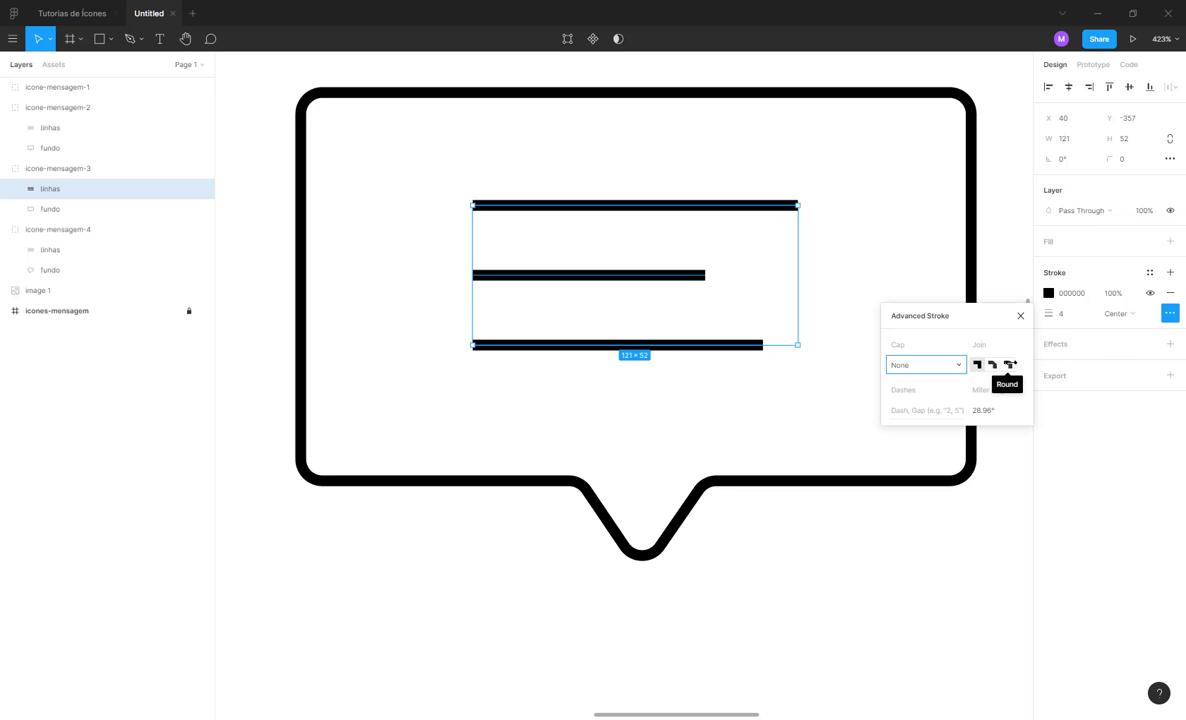
- Set the text lines in icone-mensagem-3 to a round stroke join and round cap, and deselect them
click(1009, 364)
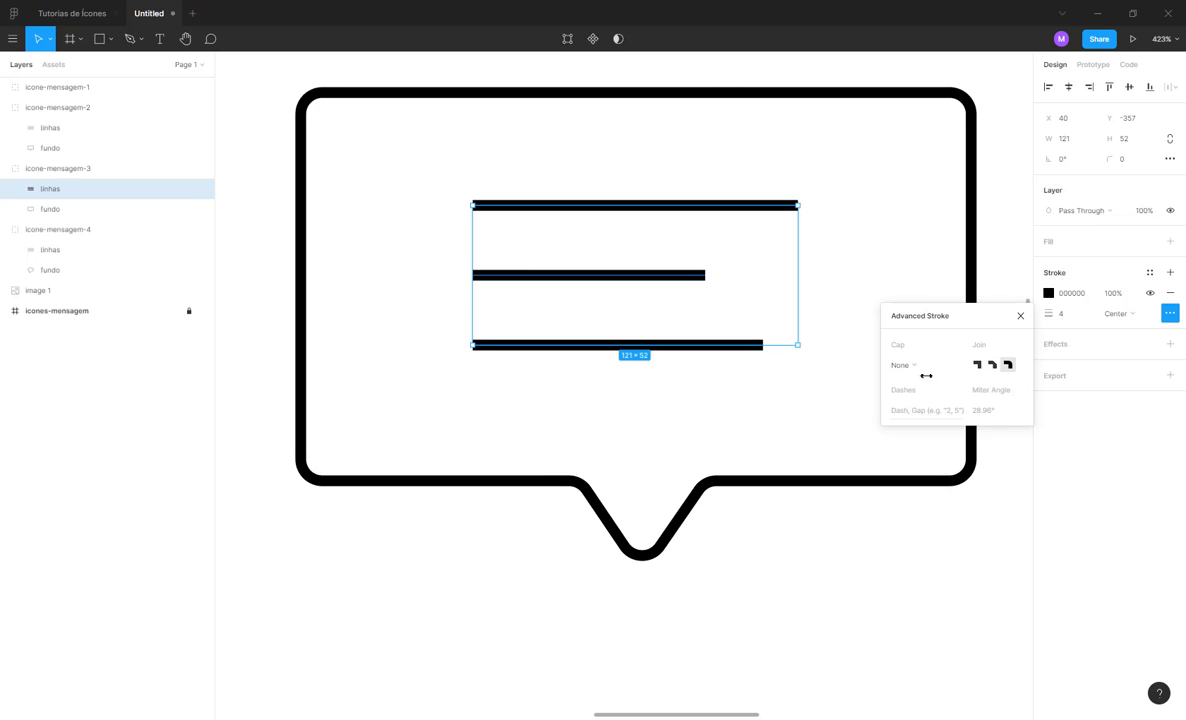
click(960, 363)
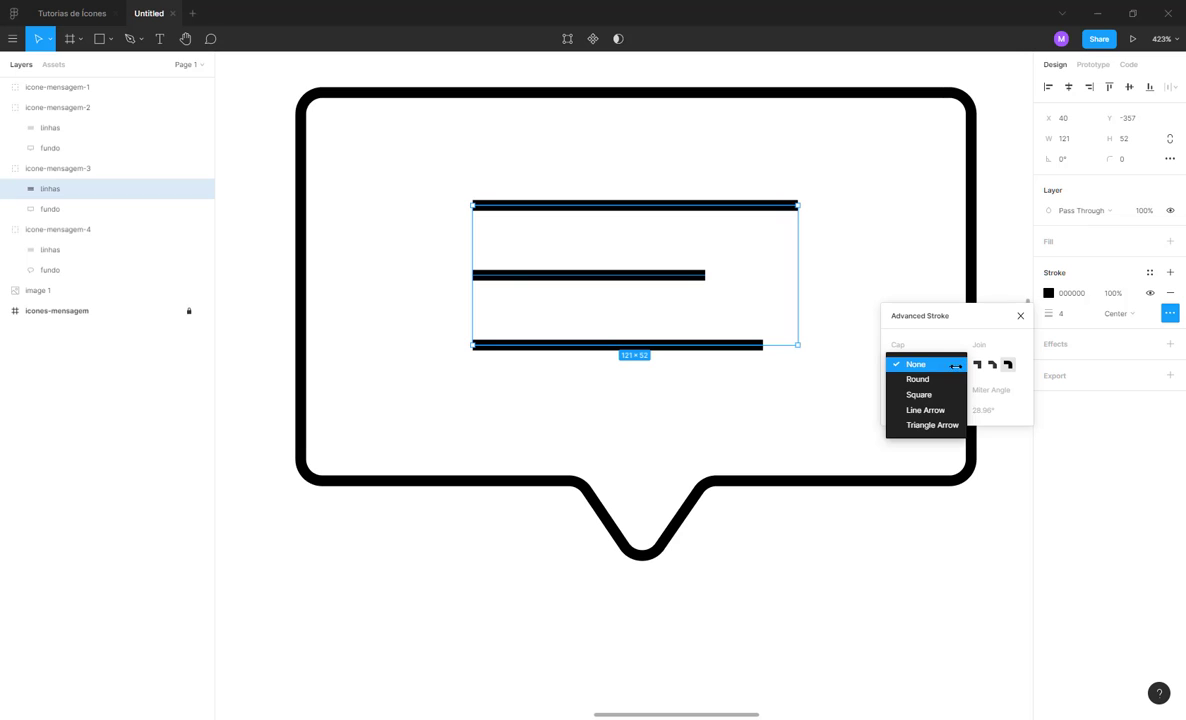
click(946, 378)
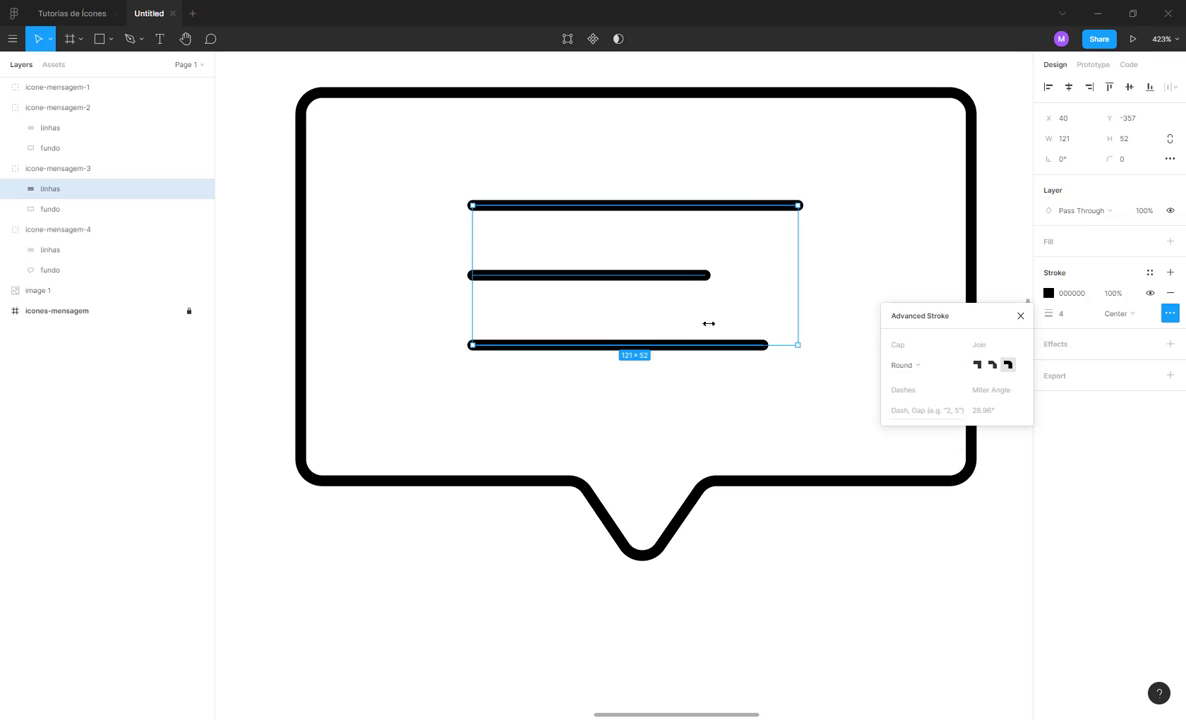
scroll(508, 212, up, 5)
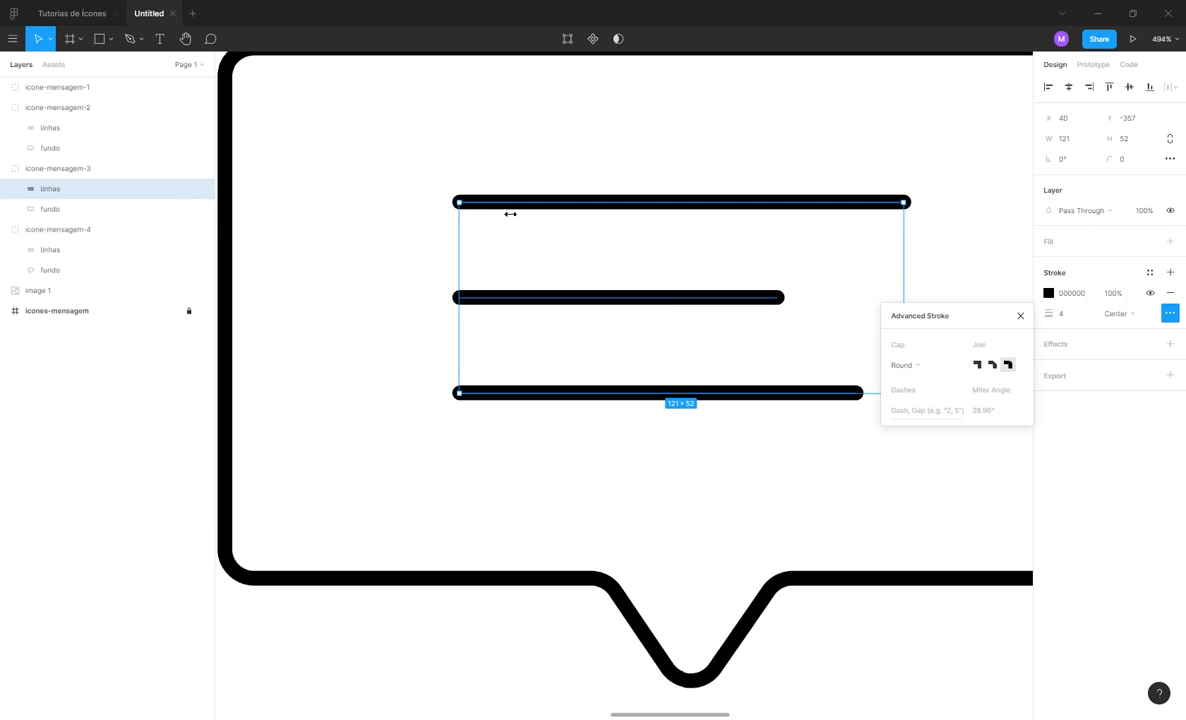
scroll(540, 310, down, 8)
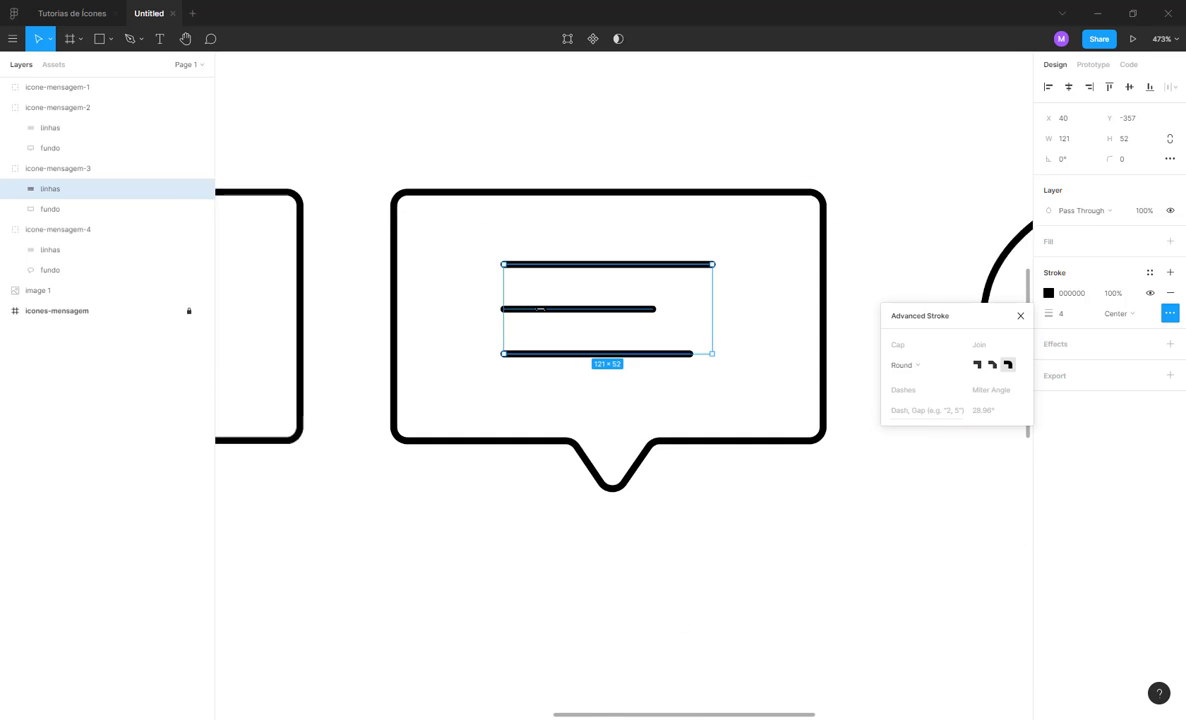
click(651, 462)
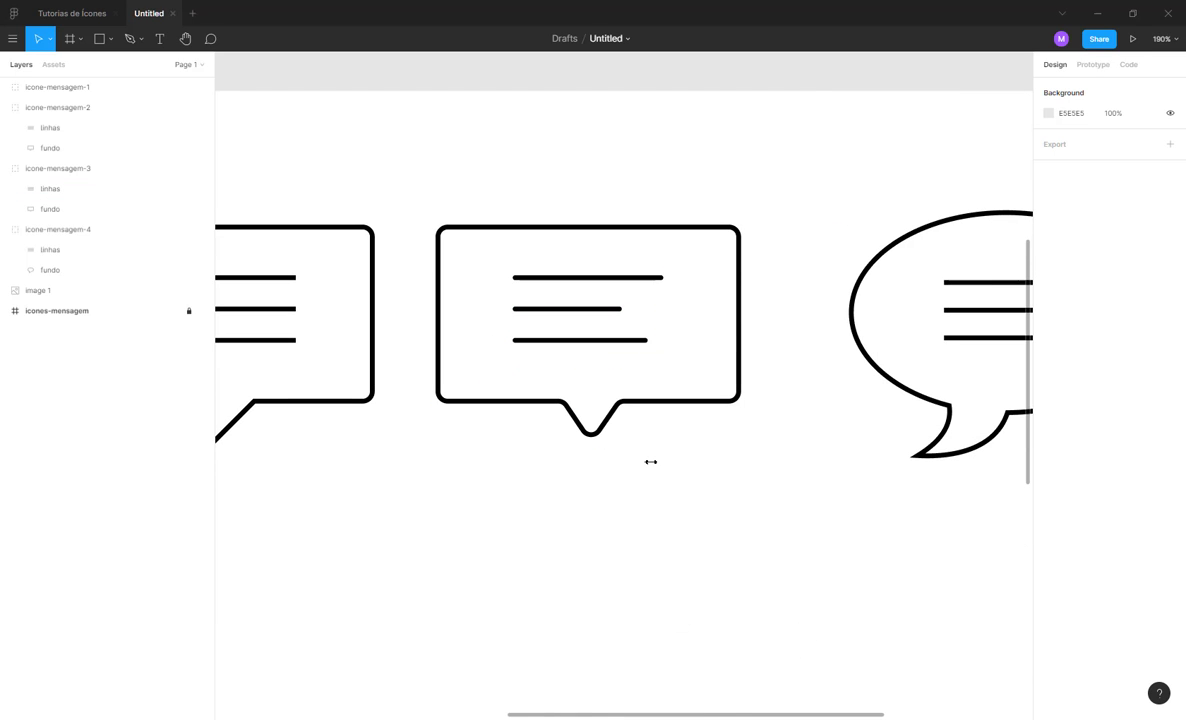
- Set the corner radius of the tail's tip point on the third speech bubble outline to 2
scroll(572, 465, right, 2)
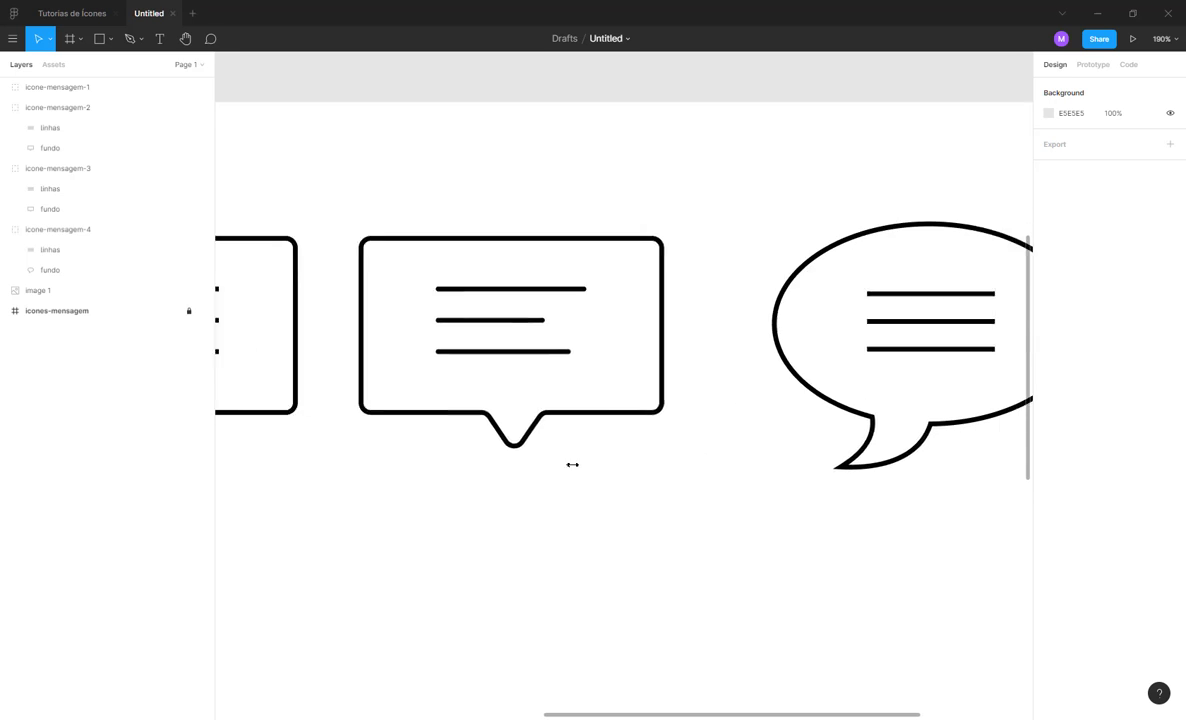
scroll(640, 467, right, 1)
scroll(593, 352, left, 3)
scroll(598, 457, up, 2)
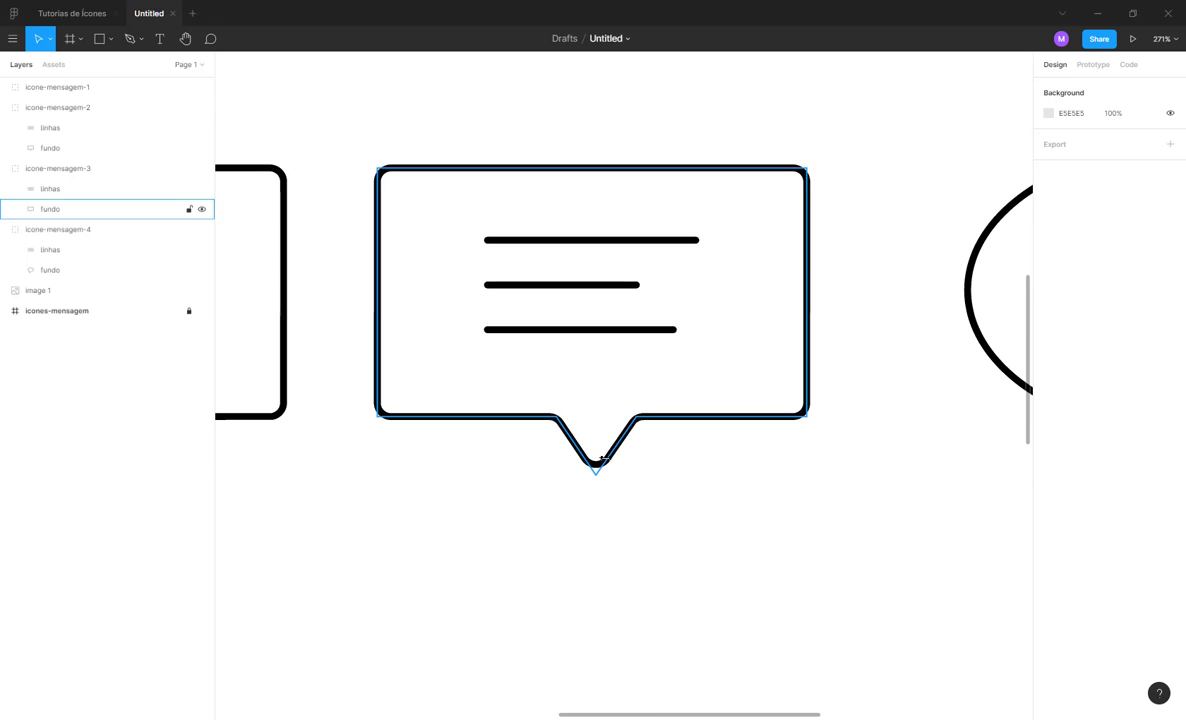
click(603, 459)
key(Return)
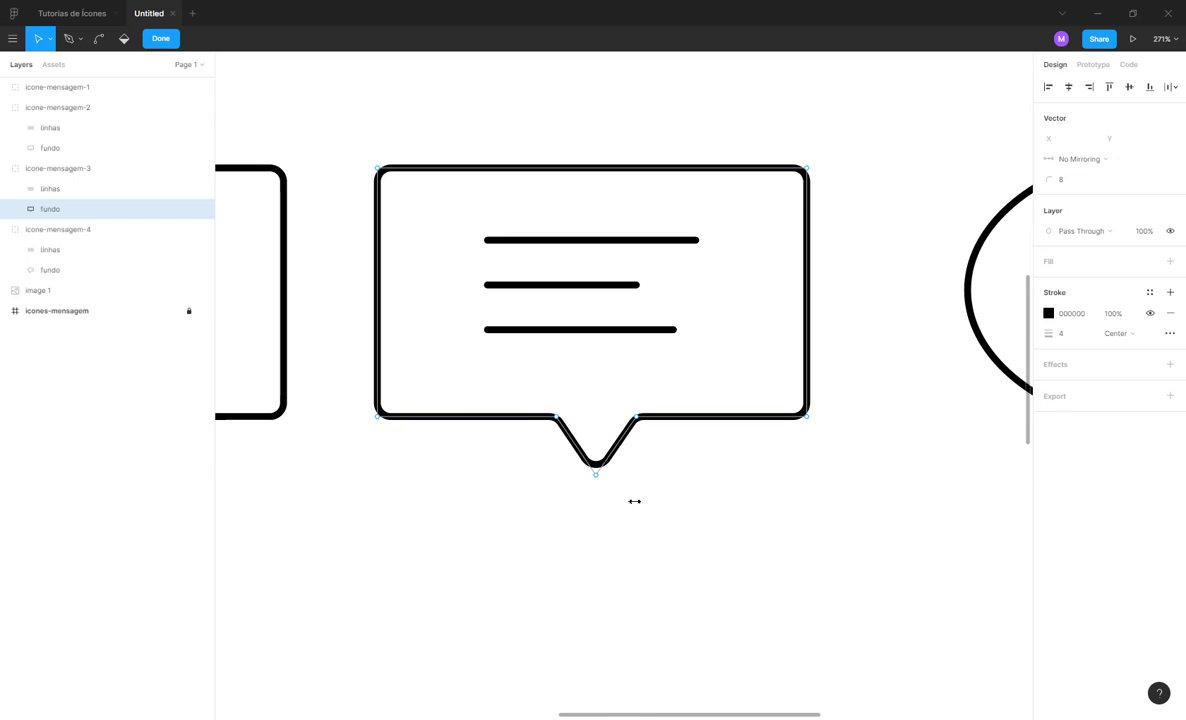
drag(635, 499, 569, 462)
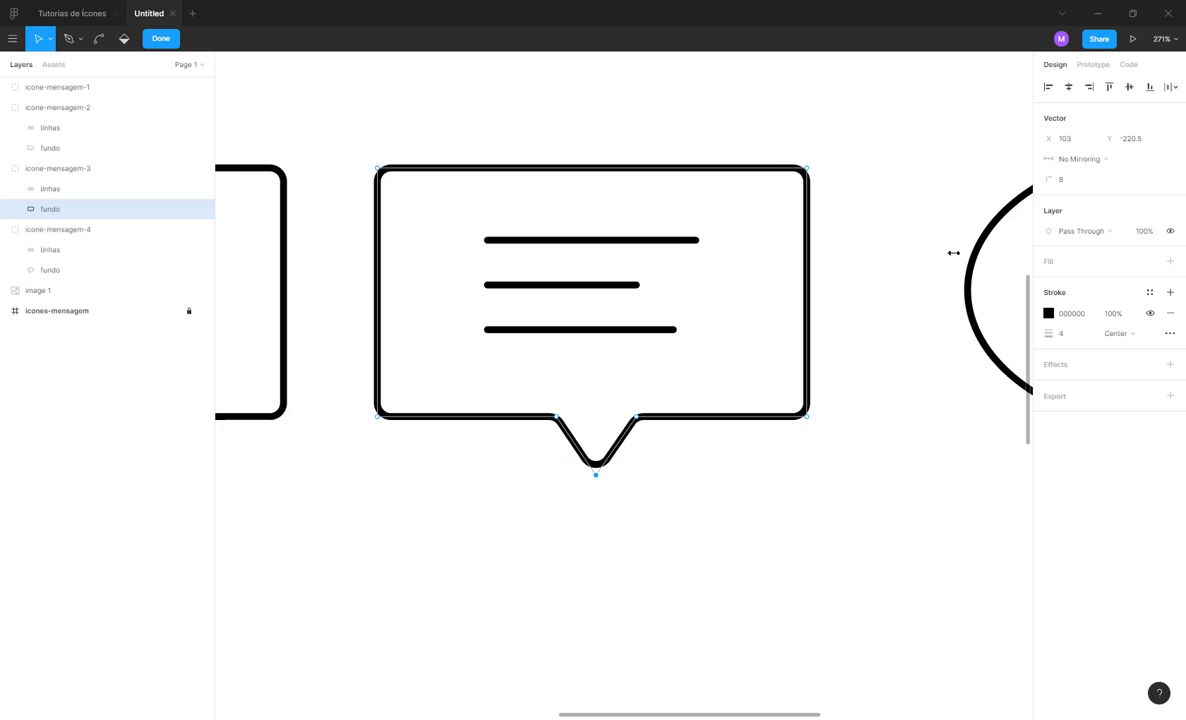
click(1090, 179)
key(Escape)
key(Escape)
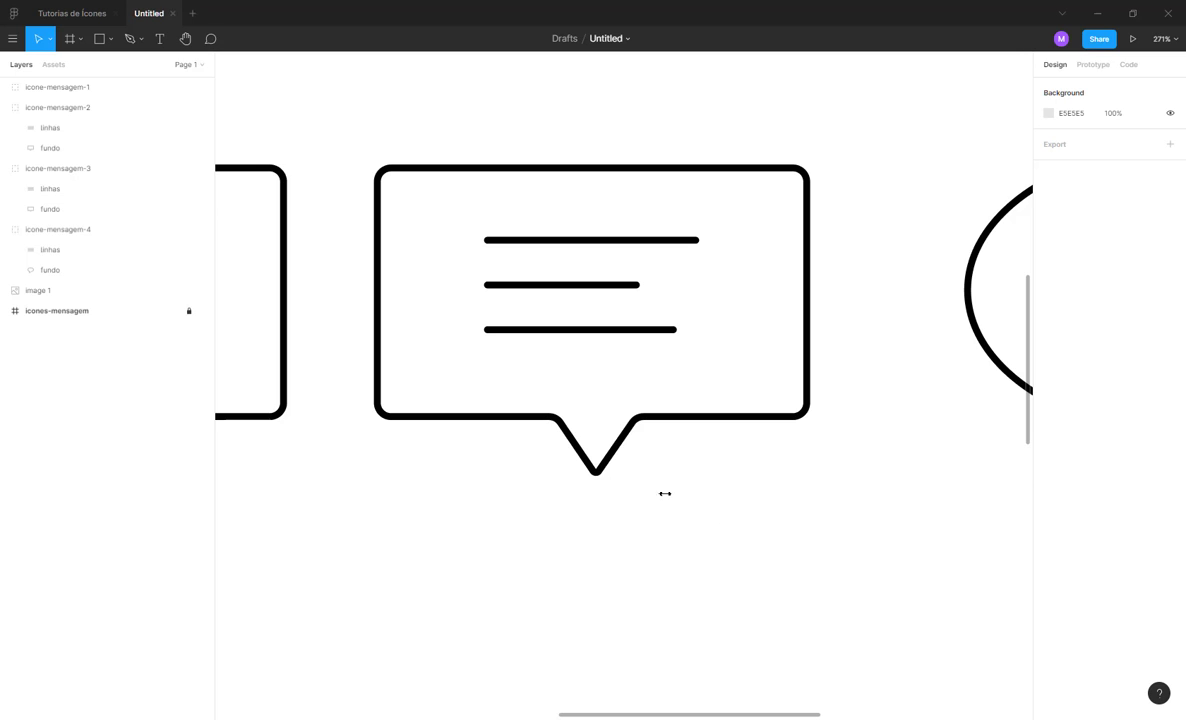
- Readjust the corner radius of the tip point on the third bubble's tail and finish editing the outline
click(597, 471)
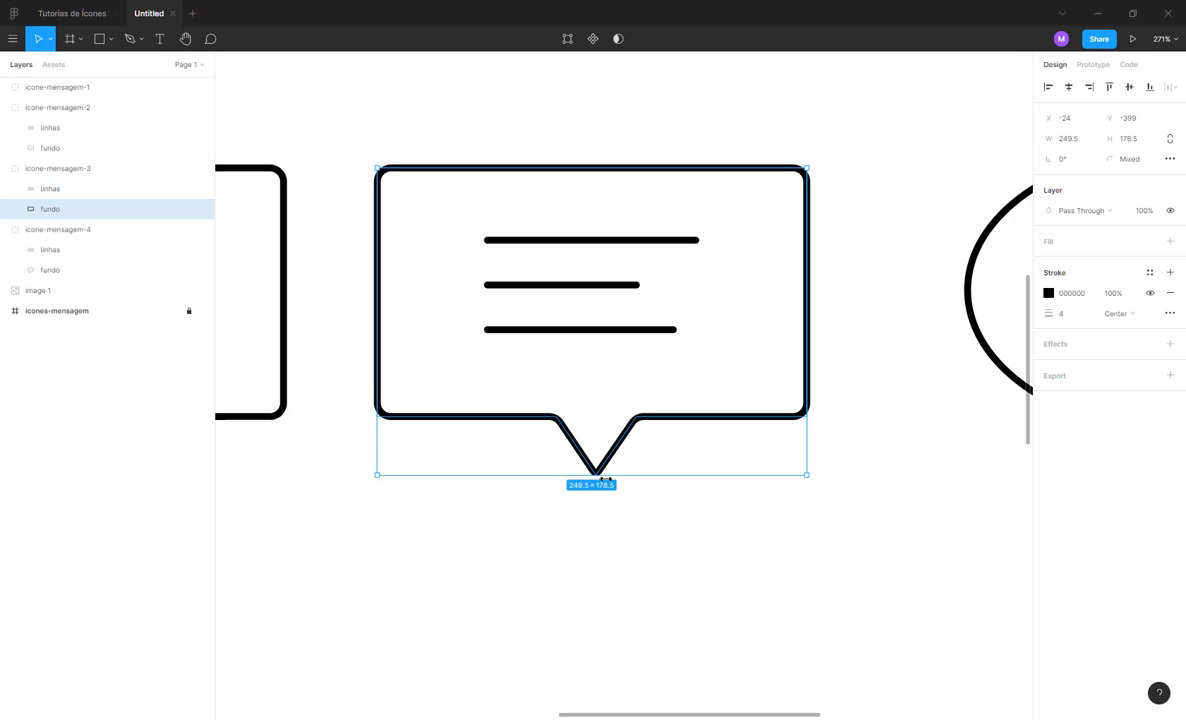
double_click(605, 478)
click(596, 472)
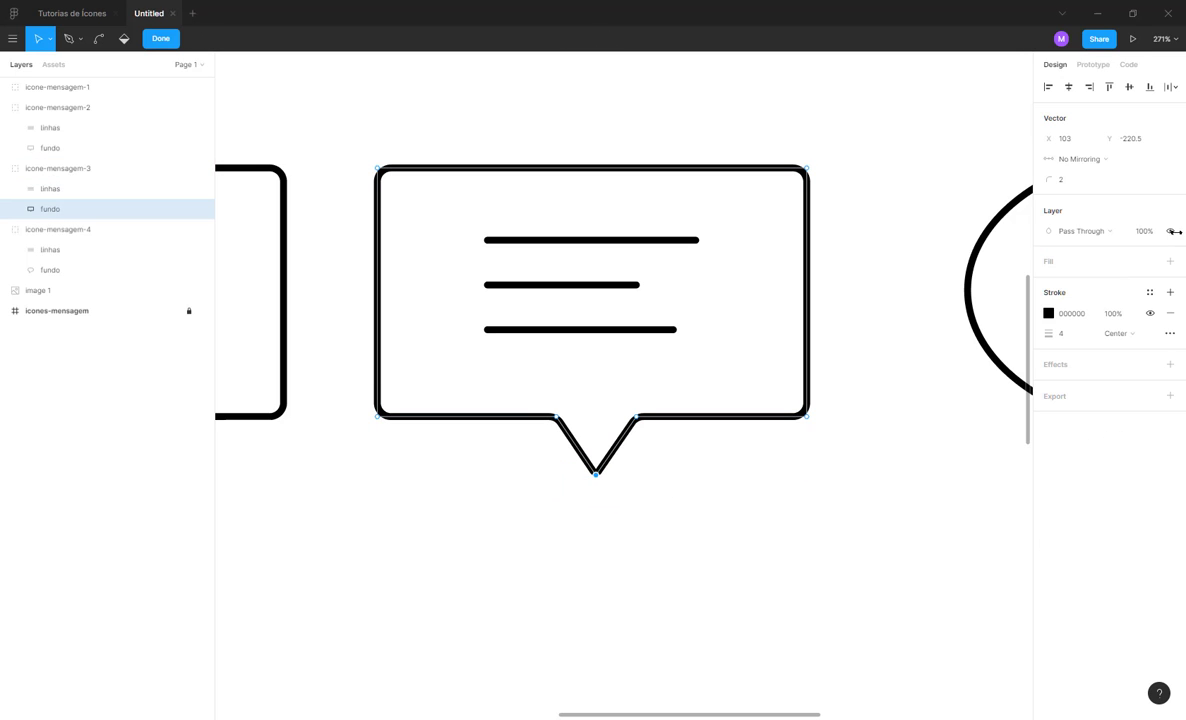
click(1076, 185)
text(2)
click(790, 528)
scroll(753, 494, down, 5)
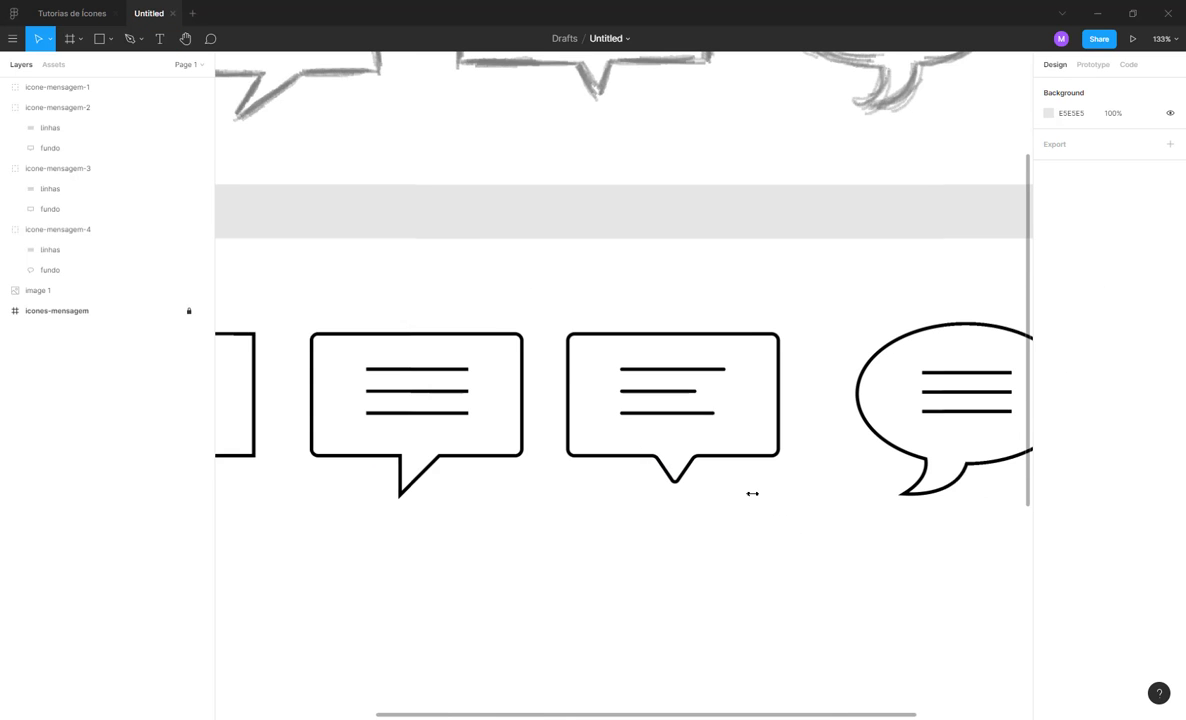
- Examine the fourth bubble's text lines and compare the whole row of icons with the sketches
scroll(789, 476, right, 3)
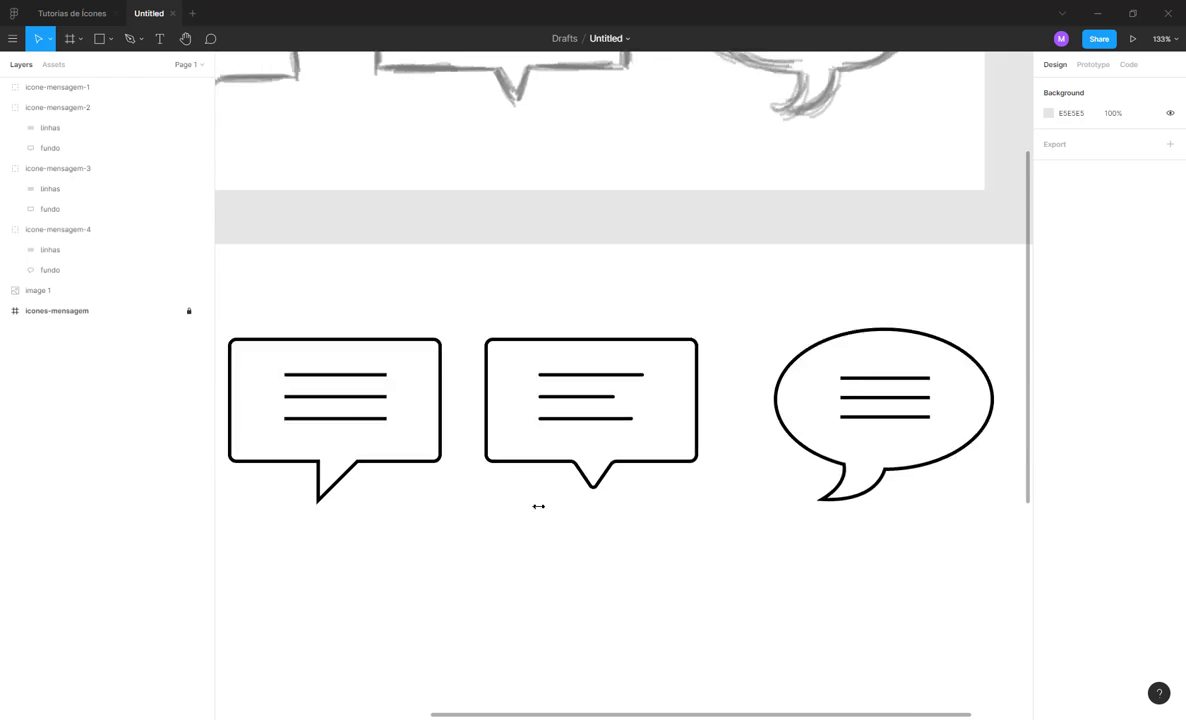
scroll(570, 495, up, 4)
scroll(627, 448, up, 1)
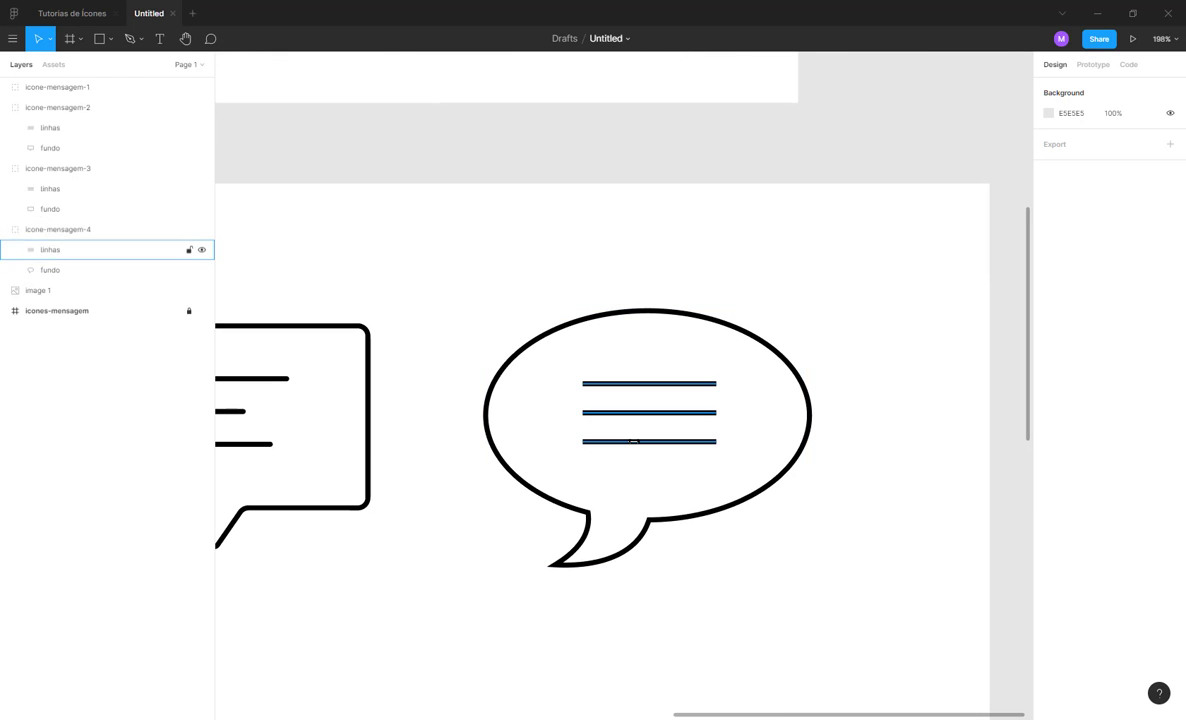
click(633, 441)
scroll(633, 441, down, 6)
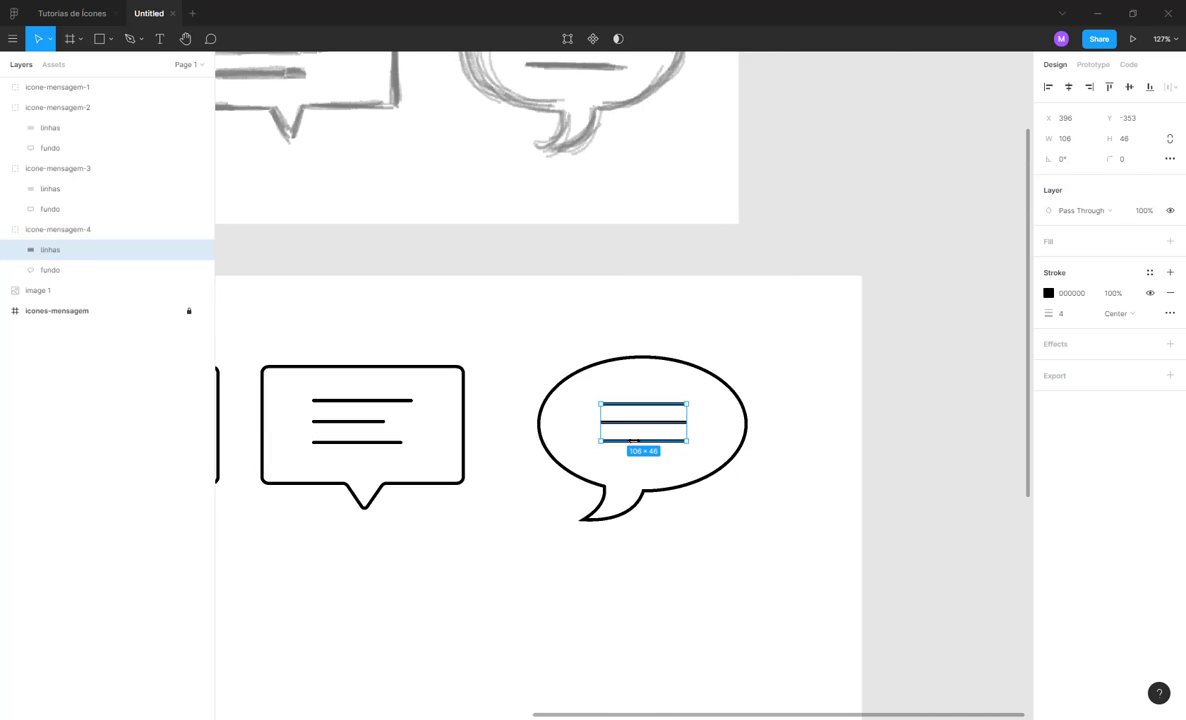
click(484, 566)
scroll(638, 445, left, 5)
scroll(638, 445, down, 3)
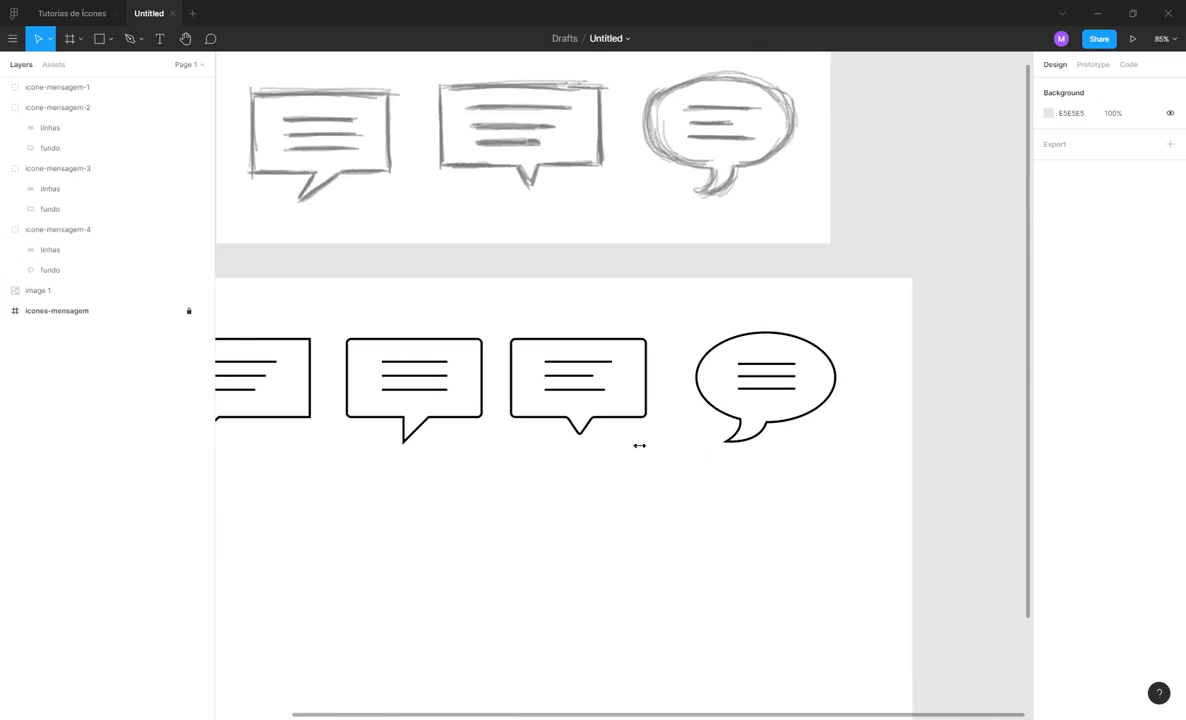
scroll(487, 368, down, 1)
scroll(470, 340, up, 1)
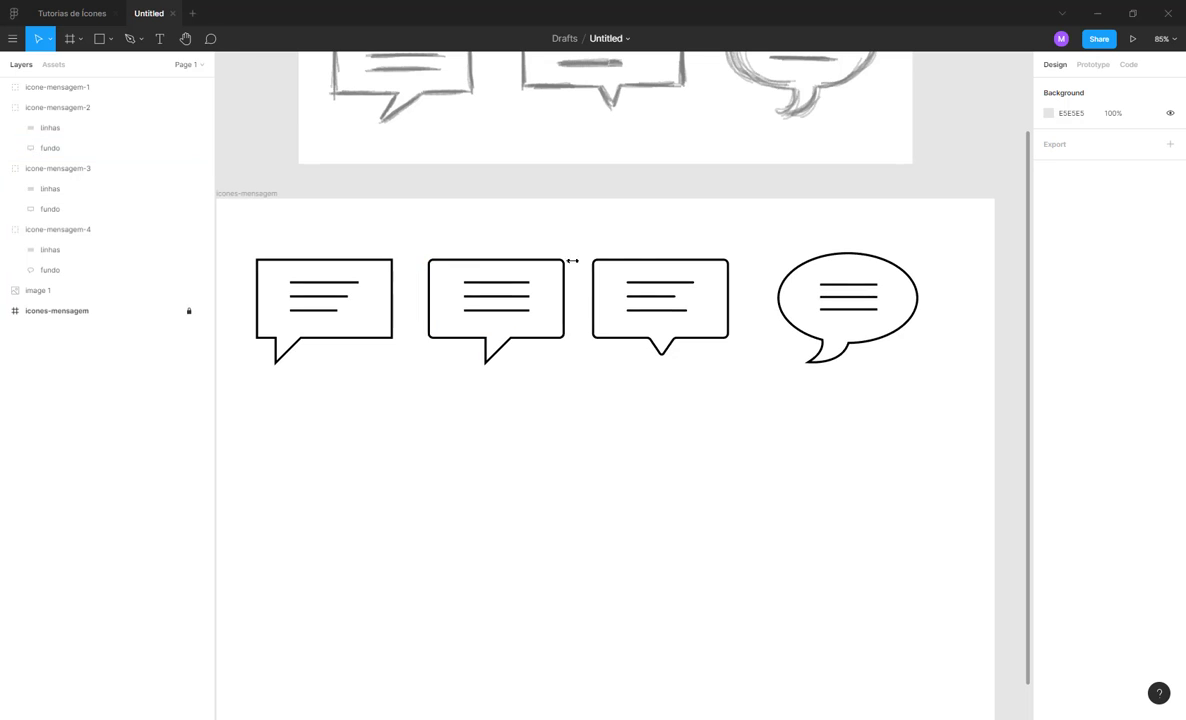
- Move the oval bubble farther from the third bubble and distribute all four icons with equal horizontal spacing
drag(856, 303, 885, 303)
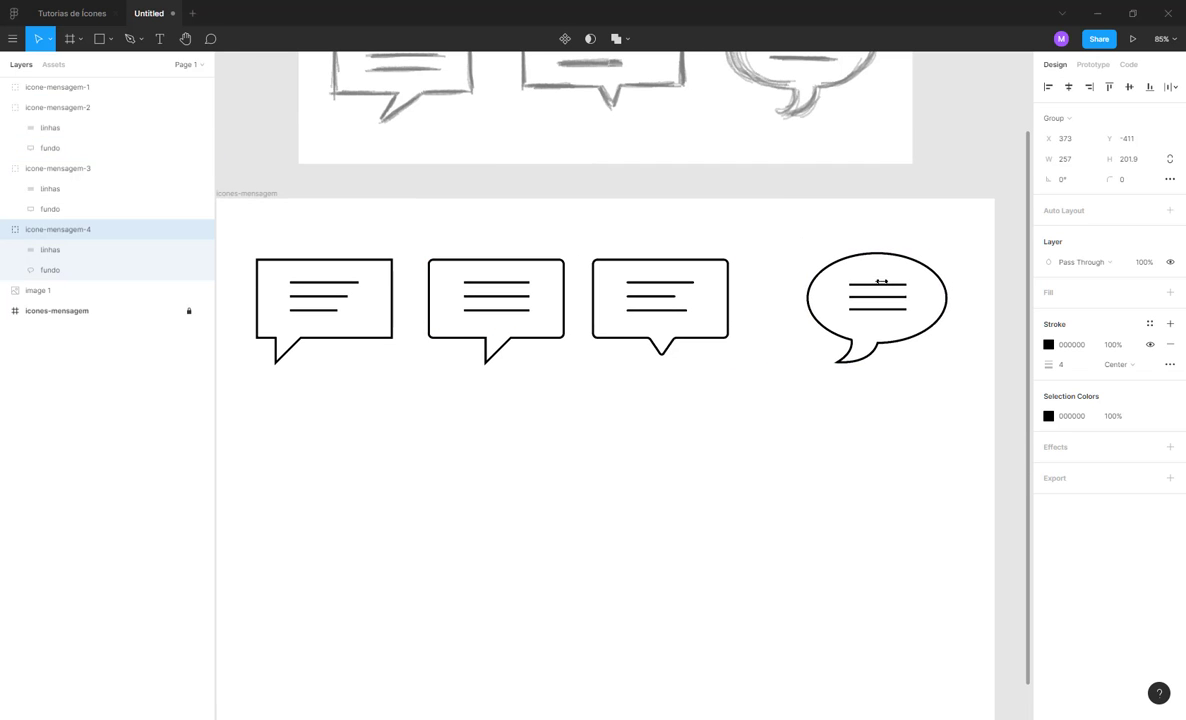
drag(940, 430, 300, 230)
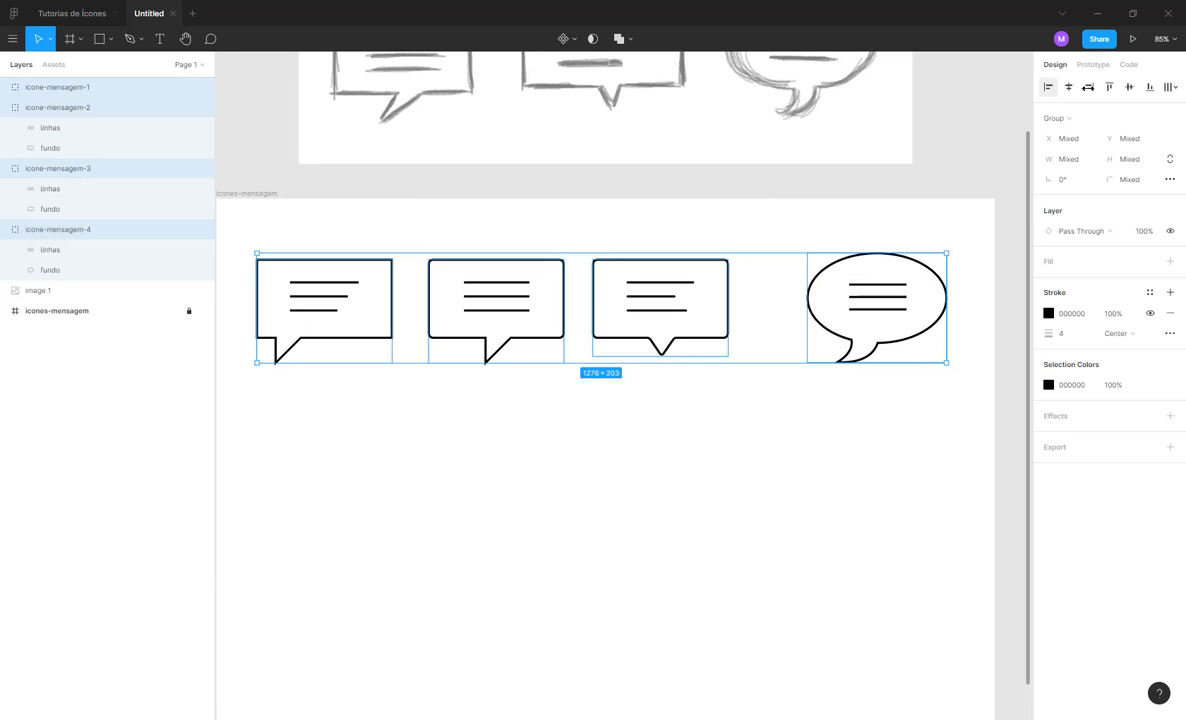
click(1169, 87)
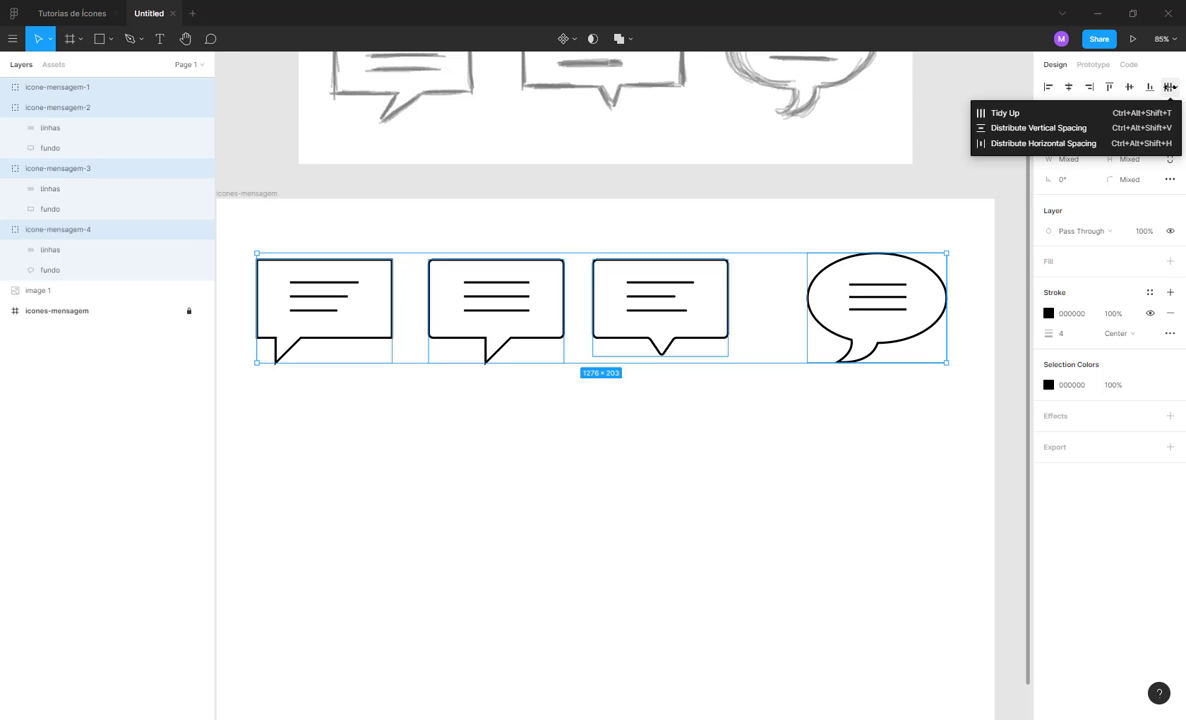
click(1002, 143)
scroll(617, 437, down, 2)
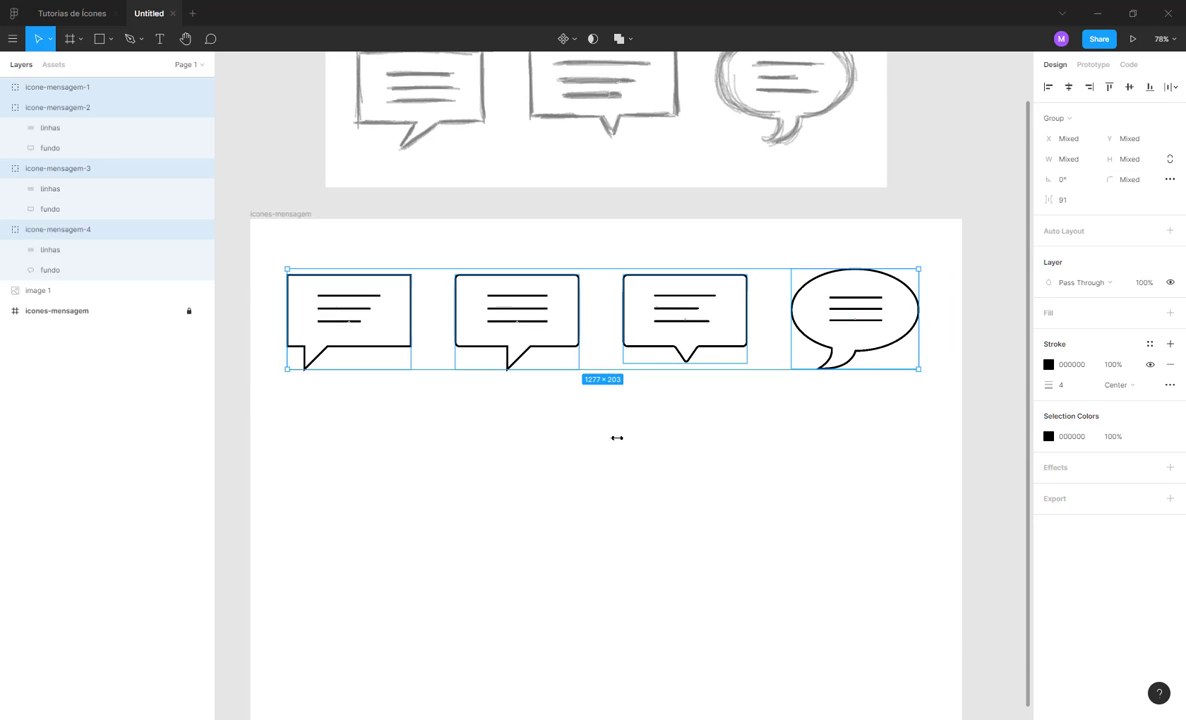
click(614, 436)
drag(579, 426, 554, 400)
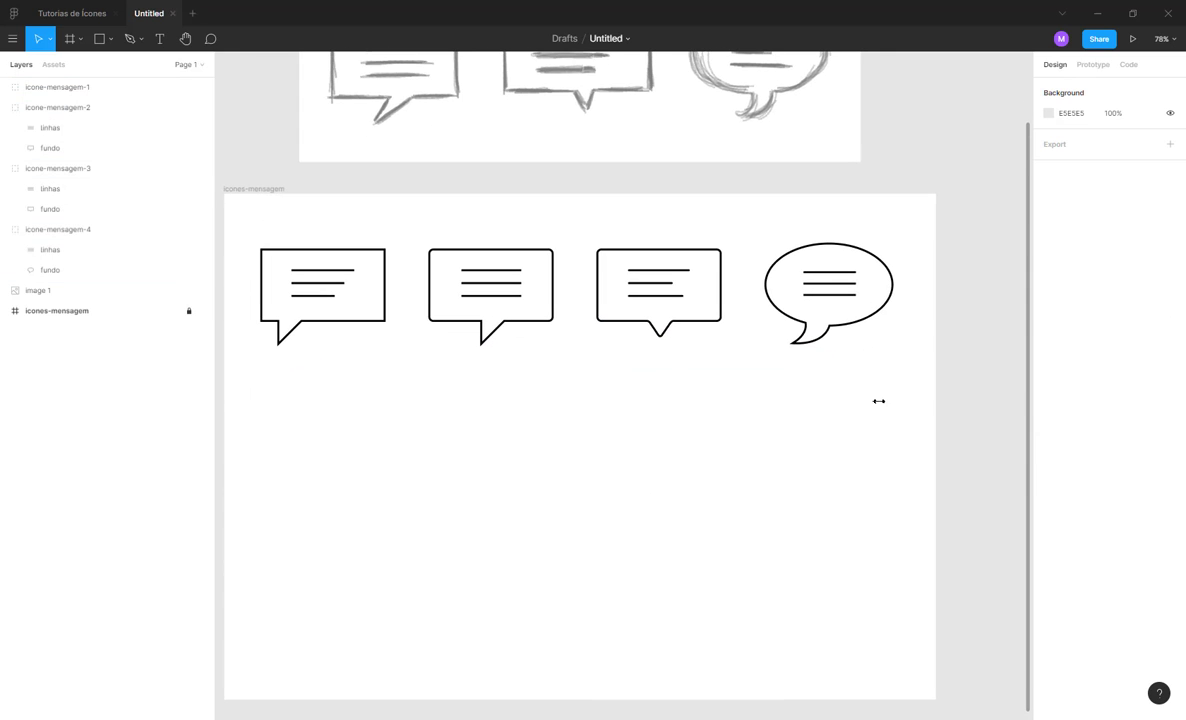
- Scale the four message icons down together to about 1041 × 165 and deselect them
drag(878, 401, 267, 233)
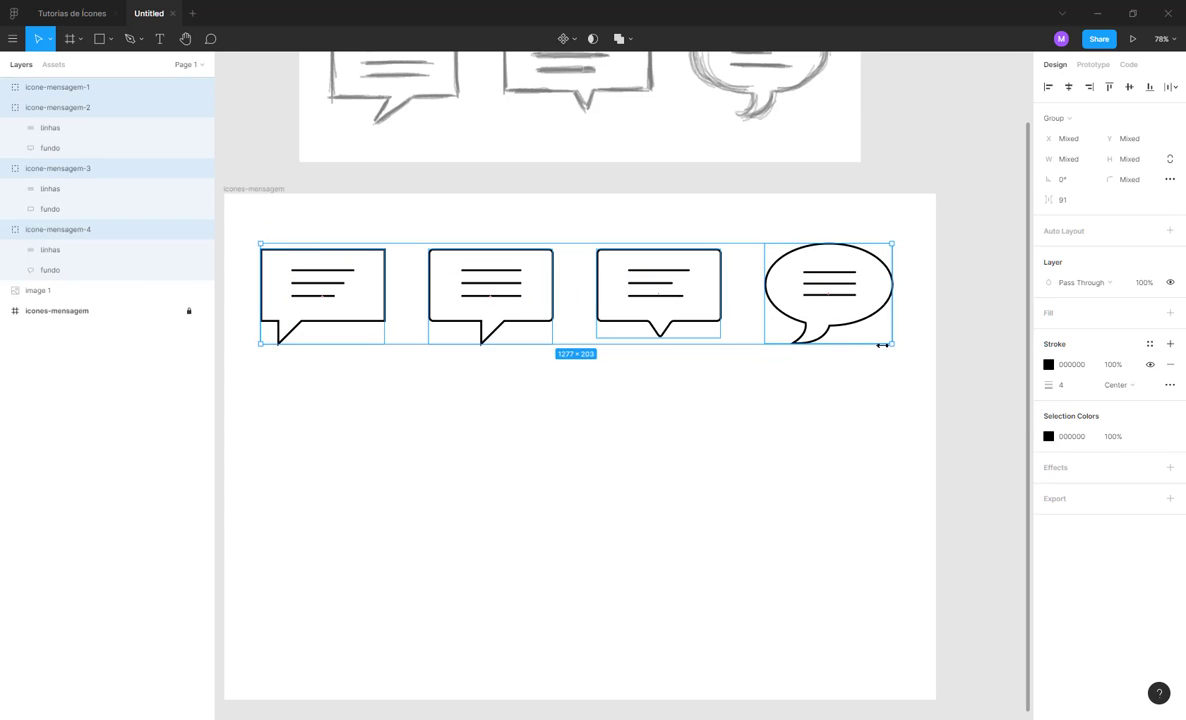
drag(892, 345, 776, 304)
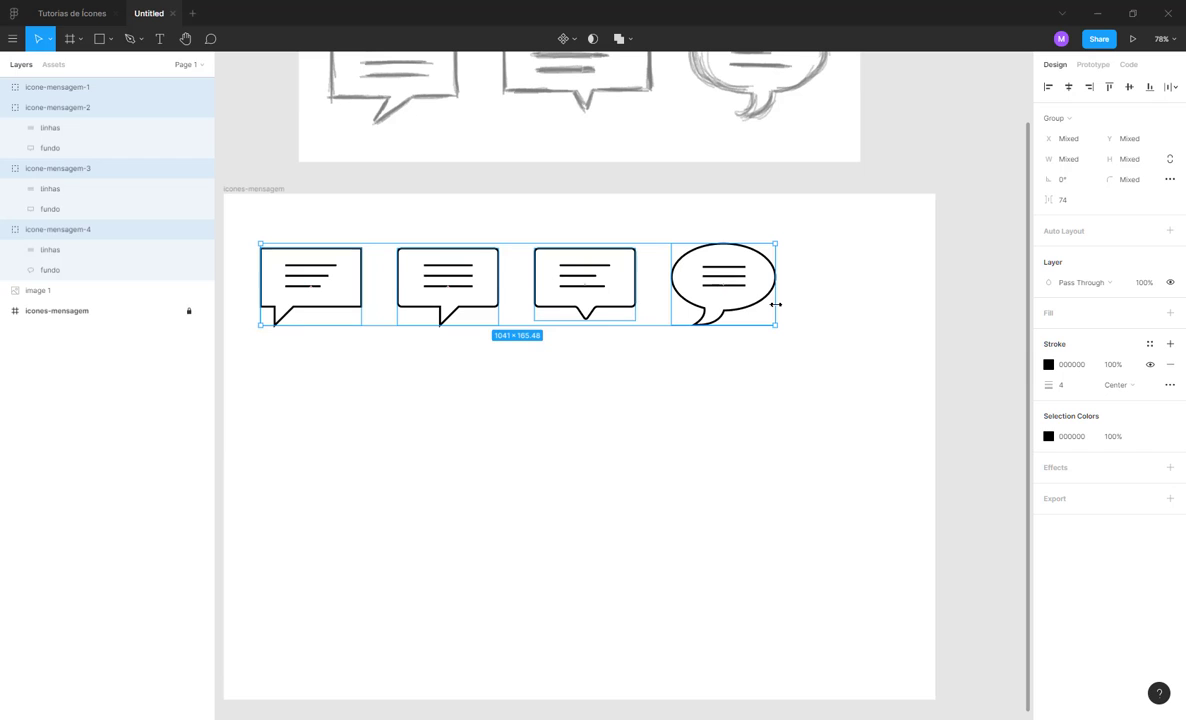
click(730, 283)
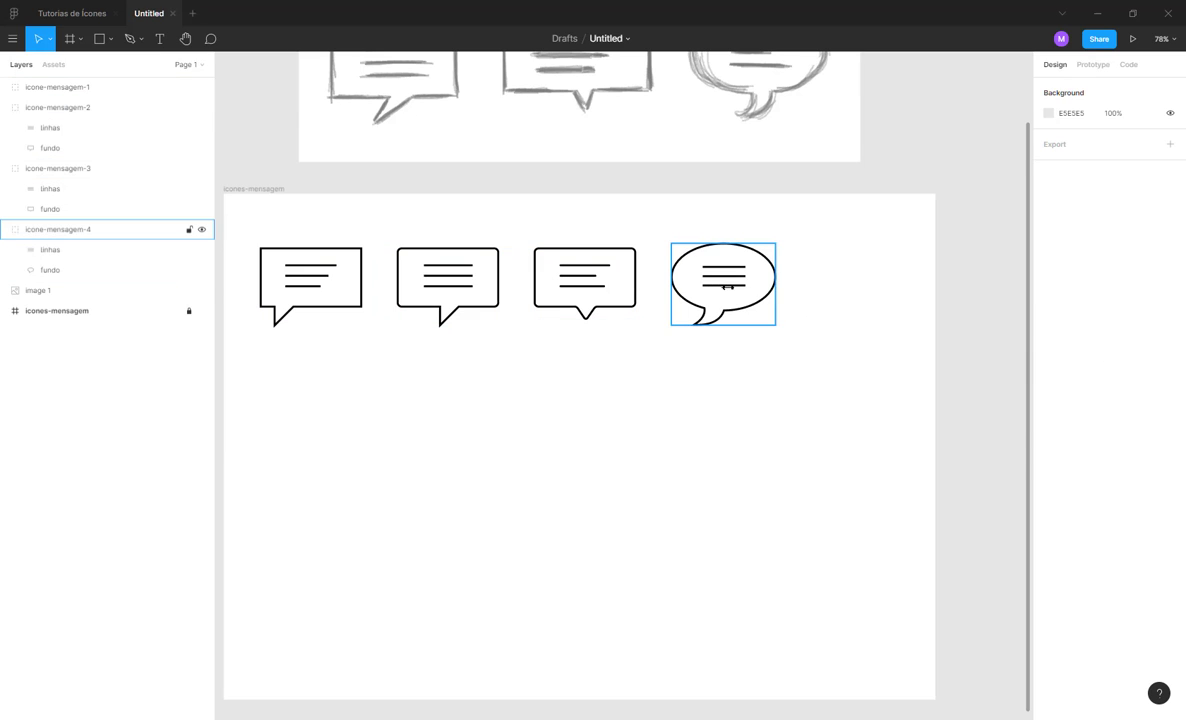
- Shift the scaled-down oval bubble toward the frame's right edge and even out the horizontal spacing of the four icons
drag(730, 283, 826, 283)
drag(822, 376, 271, 203)
click(1170, 87)
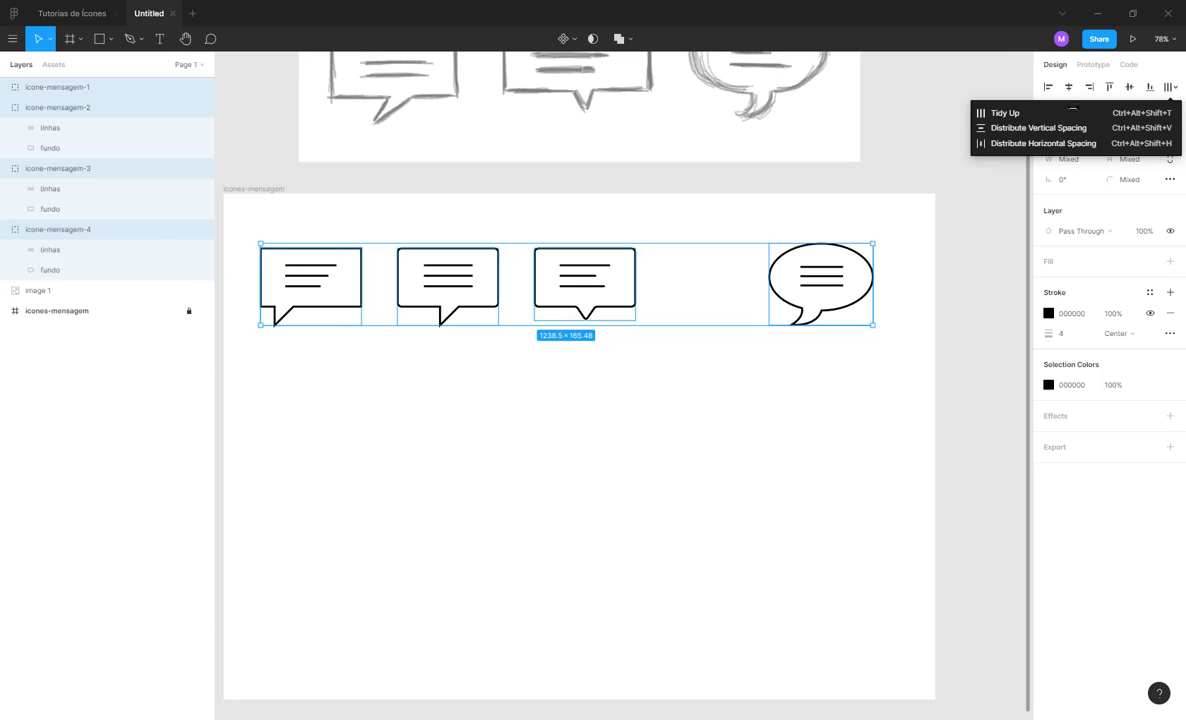
click(1050, 143)
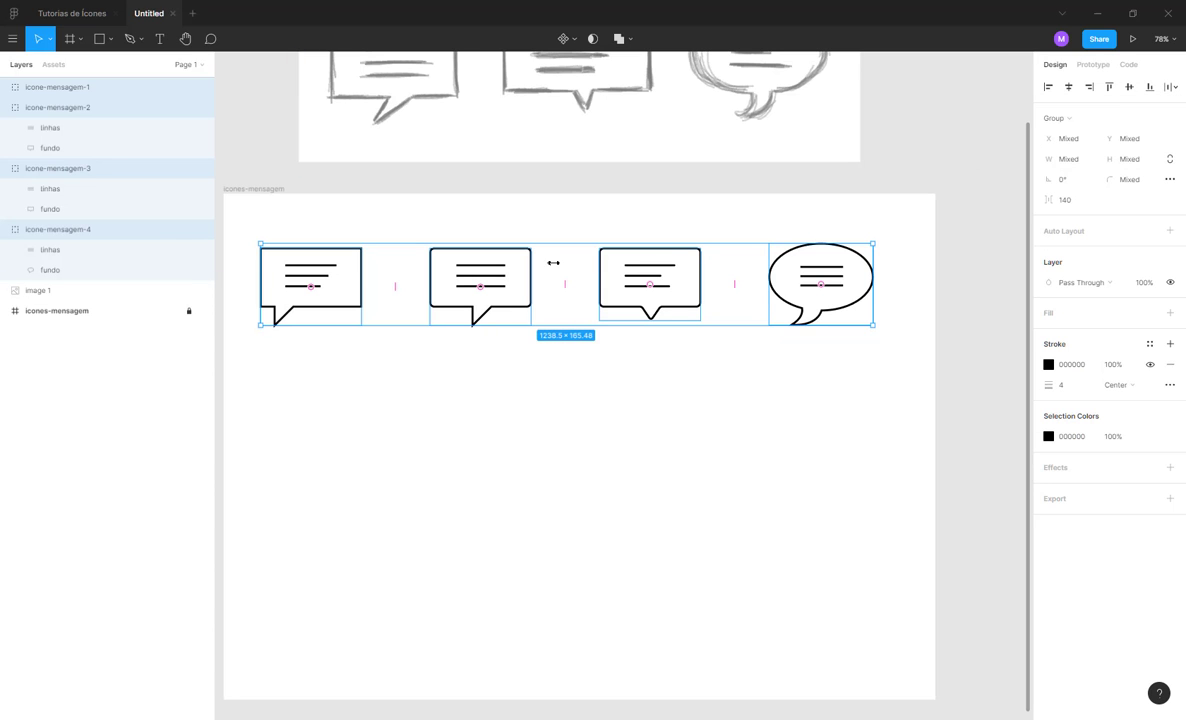
- Collapse the icone-mensagem-2, icone-mensagem-3 and icone-mensagem-4 groups in the layer list
scroll(553, 355, down, 1)
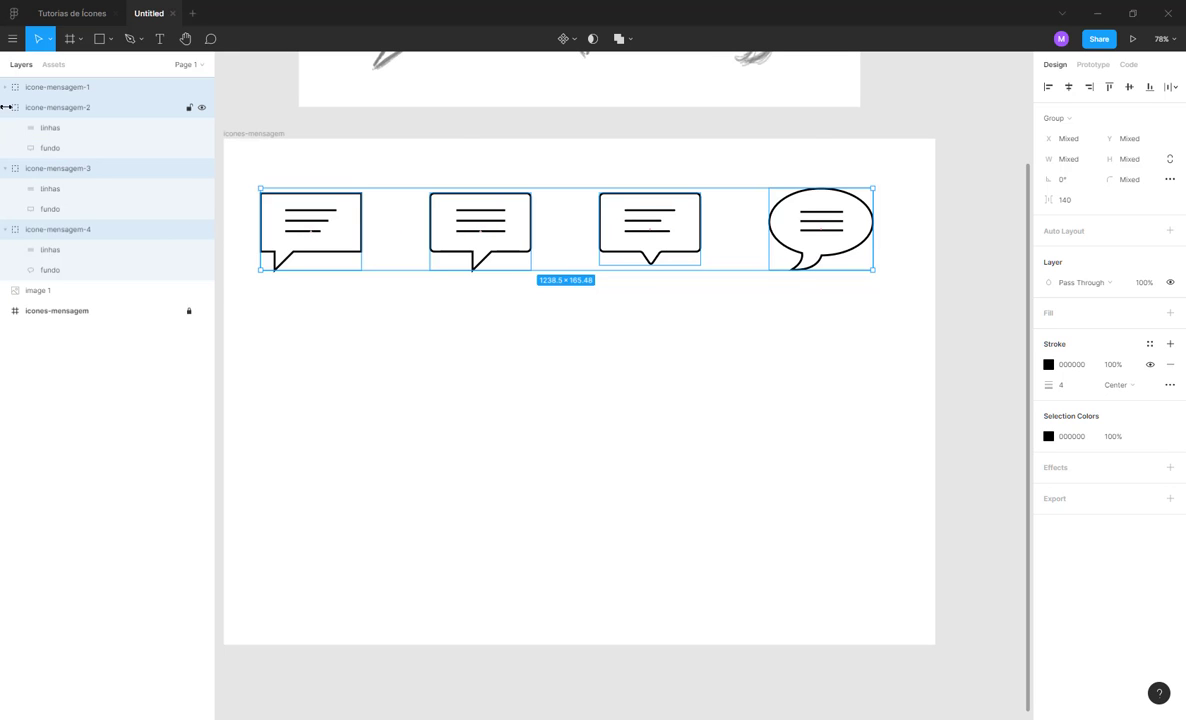
click(6, 107)
click(7, 125)
click(8, 145)
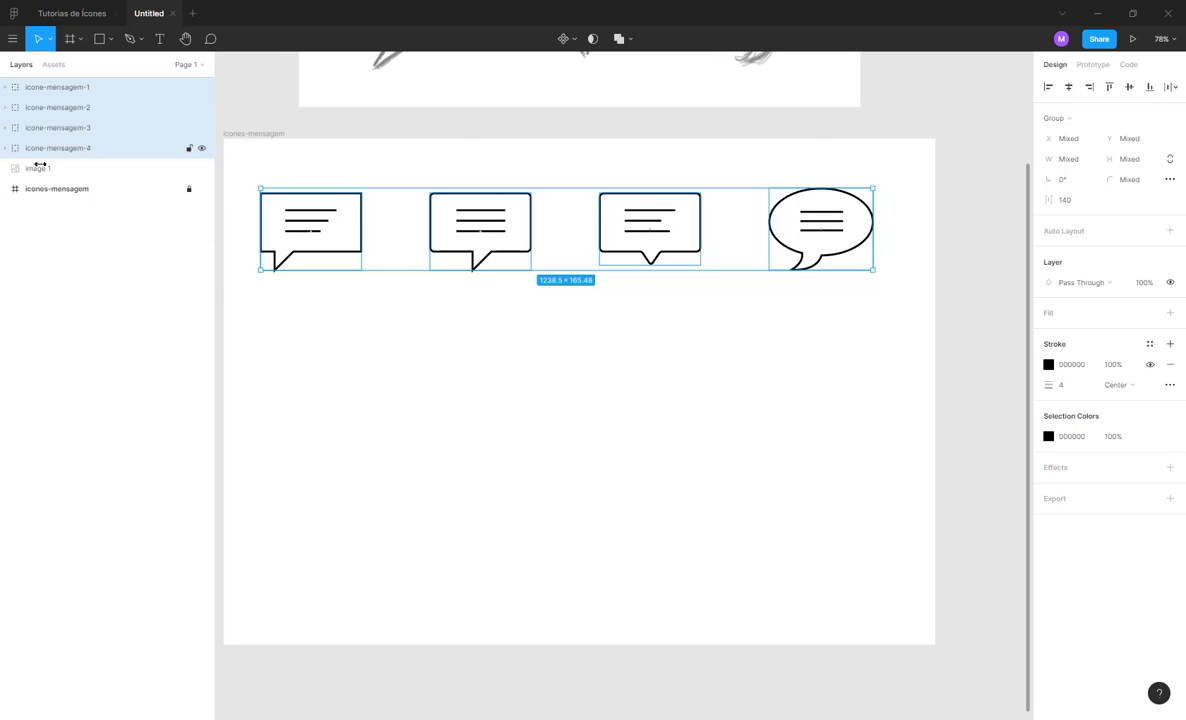
- Duplicate the row of four message icons directly below the original row
key(alt)
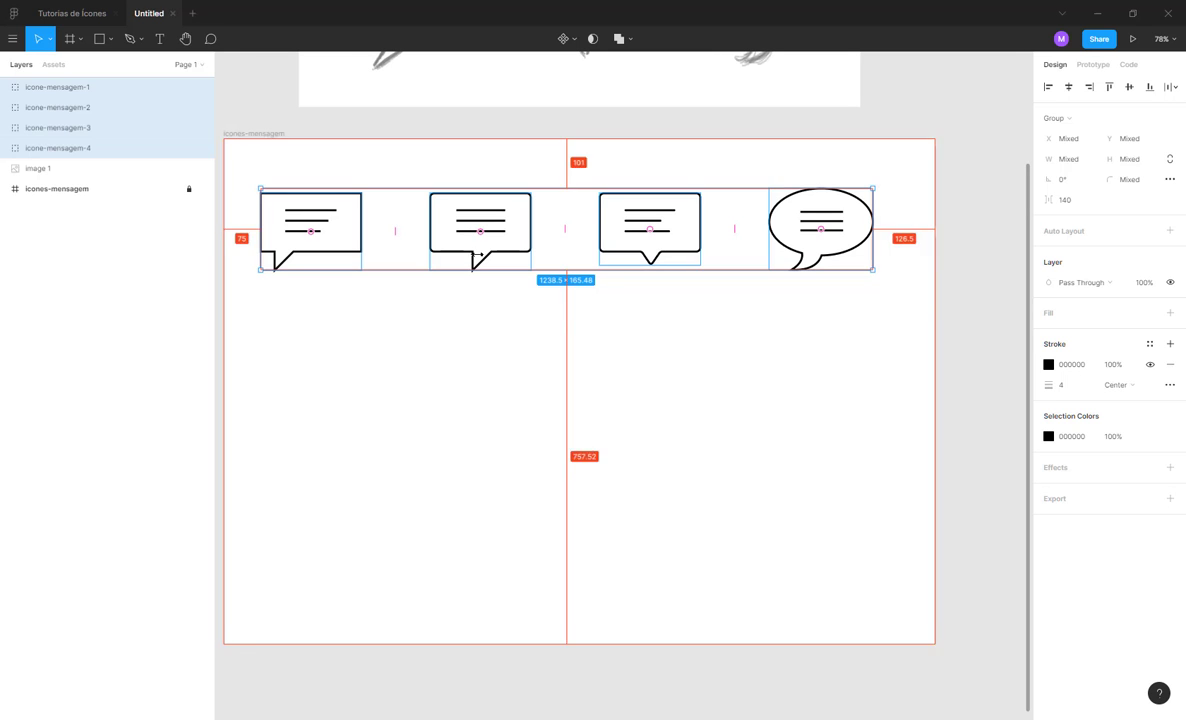
drag(473, 256, 455, 410)
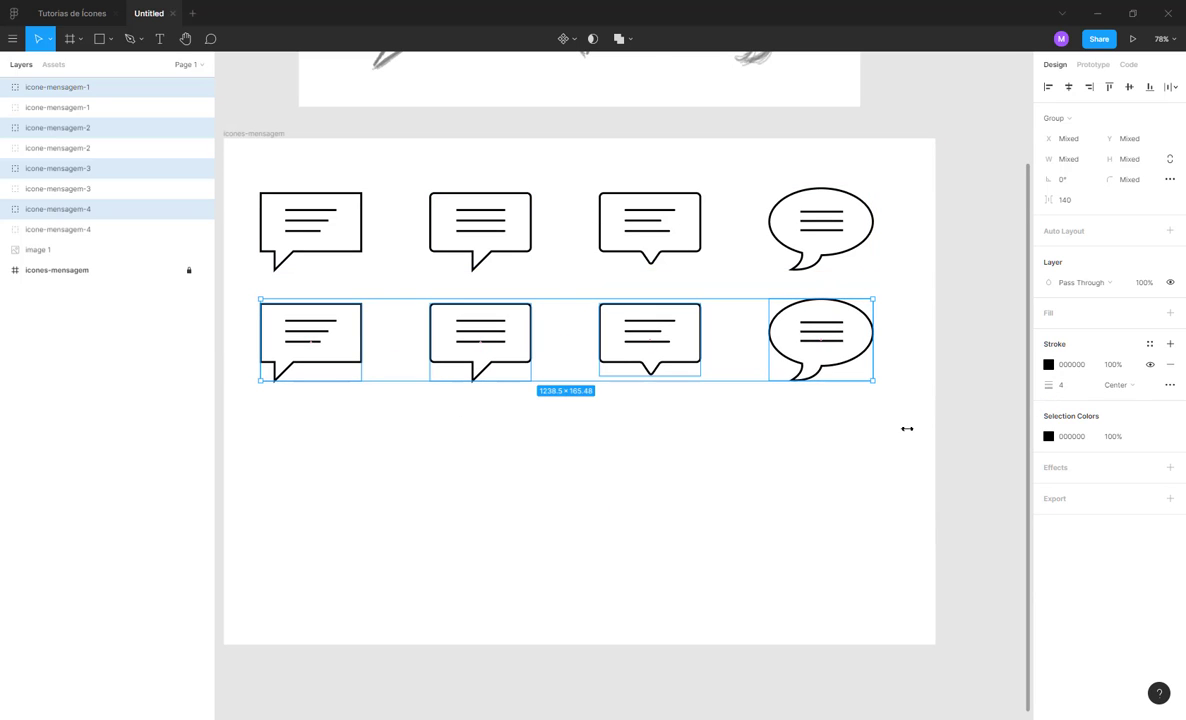
- Give the four message icons in the second row a solid yellow FCFF6E fill
drag(889, 448, 268, 297)
click(1049, 313)
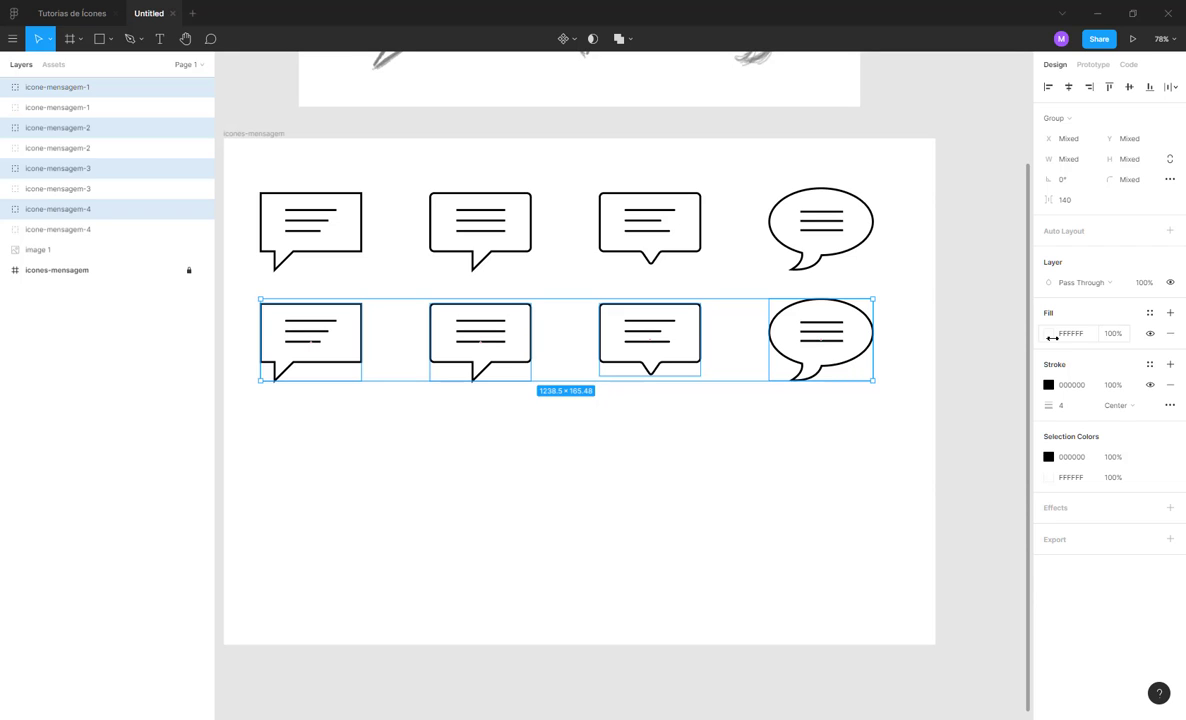
click(1048, 333)
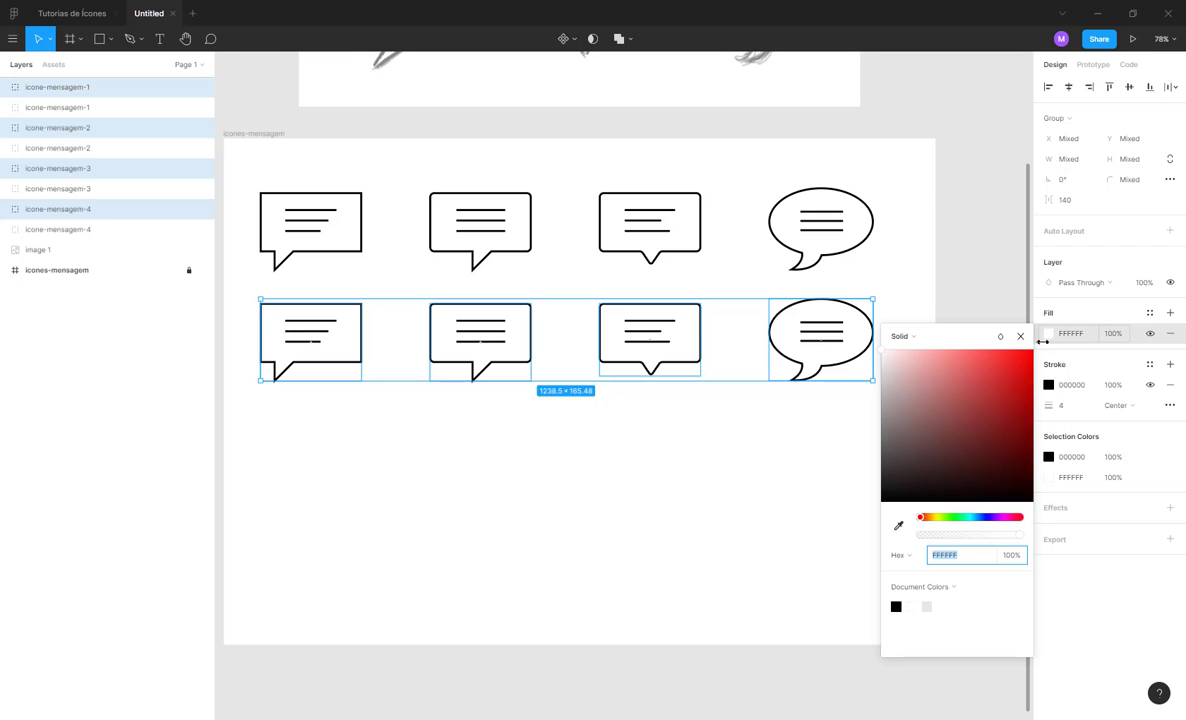
click(938, 516)
drag(956, 376, 968, 330)
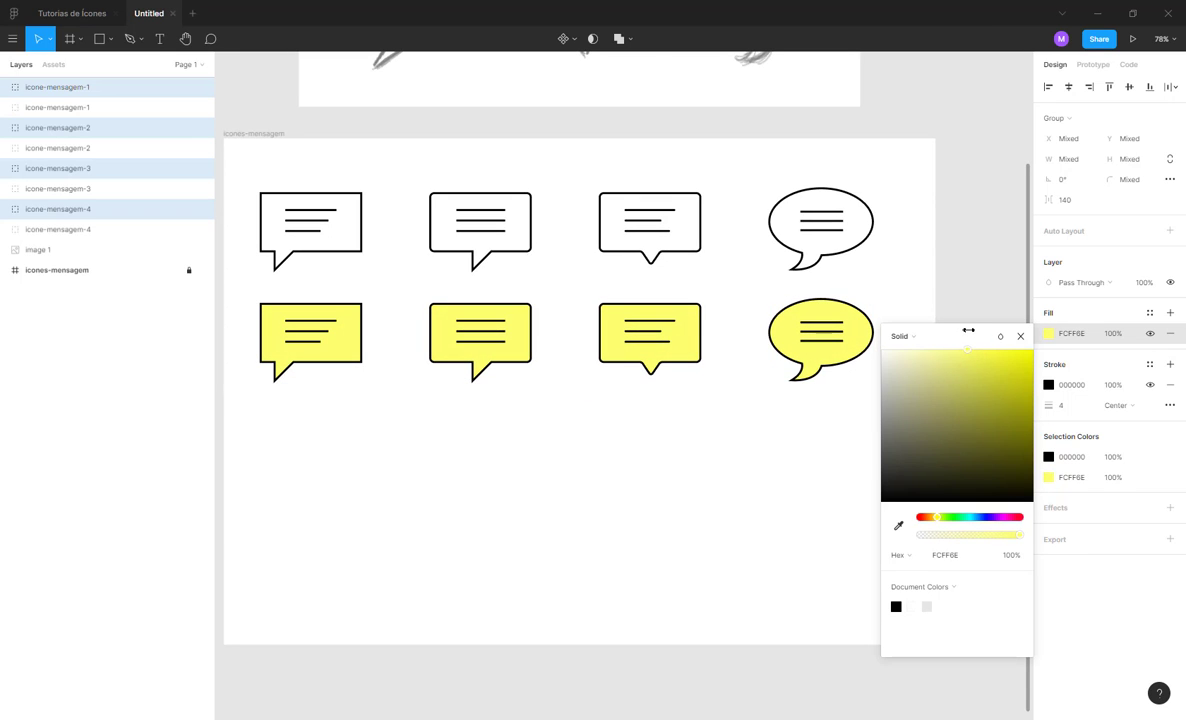
click(882, 222)
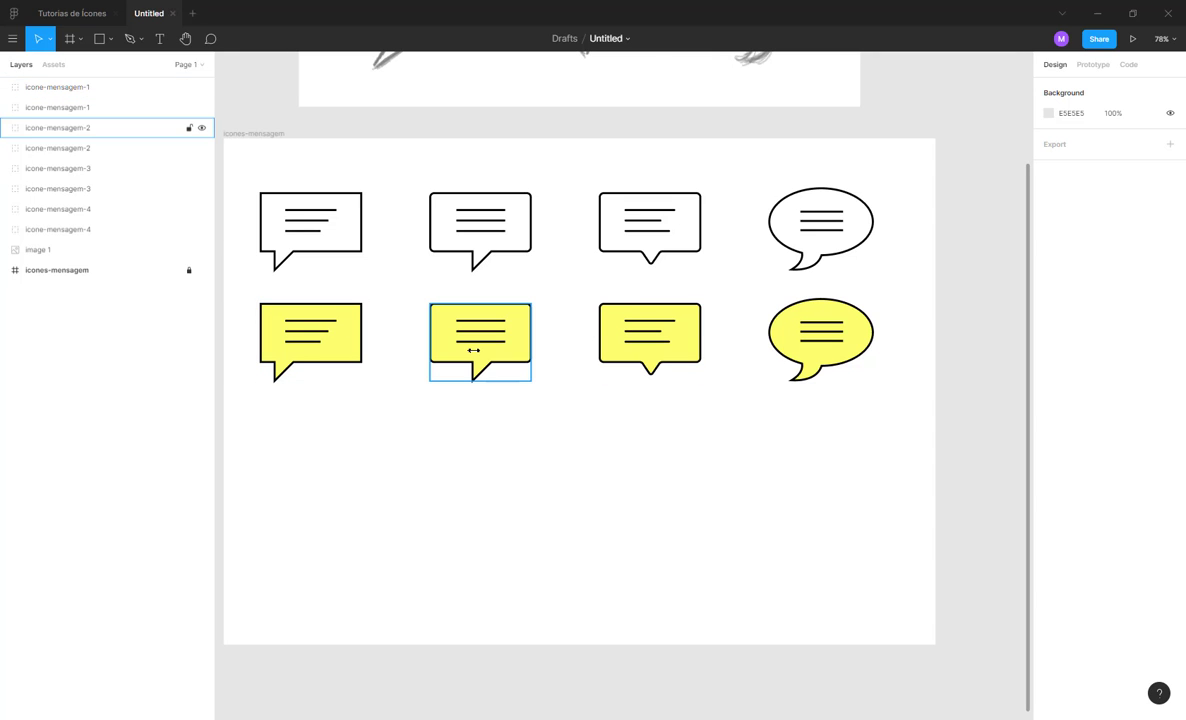
- Duplicate the yellow row of four message icons directly below itself as a third row
scroll(471, 427, down, 1)
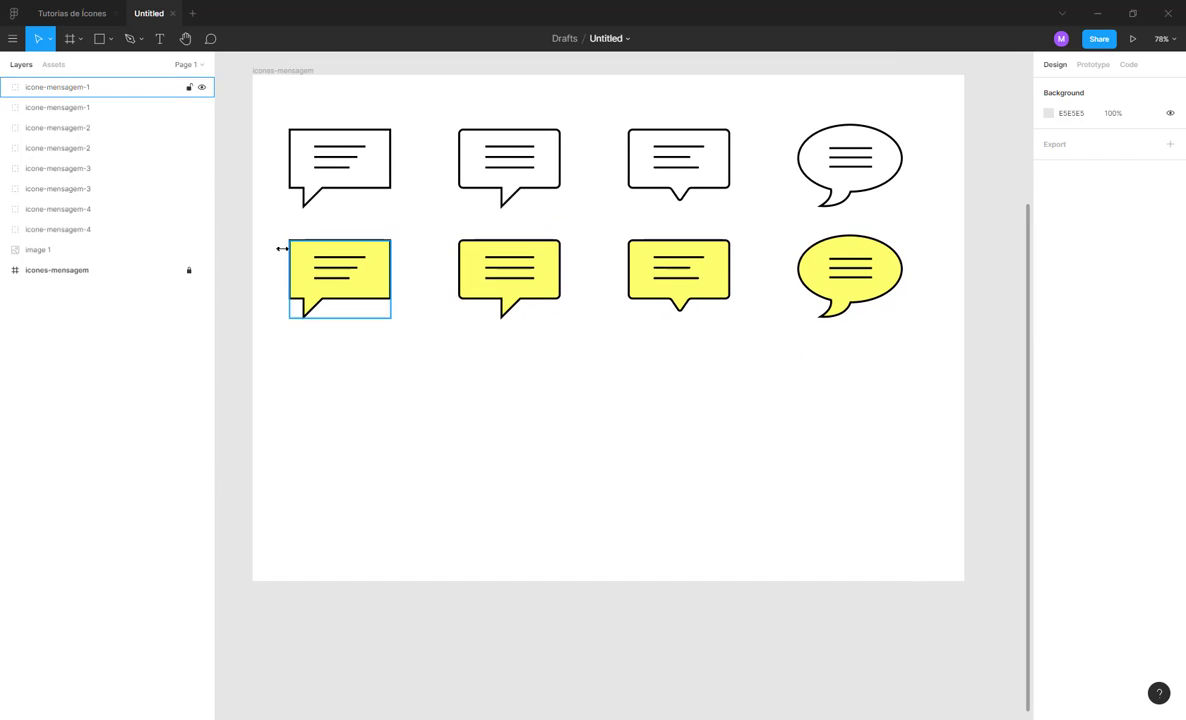
drag(258, 220, 930, 334)
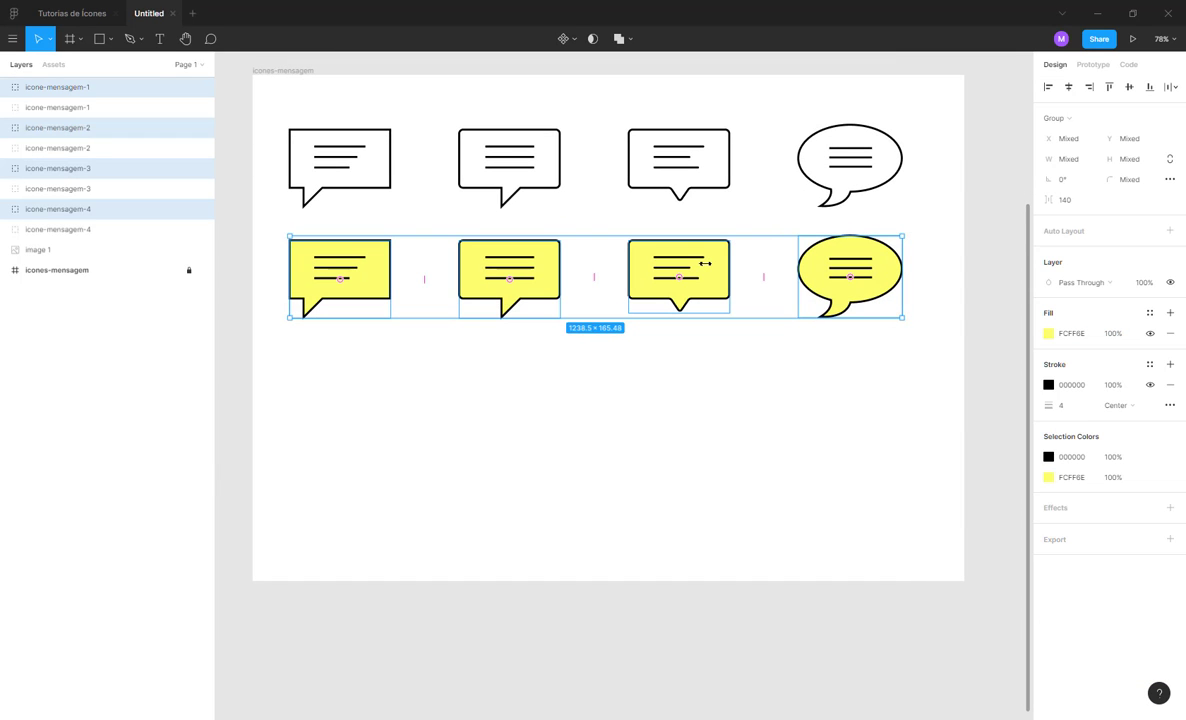
drag(705, 269, 707, 369)
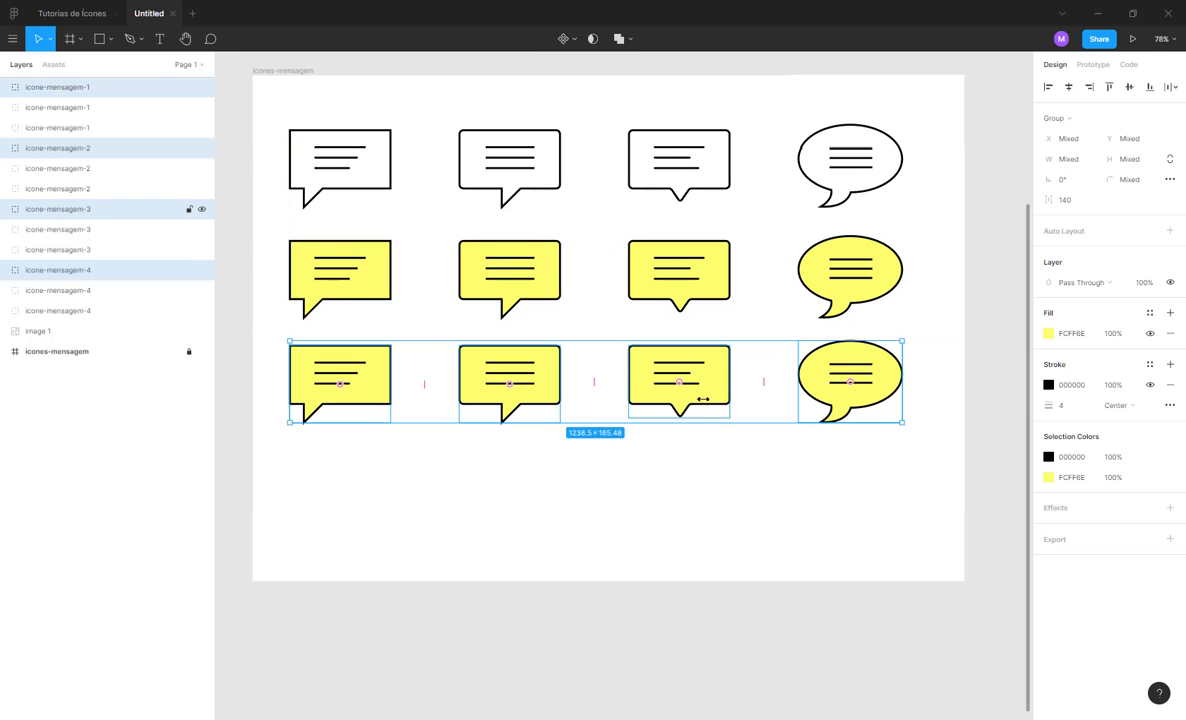
click(876, 459)
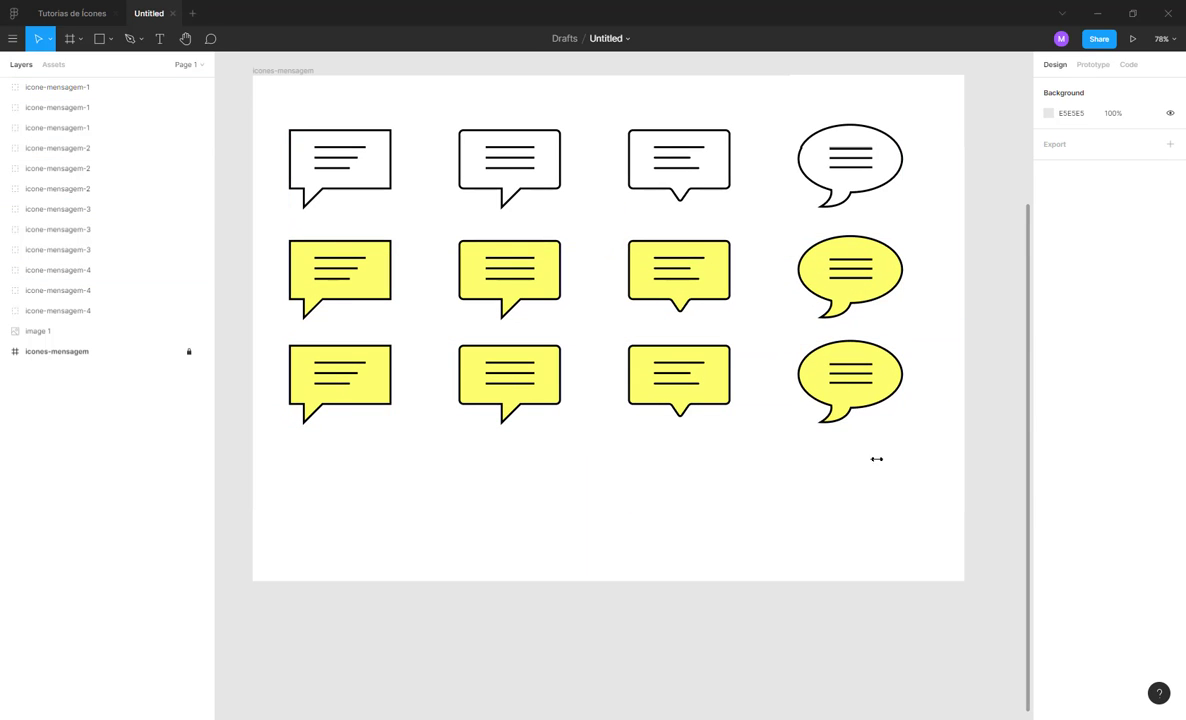
- Remove the stroke from the background shape of the oval bubble in the third row
click(845, 398)
double_click(843, 398)
drag(842, 398, 810, 445)
key(ctrl+z)
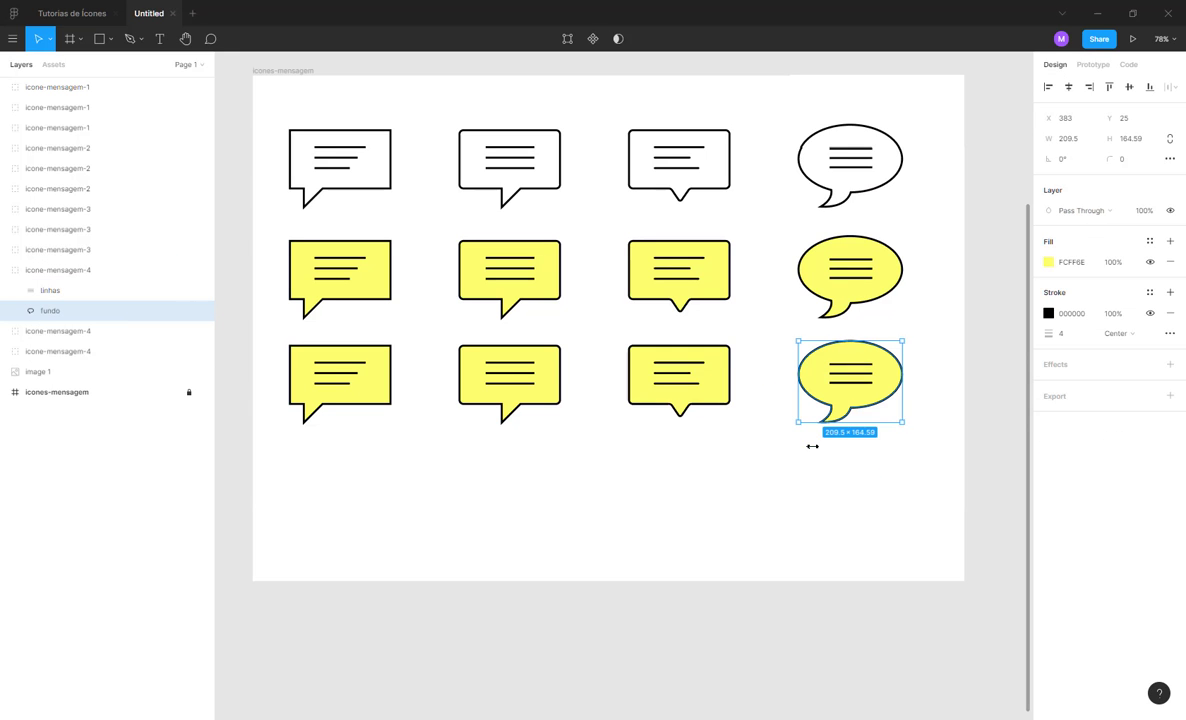
click(1174, 313)
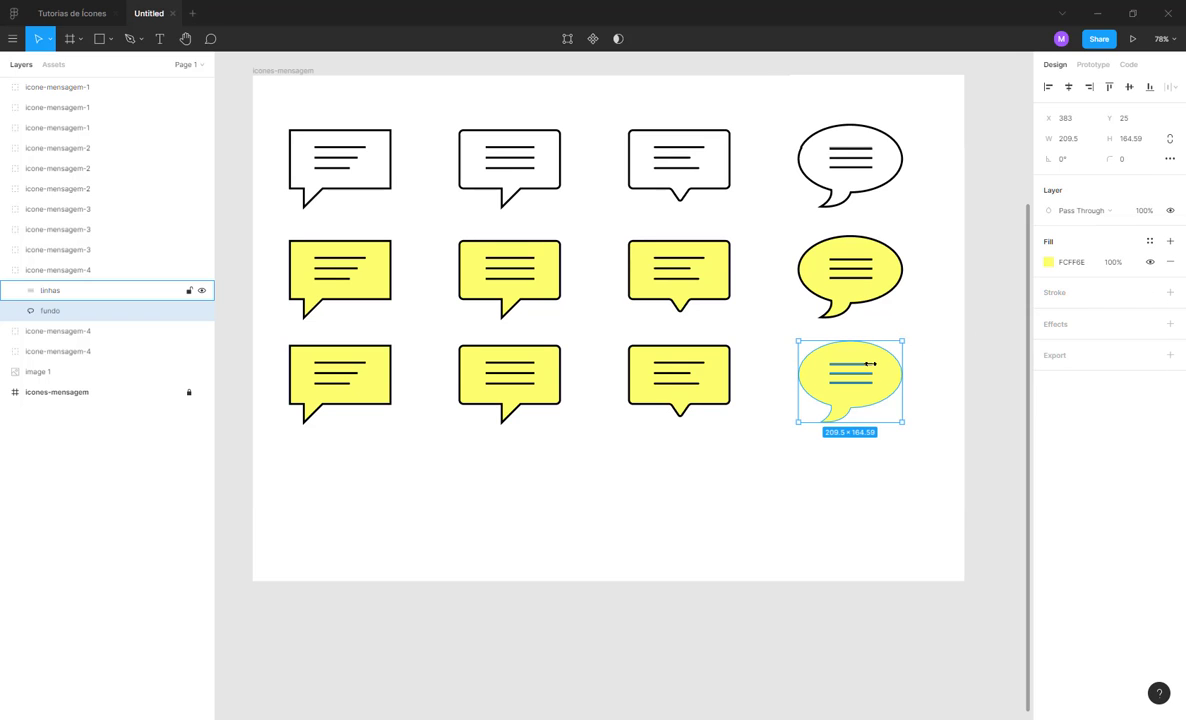
- Set the fill of the third-row oval bubble's background shape to dark blue 003B7F
click(1047, 261)
mouse_move(970, 437)
mouse_down()
mouse_move(1005, 445)
mouse_move(962, 444)
mouse_up()
click(991, 298)
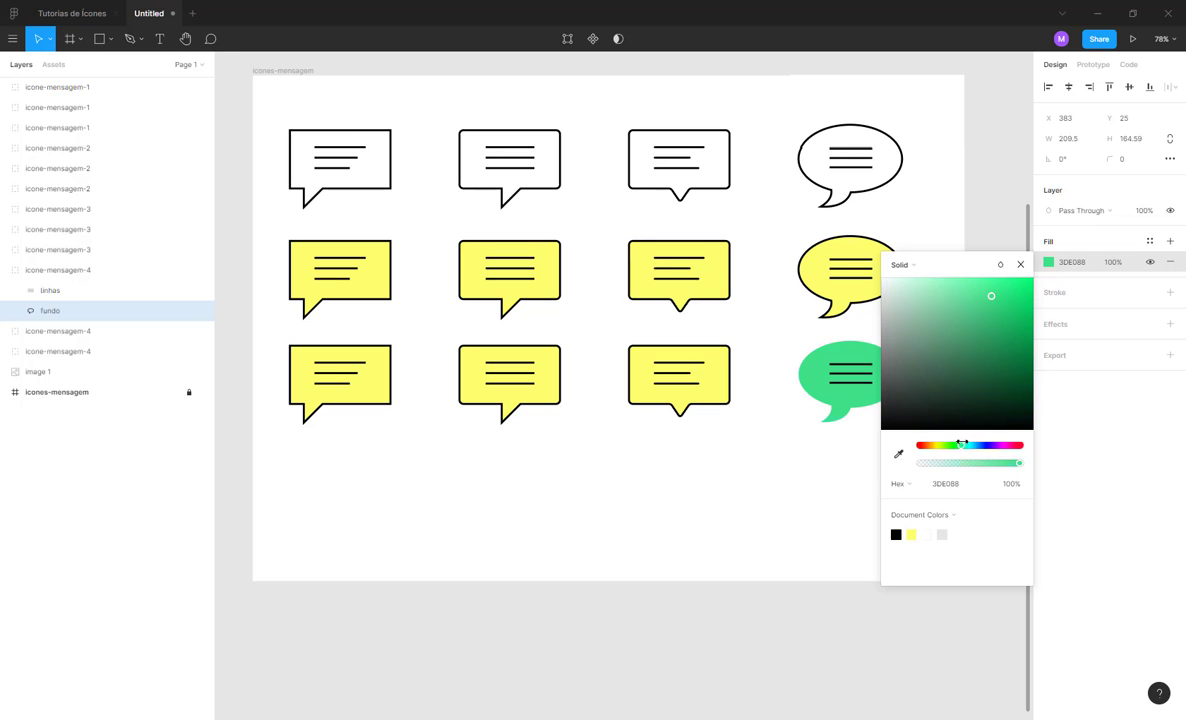
drag(991, 294, 1047, 355)
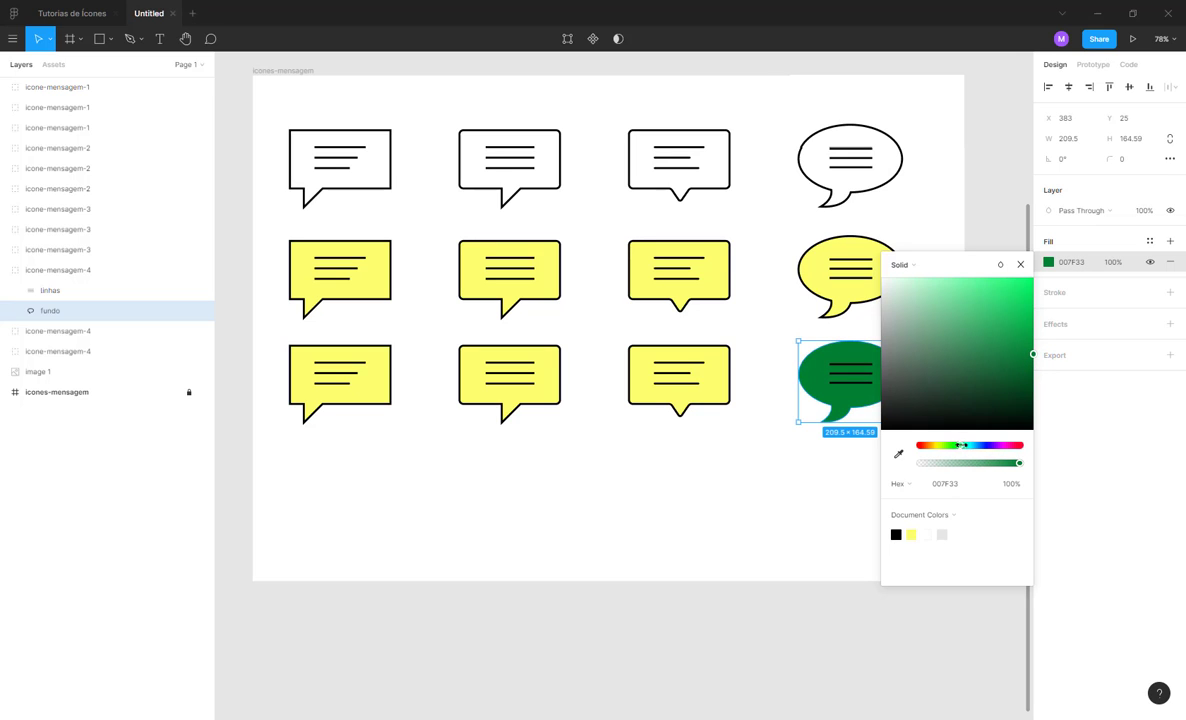
mouse_move(962, 445)
mouse_down()
mouse_move(924, 445)
mouse_move(979, 446)
mouse_up()
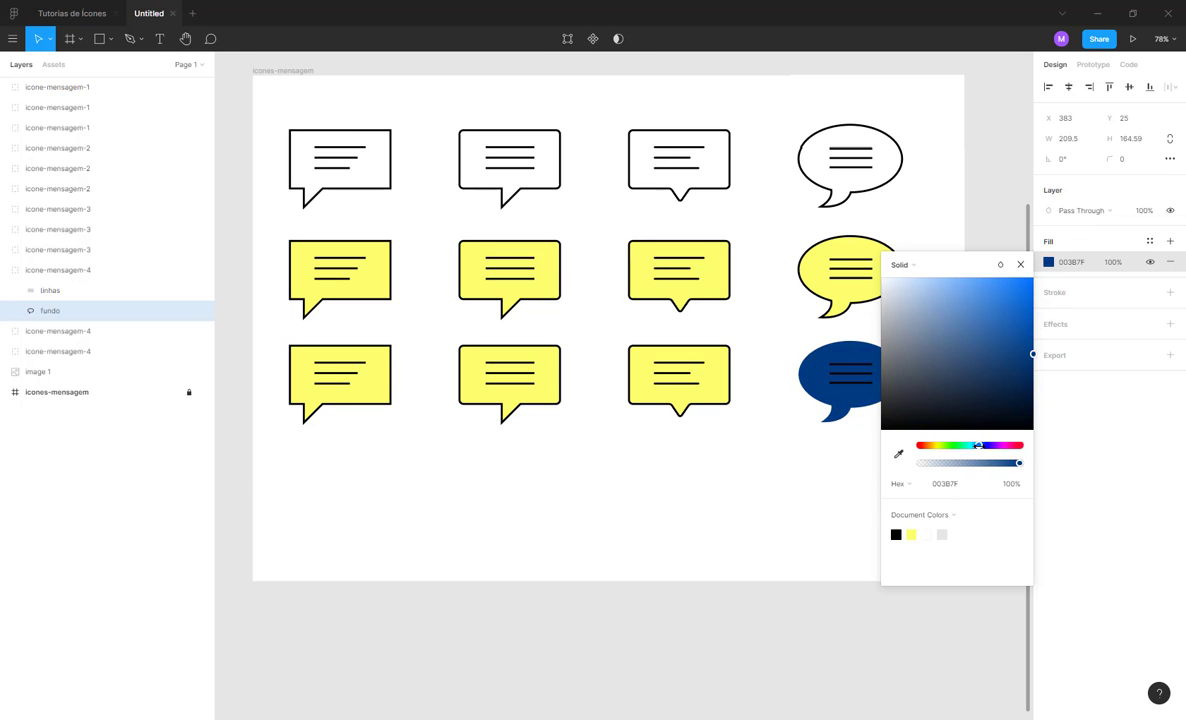
click(879, 470)
- Set the stroke colour of the text lines inside the blue oval bubble to white FFFFFF
ctrl+scroll(852, 400, up, 3)
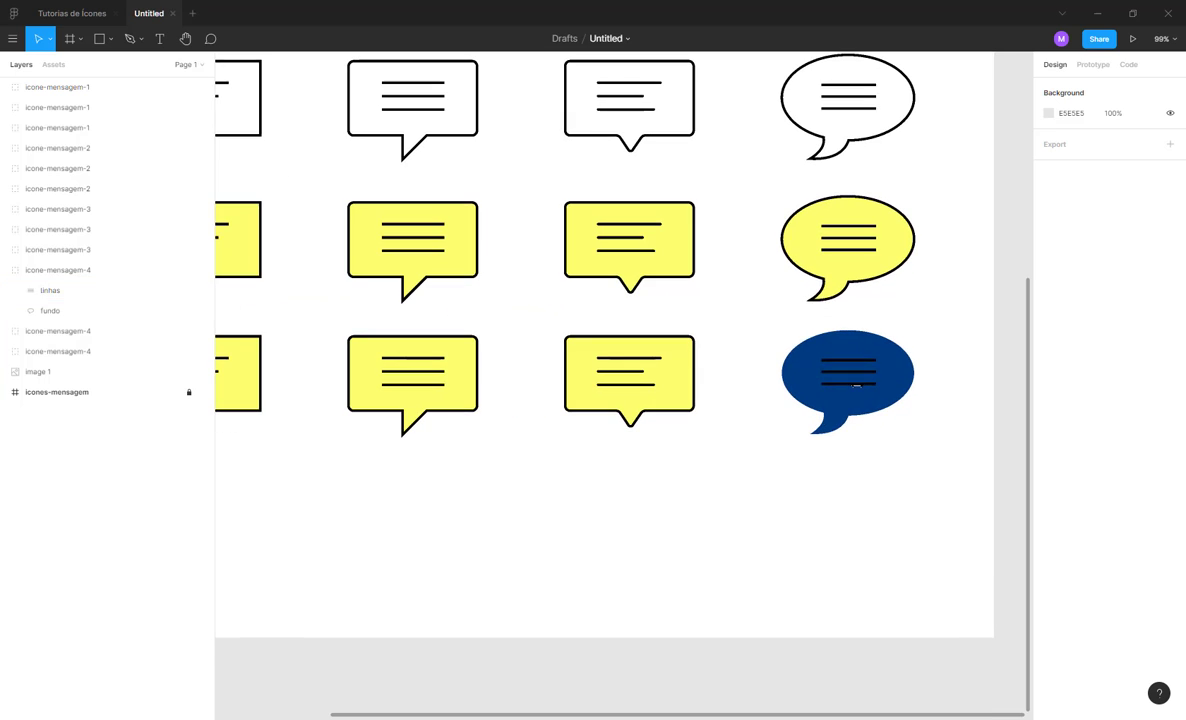
click(855, 387)
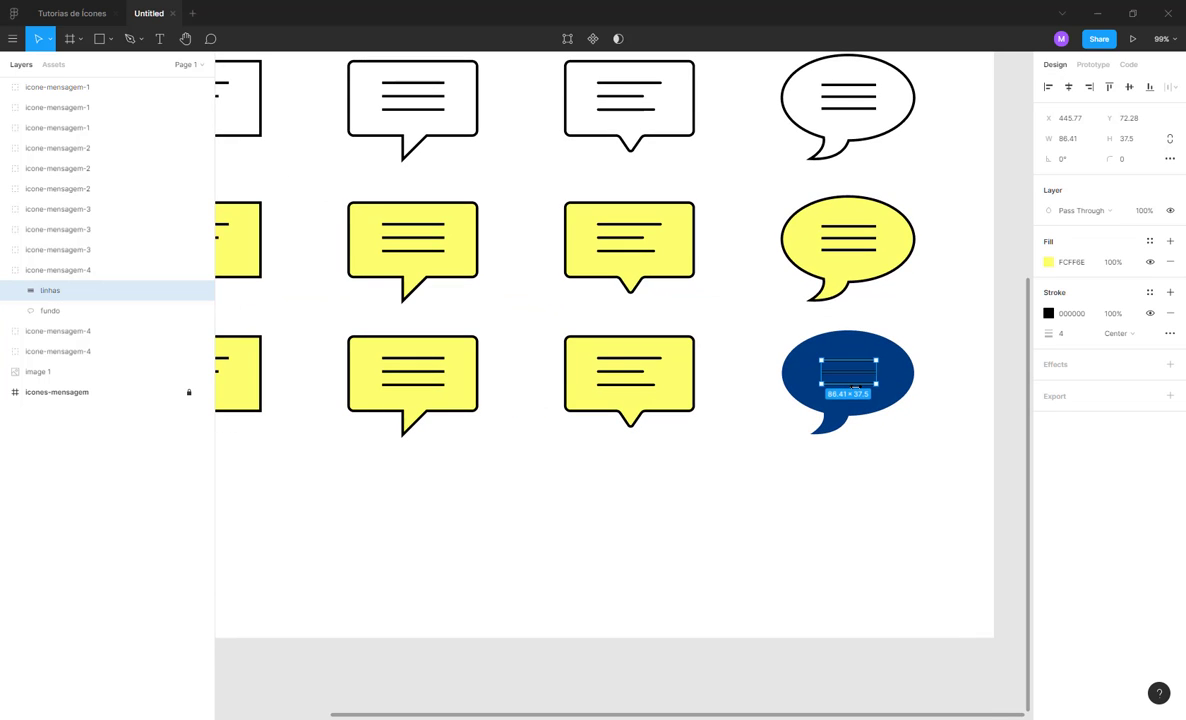
click(1049, 313)
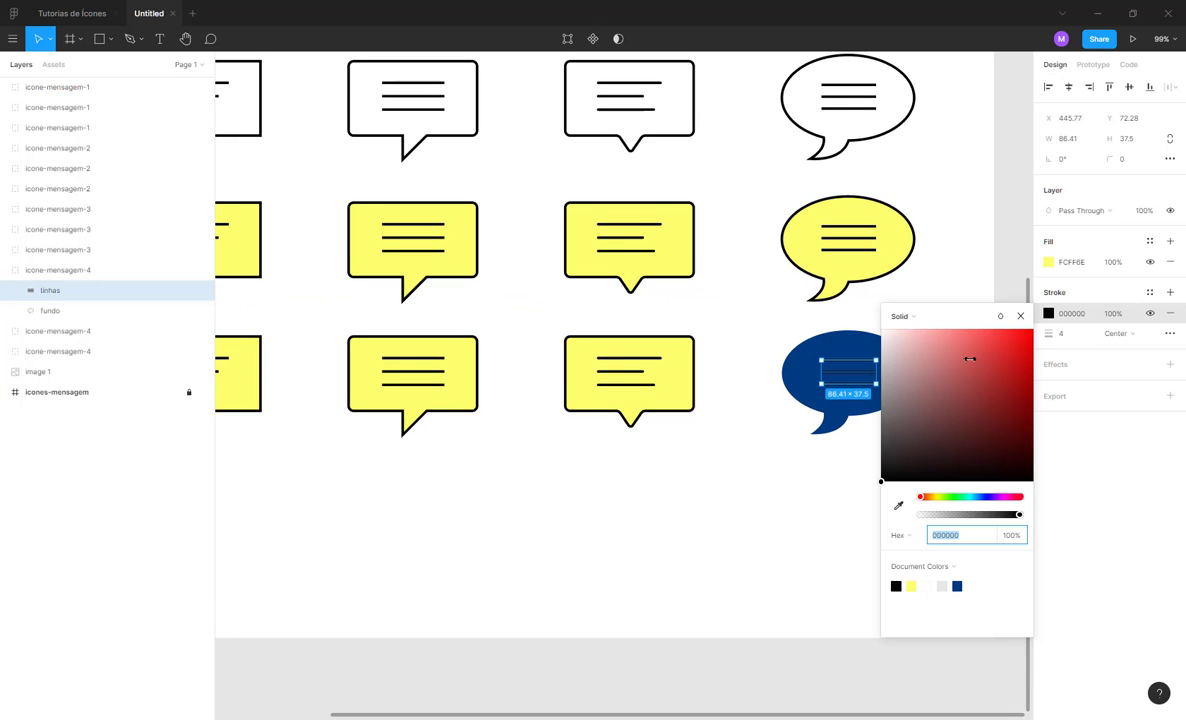
text(FFFFFF)
key(Return)
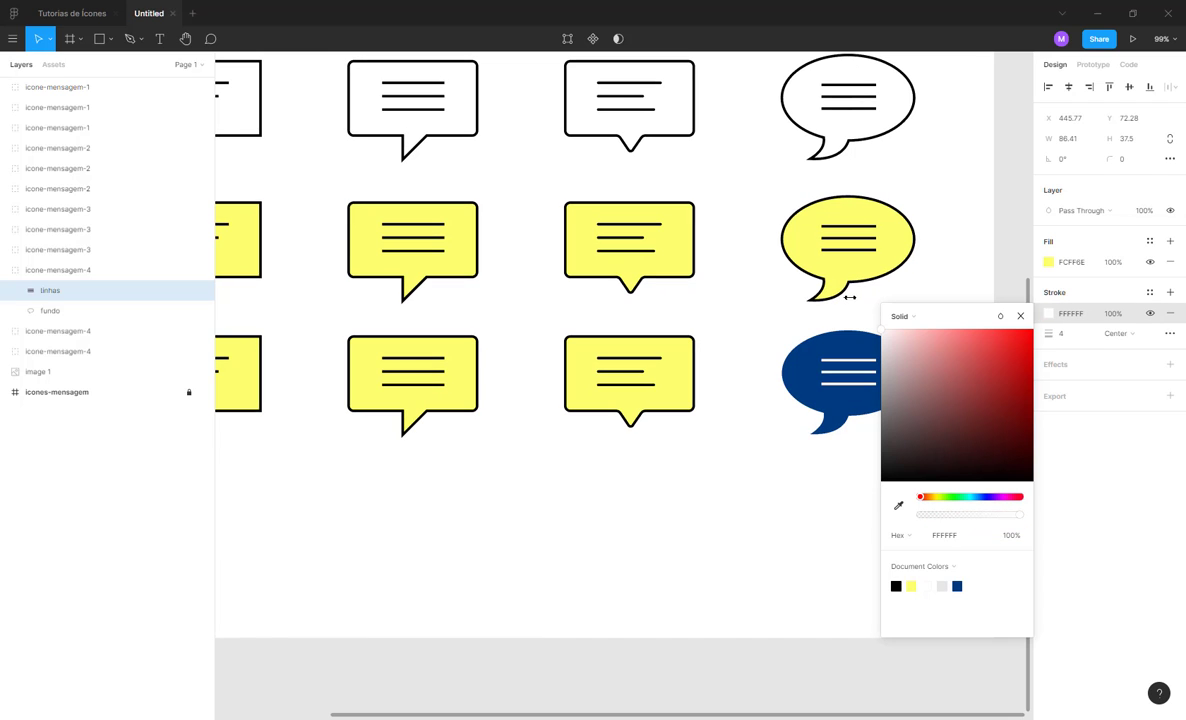
click(776, 416)
- Set the stroke thickness of the white lines in the blue oval bubble to 6
scroll(790, 420, up, 3)
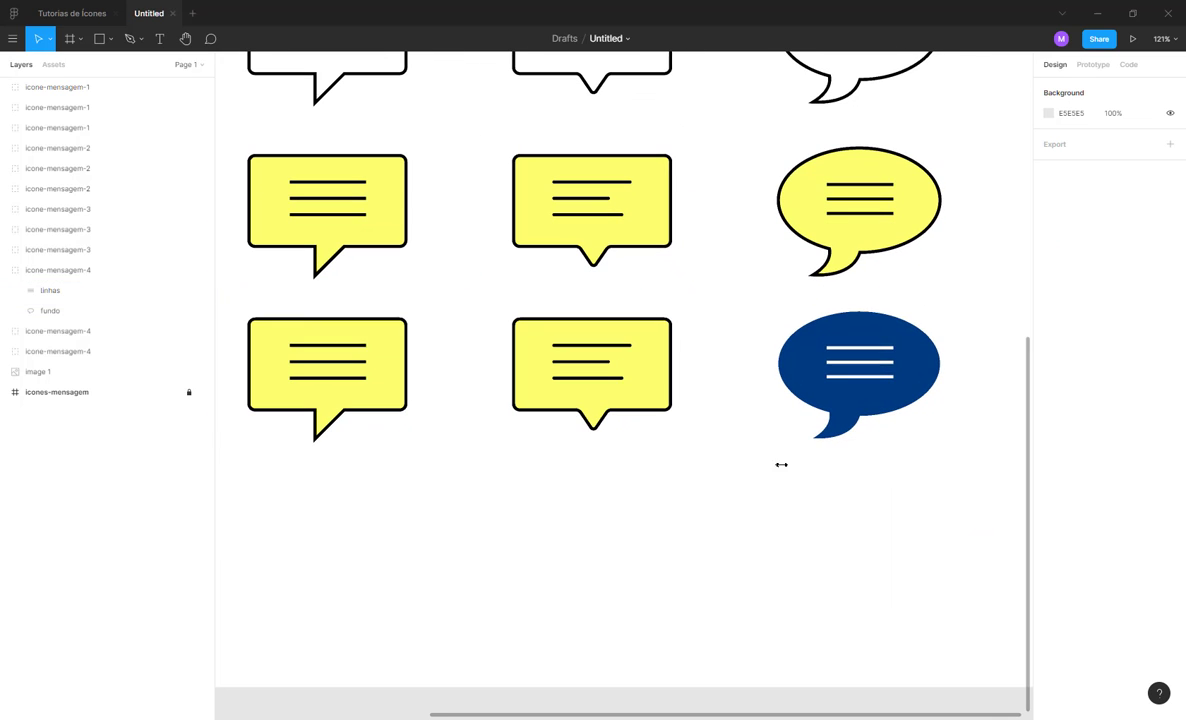
ctrl+click(859, 363)
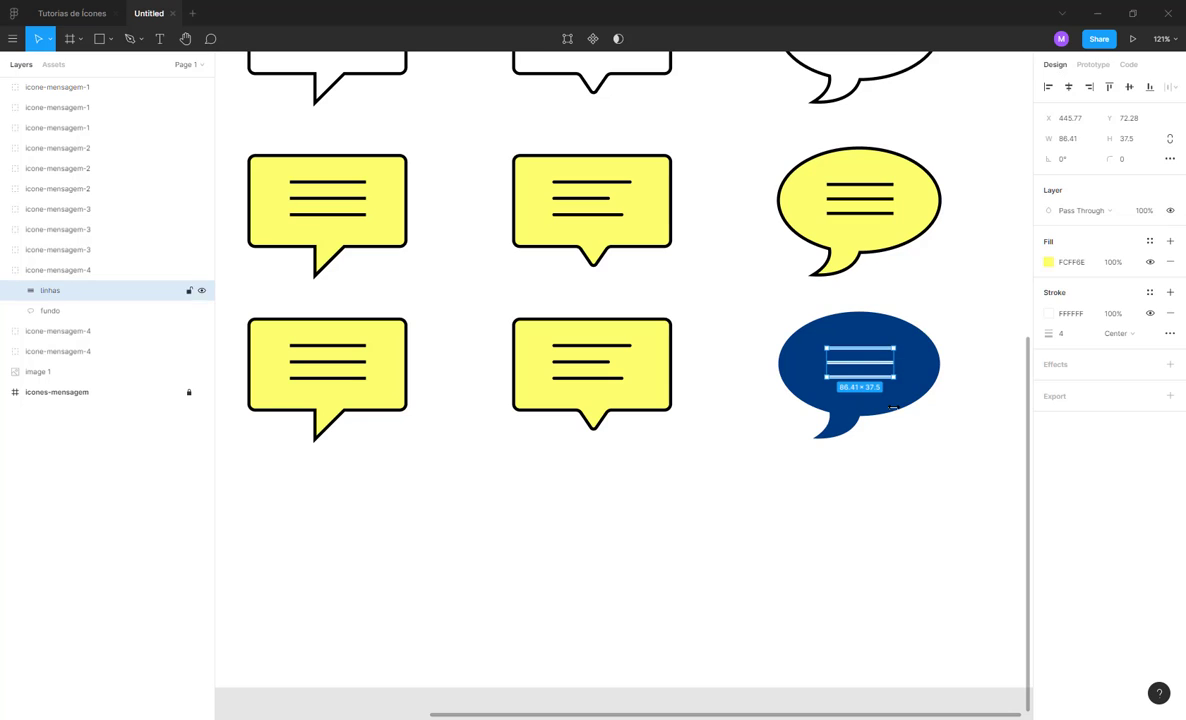
click(1066, 333)
text(6)
key(Return)
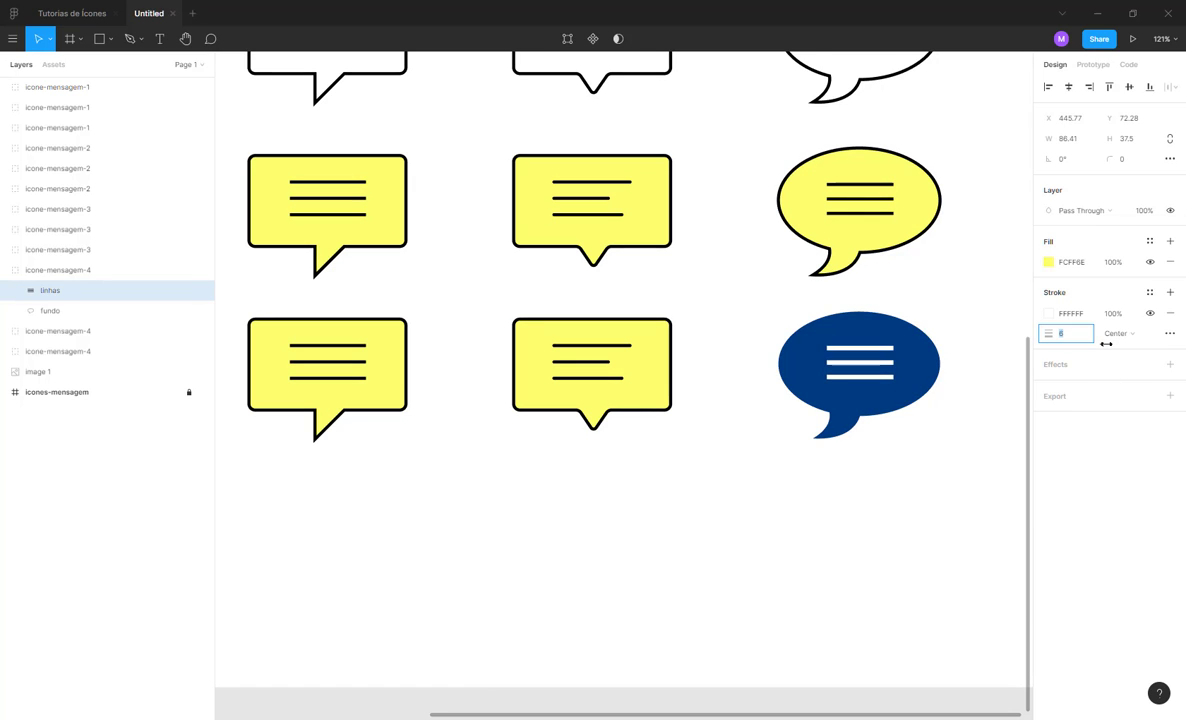
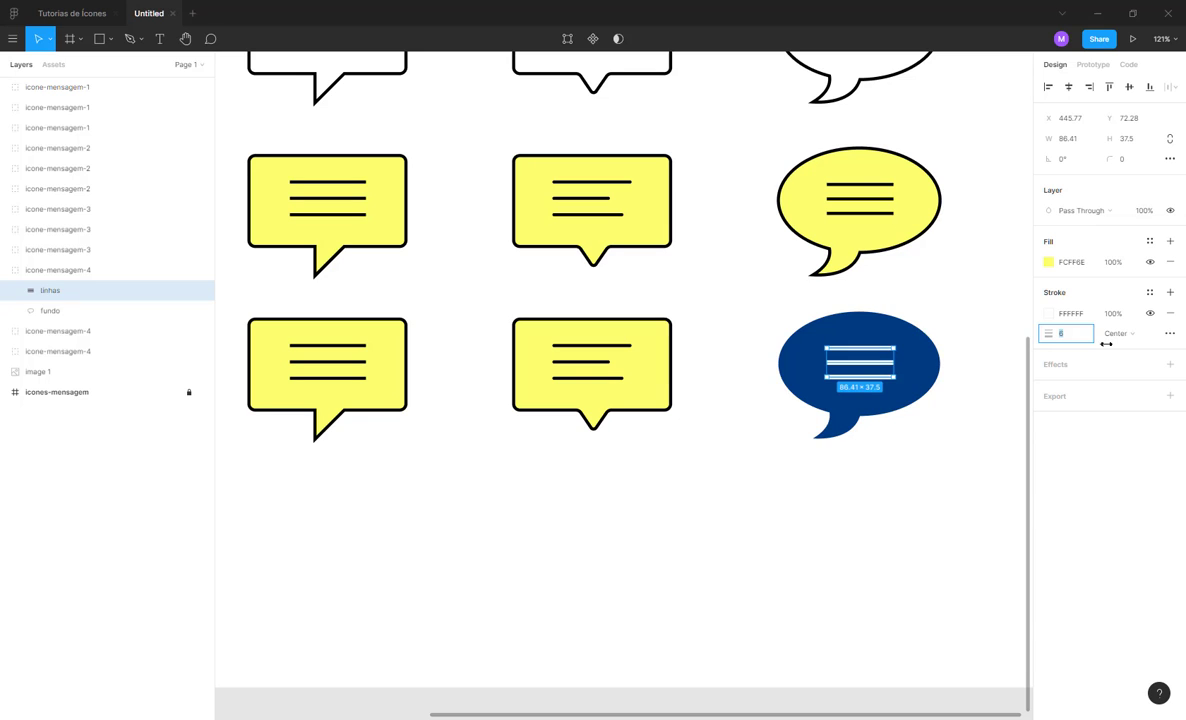
click(850, 493)
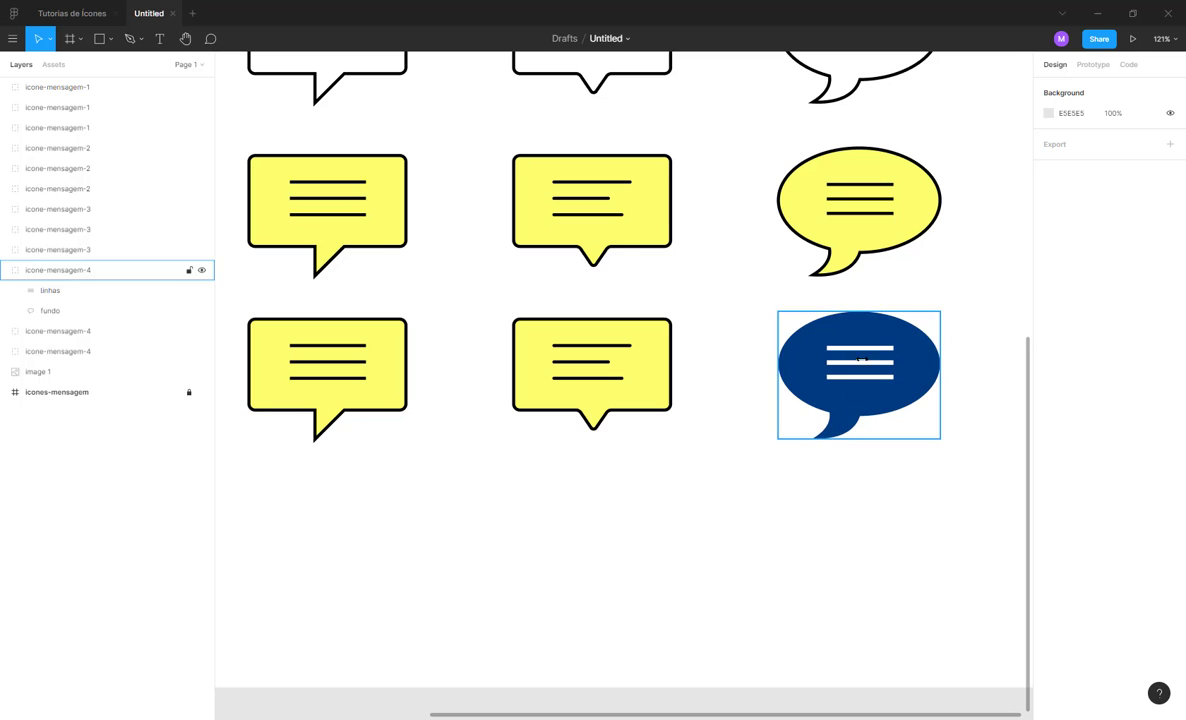
drag(797, 484, 712, 514)
scroll(796, 403, up, 3)
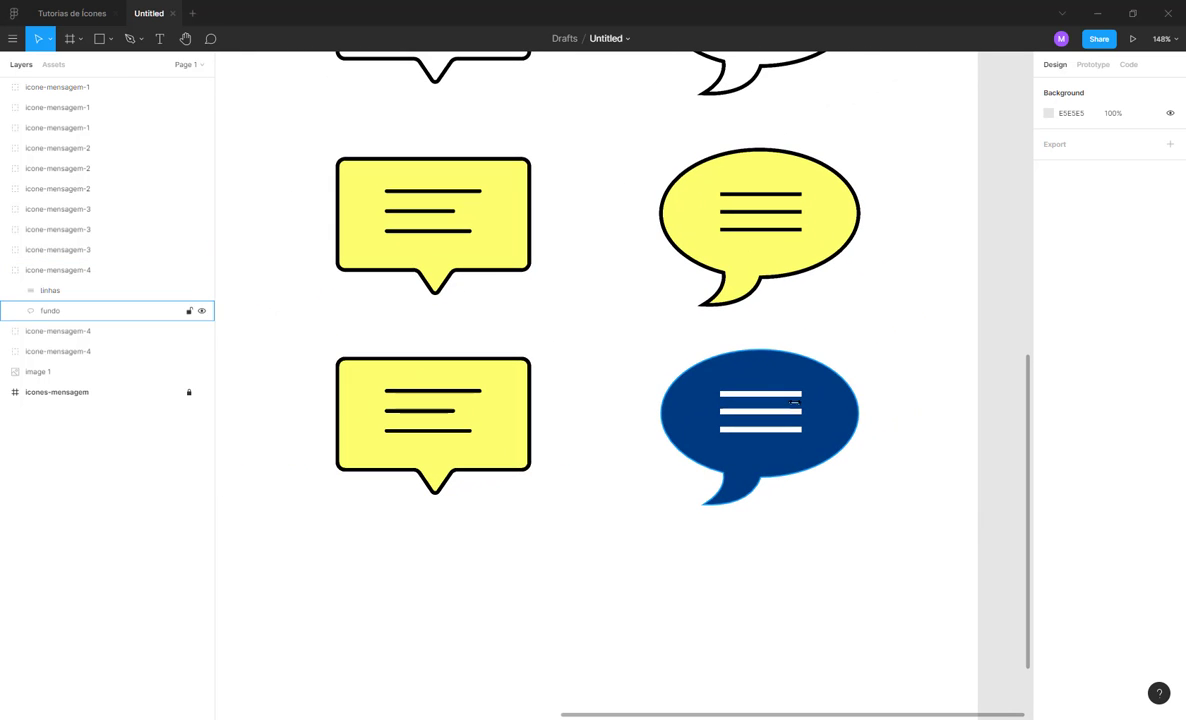
click(792, 396)
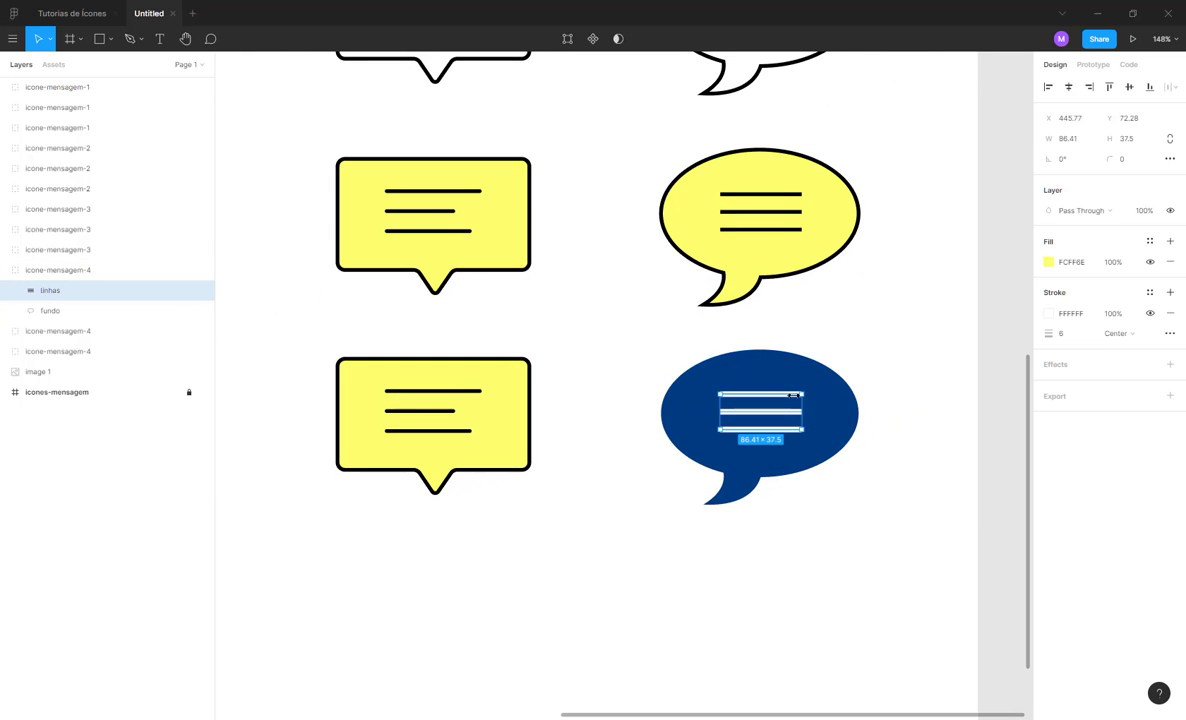
click(879, 482)
scroll(551, 532, right, 5)
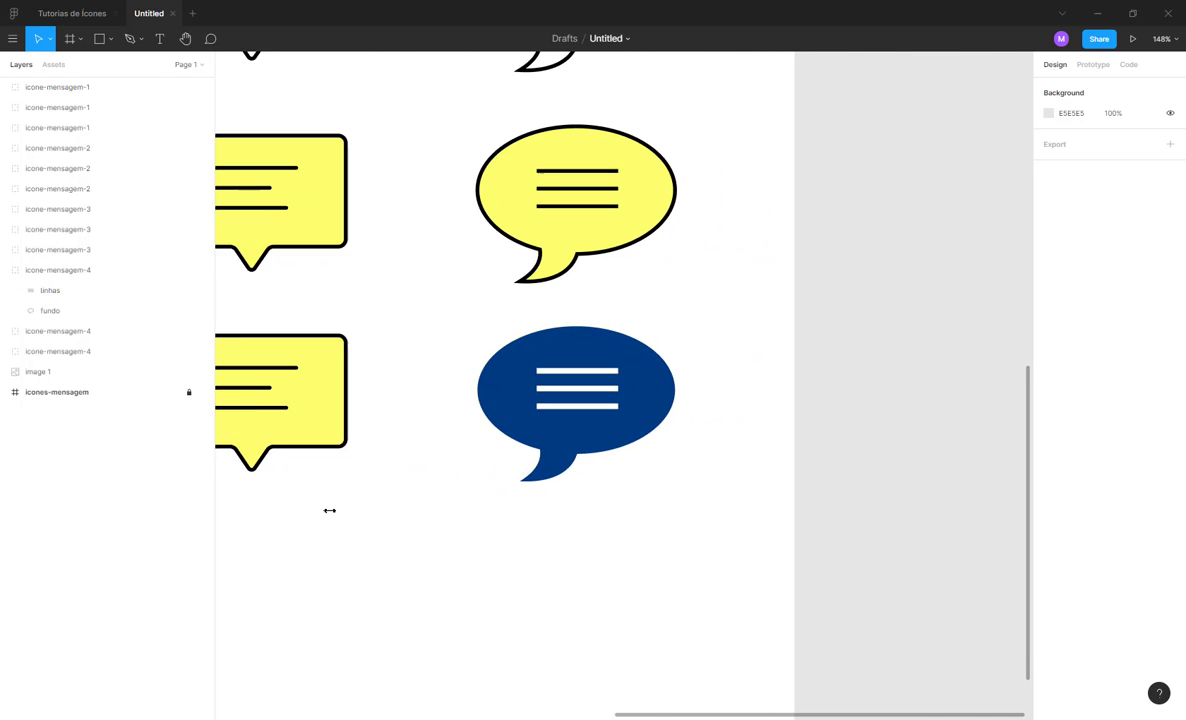
- Place a copy of the blue oval bubble level with the original on the empty canvas outside the frame
drag(587, 386, 961, 386)
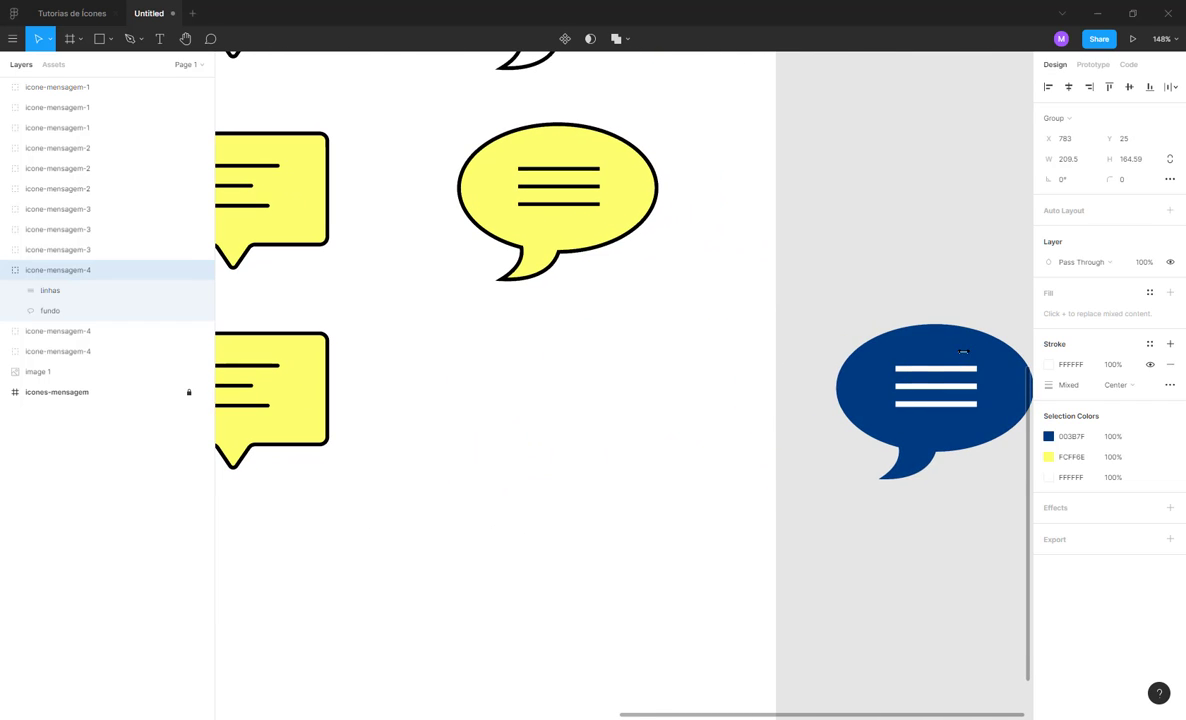
key(ctrl+z)
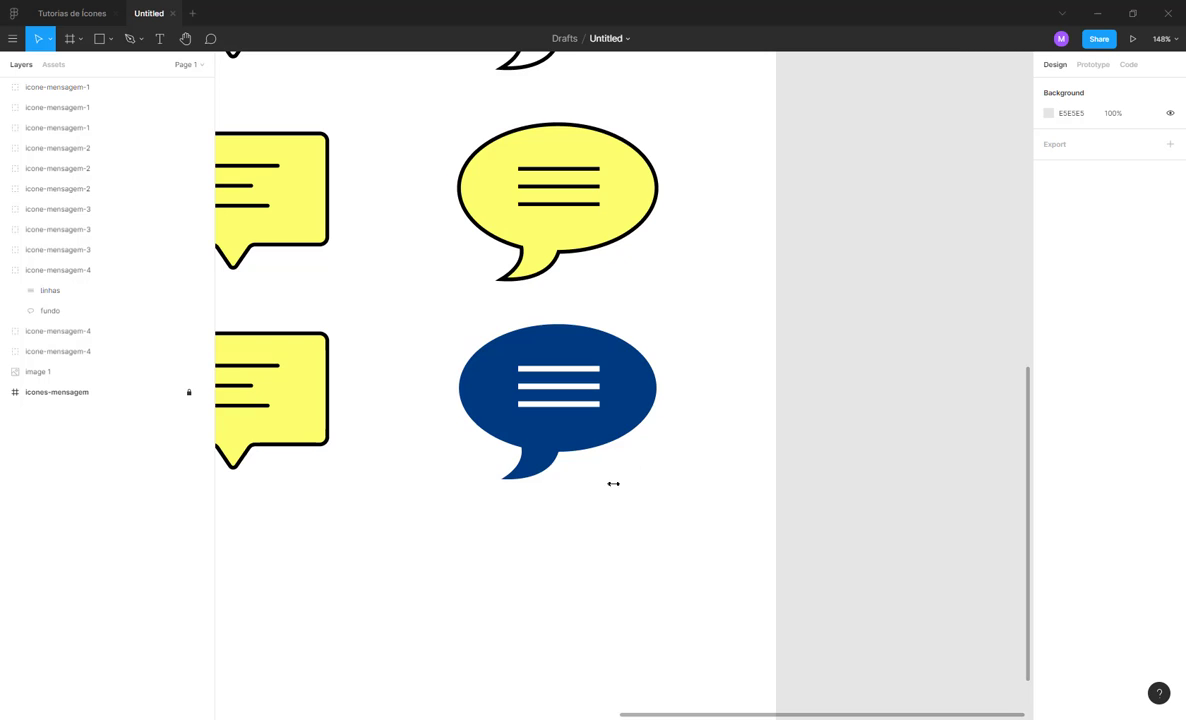
scroll(613, 483, right, 4)
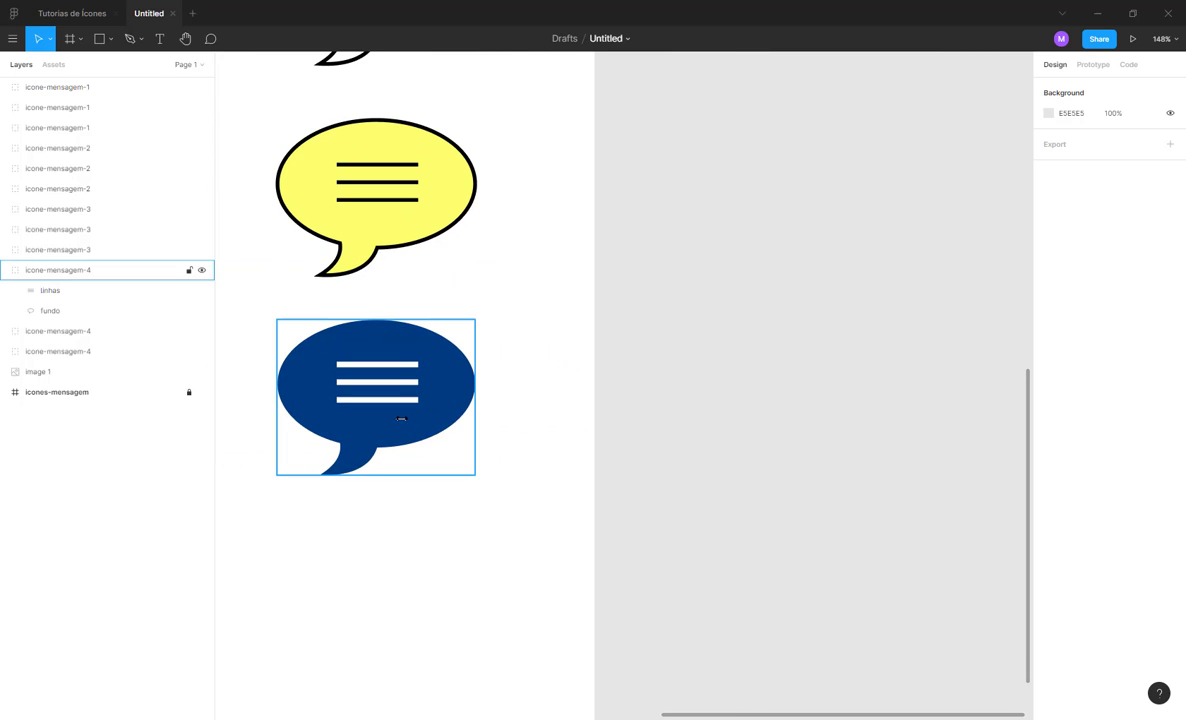
drag(401, 418, 814, 473)
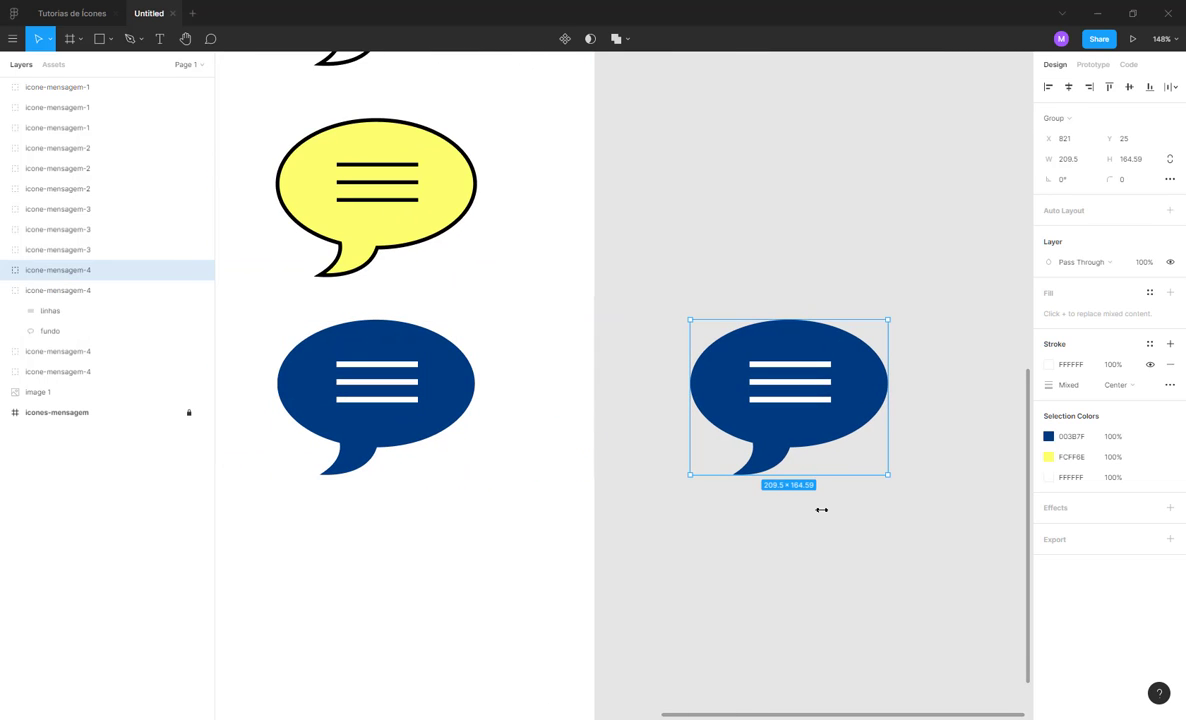
click(821, 510)
- Subtract the white lines from the background shape in the copied blue oval bubble
click(795, 400)
click(813, 513)
double_click(858, 420)
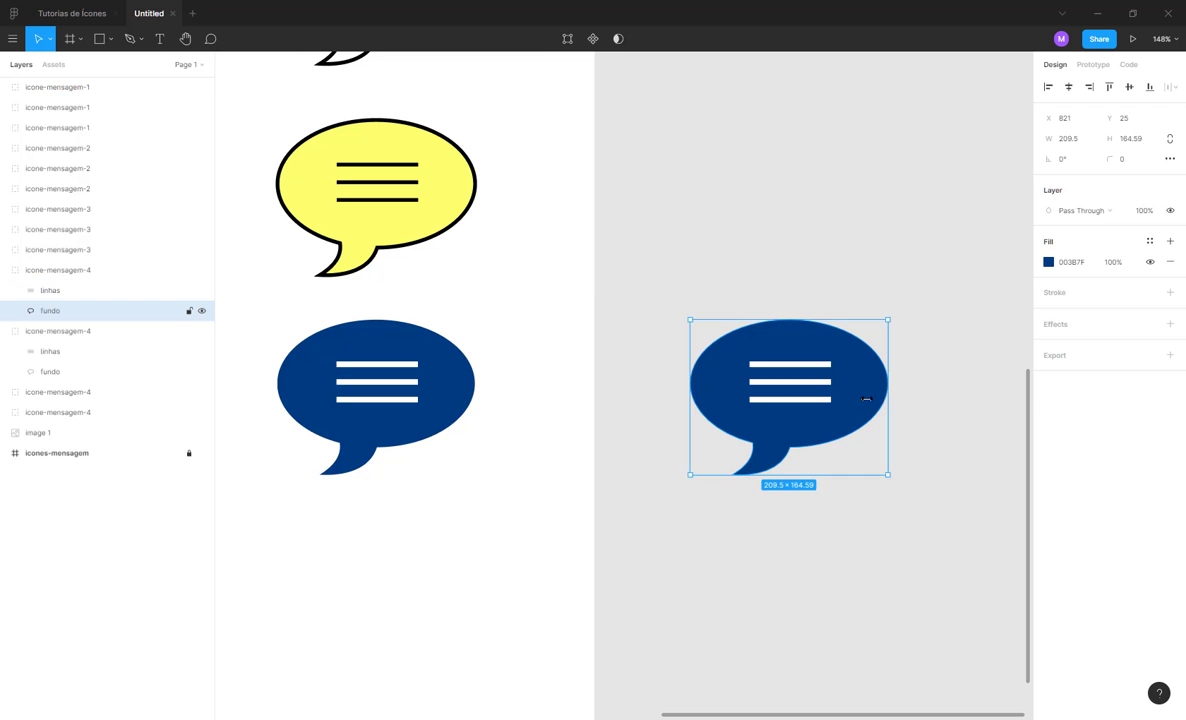
shift+click(825, 405)
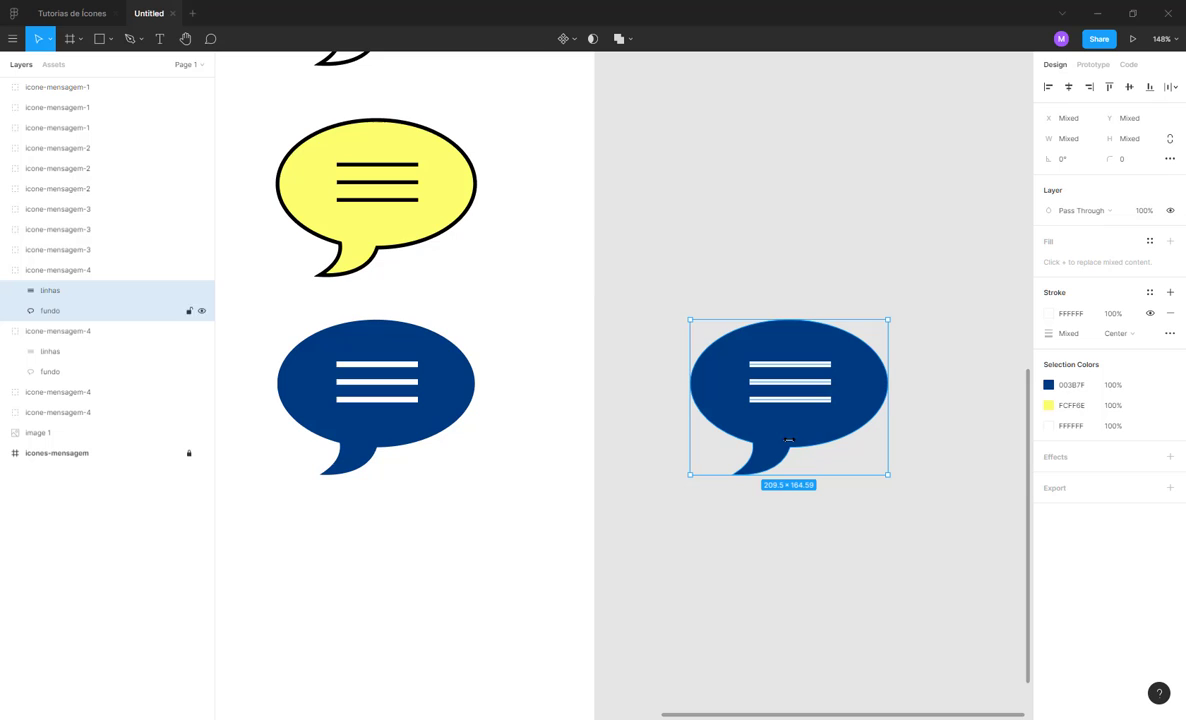
click(629, 39)
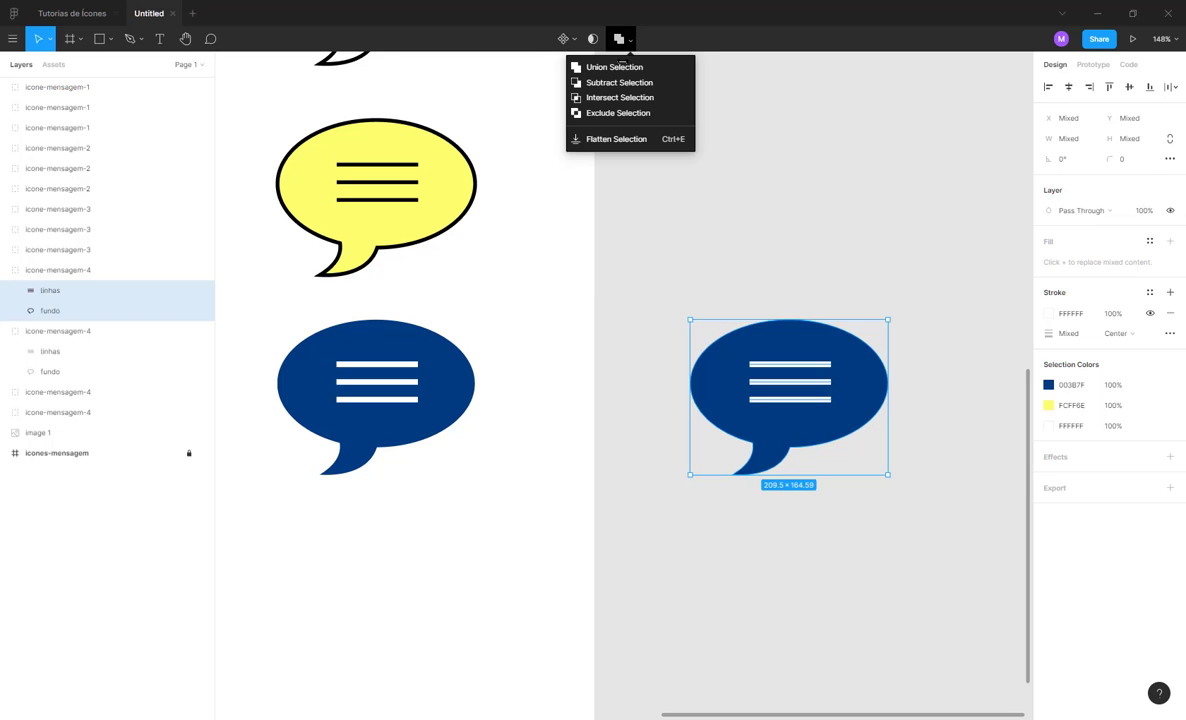
click(643, 83)
click(847, 315)
click(779, 322)
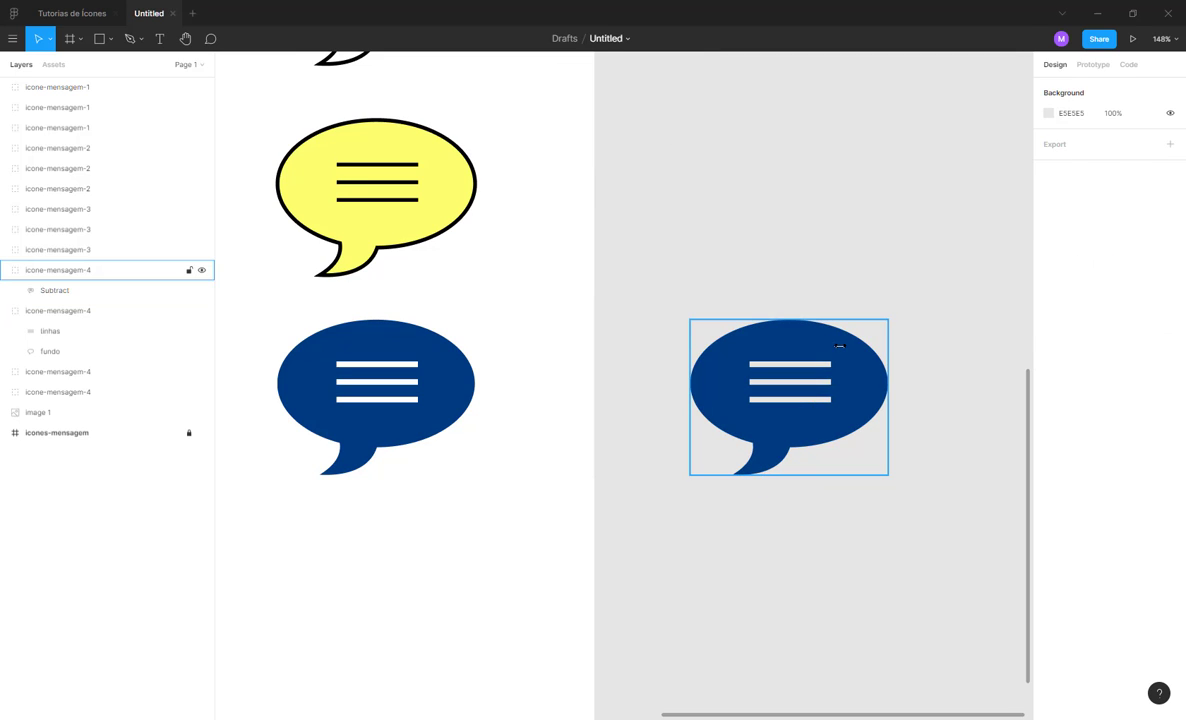
drag(779, 322, 474, 283)
key(ctrl+z)
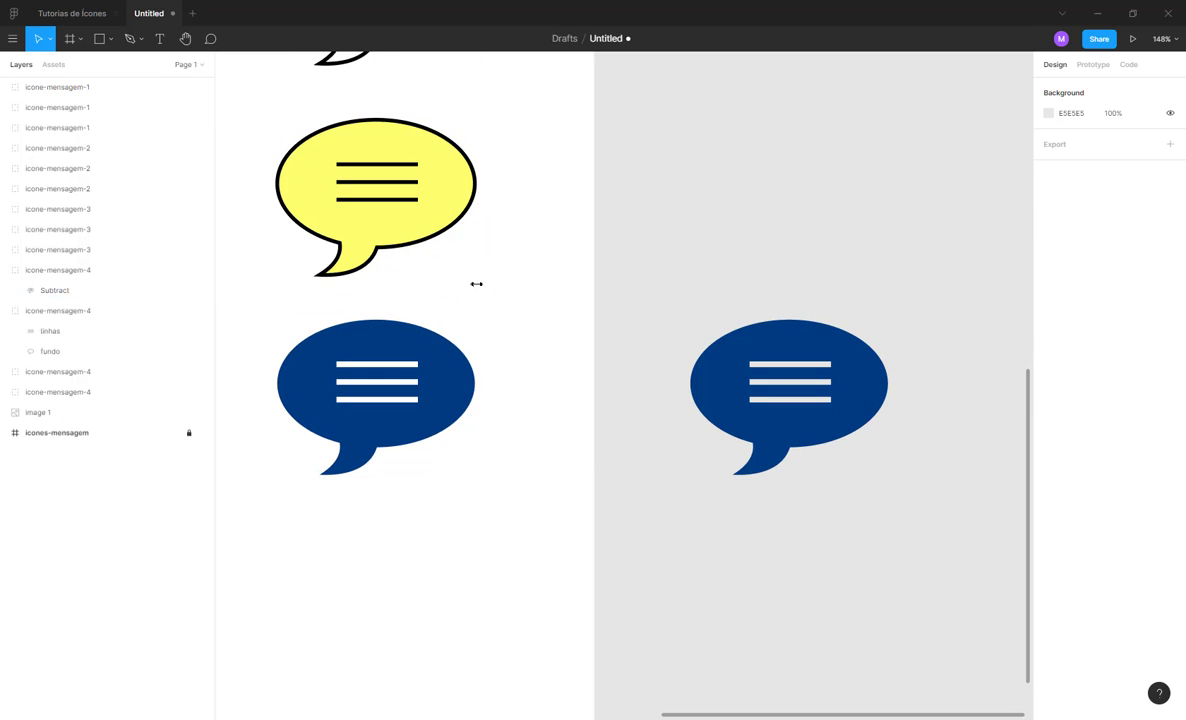
- Shift the cut-out blue bubble slightly left and down, and draw a rectangle of about 133 × 277 over its right part
drag(717, 376, 680, 405)
key(r)
mouse_move(849, 275)
mouse_down()
mouse_move(754, 418)
mouse_move(724, 537)
mouse_up()
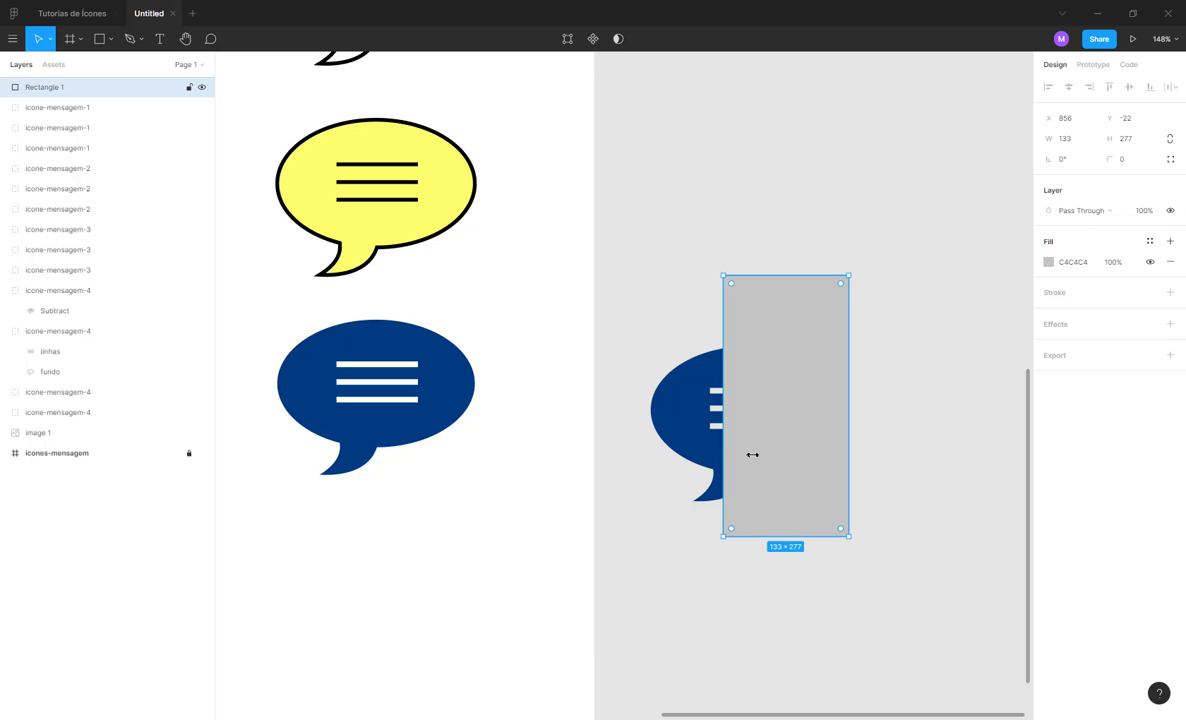
- Bring the cut-out blue bubble in front of the grey rectangle by cutting it and pasting it back
key(Escape)
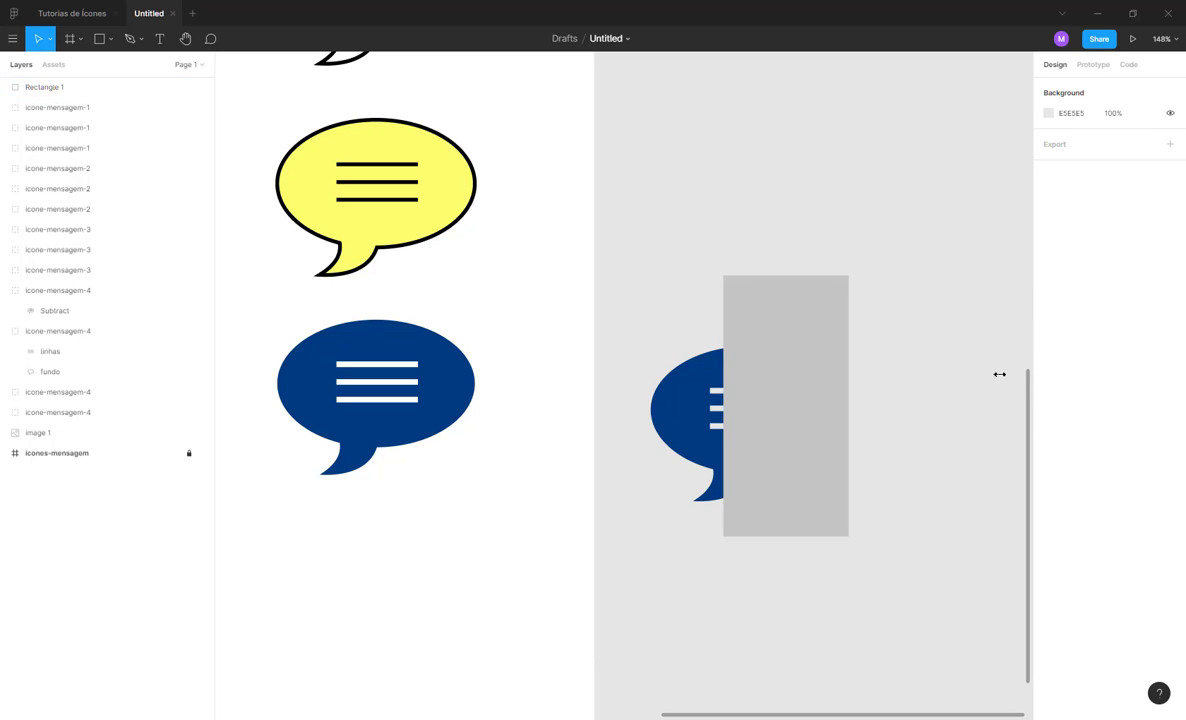
click(778, 421)
click(702, 422)
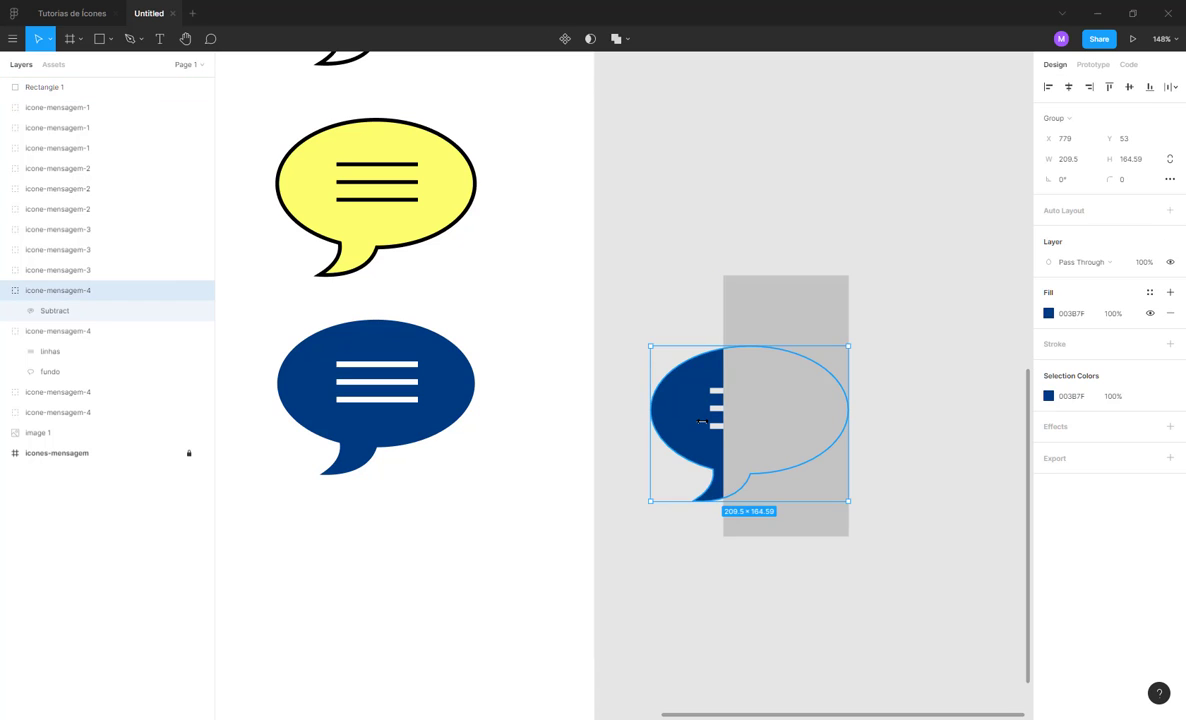
key(ctrl+x)
key(ctrl+v)
key(Escape)
- Fill the rectangle behind the cut-out bubble with red FF0000 and shift it right so its edge meets the bubble's centre
click(780, 295)
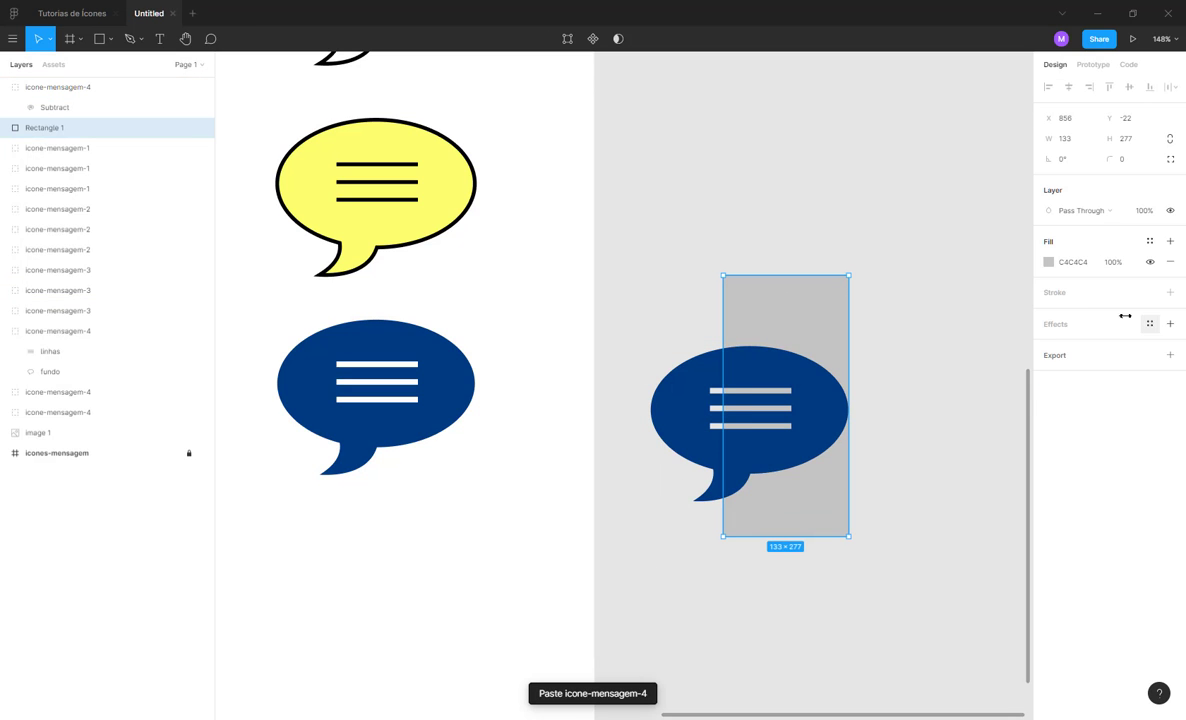
click(1048, 262)
key(ctrl+v)
key(Return)
click(1031, 281)
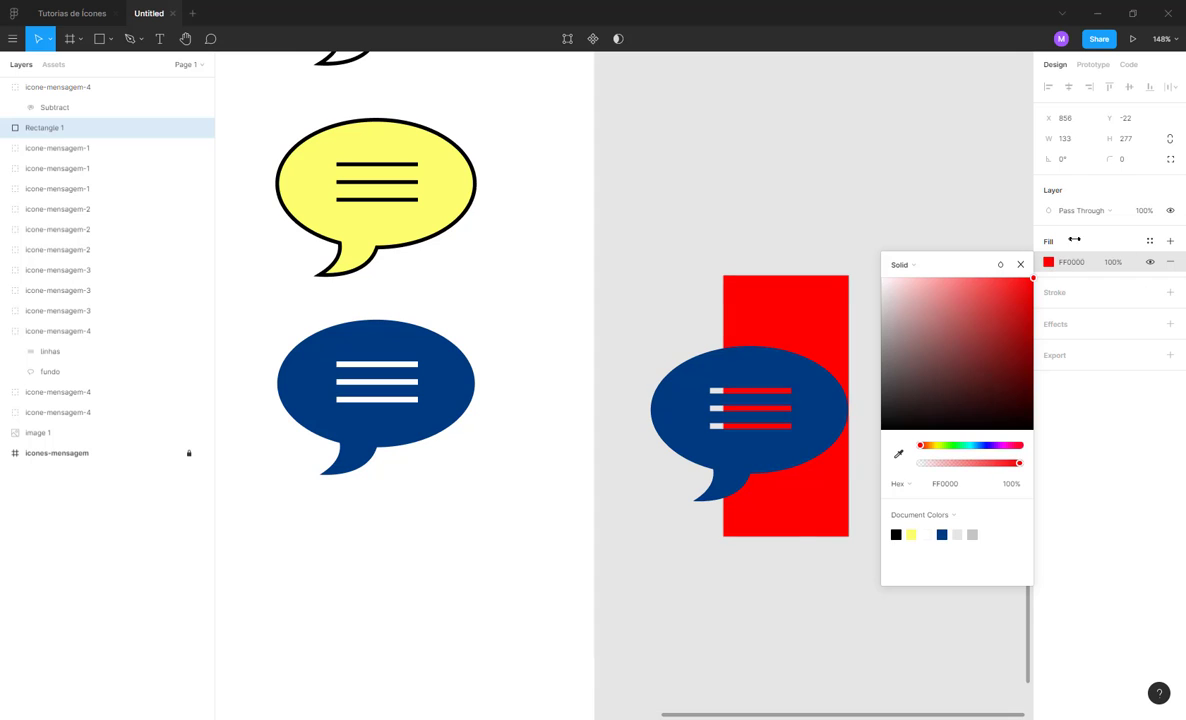
key(Escape)
drag(789, 323, 809, 324)
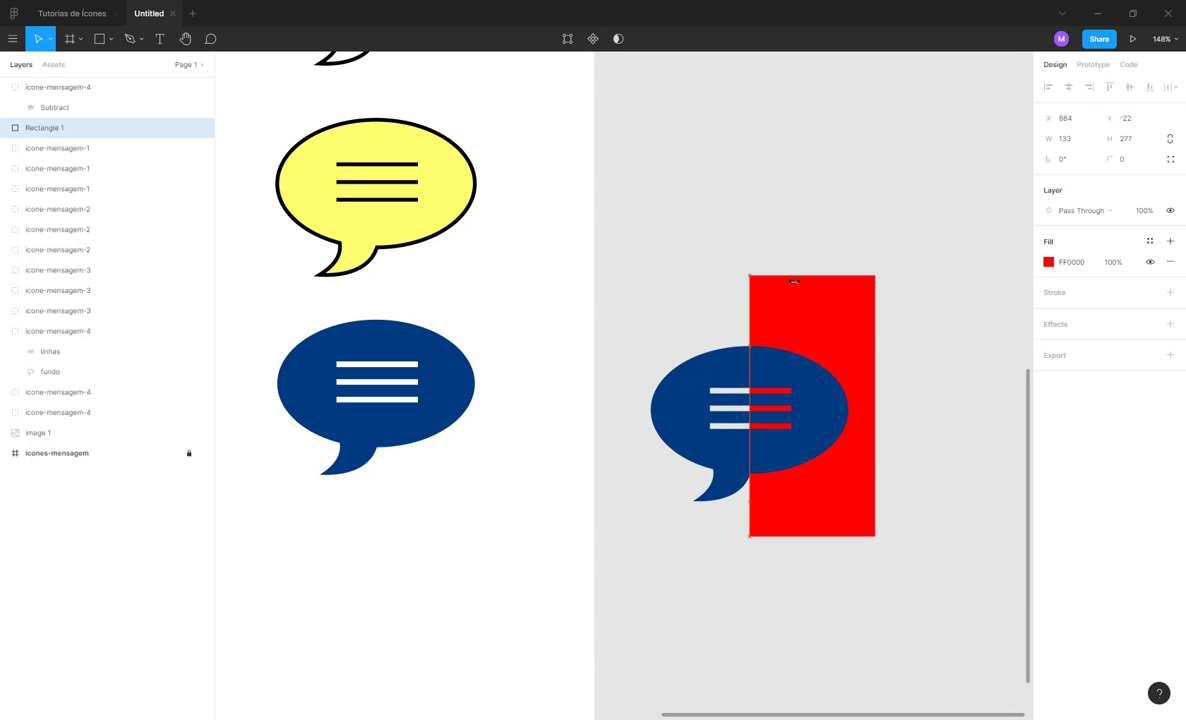
click(711, 278)
- Remove the outline from the background of the bottom-row rounded bubble with the centred tail and fill it with the oval bubble's blue, 003B7F
scroll(491, 348, left, 8)
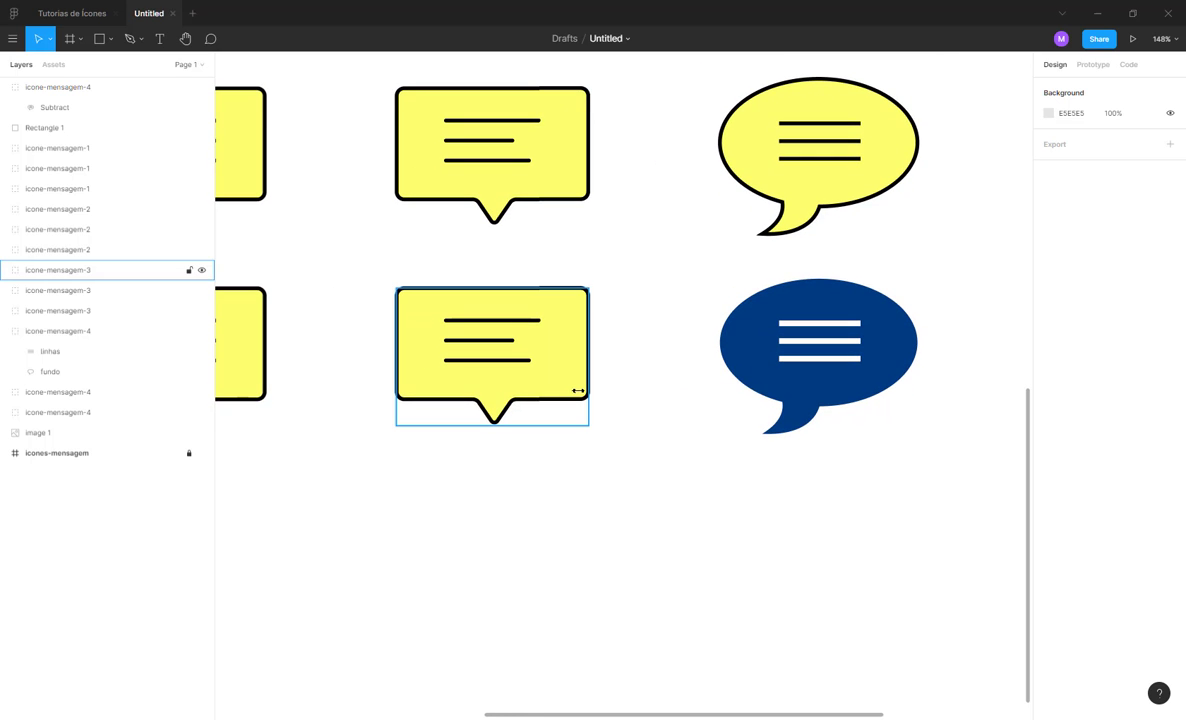
double_click(577, 390)
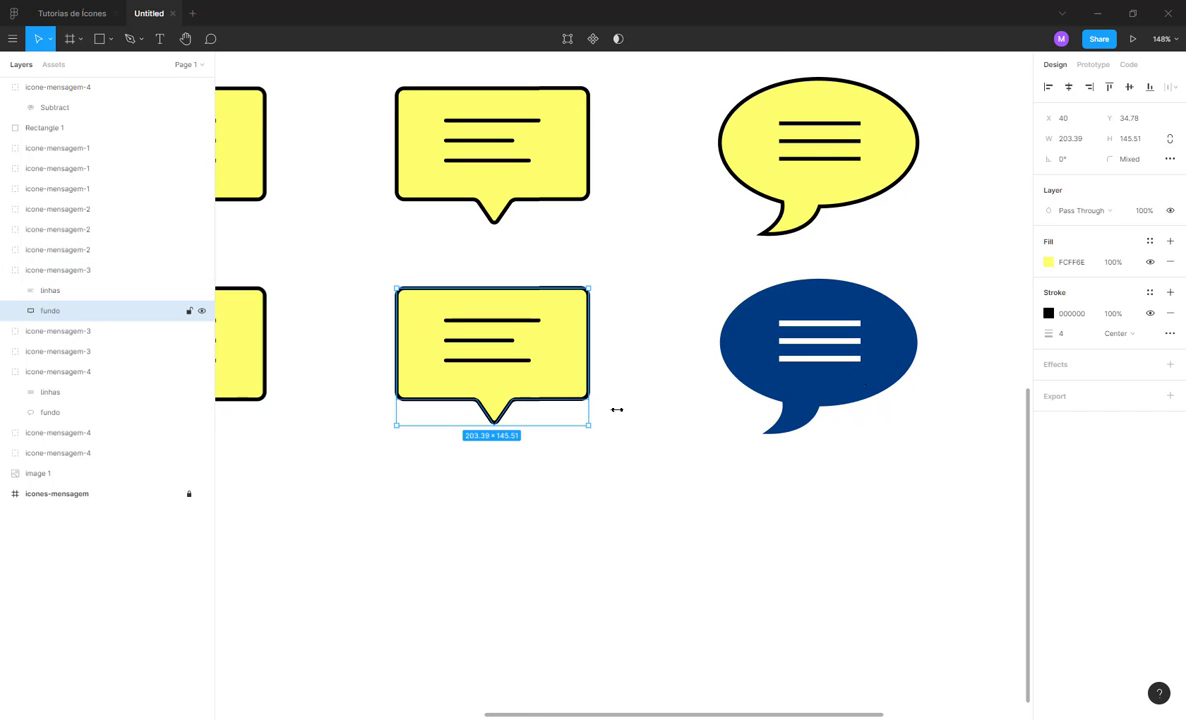
click(1170, 313)
click(533, 320)
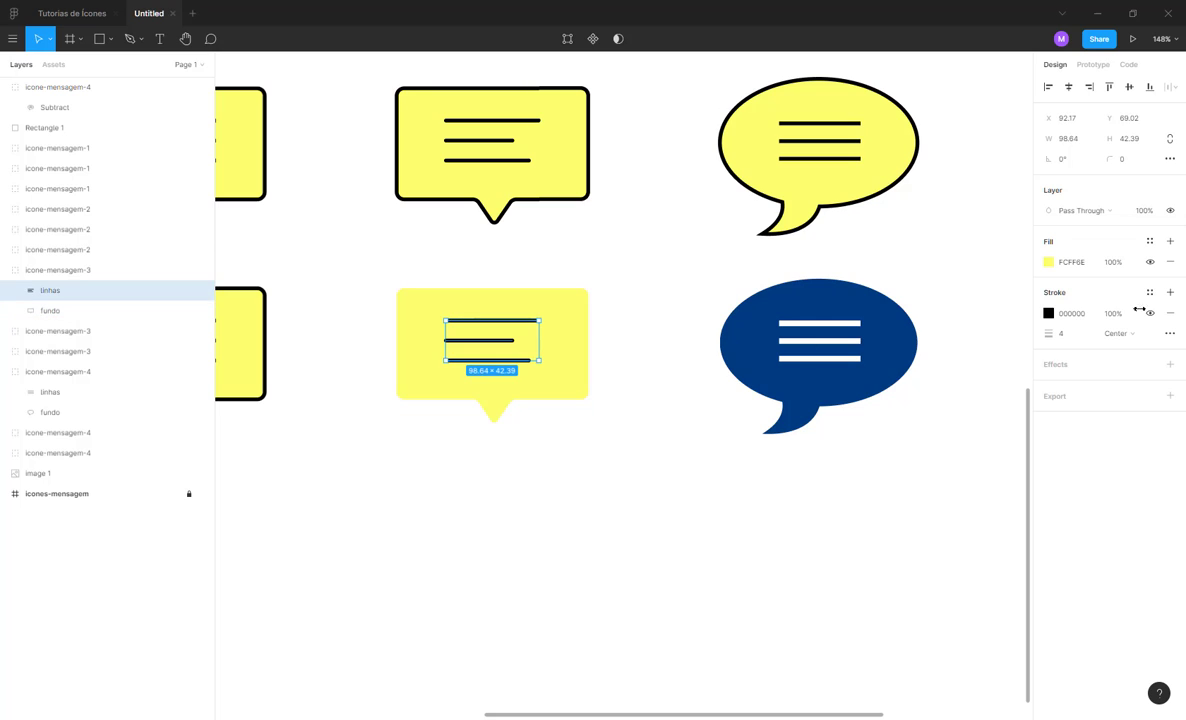
click(565, 391)
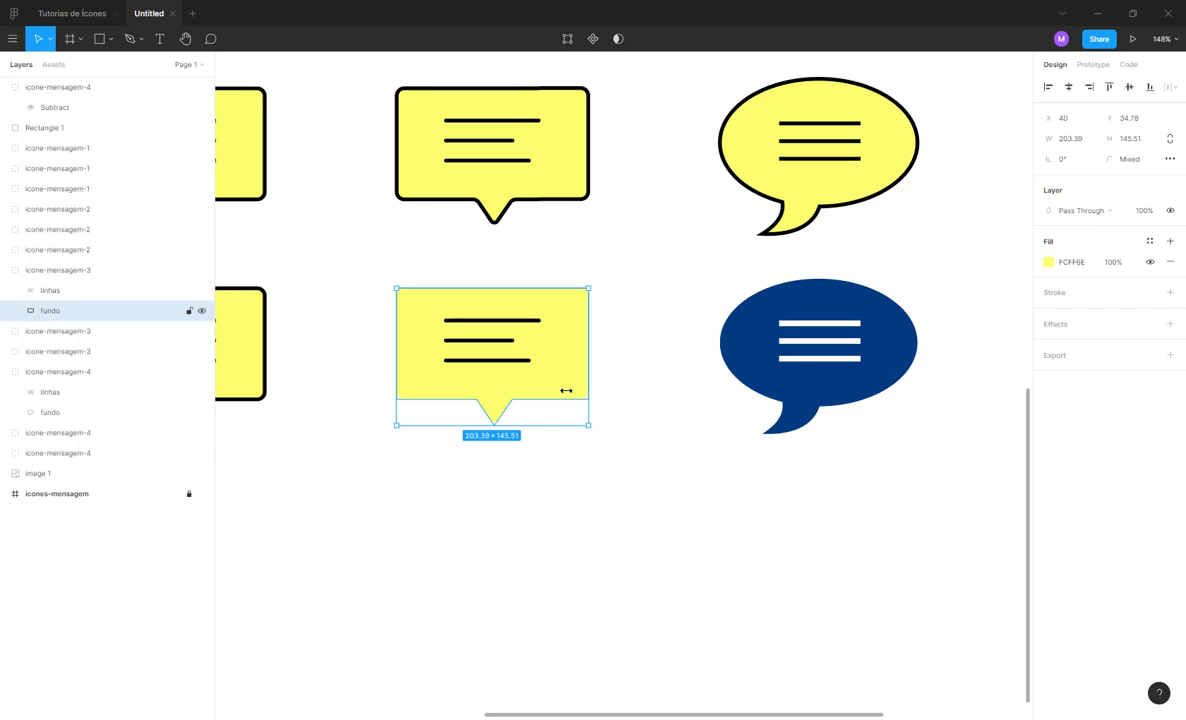
key(i)
click(730, 345)
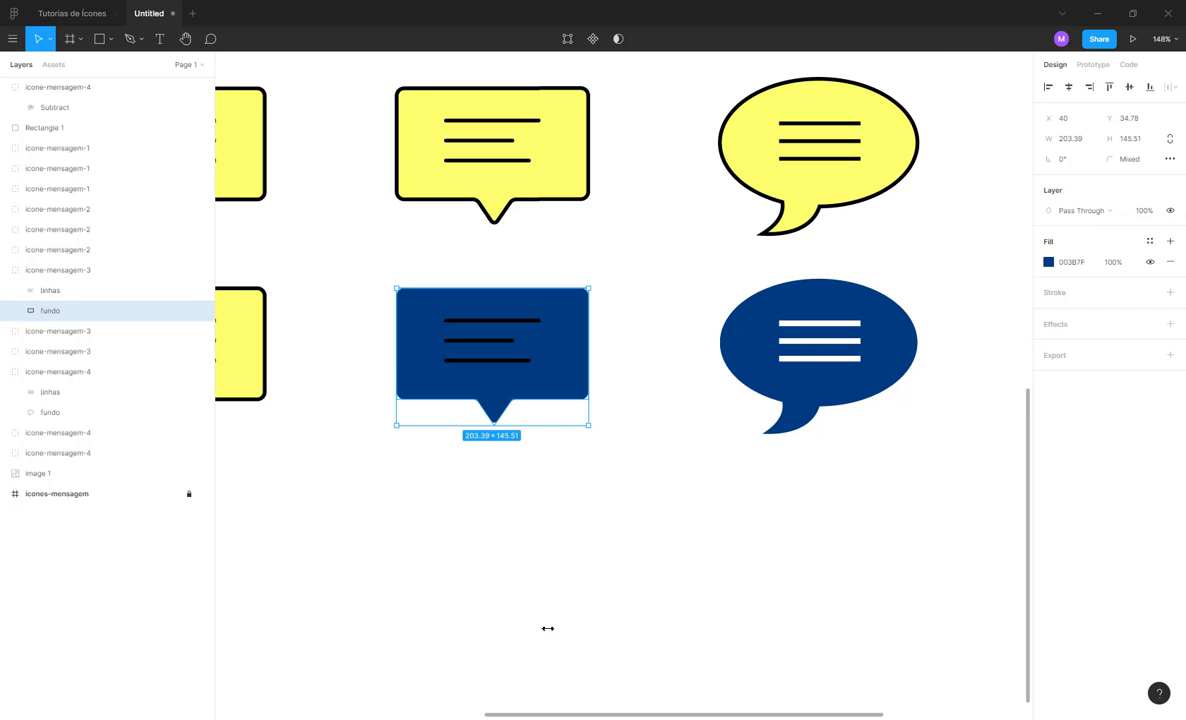
click(562, 531)
- Set the lines in the blue bubble with the centred tail to stroke thickness 6 and colour them white
scroll(600, 531, left, 3)
scroll(600, 531, up, 1)
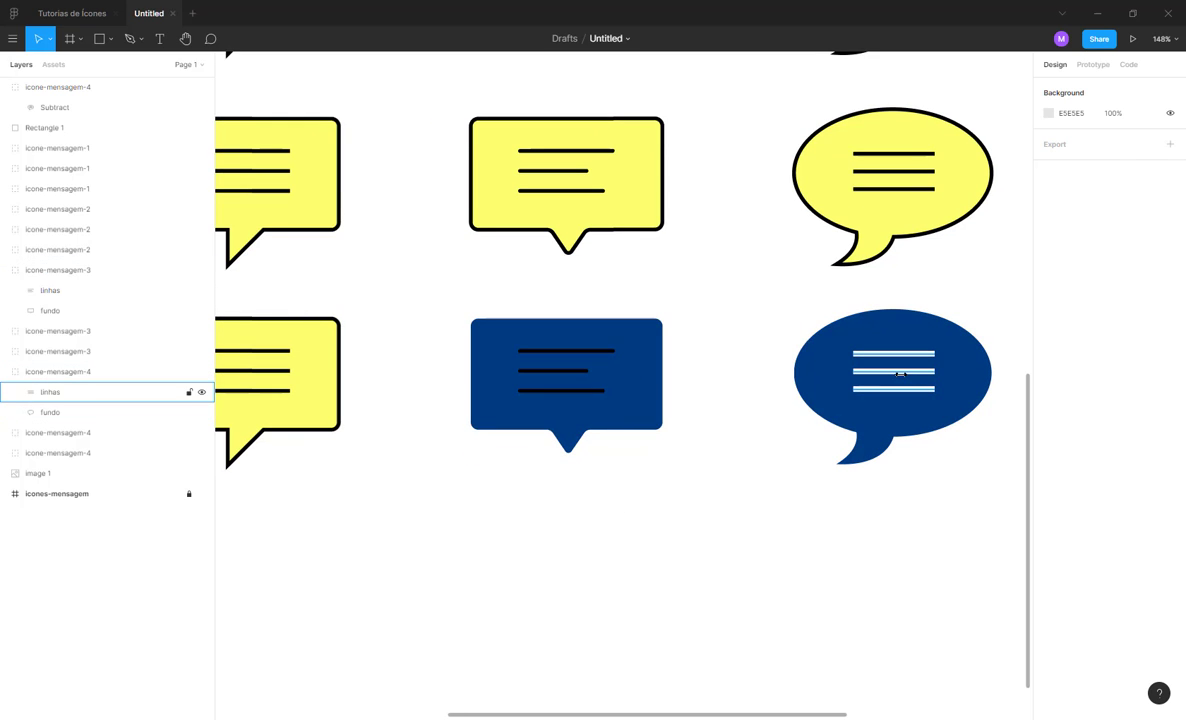
click(900, 373)
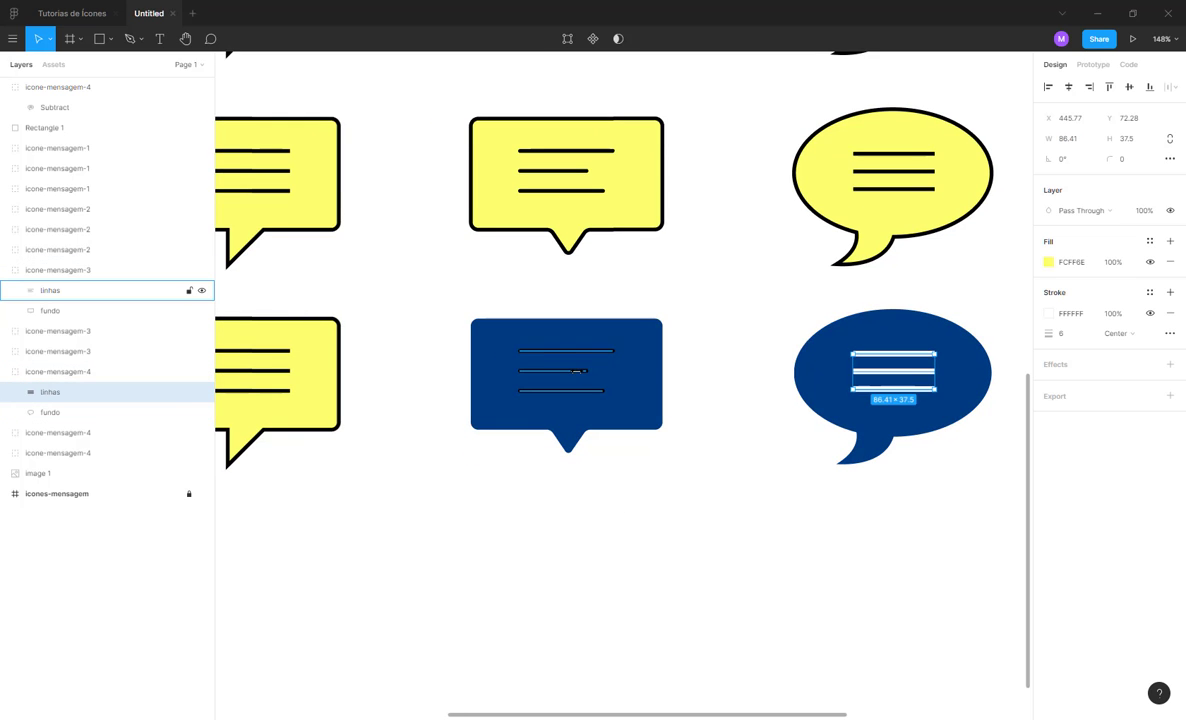
click(50, 290)
drag(1048, 333, 1109, 369)
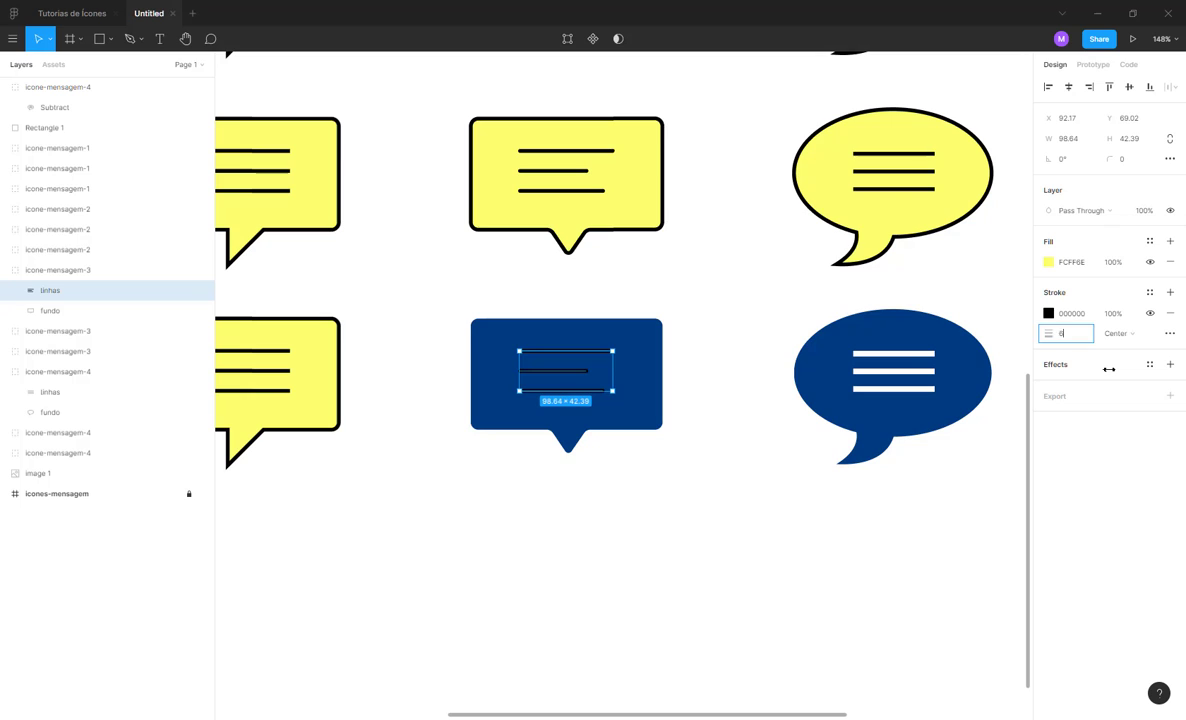
click(1048, 313)
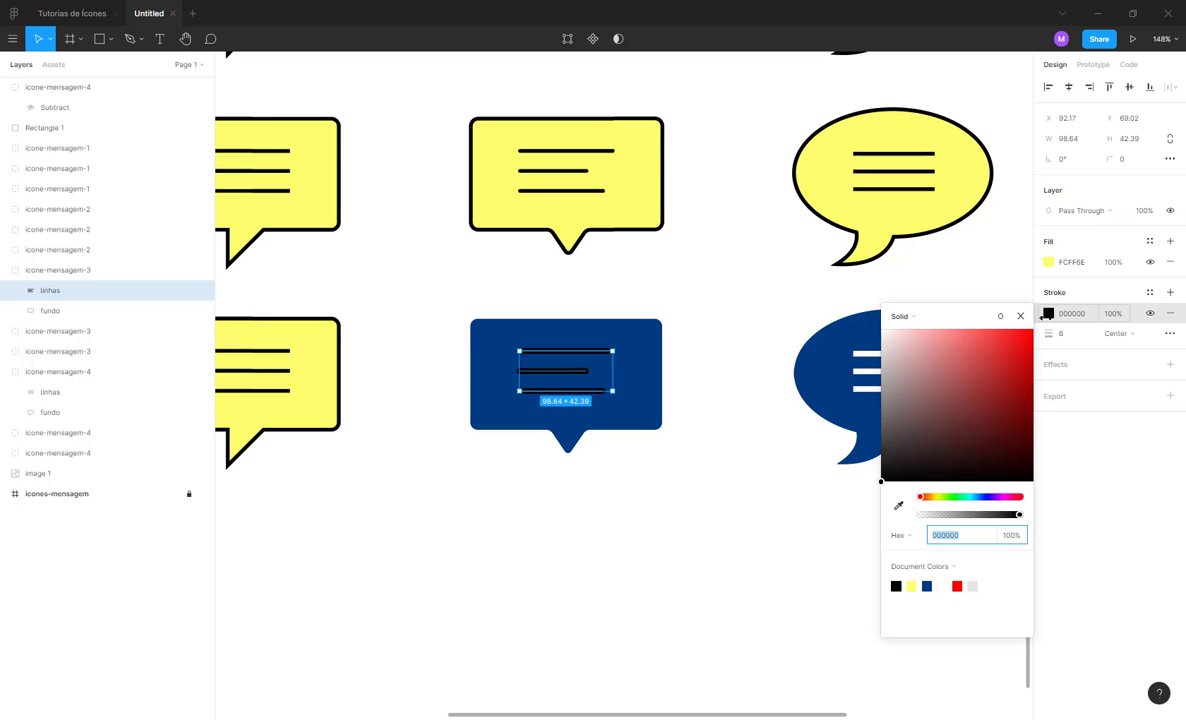
click(941, 586)
click(668, 582)
- Fill the background of the bottom-row rounded bubble with the slanted tail with the neighbouring blue, 003B7F, and remove its outline
scroll(752, 540, left, 3)
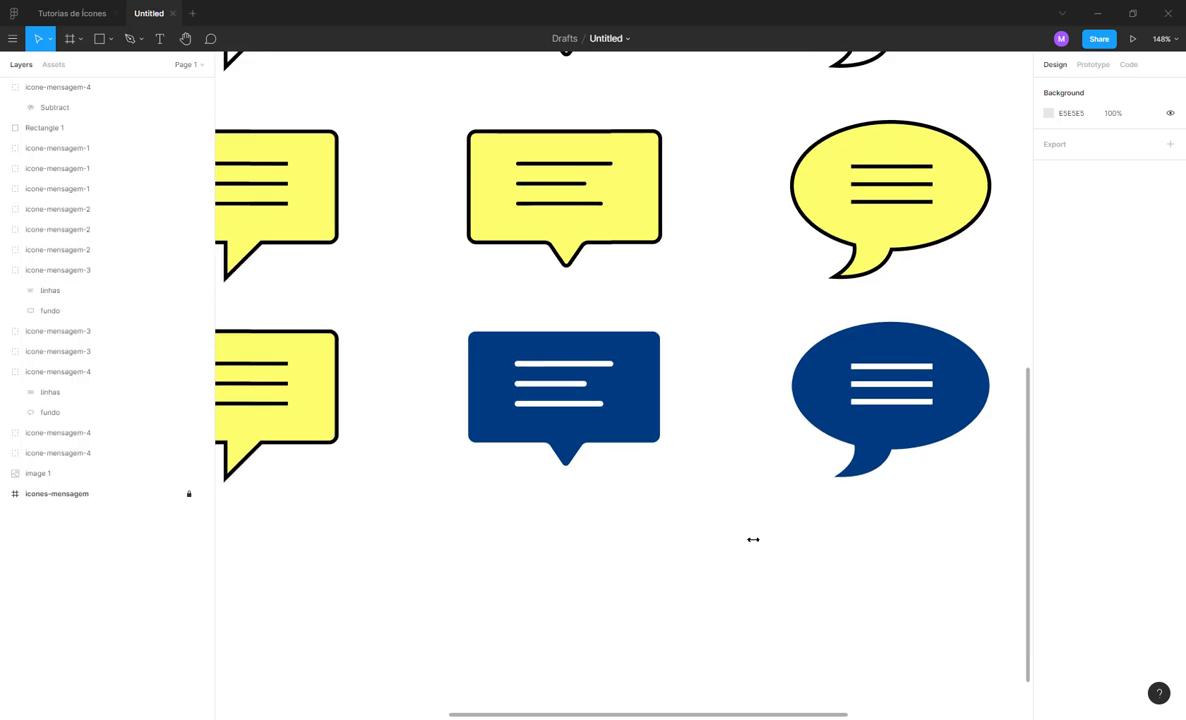
scroll(608, 494, left, 4)
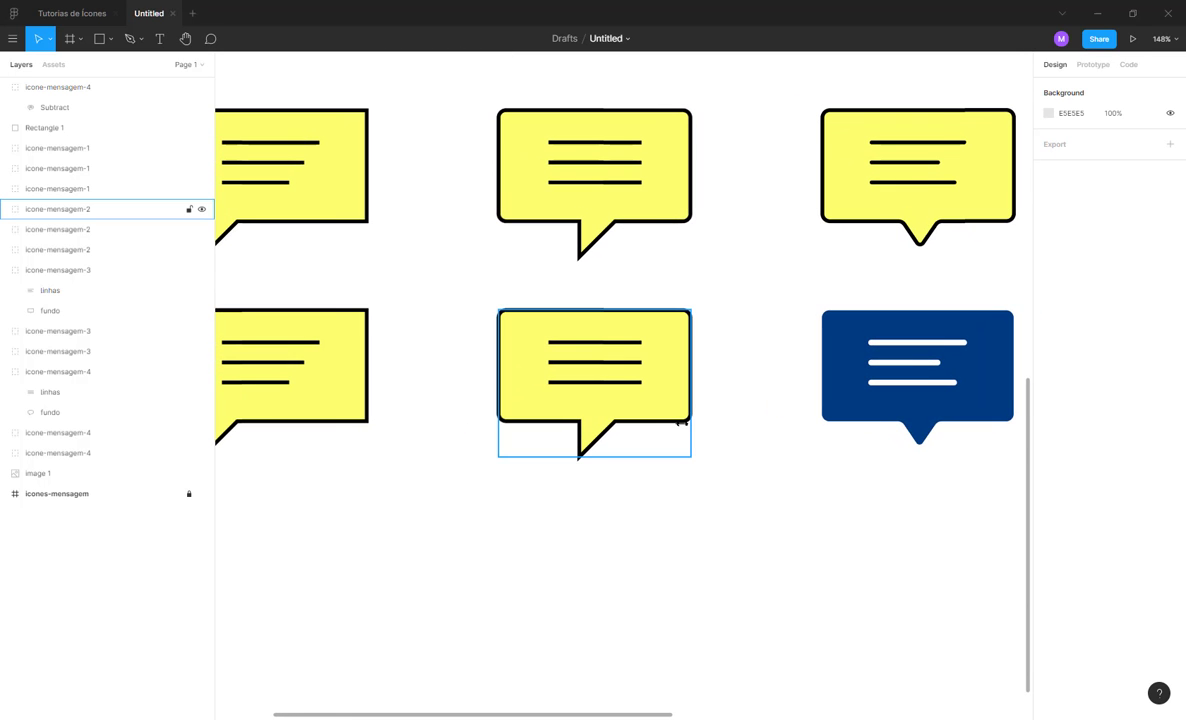
double_click(680, 422)
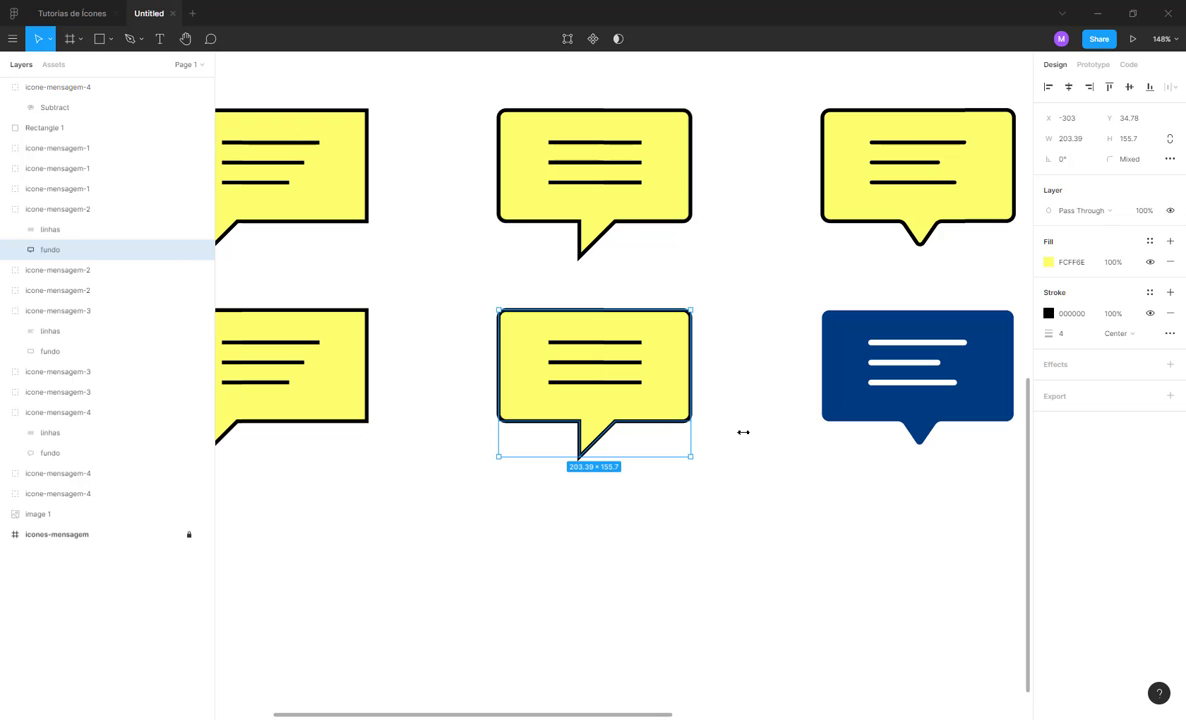
key(i)
click(845, 375)
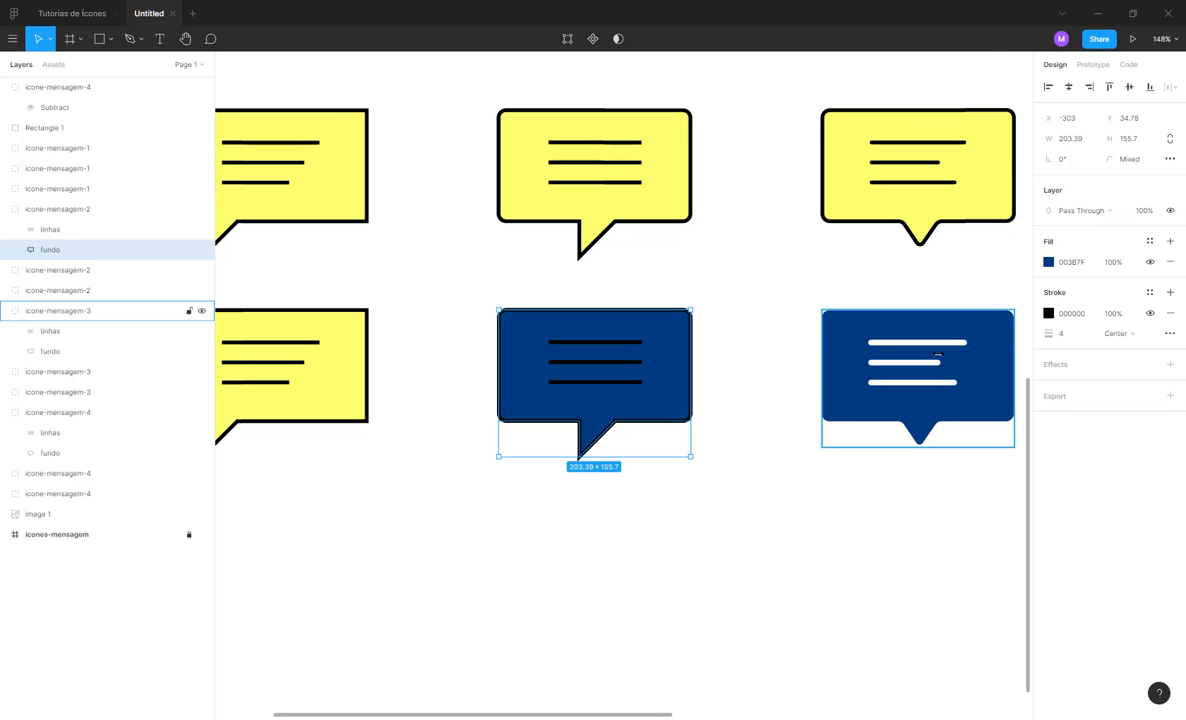
click(1173, 312)
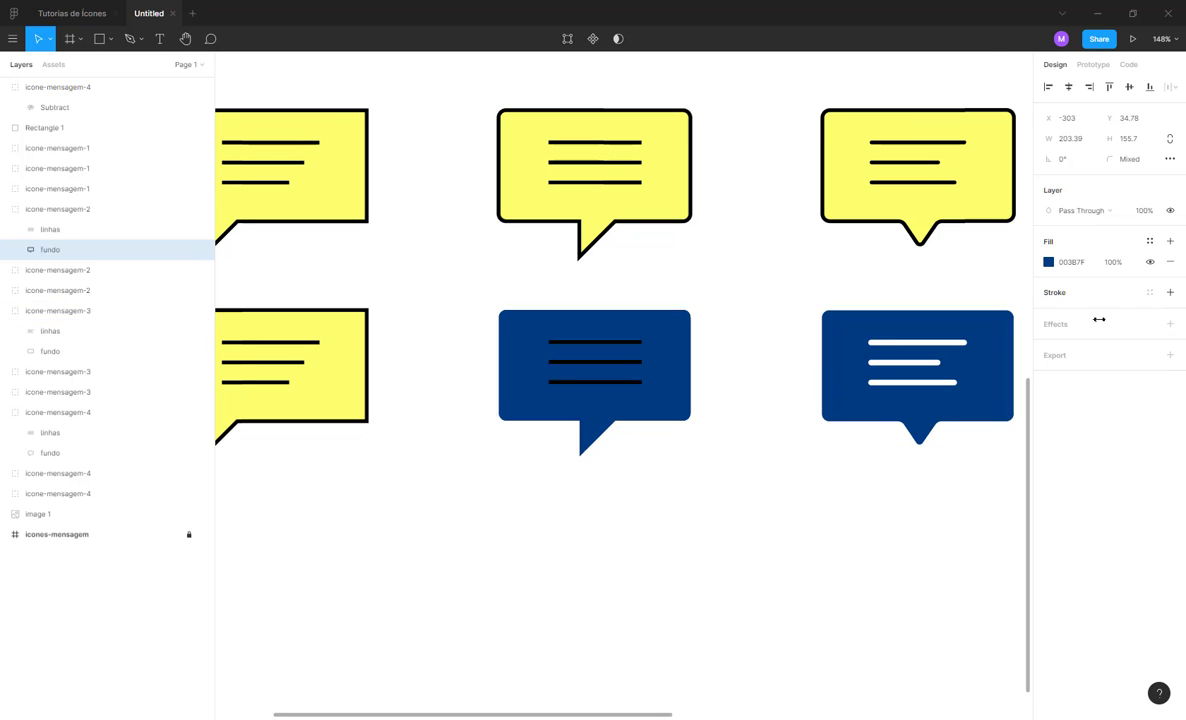
- Set the lines in the blue rounded bubble with the slanted tail to stroke thickness 6 and colour them white, FFFFFF
click(50, 229)
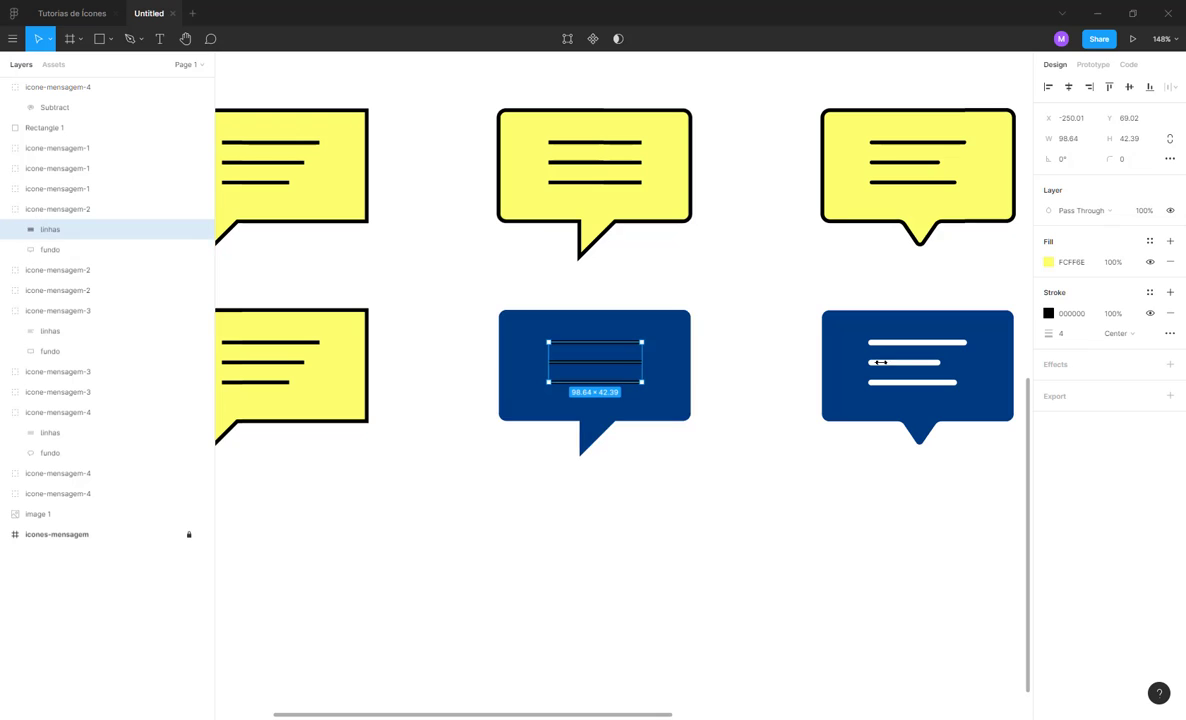
click(1061, 332)
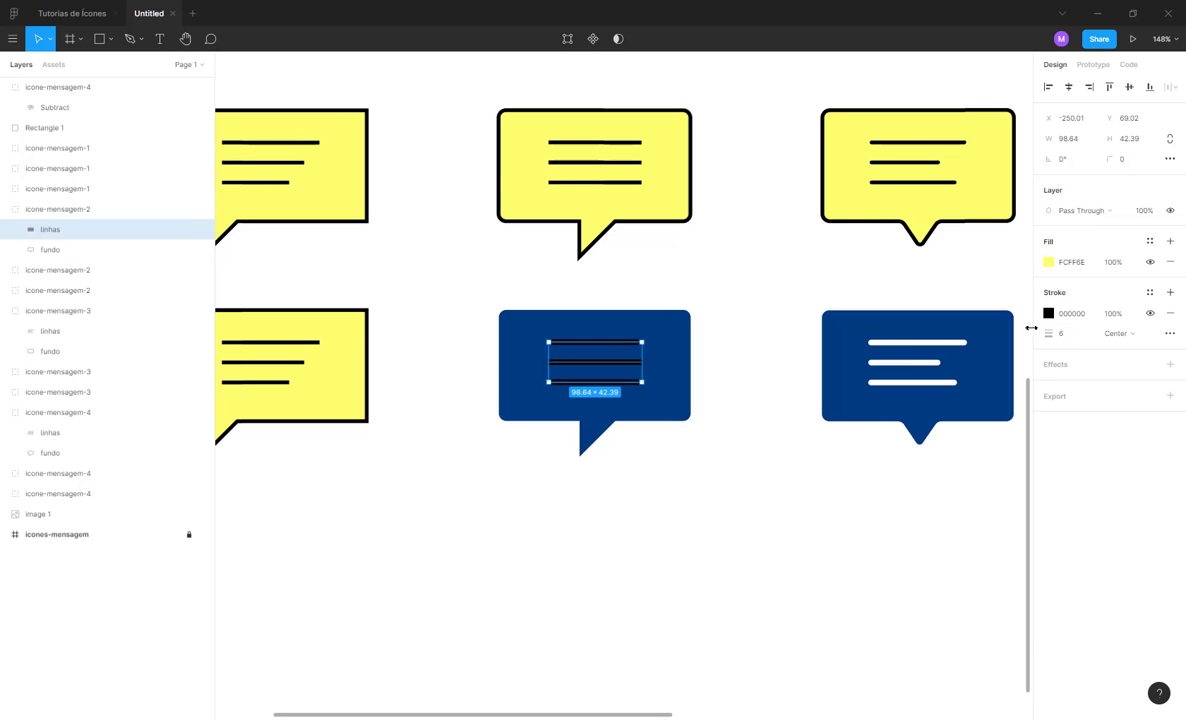
click(1048, 313)
drag(985, 358, 776, 277)
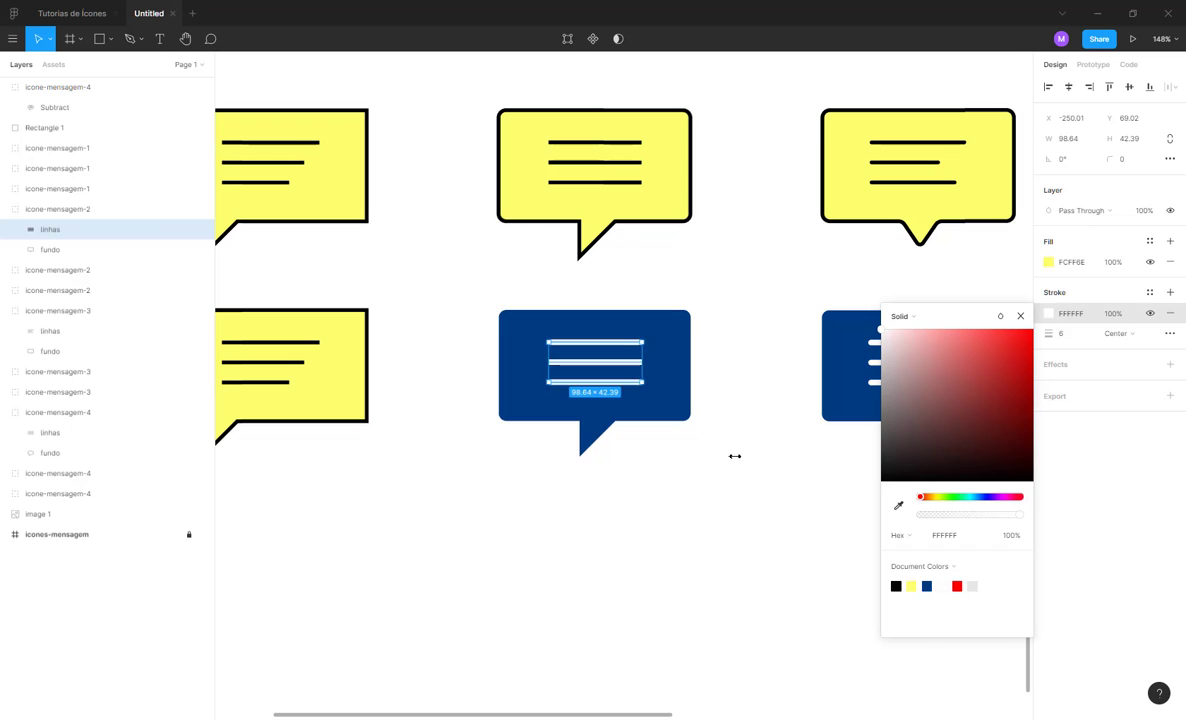
click(726, 395)
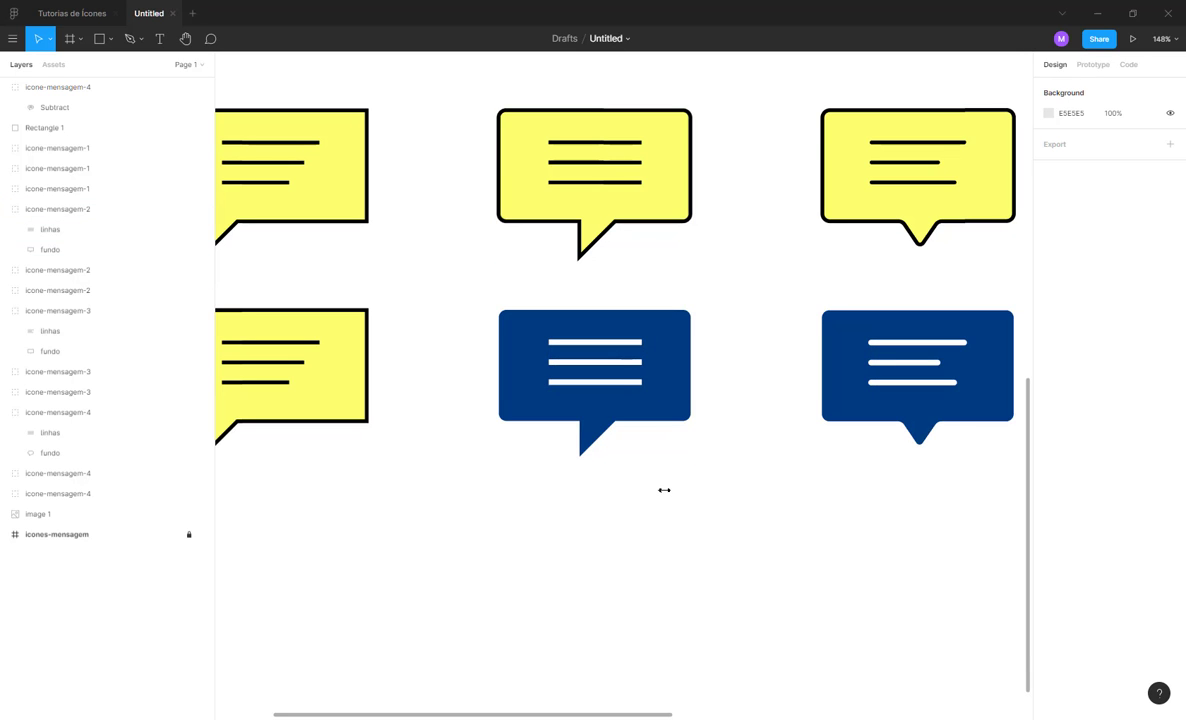
- Fill the background of the bottom-row square-cornered bubble with the neighbouring blue, 003B7F, and remove its outline
scroll(531, 442, left, 5)
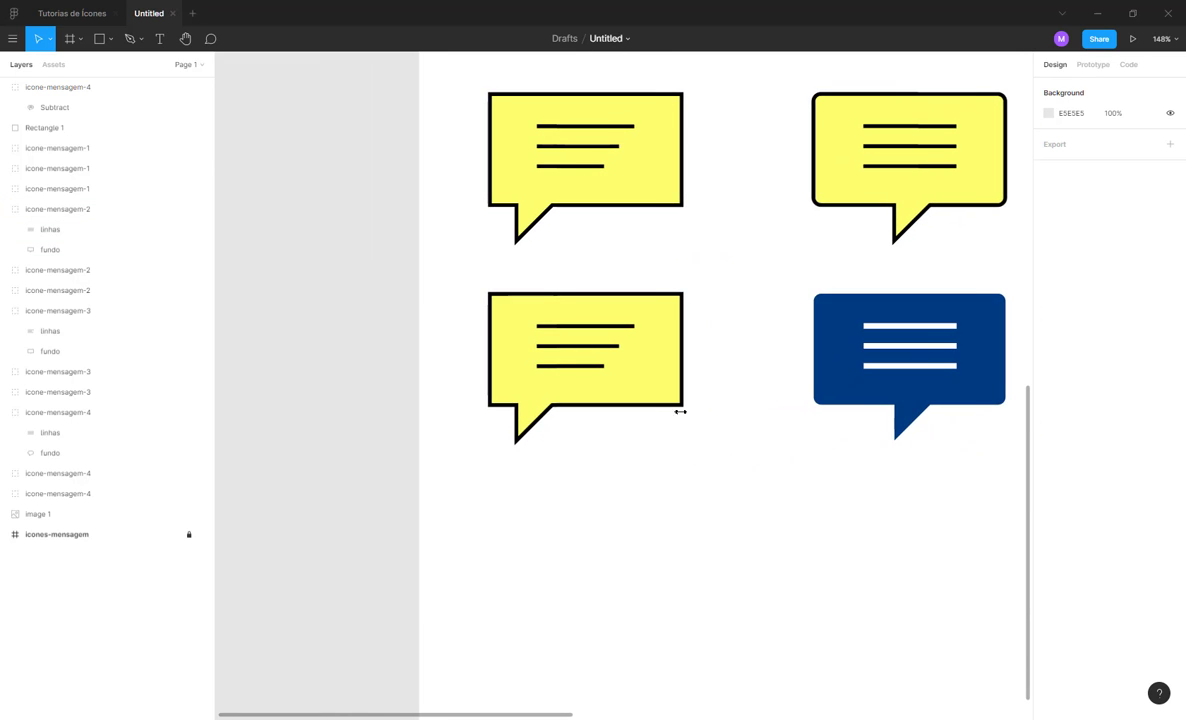
click(659, 390)
key(i)
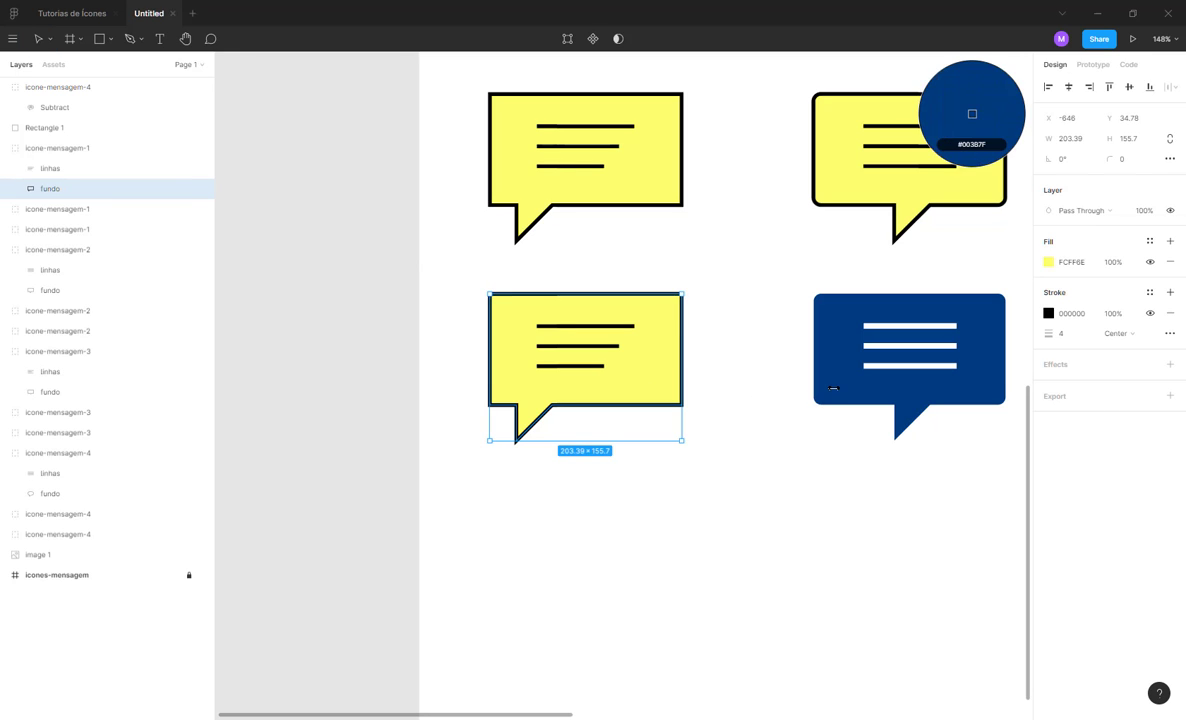
click(829, 389)
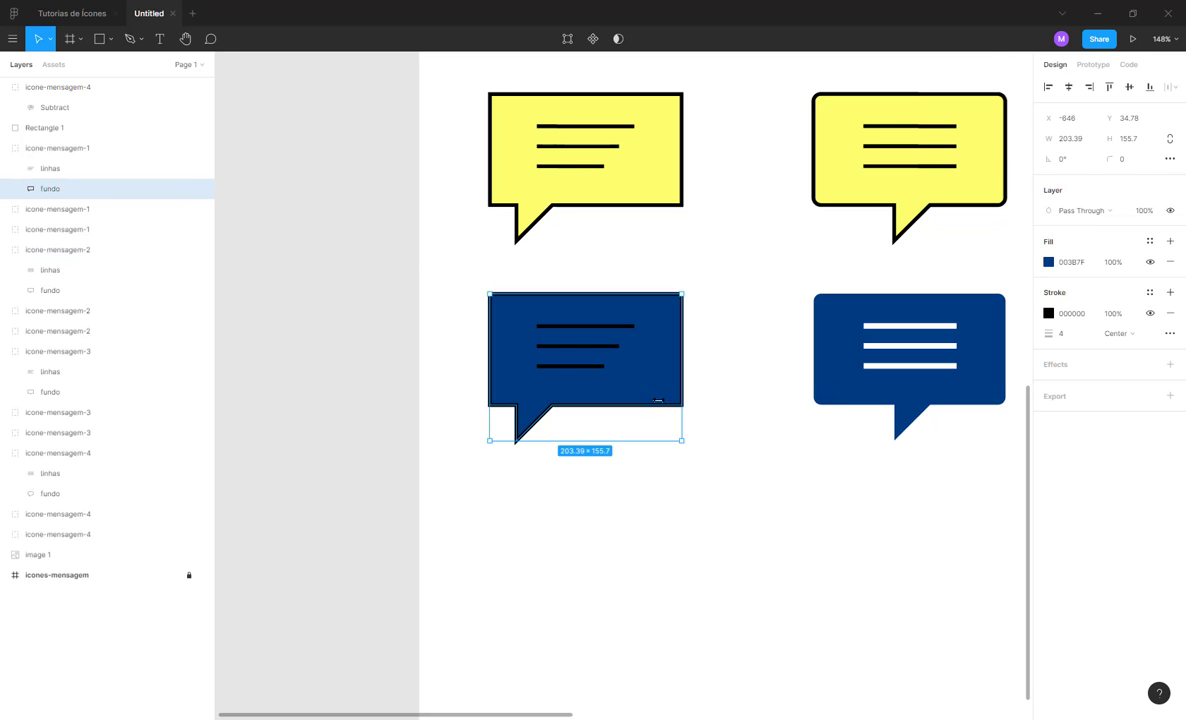
click(1171, 313)
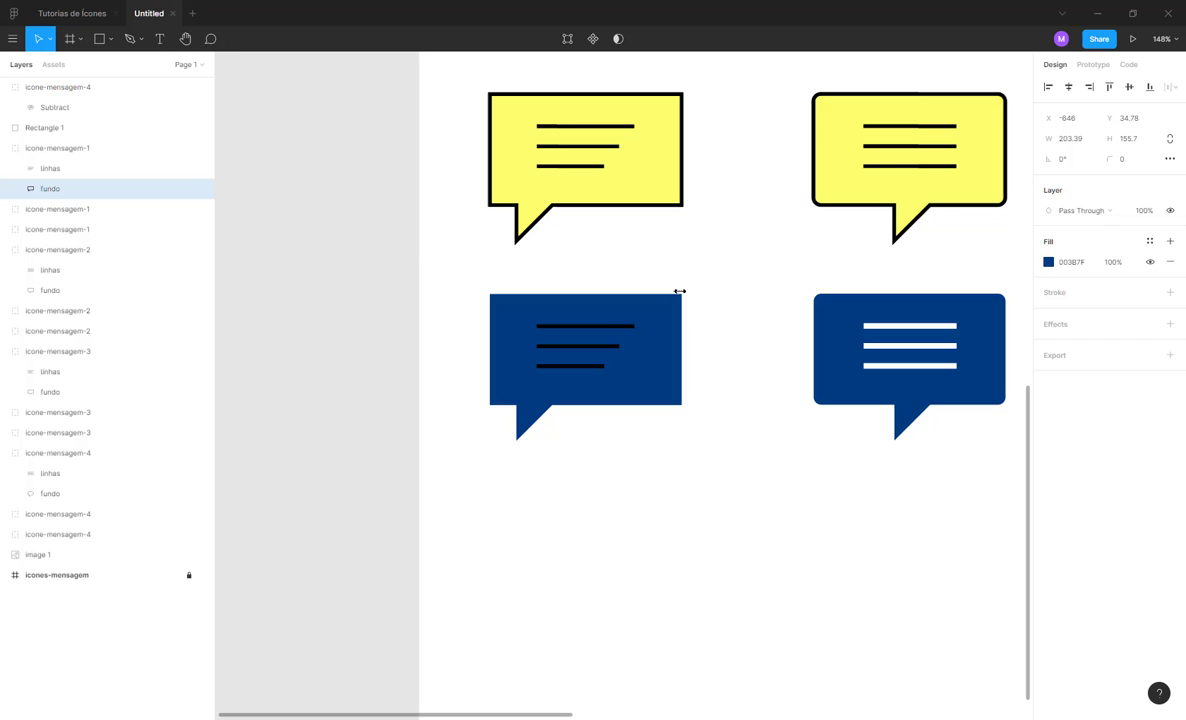
- Set the lines in the blue square-cornered bubble to stroke thickness 6 and colour them white
click(612, 348)
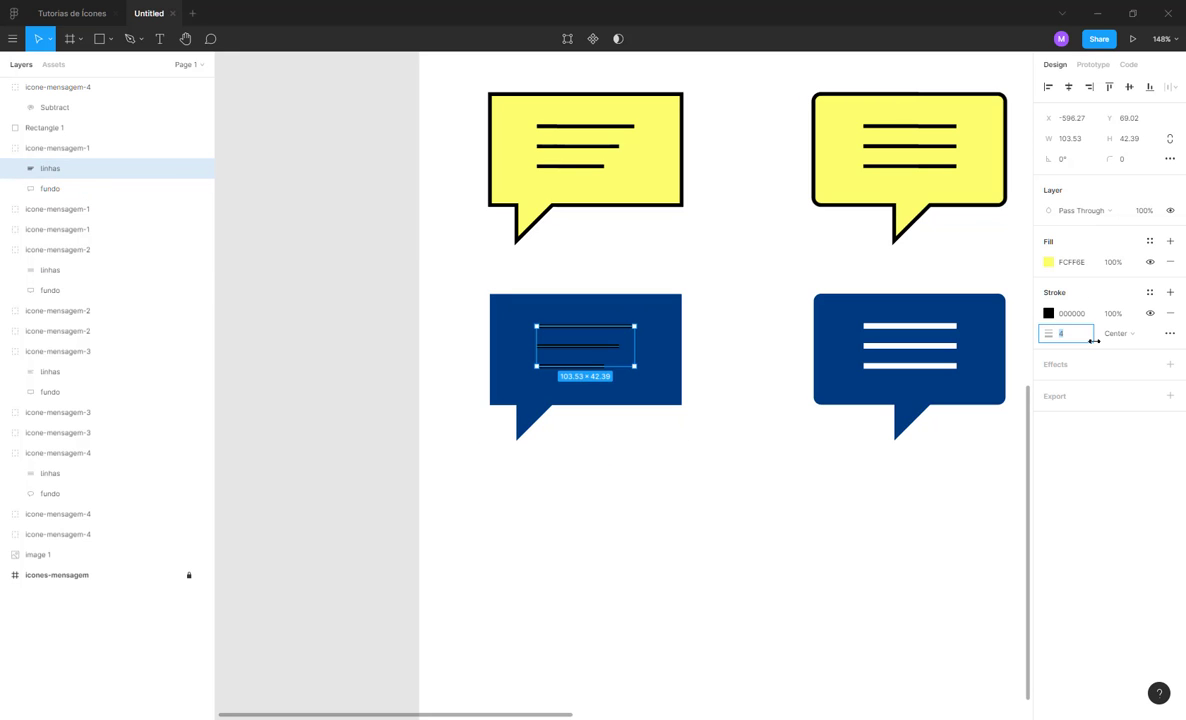
drag(1094, 341, 1093, 339)
click(693, 466)
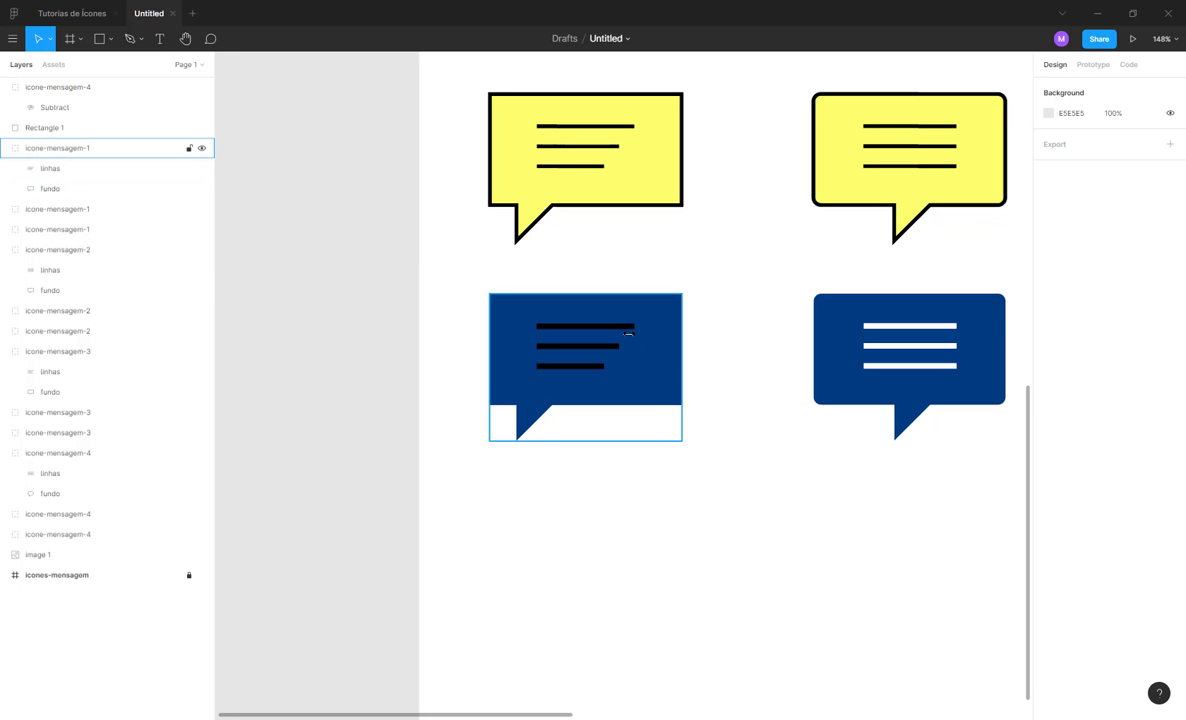
double_click(628, 333)
click(1048, 313)
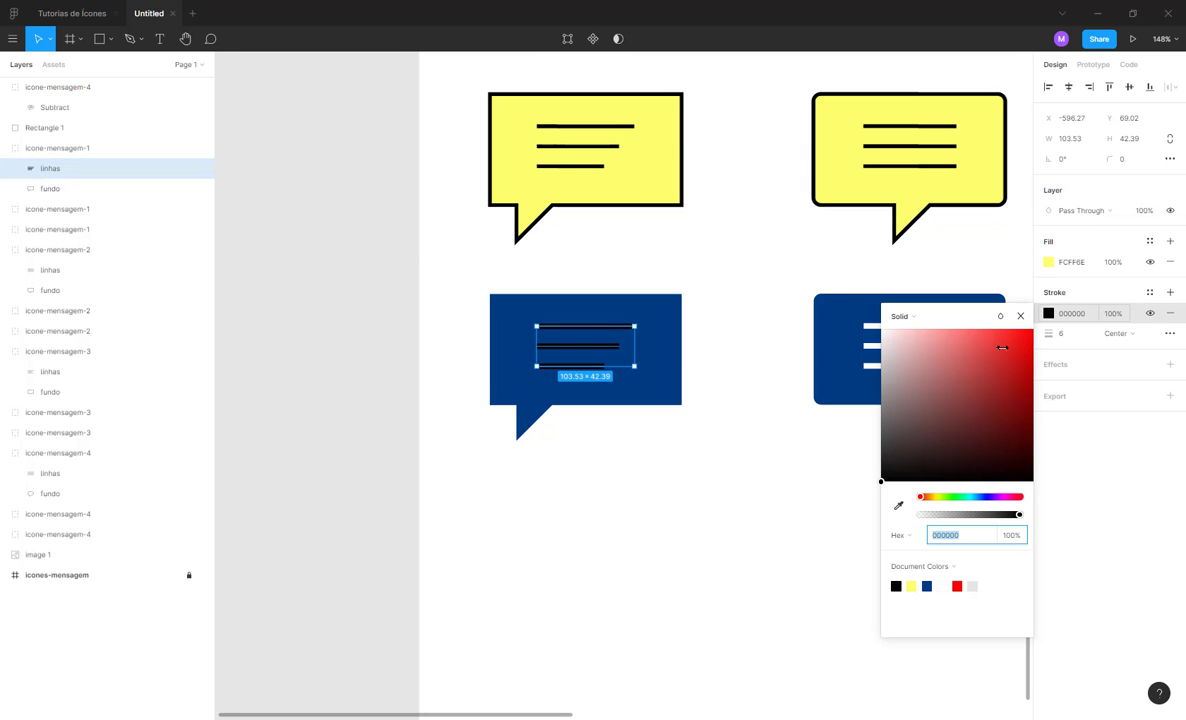
drag(1002, 347, 823, 291)
click(725, 492)
- Move the cut-out blue bubble and its red rectangle together farther right and up, away from the icon frame
scroll(718, 487, down, 2)
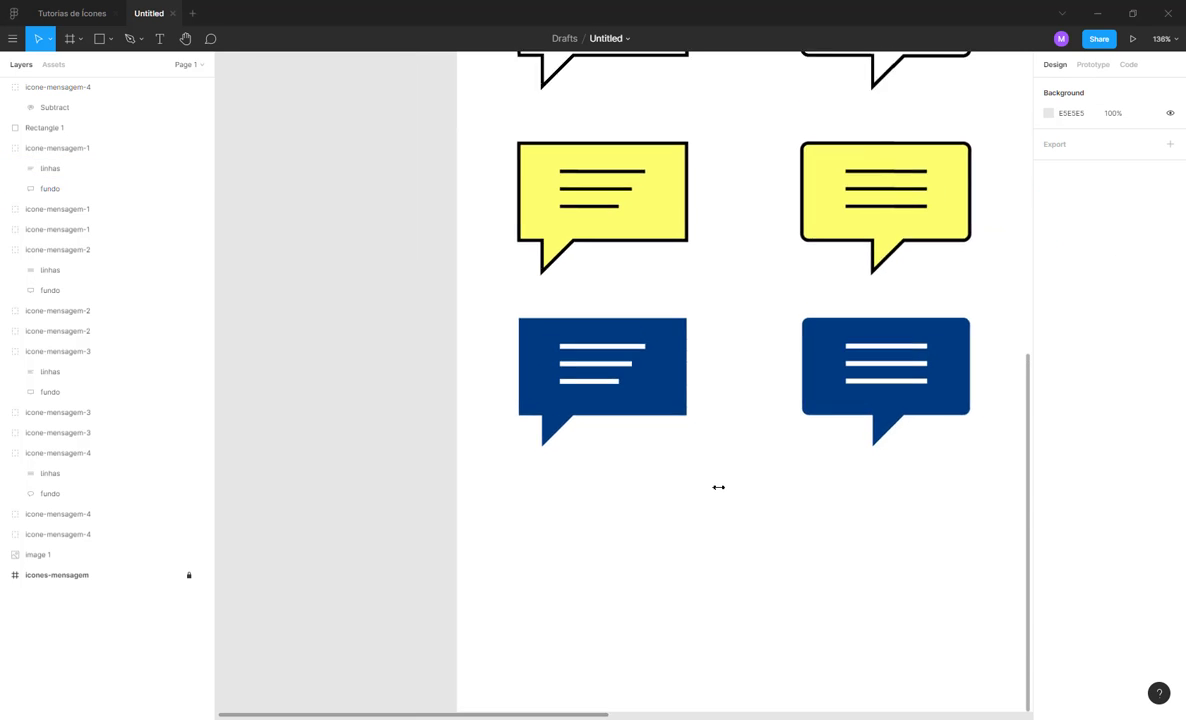
scroll(718, 487, down, 5)
scroll(770, 500, right, 3)
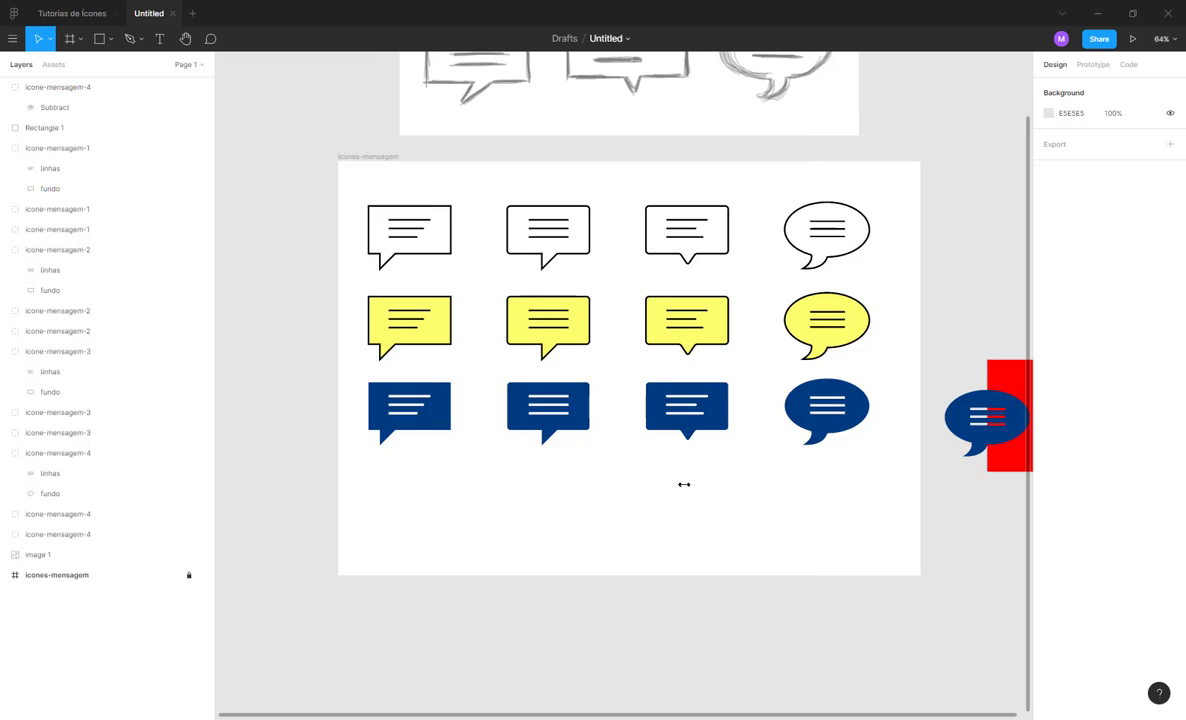
scroll(684, 484, right, 3)
drag(762, 312, 903, 521)
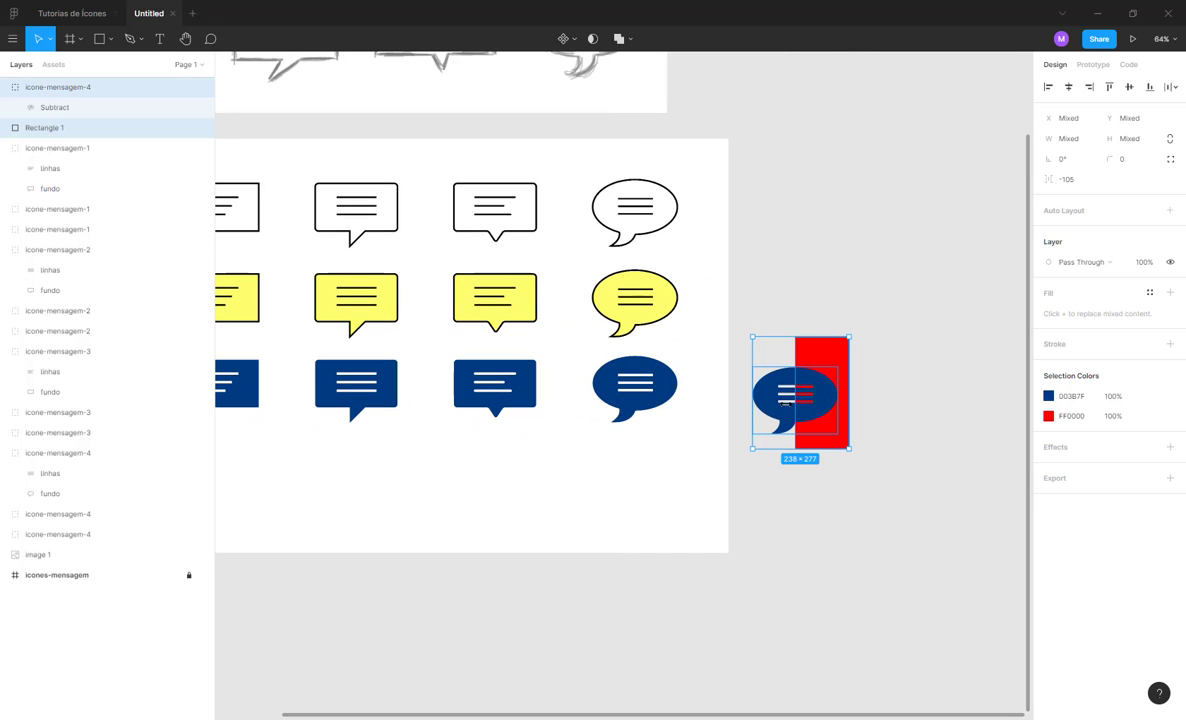
drag(785, 402, 875, 319)
scroll(889, 442, left, 3)
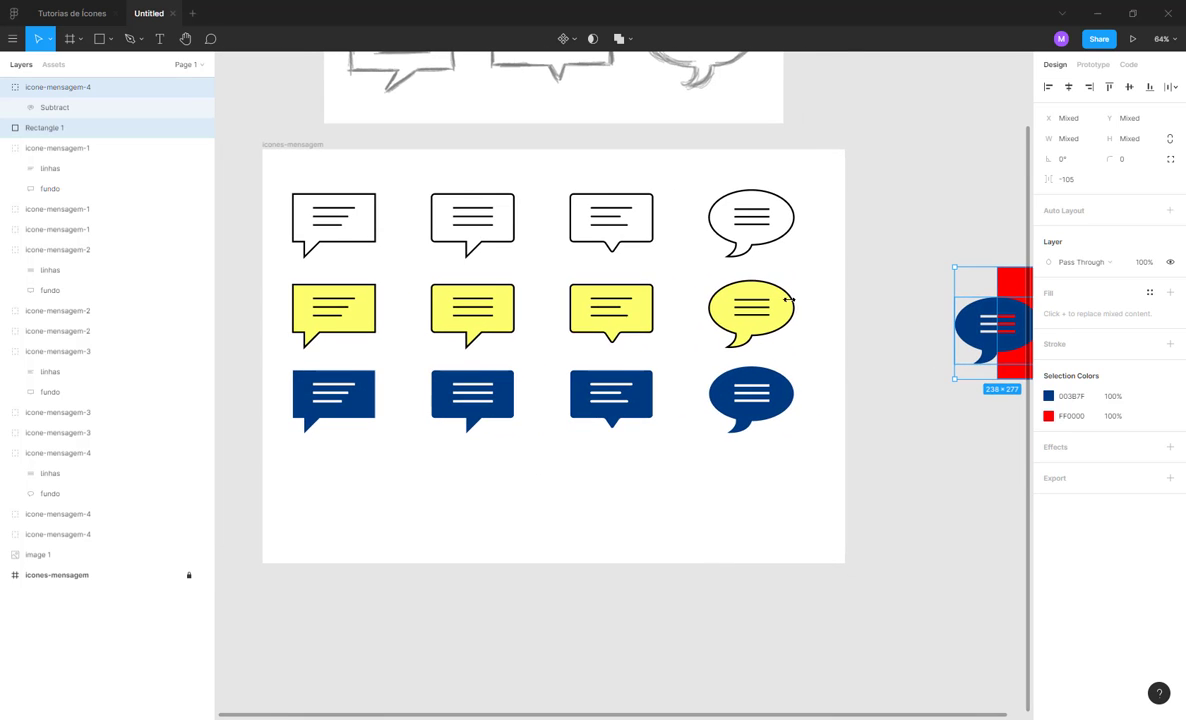
click(720, 511)
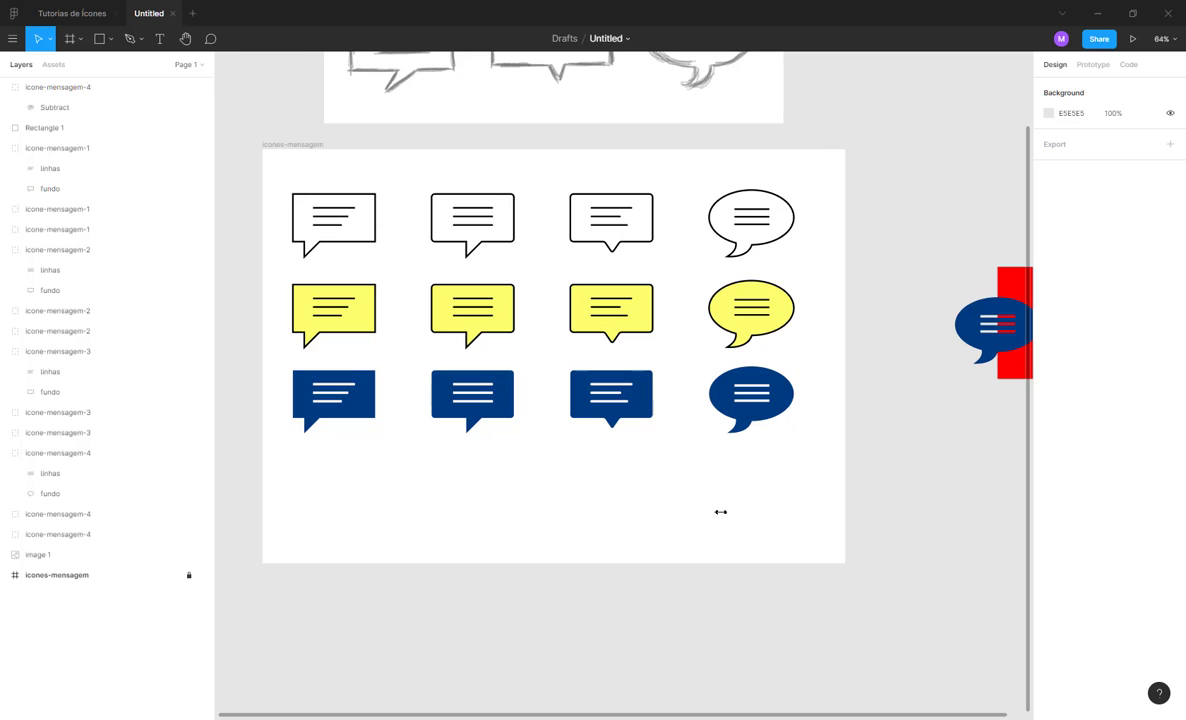
- Duplicate the row of four solid blue bubbles directly below itself inside the icon frame
scroll(577, 479, down, 3)
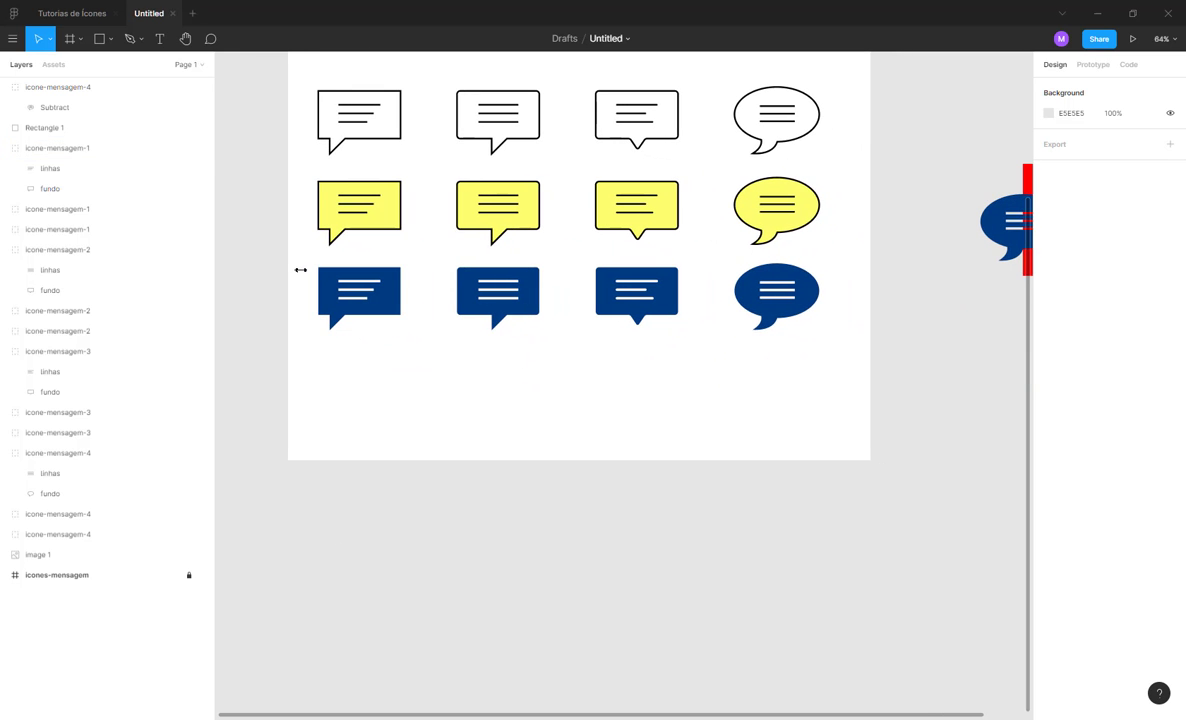
drag(282, 244, 790, 408)
click(643, 469)
- Draw a rectangle about 269 × 201 over the square-cornered bubble in the new bottom row
scroll(678, 418, up, 5)
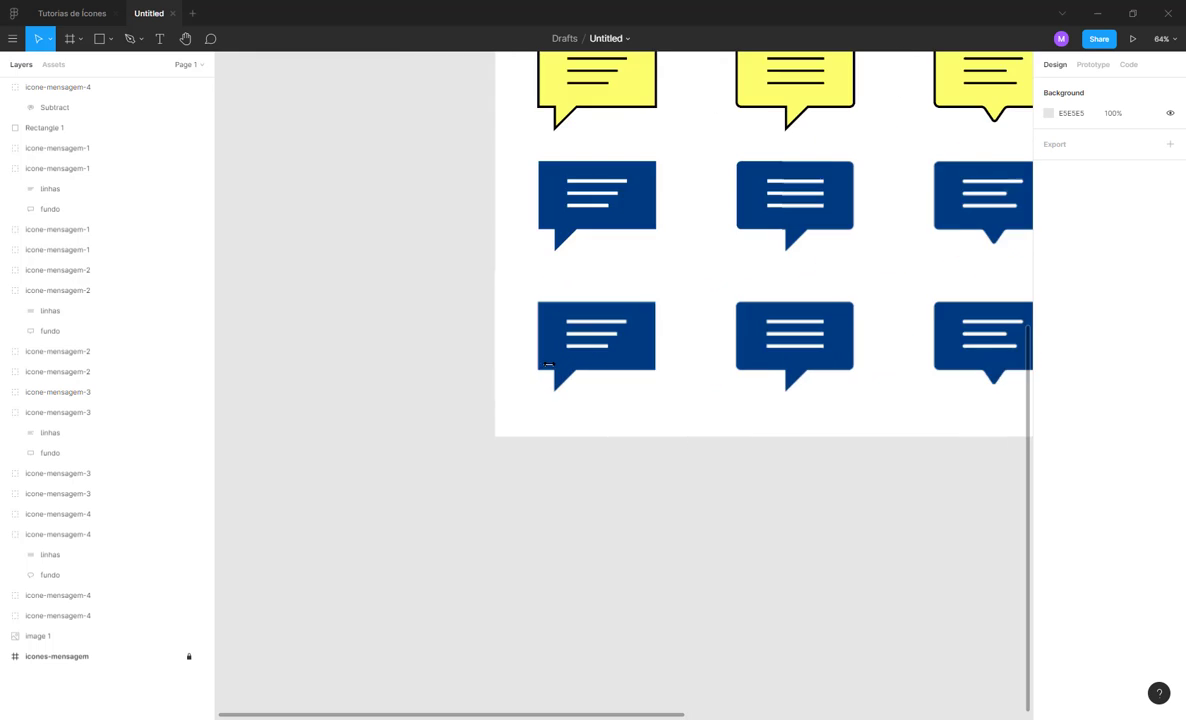
key(r)
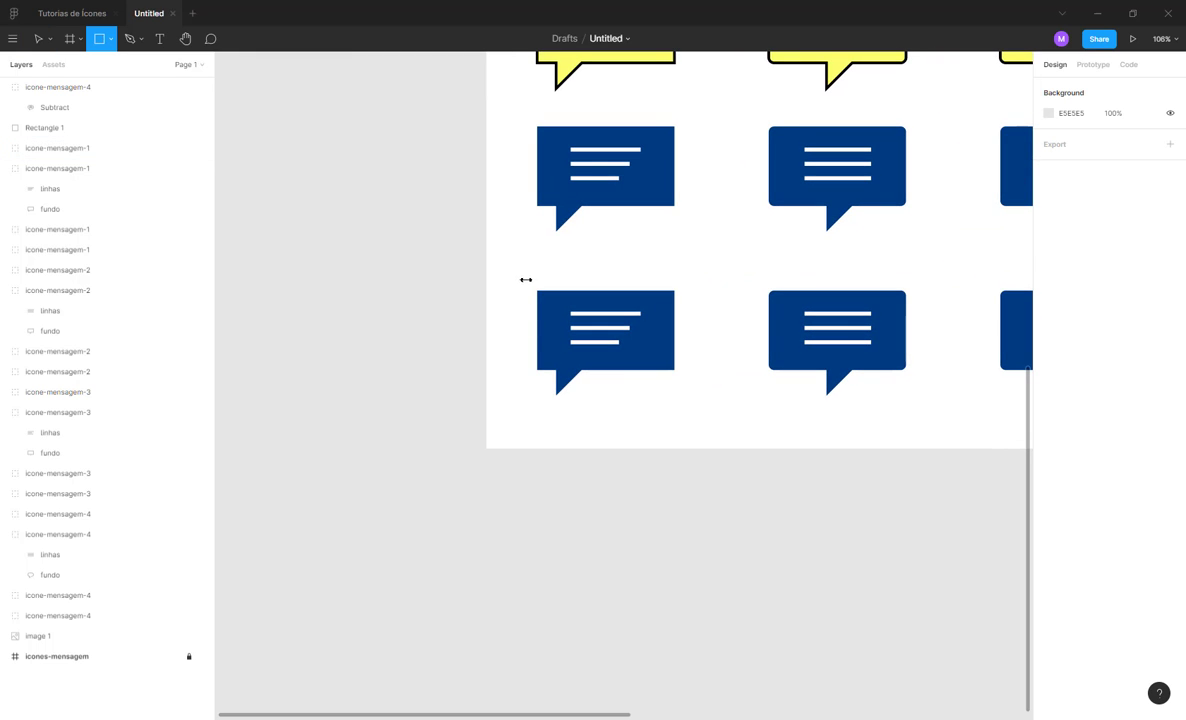
drag(519, 276, 701, 411)
- Send the grey rectangle backward in the layer order so that it sits directly behind the square-cornered bubble
key(ctrl+bracketleft)
key(ctrl+bracketleft)
key(ctrl+bracketleft)
key(ctrl+bracketleft)
key(ctrl+bracketleft)
key(ctrl+bracketleft)
key(ctrl+bracketleft)
key(ctrl+bracketleft)
key(ctrl+bracketleft)
key(ctrl+bracketleft)
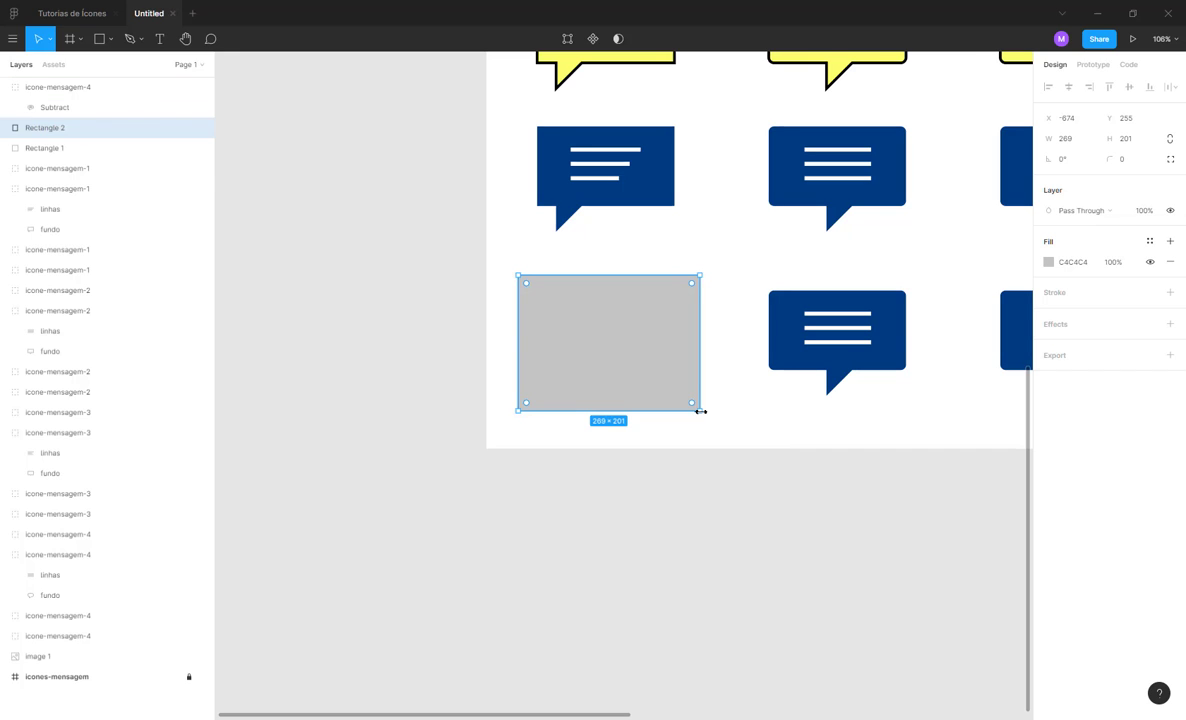
key(ctrl+bracketright)
key(ctrl+bracketright)
key(ctrl+bracketright)
key(ctrl+bracketright)
key(ctrl+bracketright)
key(ctrl+bracketright)
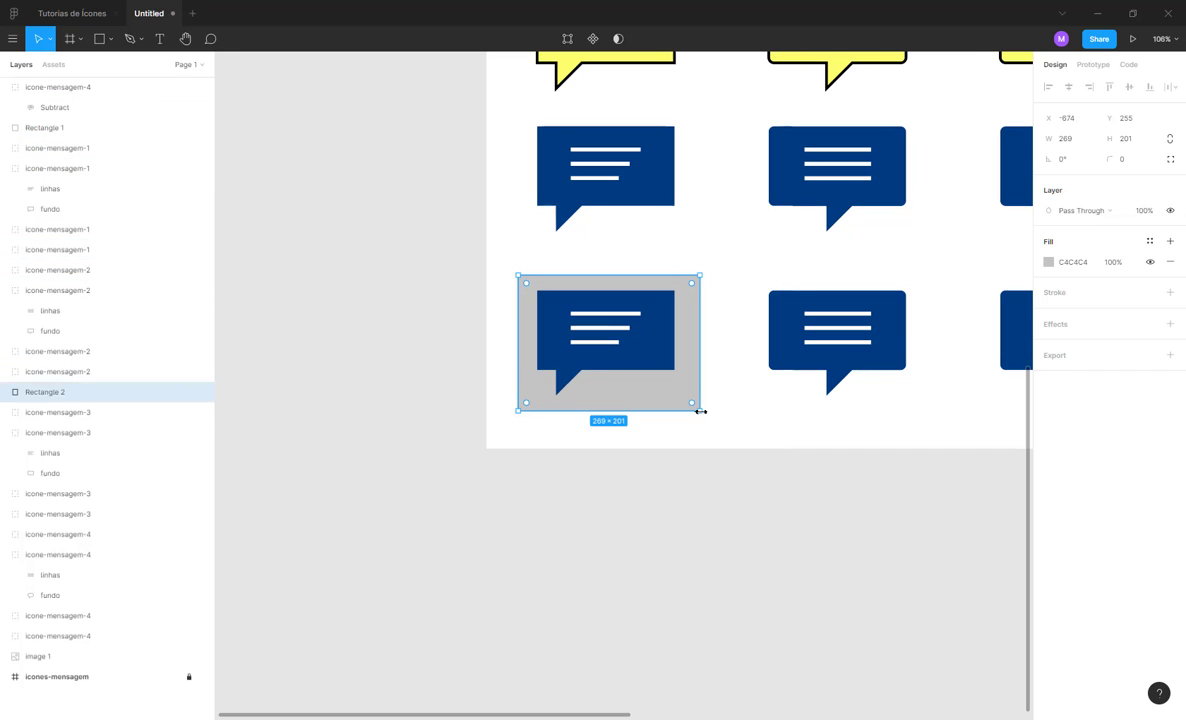
key(ctrl+bracketright)
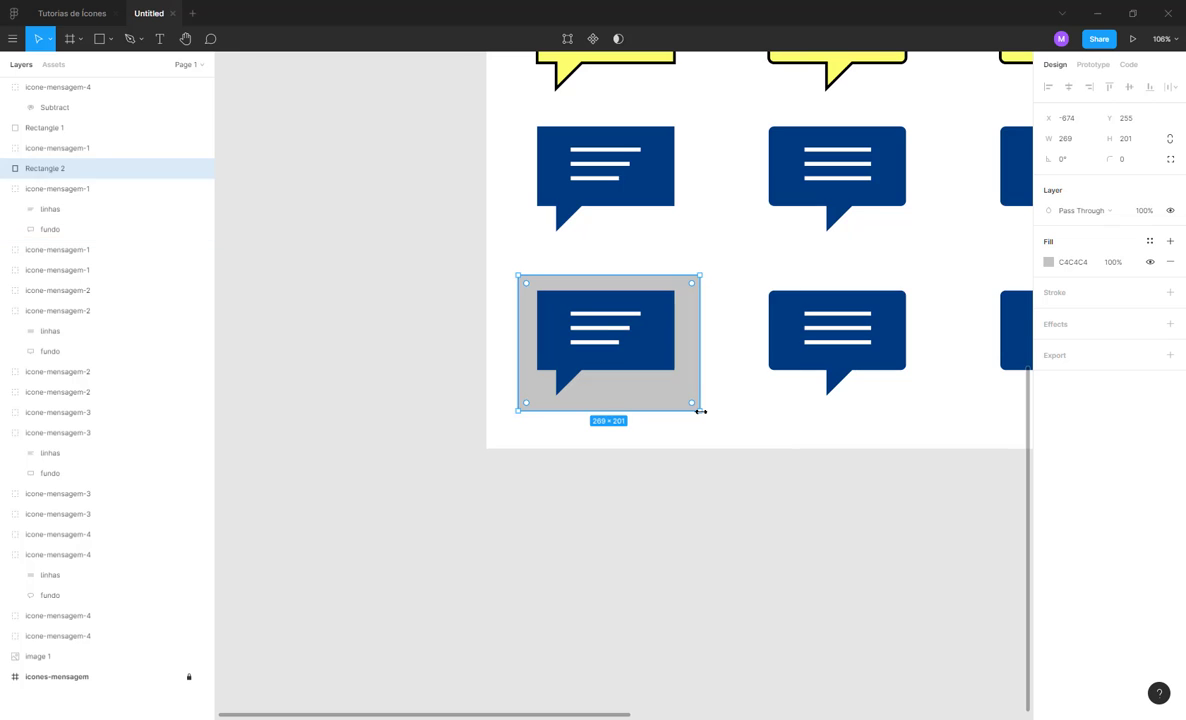
key(ctrl+bracketright)
key(ctrl+bracketleft)
click(776, 450)
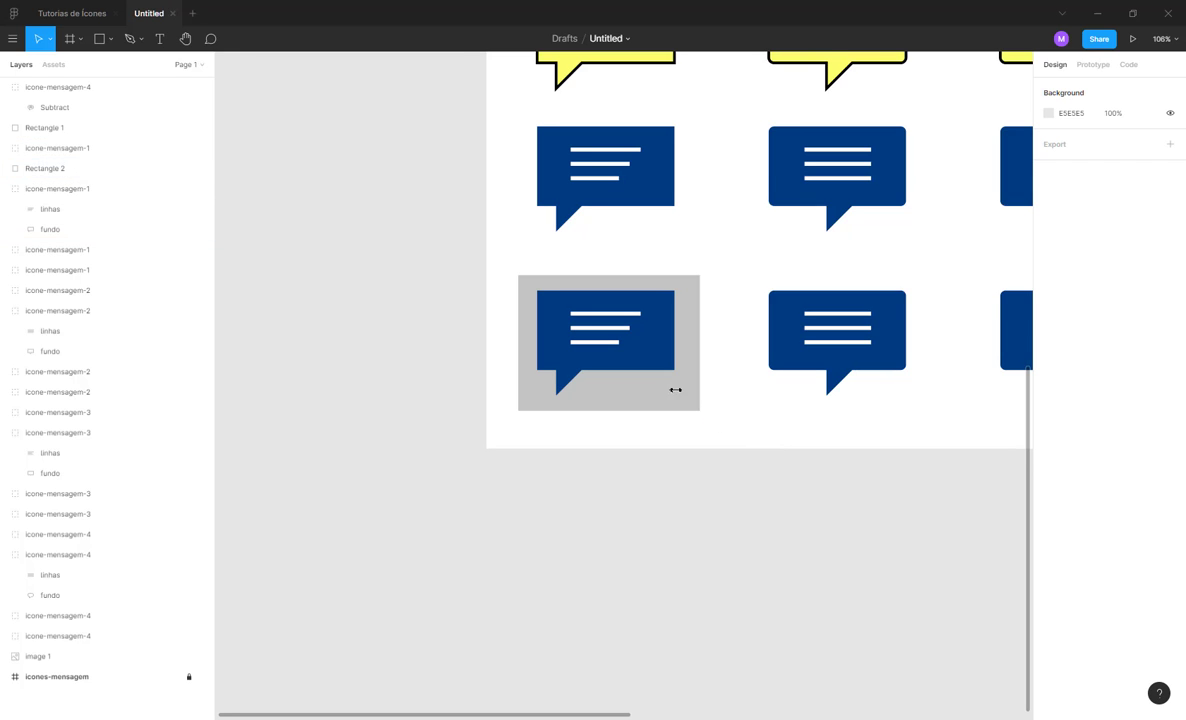
- Set the corner radius of the grey rectangle behind the bubble to 8
scroll(675, 389, up, 5)
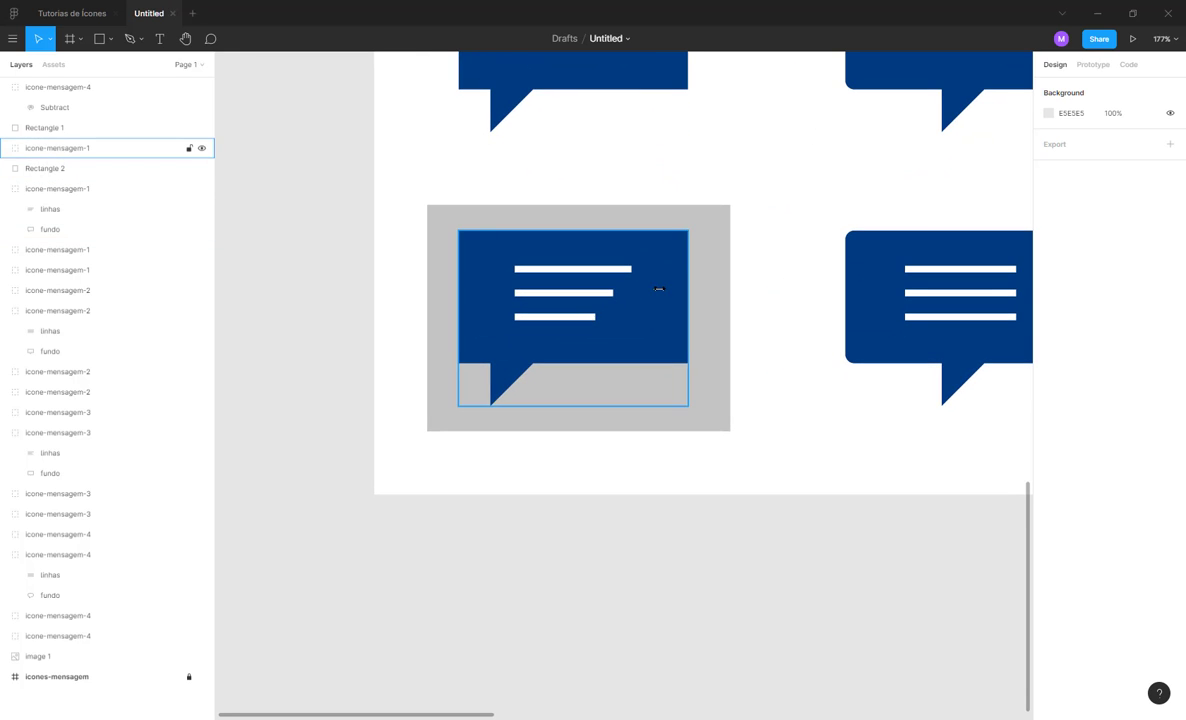
scroll(655, 280, up, 6)
click(739, 203)
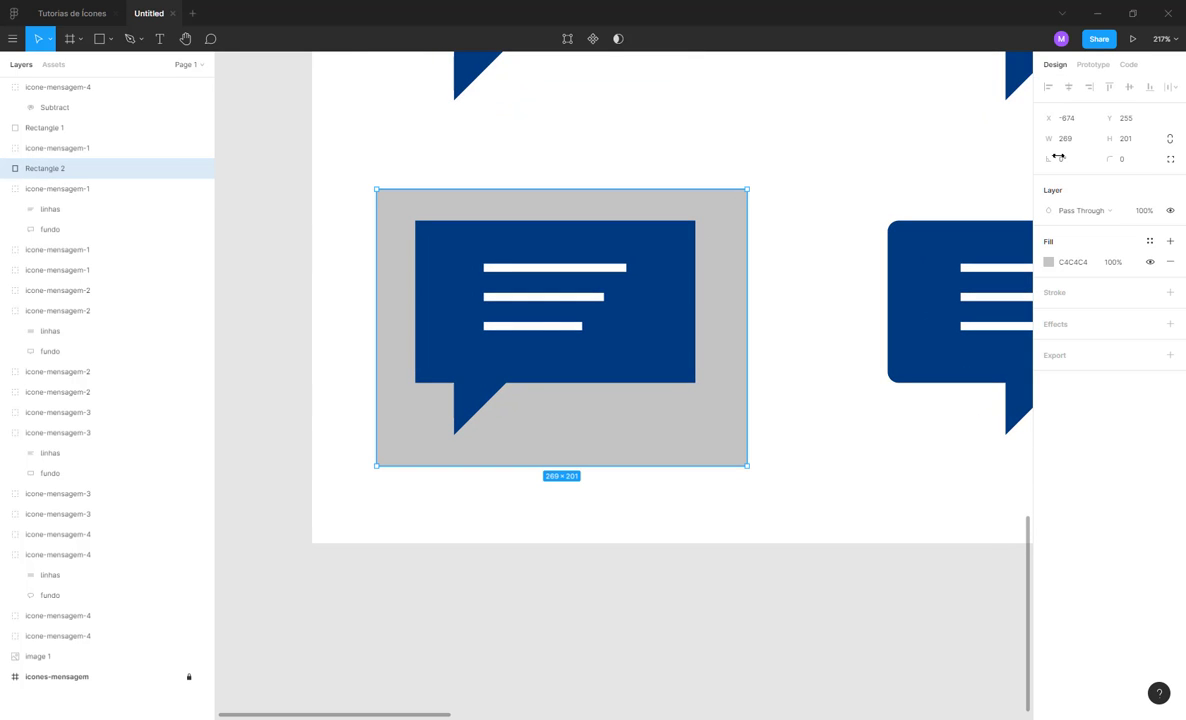
click(1118, 157)
text(8)
key(Return)
click(667, 266)
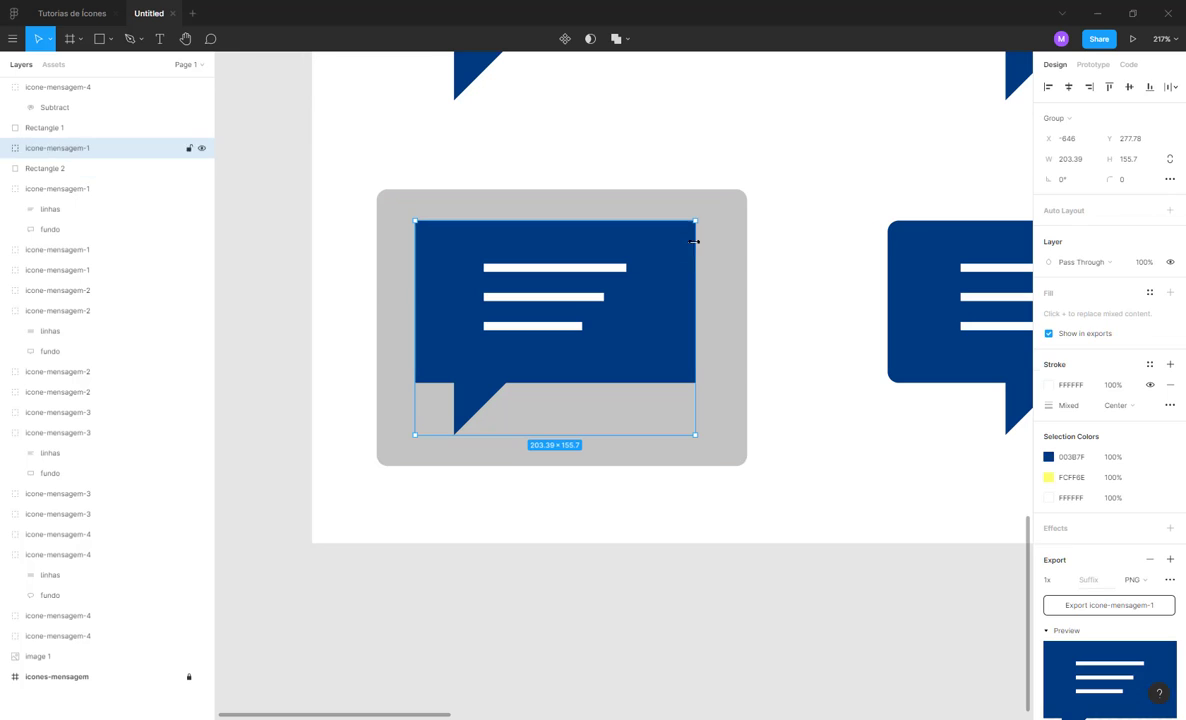
key(Escape)
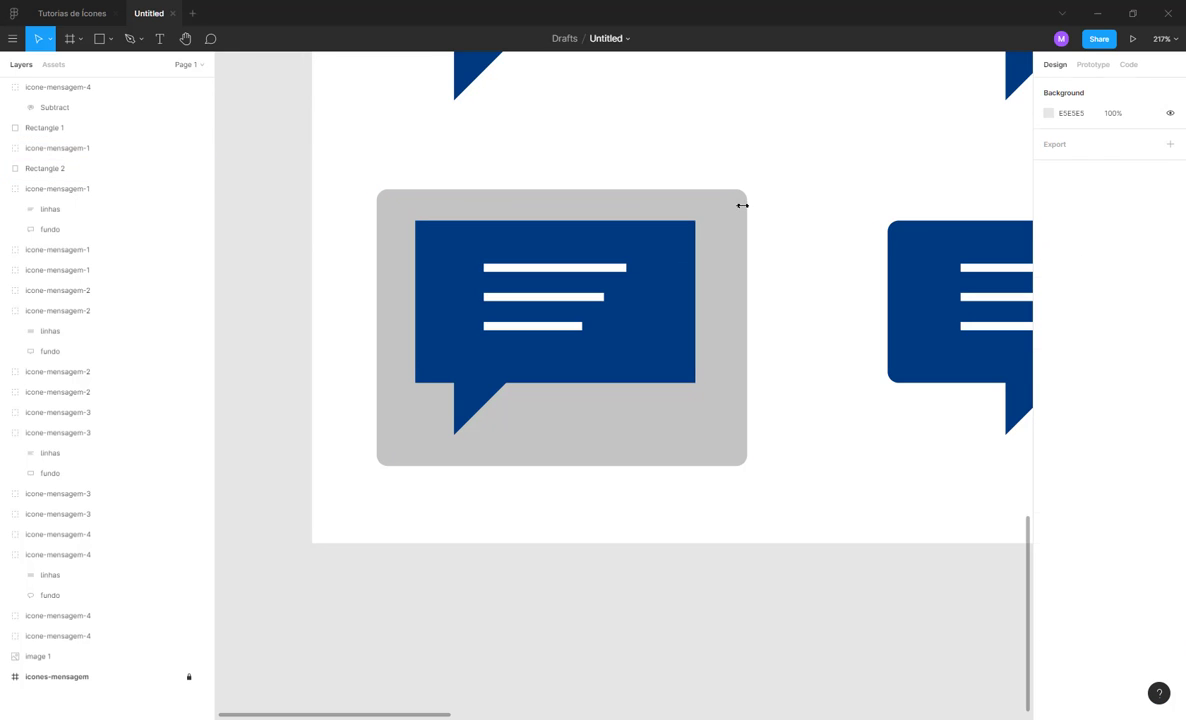
- Enlarge the grey rectangle evenly around its centre to about 299 × 223
click(741, 195)
drag(745, 189, 766, 173)
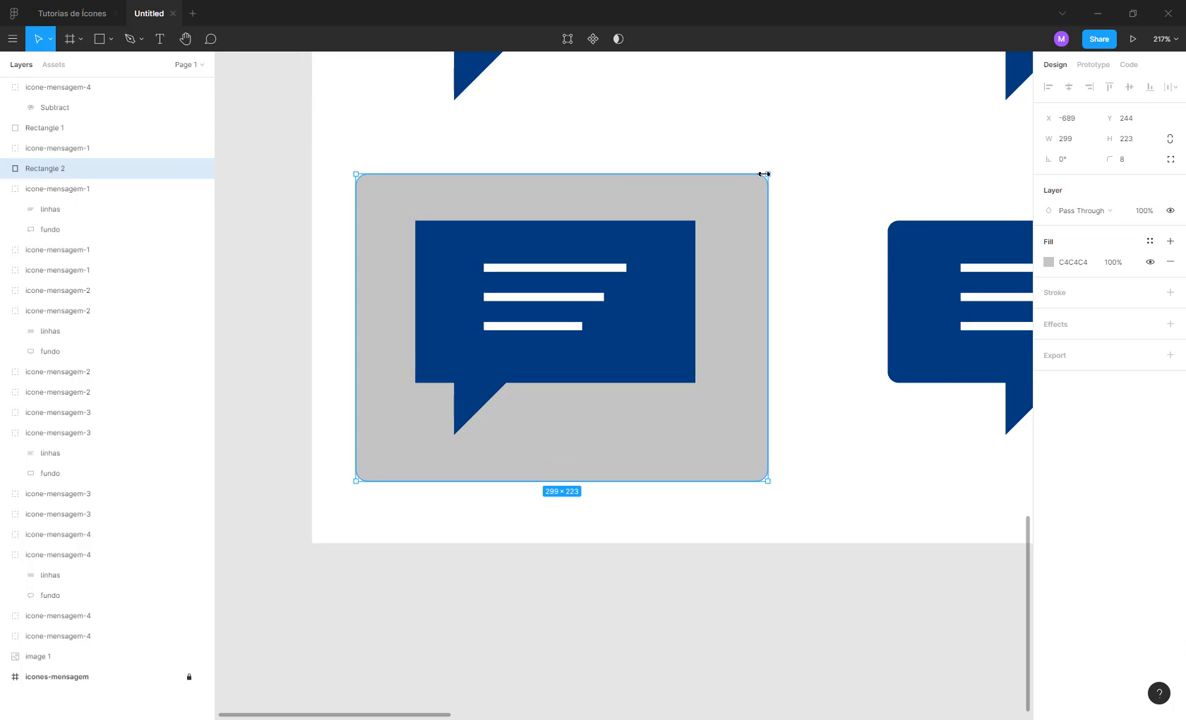
key(Escape)
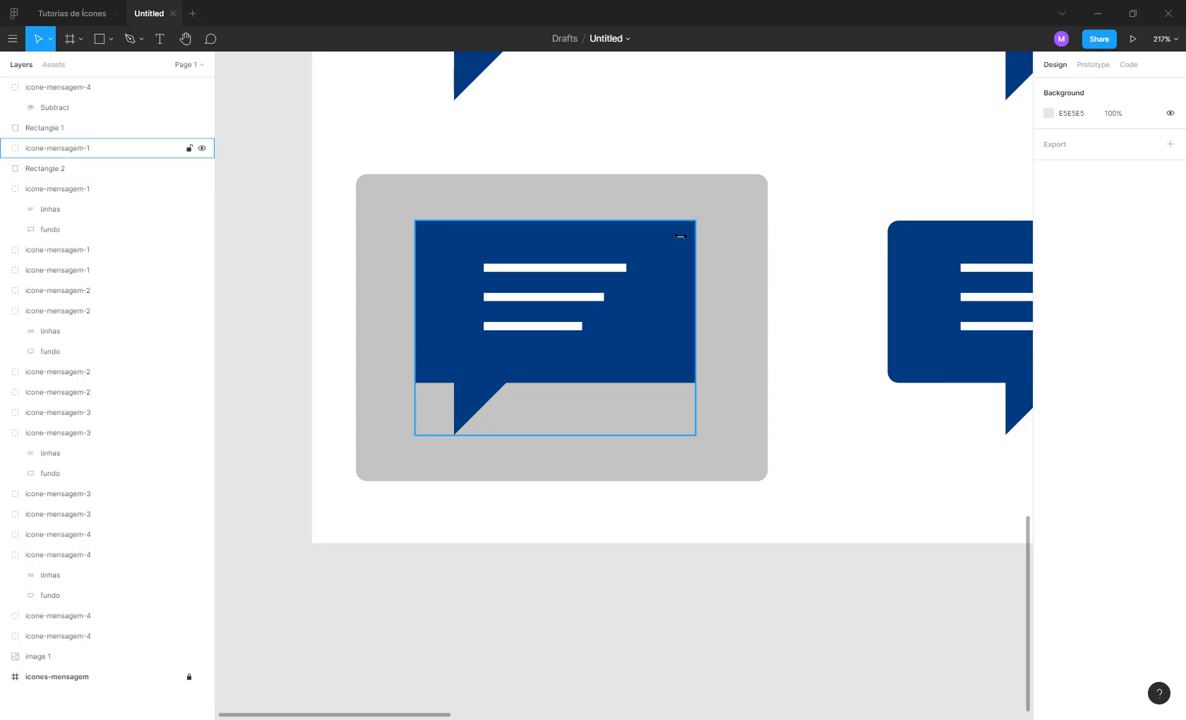
- Draw a closed Pen shape for a diagonal long shadow, from the bubble's upper-right corner along the rectangle's edges to the tail tip and back across the bubble
ctrl+scroll(680, 236, up, 3)
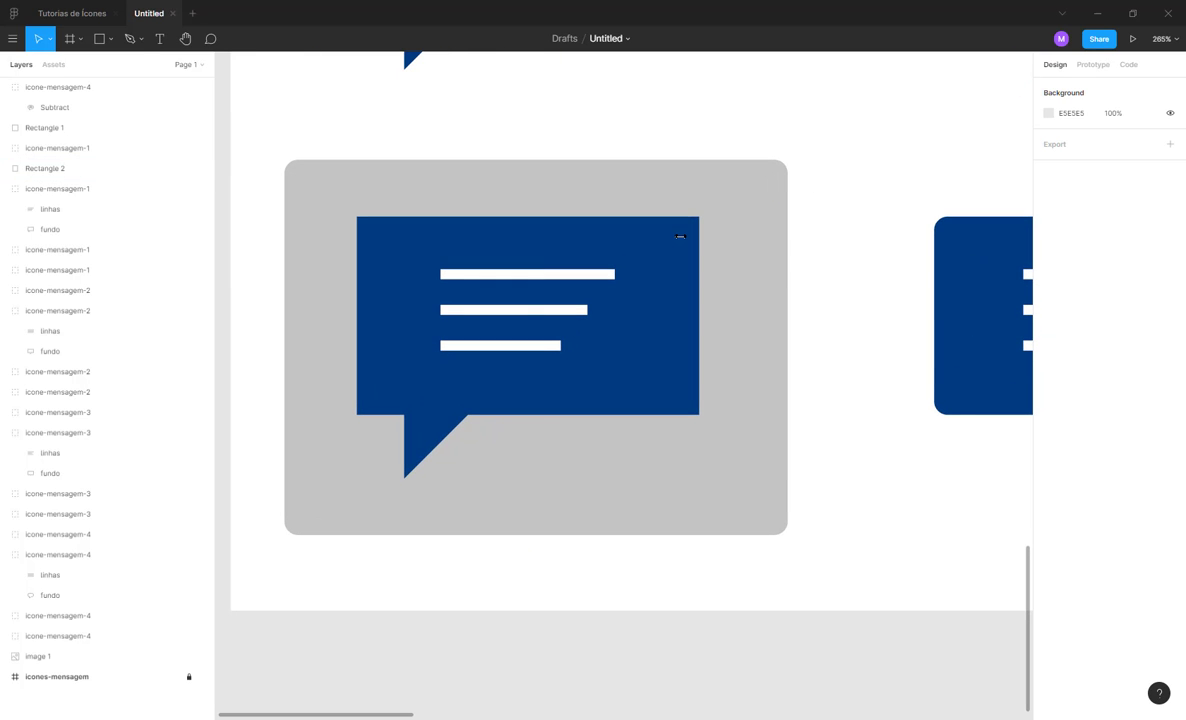
key(p)
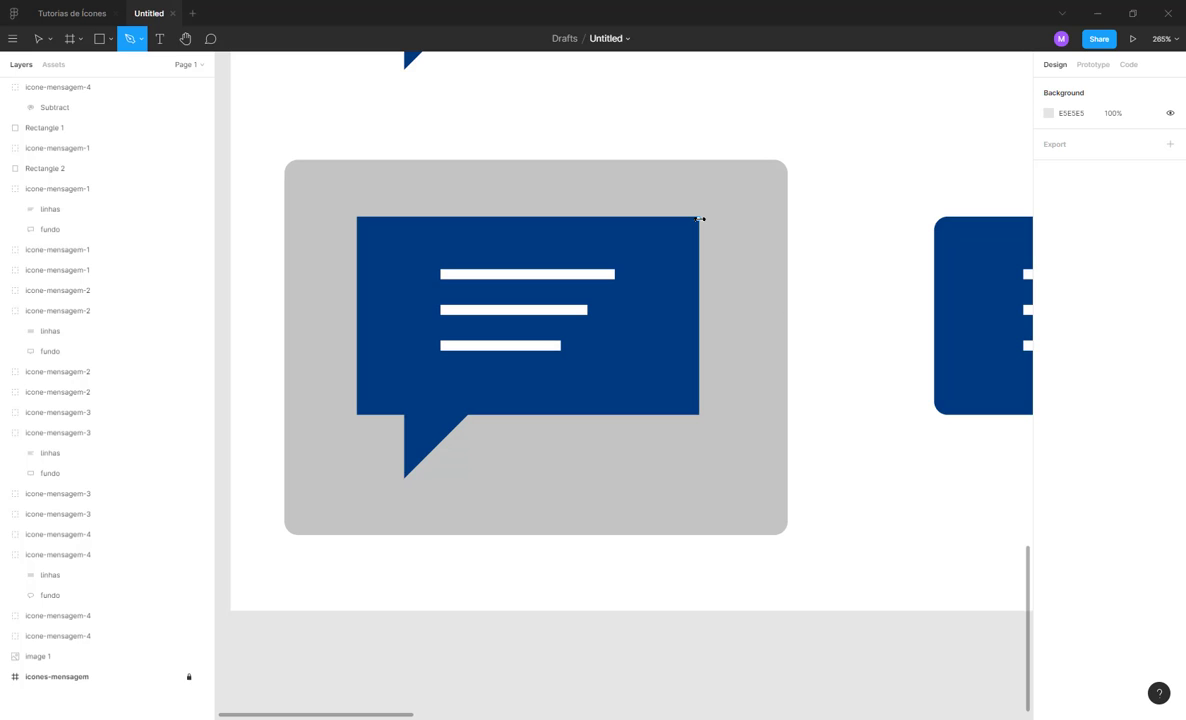
click(699, 218)
click(787, 307)
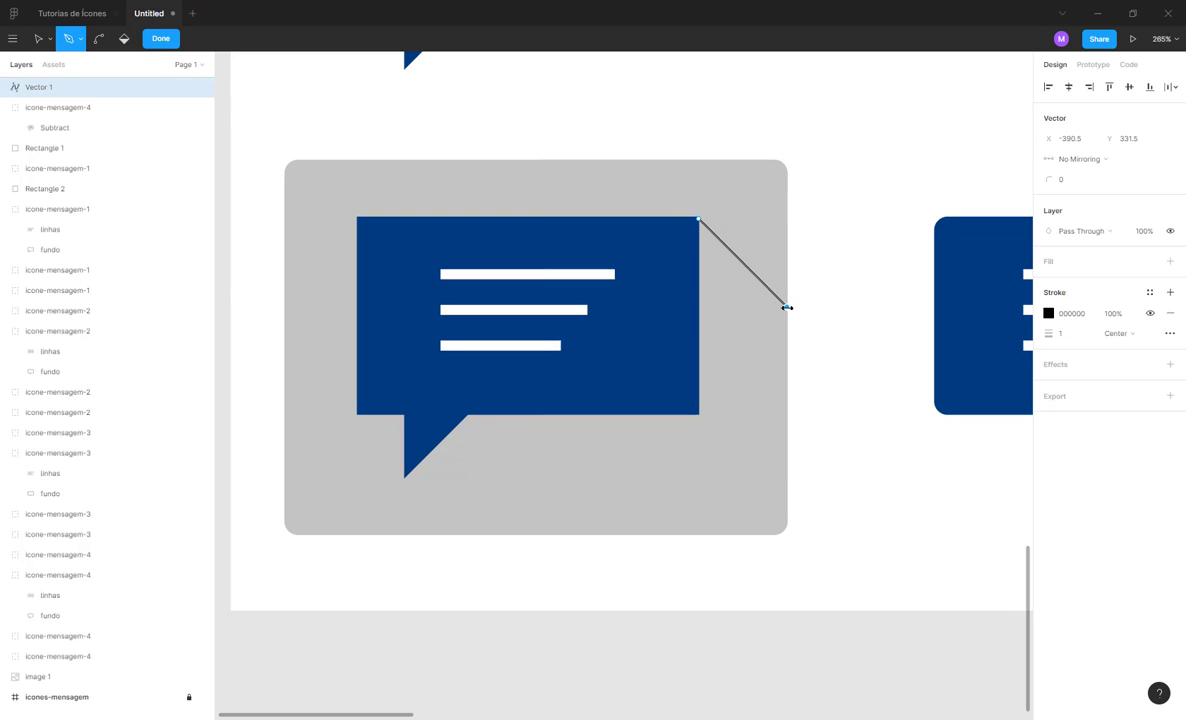
click(786, 533)
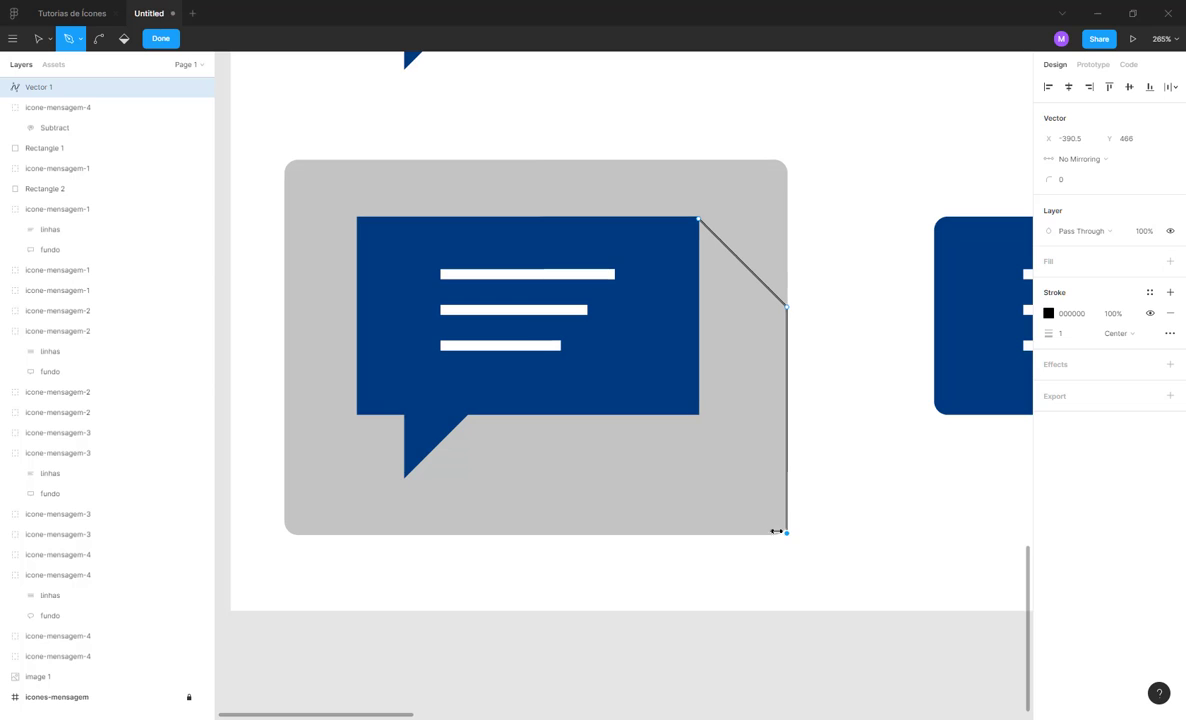
click(449, 533)
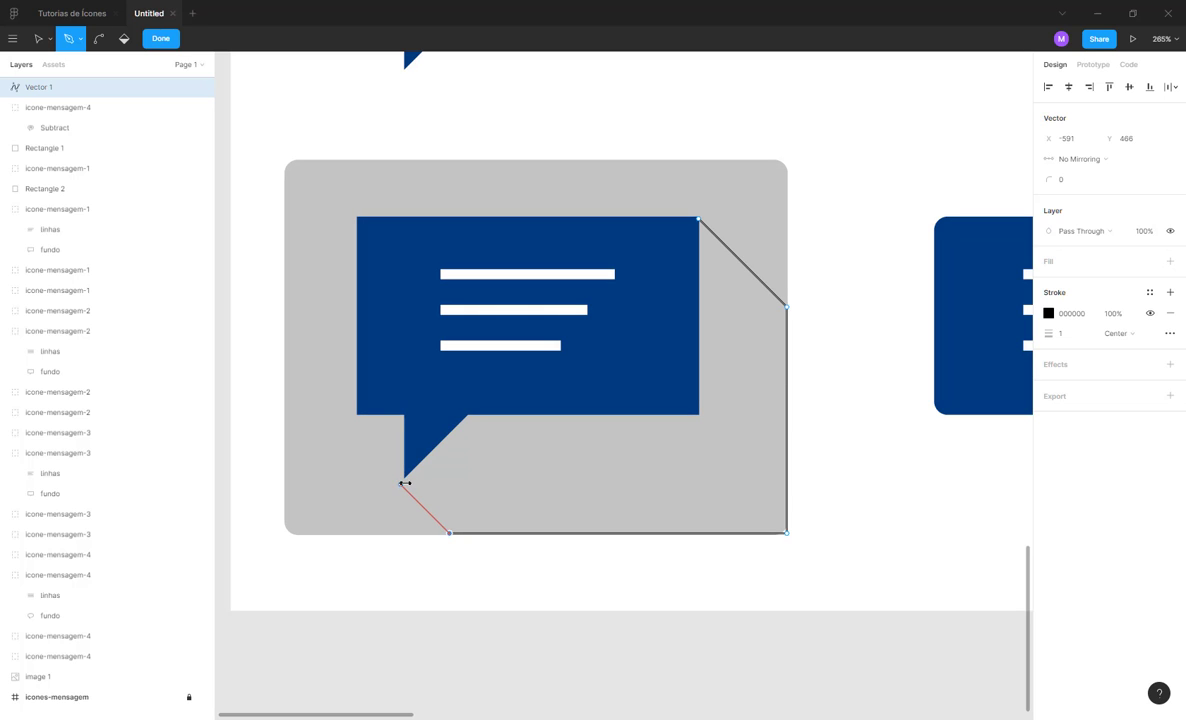
click(404, 486)
click(415, 442)
click(610, 342)
click(662, 260)
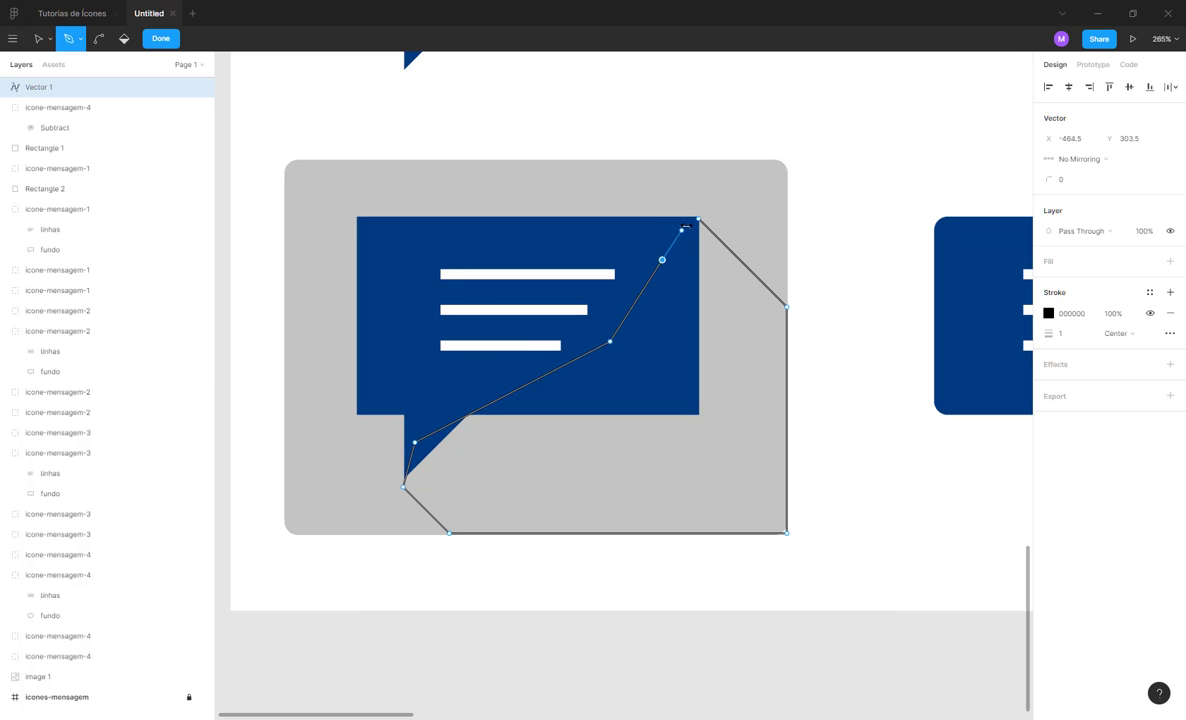
click(699, 218)
key(Escape)
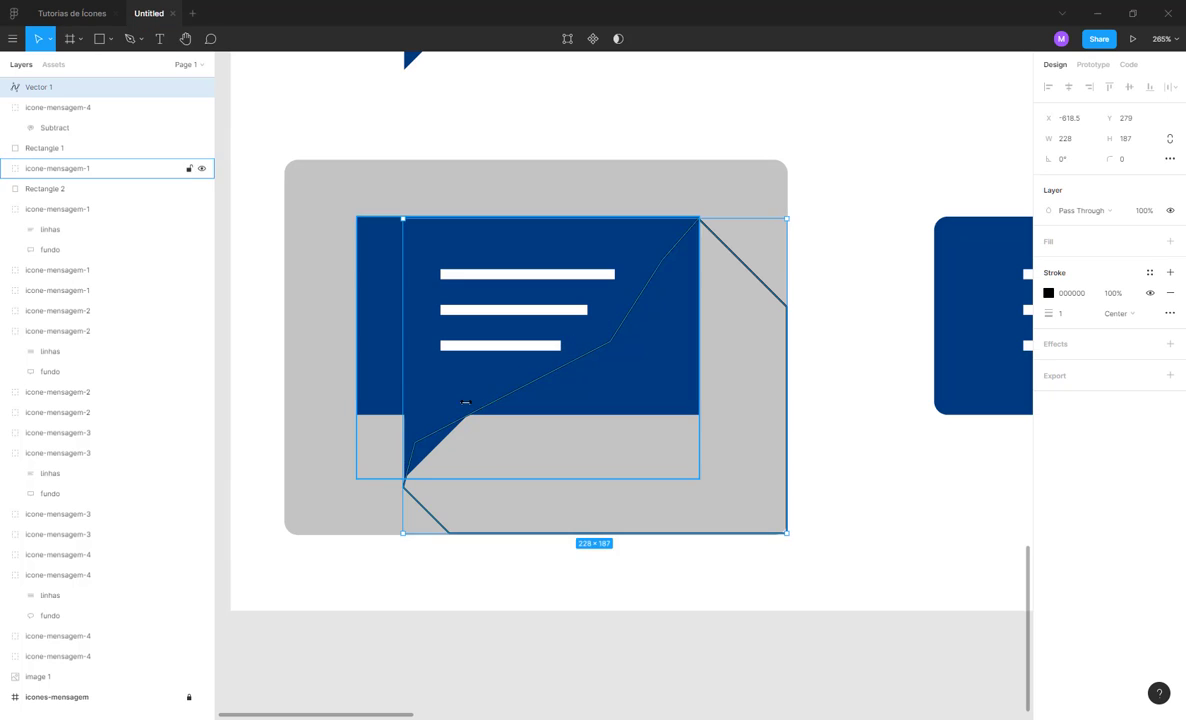
- Nudge the two points of the shadow outline's slanted lower-left edge slightly to the right
scroll(463, 431, down, 2)
scroll(463, 431, up, 3)
click(440, 561)
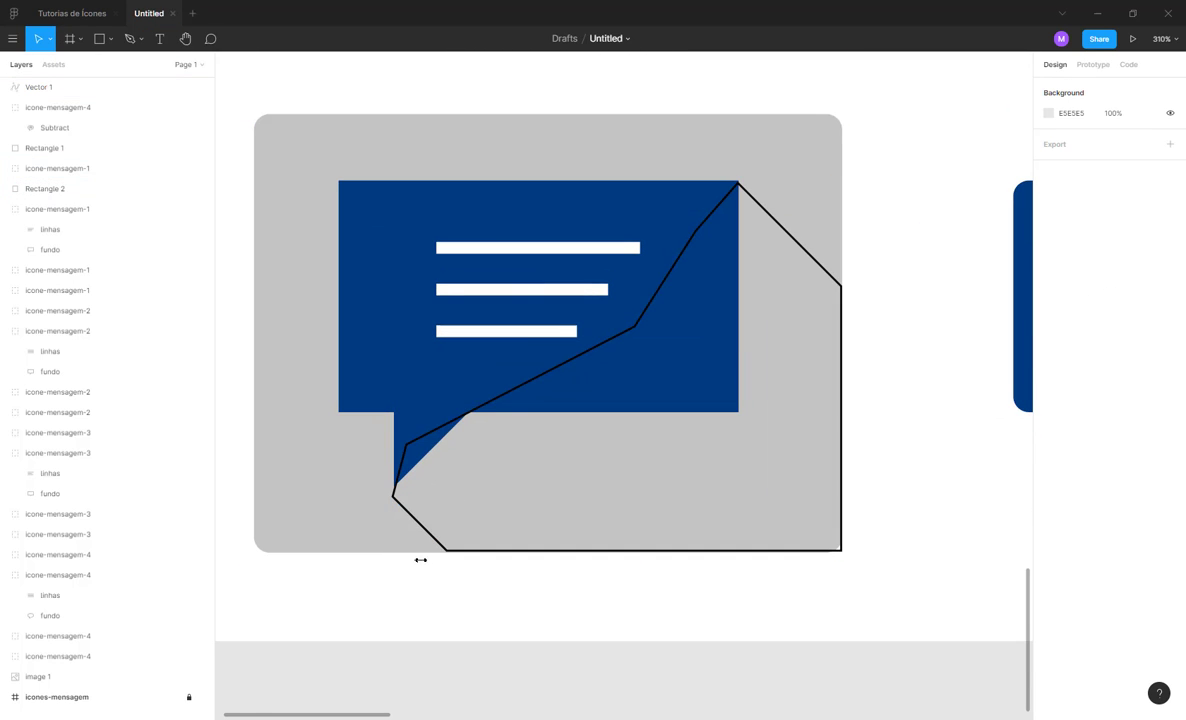
double_click(432, 536)
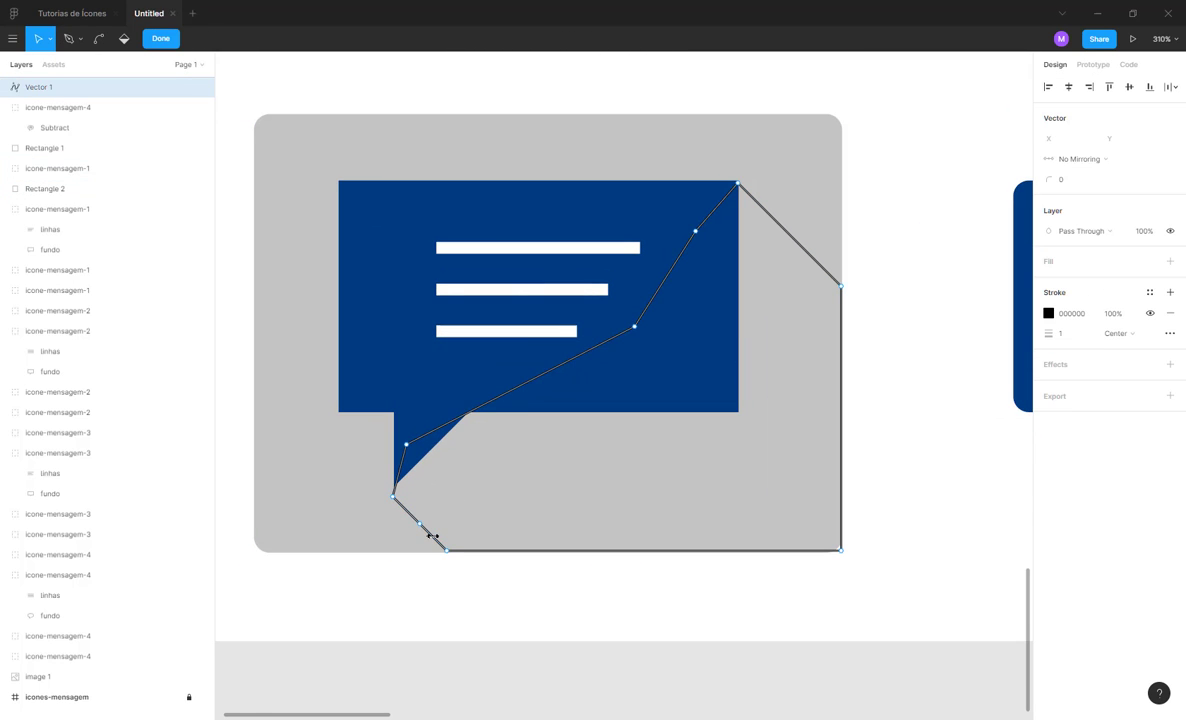
drag(474, 585, 355, 484)
scroll(355, 484, up, 5)
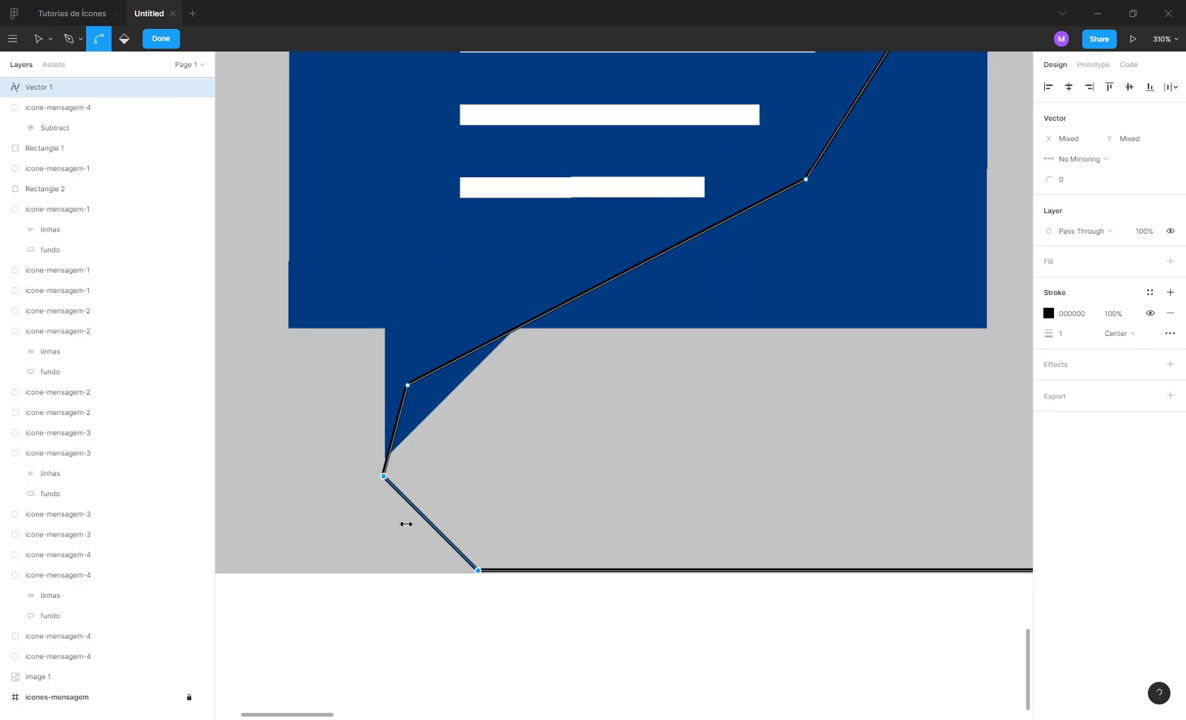
key(Right)
key(Right)
key(Right)
key(Right)
key(Right)
key(Right)
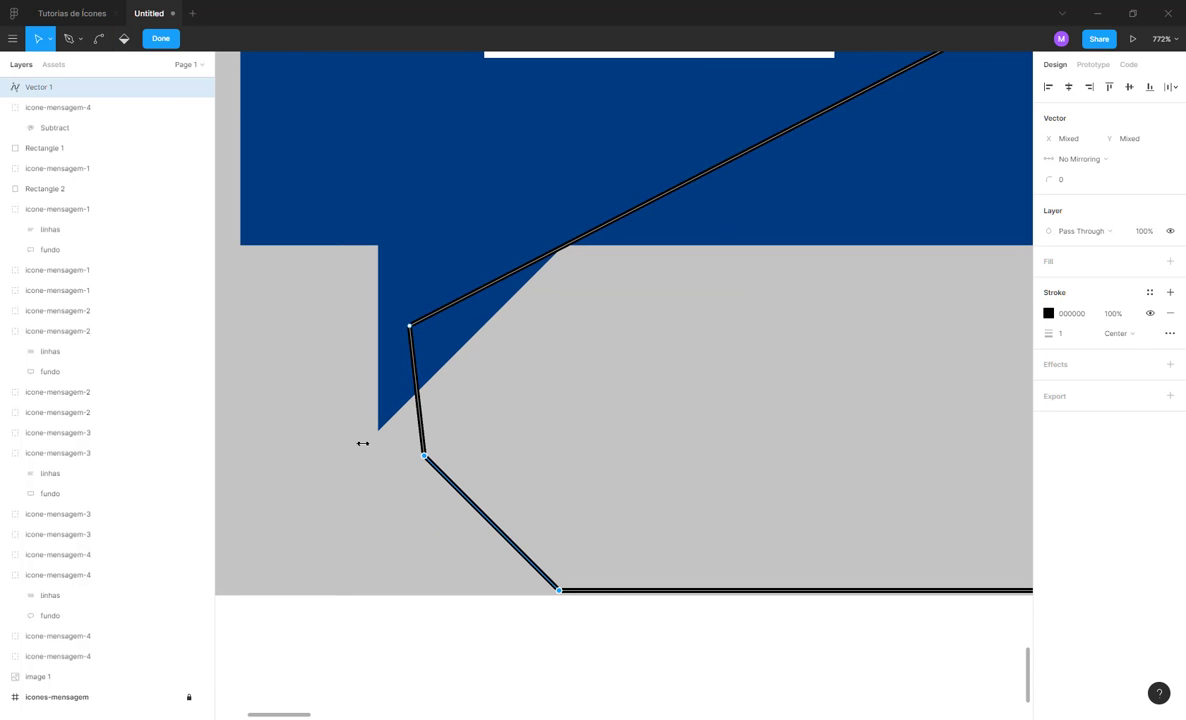
key(Left)
key(Left)
key(Left)
key(Left)
key(Left)
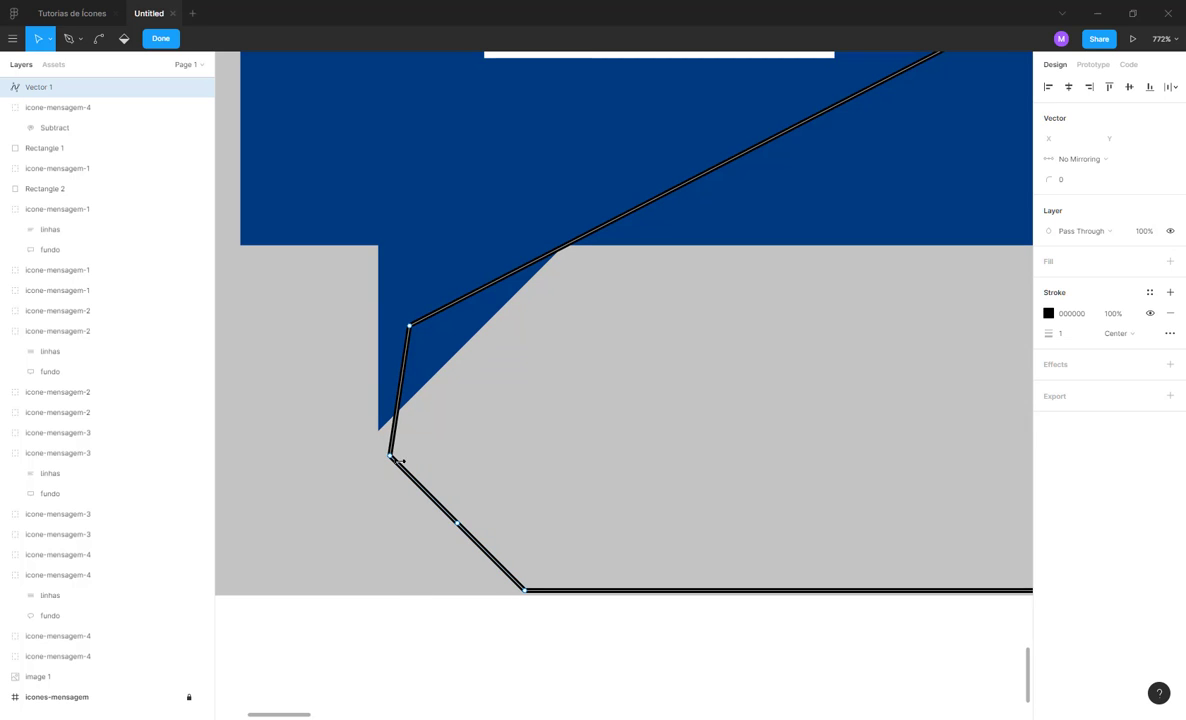
- Move the shadow outline's lower-left point onto the tip of the bubble's tail and finish editing the path
drag(390, 456, 380, 429)
scroll(381, 431, down, 5)
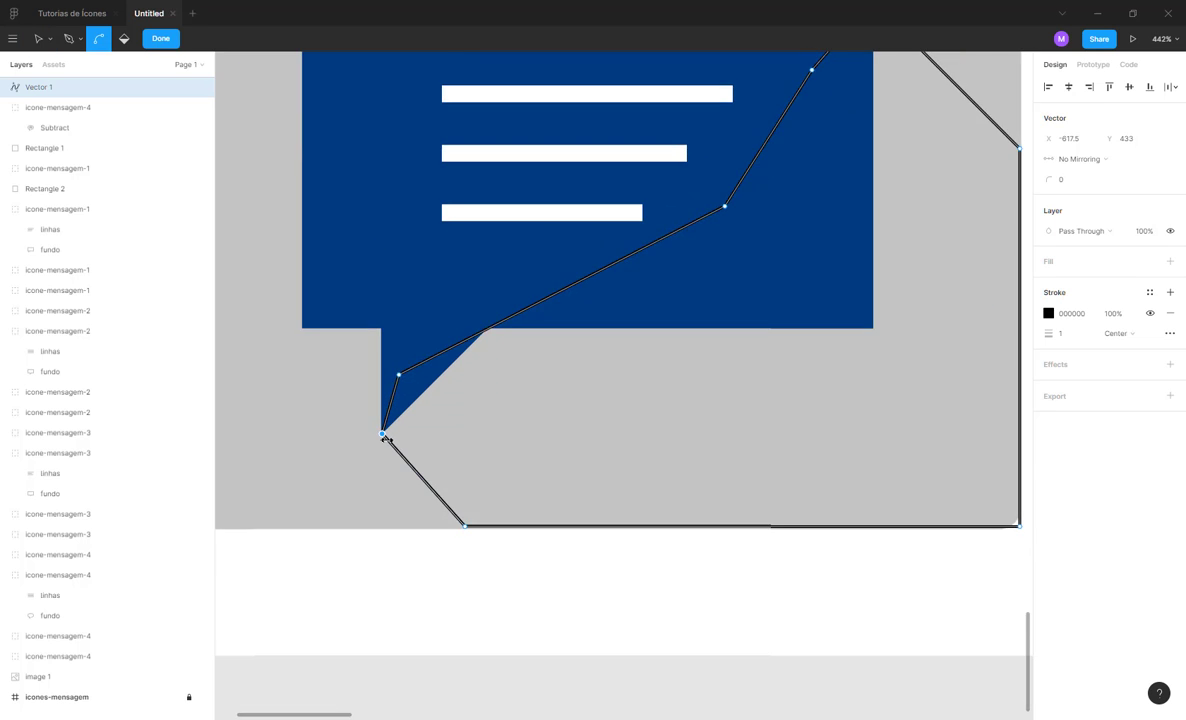
click(829, 326)
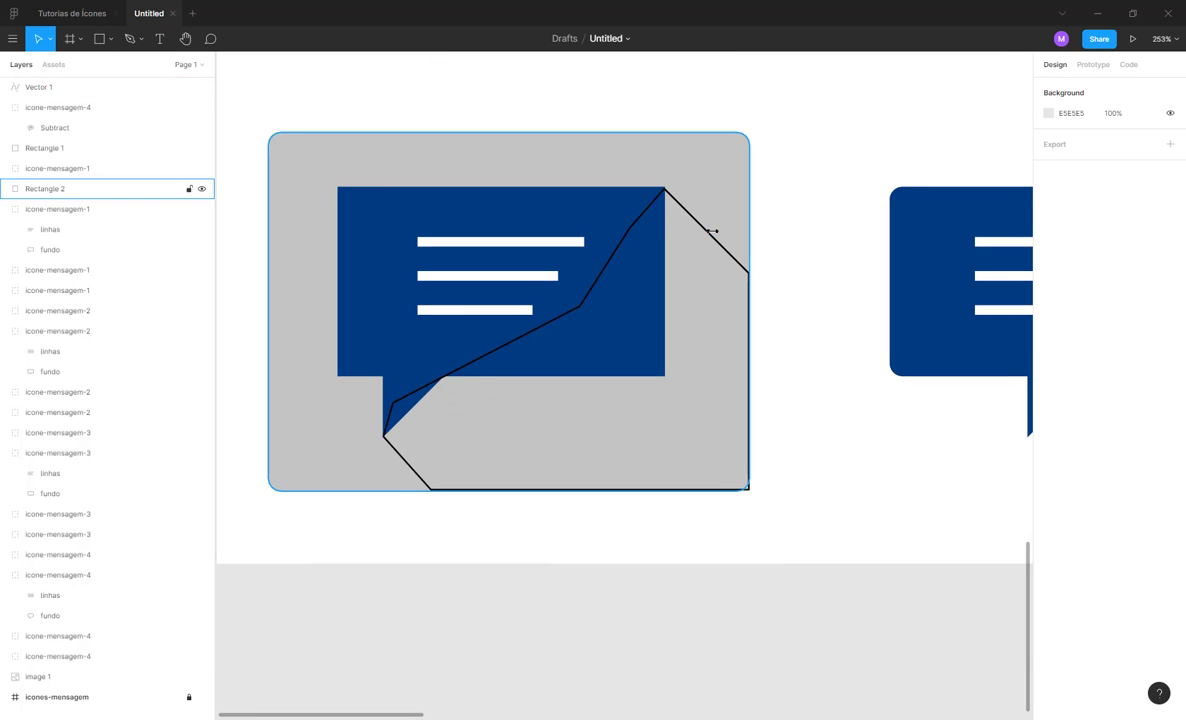
- Remove the shadow shape's stroke and give the shape a solid fill
click(710, 235)
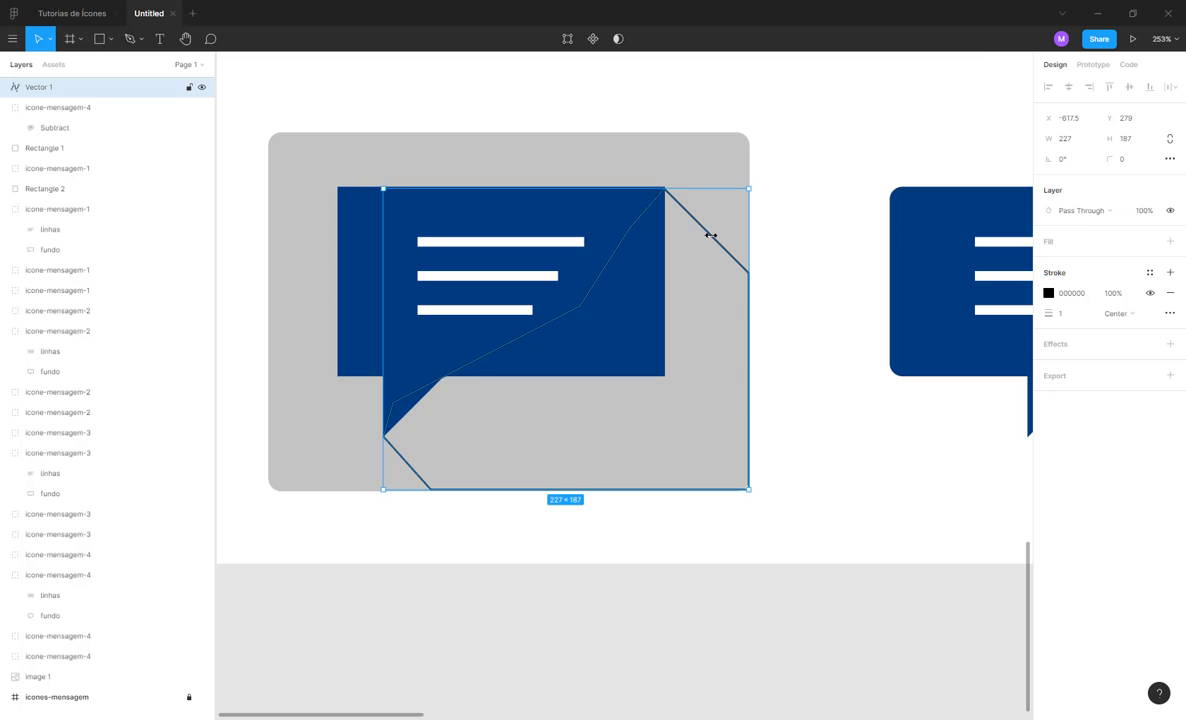
key(i)
click(950, 210)
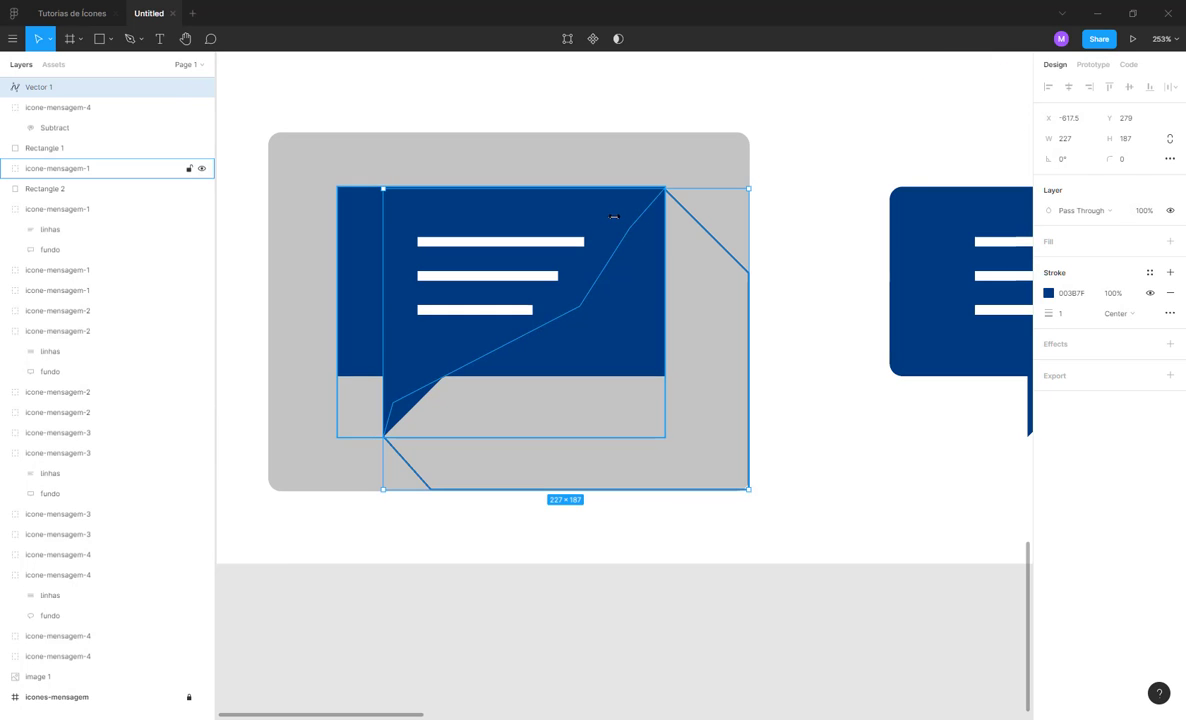
click(1170, 292)
click(1170, 241)
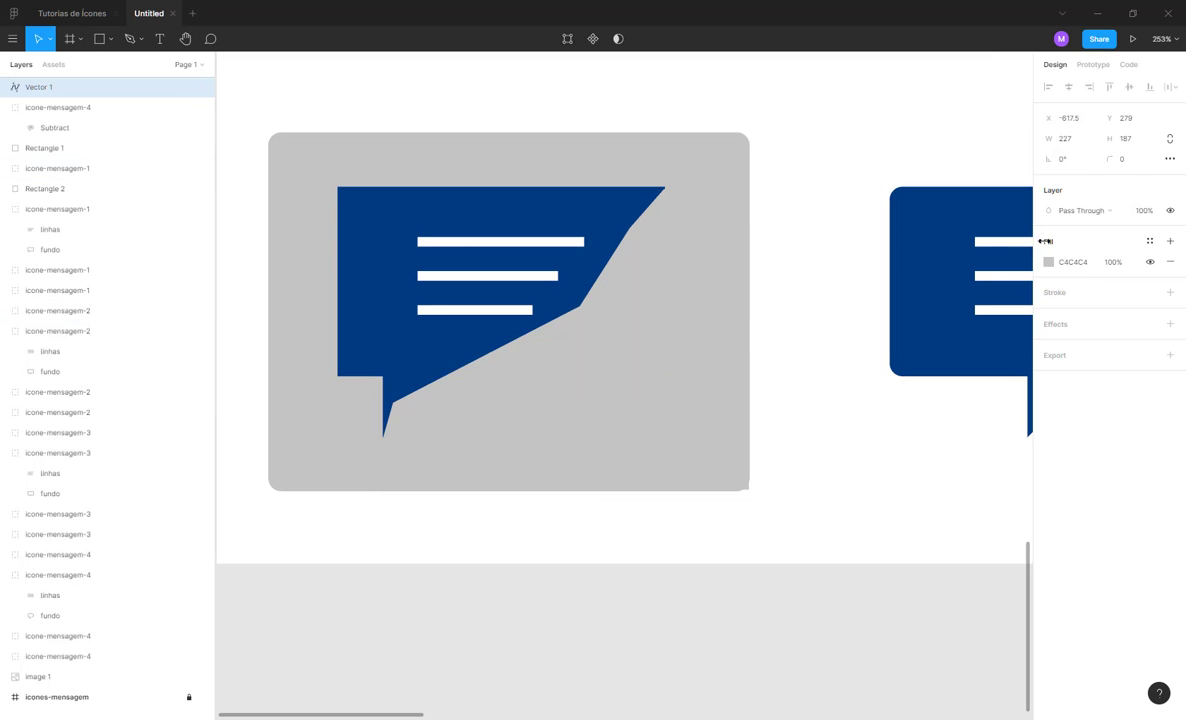
- Colour the shadow shape's fill with the document's dark blue, 003B7F
click(1048, 262)
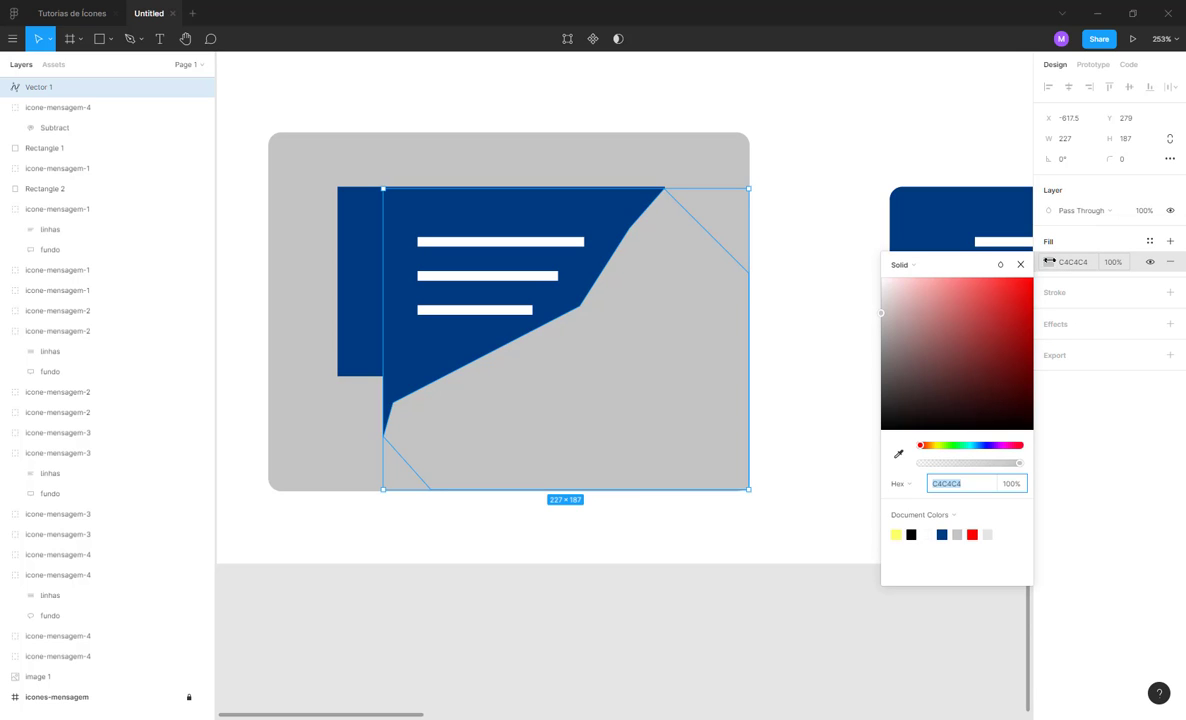
text(i)
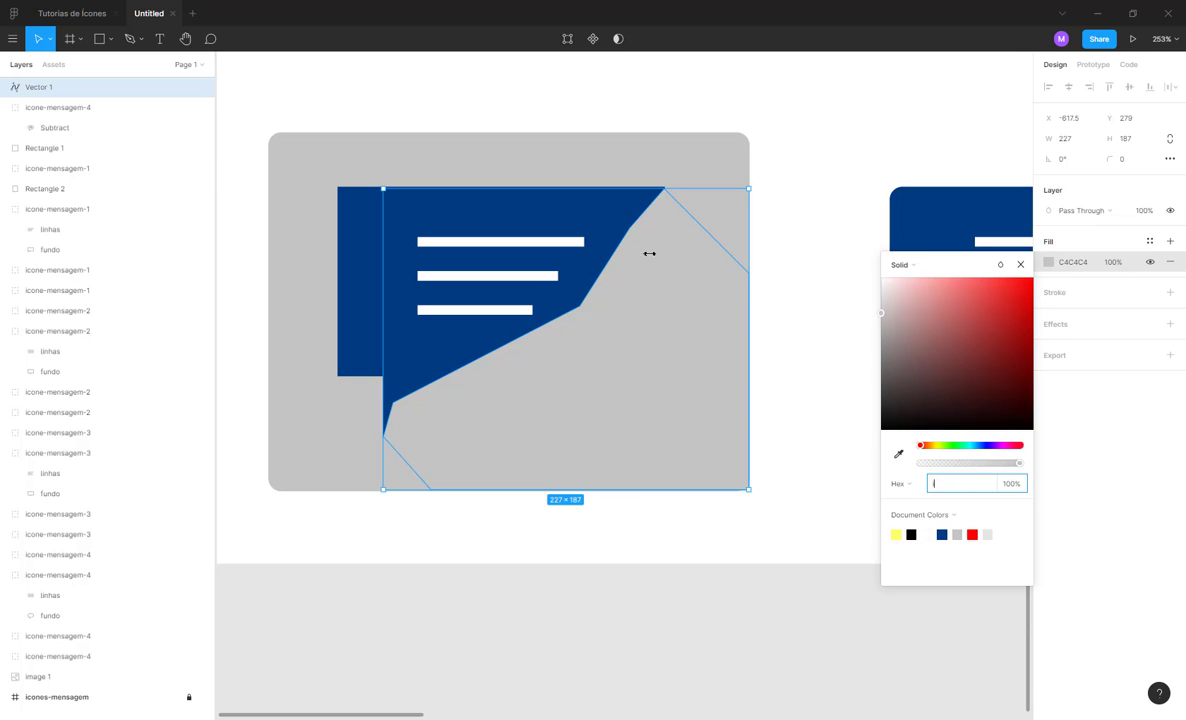
click(1049, 261)
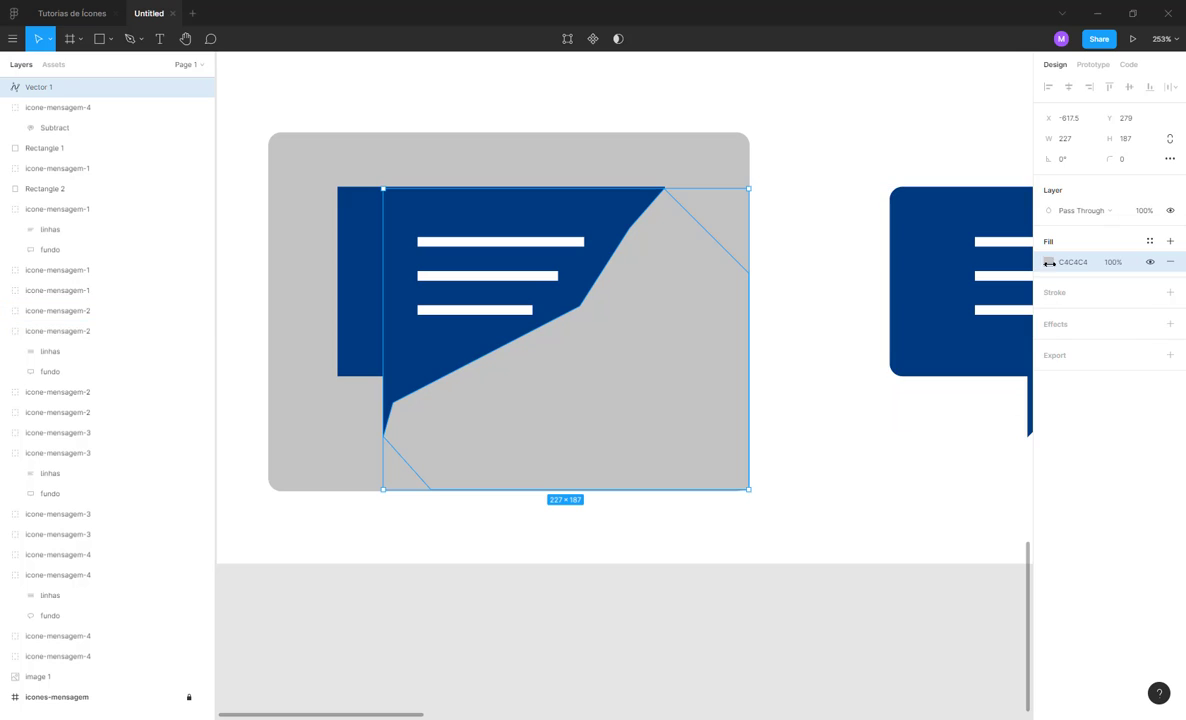
click(1048, 262)
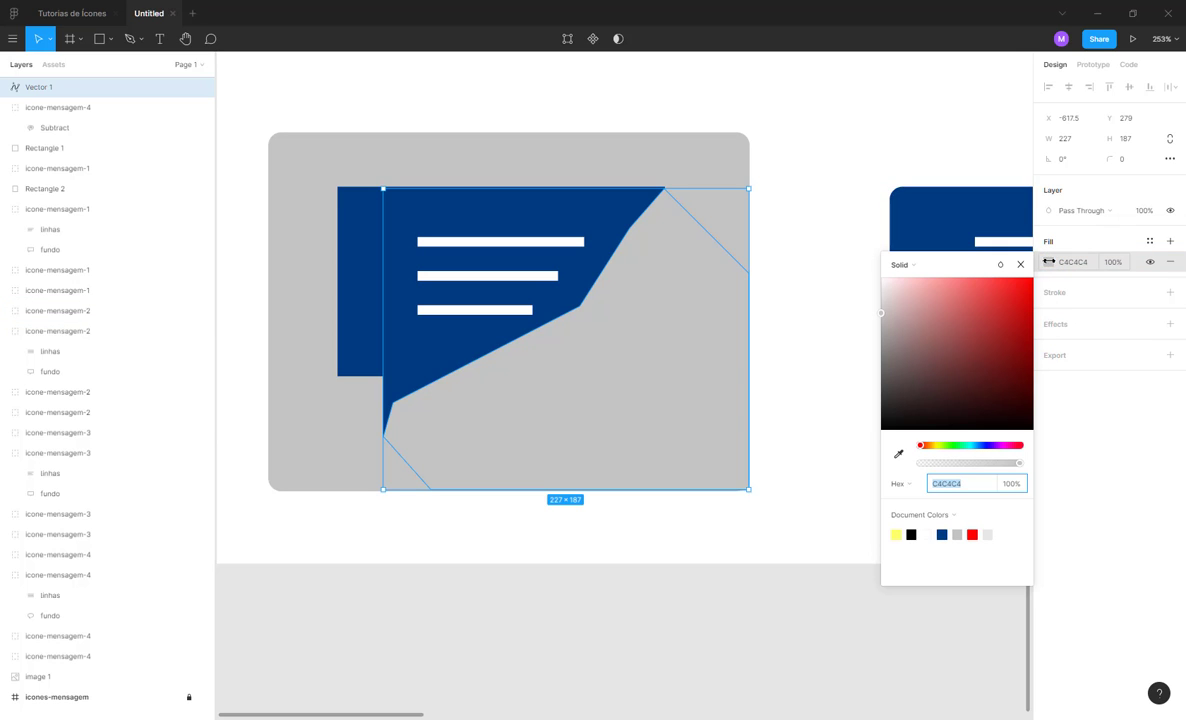
click(941, 534)
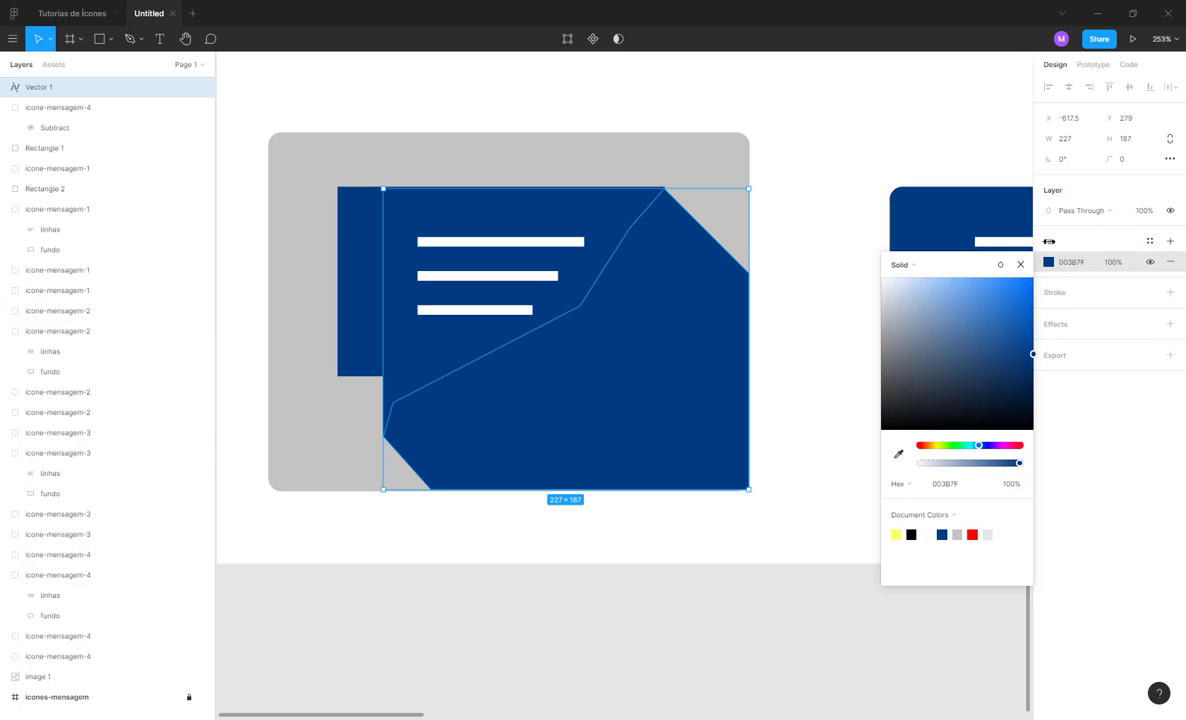
- Set the shadow shape's blend mode to Multiply and deselect it
click(1089, 210)
click(1082, 266)
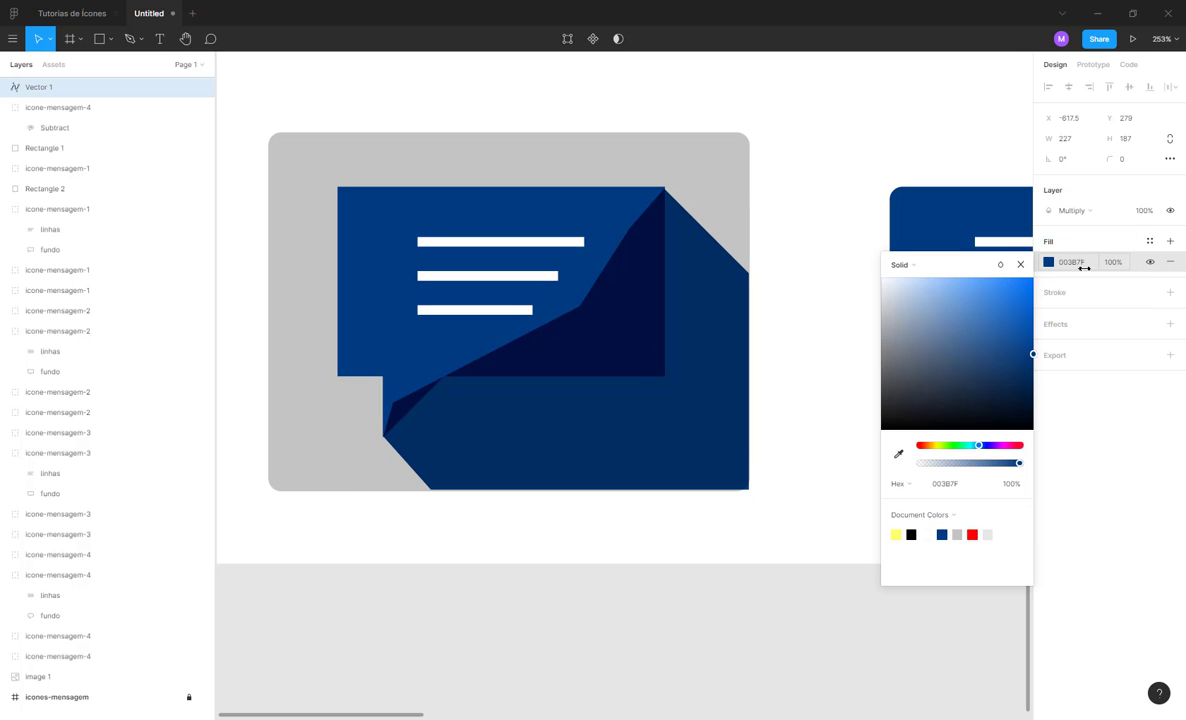
click(670, 553)
click(620, 520)
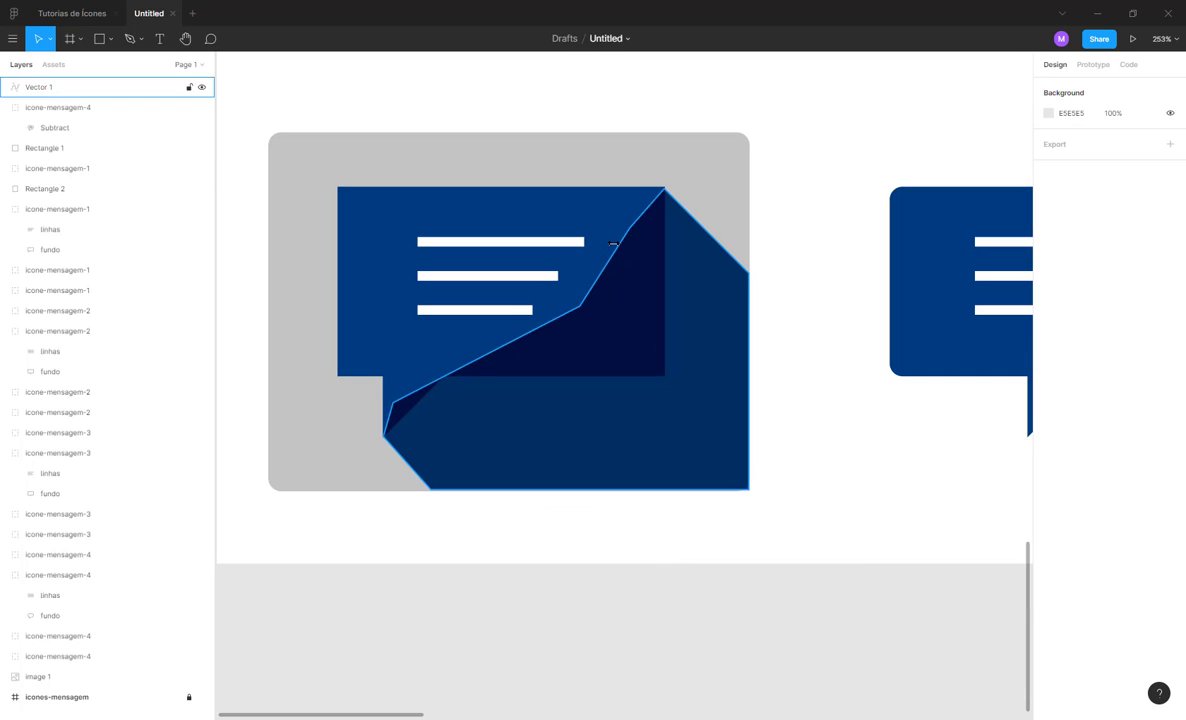
- Try to restack the first speech-bubble group relative to the shadow by cutting and pasting it
click(546, 209)
key(ctrl+x)
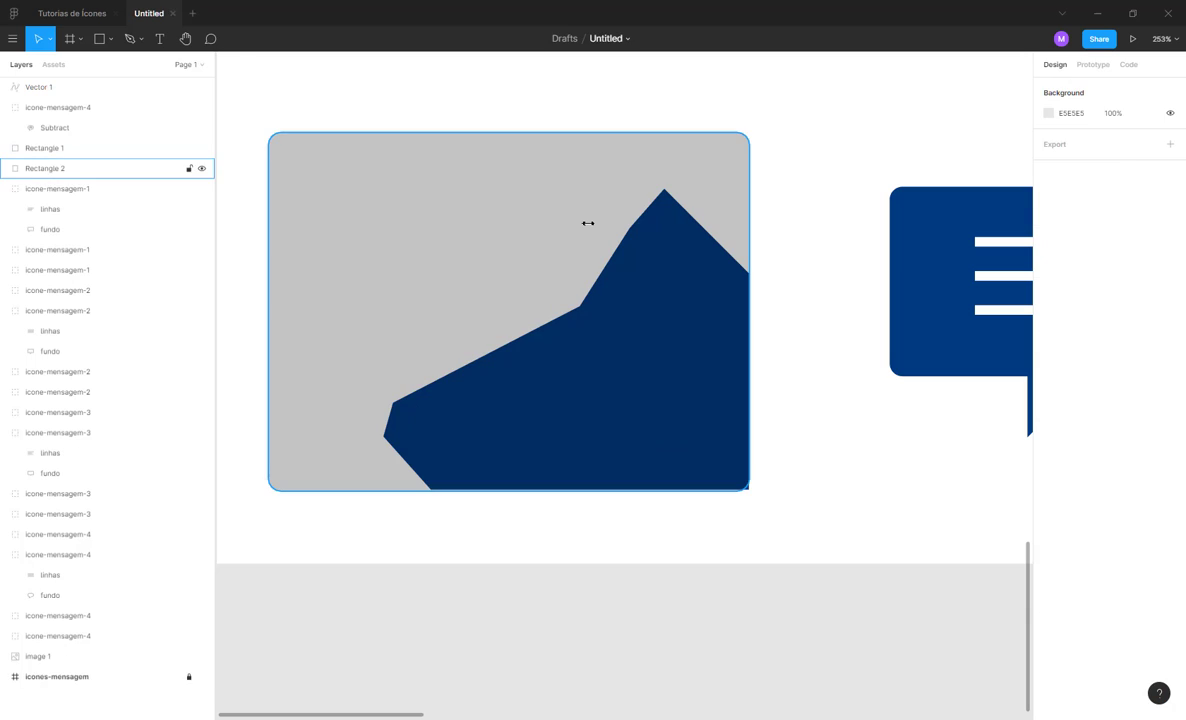
key(ctrl+v)
key(ctrl+z)
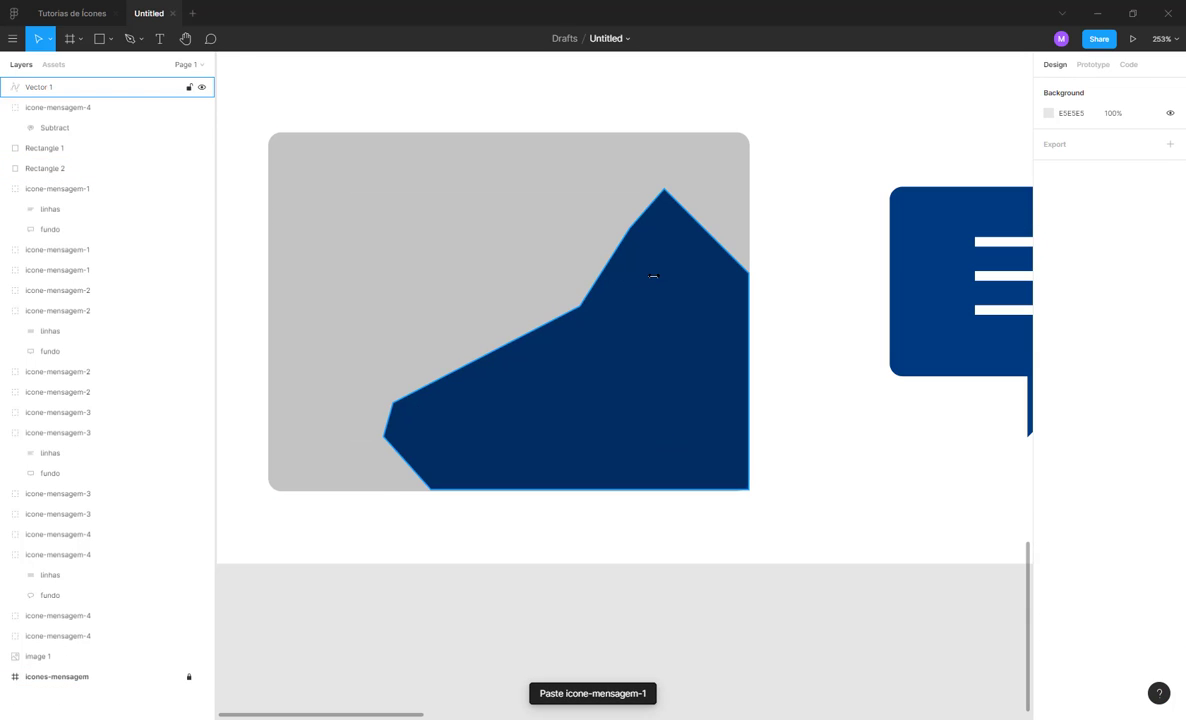
key(ctrl+shift+z)
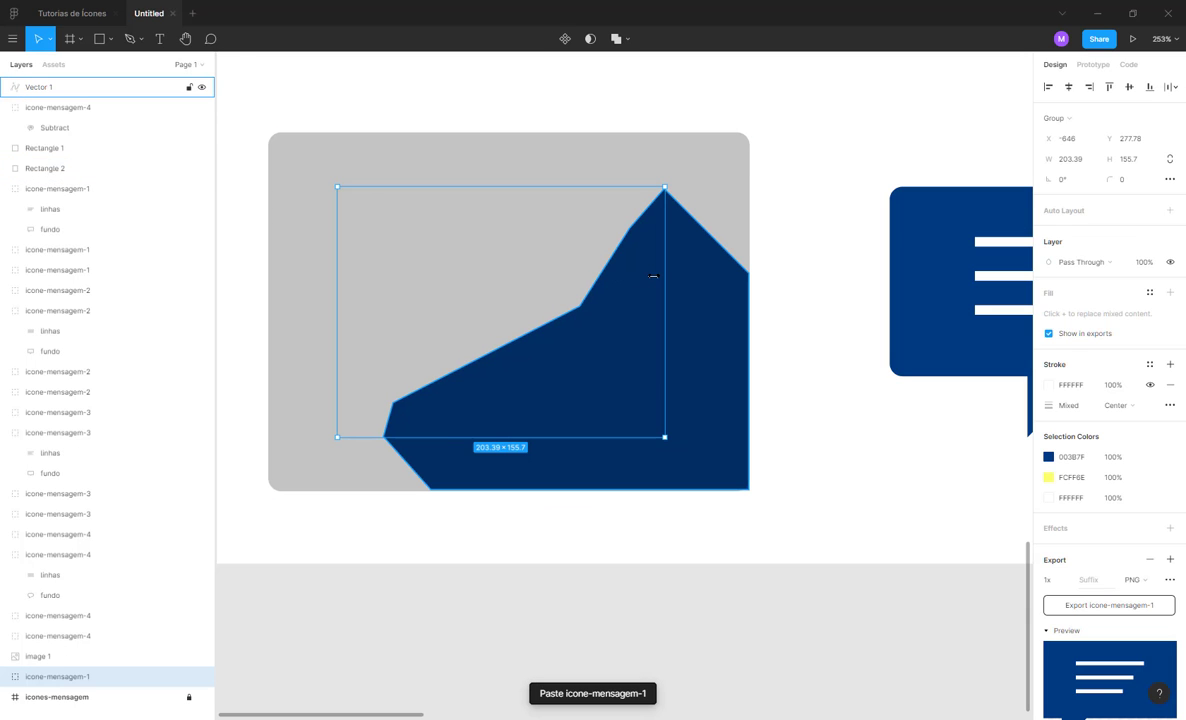
key(ctrl+z)
key(ctrl+z)
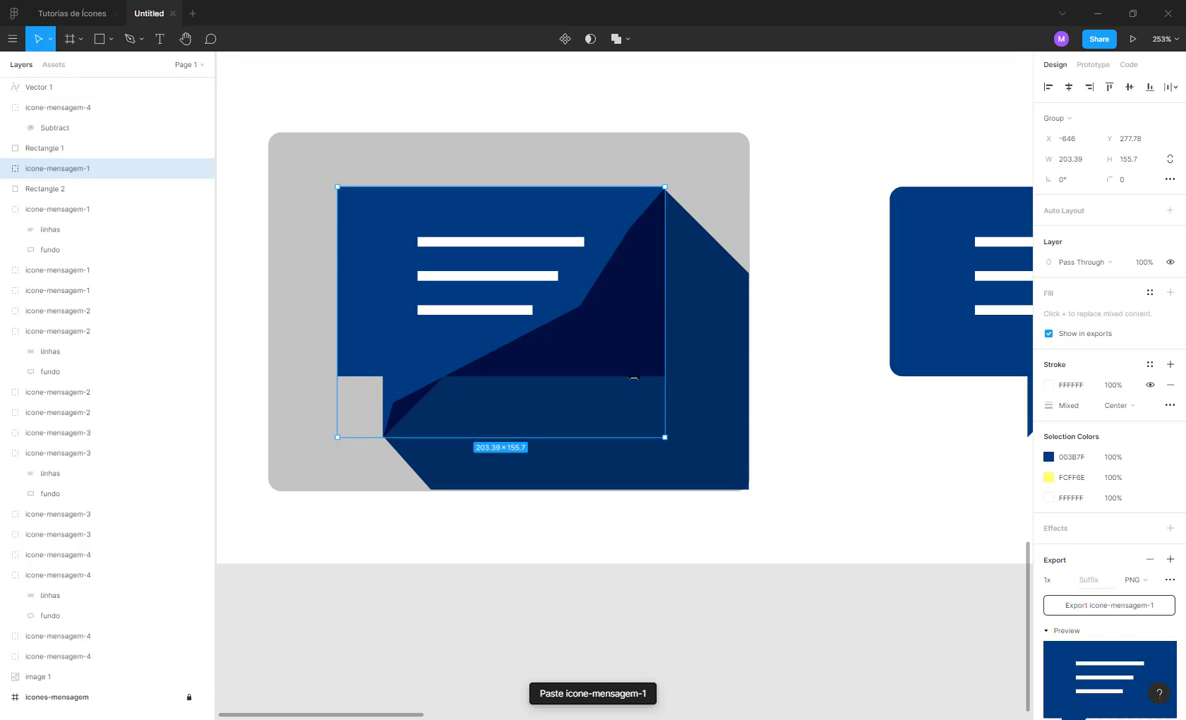
- Try to restack the shadow shape by cutting it and pasting it back over the grey background
key(Escape)
click(699, 344)
key(Delete)
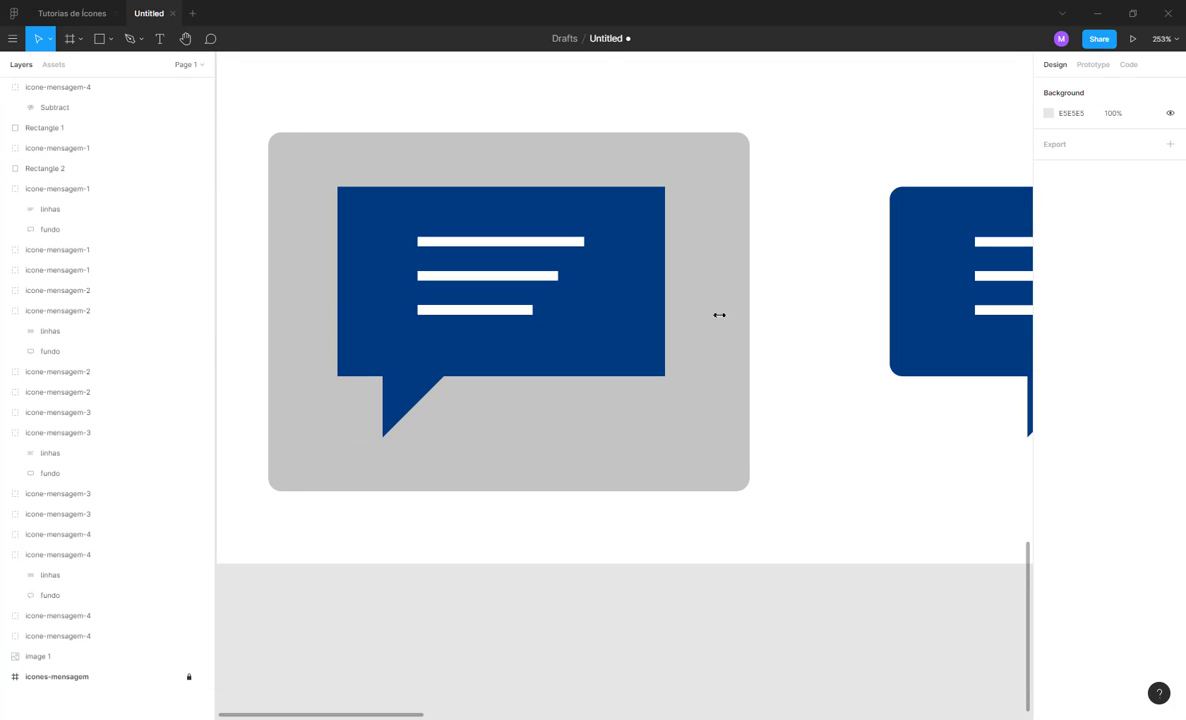
click(720, 255)
key(ctrl+v)
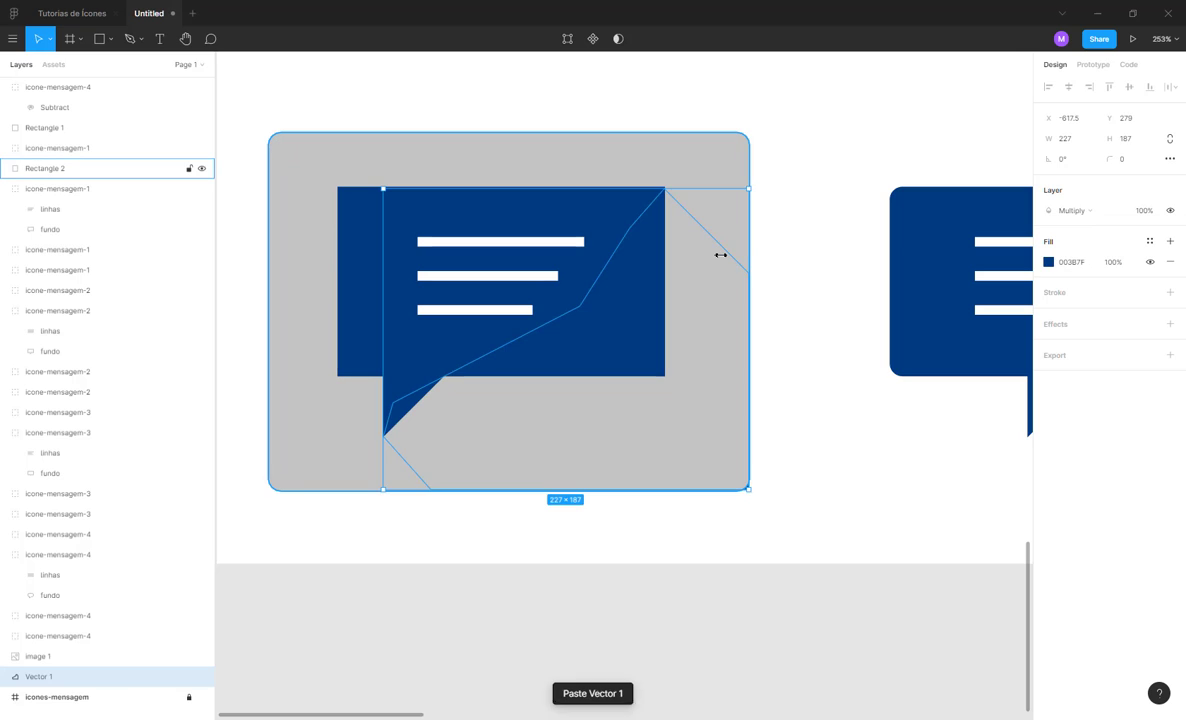
key(ctrl+z)
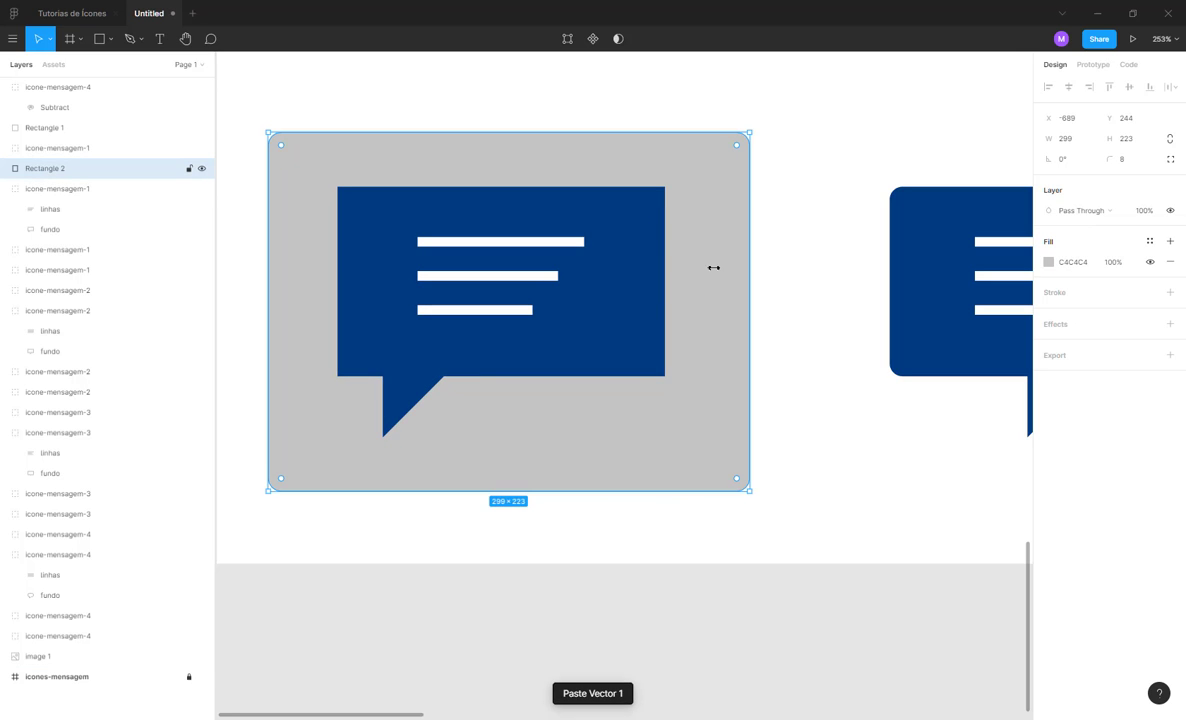
key(Escape)
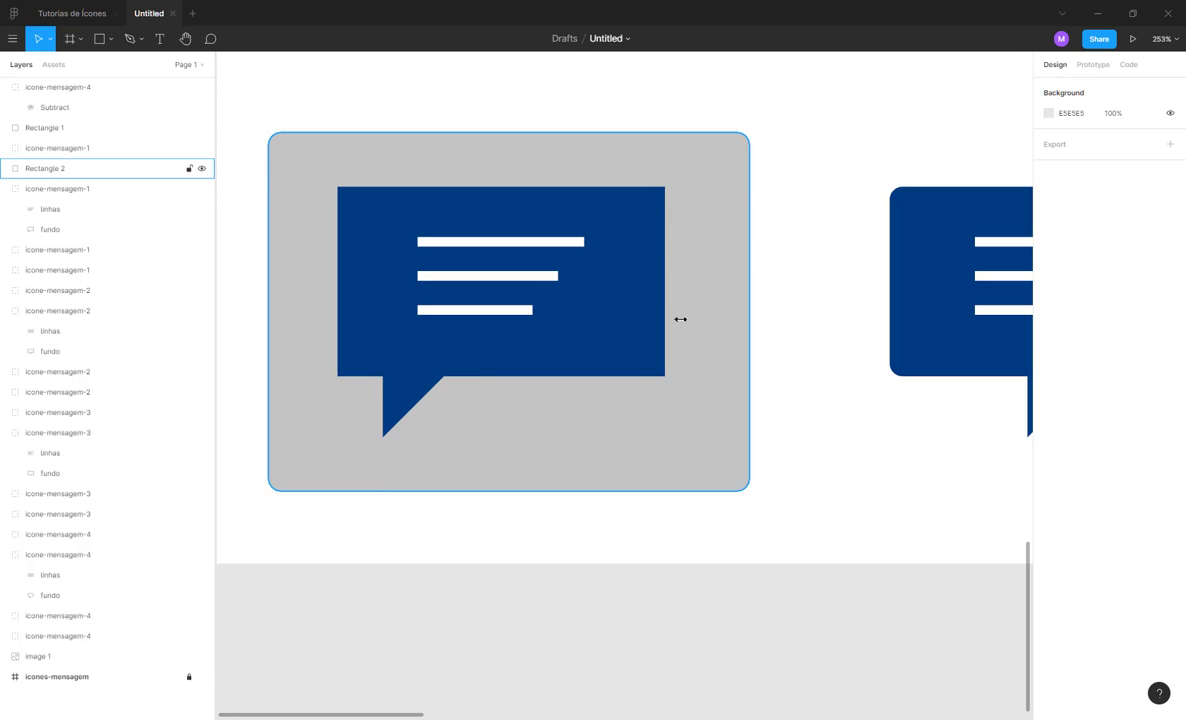
key(ctrl+v)
key(Escape)
- Move the shadow layer into the fourth-row bubble's icone-mensagem-1 group, beneath its fundo layer
click(596, 347)
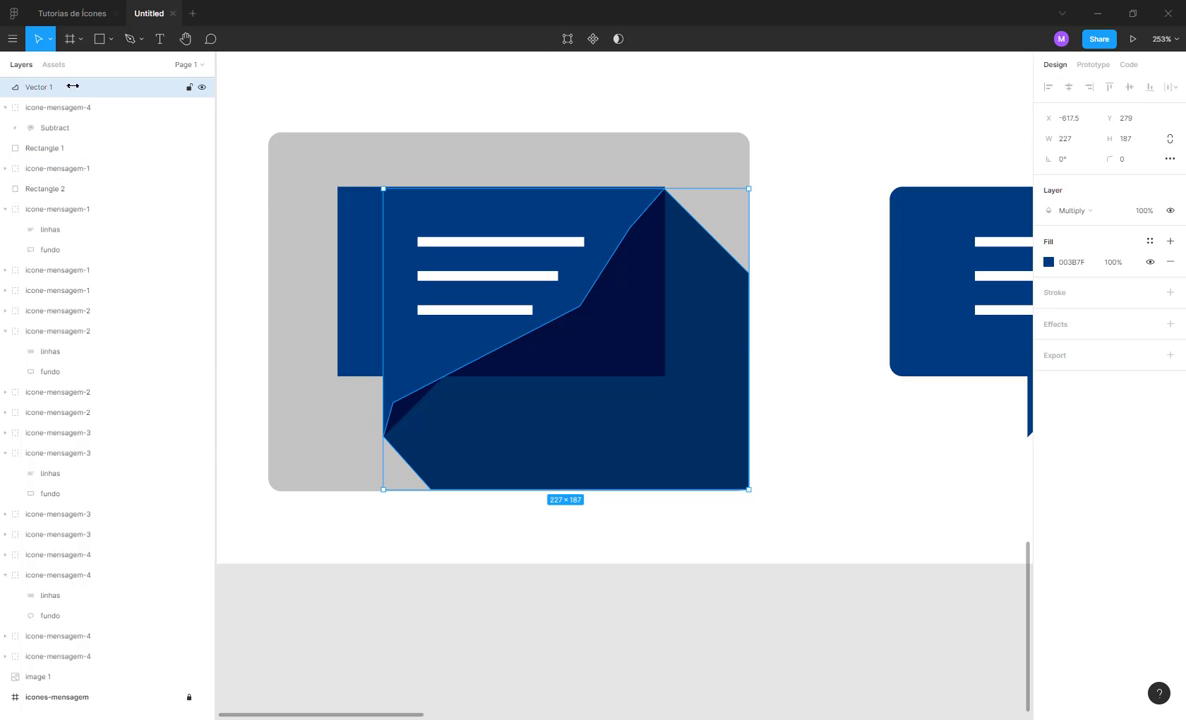
drag(72, 86, 93, 147)
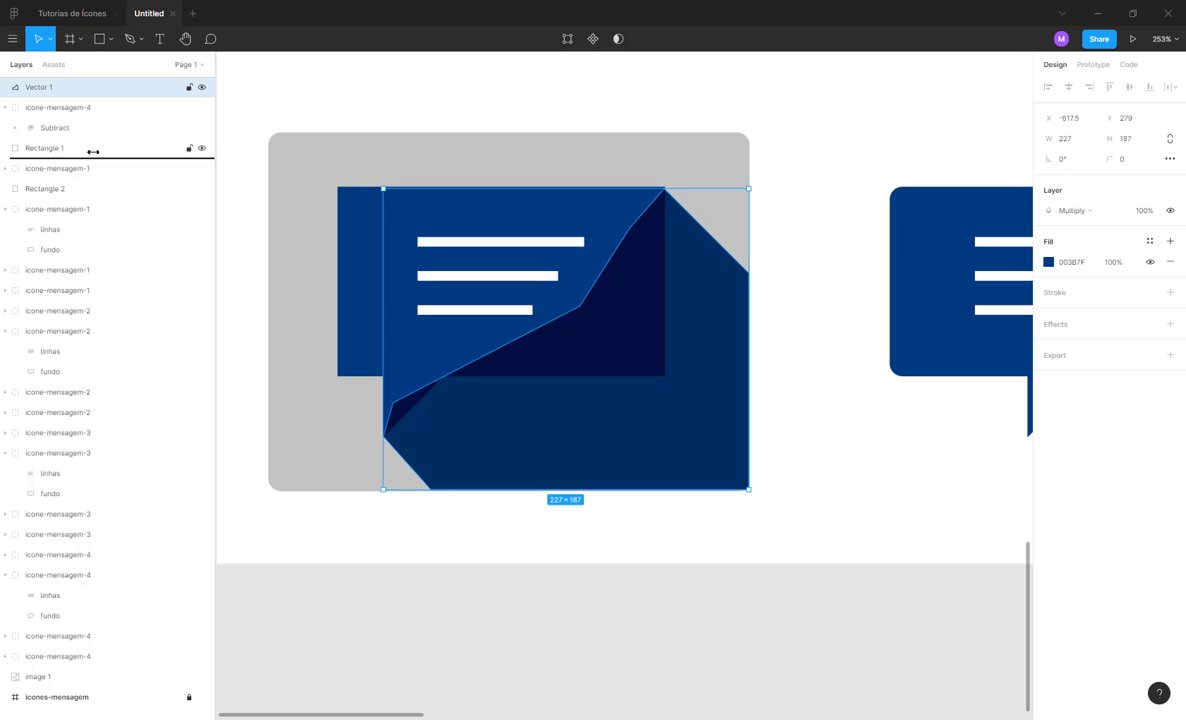
drag(93, 151, 78, 213)
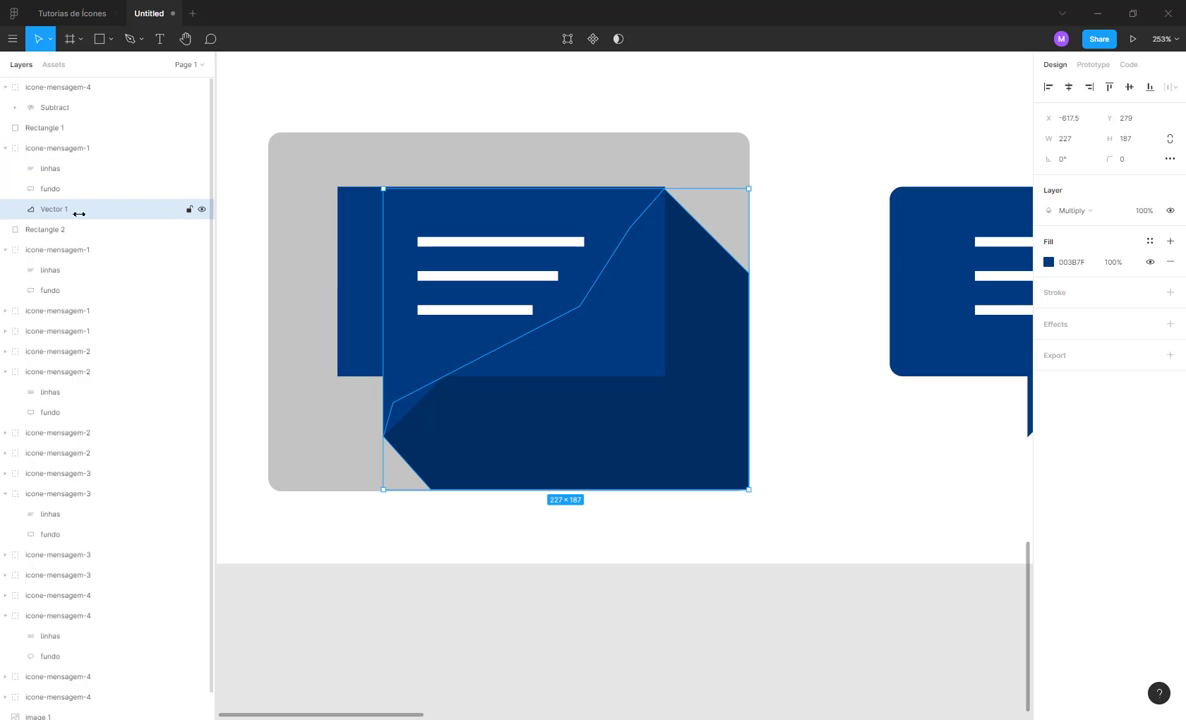
click(793, 601)
- Move the shadow outline's top point up to X -443, Y 278 near the bubble's upper-right corner and finish editing the path
scroll(697, 250, up, 5)
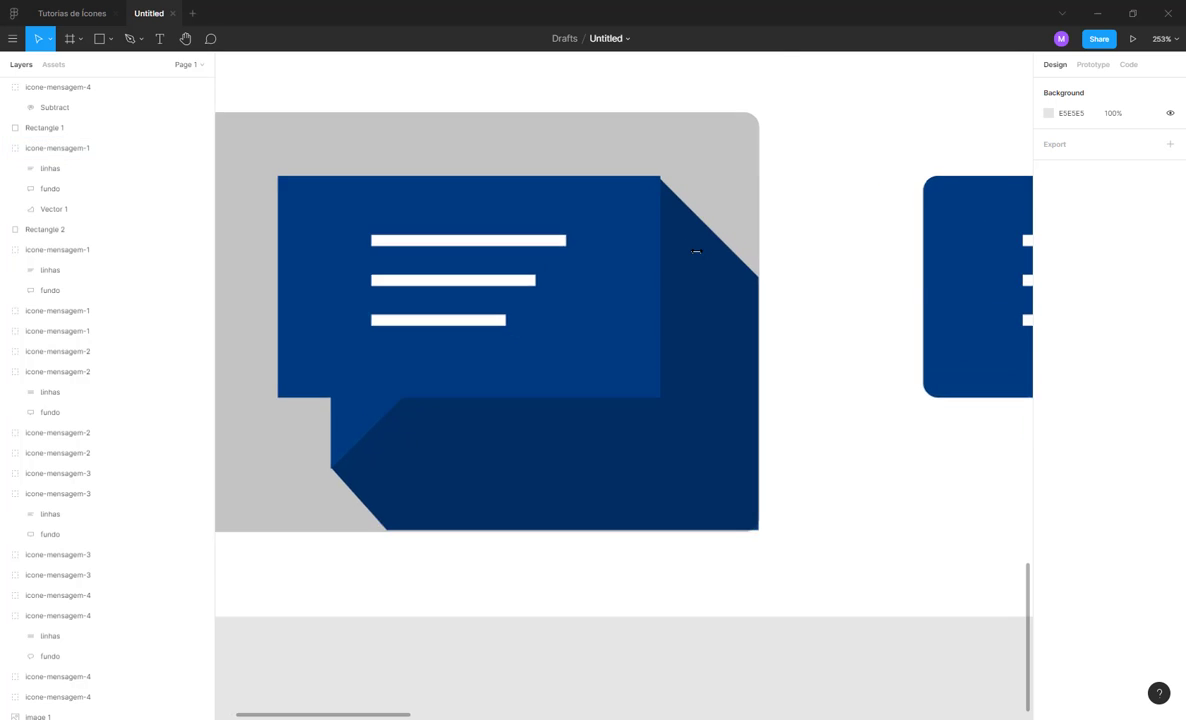
ctrl+click(691, 233)
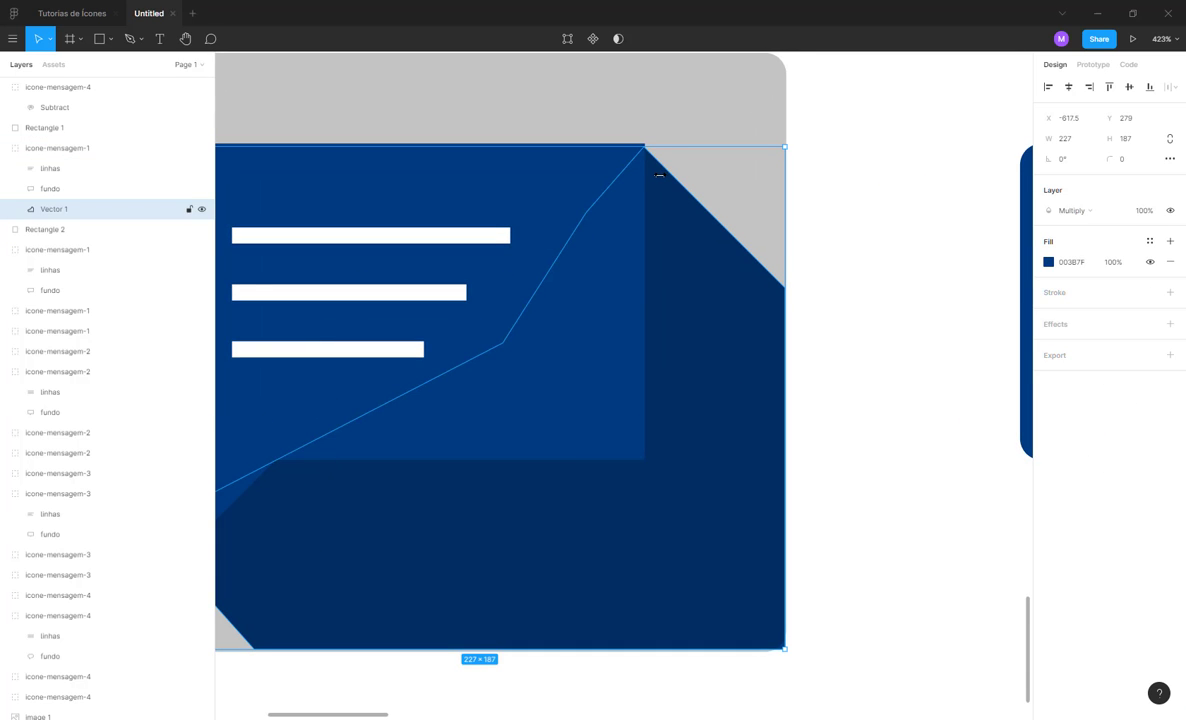
key(Return)
scroll(645, 150, up, 3)
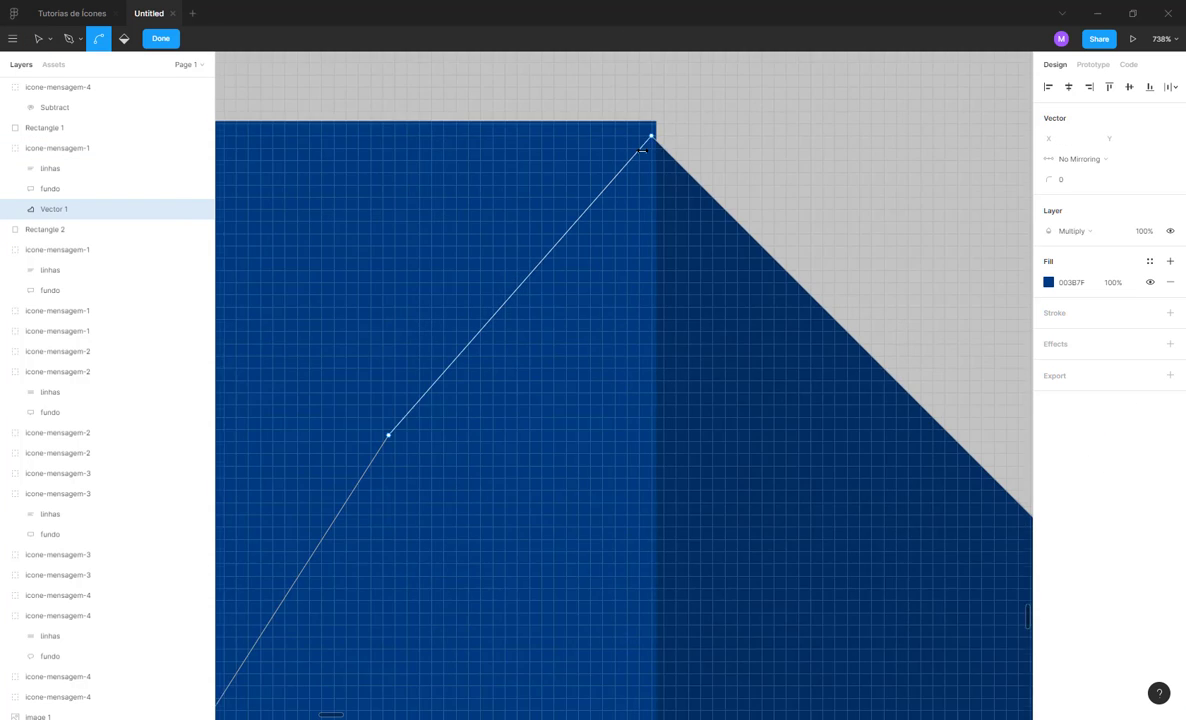
scroll(648, 140, up, 5)
mouse_move(659, 124)
mouse_down()
mouse_move(669, 100)
mouse_move(659, 103)
mouse_up()
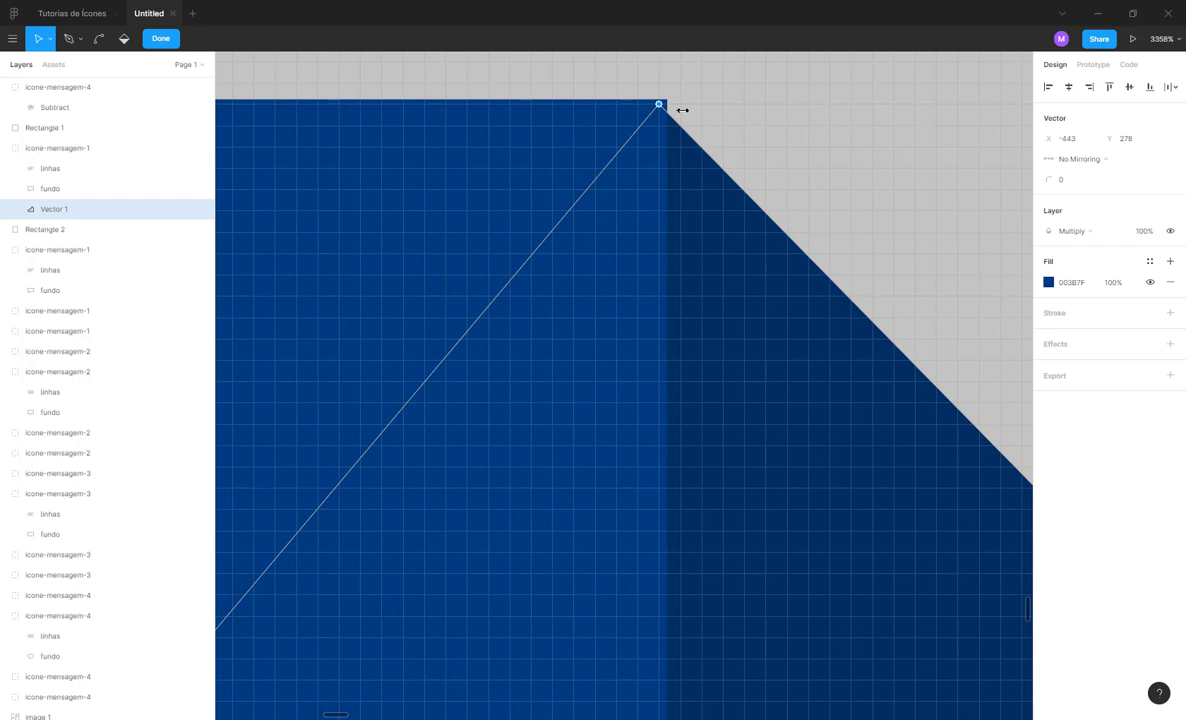
scroll(618, 267, up, 2)
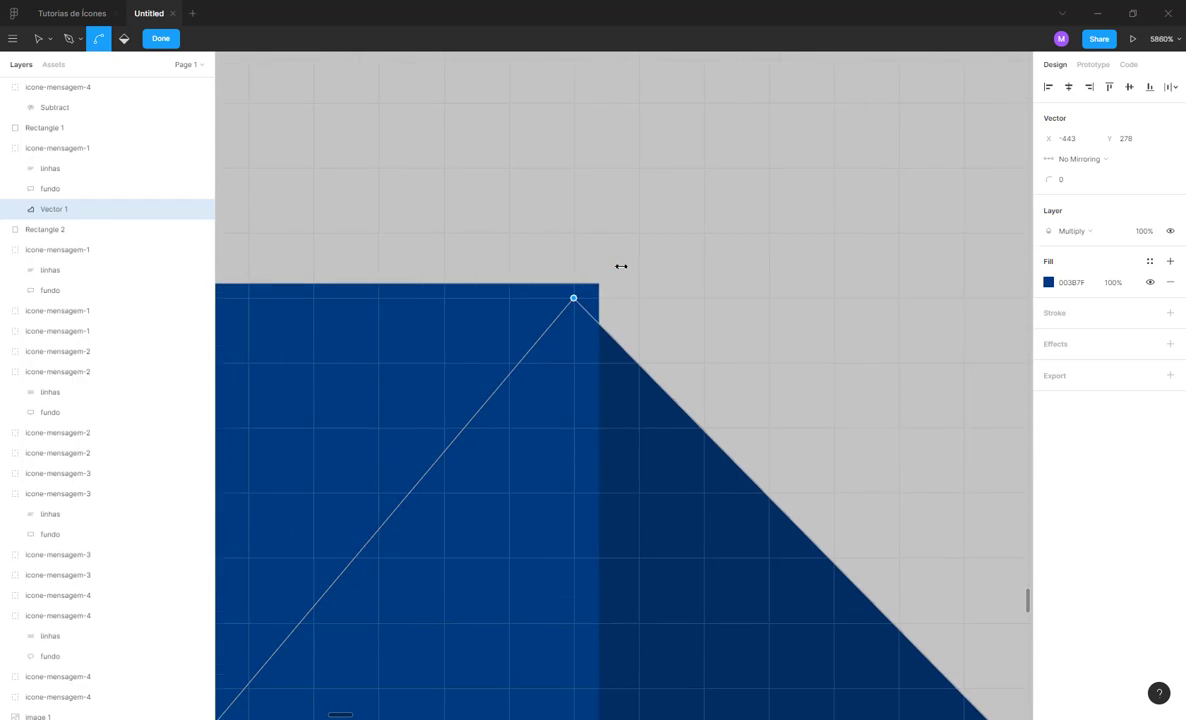
scroll(600, 285, up, 3)
mouse_move(571, 305)
mouse_down()
mouse_move(586, 299)
mouse_move(576, 296)
mouse_up()
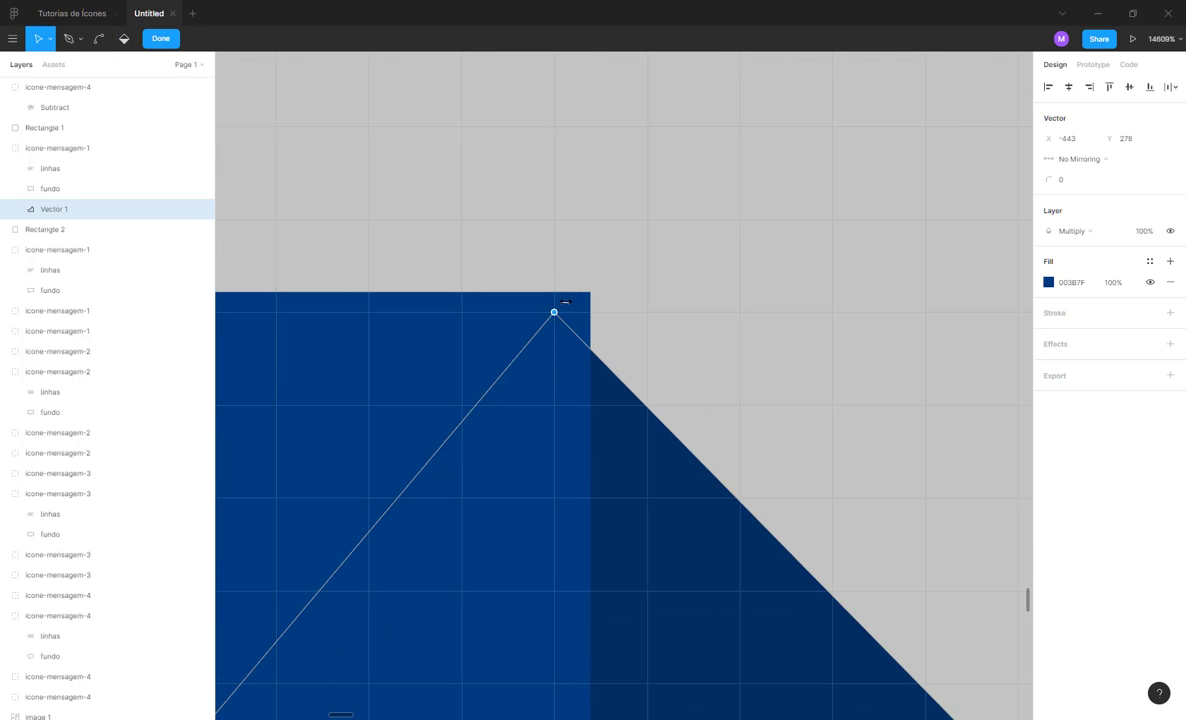
scroll(565, 300, down, 10)
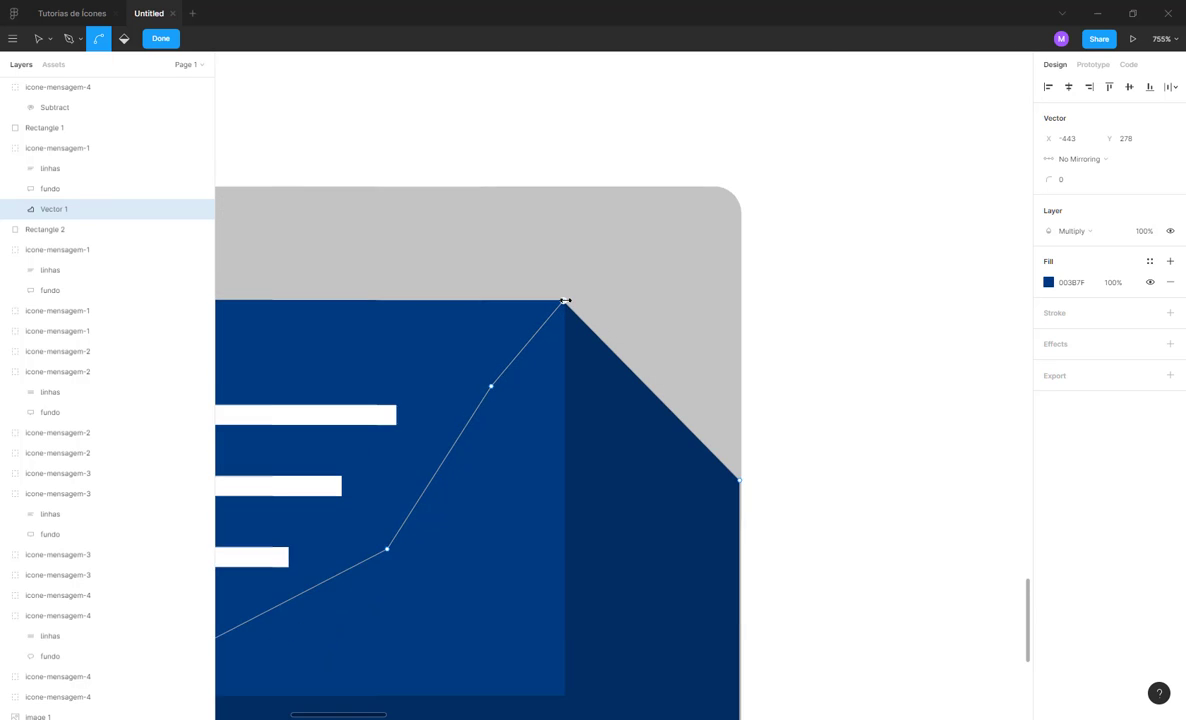
scroll(565, 300, down, 3)
key(Escape)
key(Escape)
scroll(716, 247, down, 4)
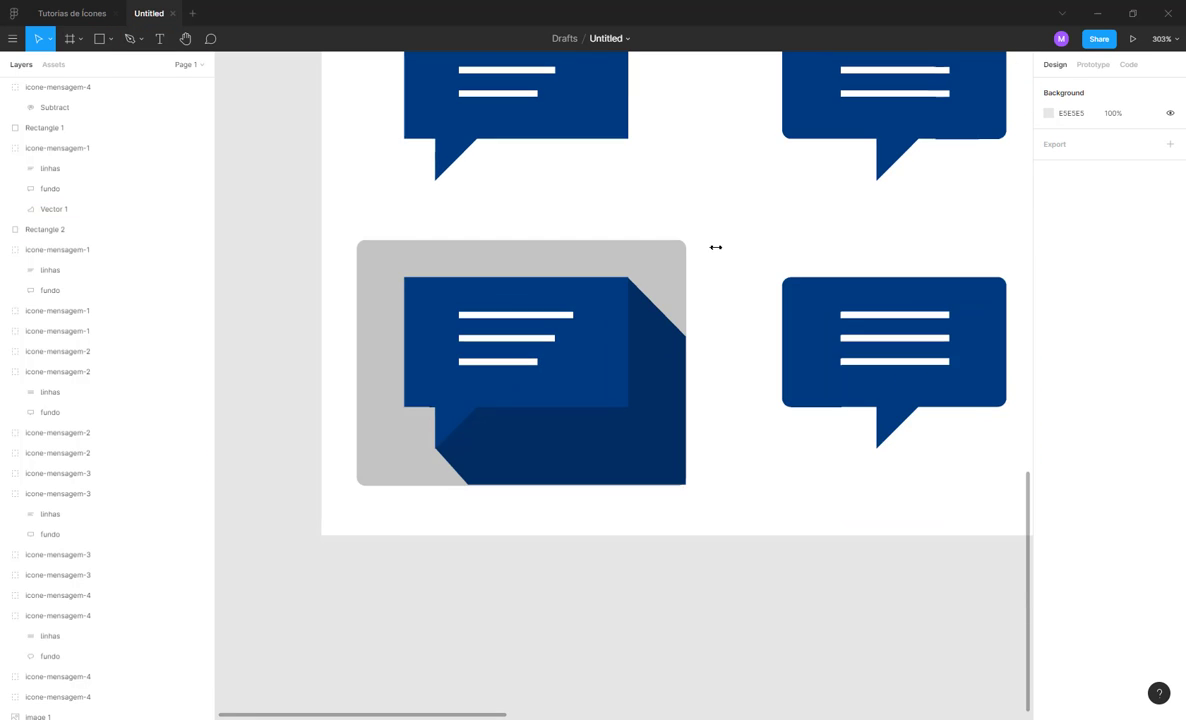
- Darken the shadow shape's blue fill to 00234C
double_click(620, 428)
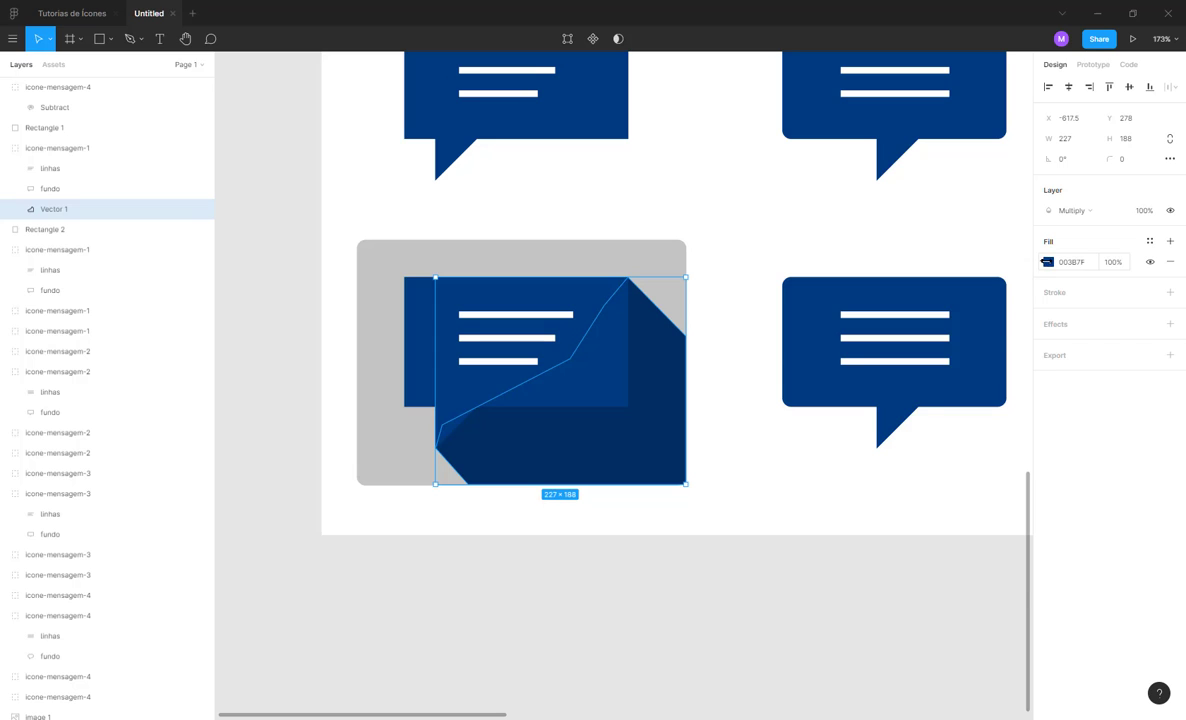
click(1047, 261)
drag(929, 349, 1035, 388)
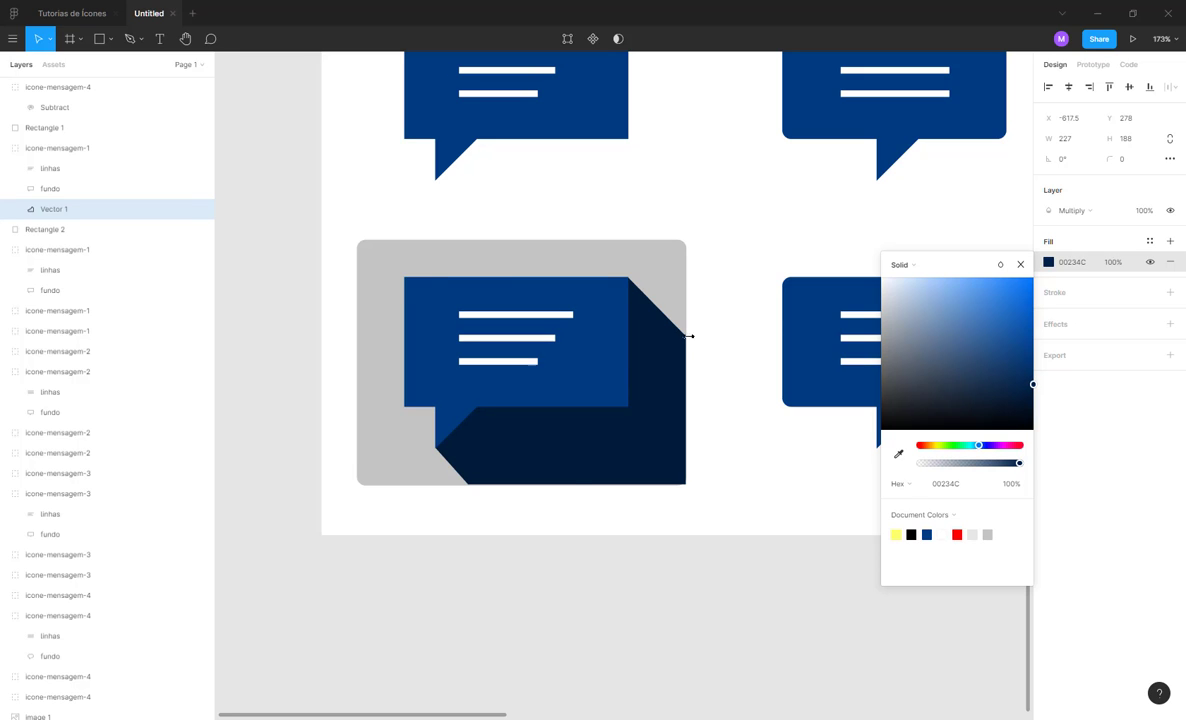
- Sample the background's grey, C4C4C4, for the shadow's fill and darken it to 8F9296
key(i)
click(660, 258)
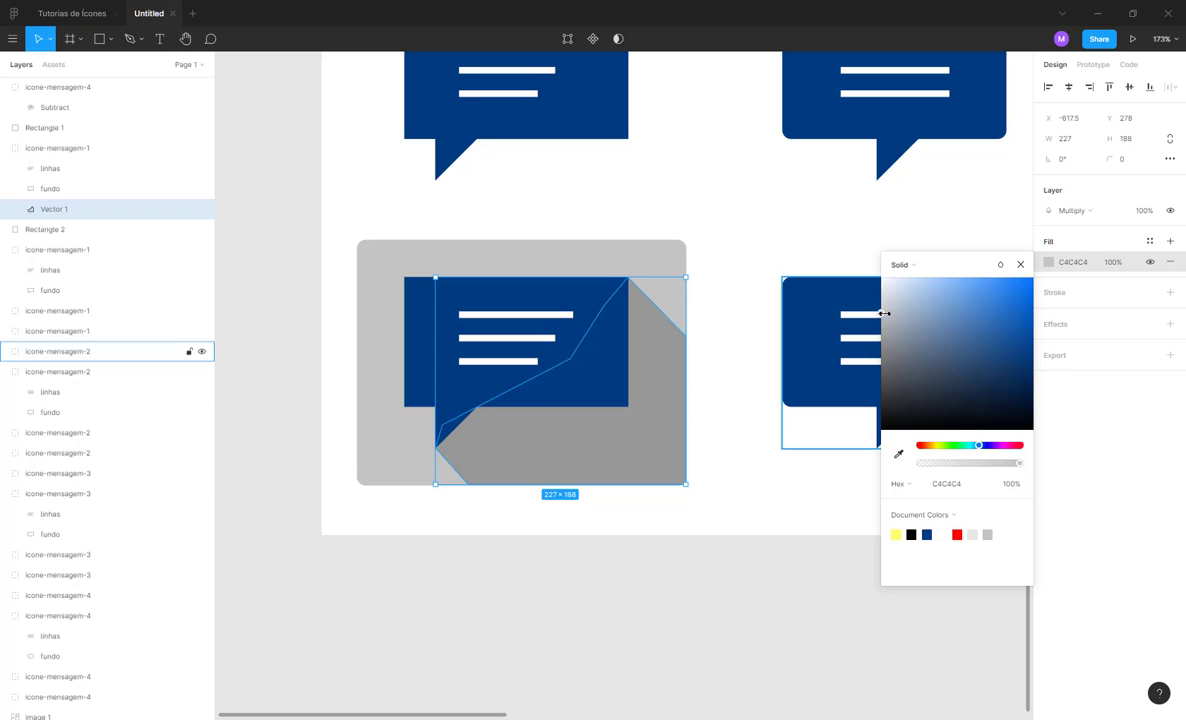
drag(885, 313, 888, 344)
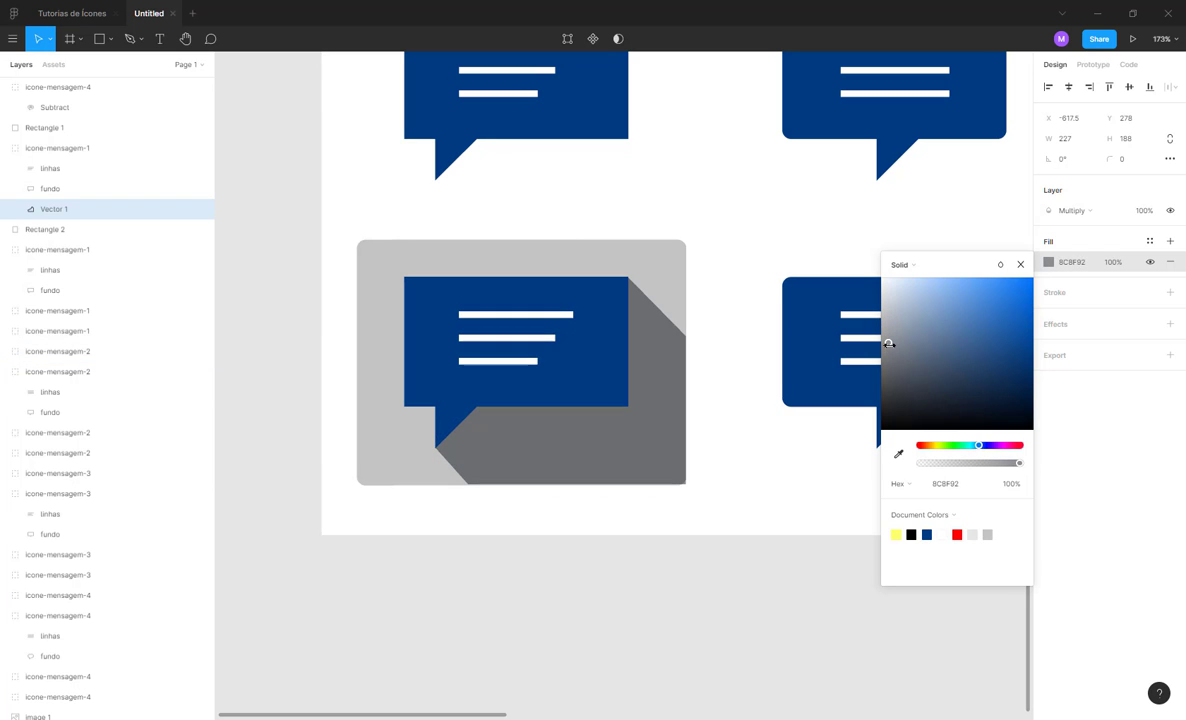
click(672, 528)
scroll(650, 526, down, 3)
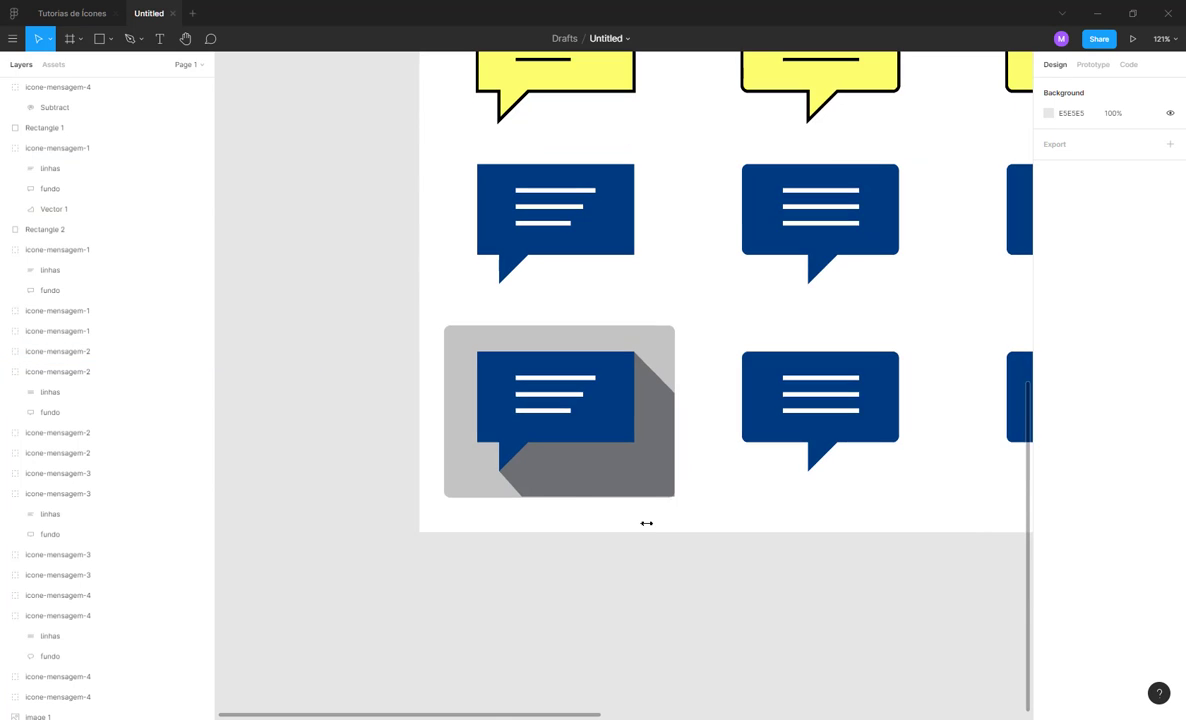
- Lighten the shadow shape's fill to the light grey D3D3D3 and deselect it
click(656, 470)
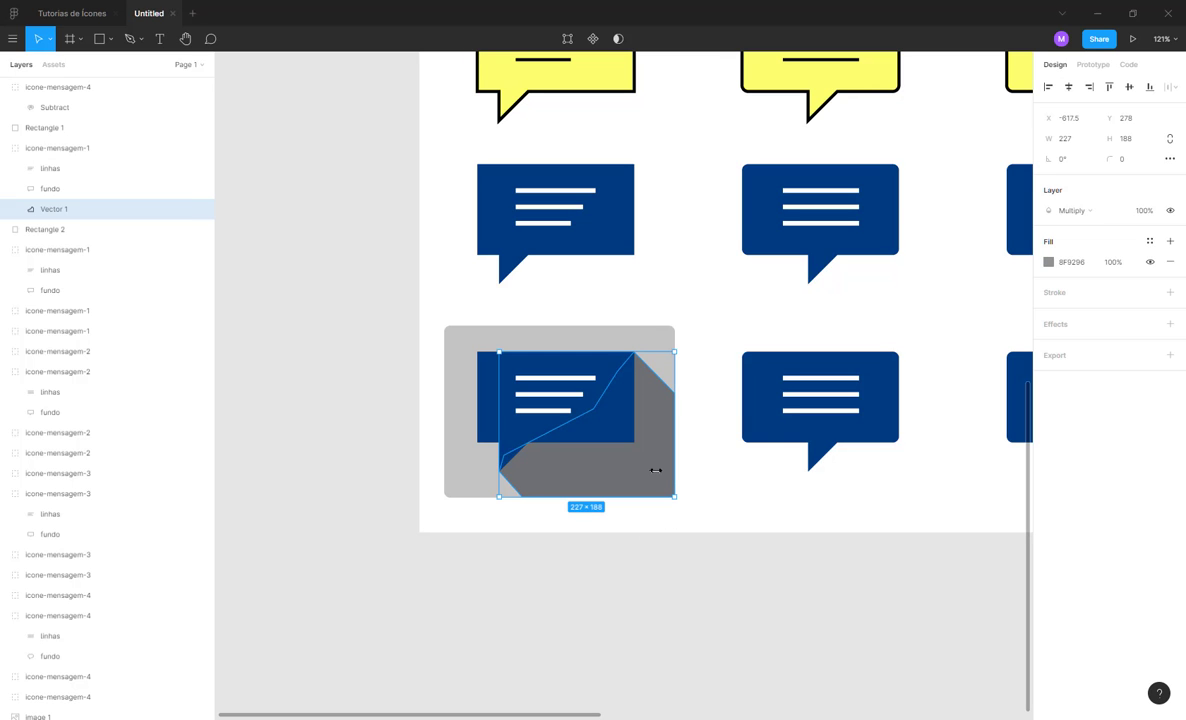
click(1048, 262)
text(BFBFBF)
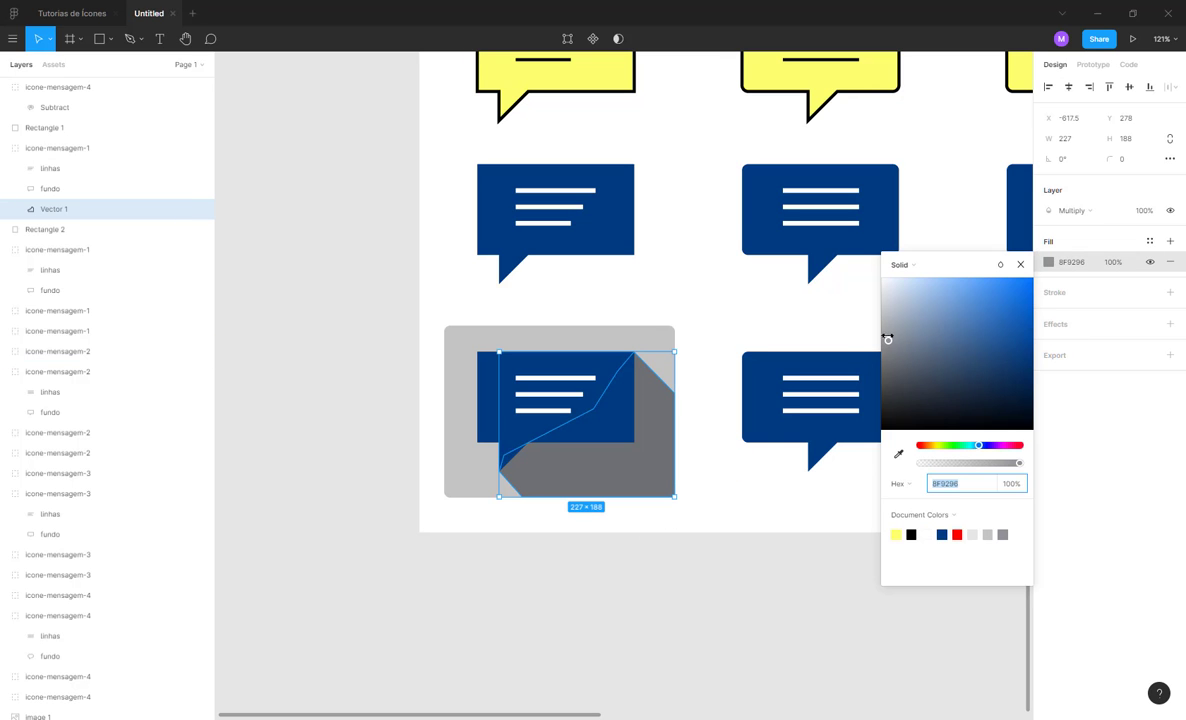
key(Return)
drag(878, 314, 877, 303)
click(647, 536)
drag(728, 498, 525, 499)
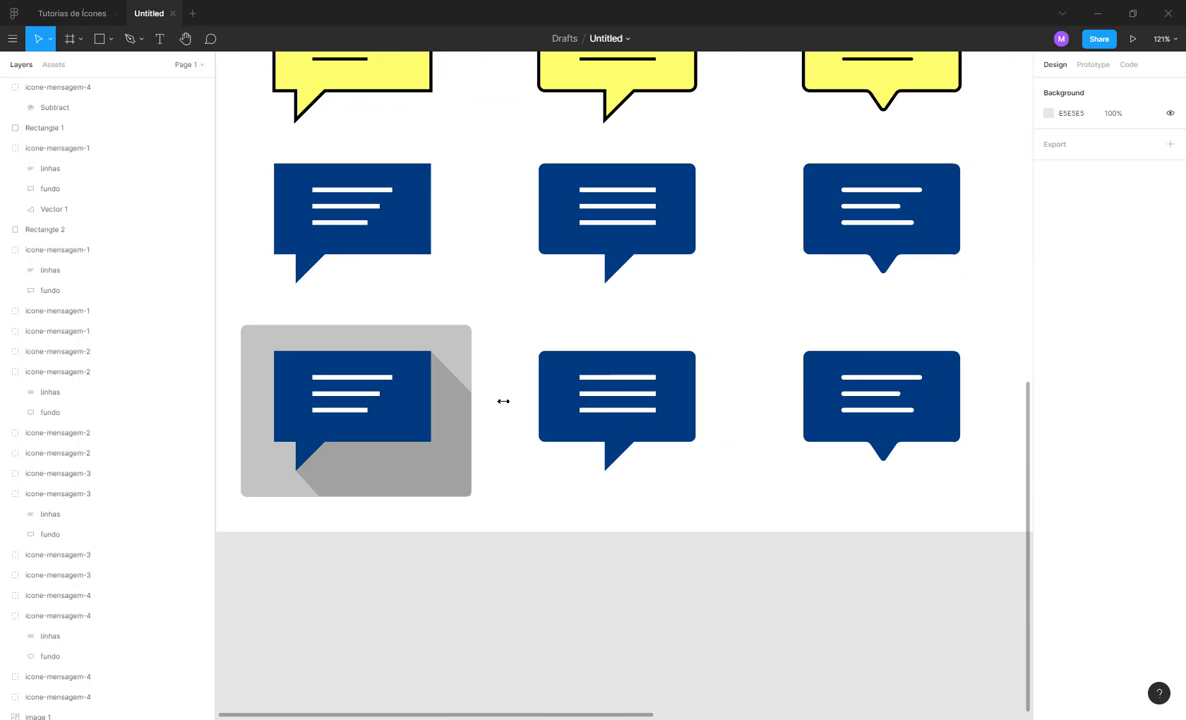
- Try shifting the bubble and shadow group down to Y 279 on its grey background
click(455, 340)
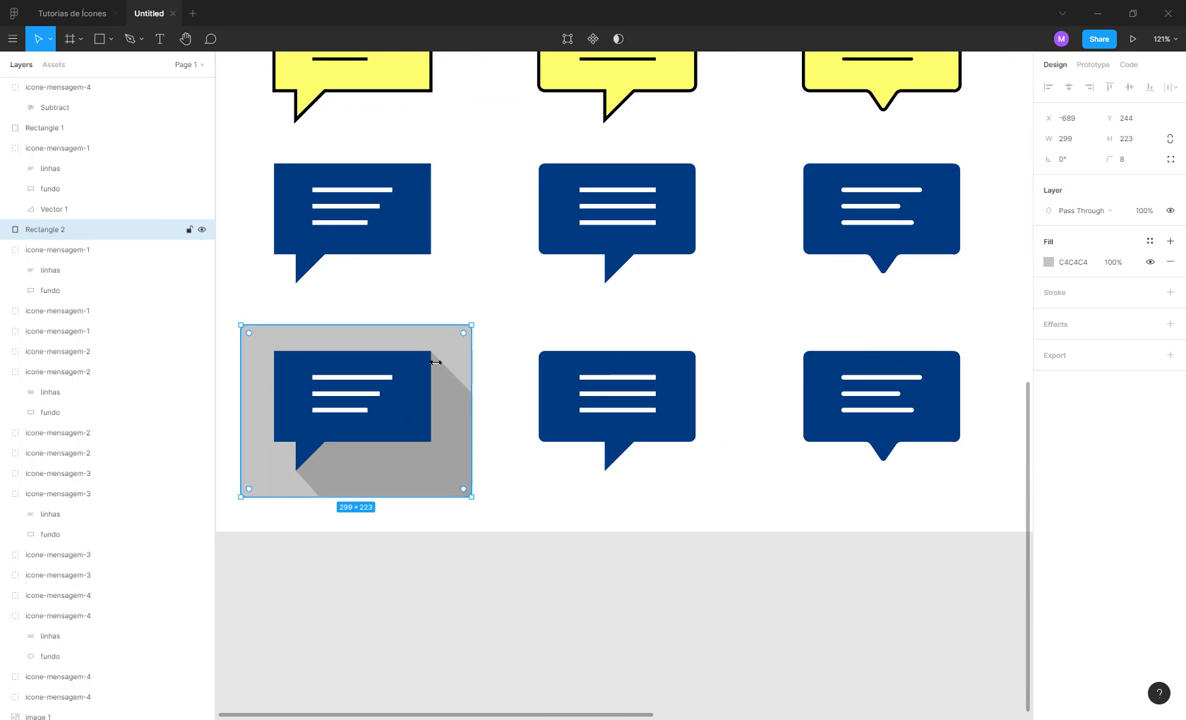
click(476, 373)
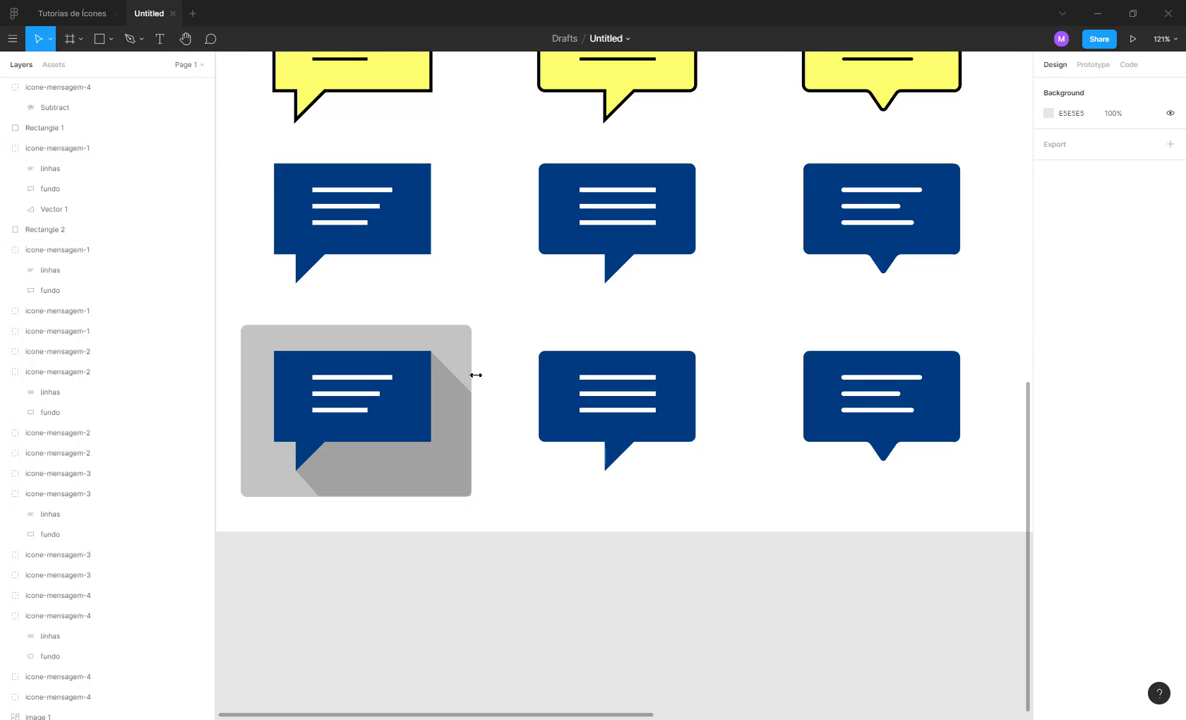
click(455, 362)
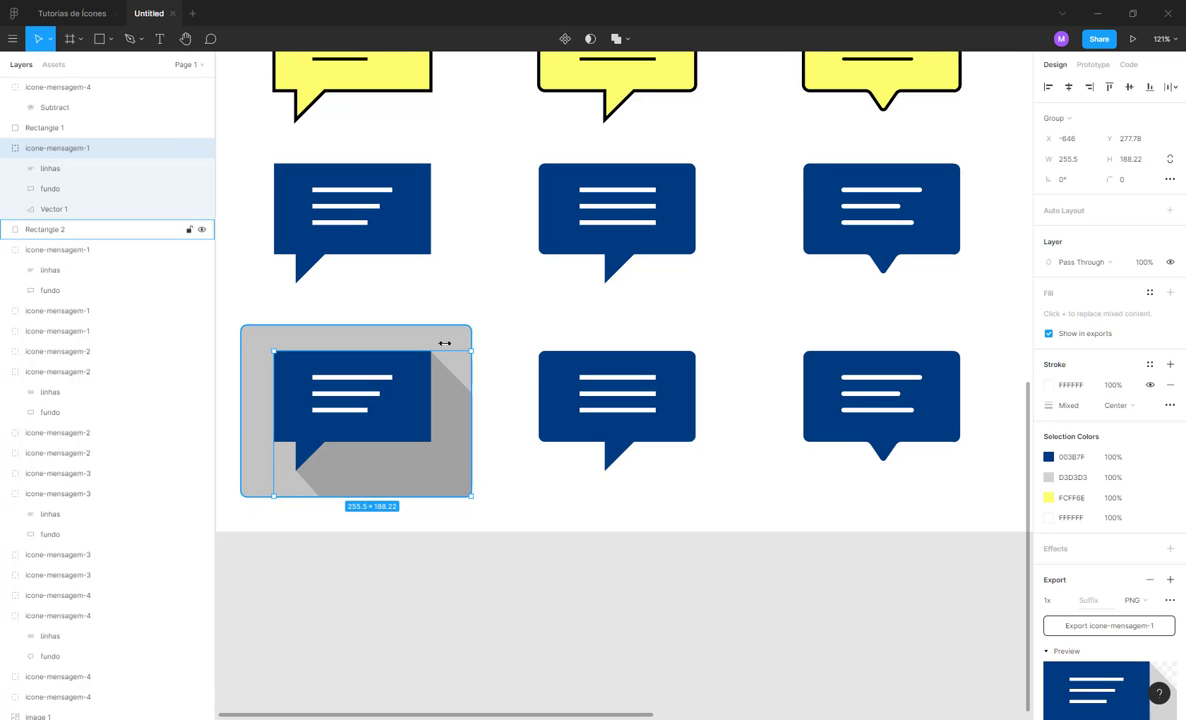
click(350, 557)
key(ctrl+z)
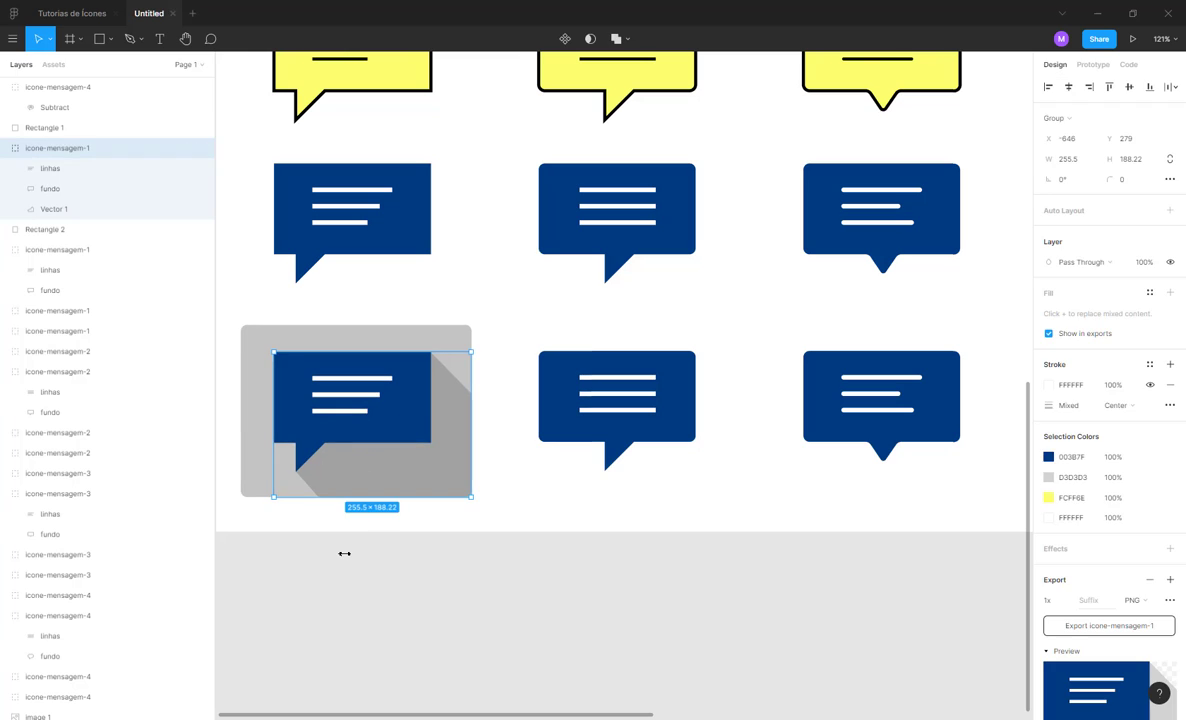
key(ctrl+z)
key(ctrl+z)
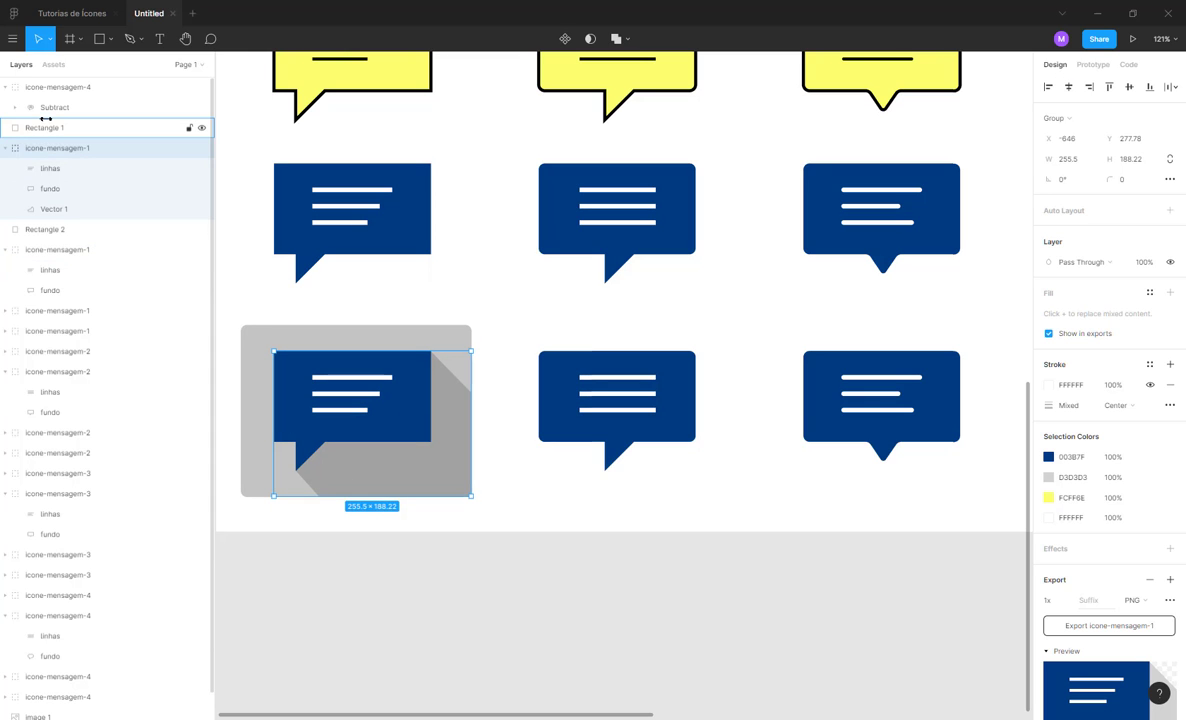
- Rename the long shadow's vector layer in the first blue icon's group as sombra
double_click(85, 210)
text(somb)
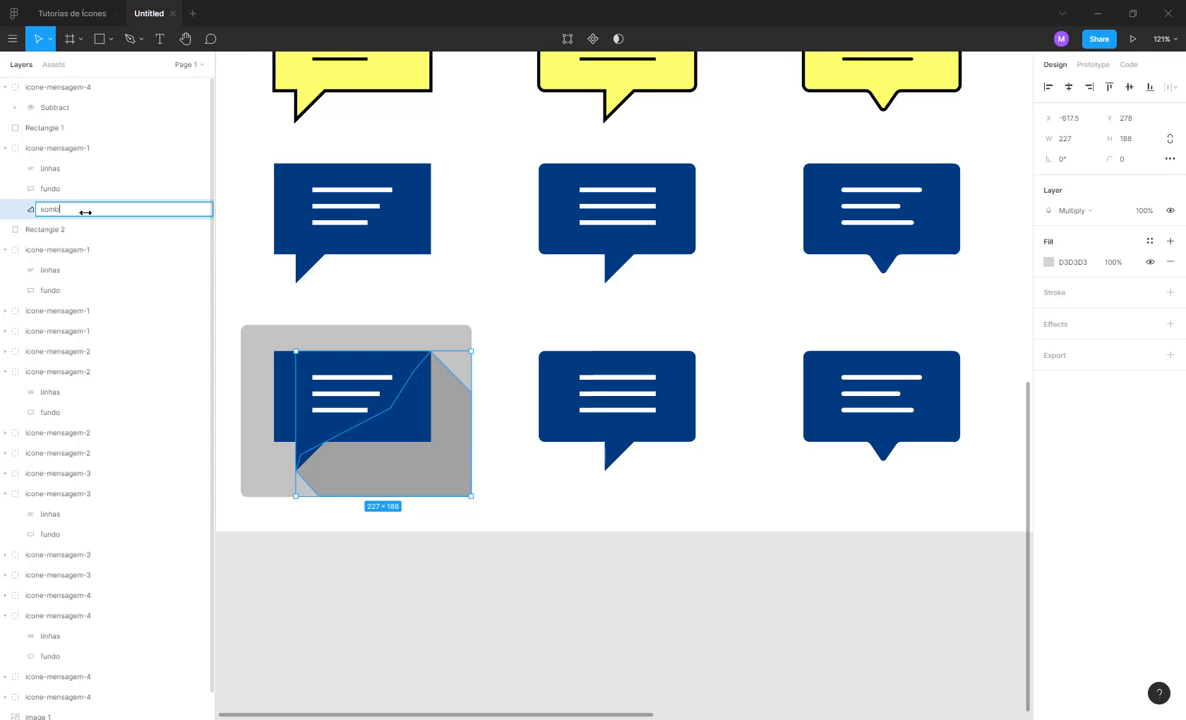
text(ra)
key(Return)
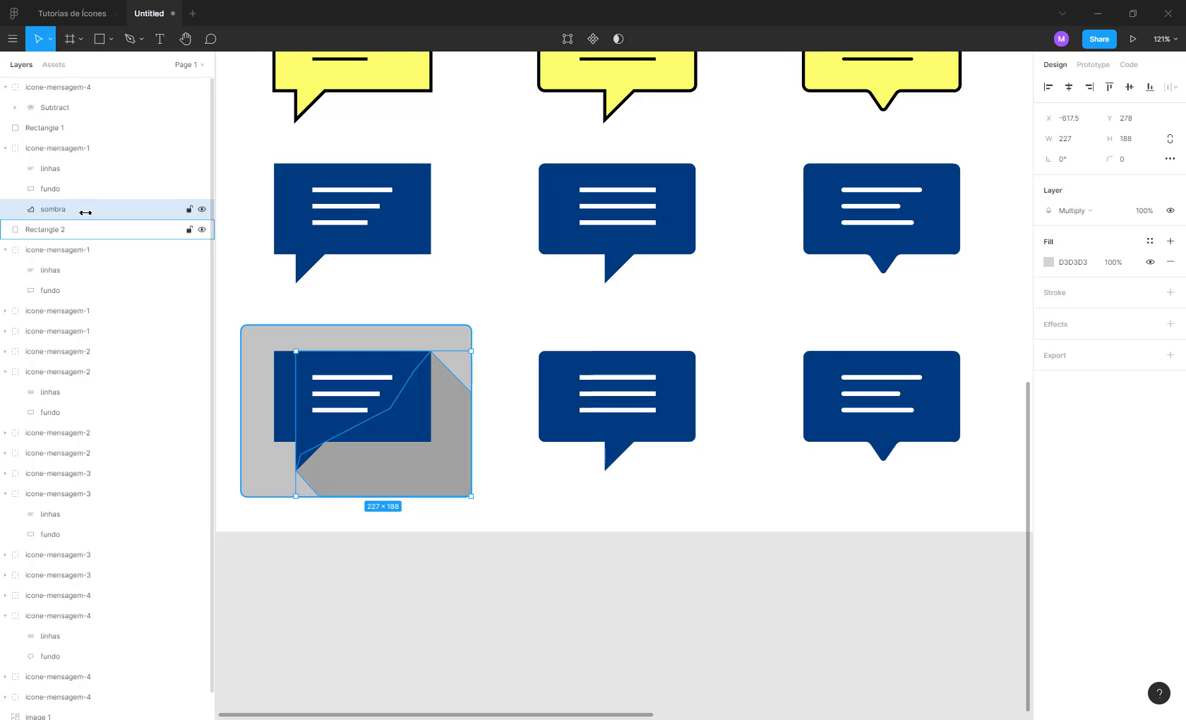
- Collapse the expanded icone-mensagem-1, icone-mensagem-2, icone-mensagem-3 and icone-mensagem-4 groups in the layer list
click(5, 147)
click(6, 188)
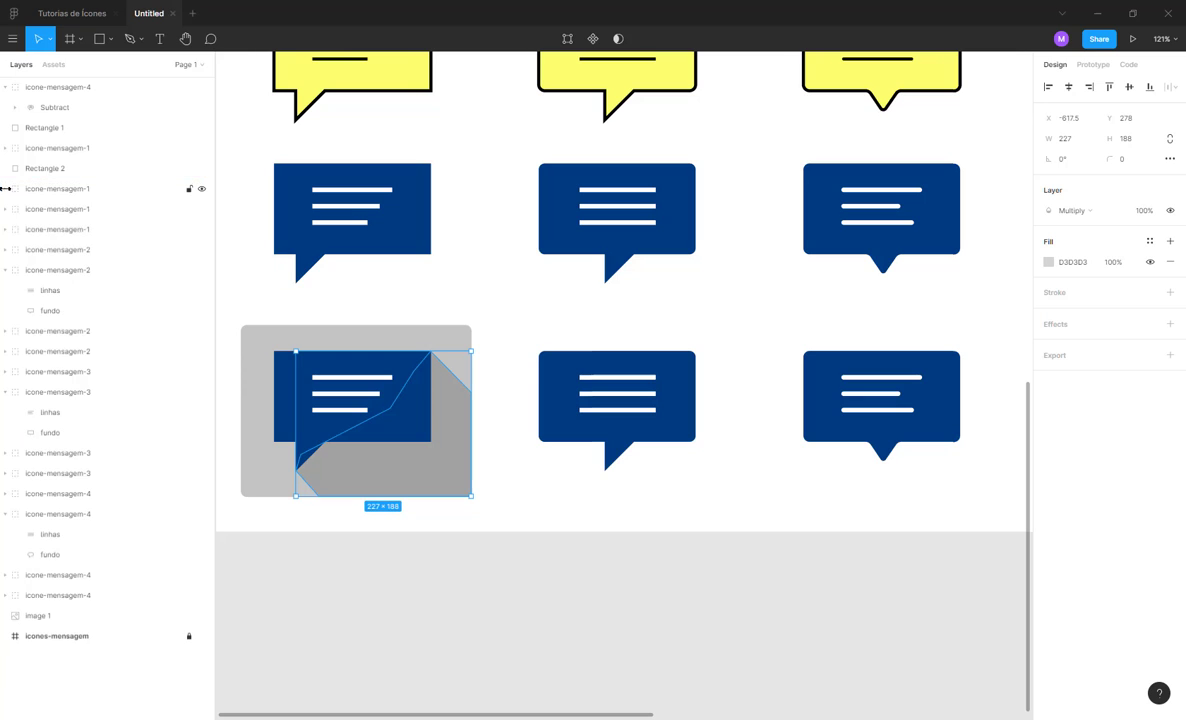
click(5, 266)
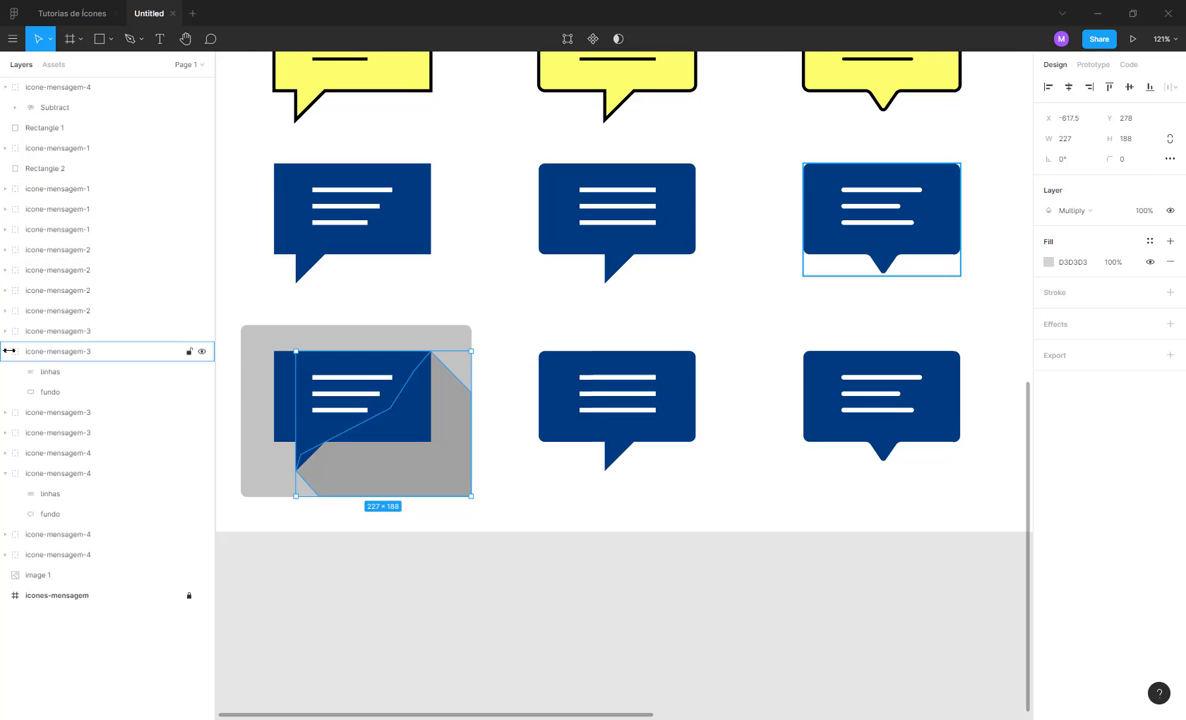
click(5, 351)
click(6, 431)
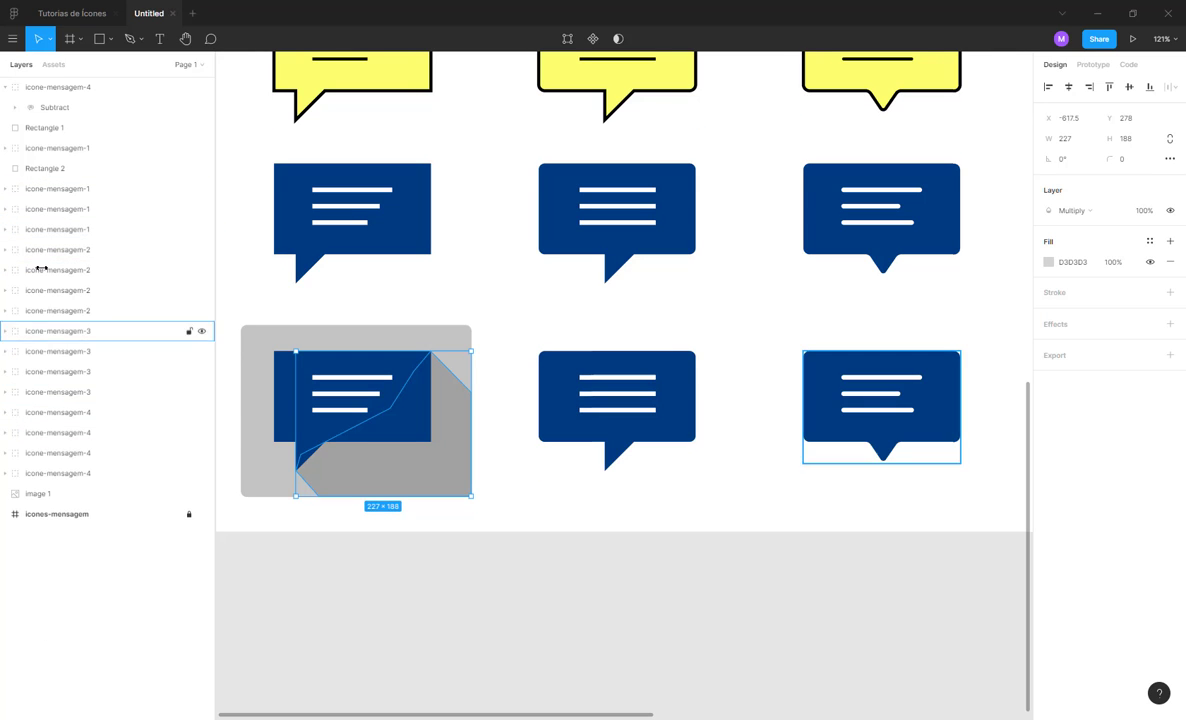
- Rename the rounded grey background rectangle behind the first shadowed icon as forma
click(33, 168)
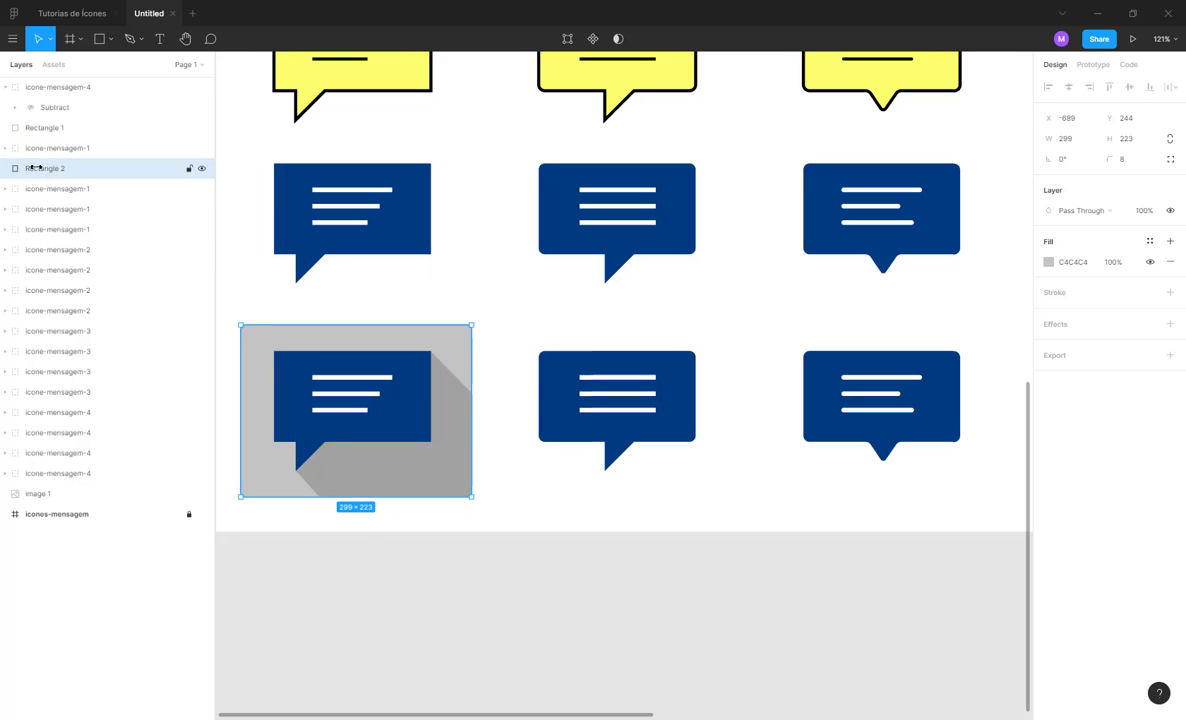
click(53, 148)
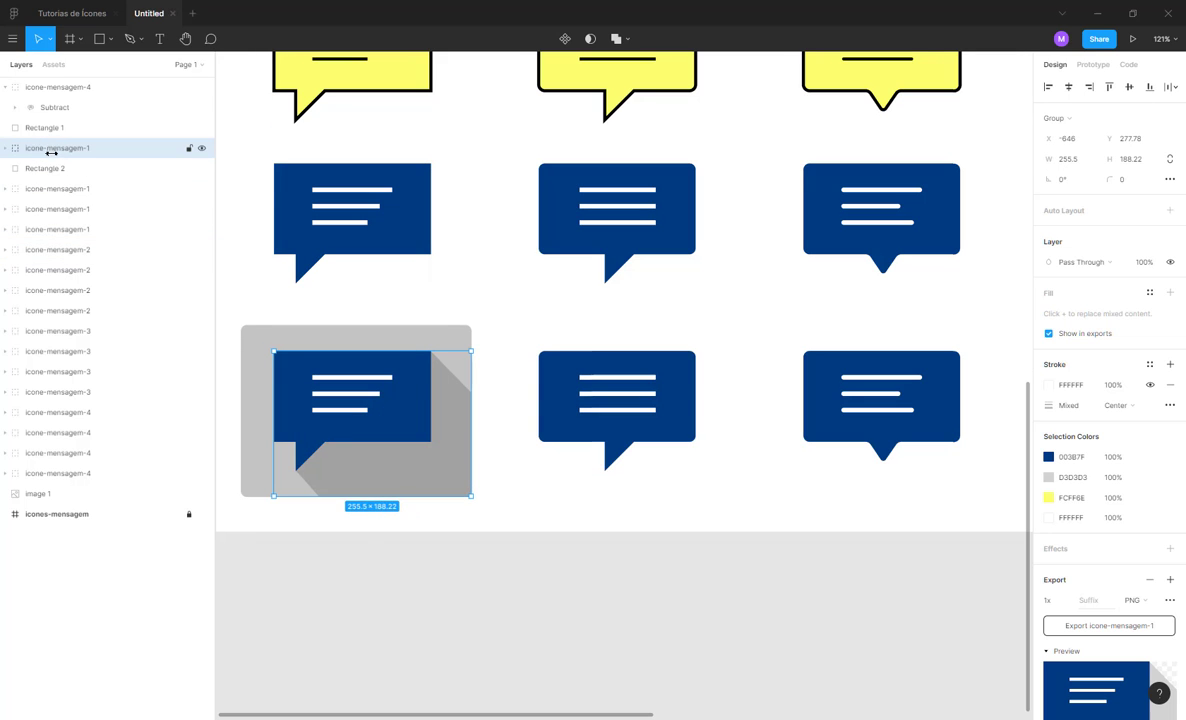
click(46, 169)
double_click(46, 169)
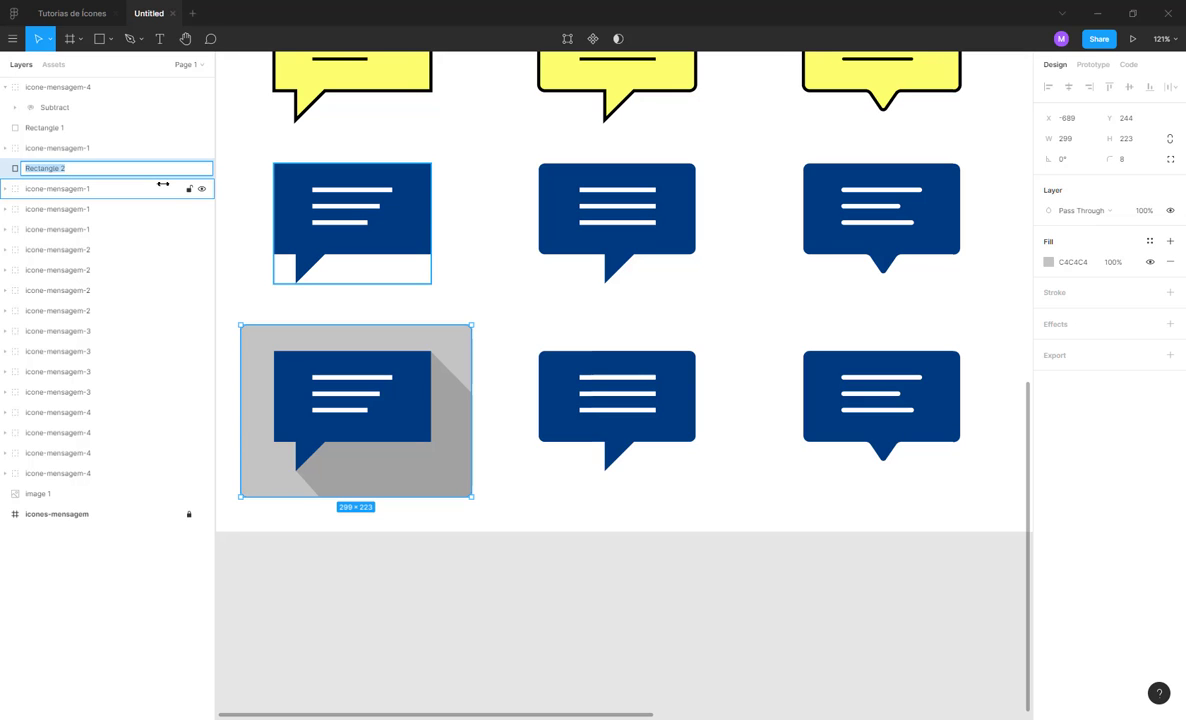
text(forma)
key(Return)
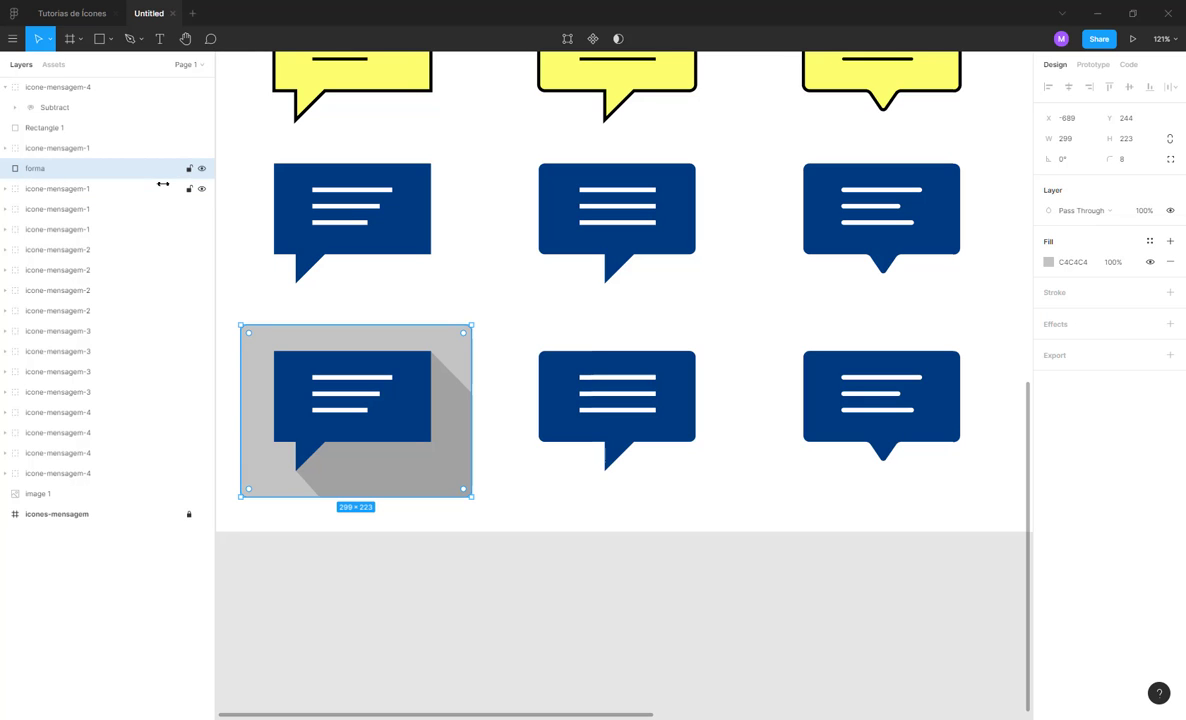
- Move the forma layer into the shadowed icone-mensagem-1 group, beneath sombra, and collapse the group
click(6, 148)
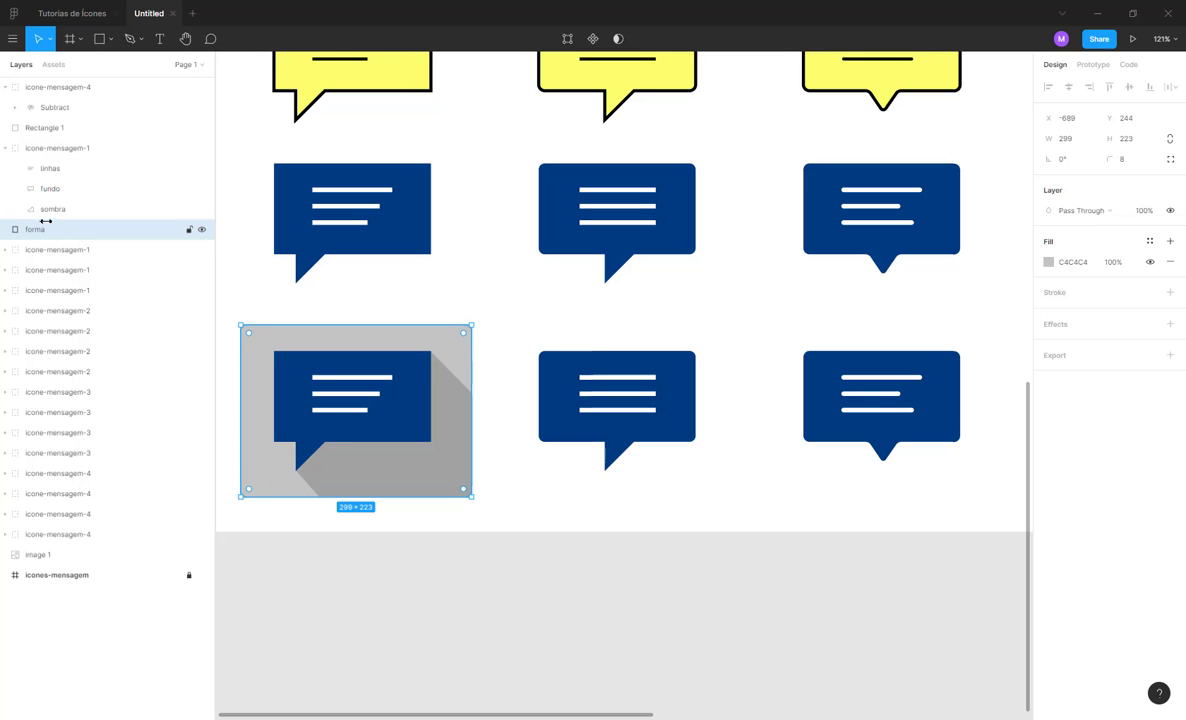
drag(42, 227, 74, 230)
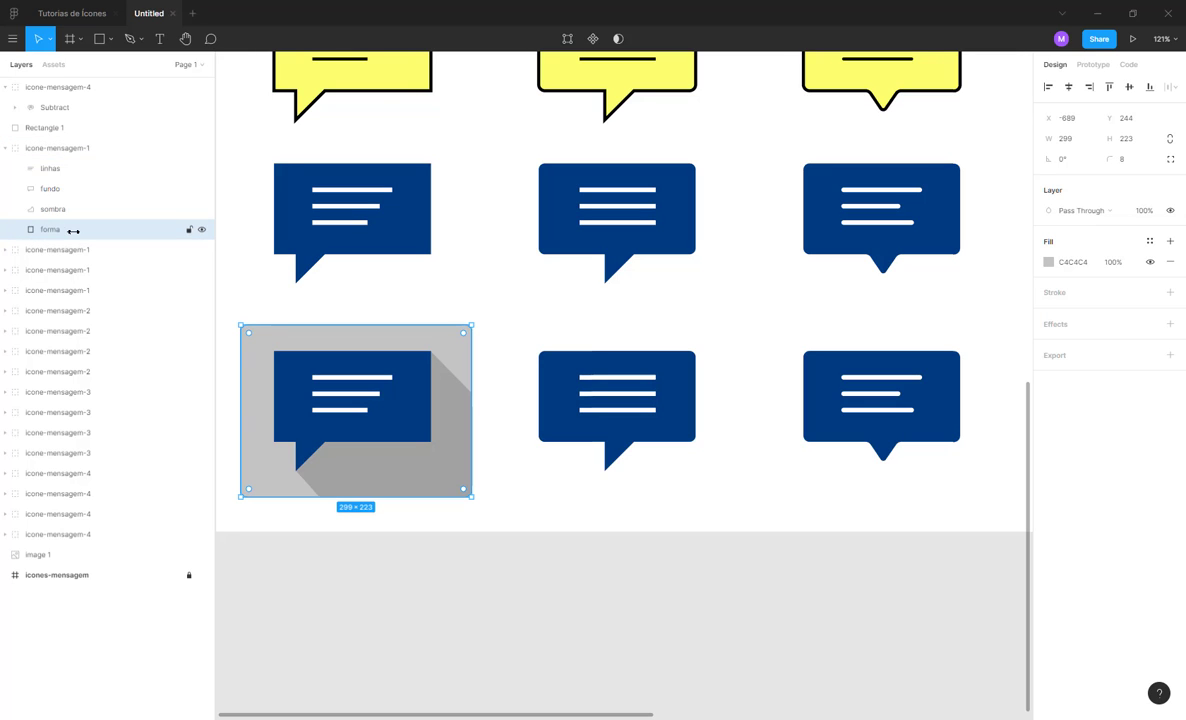
click(6, 148)
click(487, 315)
click(401, 354)
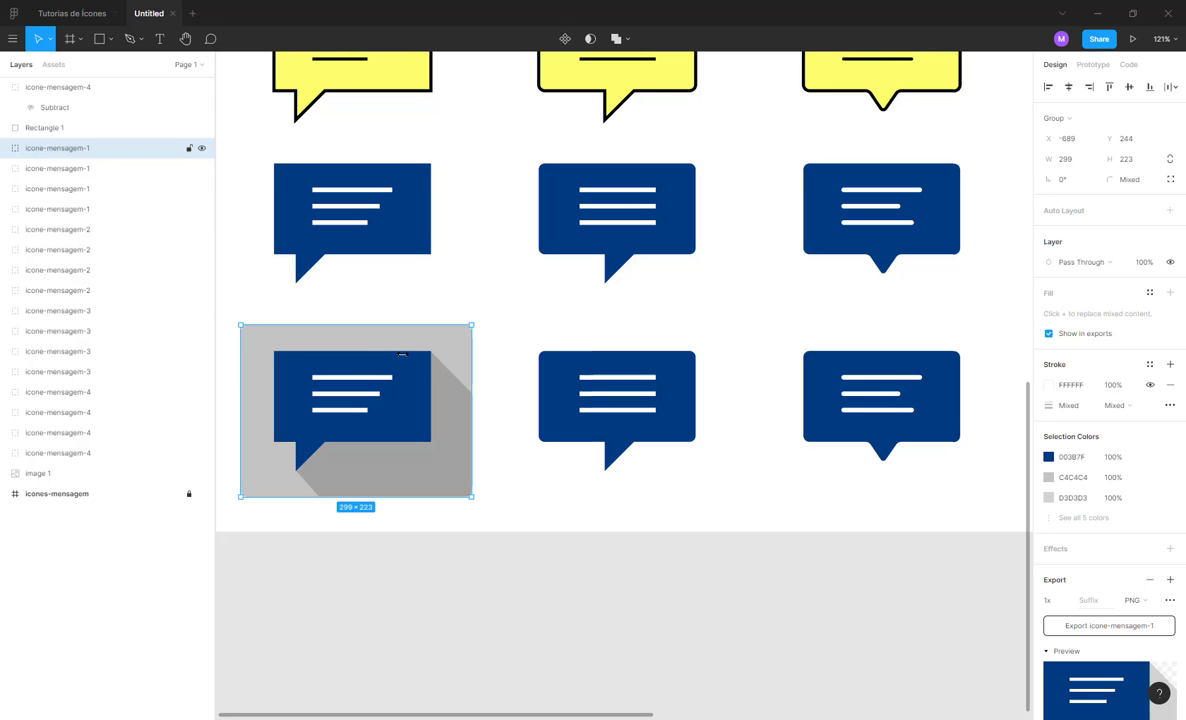
- Examine which layer groups the outlined and yellow-filled speech bubbles belong to and how they are named
scroll(365, 346, up, 6)
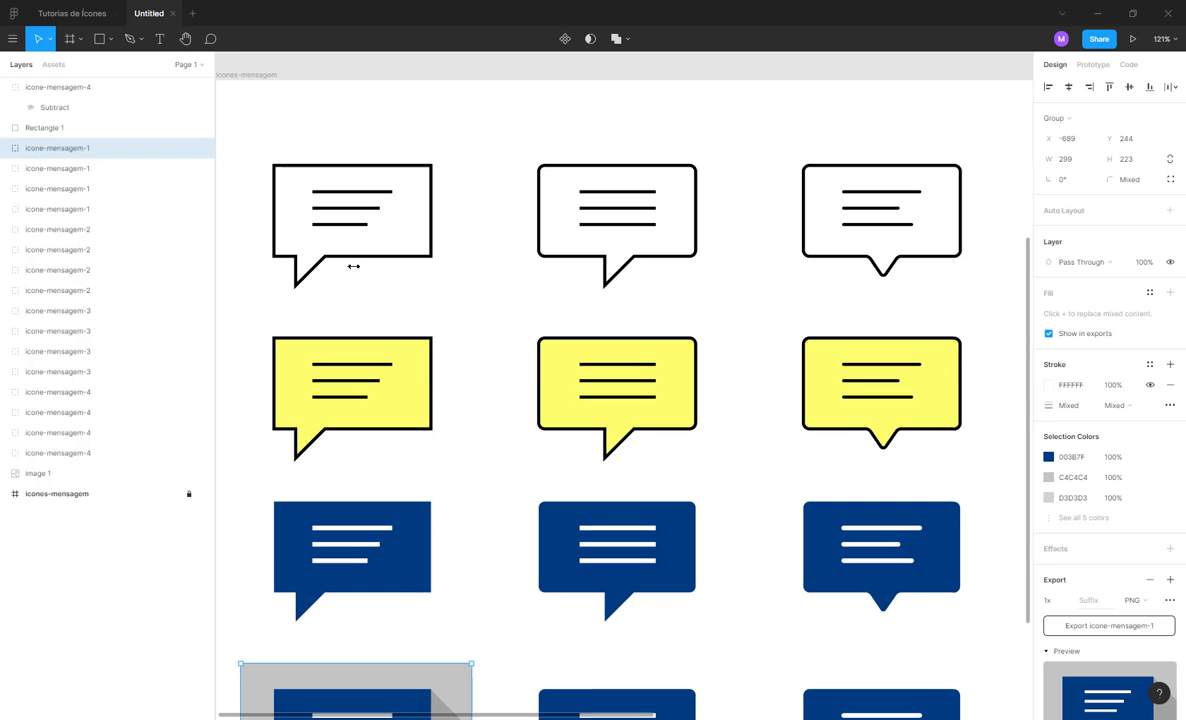
click(337, 226)
click(622, 225)
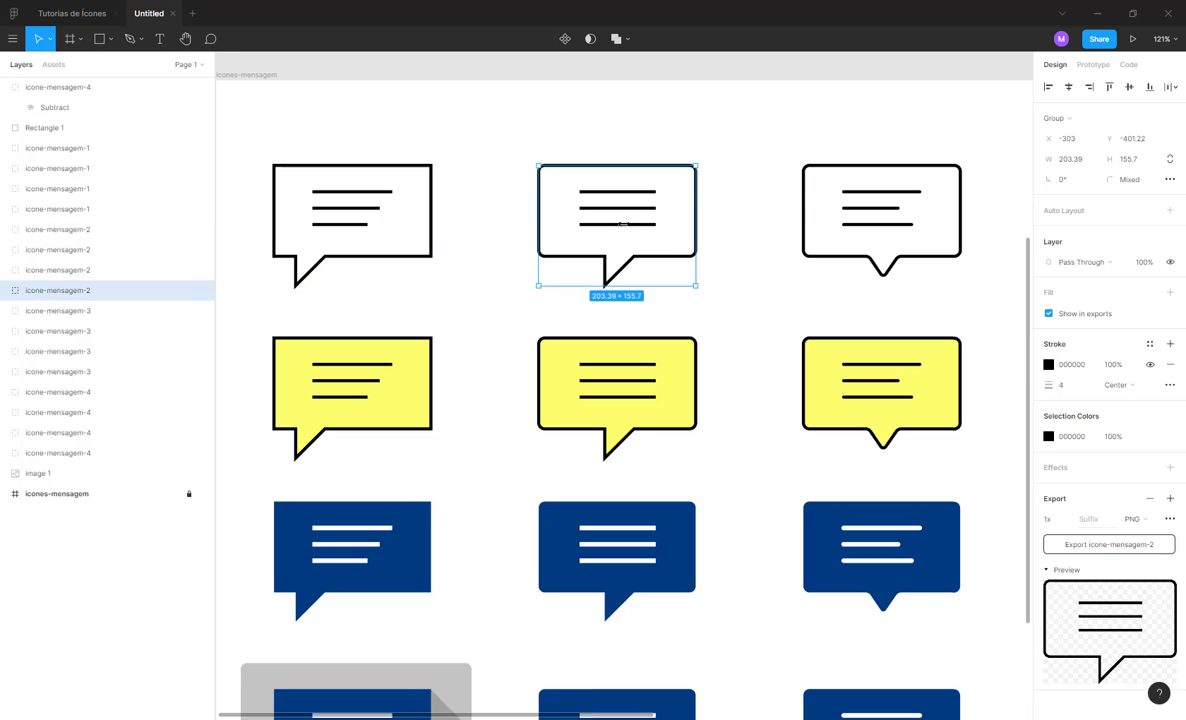
click(892, 219)
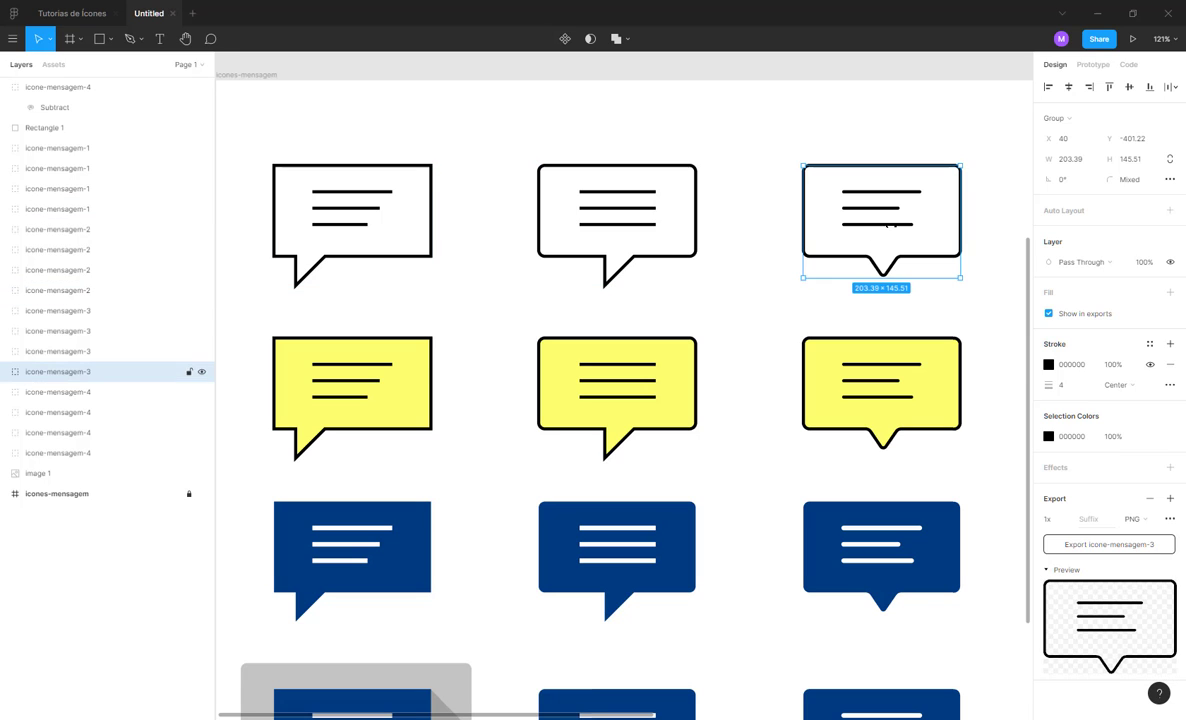
click(383, 361)
click(600, 350)
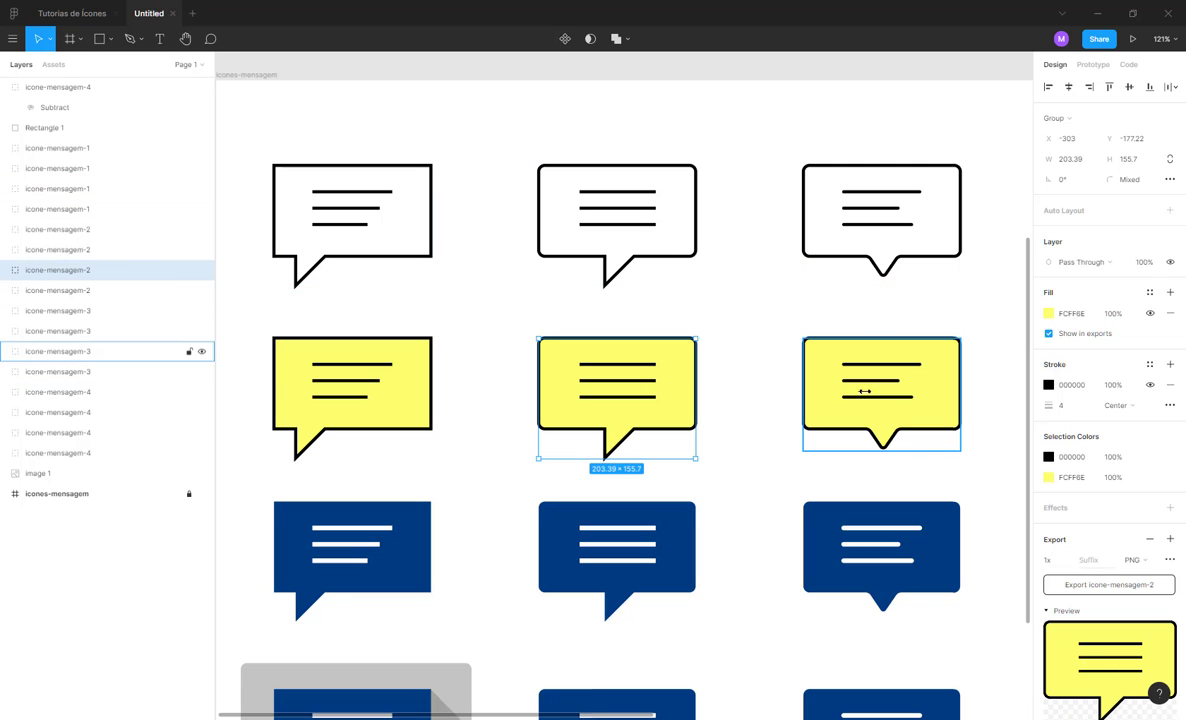
click(865, 391)
scroll(405, 206, down, 1)
key(Escape)
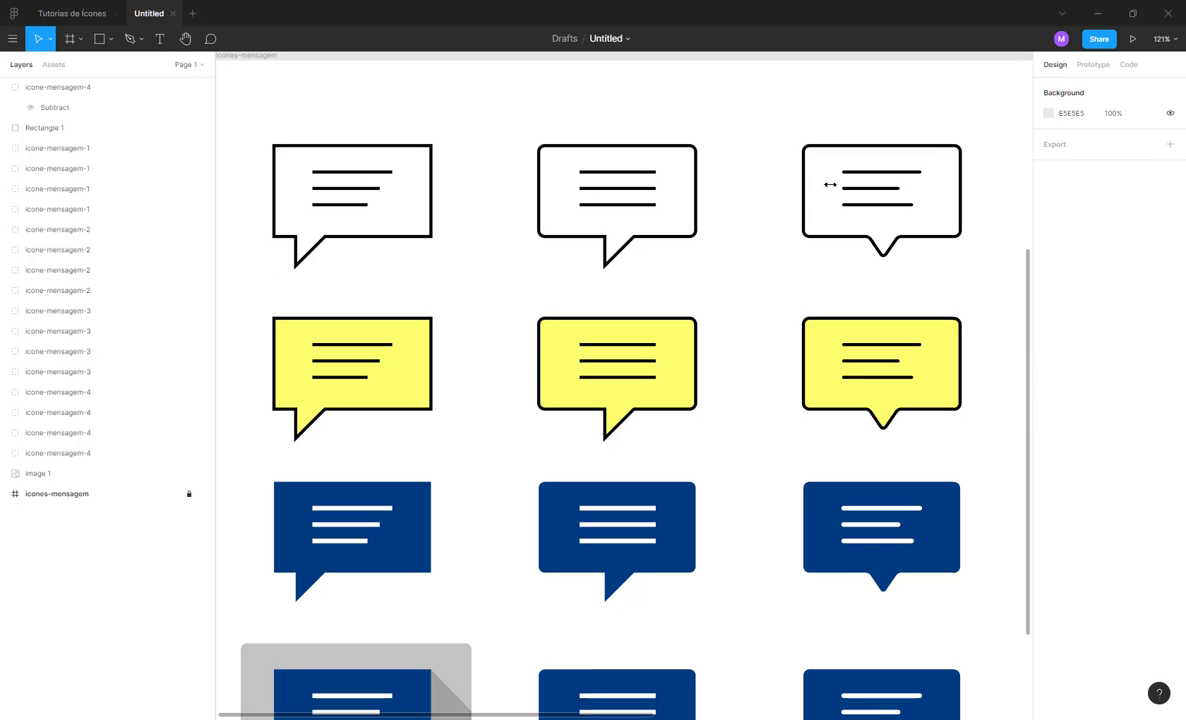
click(372, 330)
click(600, 350)
click(820, 357)
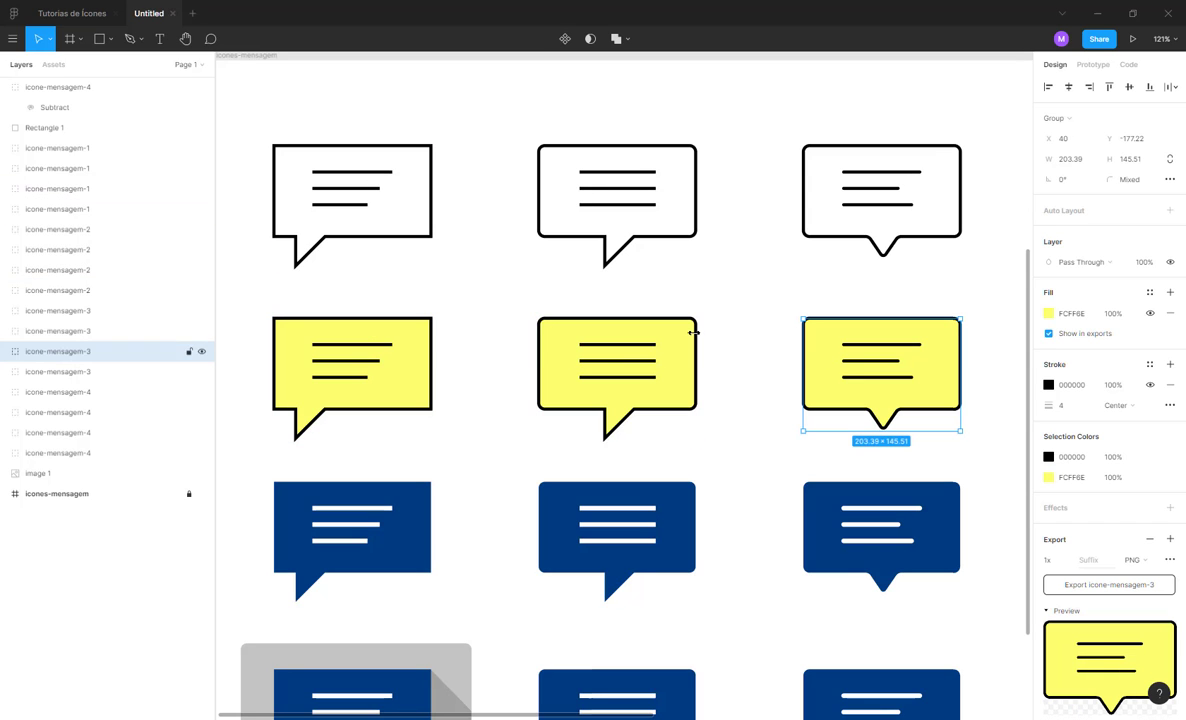
click(343, 332)
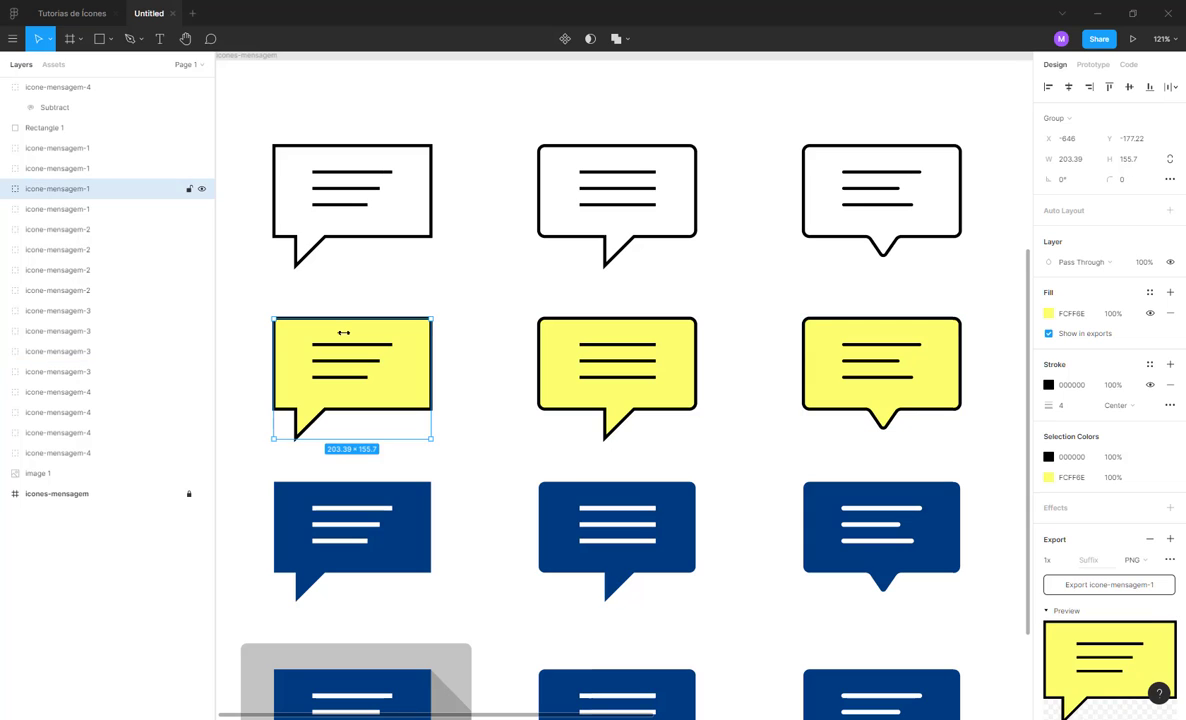
click(422, 197)
click(431, 199)
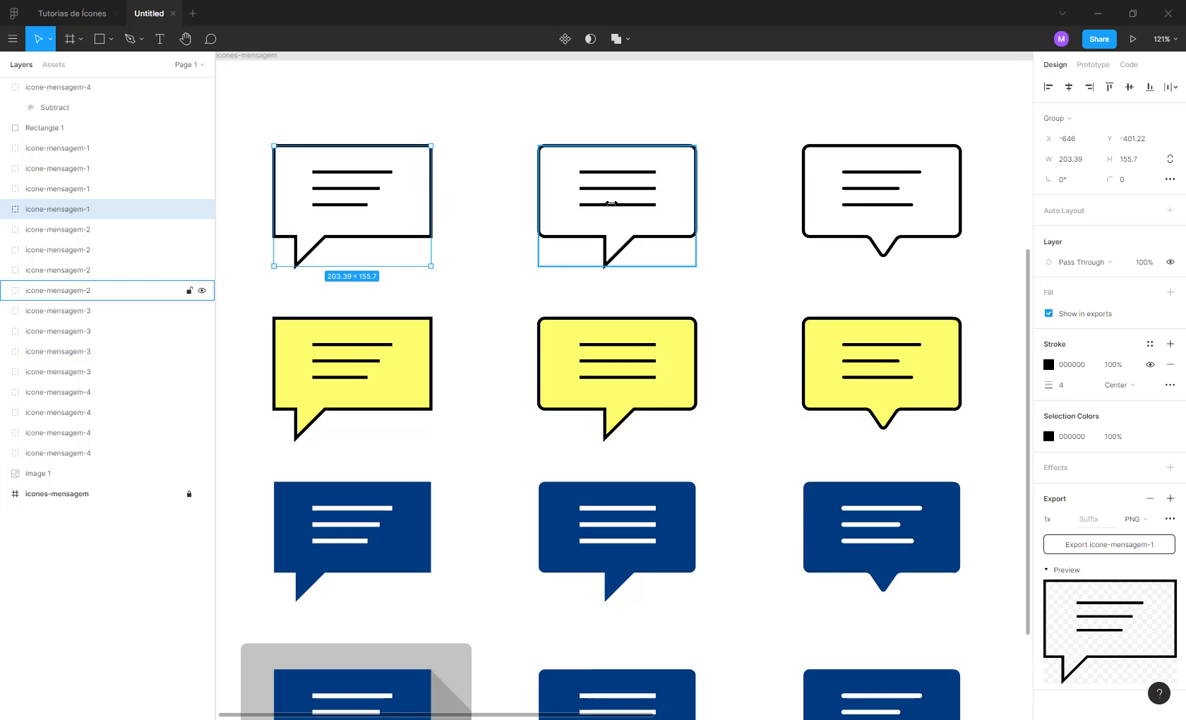
click(610, 203)
click(891, 210)
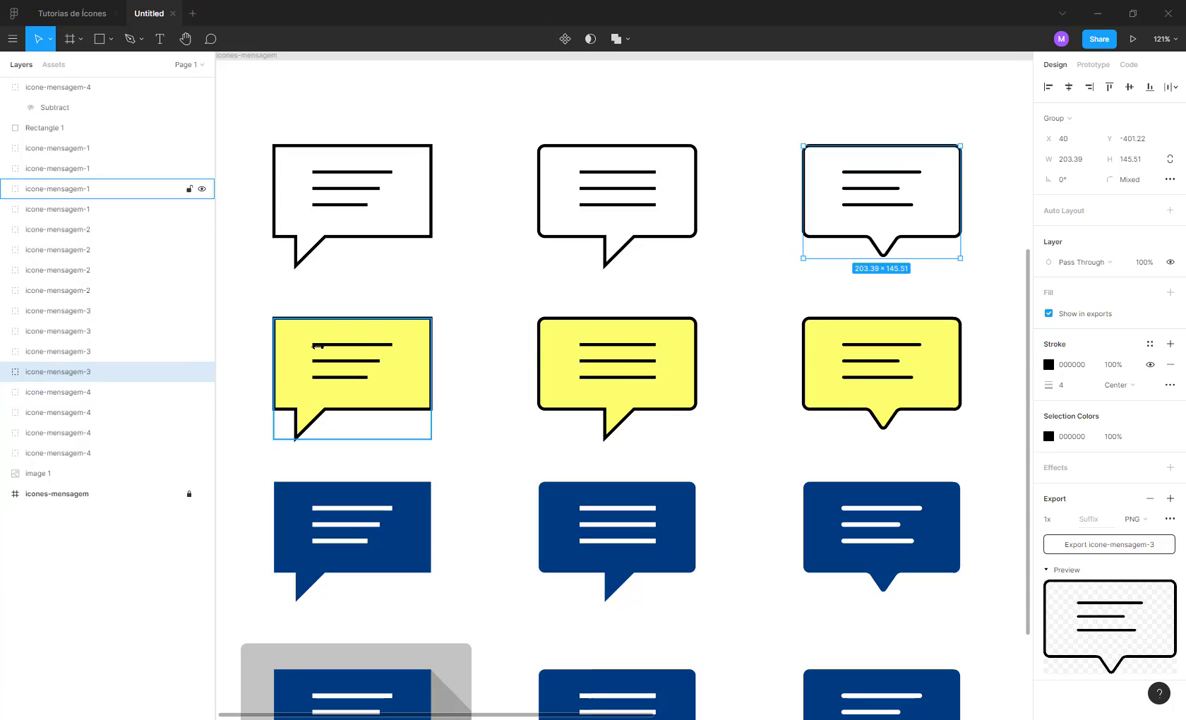
- Rename the first yellow speech bubble's group as icone-mensagem-4
click(316, 346)
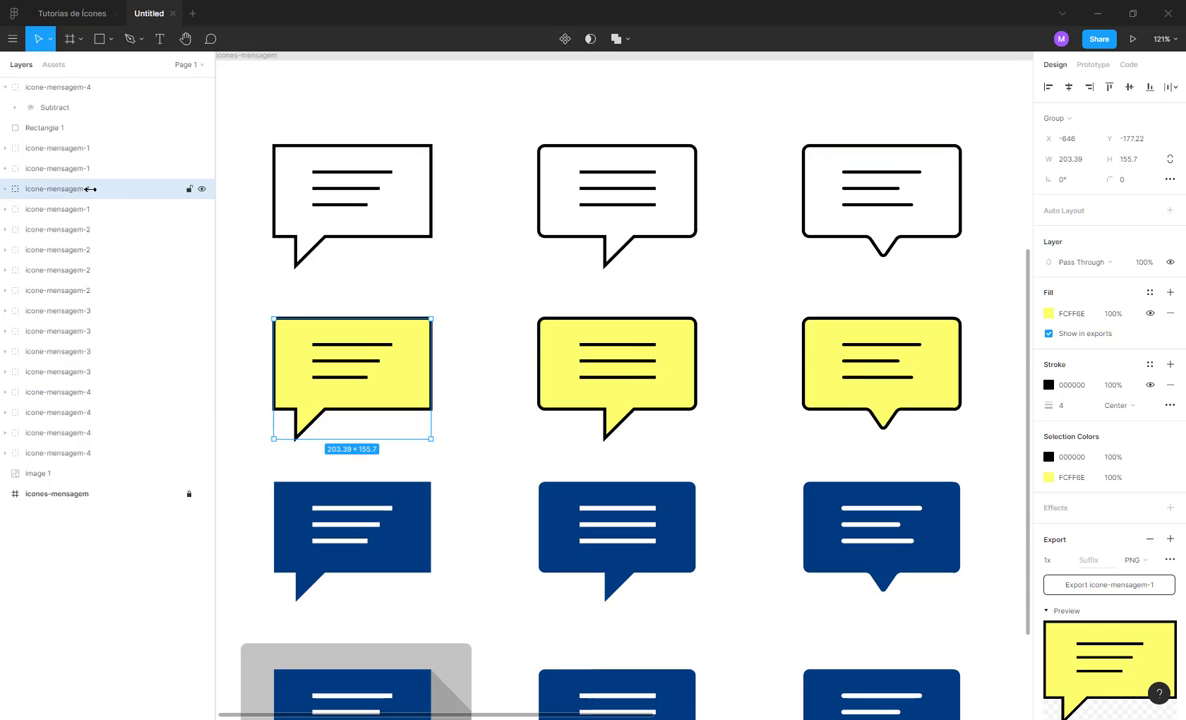
double_click(60, 188)
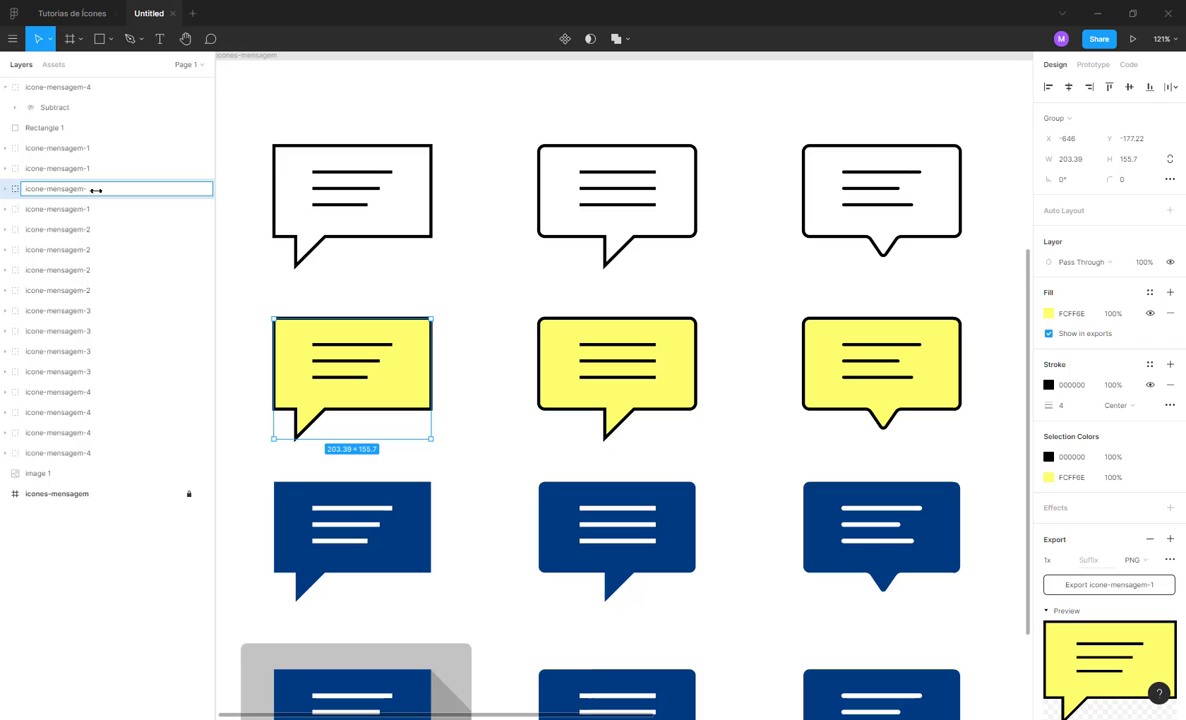
text(4)
key(Return)
- Rename the middle yellow speech bubble's group as icone-mensagem-5
click(630, 330)
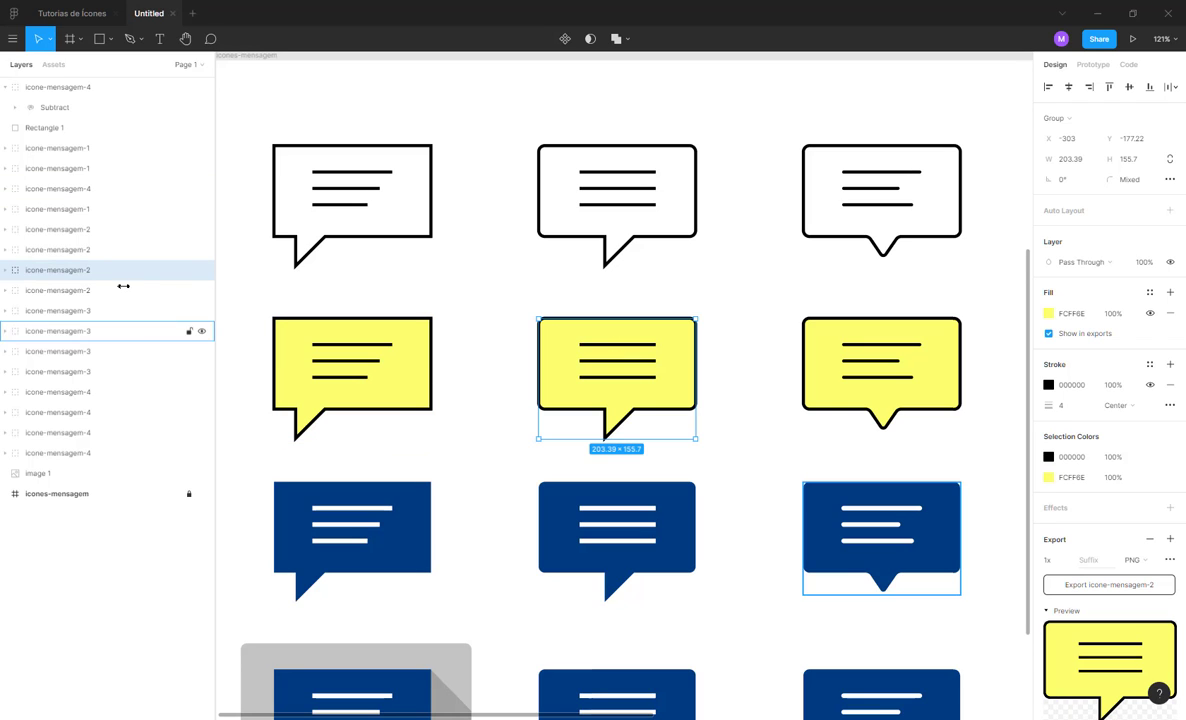
double_click(93, 270)
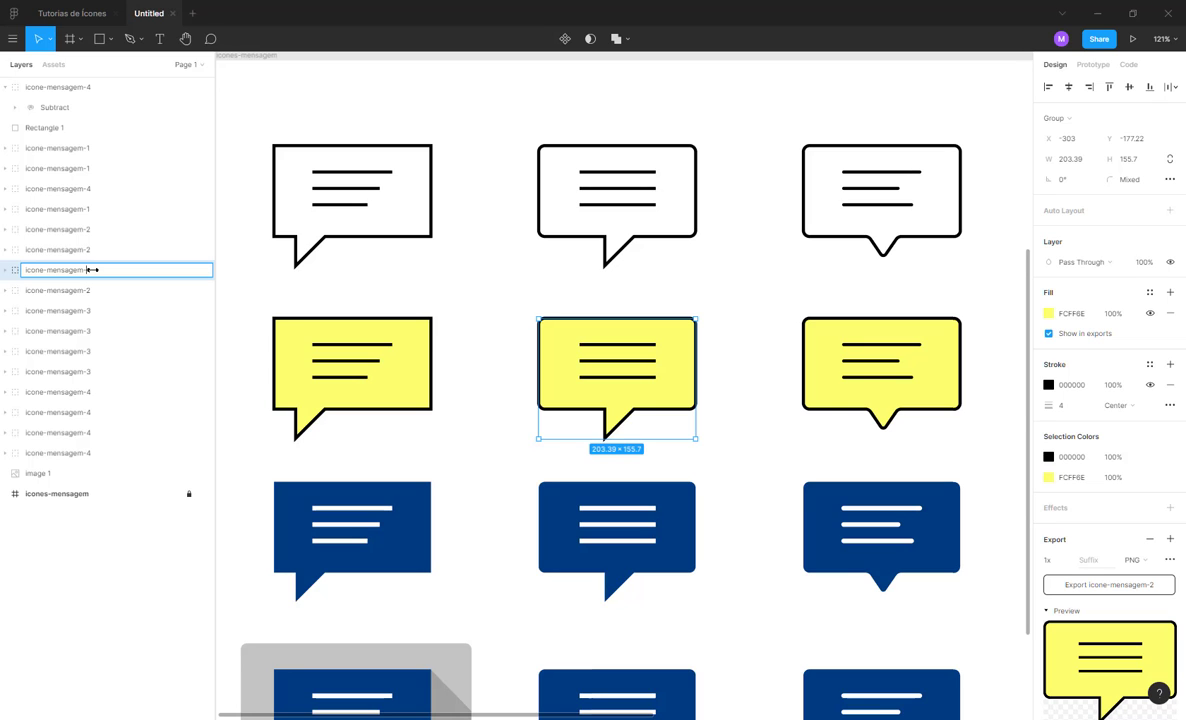
text(-5)
key(Return)
- Rename the third yellow speech bubble's group as icone-mensagem-6
click(848, 347)
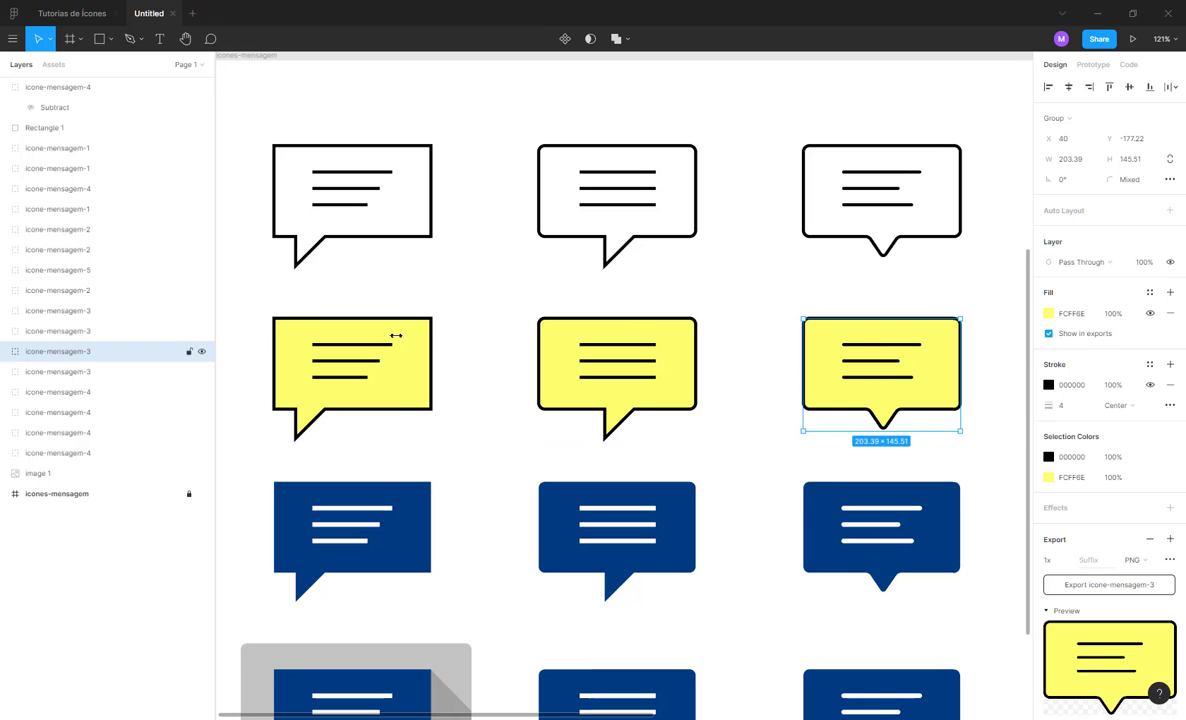
double_click(93, 351)
click(102, 352)
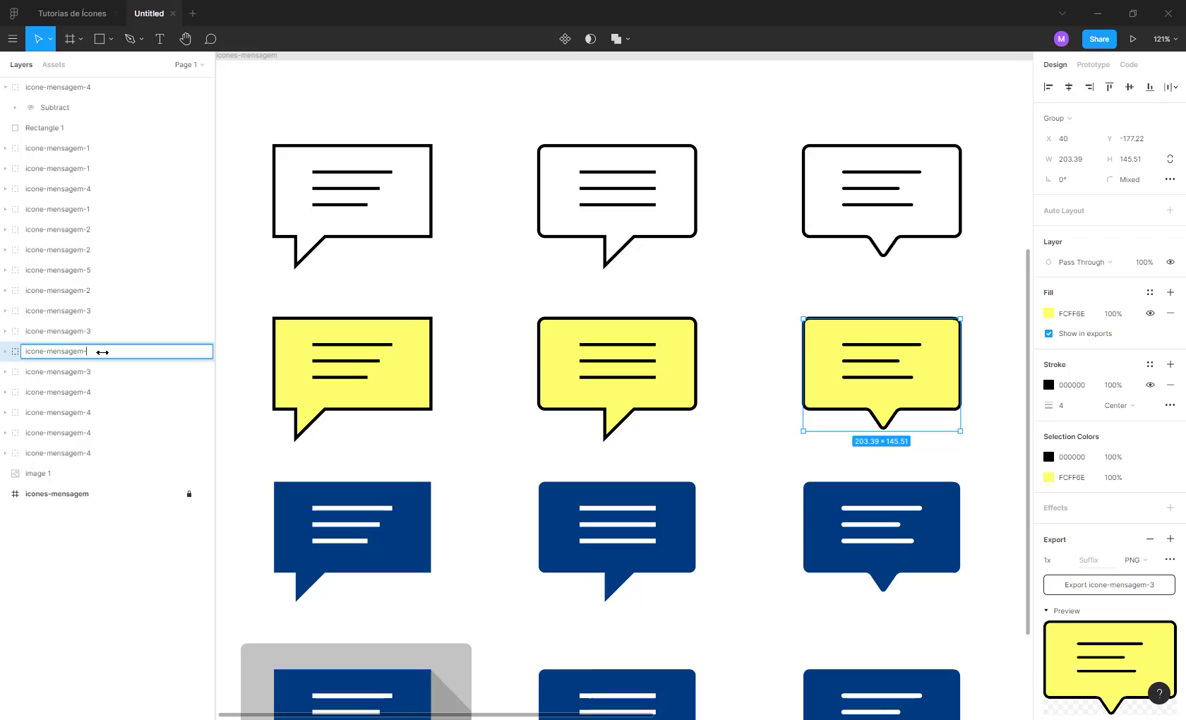
text(6)
key(Return)
- Move the first outlined bubble's icone-mensagem-1 group up in the layer order to directly below Rectangle 1
scroll(437, 381, down, 2)
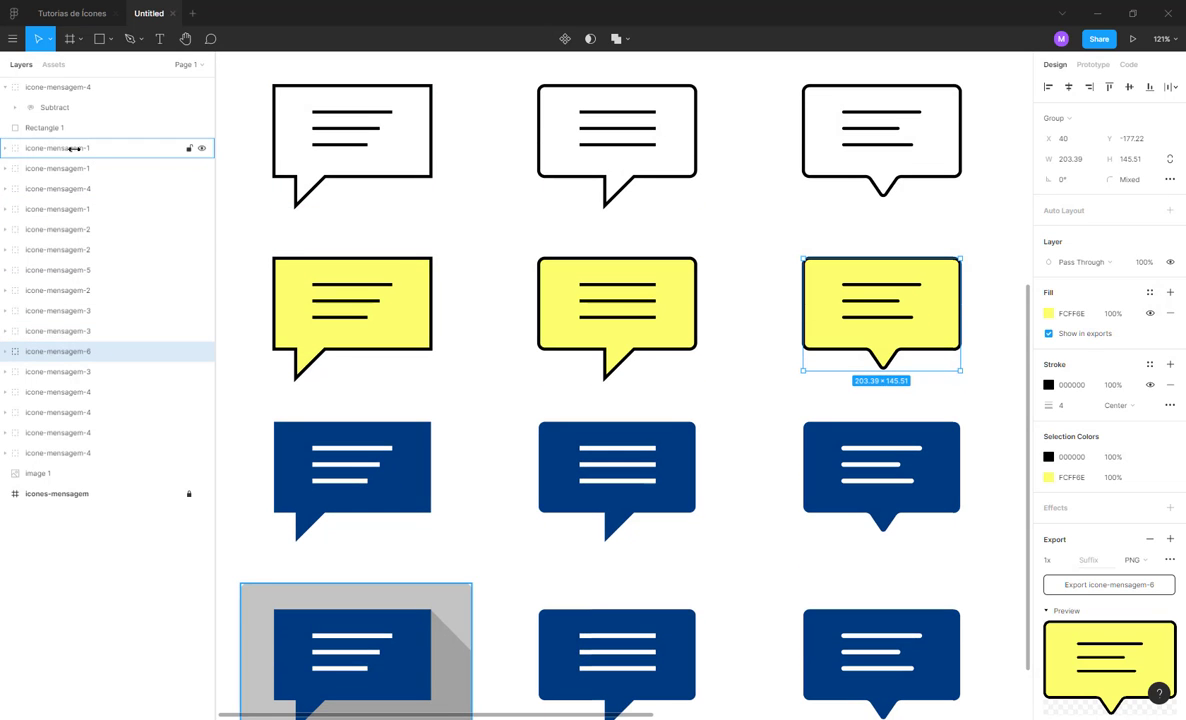
click(116, 148)
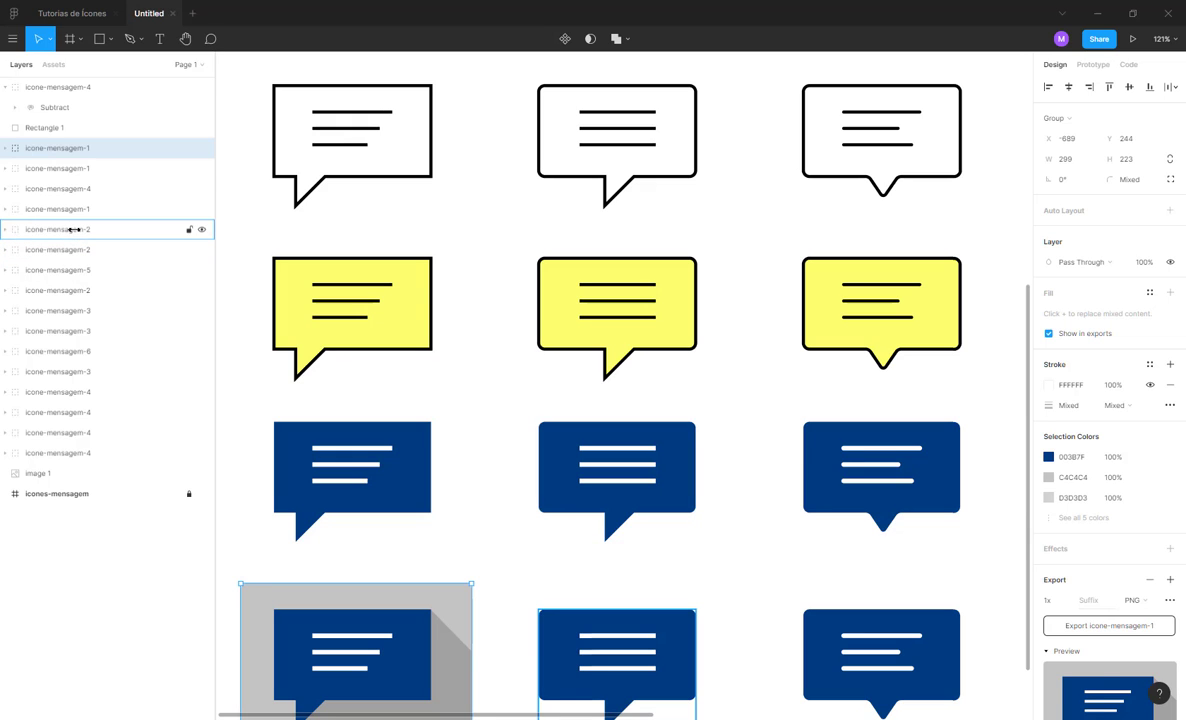
click(73, 230)
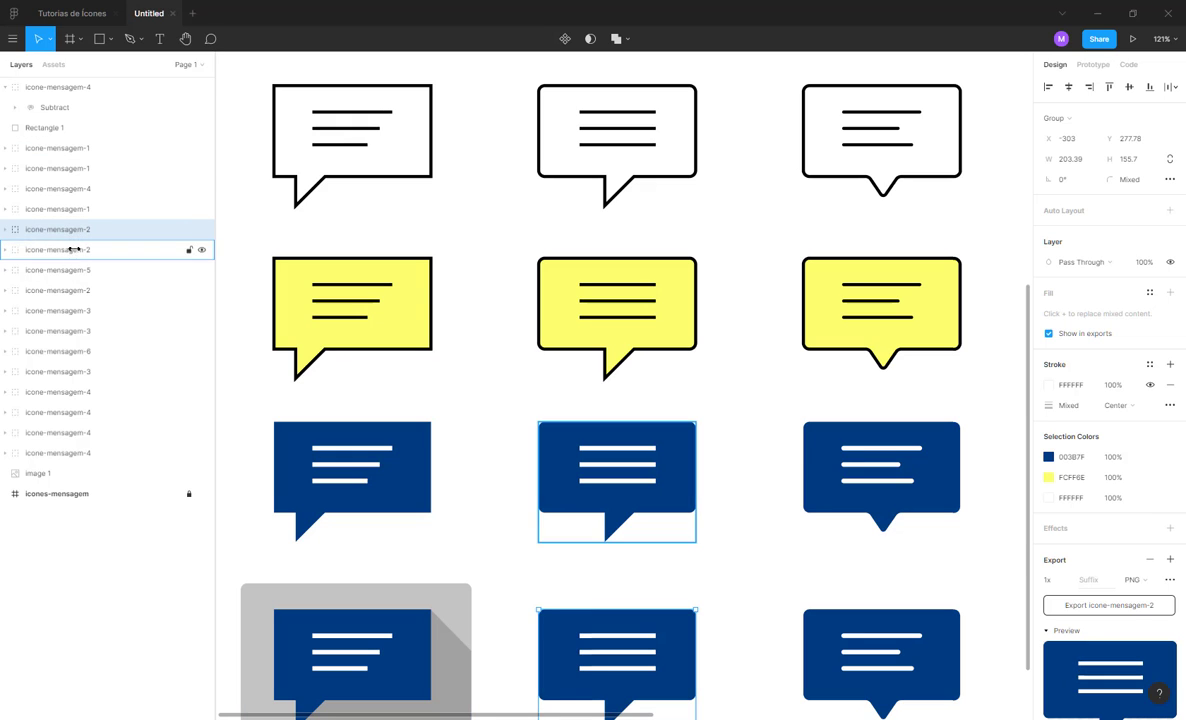
click(73, 249)
click(358, 142)
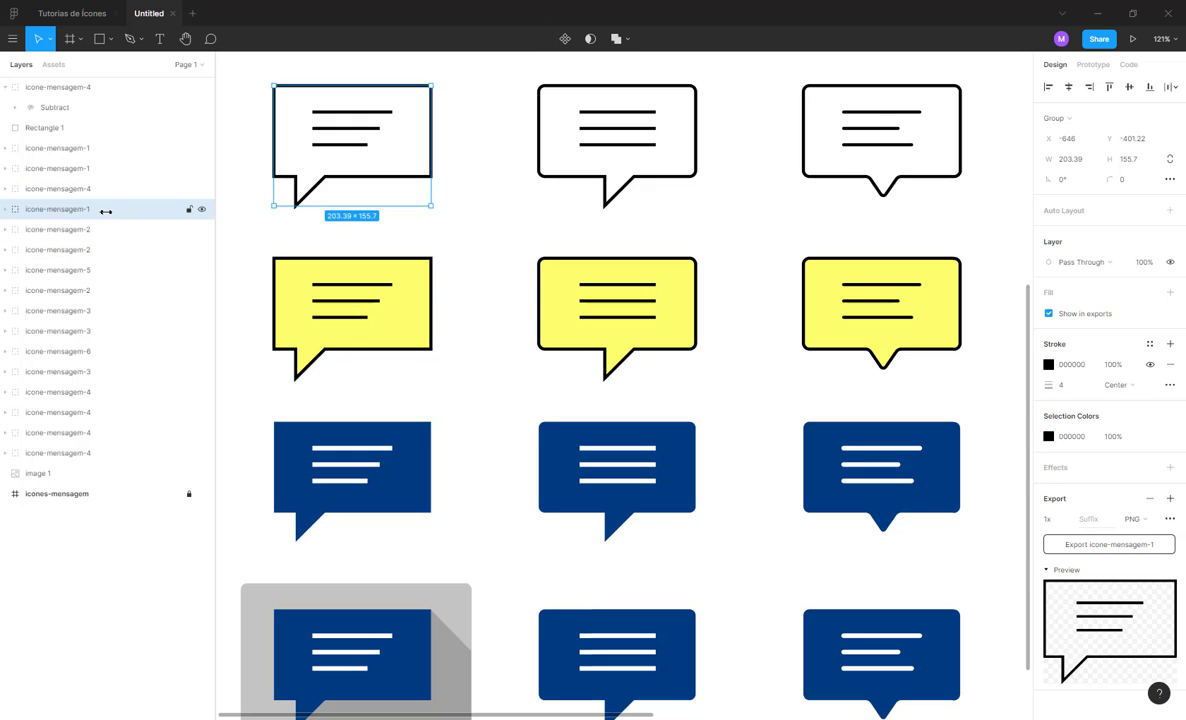
drag(105, 211, 104, 125)
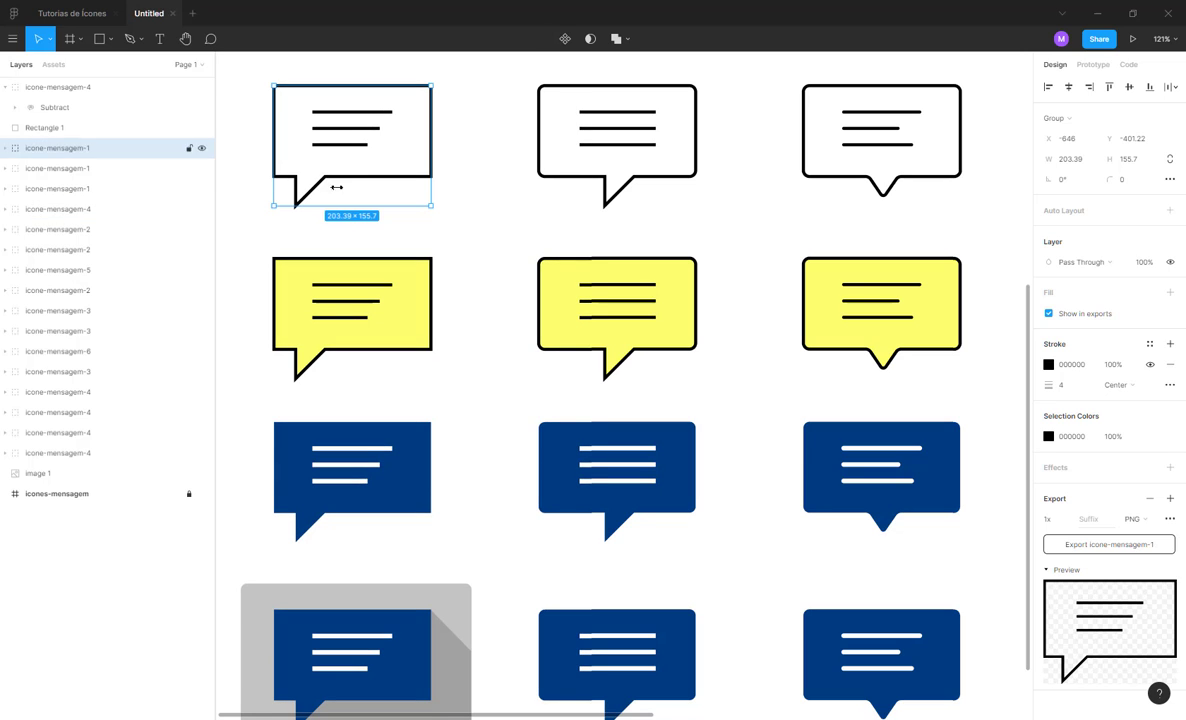
- Move the outlined icone-mensagem-2 and icone-mensagem-3 groups, in that order, directly below the outlined icone-mensagem-1 in the layer order
click(95, 290)
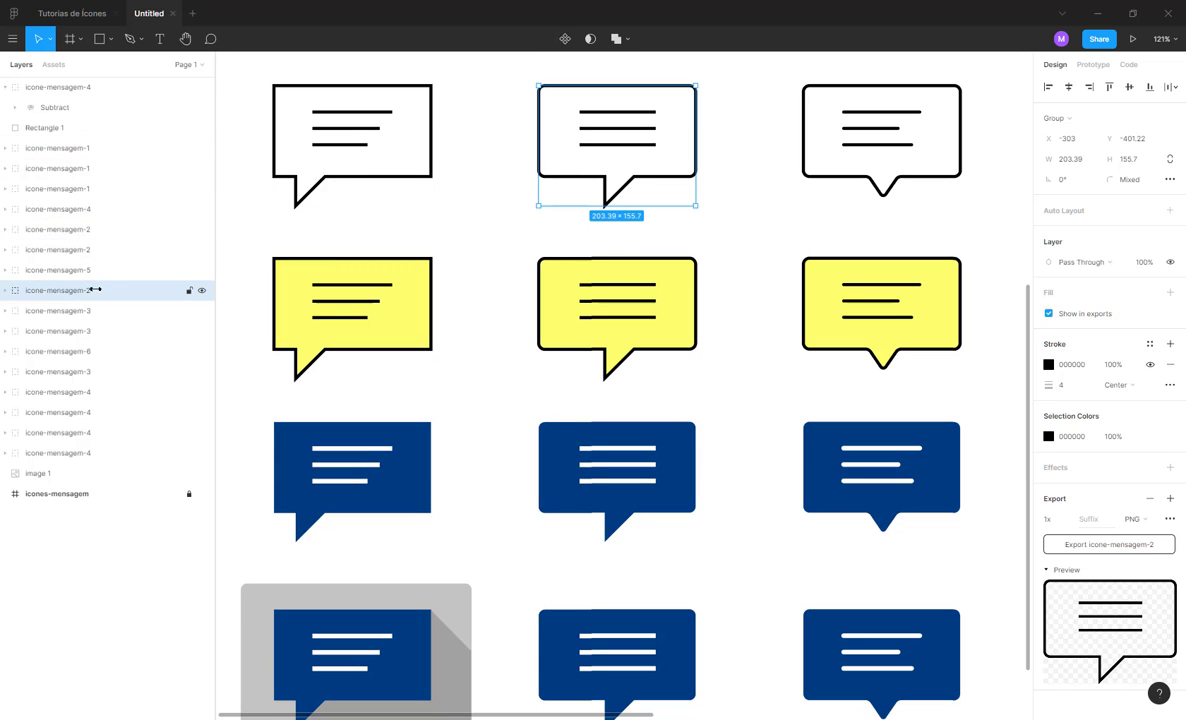
drag(95, 288, 106, 160)
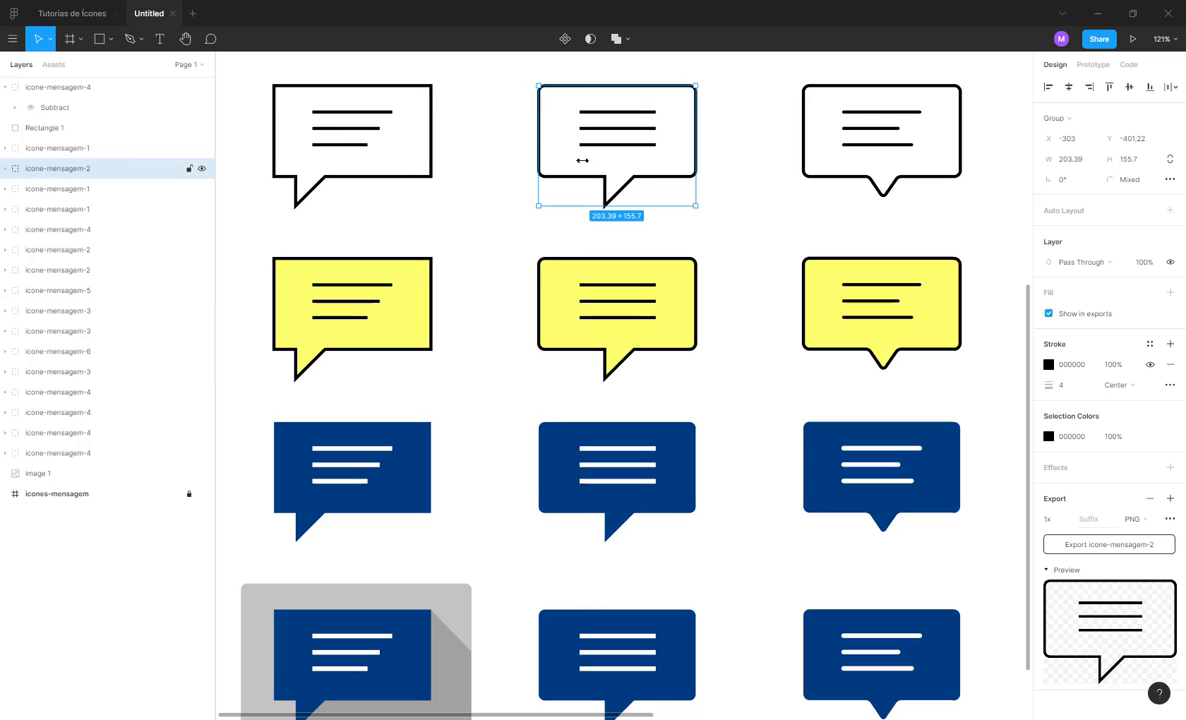
click(122, 369)
drag(118, 371, 110, 184)
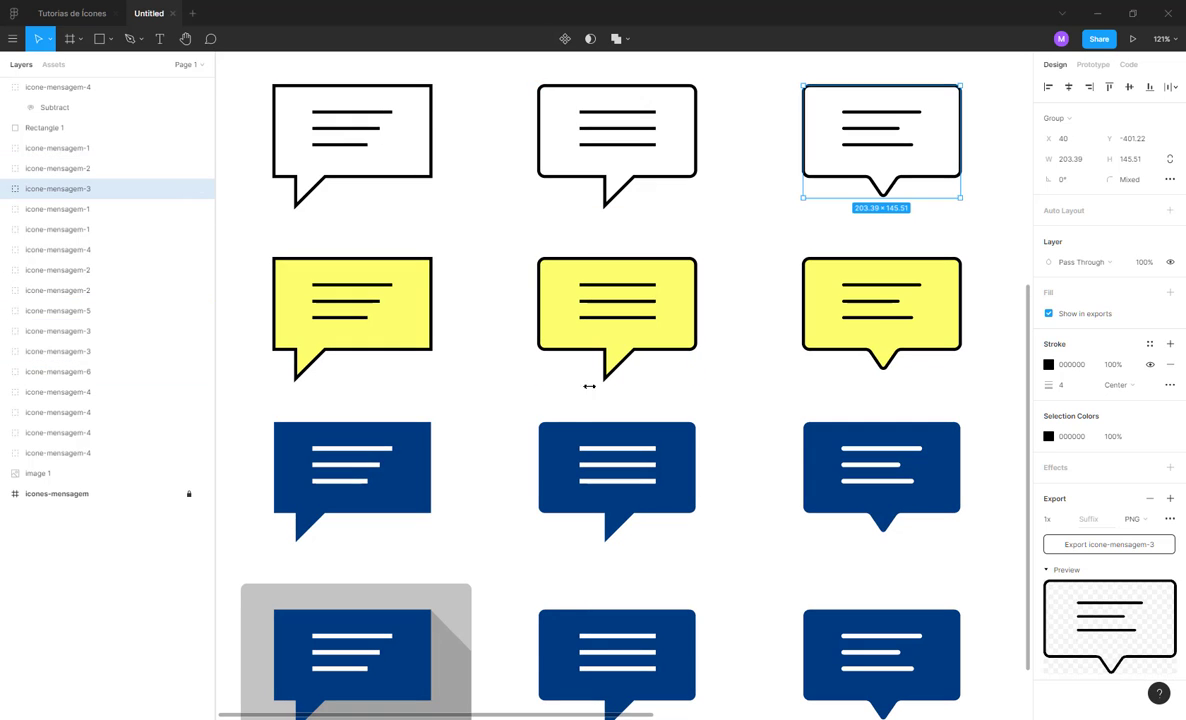
- Copy the first long-shadow icon's sombra and forma layers into the middle bottom-row bubble's group, ordered sombra then forma below fundo
click(466, 328)
scroll(429, 389, down, 5)
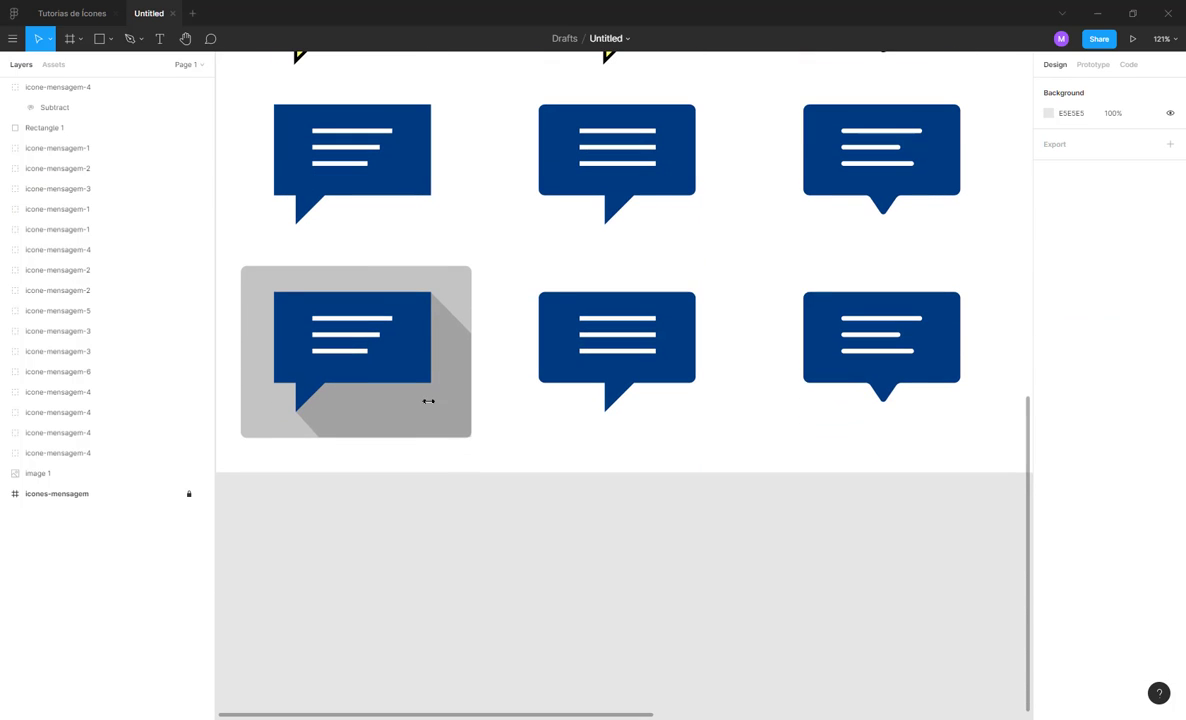
click(456, 336)
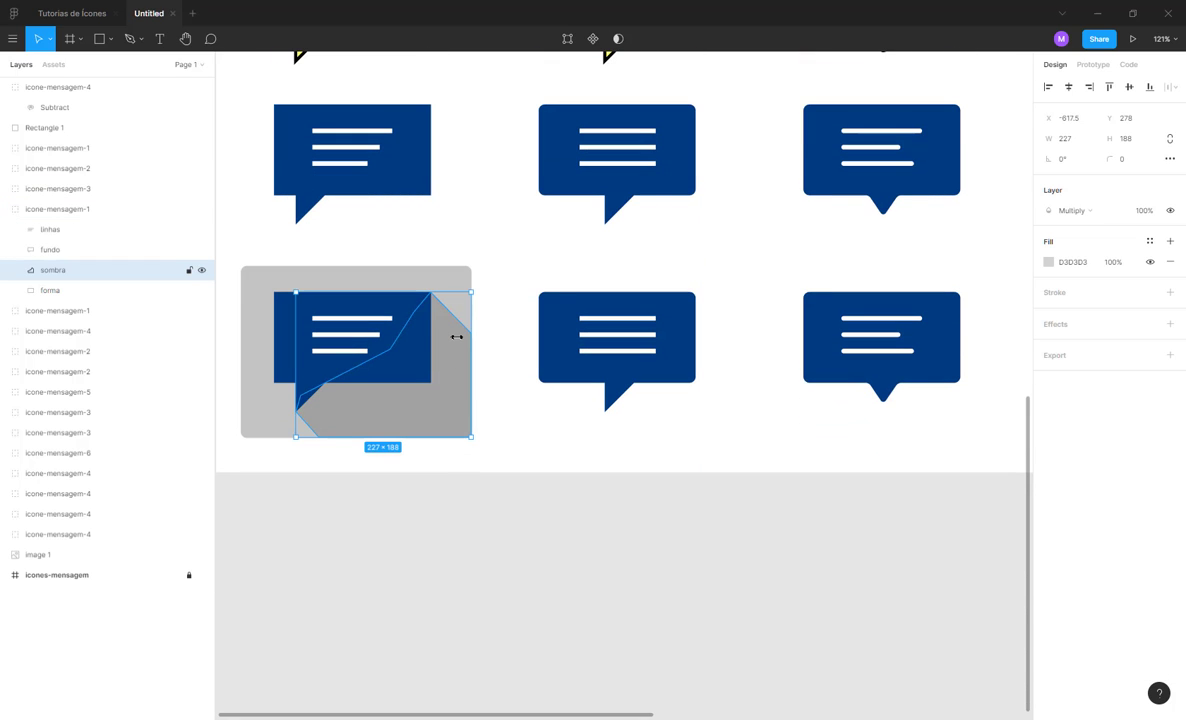
shift+click(456, 279)
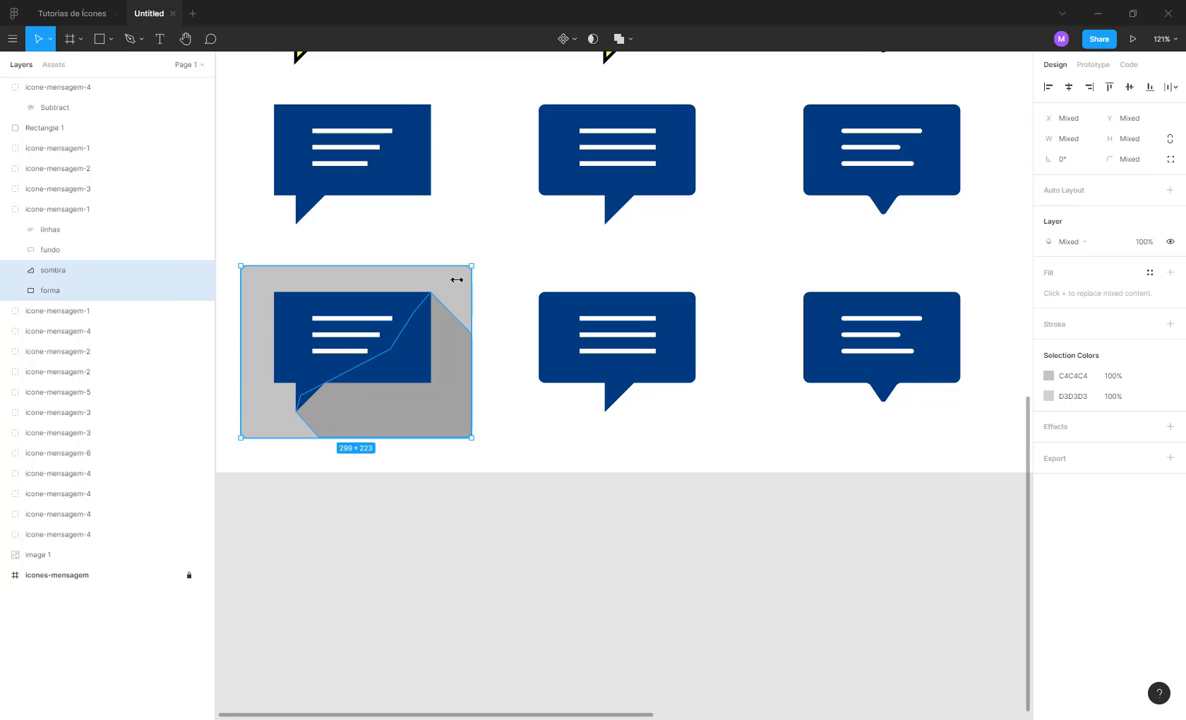
click(545, 305)
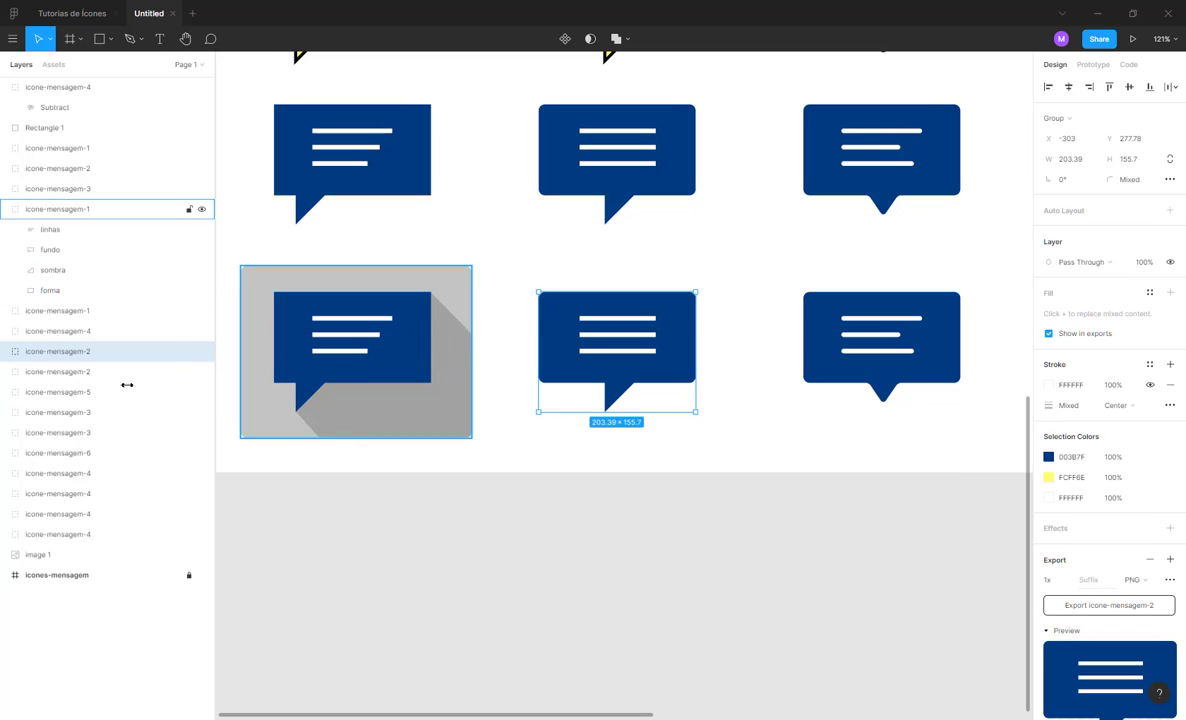
click(6, 351)
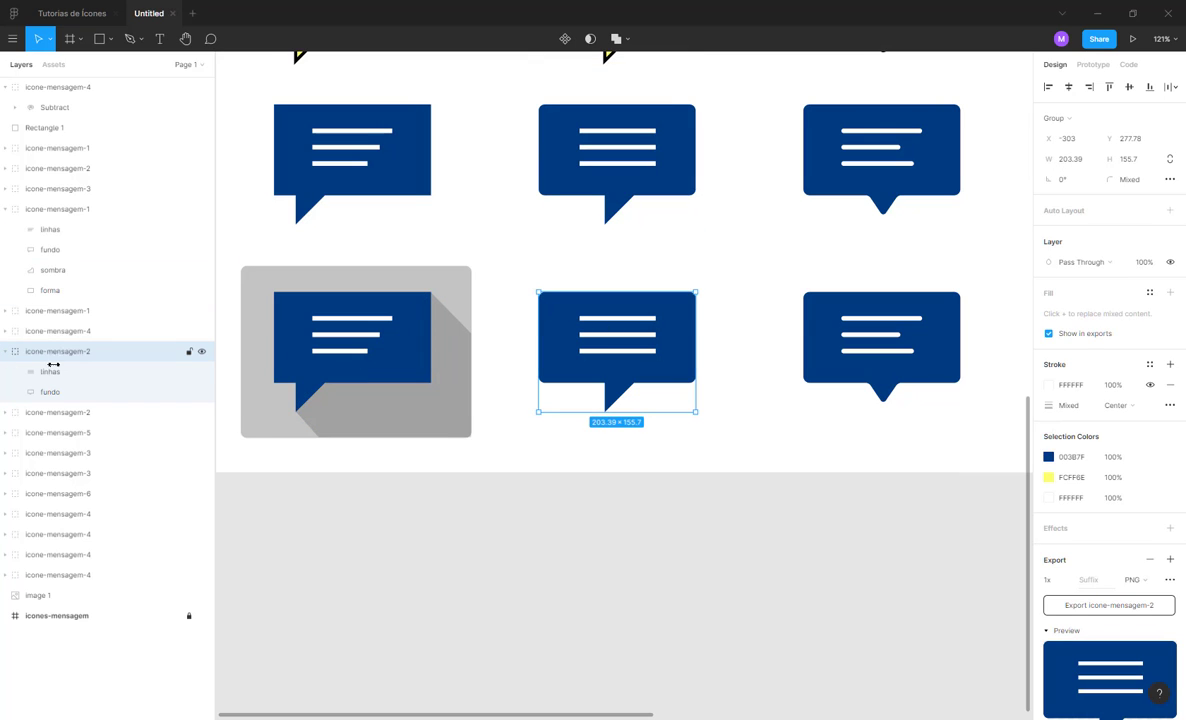
click(48, 391)
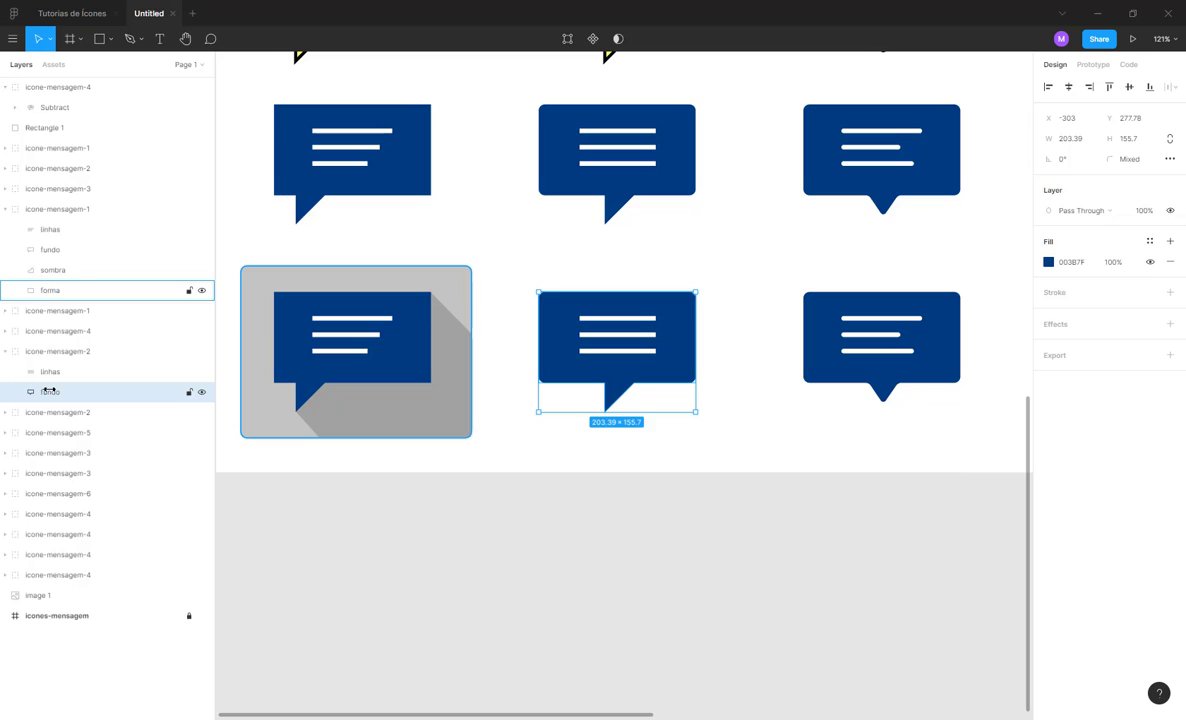
key(ctrl+v)
mouse_move(49, 390)
mouse_down()
mouse_move(52, 410)
mouse_move(75, 419)
mouse_move(55, 434)
mouse_move(63, 384)
mouse_up()
click(53, 432)
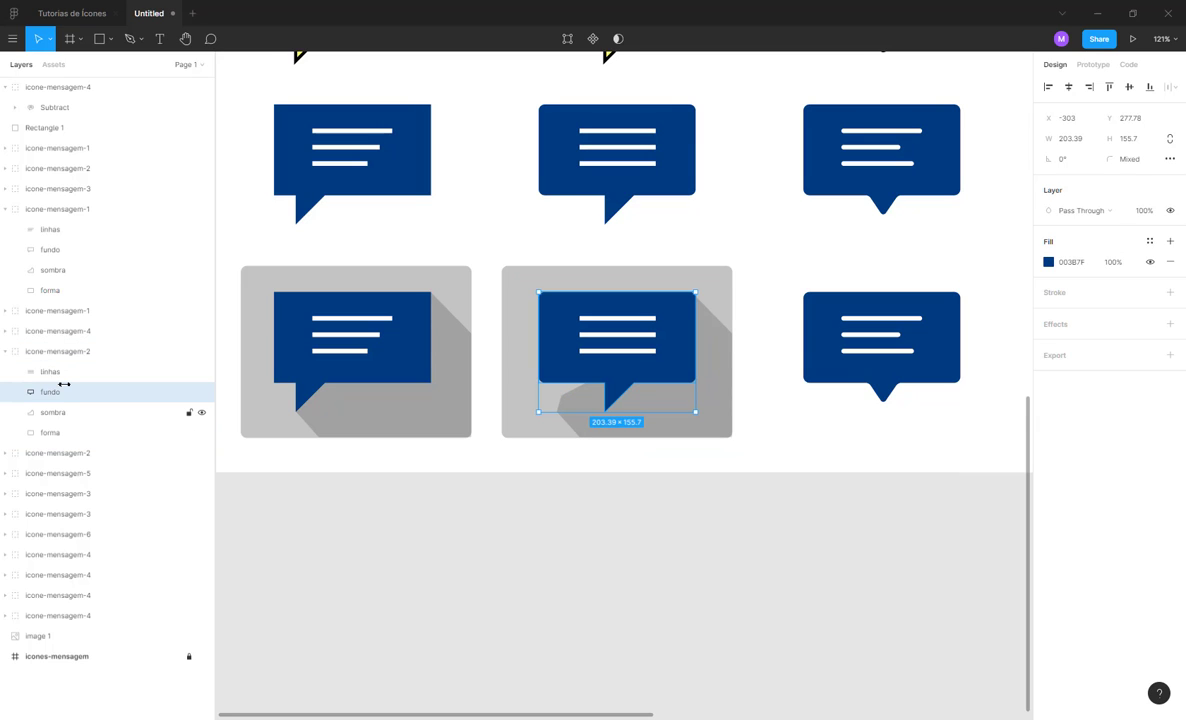
- Reshape the middle icon's sombra vector by moving its three lower-left points so the shadow starts at the bubble tail's tip
click(753, 410)
scroll(611, 380, up, 3)
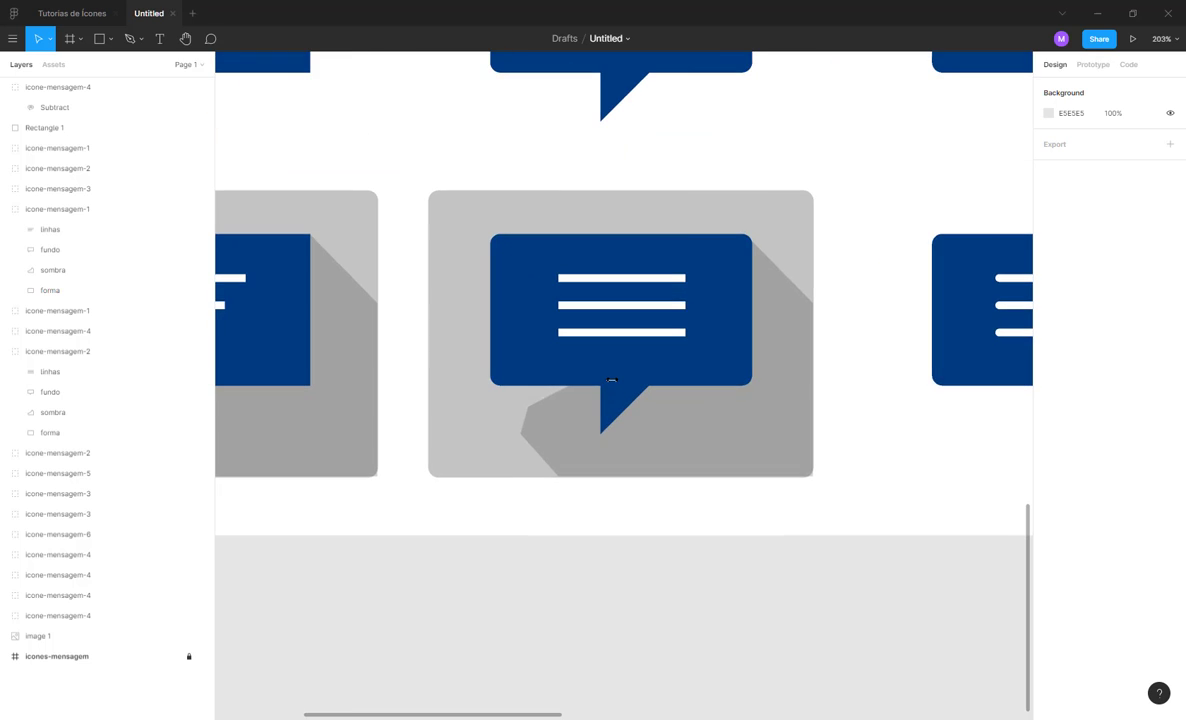
scroll(536, 402, down, 1)
scroll(291, 368, down, 2)
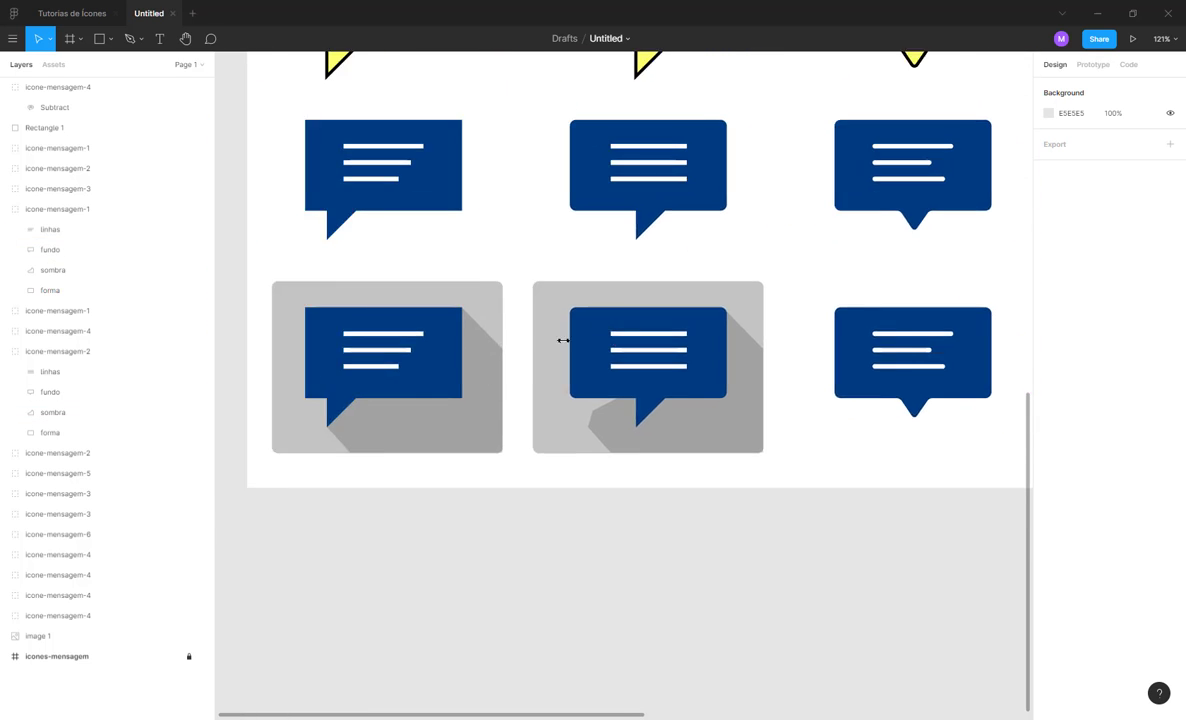
scroll(561, 339, up, 2)
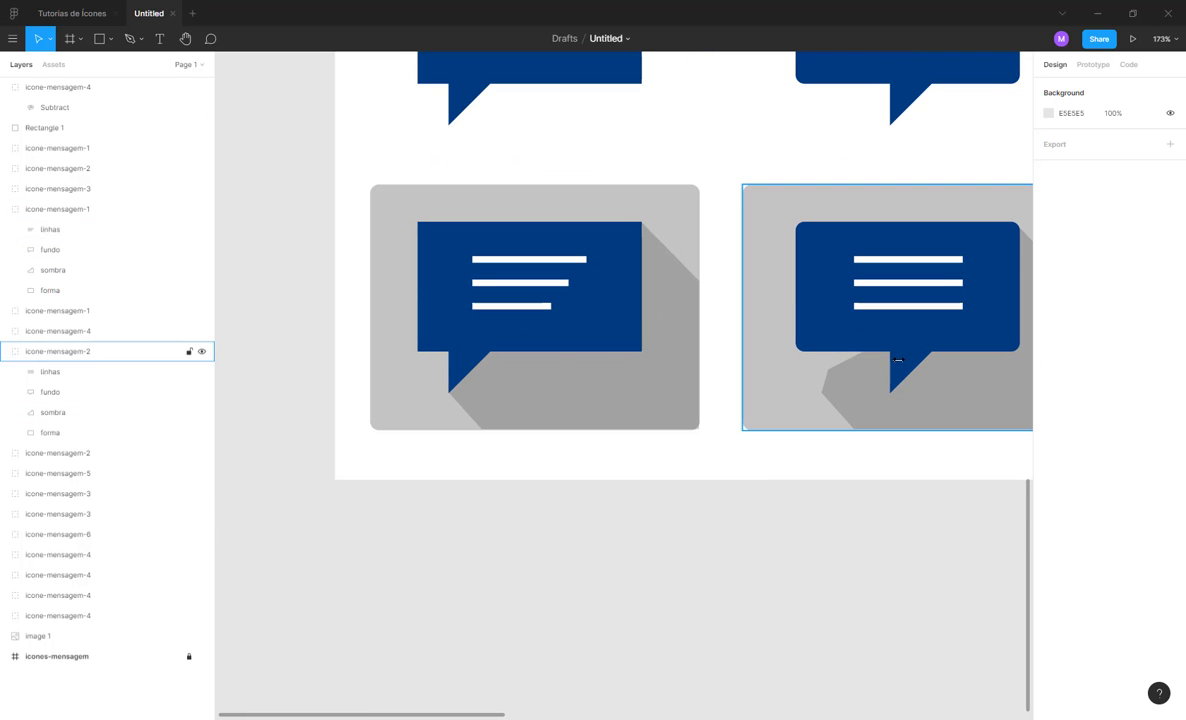
scroll(754, 372, right, 4)
scroll(754, 376, up, 4)
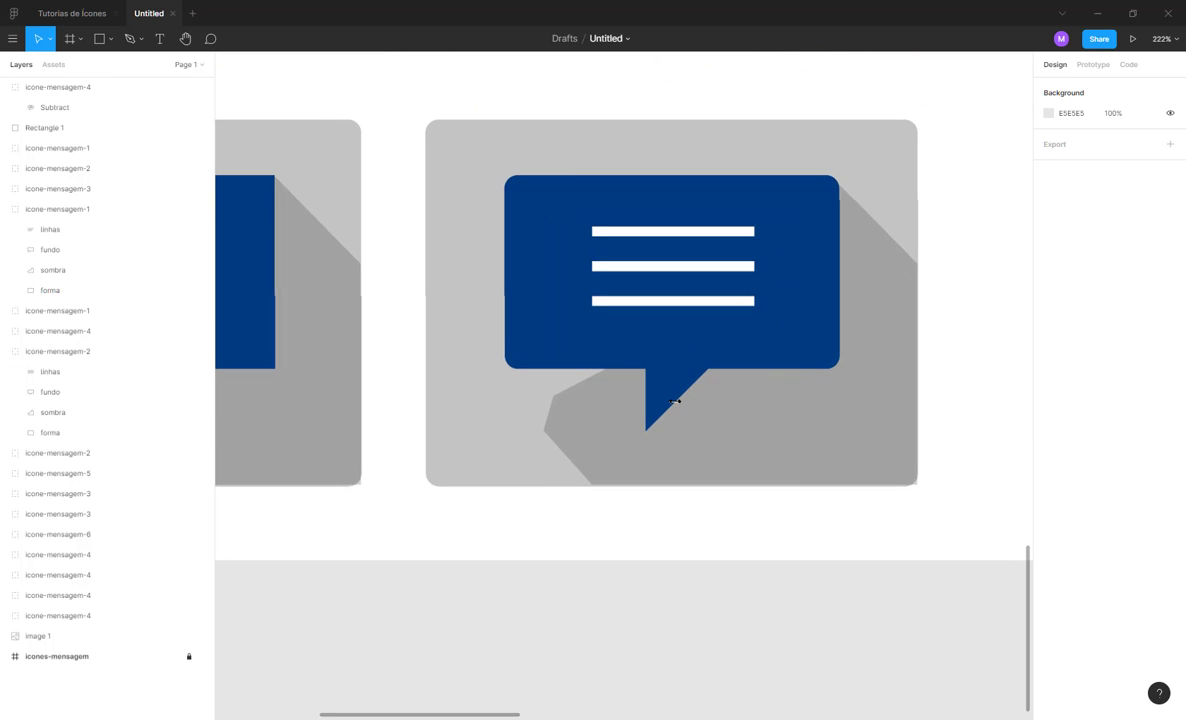
click(612, 402)
click(622, 521)
double_click(593, 434)
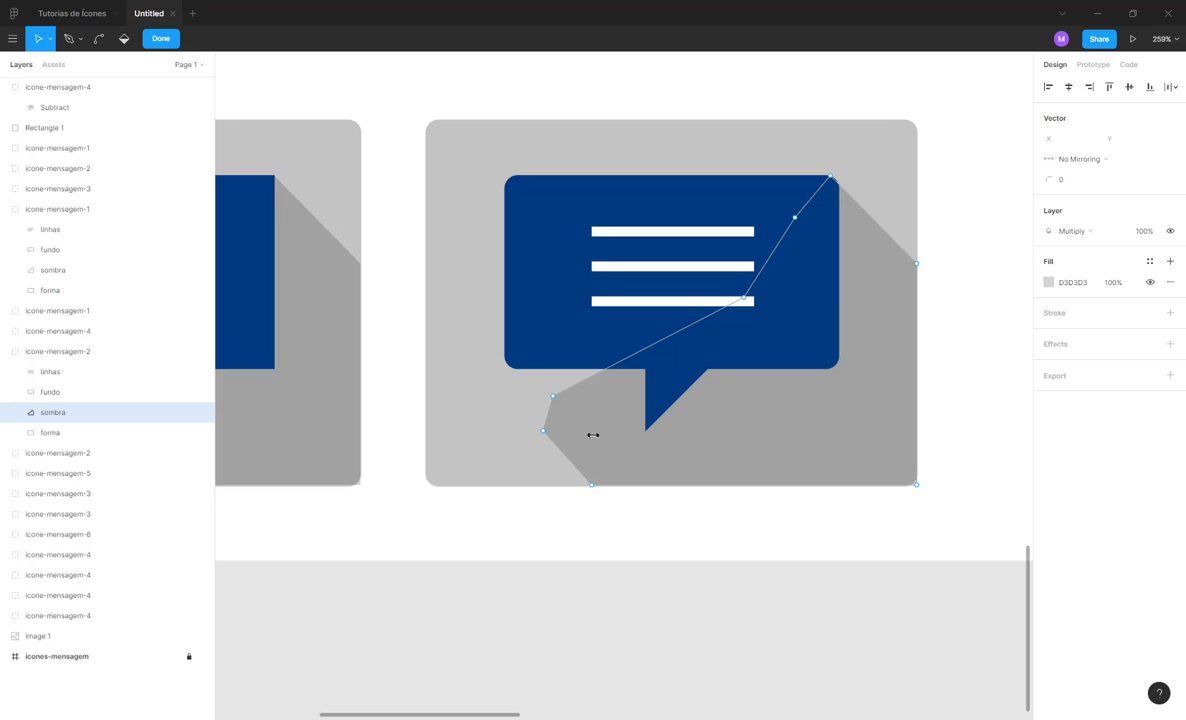
drag(428, 340, 691, 491)
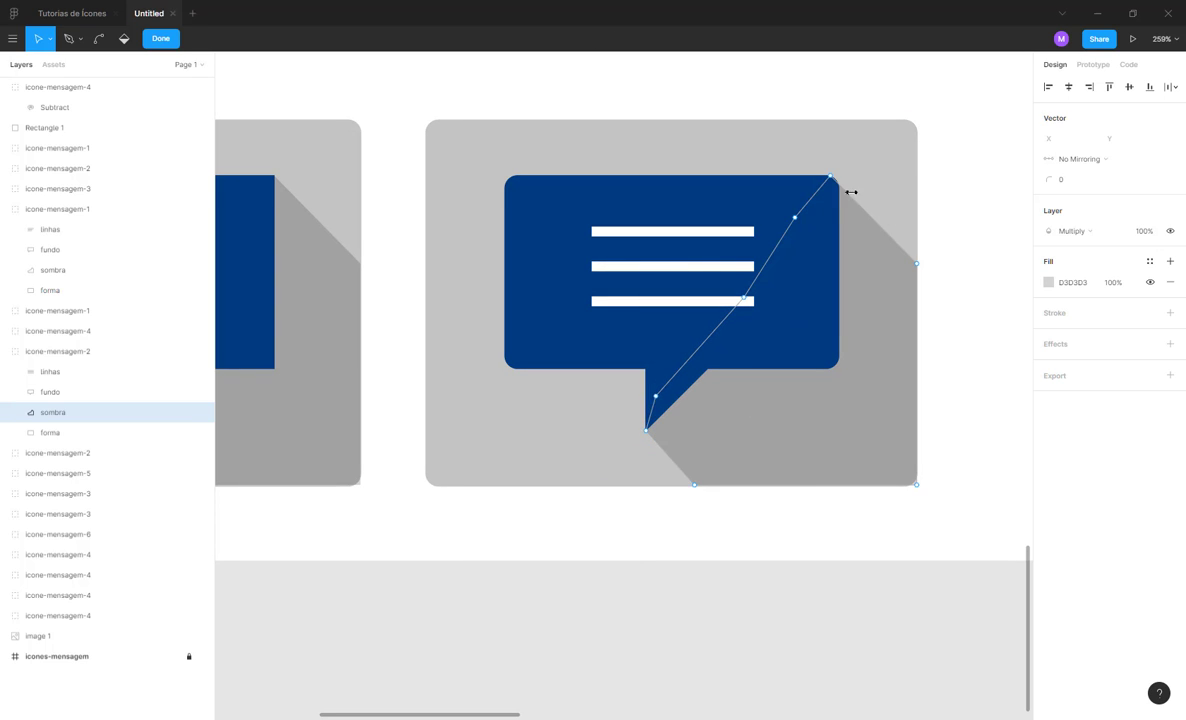
key(Escape)
key(Escape)
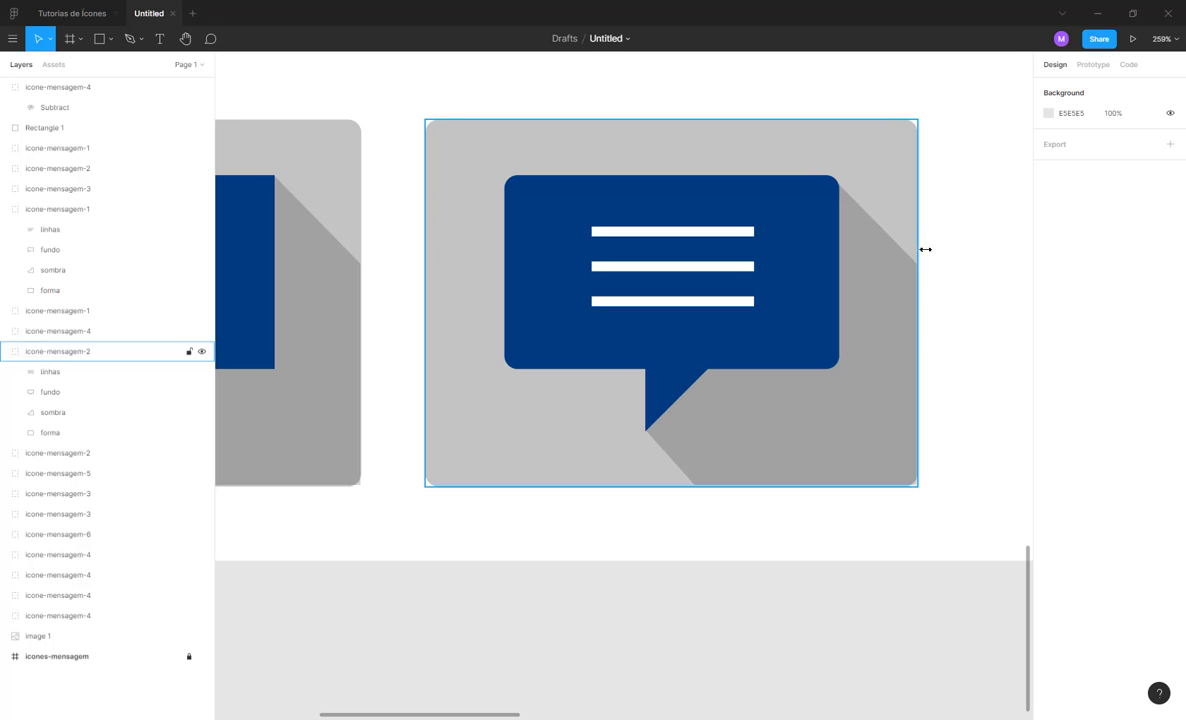
- Draw a closed five-point Pen shape, about 125 × 87, from the middle bubble's lower-left corner to the background's bottom edge and behind its tail
scroll(866, 328, right, 3)
scroll(796, 319, down, 2)
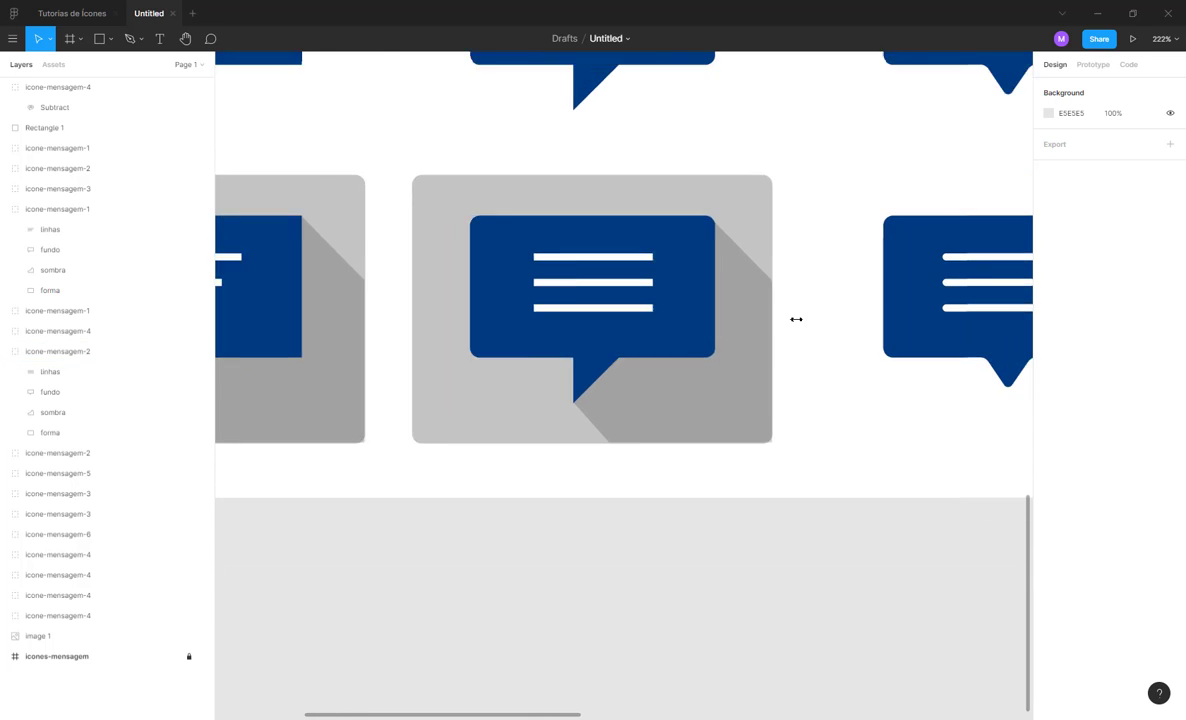
scroll(796, 319, down, 2)
scroll(570, 384, up, 2)
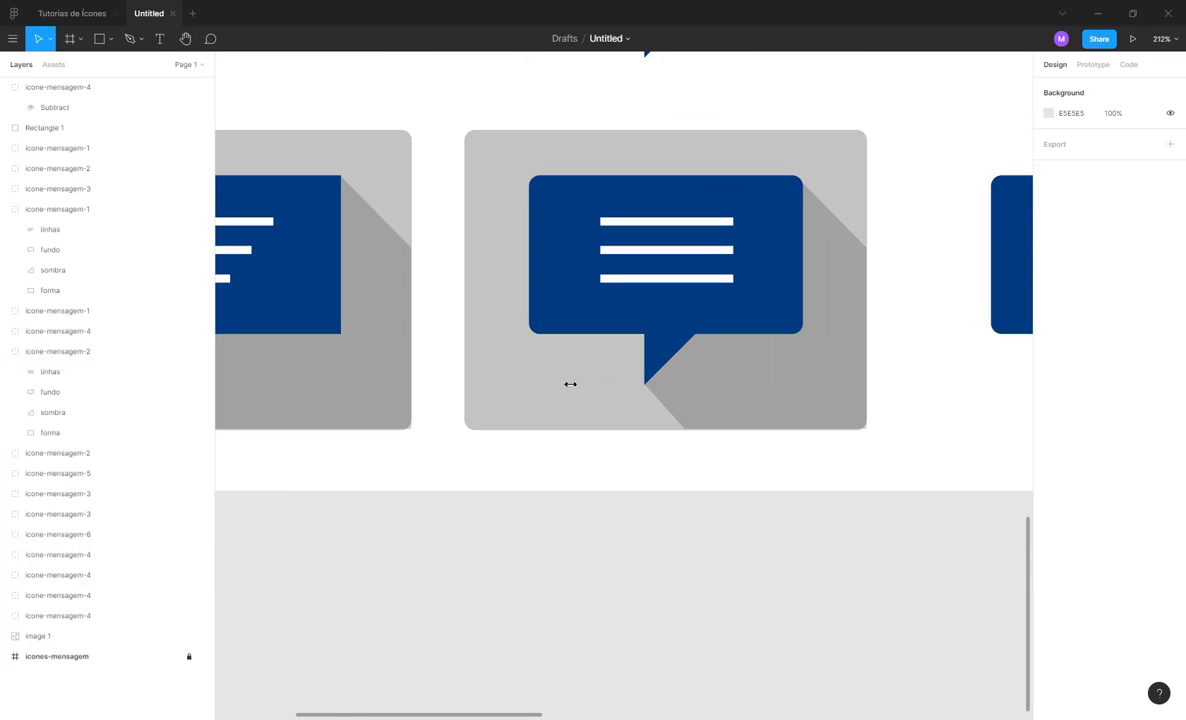
scroll(564, 357, up, 2)
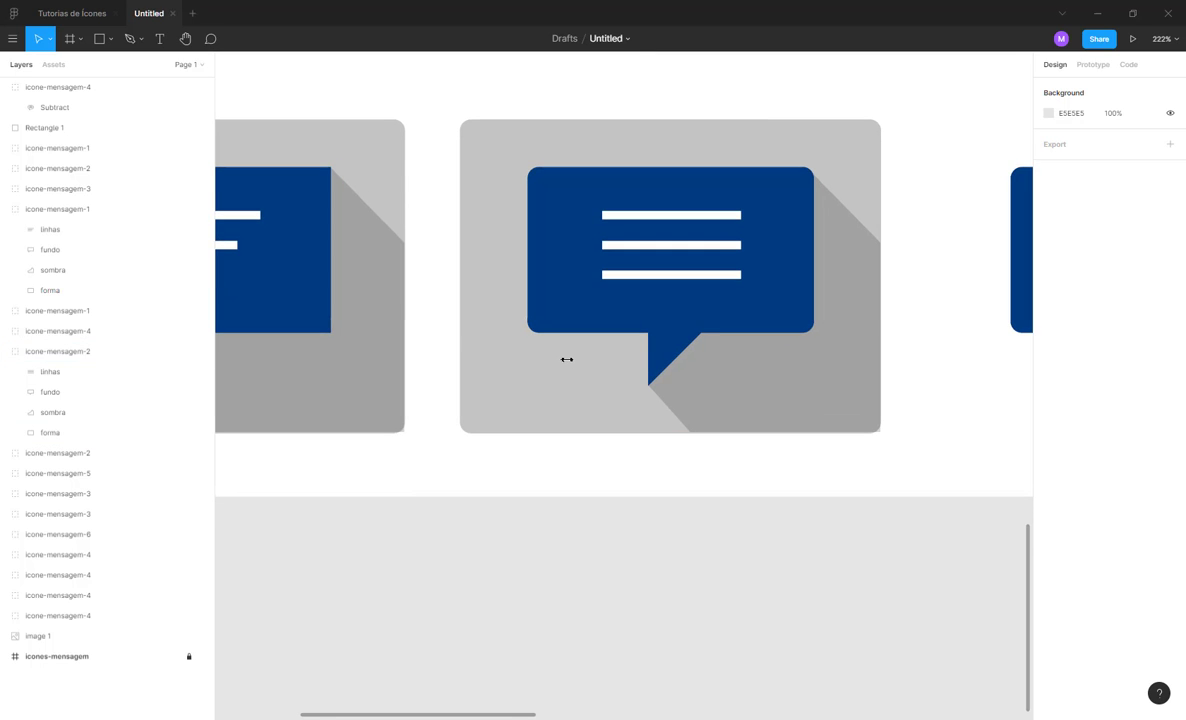
scroll(566, 359, up, 1)
click(765, 395)
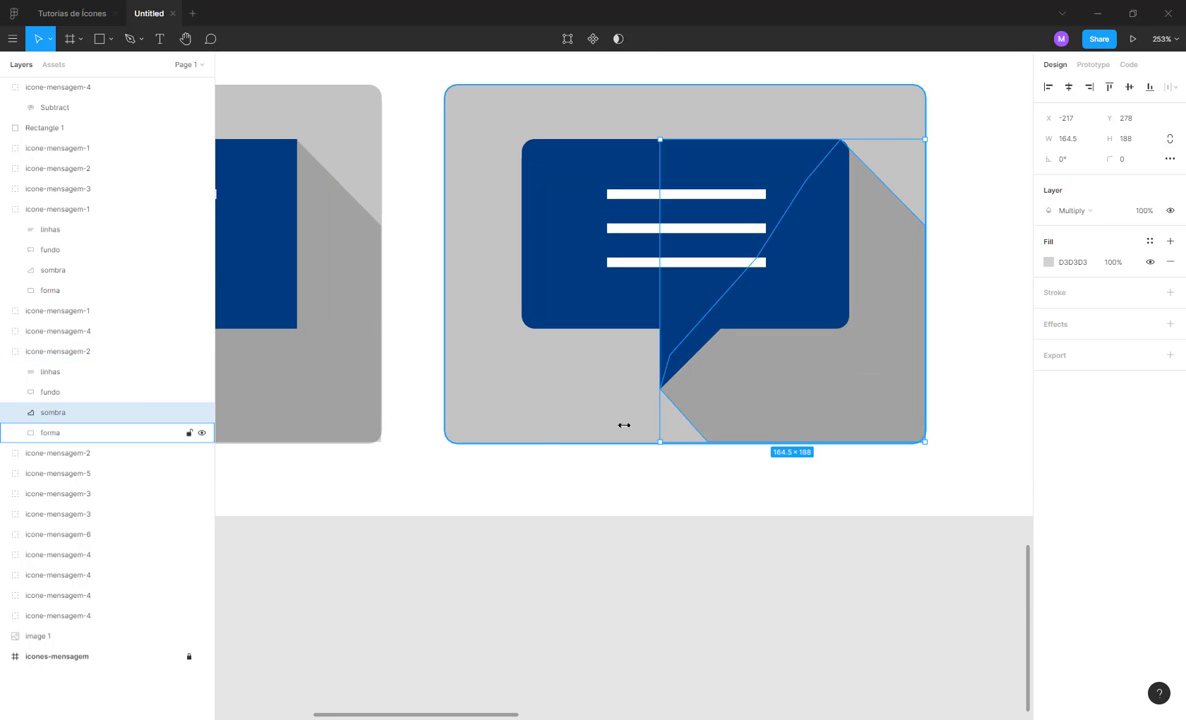
key(p)
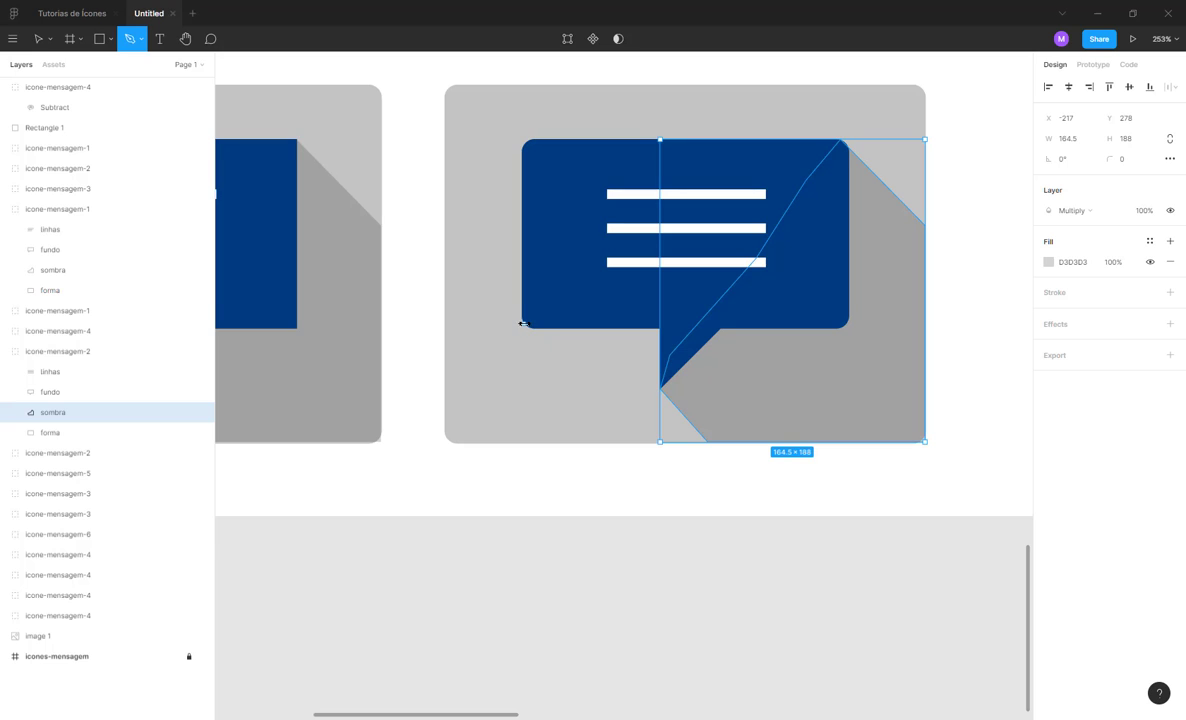
scroll(522, 323, up, 1)
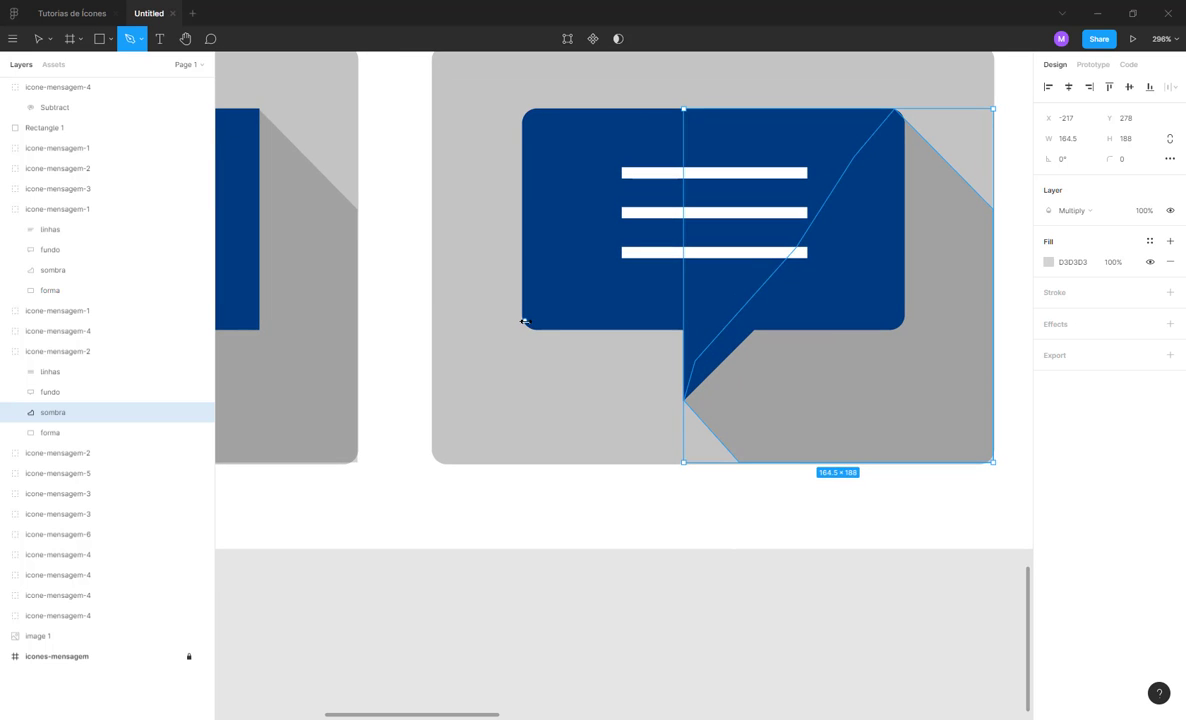
click(524, 321)
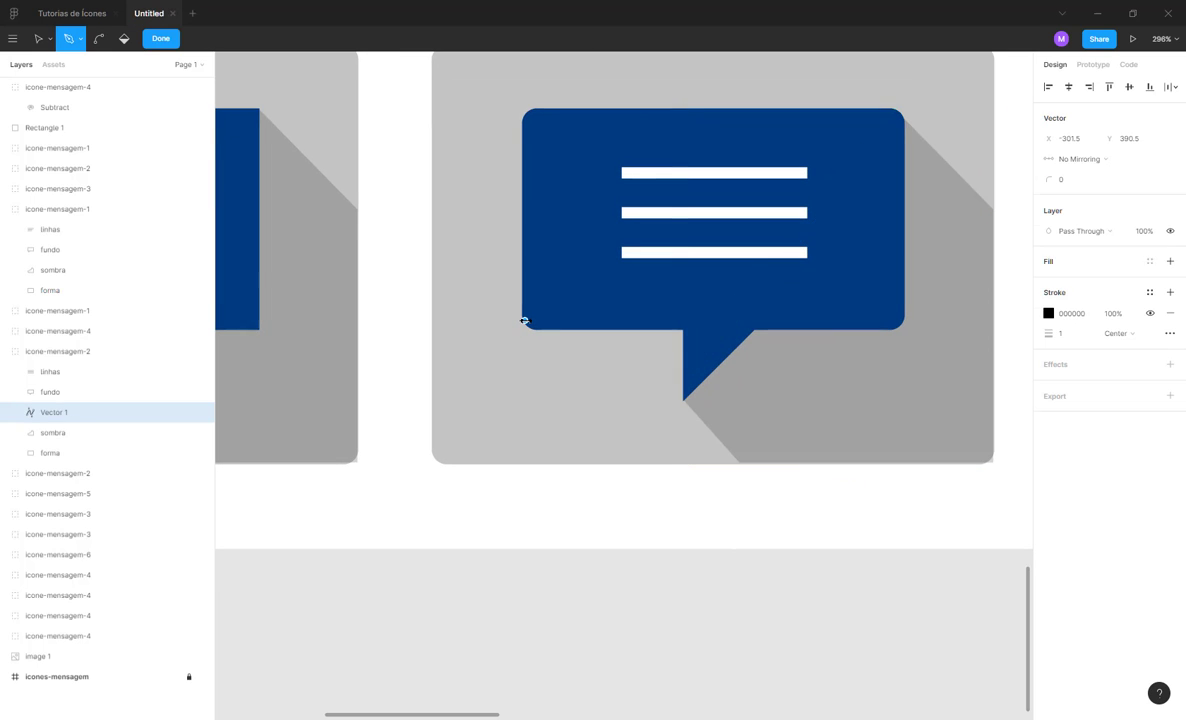
click(669, 464)
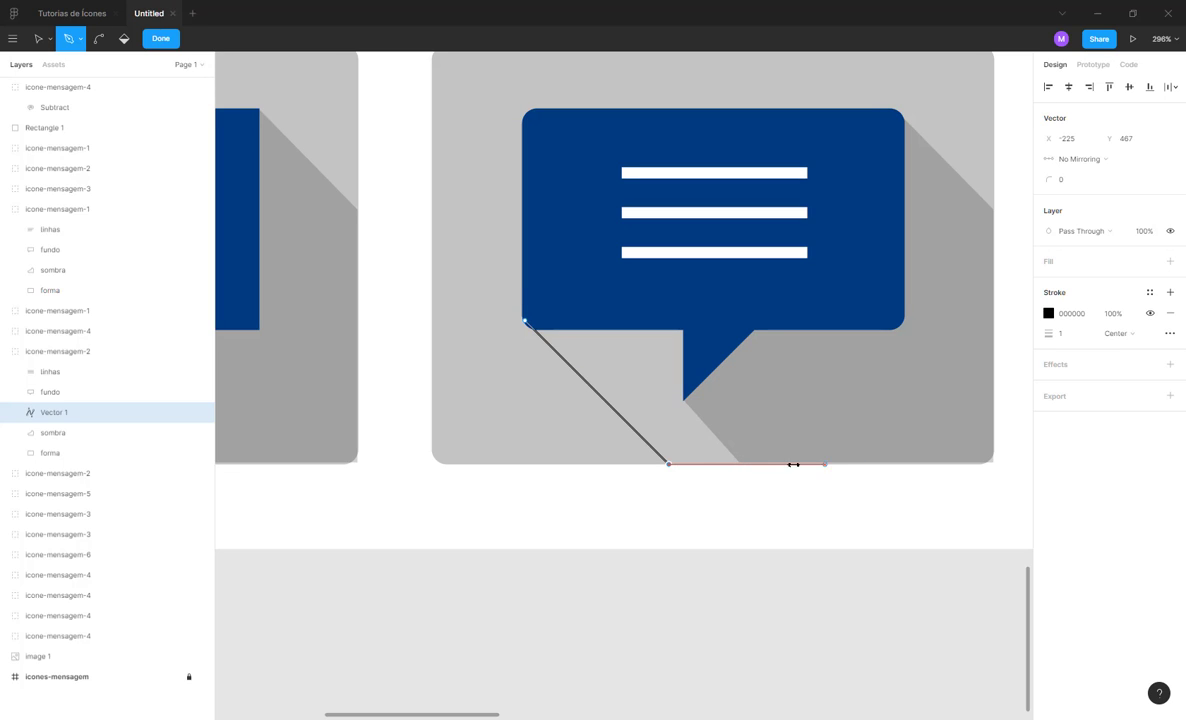
click(744, 464)
click(760, 320)
click(625, 300)
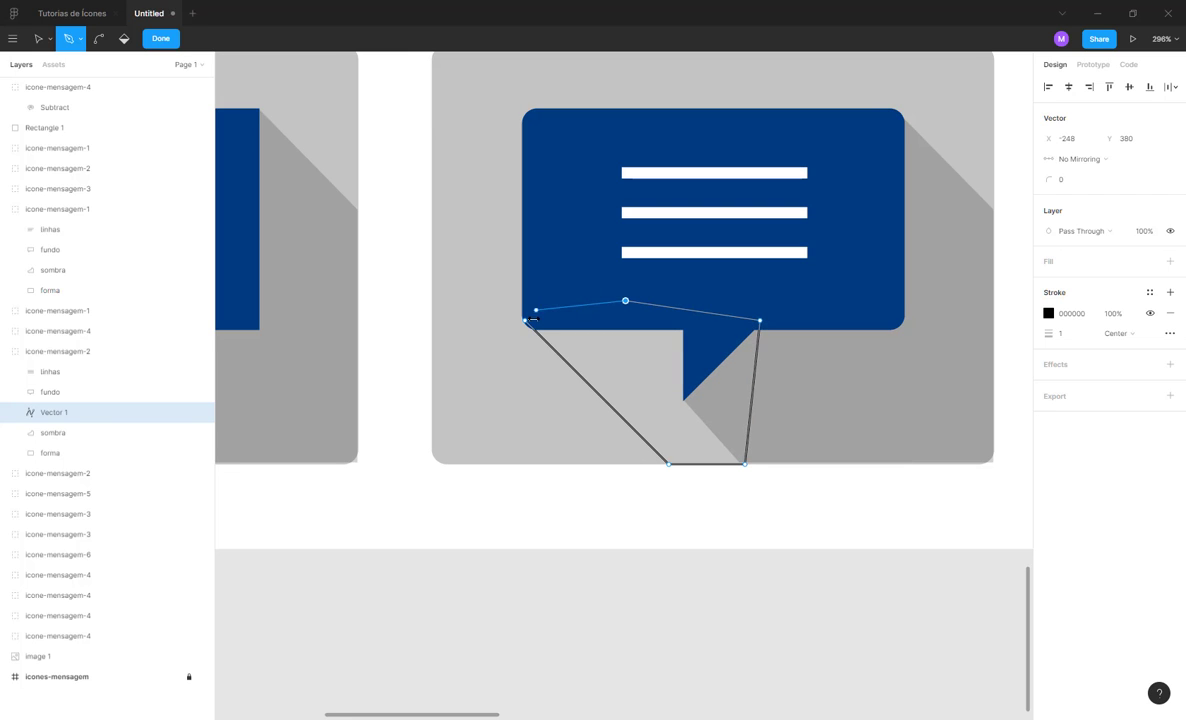
click(526, 320)
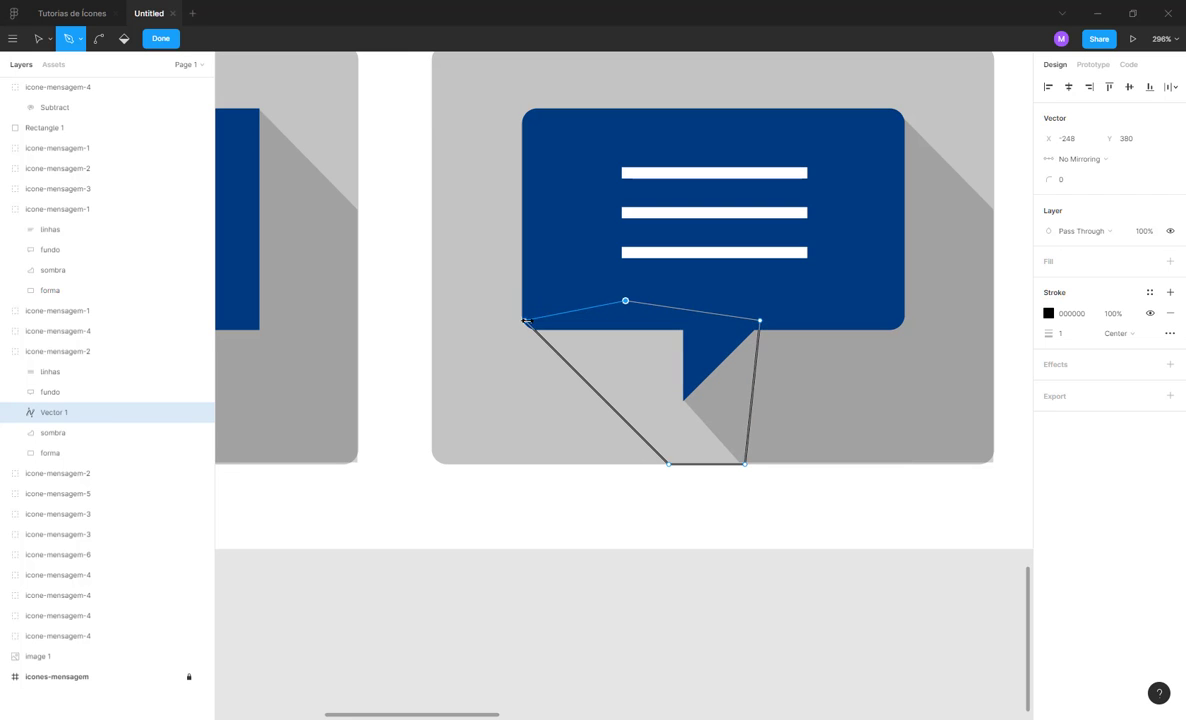
- Fill the new shadow shape with dark grey 757474 and remove its stroke
click(1049, 260)
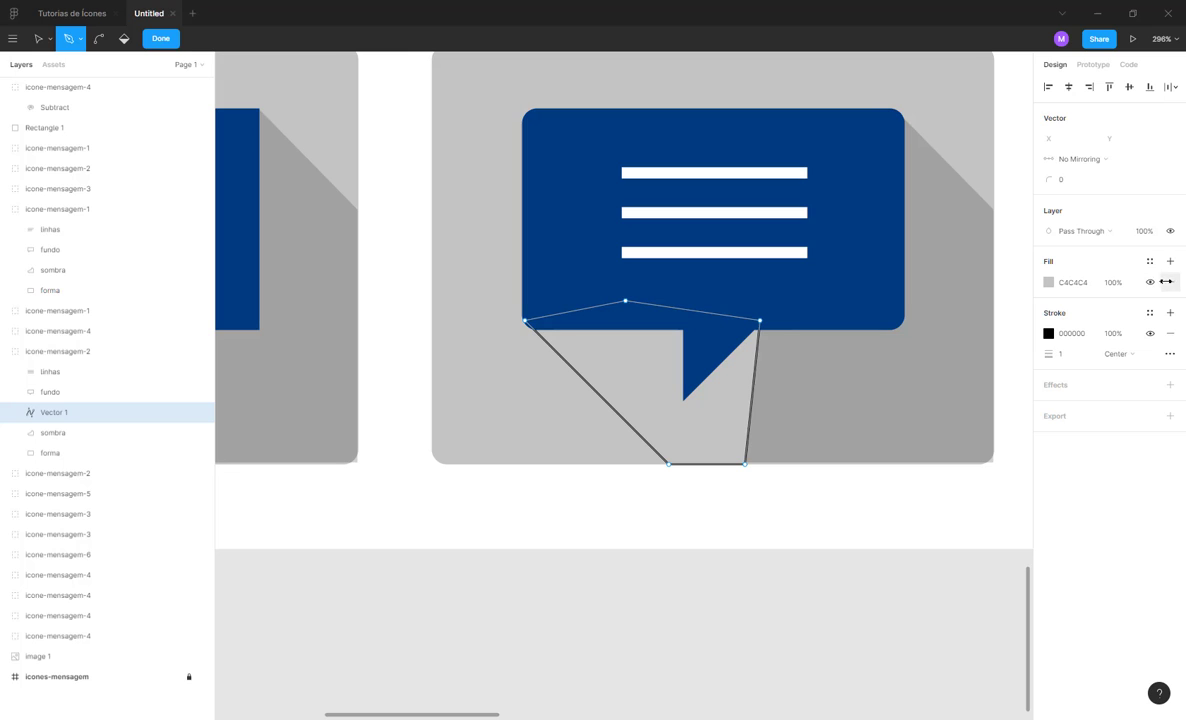
click(1049, 282)
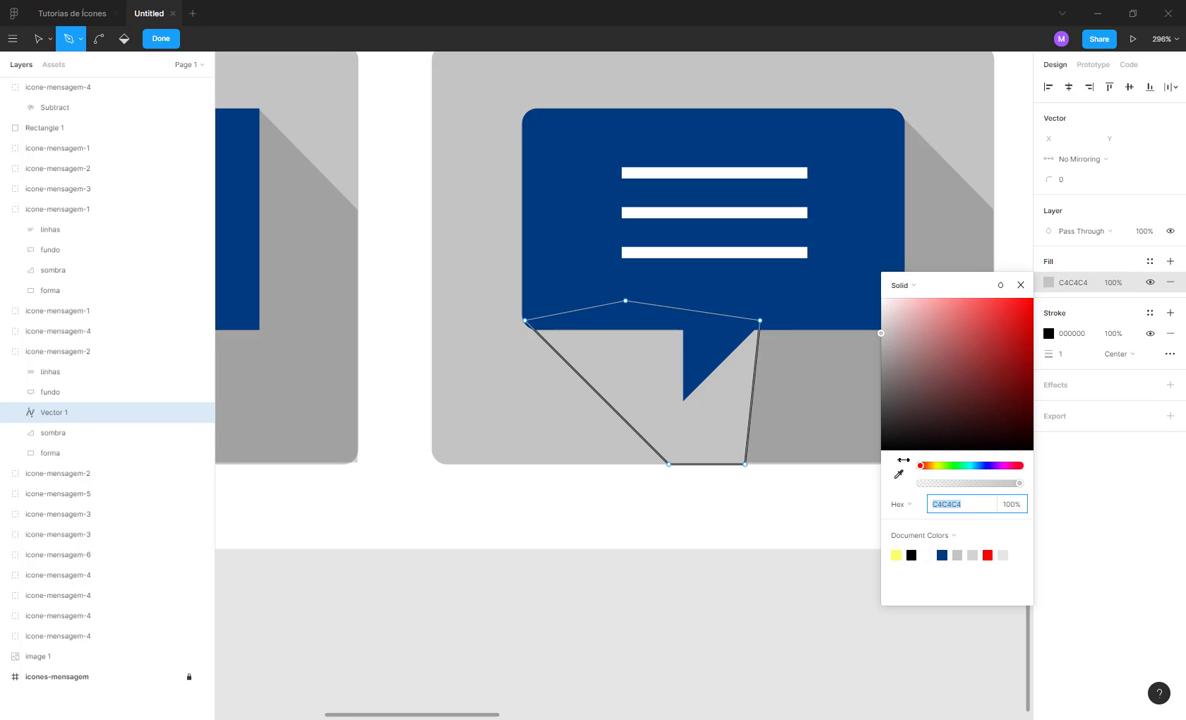
key(i)
click(873, 443)
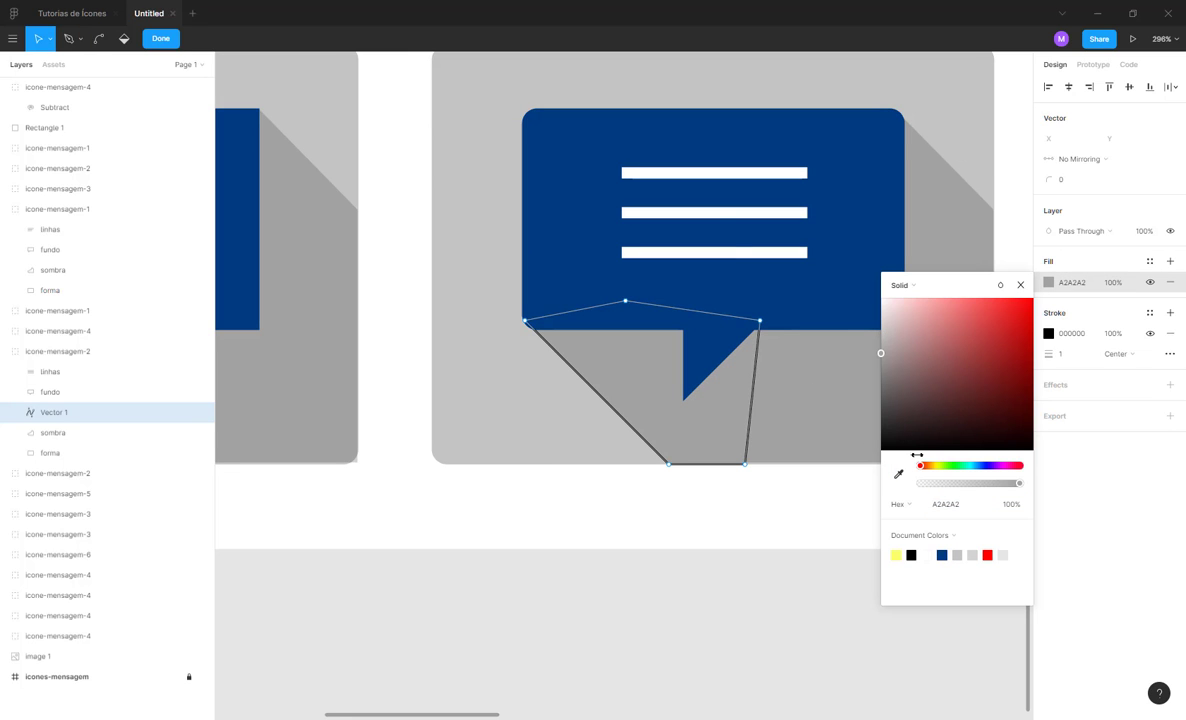
drag(881, 354, 883, 381)
click(1170, 333)
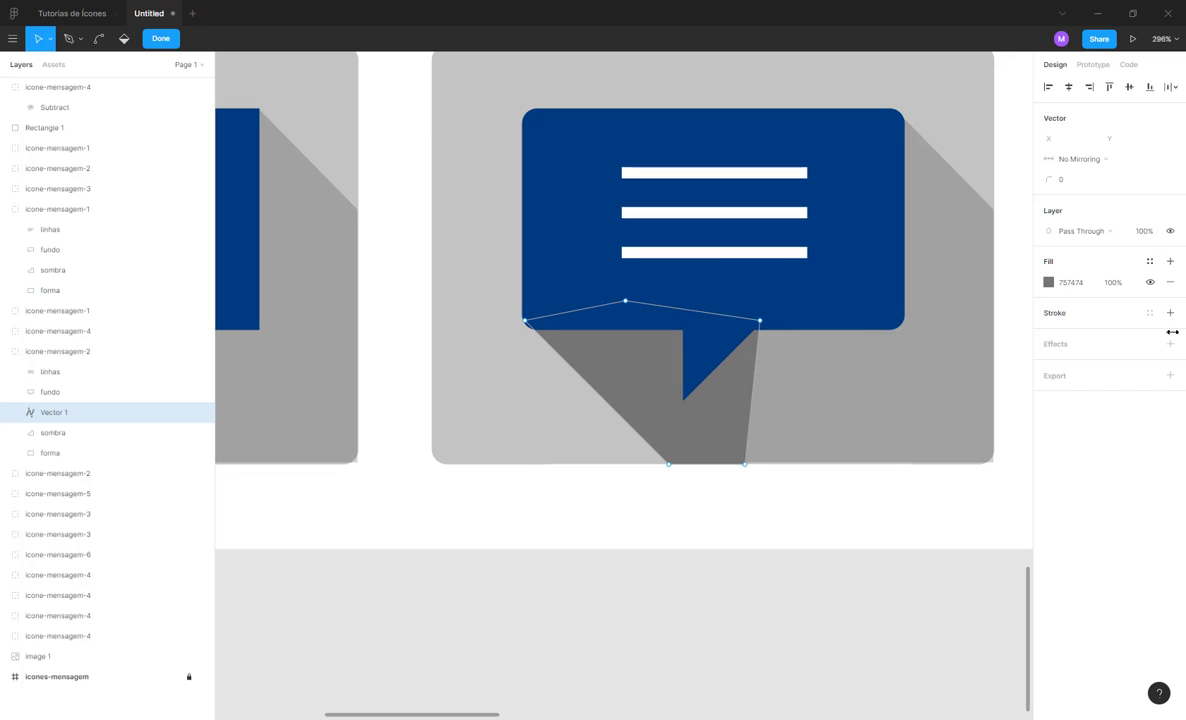
click(737, 533)
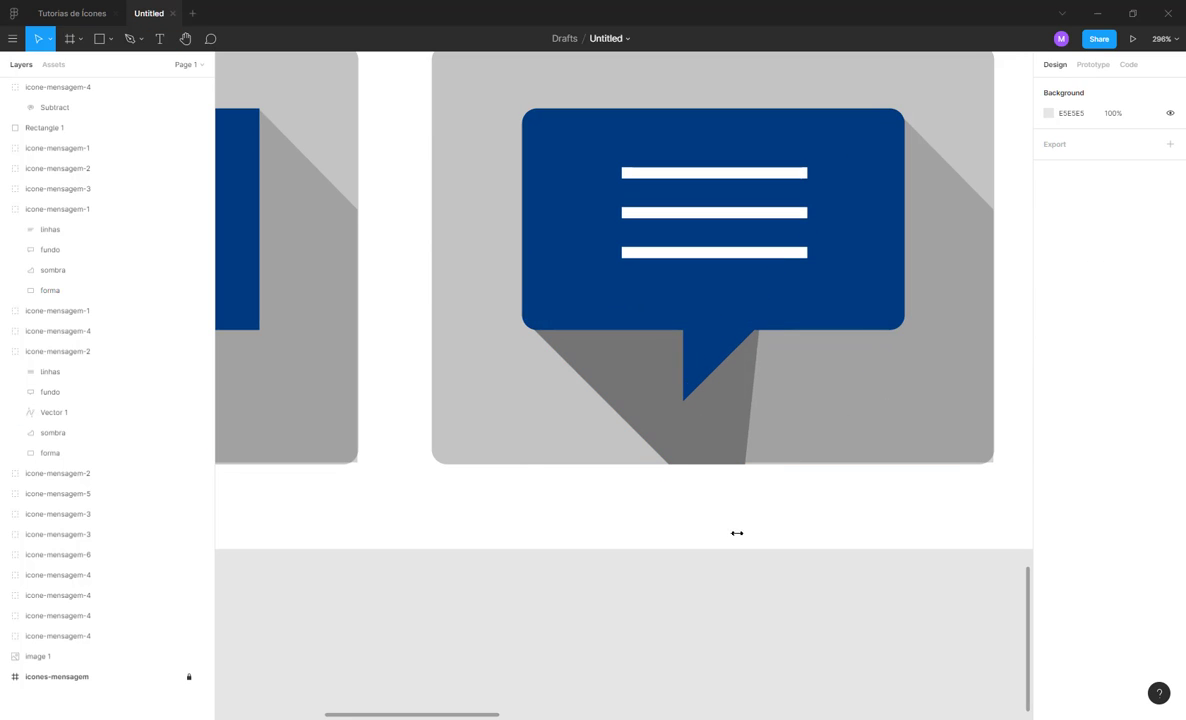
- Rename the dark shadow vector in the middle icon's group as sombra-escuro
click(650, 410)
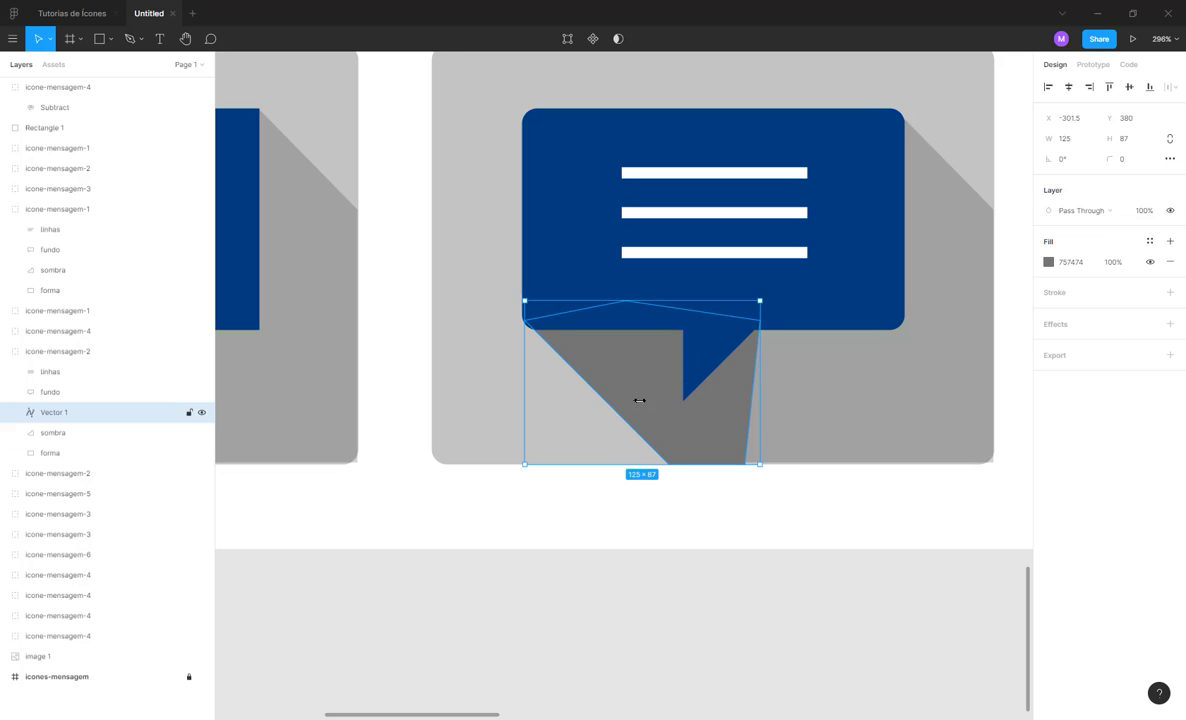
double_click(88, 412)
text(somb)
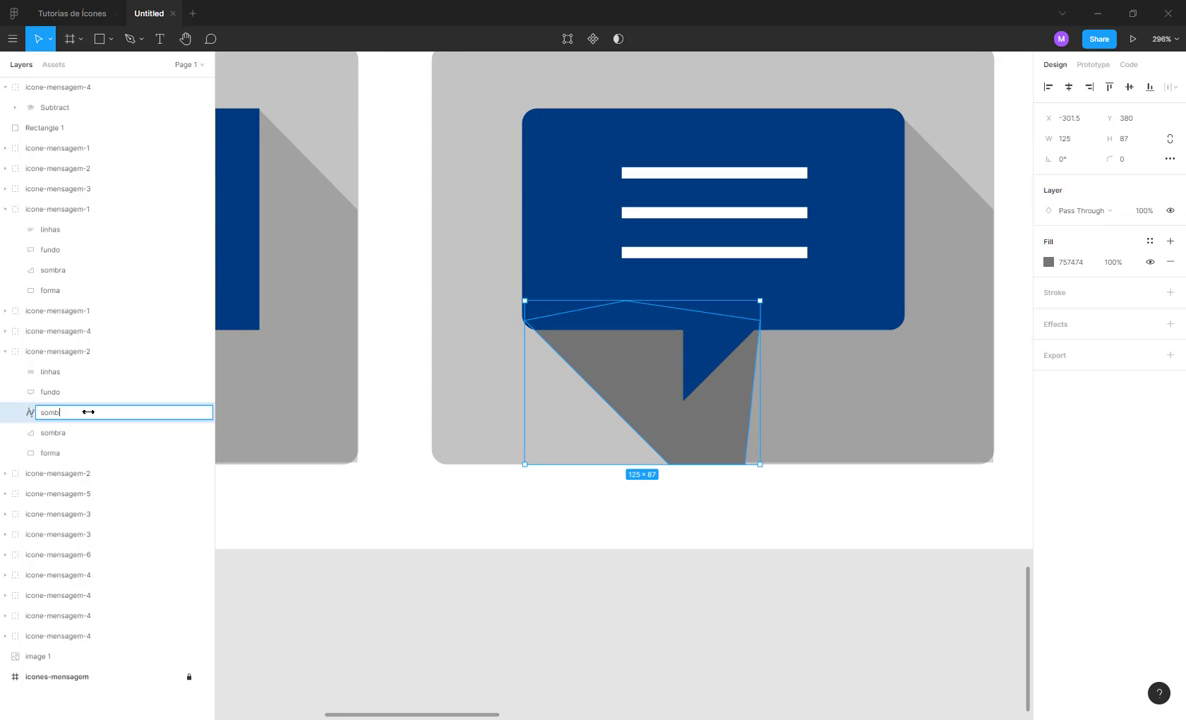
text(ra-escuro)
key(Return)
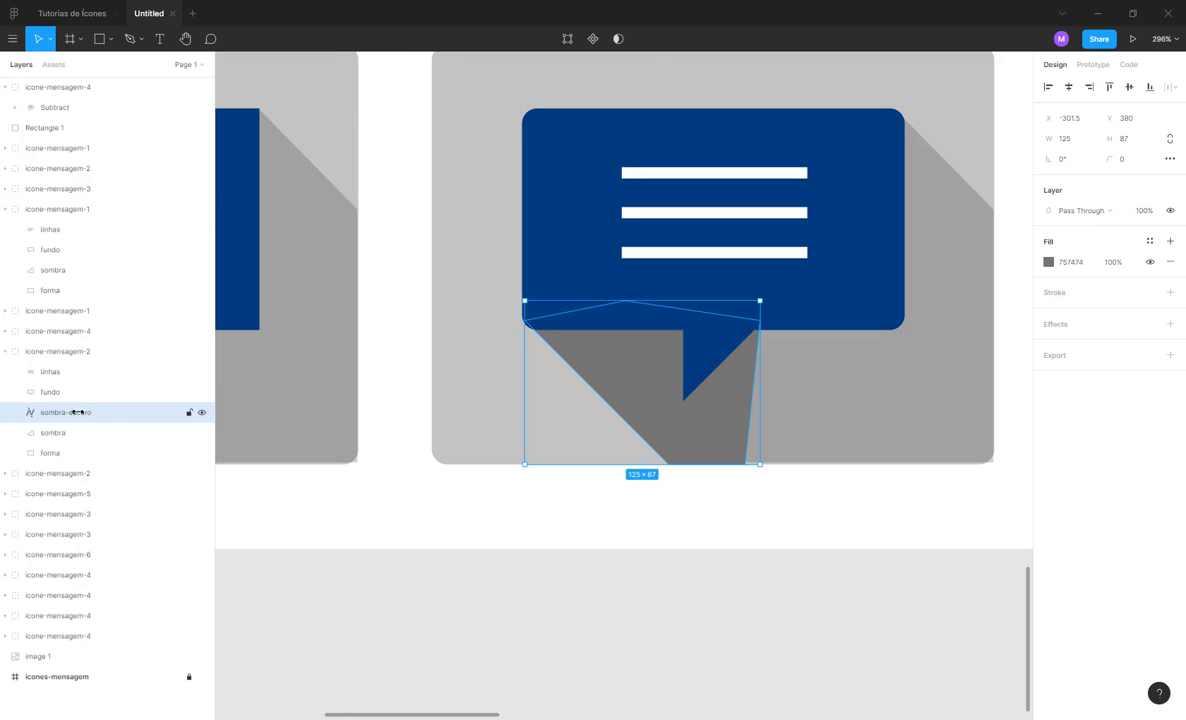
- Move the middle icon's sombra layer directly above sombra-escuro in its group and select that lighter shadow
drag(60, 430, 64, 405)
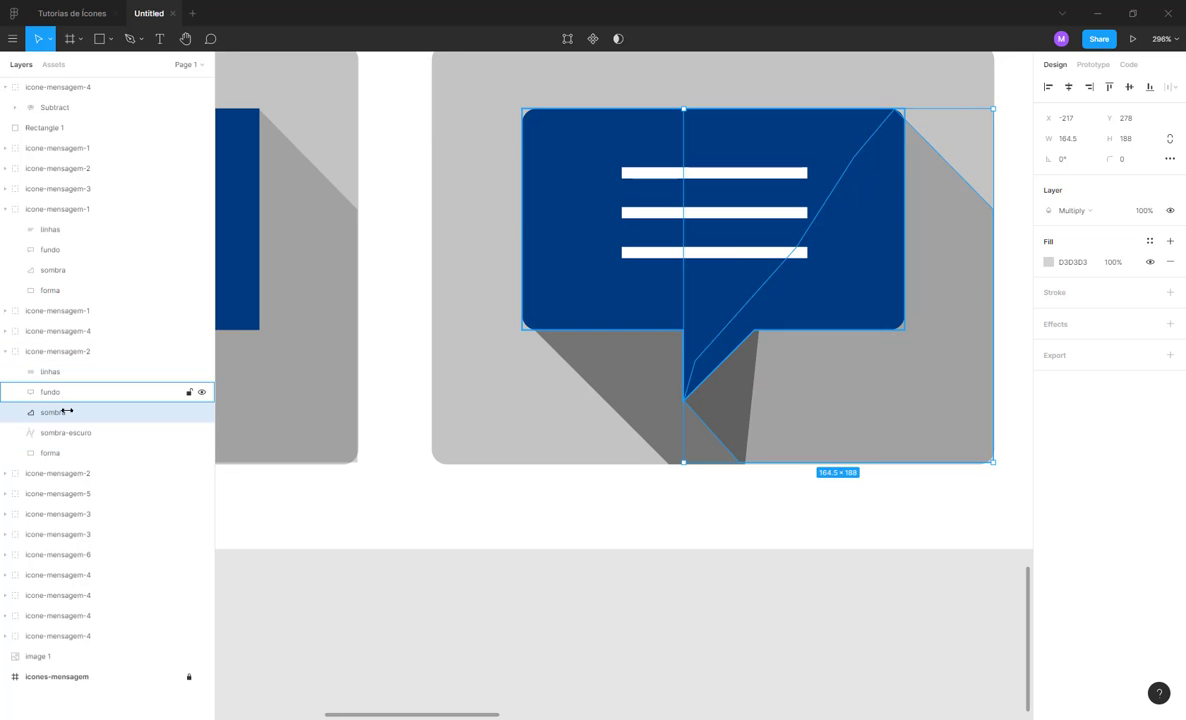
click(570, 495)
scroll(574, 484, right, 5)
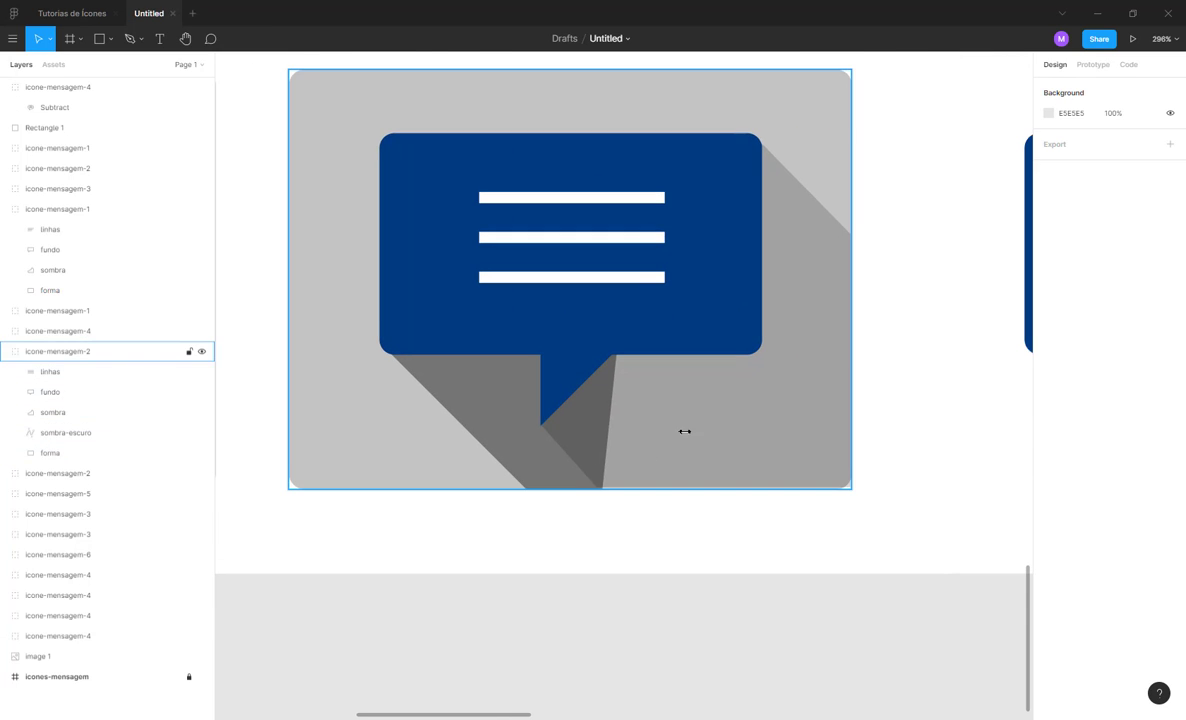
click(710, 410)
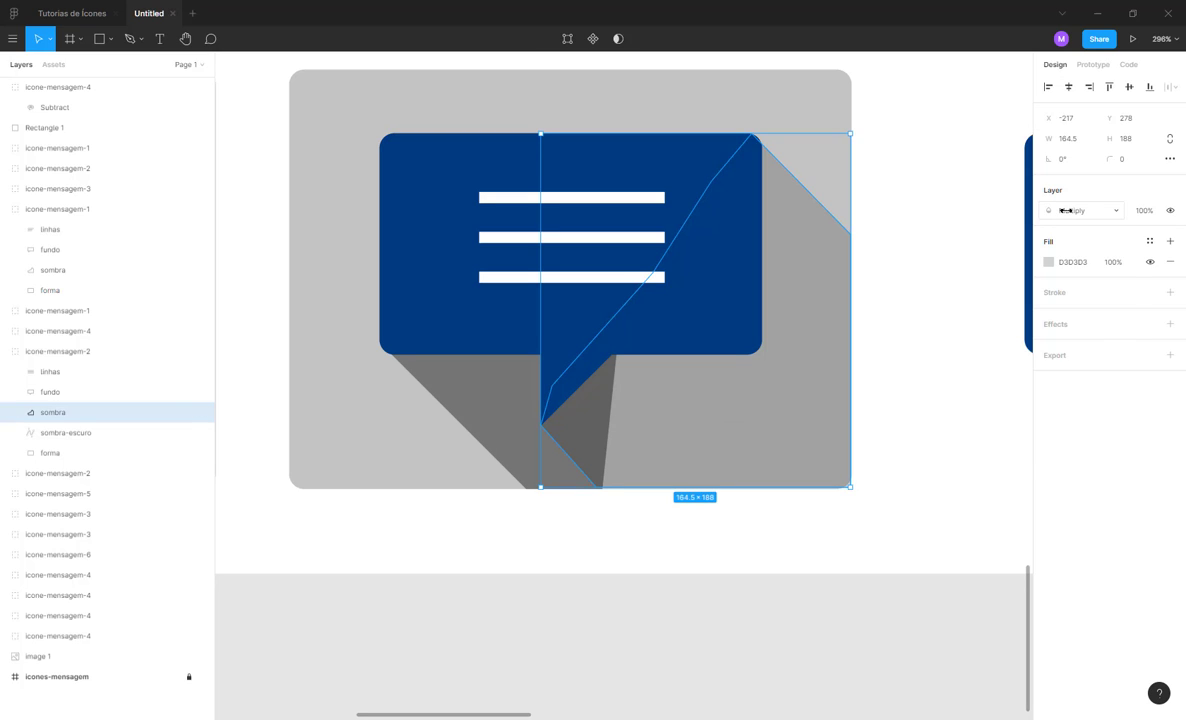
- Set the middle icon's lighter shadow to Pass Through blending and change its fill to grey 818181
click(1066, 210)
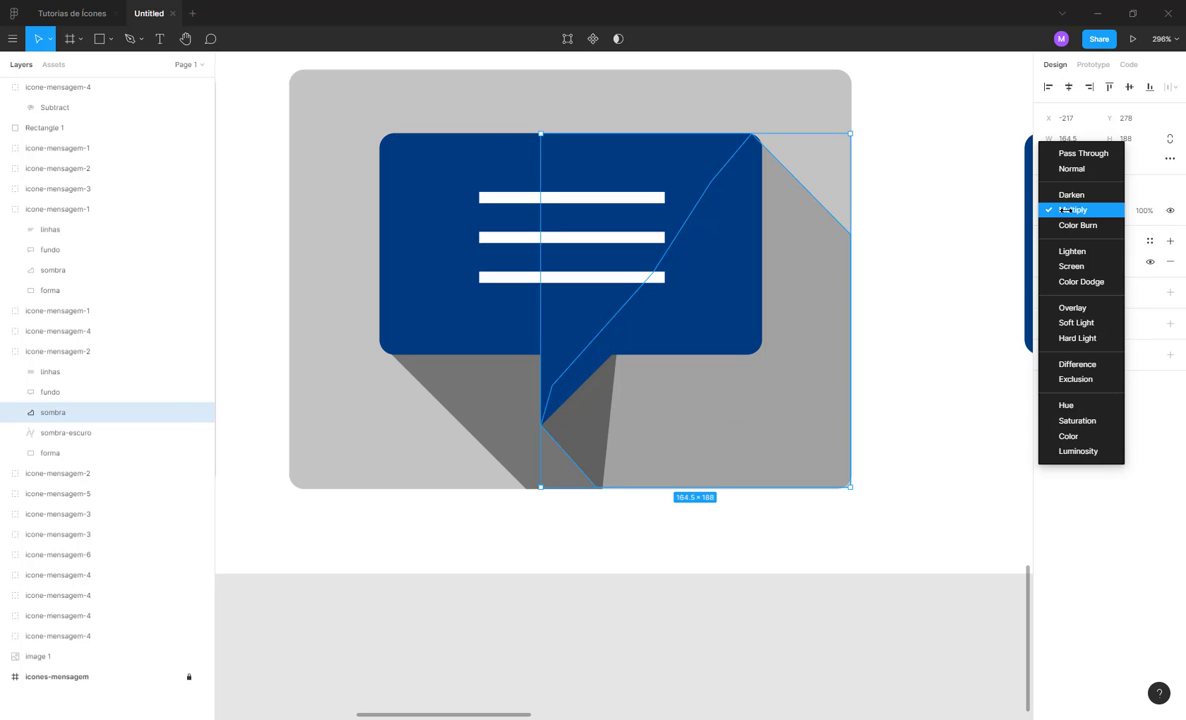
click(1099, 153)
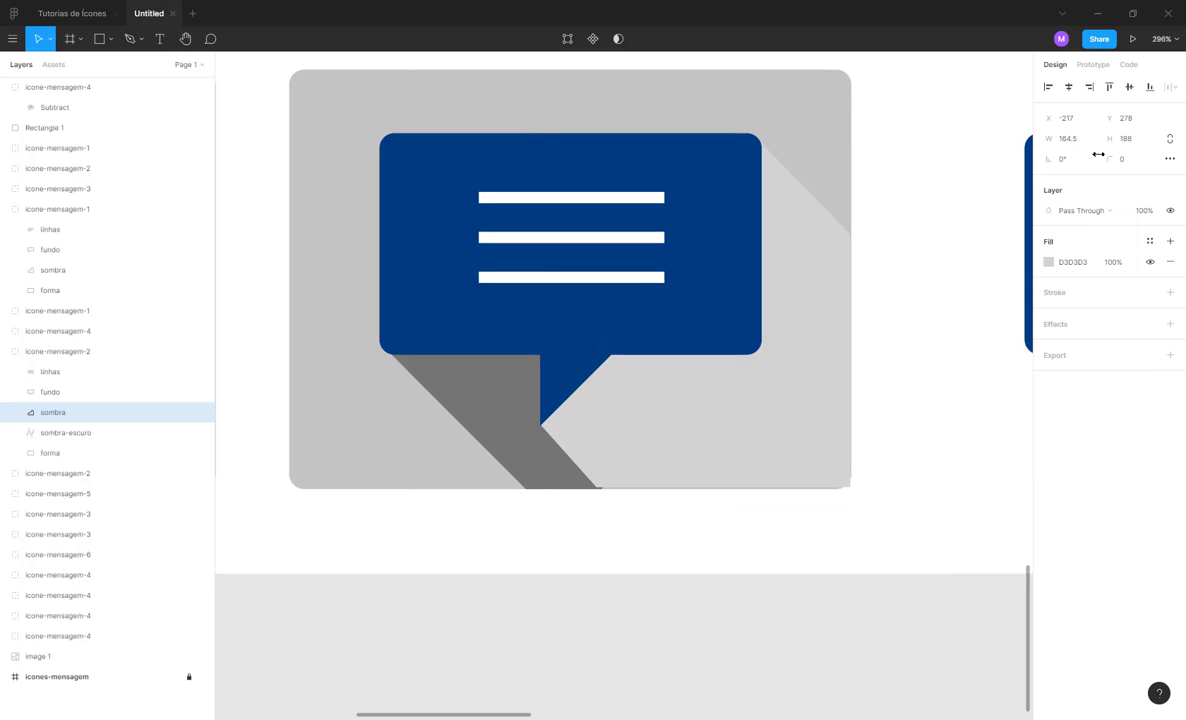
key(i)
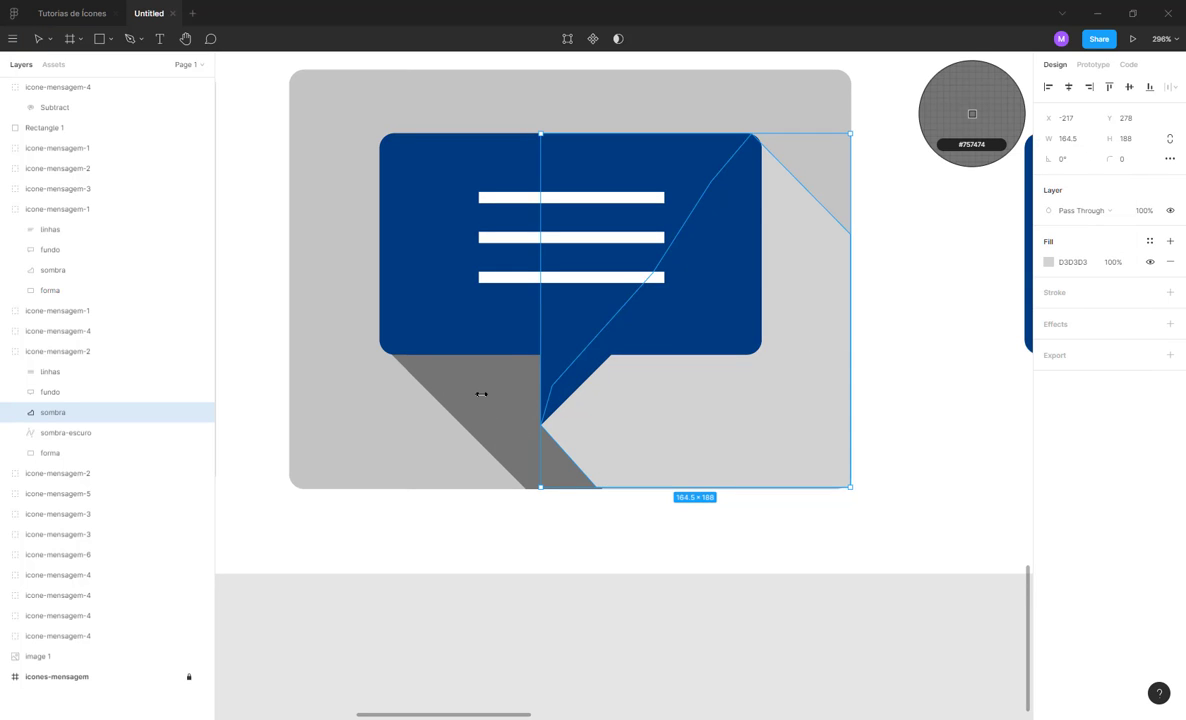
click(479, 392)
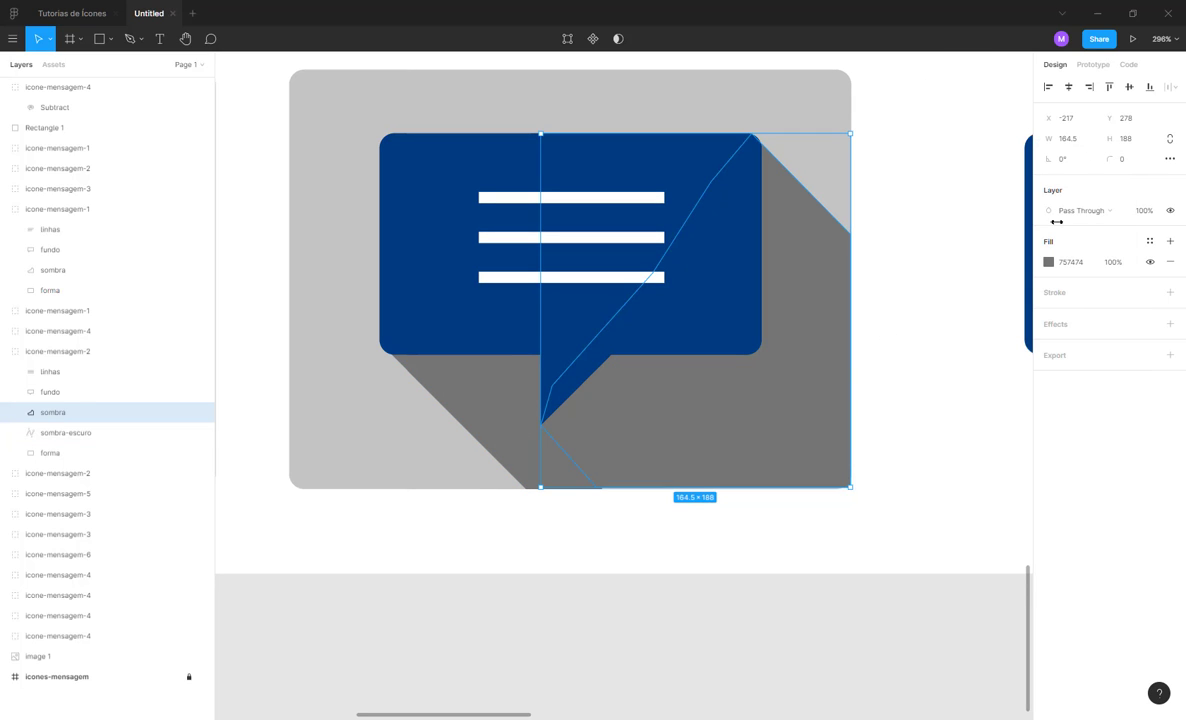
click(1048, 262)
mouse_move(884, 358)
mouse_down()
mouse_move(878, 341)
mouse_move(880, 354)
mouse_up()
- Darken the middle icon's sombra-escuro shape to a 575757 fill
click(450, 392)
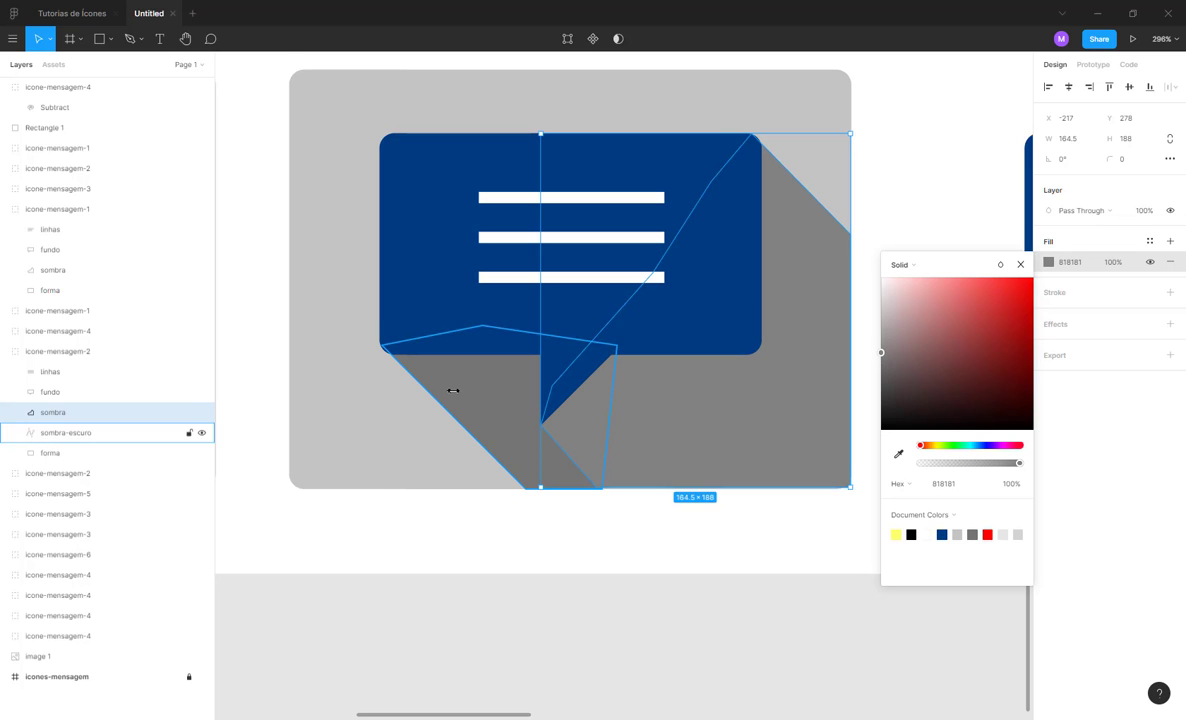
click(1050, 260)
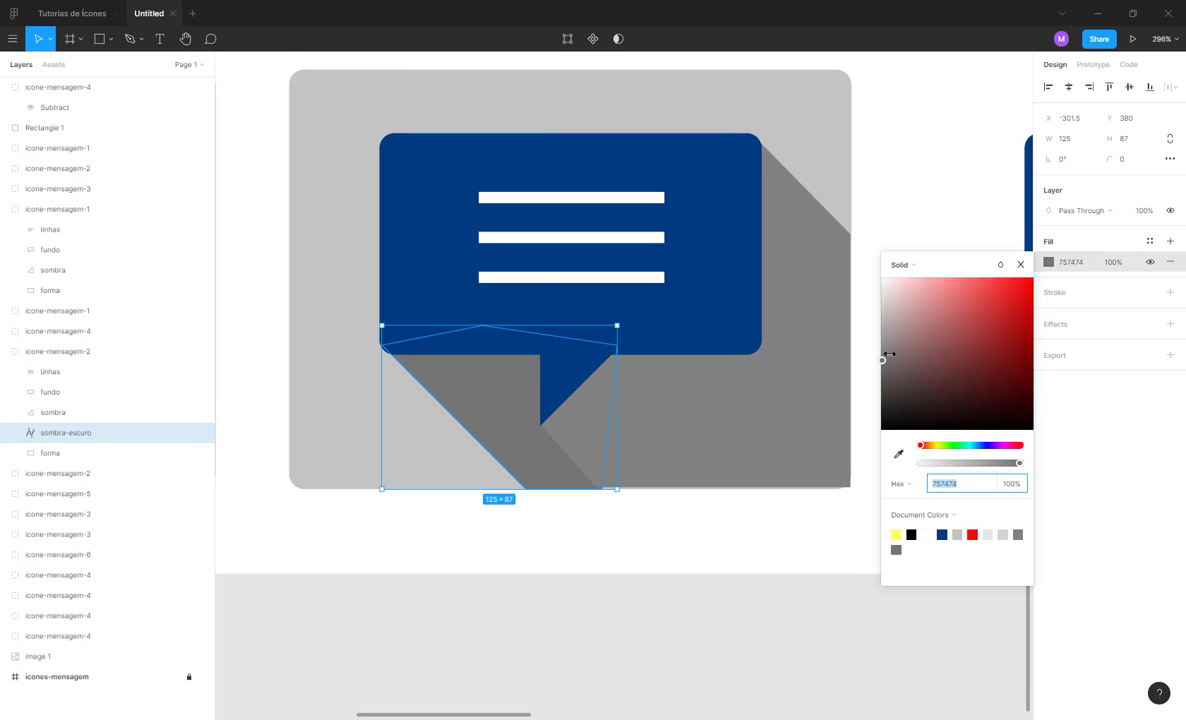
drag(889, 354, 874, 379)
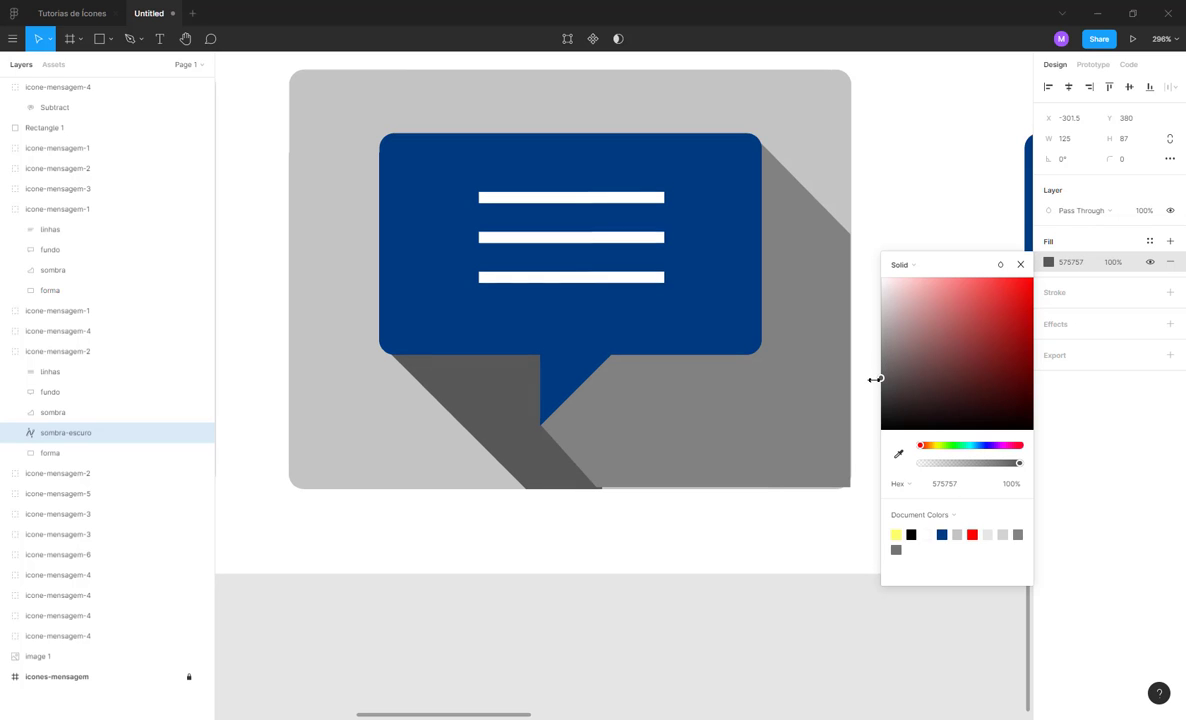
click(655, 521)
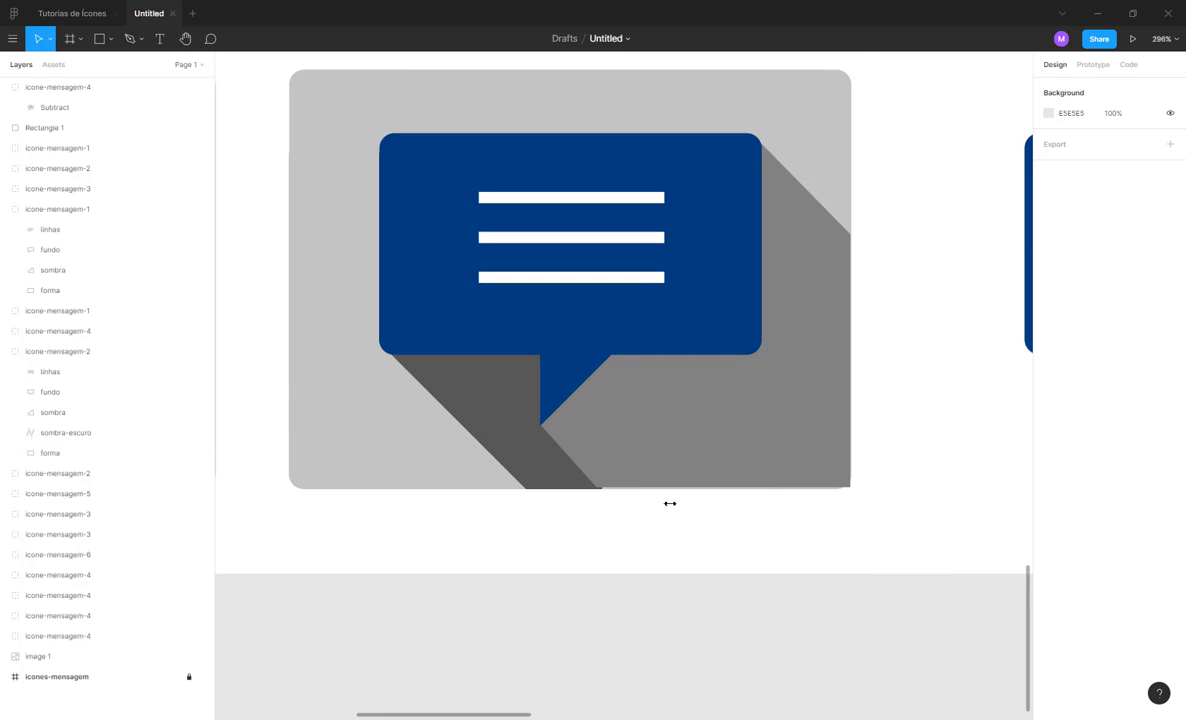
- Round the lower-right corner of the middle icon's sombra and lower its bottom edge points to meet the background's bottom edge
scroll(667, 500, up, 3)
scroll(715, 519, right, 2)
scroll(748, 486, up, 2)
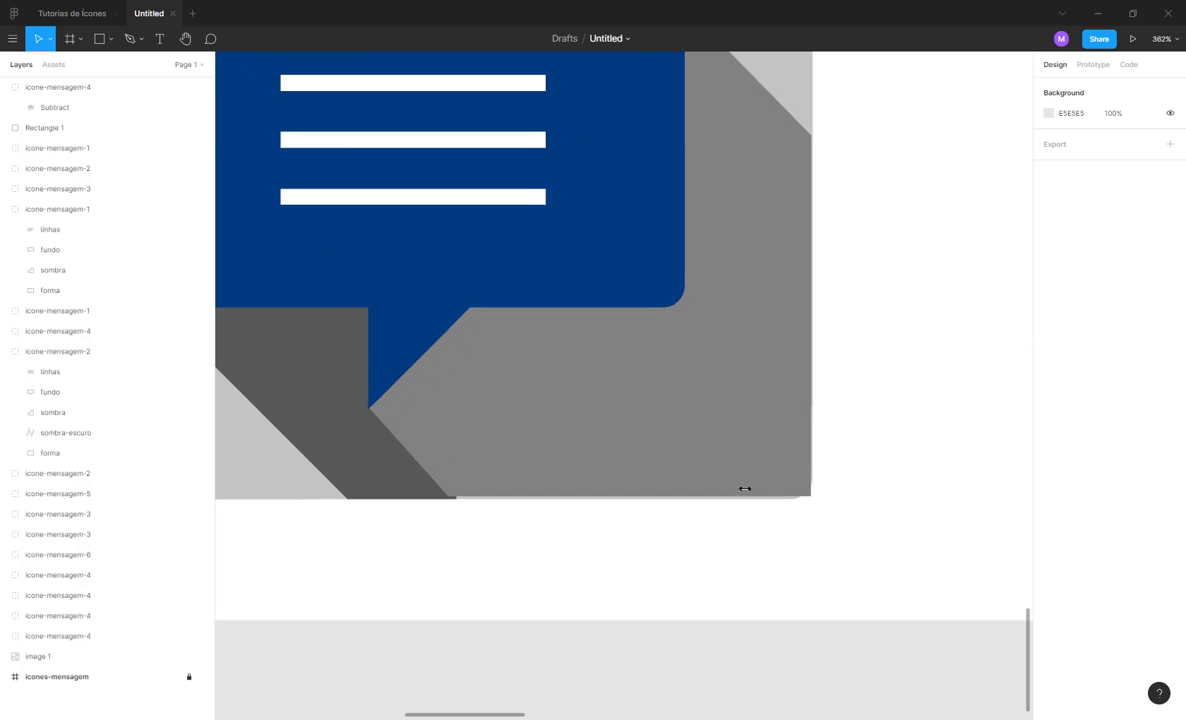
click(773, 476)
double_click(794, 477)
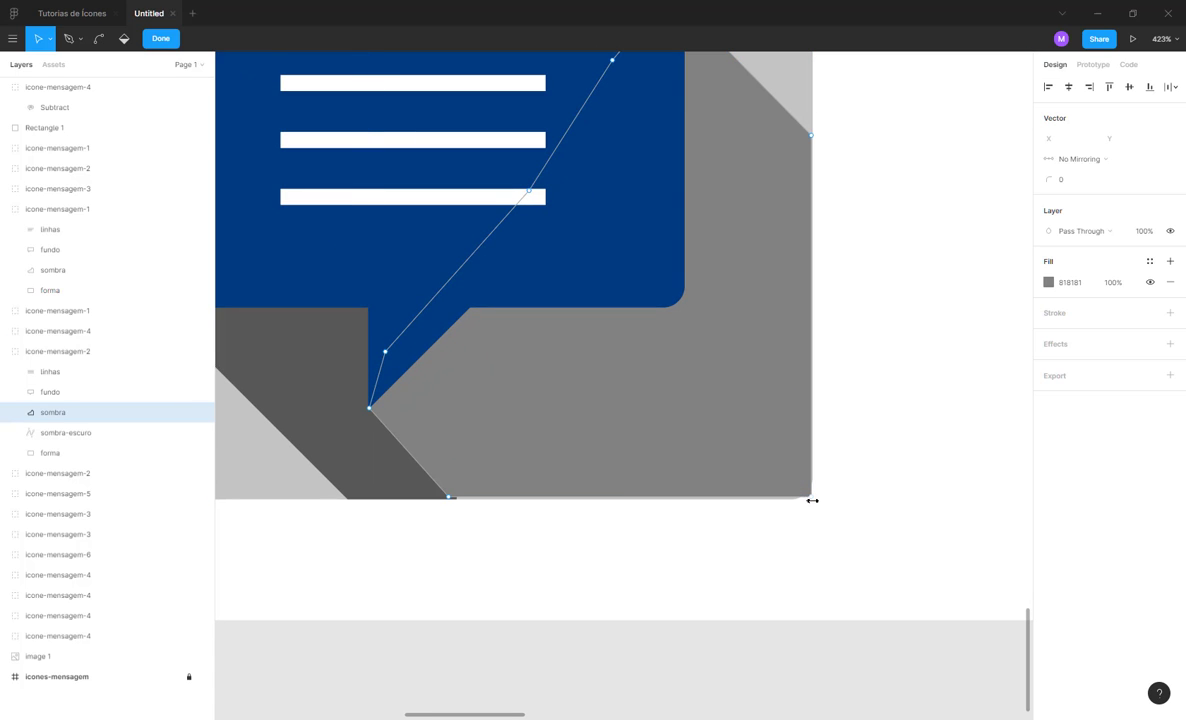
drag(1115, 182, 603, 375)
drag(881, 535, 385, 472)
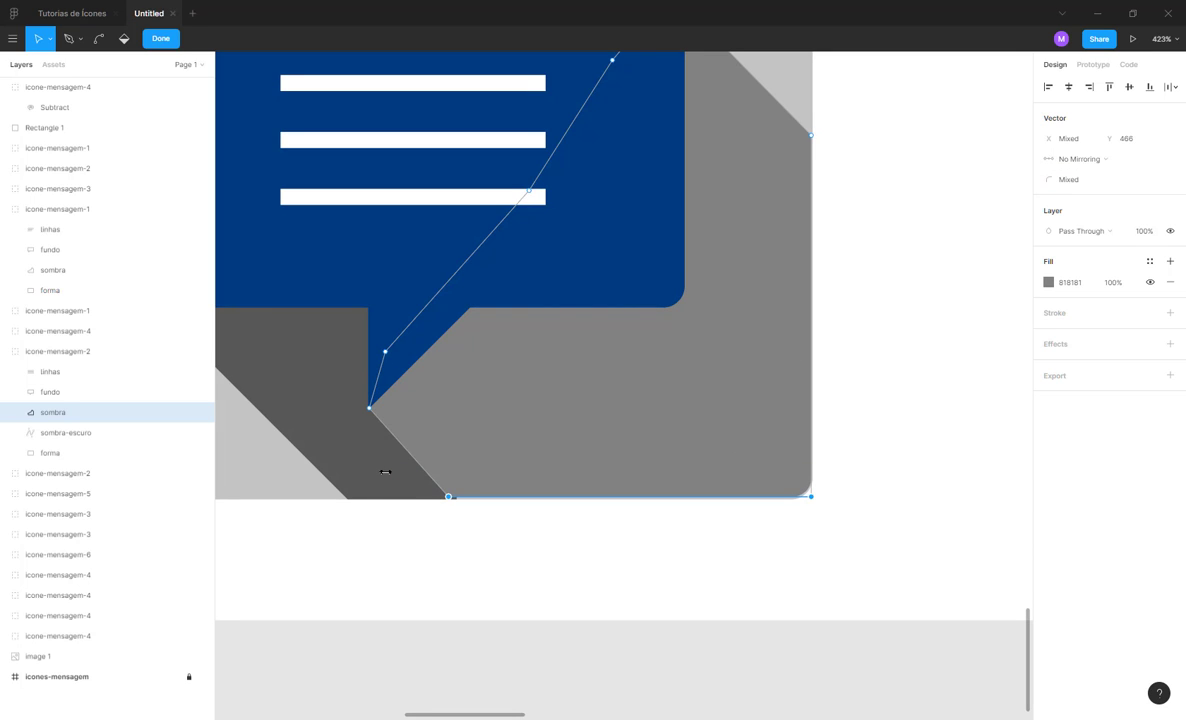
key(Escape)
key(Escape)
key(Escape)
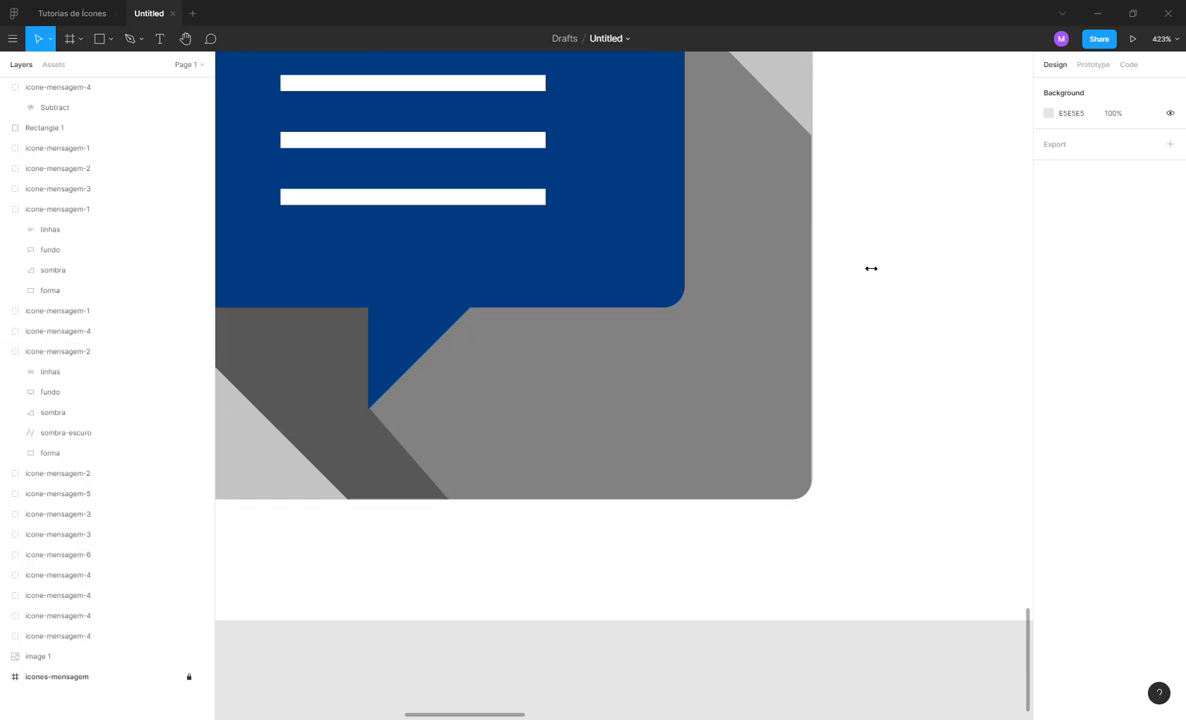
- Try to shift the right edge points of the middle icon's sombra outward to X -51.5
double_click(799, 222)
double_click(806, 188)
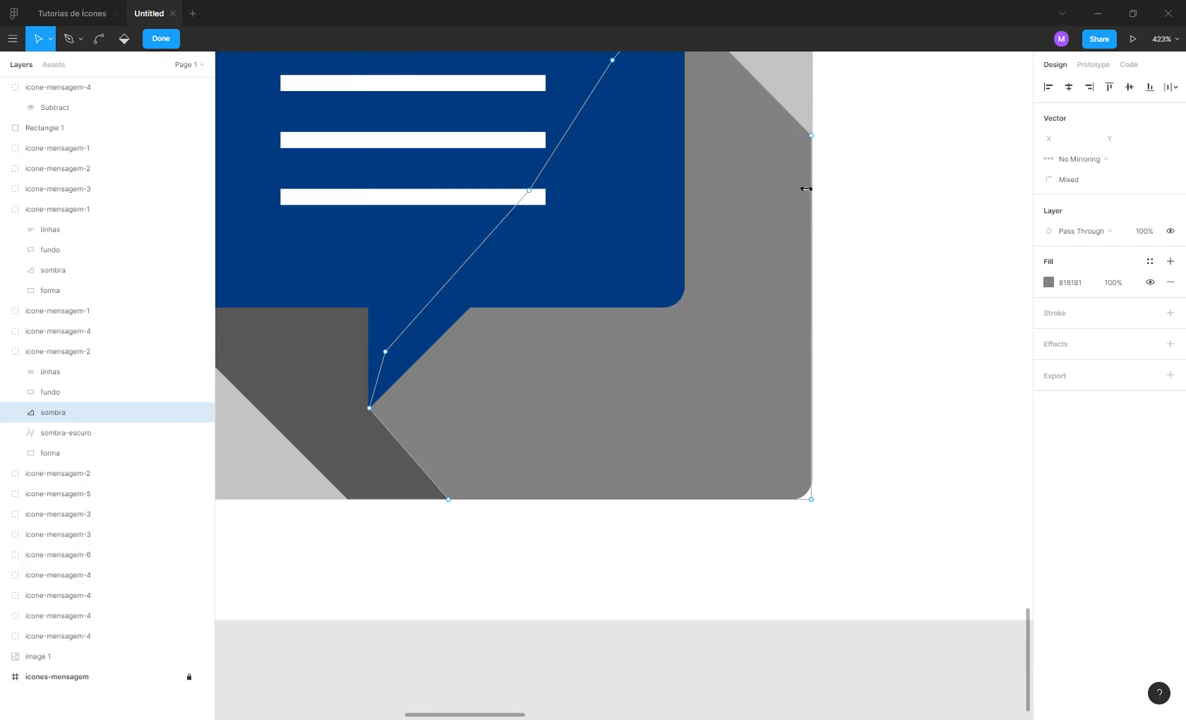
click(810, 287)
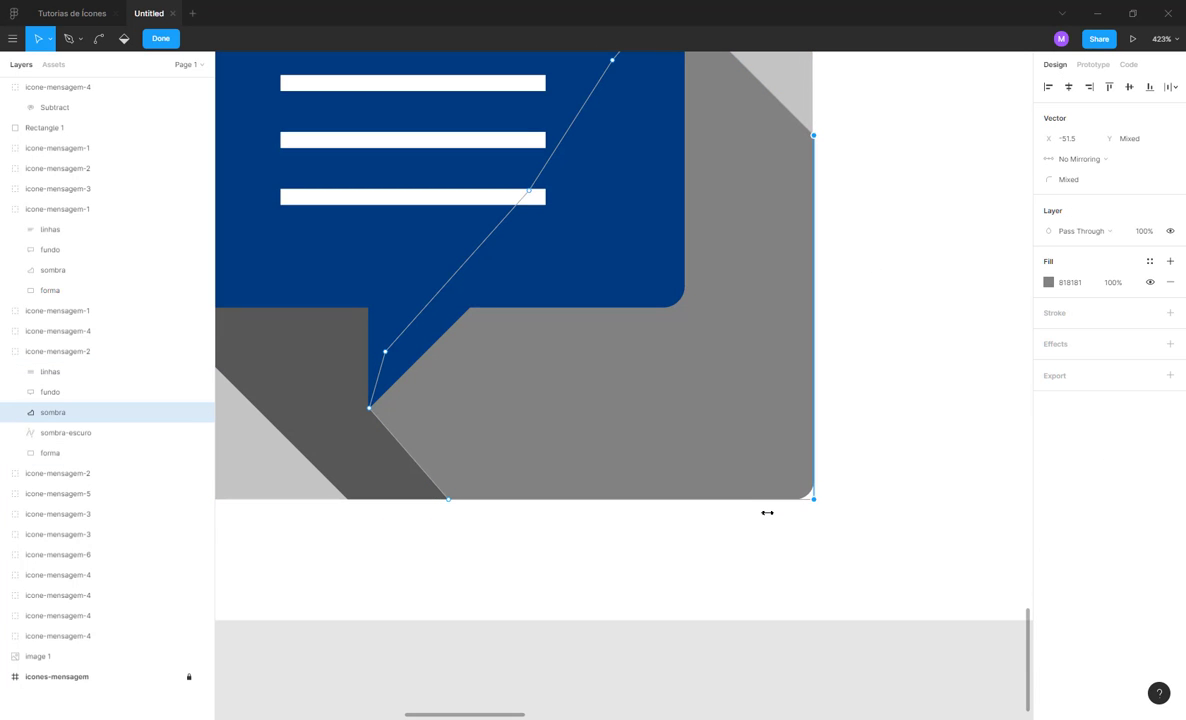
click(906, 245)
click(667, 334)
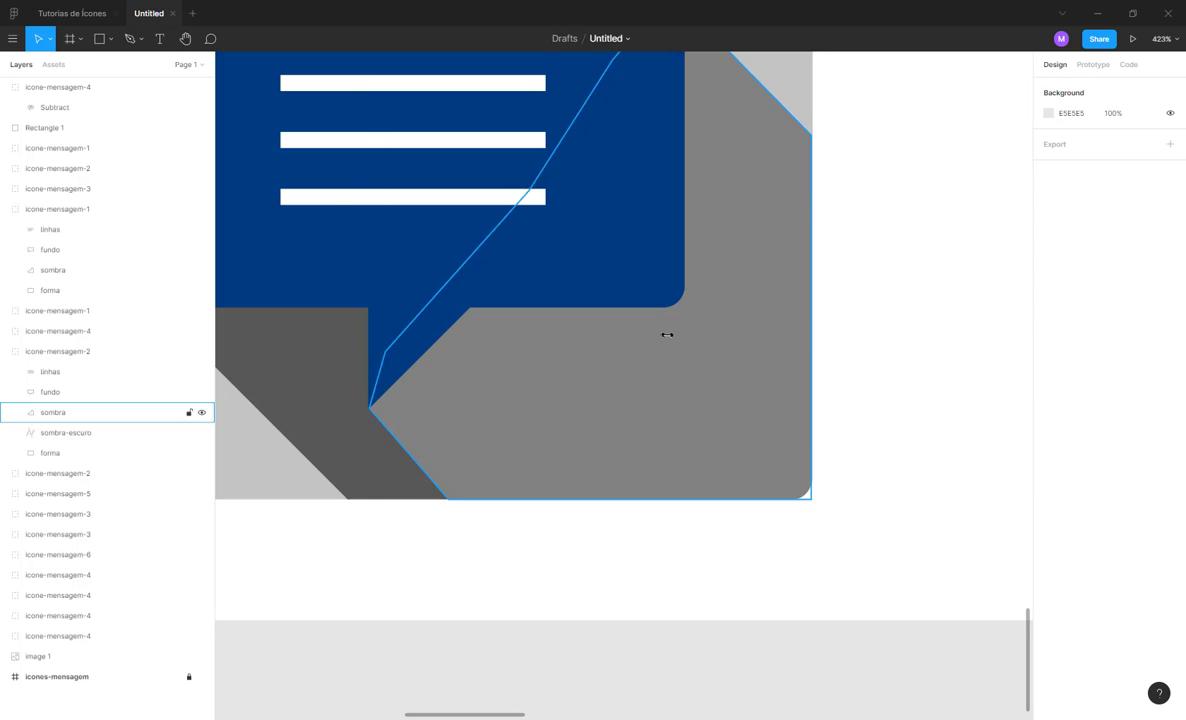
- Round the first icon's sombra at its lower-right corner with radius 7 and lower its bottom edge points to Y 467
scroll(649, 450, down, 5)
click(516, 450)
drag(516, 450, 710, 437)
scroll(561, 357, up, 5)
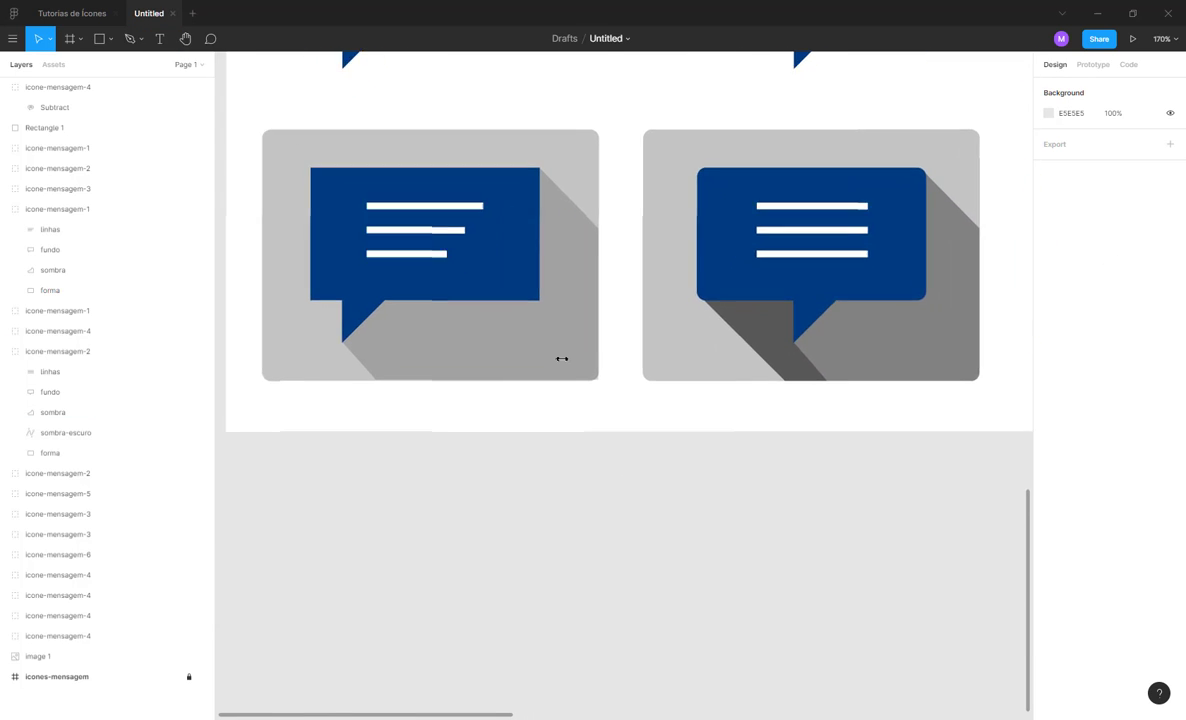
click(619, 392)
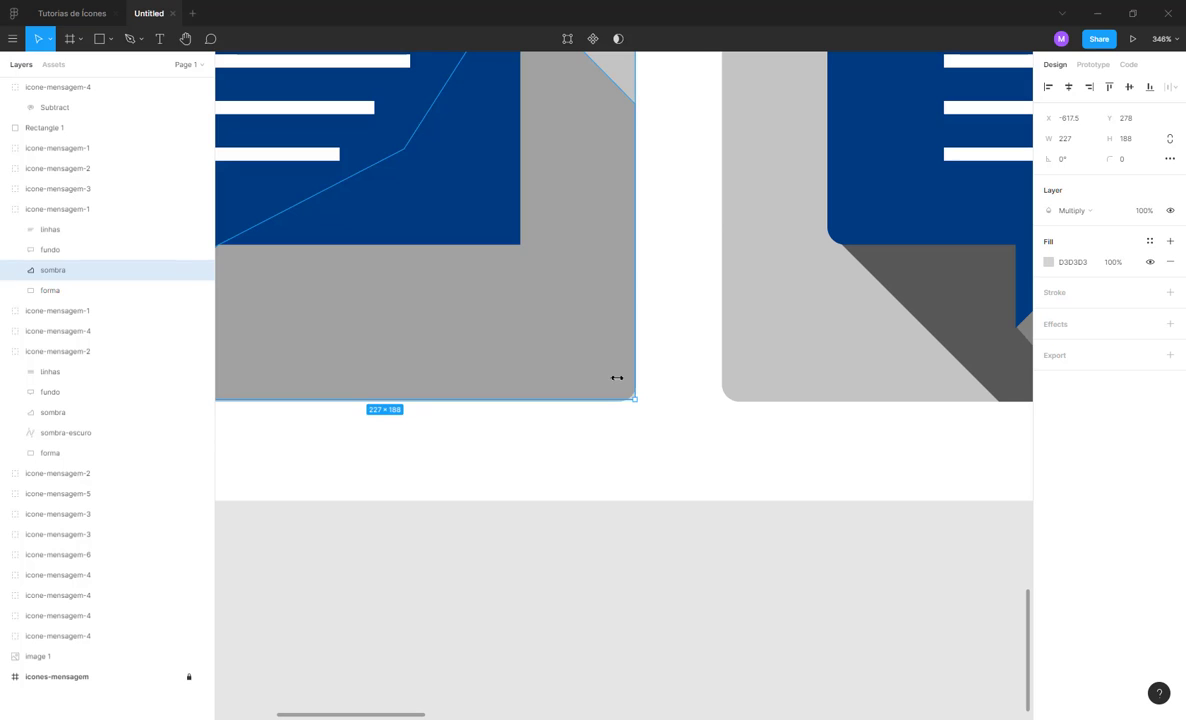
double_click(614, 376)
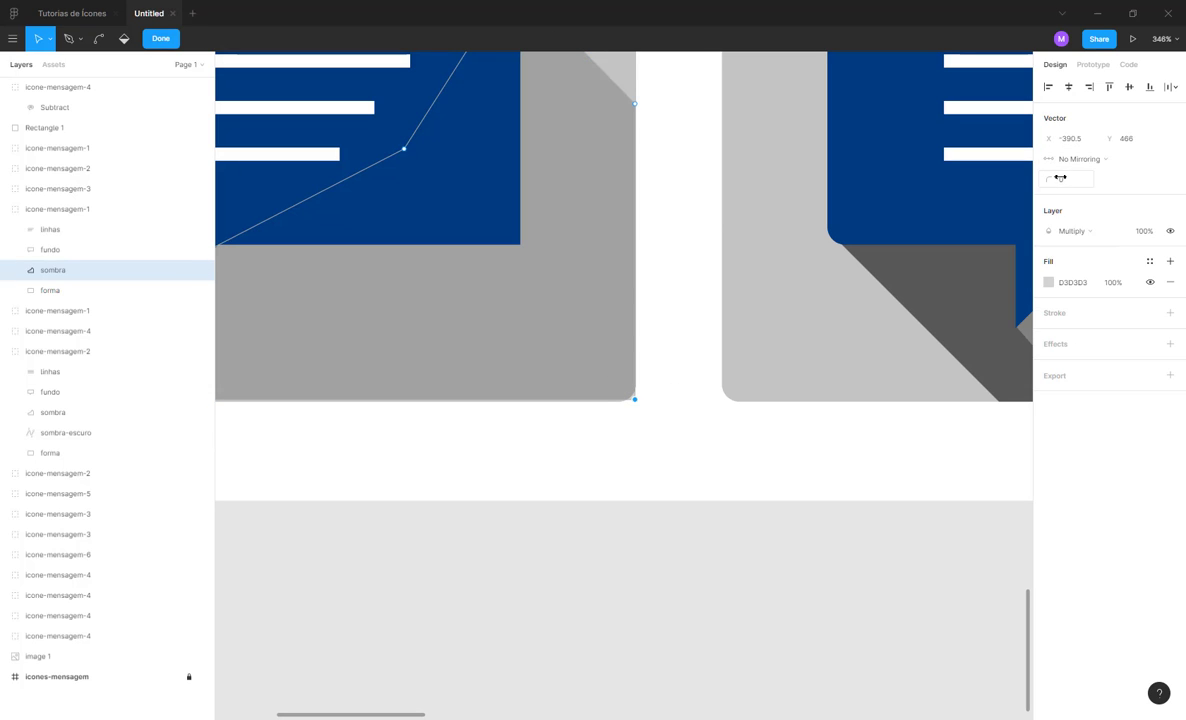
drag(1052, 177, 603, 373)
scroll(588, 450, left, 5)
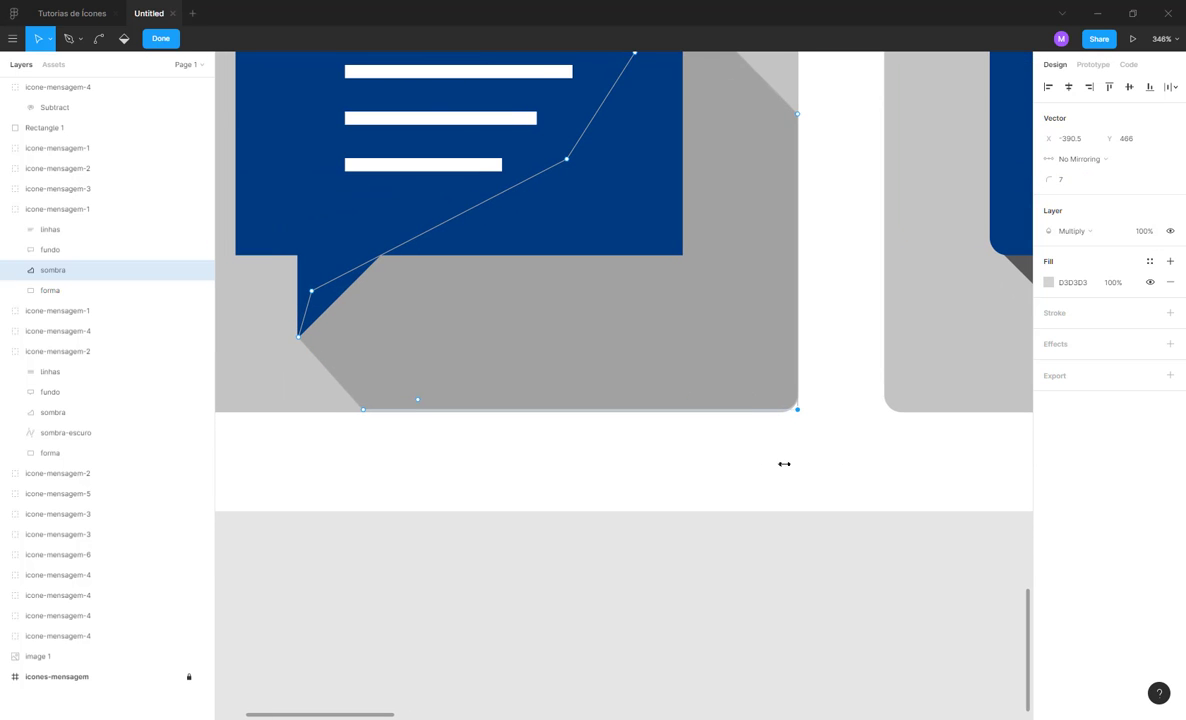
drag(397, 420, 326, 402)
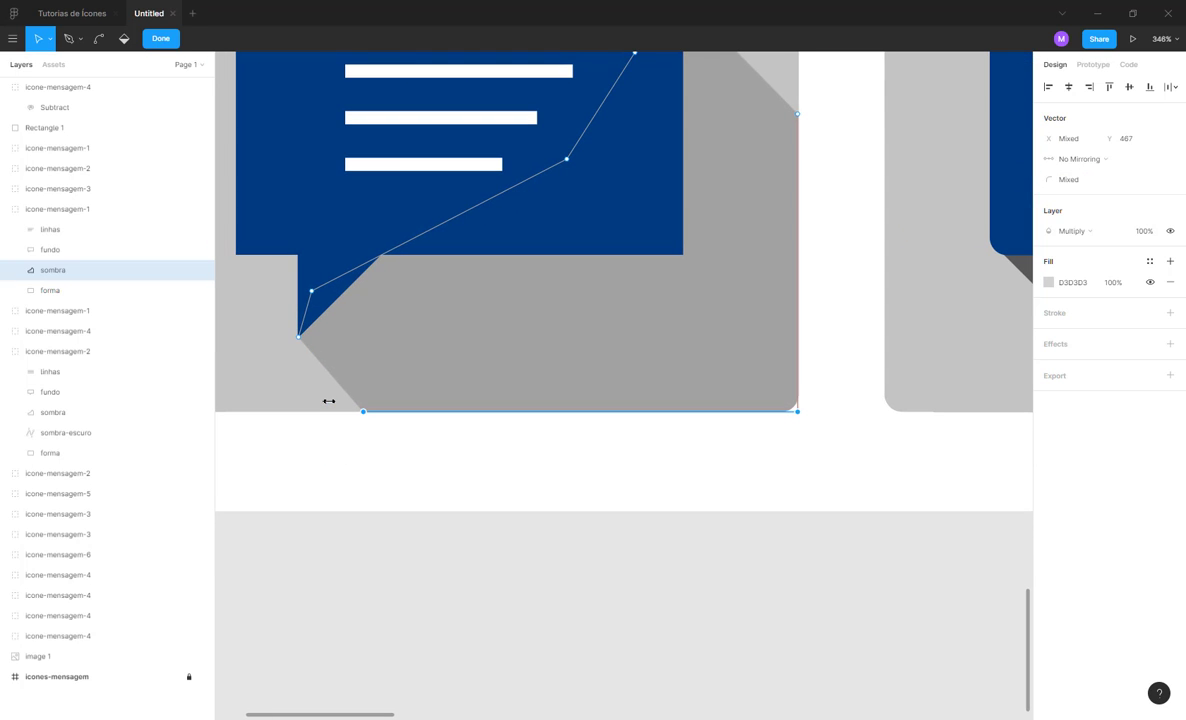
key(Escape)
scroll(495, 392, down, 5)
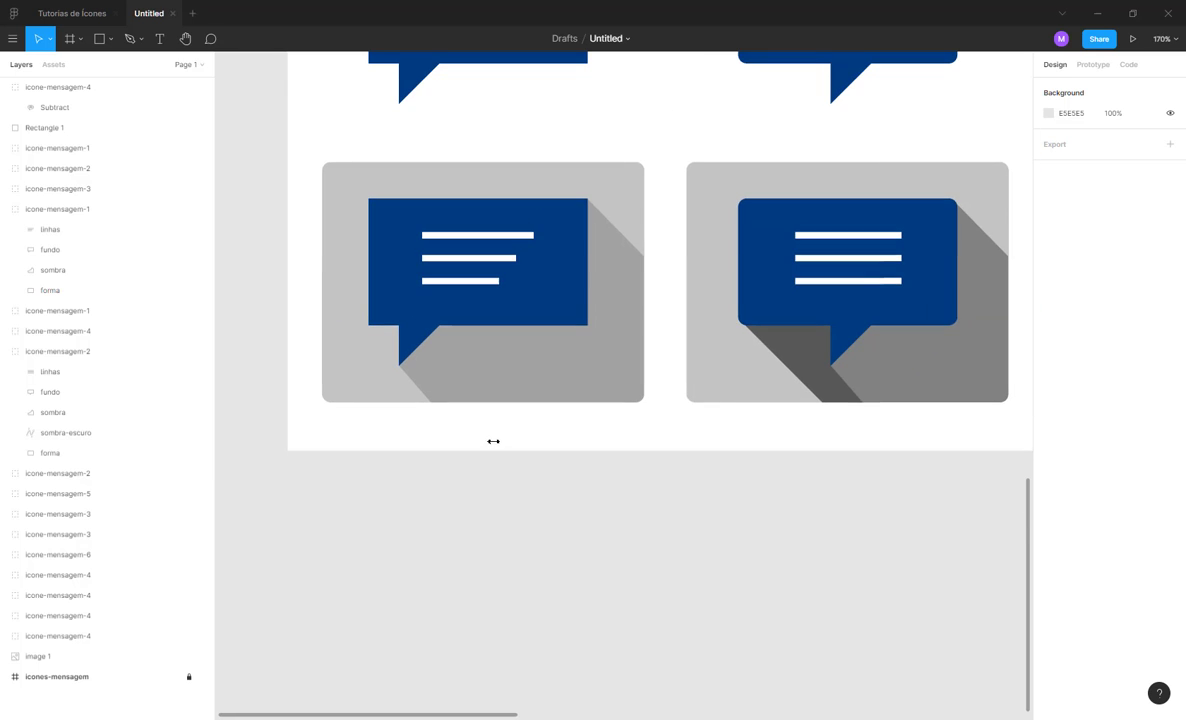
- Copy the middle icon's forma and sombra layers into the third bubble icon's group
scroll(587, 445, down, 4)
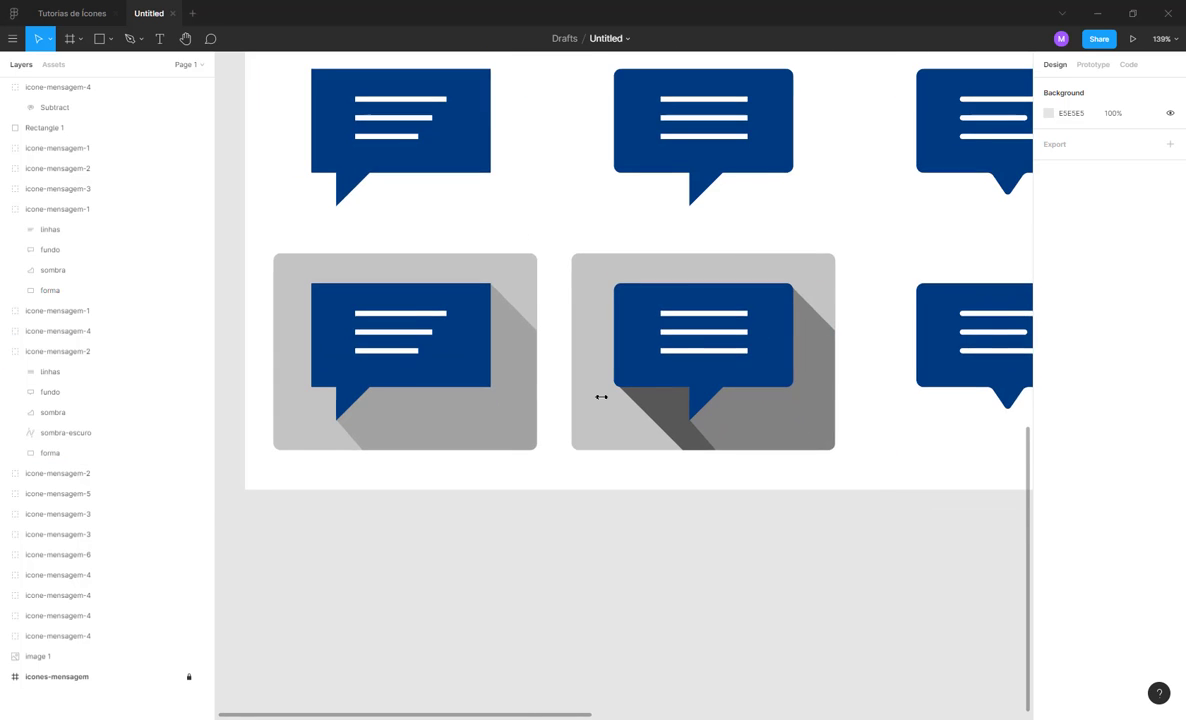
scroll(600, 399, down, 3)
scroll(598, 397, up, 2)
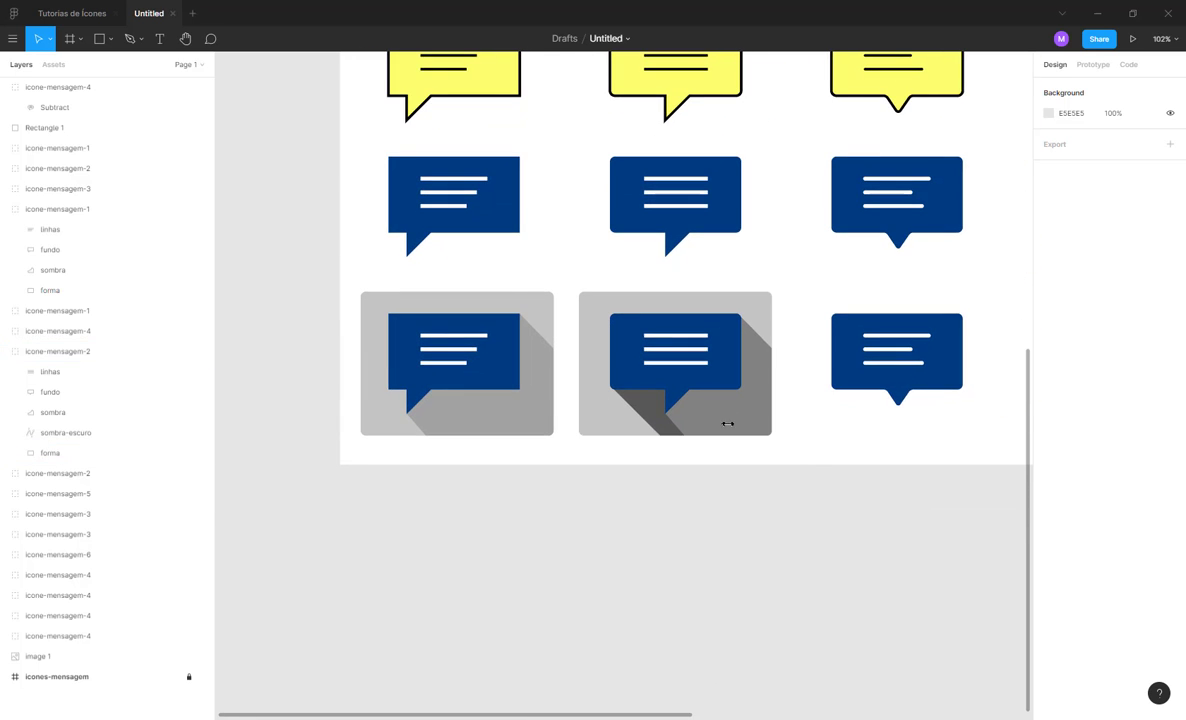
scroll(728, 424, right, 4)
scroll(530, 438, right, 1)
scroll(543, 408, up, 2)
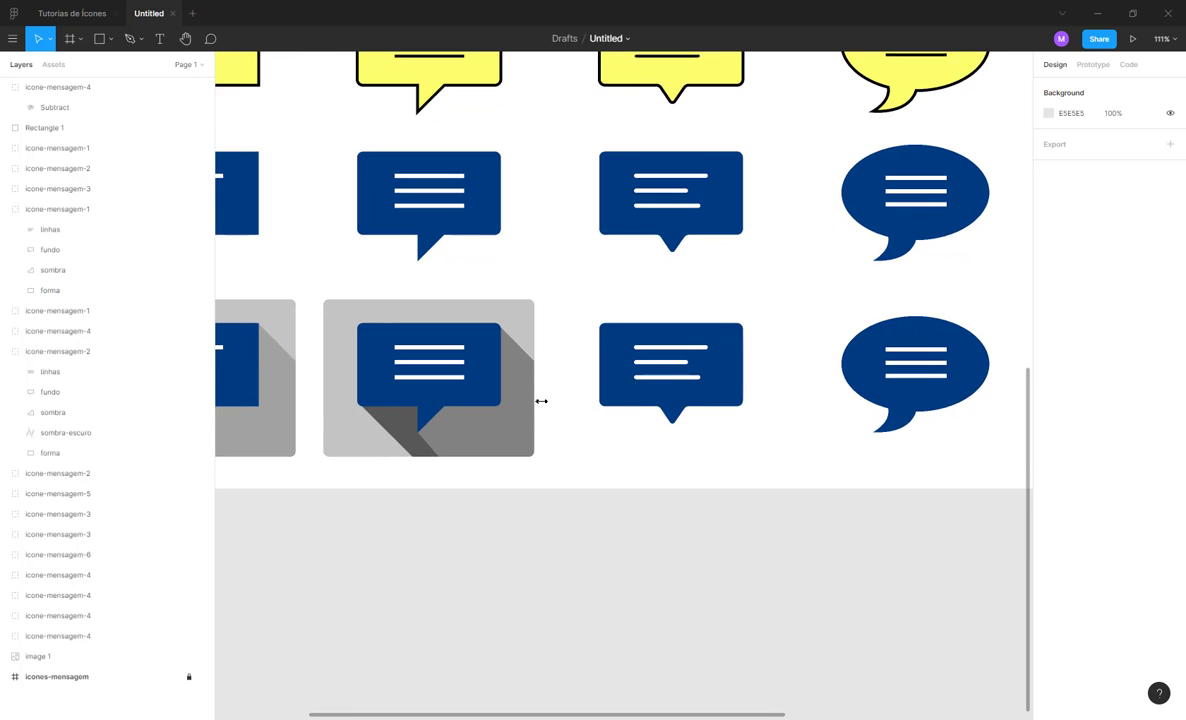
click(525, 313)
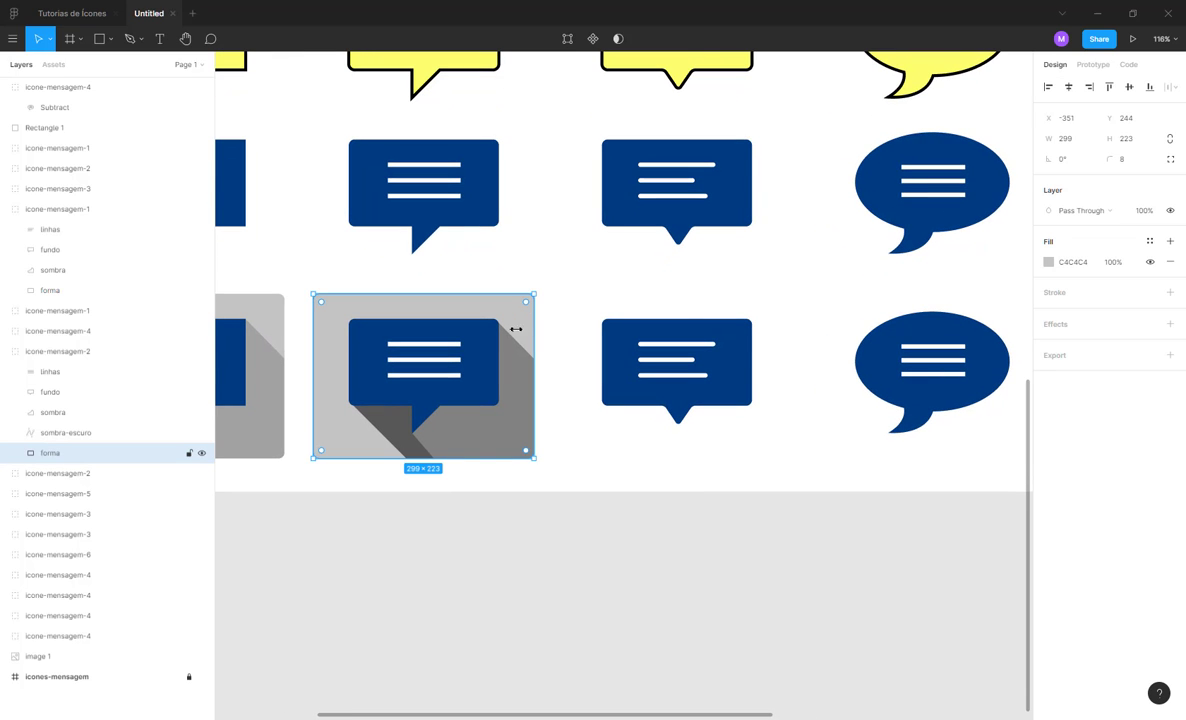
shift+click(480, 424)
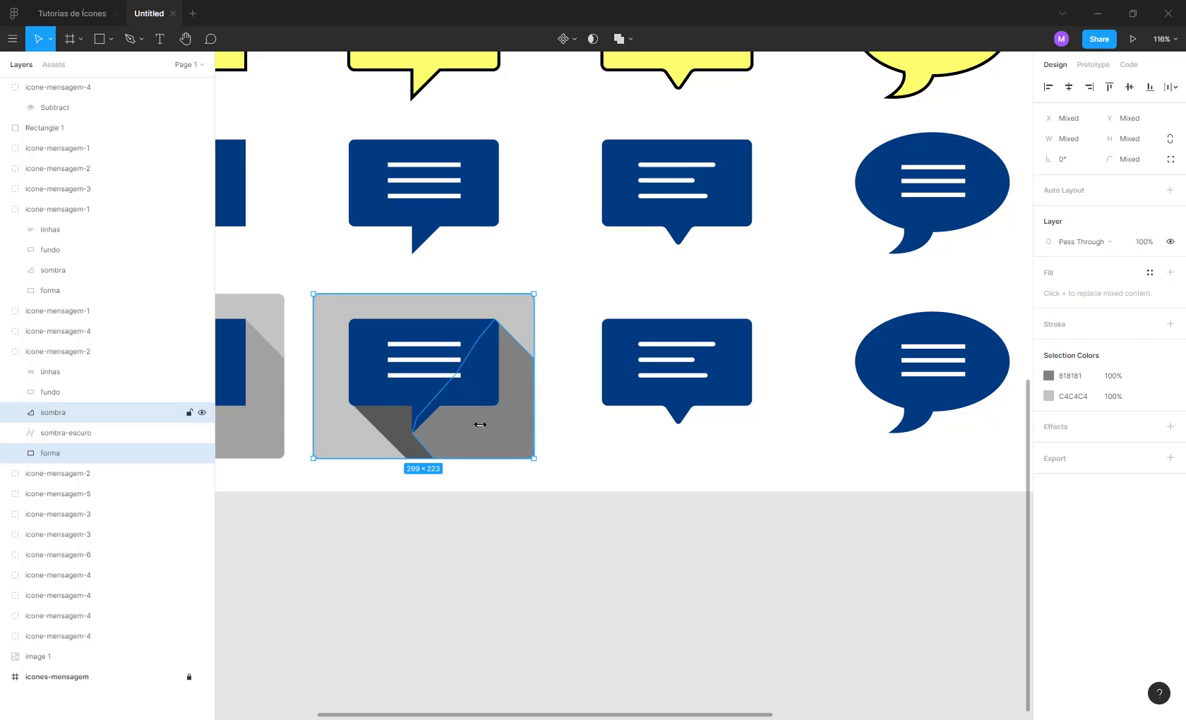
click(597, 440)
click(640, 395)
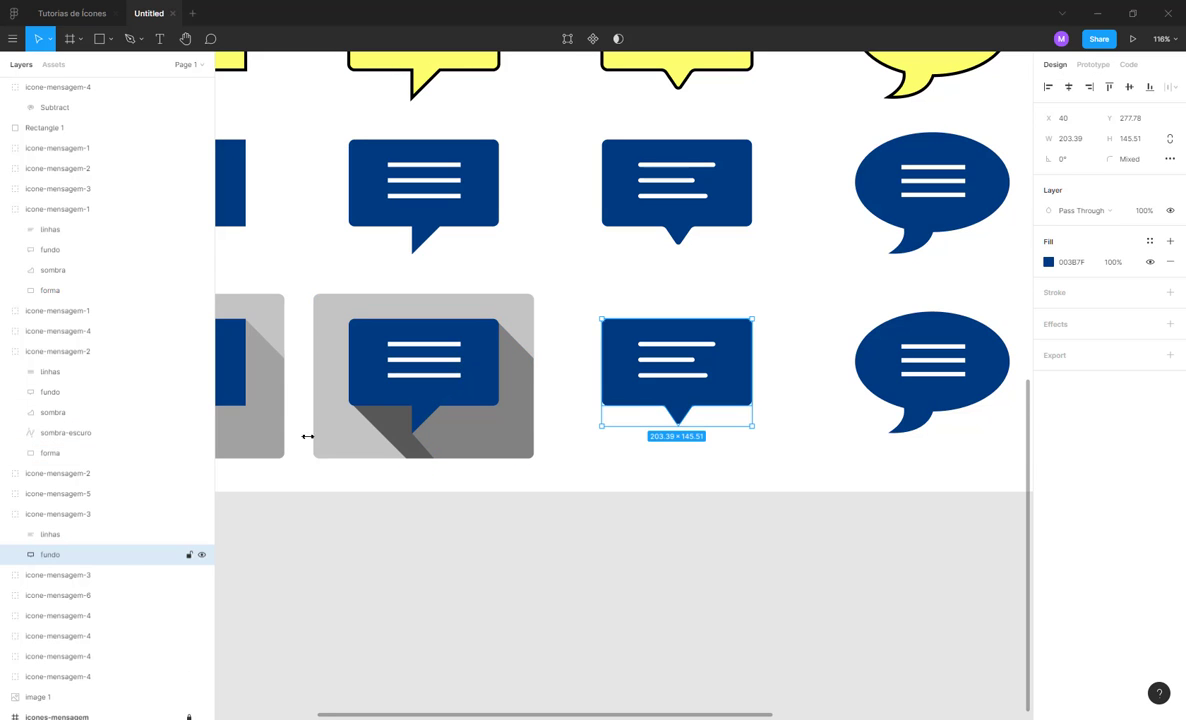
key(ctrl+v)
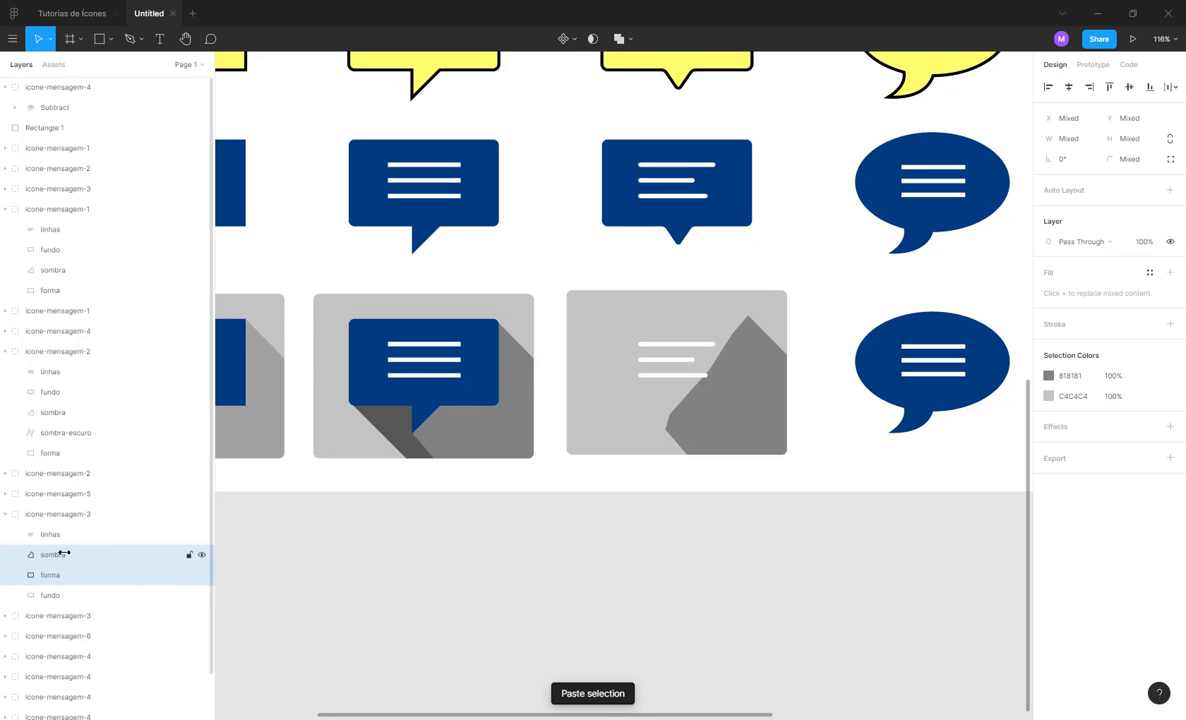
- Move the third icon's fundo layer above the pasted sombra and forma layers in its group
scroll(44, 561, down, 2)
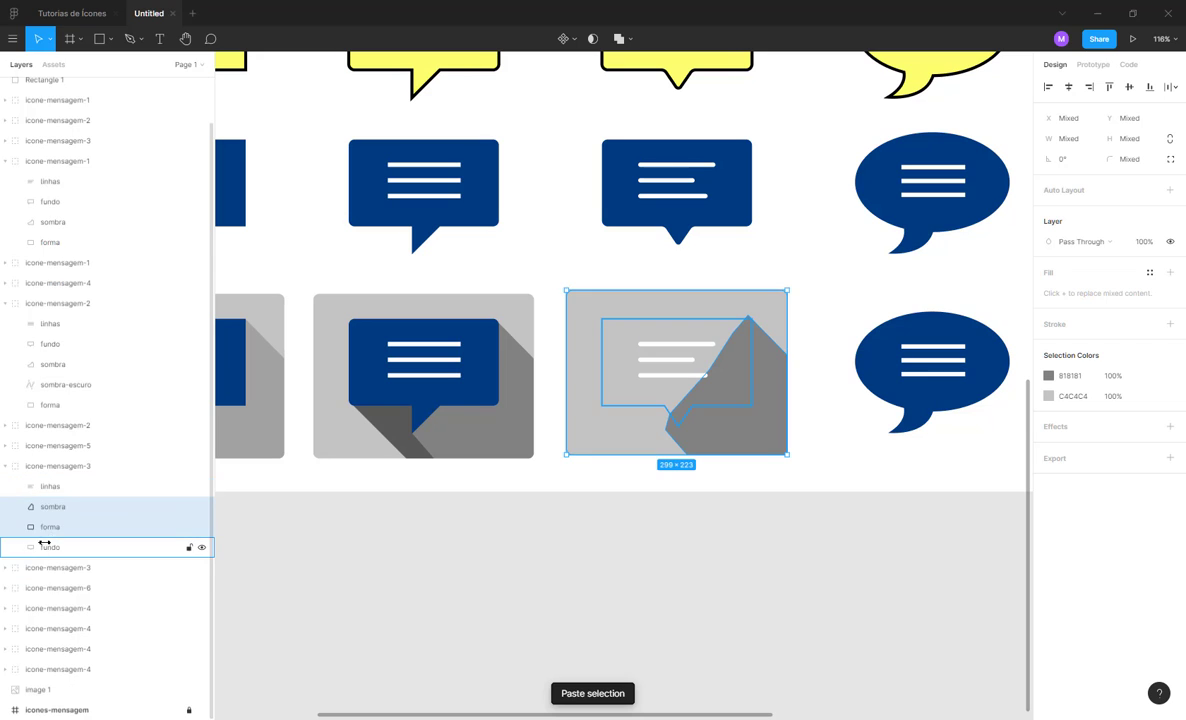
click(62, 545)
drag(62, 543, 58, 500)
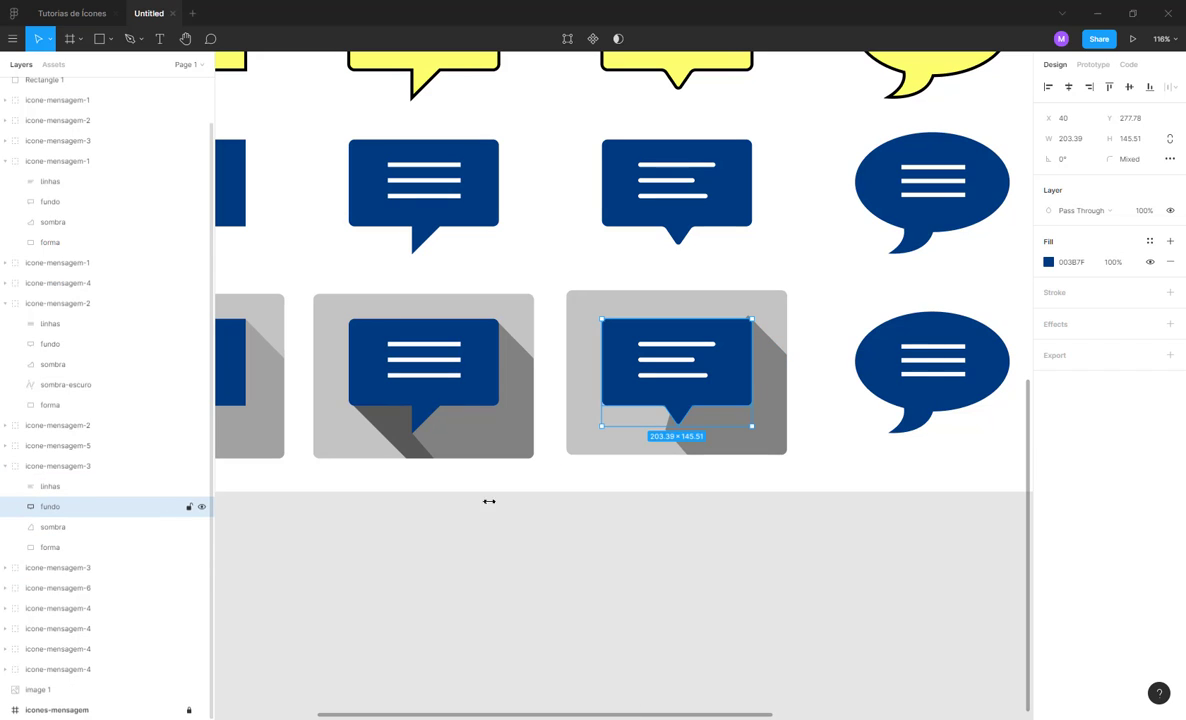
click(801, 451)
- Nudge the upper points of the third icon's sombra down to line up with the bubble's upper-right corner
scroll(776, 363, up, 5)
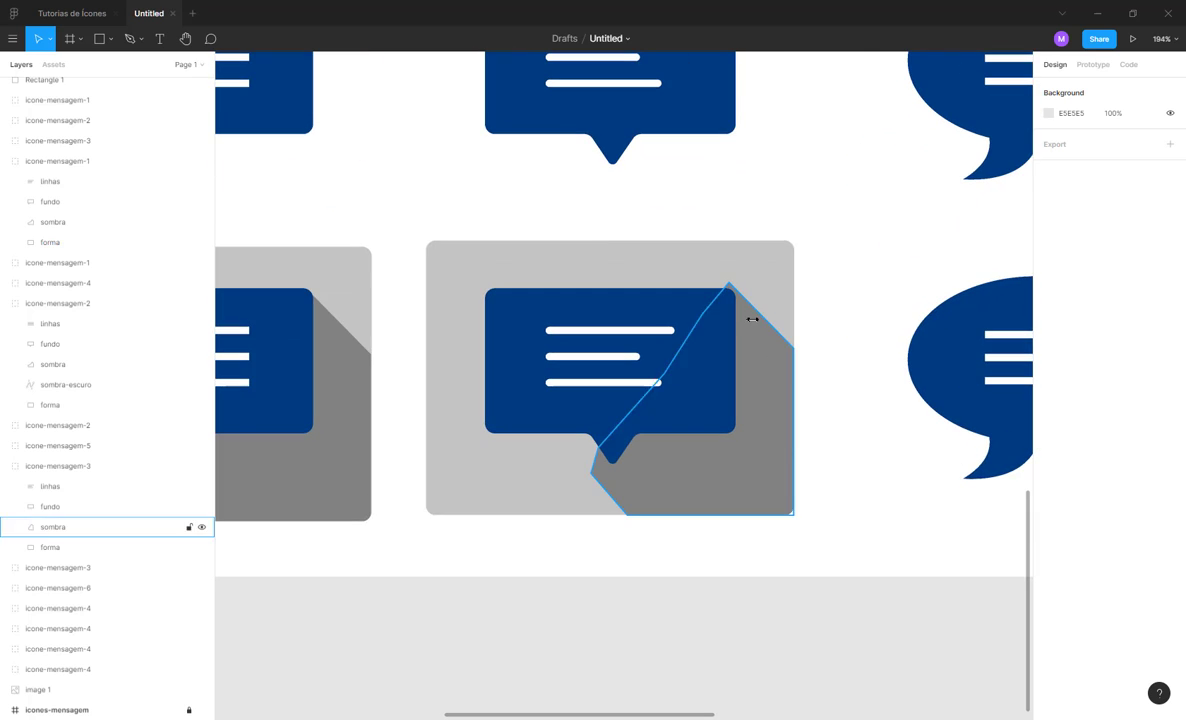
click(756, 346)
double_click(756, 346)
double_click(754, 344)
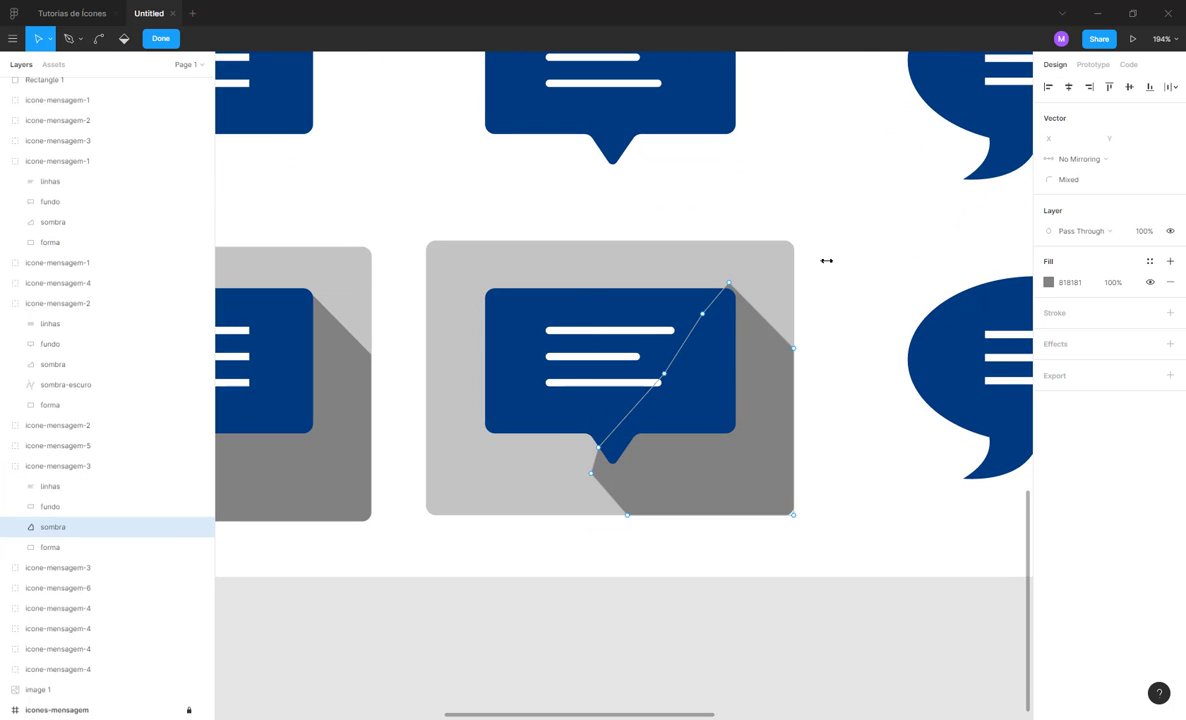
drag(829, 241, 706, 360)
key(Down)
key(Down)
key(Down)
key(Down)
key(Down)
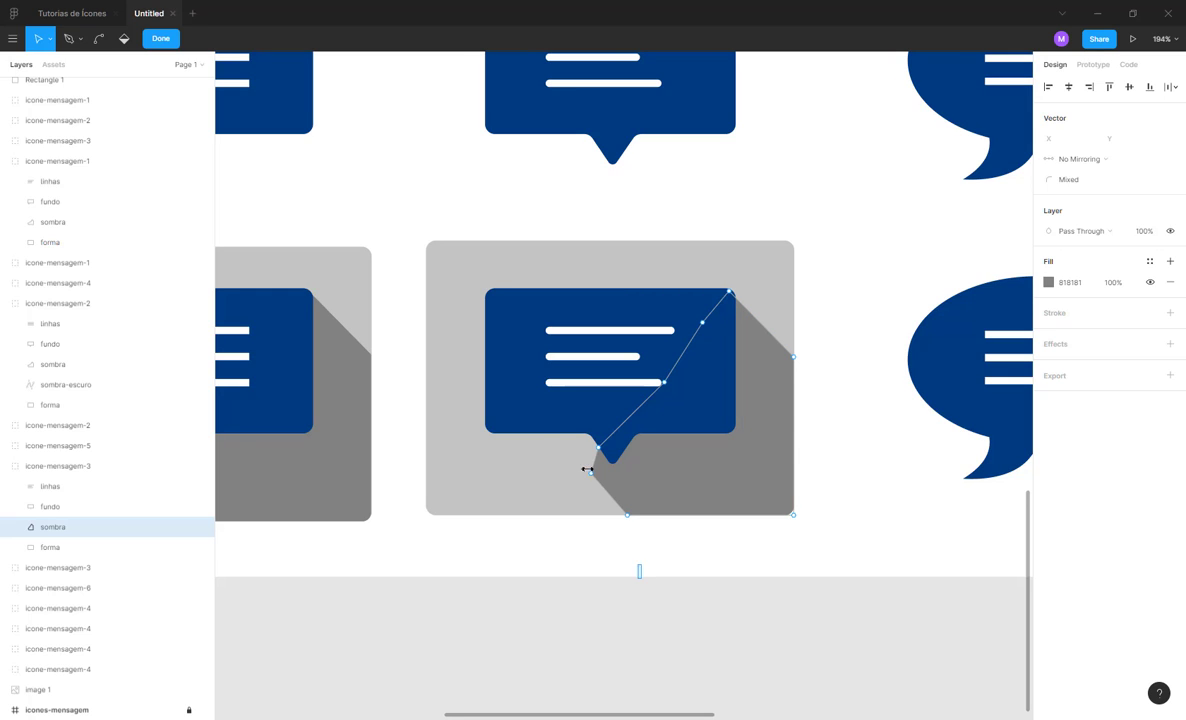
- Nudge the three lower-left points of the third icon's sombra right towards the bubble's tail tip, bringing the leftmost point to X 141
drag(640, 540, 520, 403)
key(Right)
key(Right)
key(Right)
key(Right)
key(Right)
key(Right)
key(Right)
key(Right)
key(Right)
key(Right)
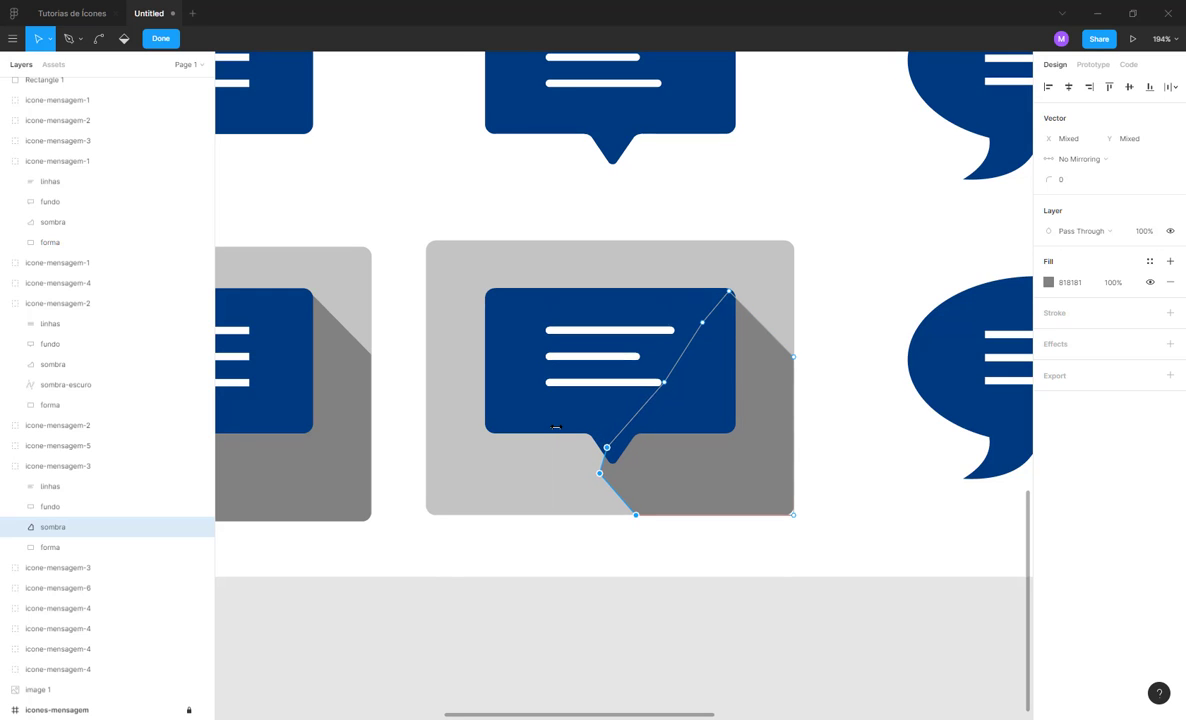
click(609, 473)
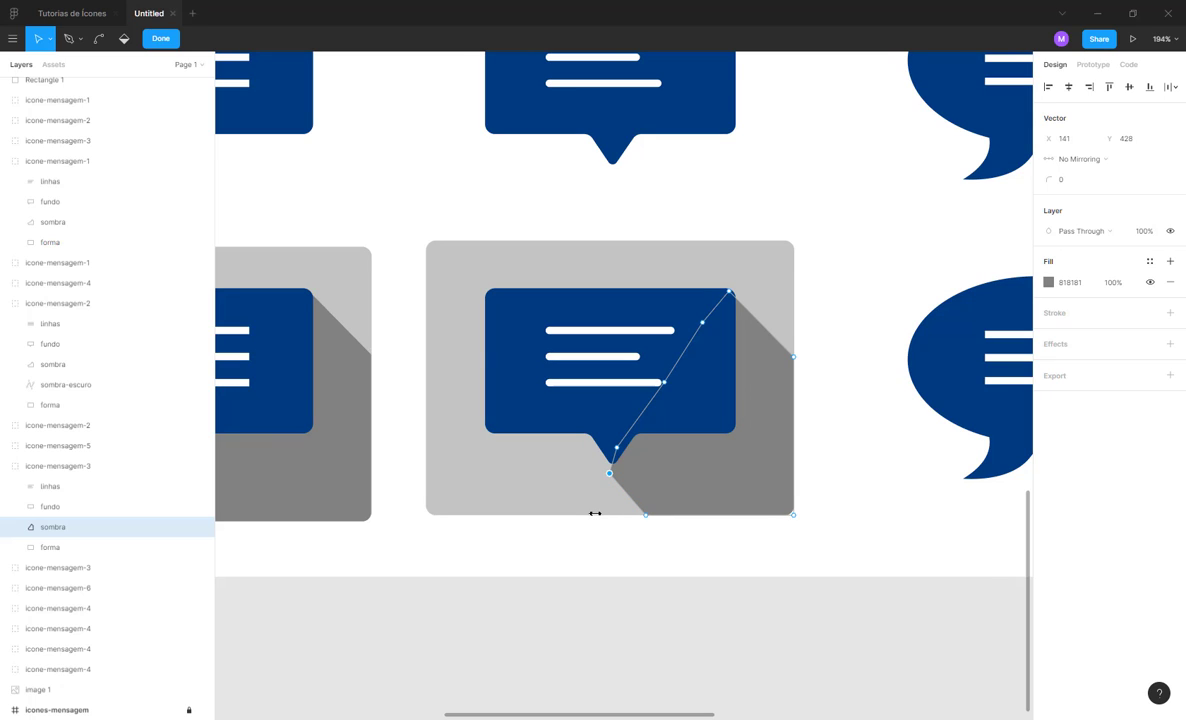
- Delete the leftmost point of the third icon's sombra and nudge the left point on its bottom edge right to X 190.5
key(Delete)
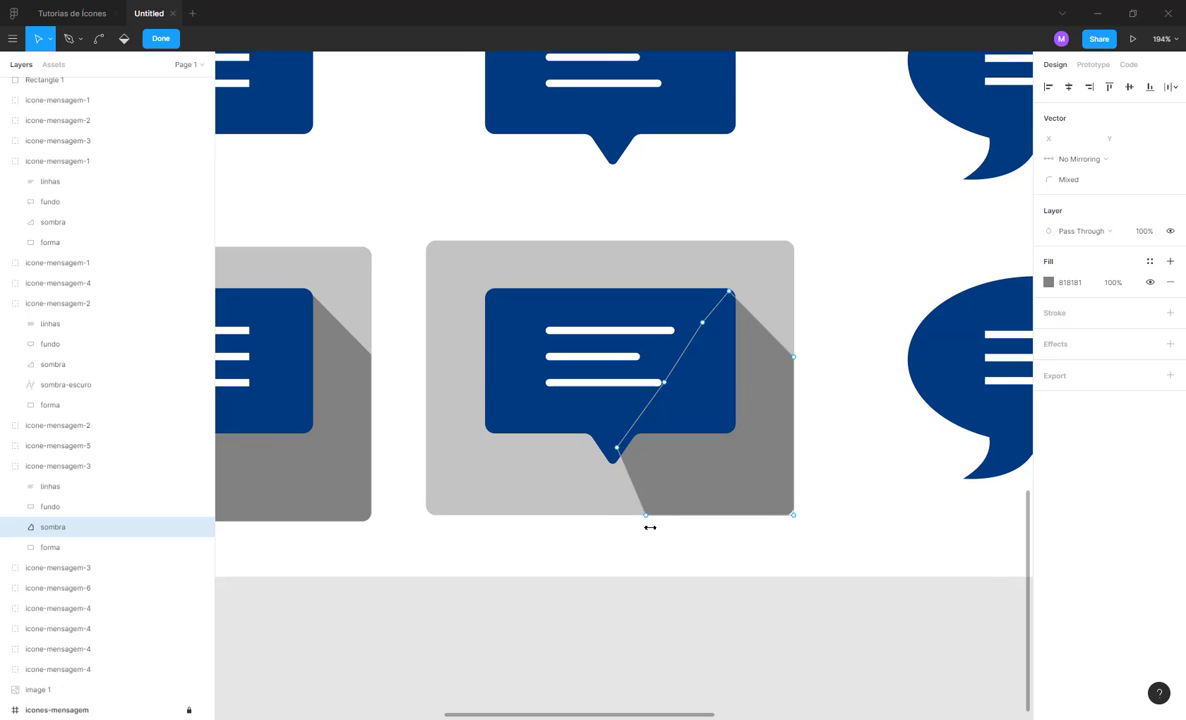
drag(668, 527, 622, 506)
key(shift+Right)
key(shift+Right)
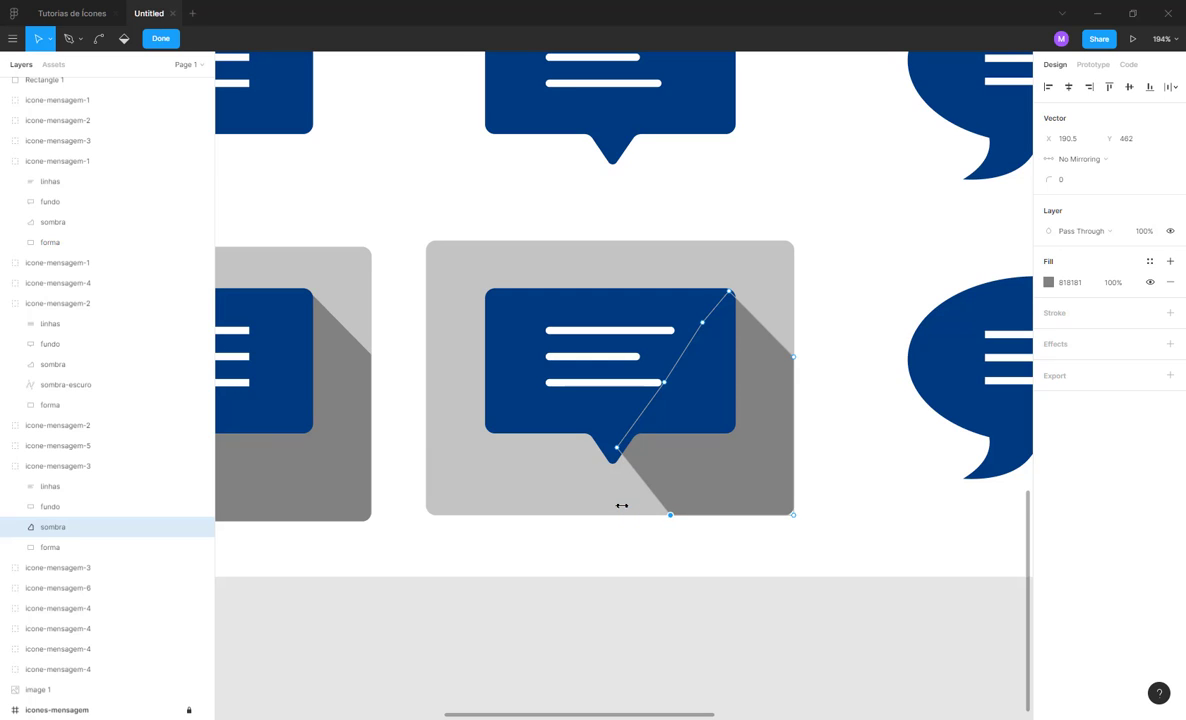
key(shift+Right)
- Shift the lower-left edge of the third icon's sombra left and place its upper end at the bubble's tail tip, X 143, Y 418
drag(704, 530, 577, 437)
key(shift+Left)
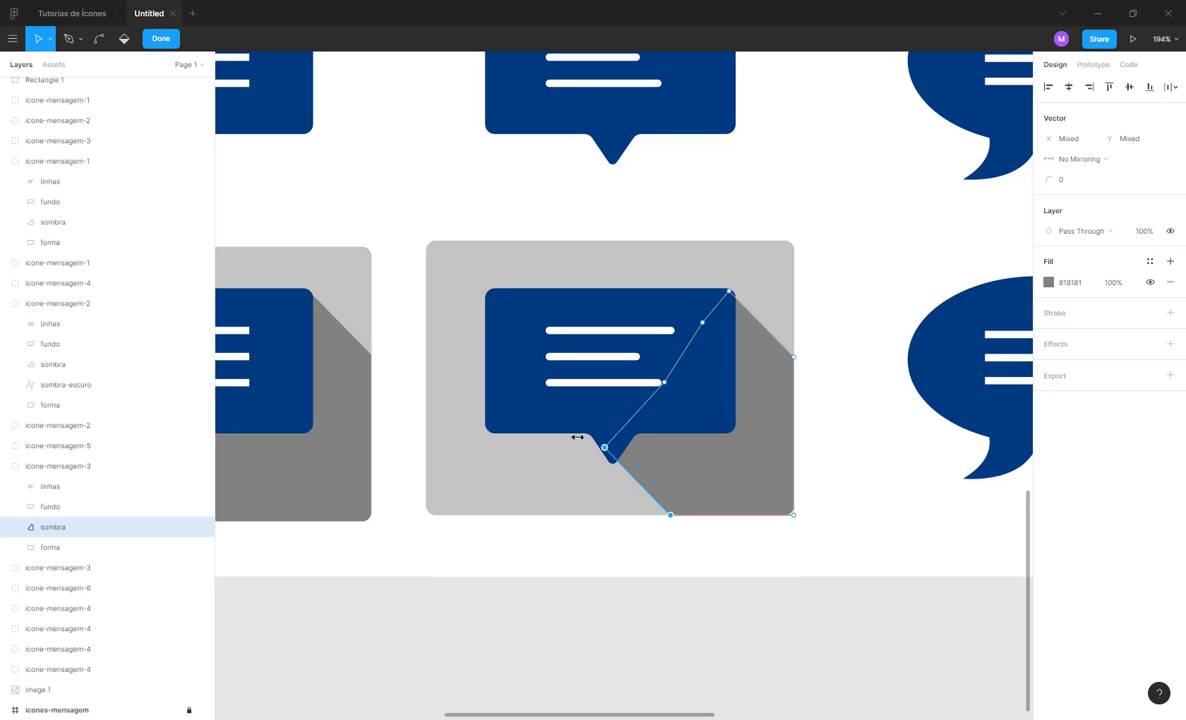
key(Left)
key(Left)
click(601, 448)
drag(601, 448, 612, 461)
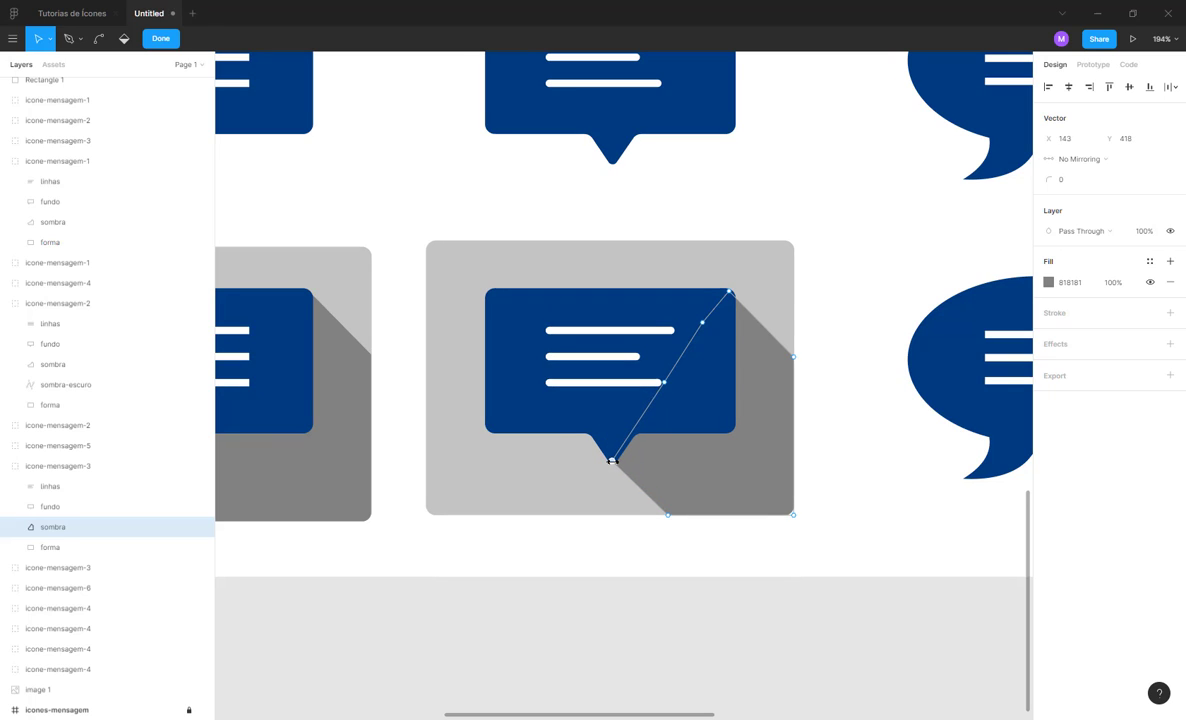
click(618, 537)
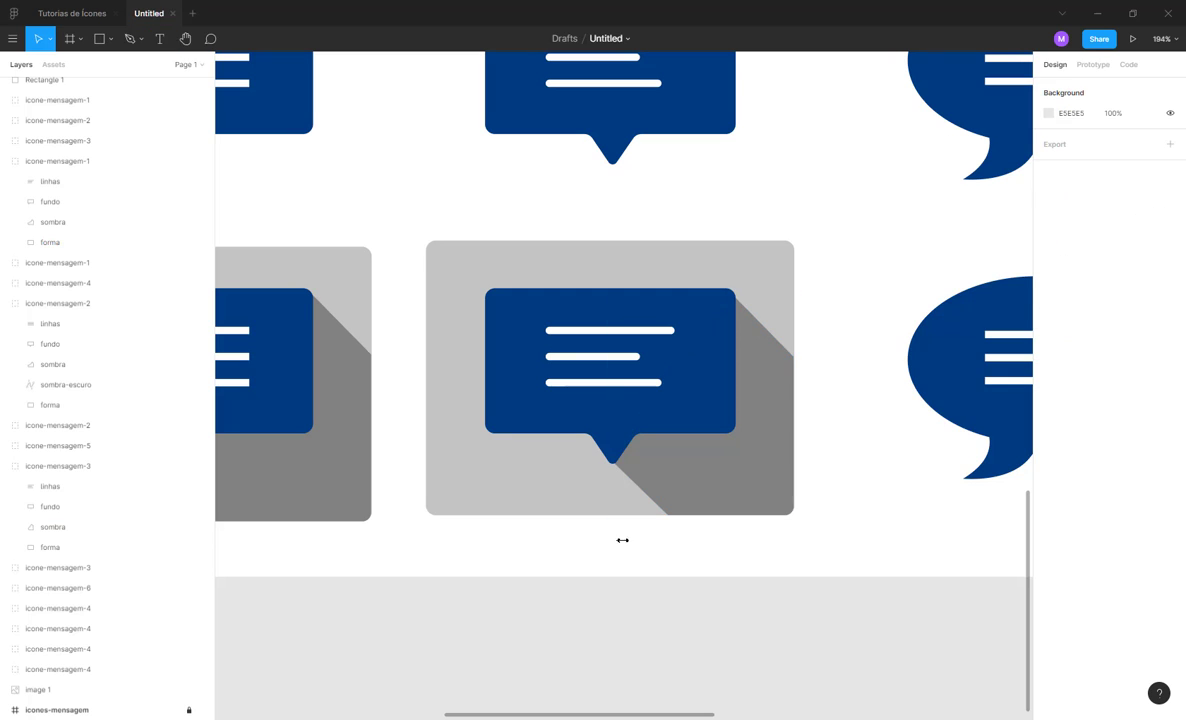
- Nudge the lower-left edge of the third icon's sombra slightly left to meet the tail tip, bringing the shape to X 141
scroll(661, 464, up, 5)
click(664, 470)
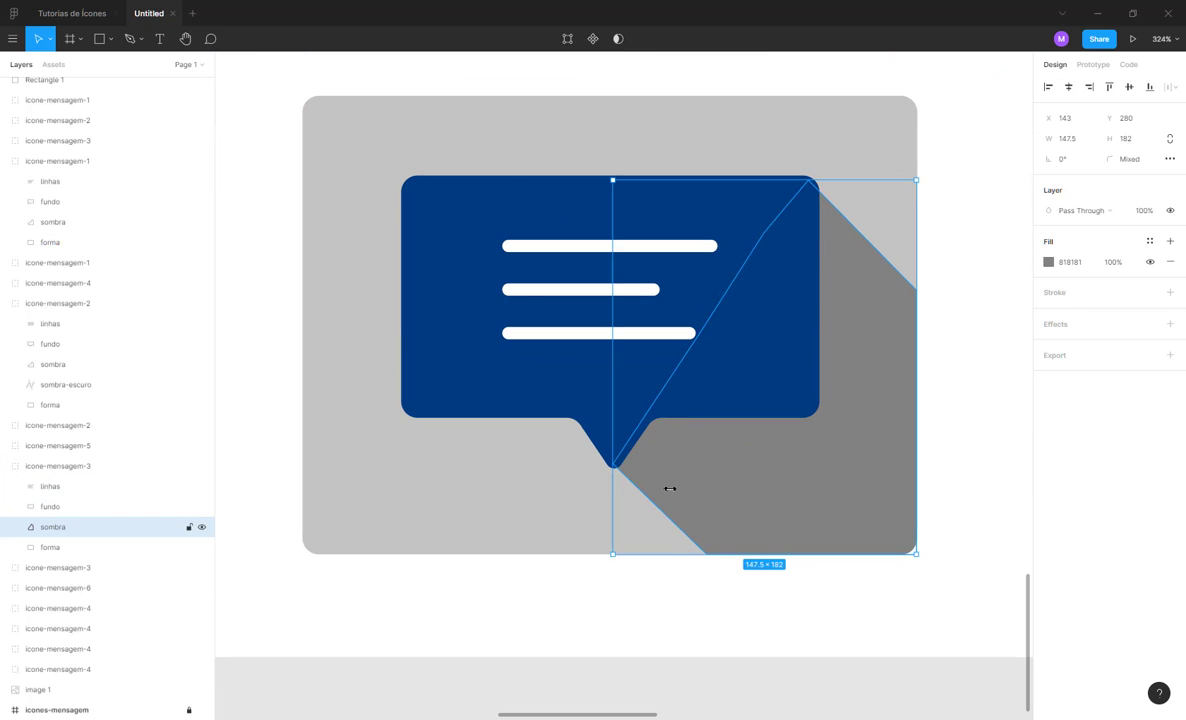
double_click(670, 488)
click(660, 508)
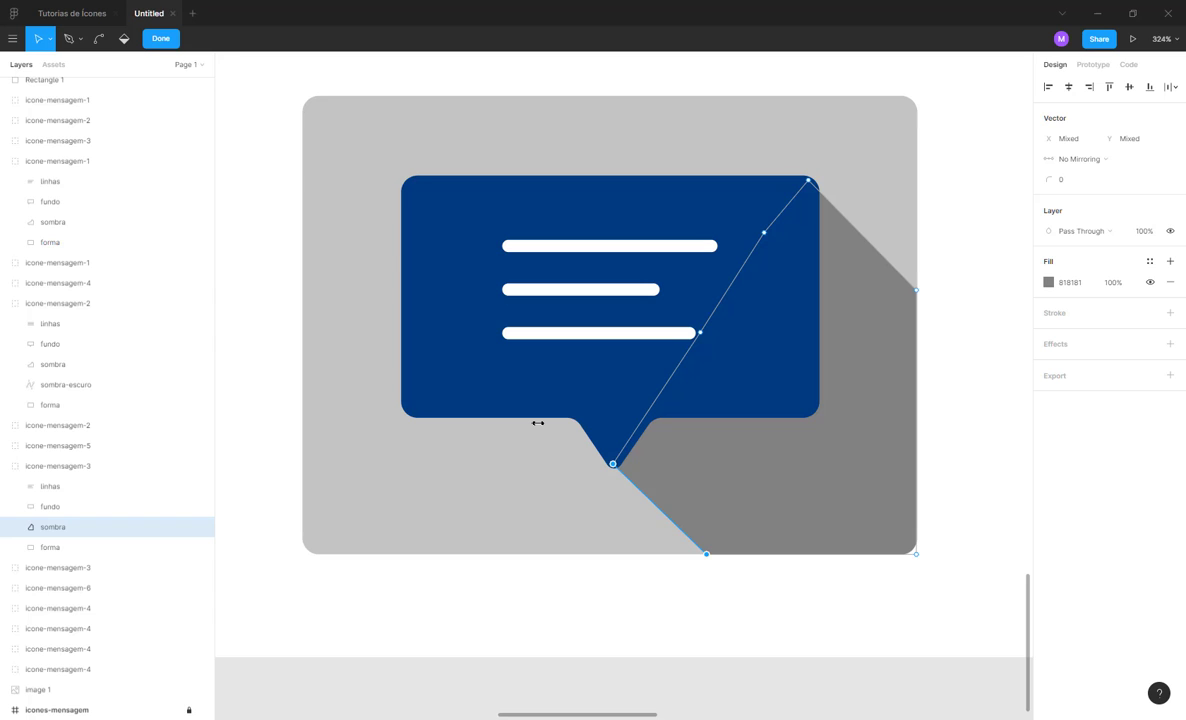
key(Left)
key(Escape)
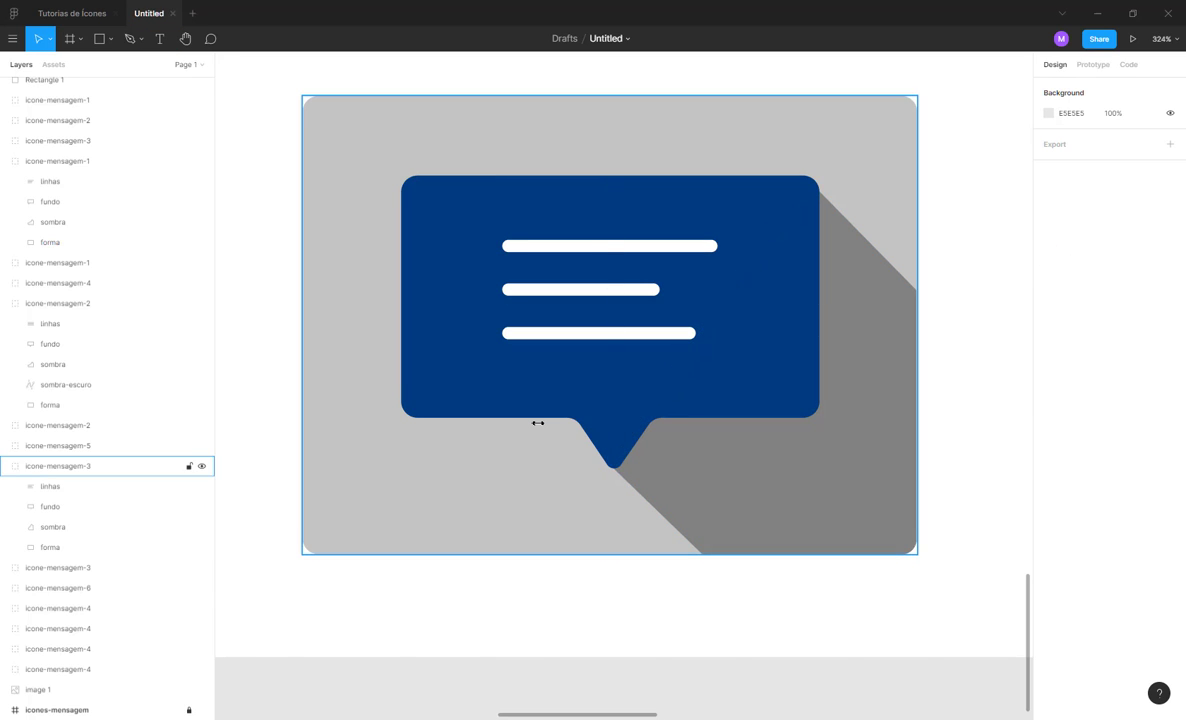
- Nudge the upper-right edge of the third icon's sombra up so that the shape starts at Y 278
scroll(611, 431, down, 5)
scroll(845, 429, up, 4)
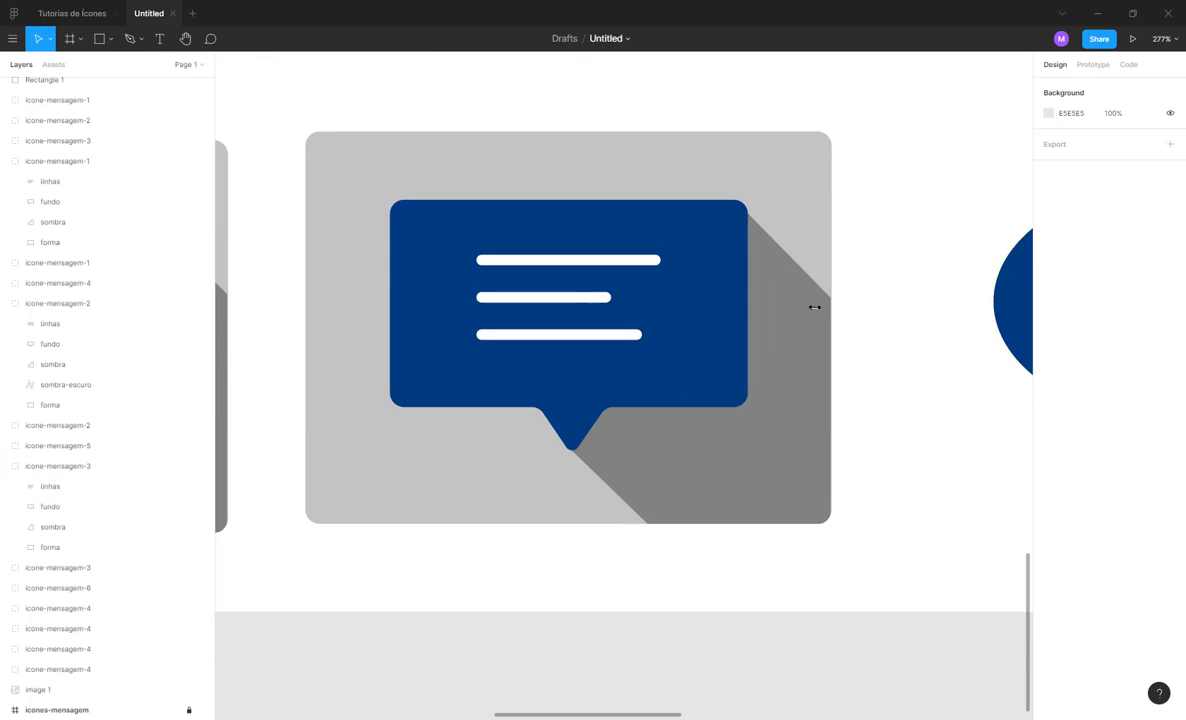
click(813, 301)
double_click(813, 301)
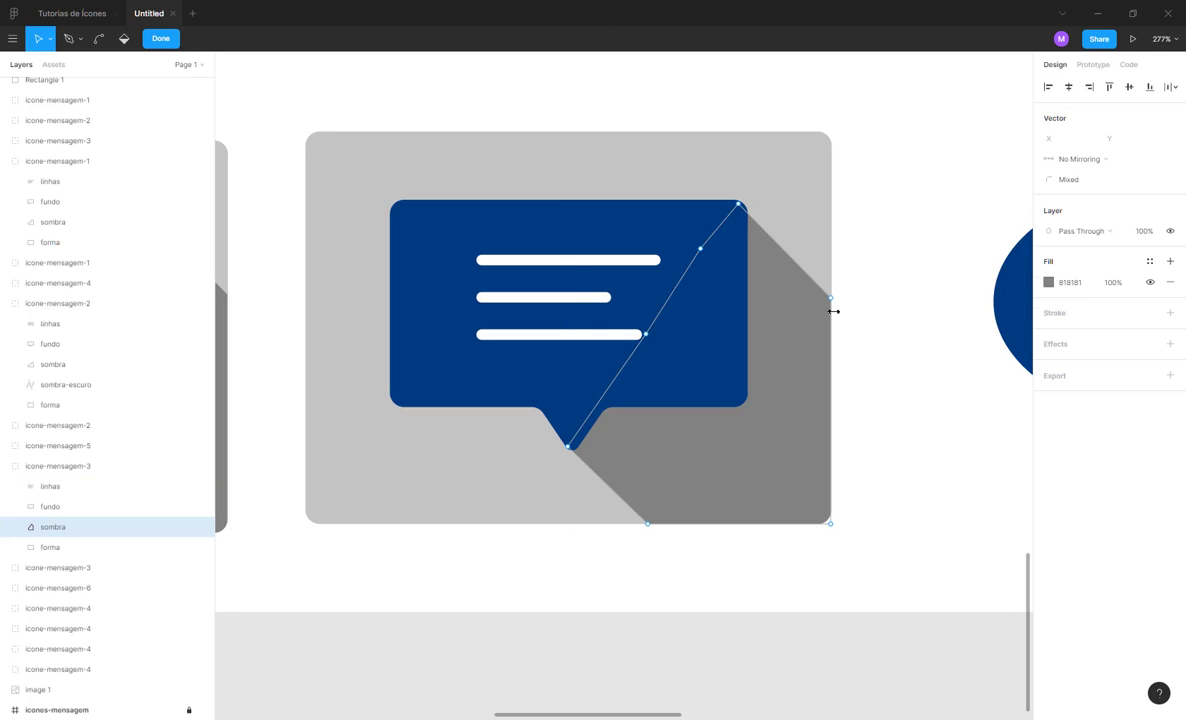
drag(882, 167, 729, 308)
key(Up)
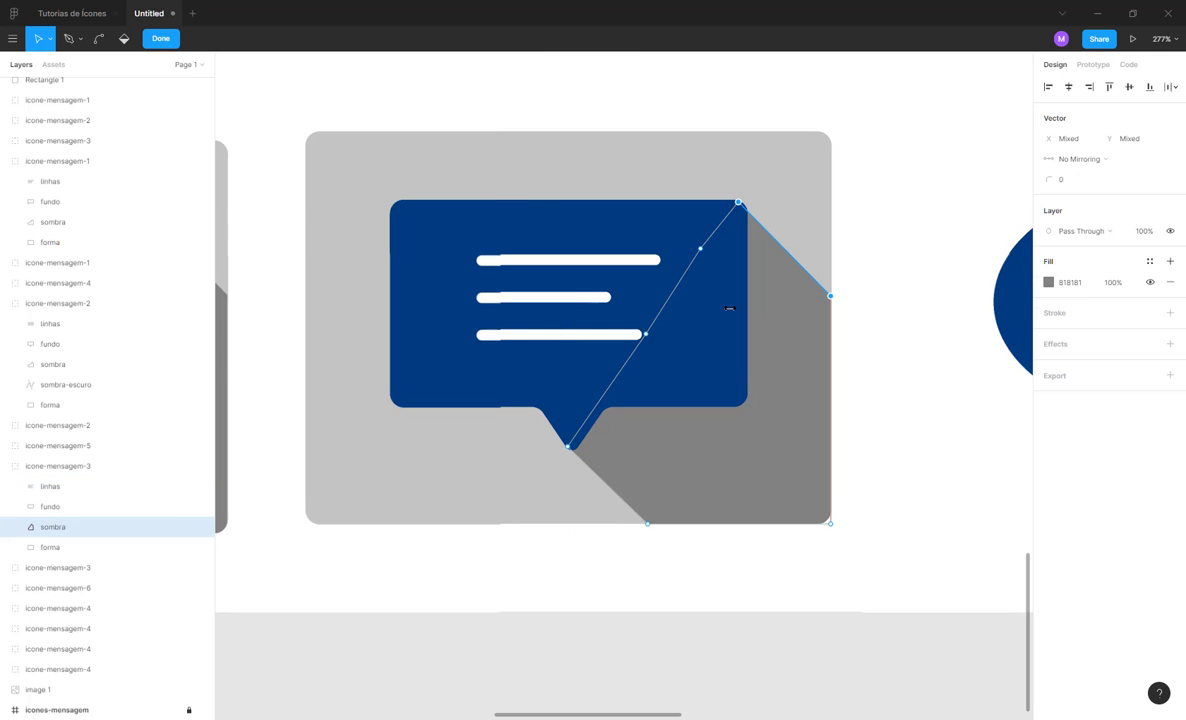
key(Escape)
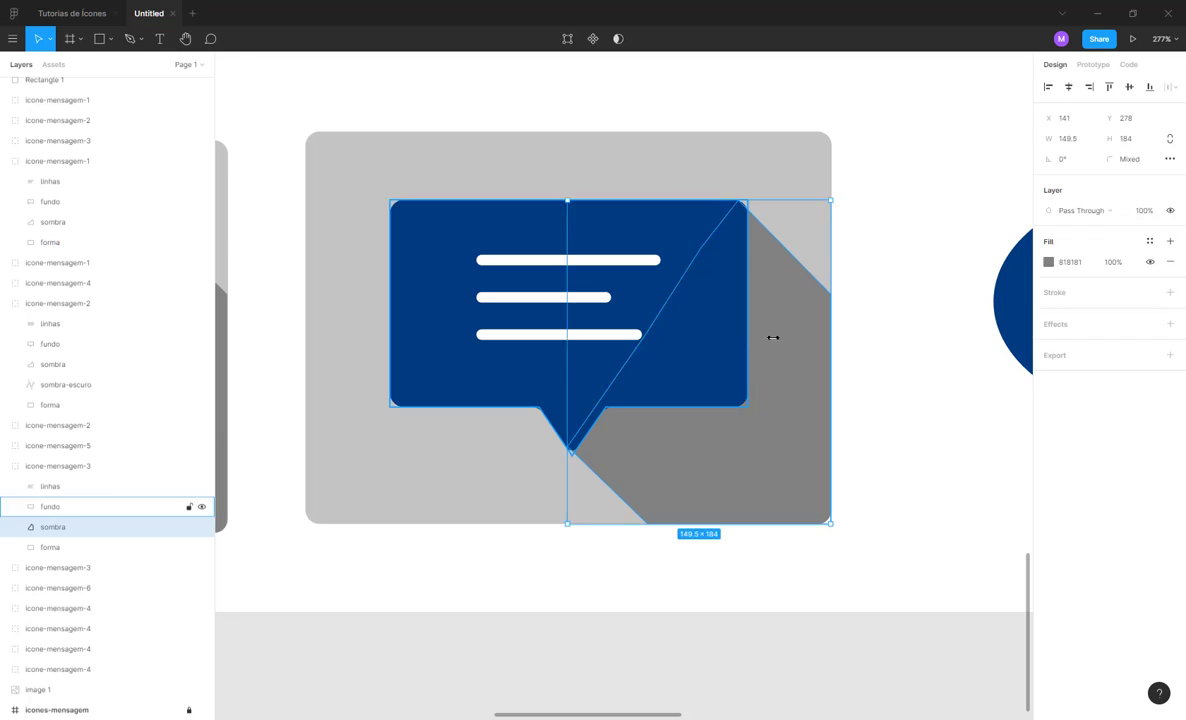
key(Escape)
scroll(821, 259, down, 6)
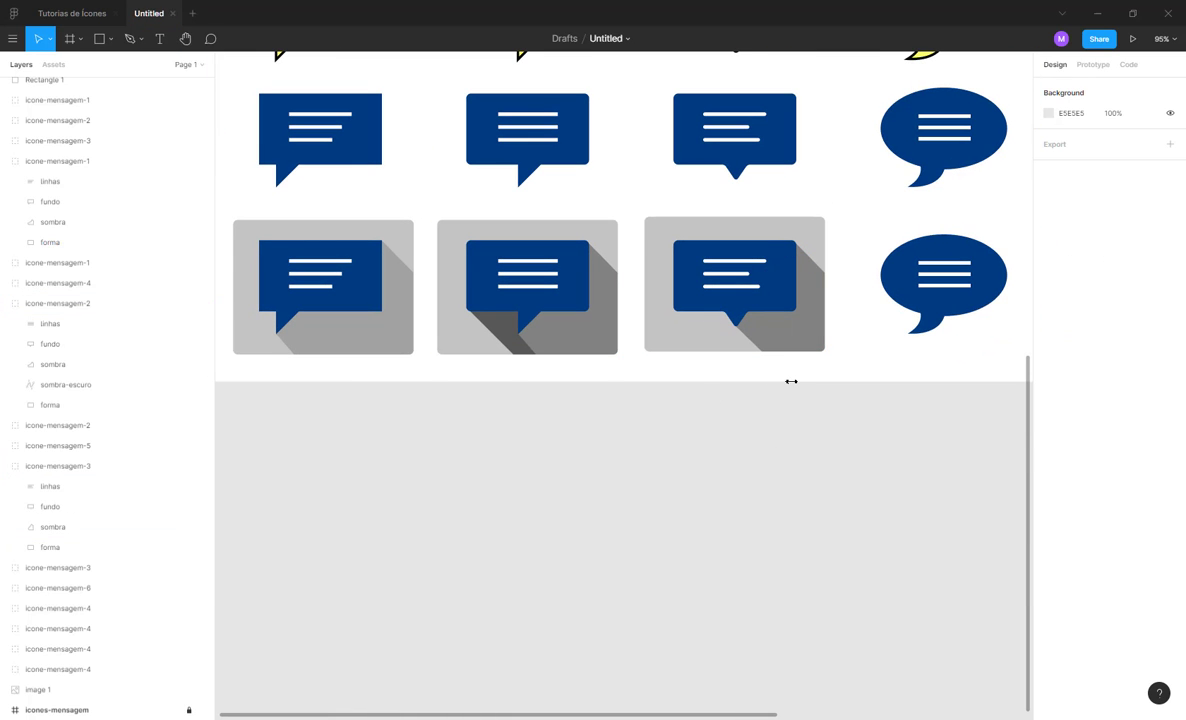
- Duplicate the third icon's forma and sombra, place the copies over the oval bubble, and cut them
scroll(700, 325, left, 2)
scroll(700, 325, up, 1)
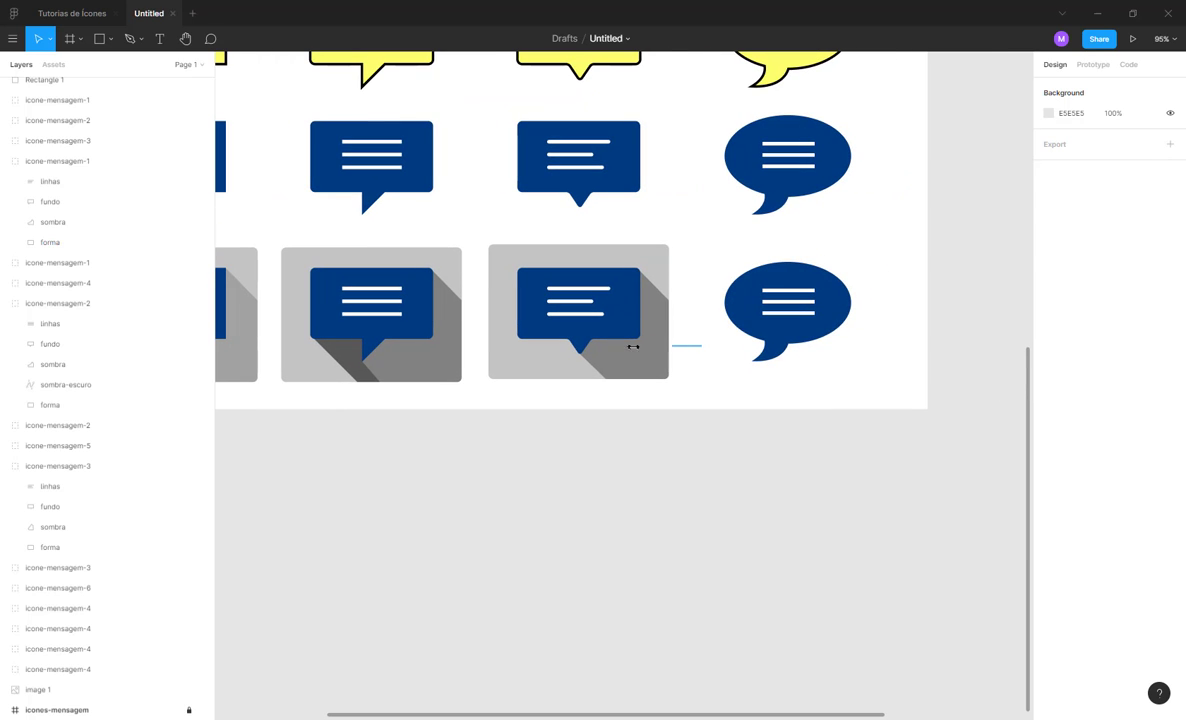
click(633, 346)
click(728, 402)
scroll(728, 402, right, 5)
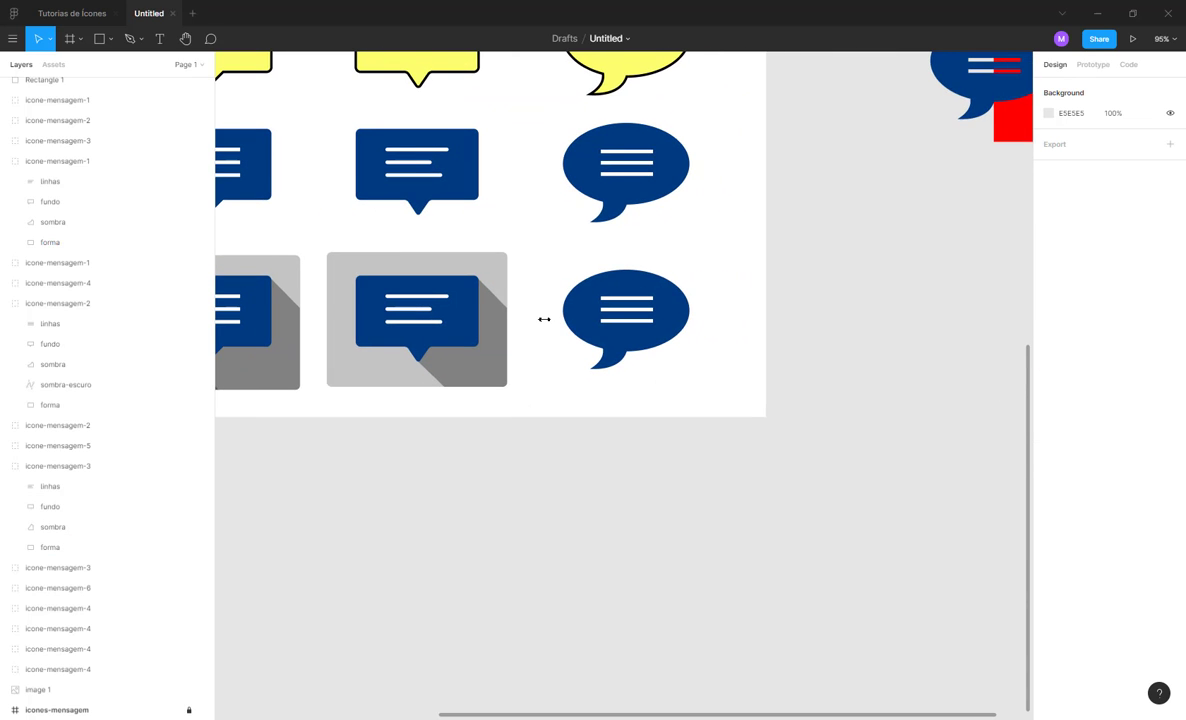
click(487, 264)
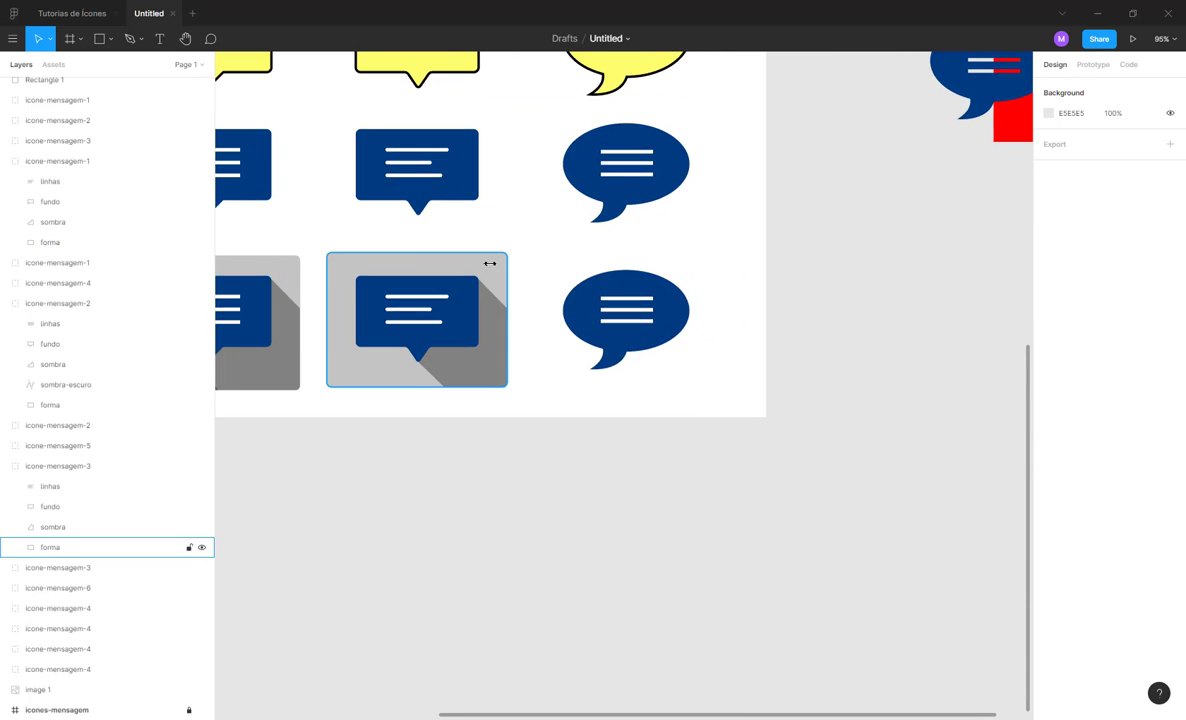
shift+click(499, 331)
key(ctrl+v)
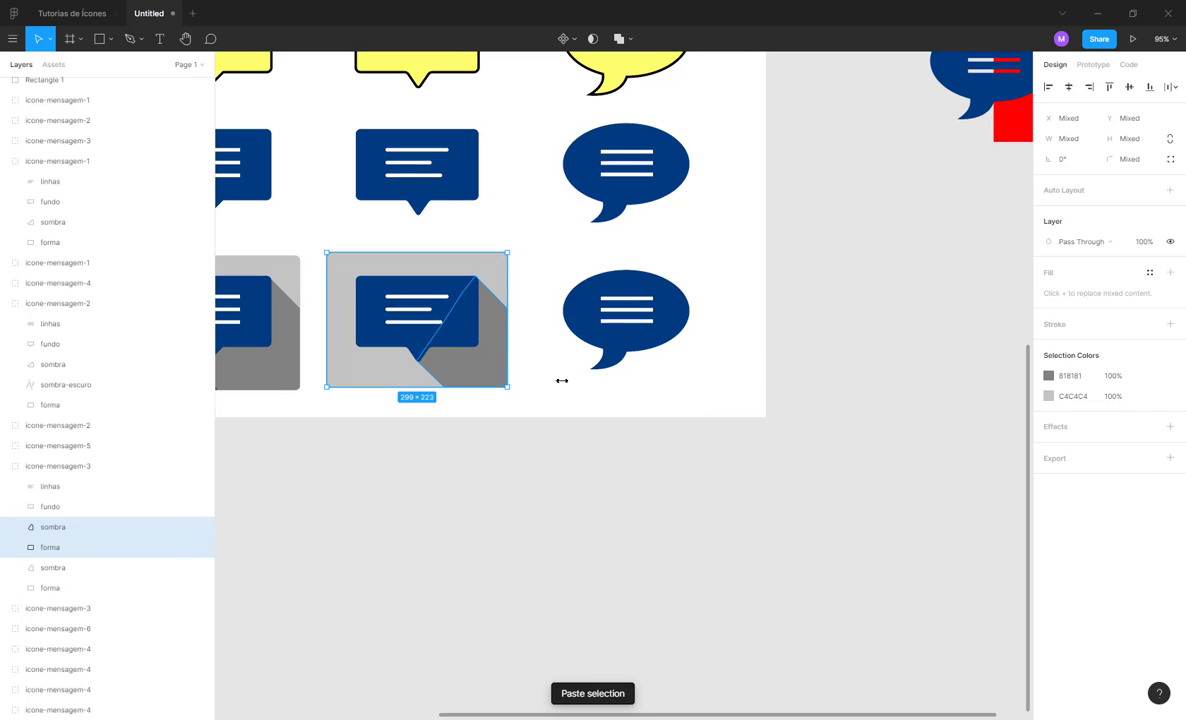
drag(380, 271, 590, 271)
key(Delete)
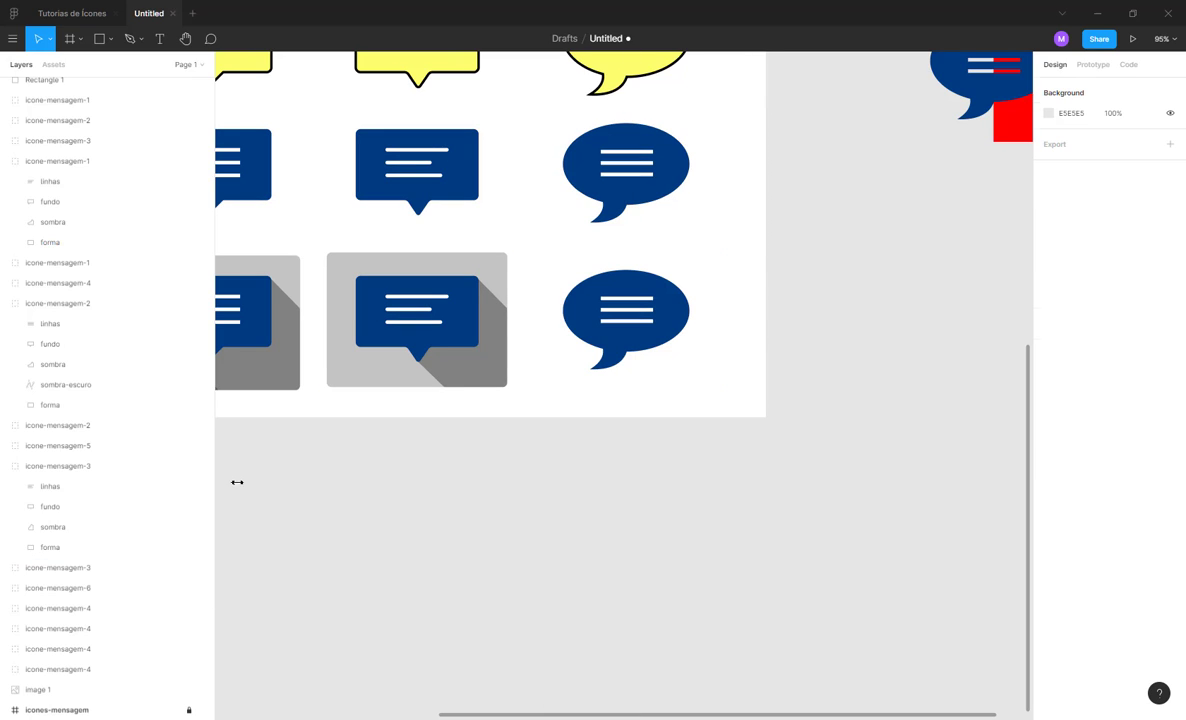
- Paste the forma and sombra layers into the oval icon's group and move its fundo layer above them
click(621, 347)
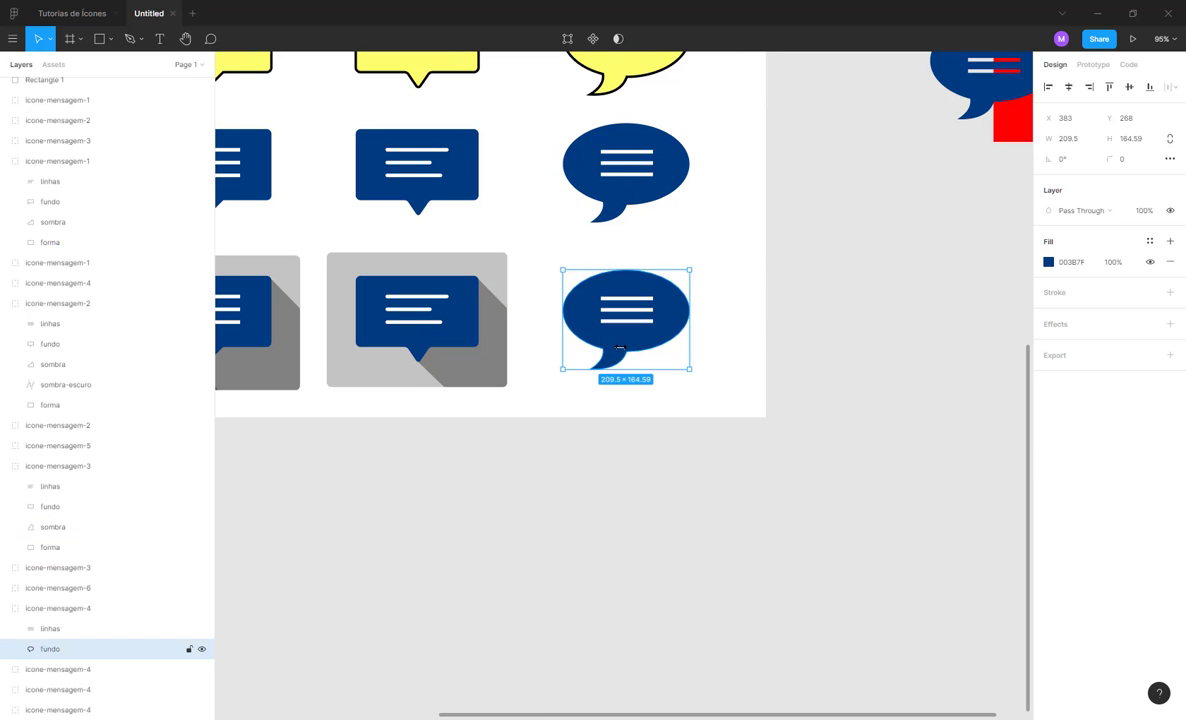
key(ctrl+shift+v)
scroll(71, 604, down, 2)
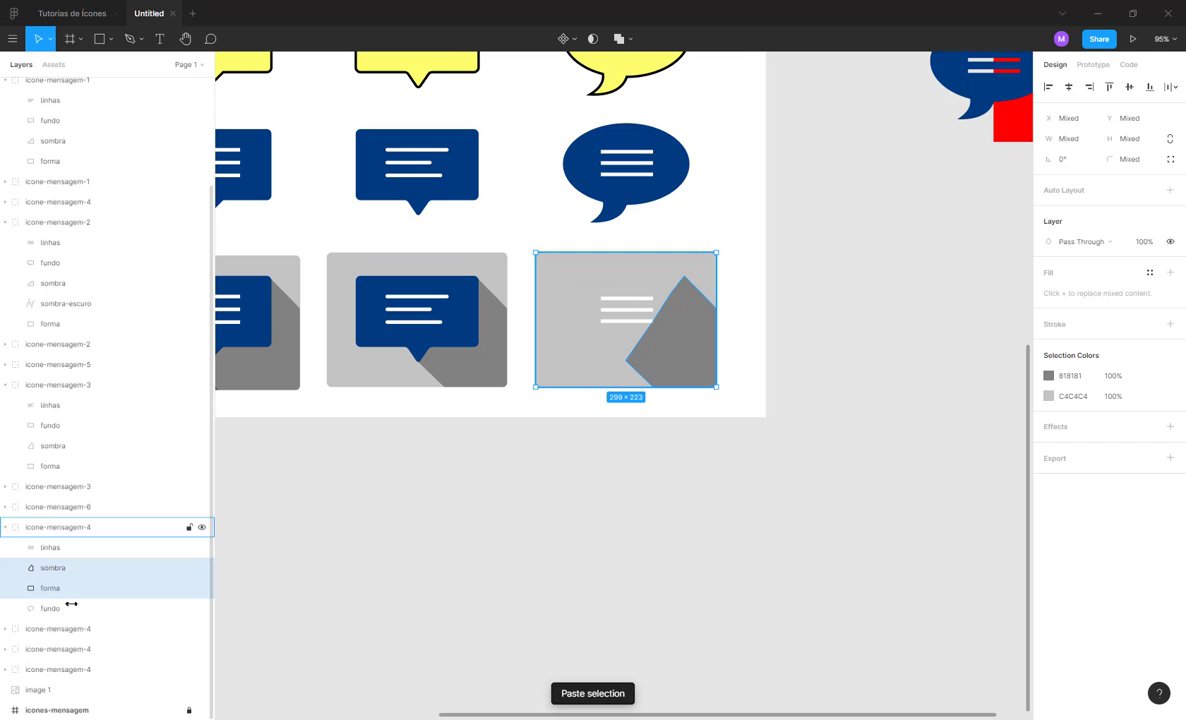
drag(70, 606, 68, 560)
- Edit the oval icon's sombra shape and remove the two intermediate points from its inner diagonal edge
scroll(770, 268, up, 5)
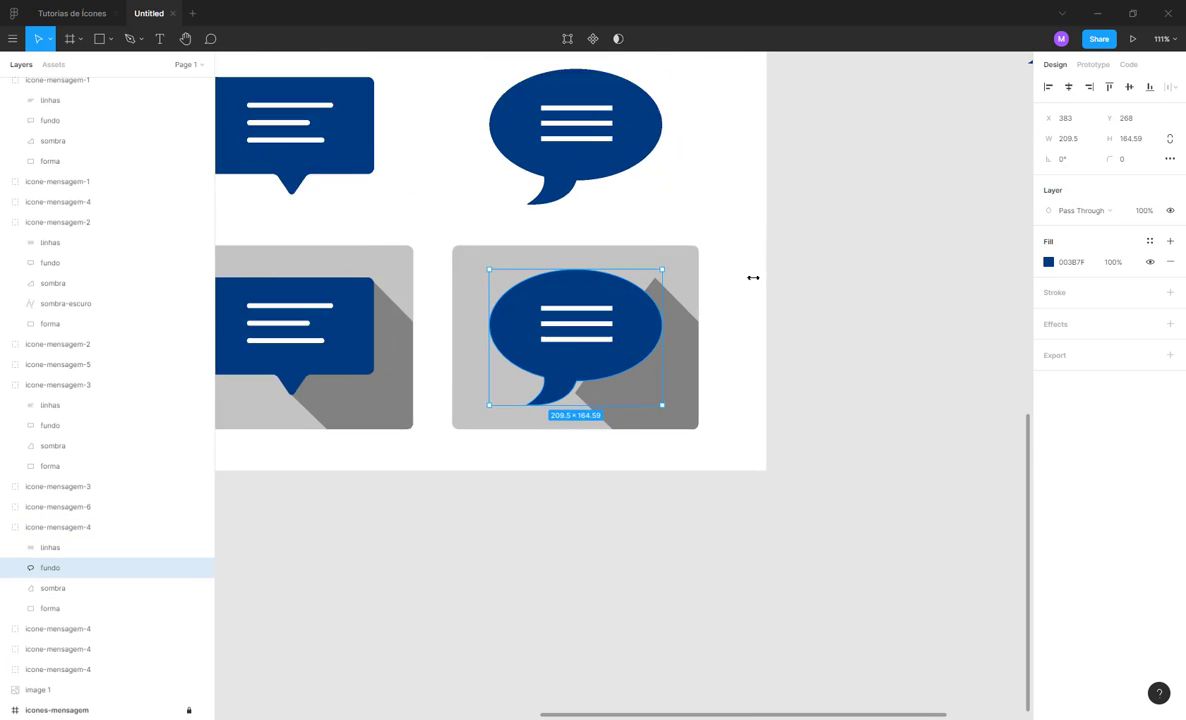
scroll(855, 299, up, 3)
key(Escape)
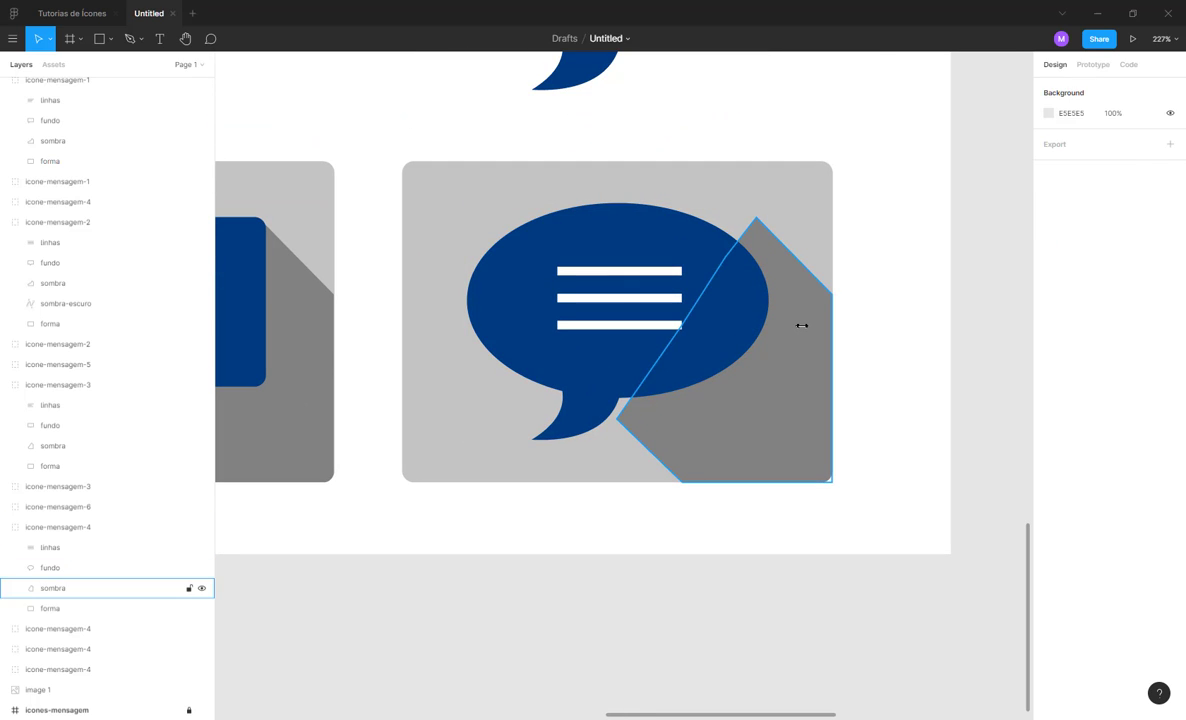
click(802, 325)
double_click(802, 325)
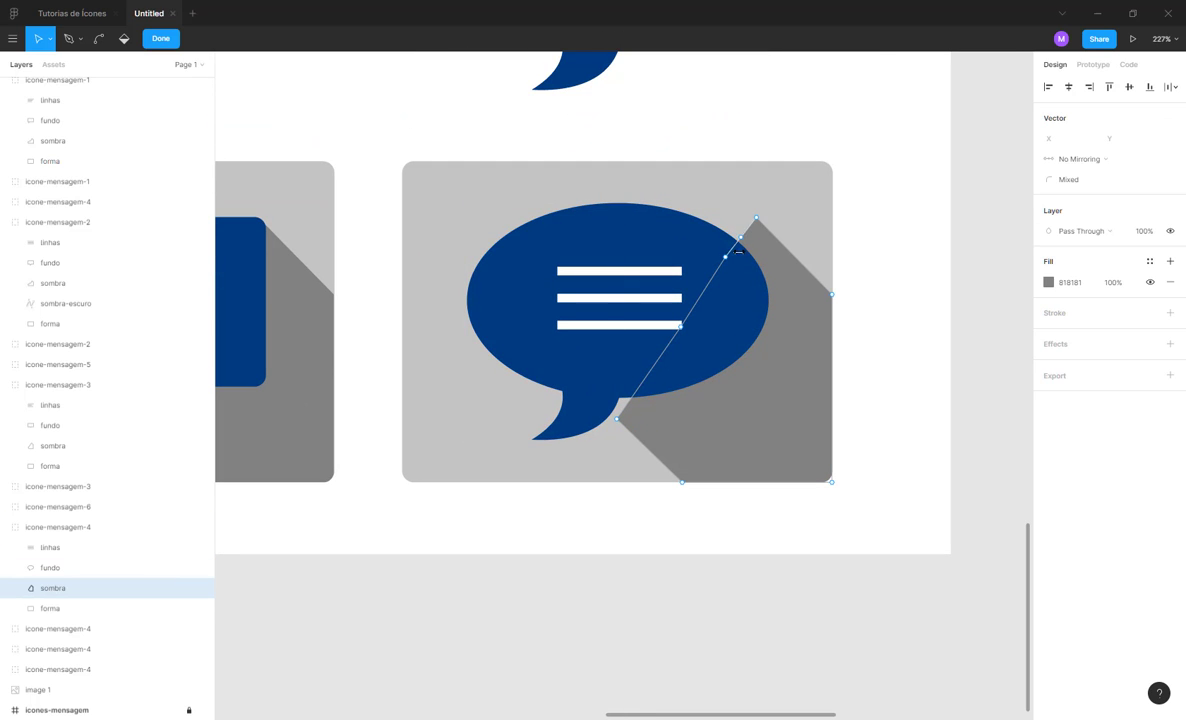
click(726, 257)
key(ctrl+z)
click(681, 327)
- Fit the oval icon's sombra to the bubble's upper-right curve and tail tip, with its right-edge point at Y 348.5 and bottom-left point at X 475.5
drag(756, 217, 714, 225)
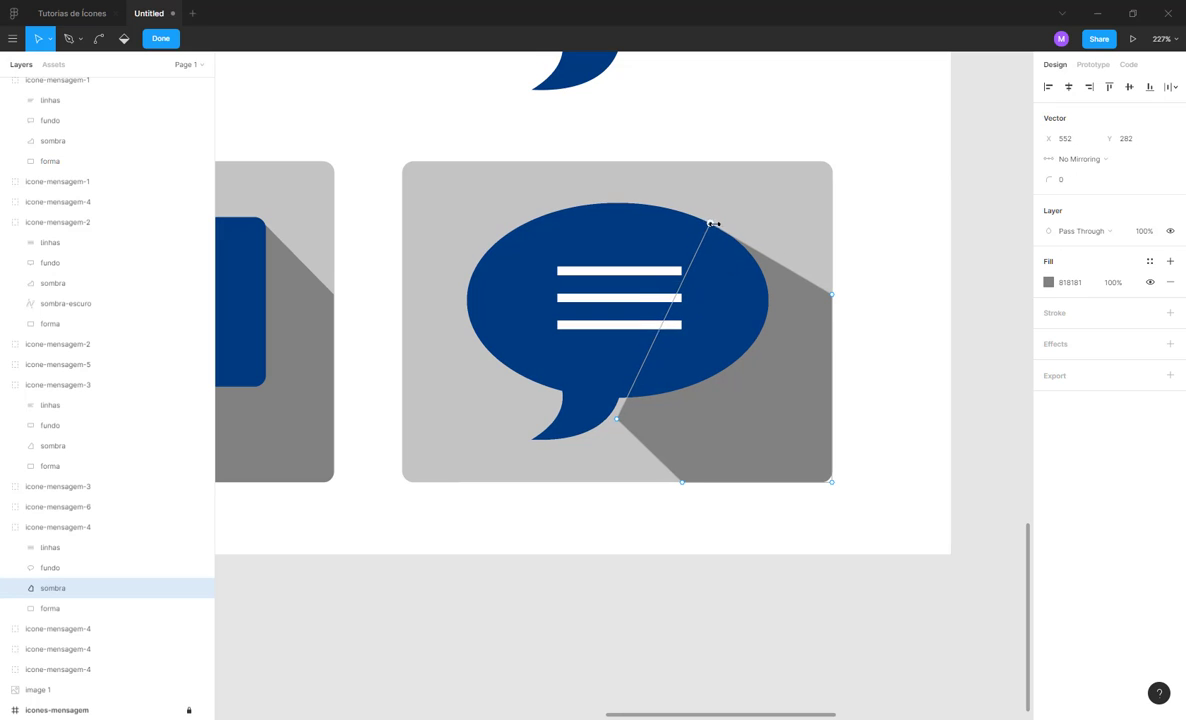
drag(833, 296, 830, 318)
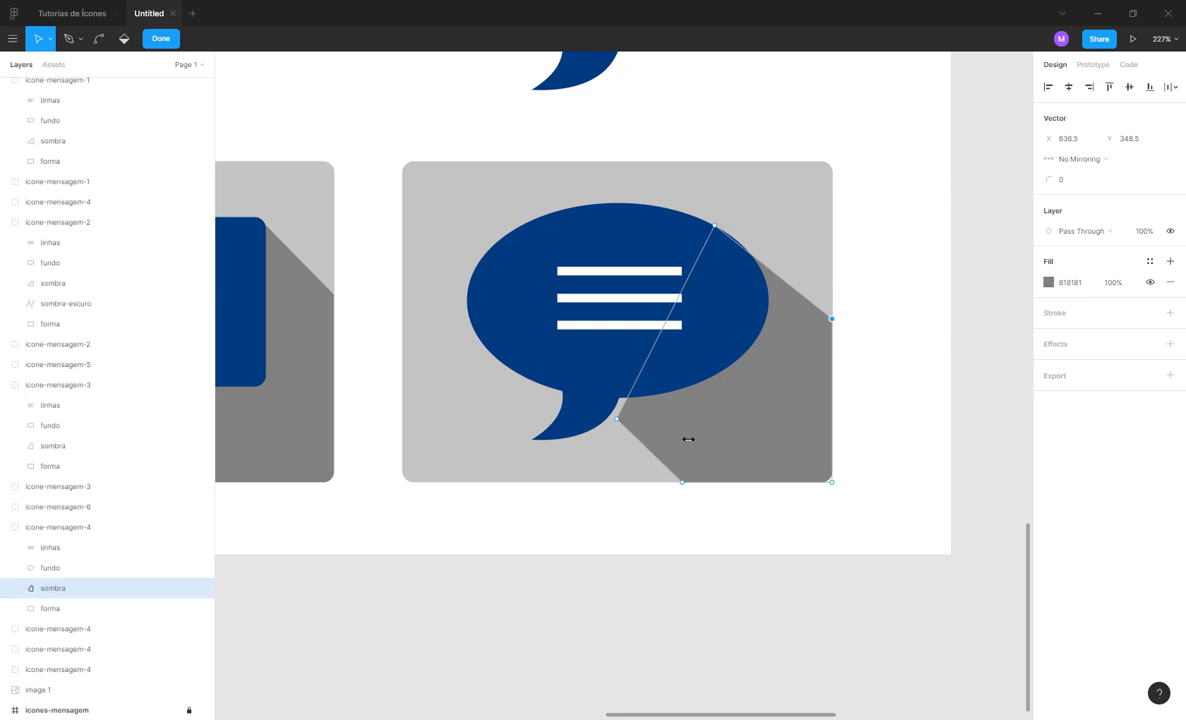
drag(618, 420, 537, 437)
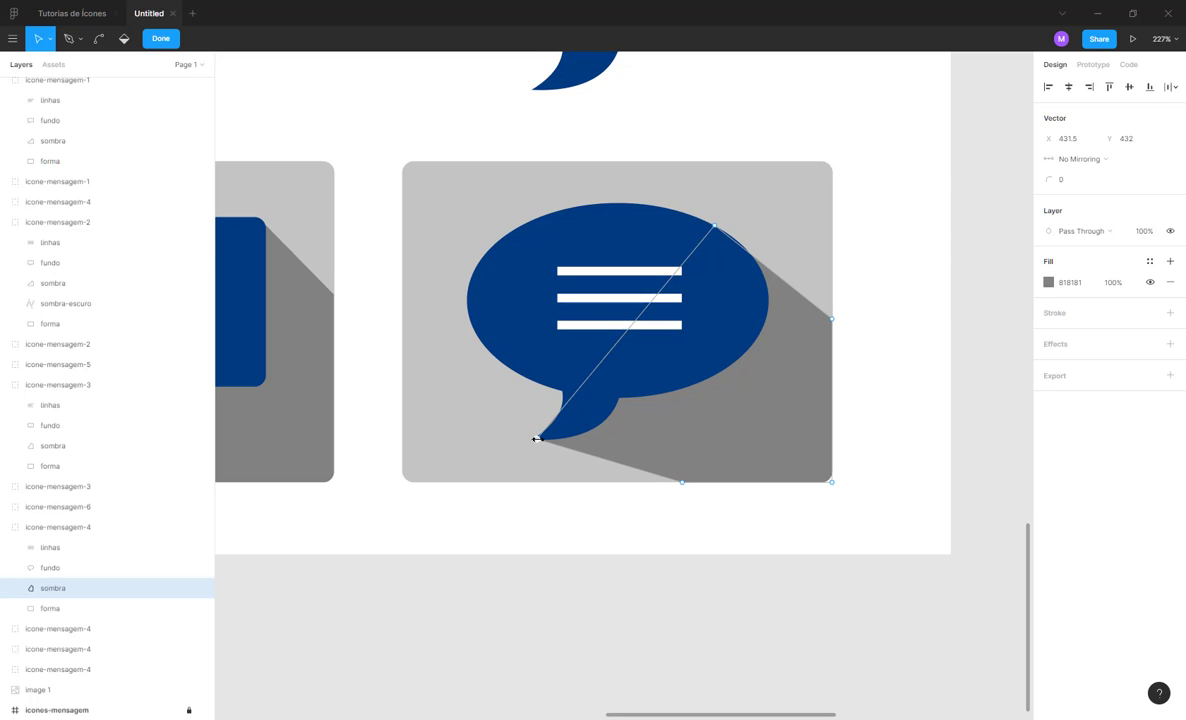
drag(680, 482, 600, 482)
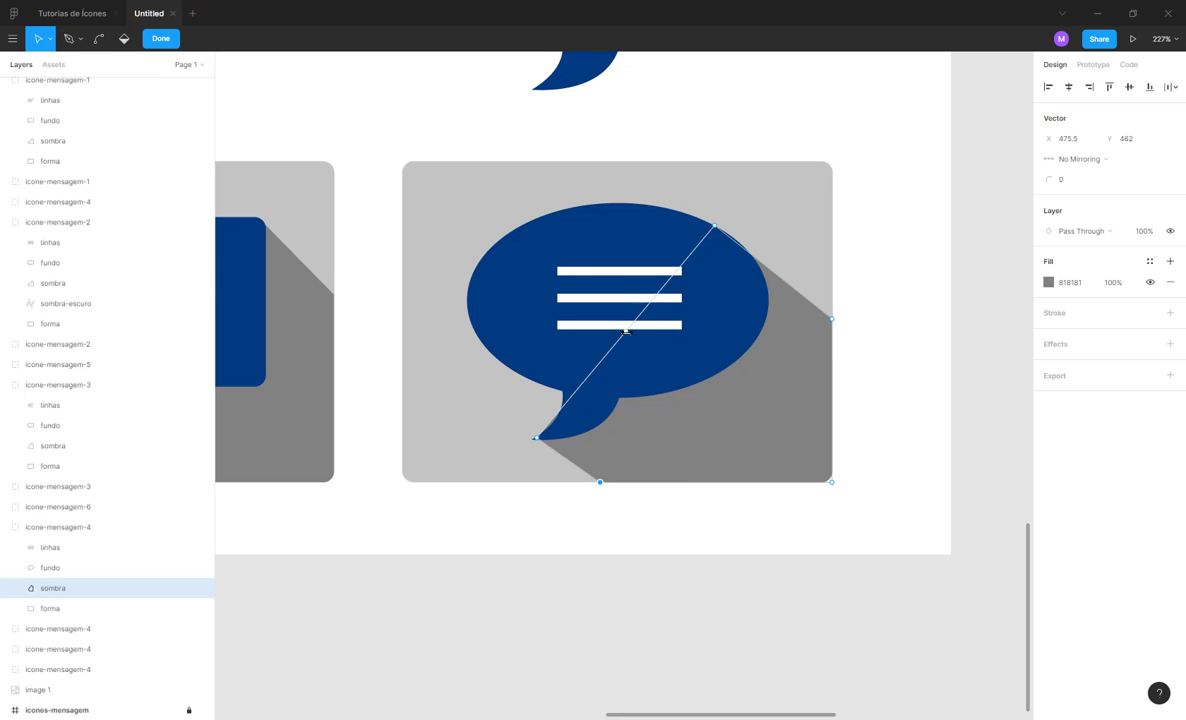
- Bend the sombra's inner edge into the oval's tail at X 448.5, Y 424.5, and move its upper point along the curve to Y 293.5
drag(625, 330, 561, 428)
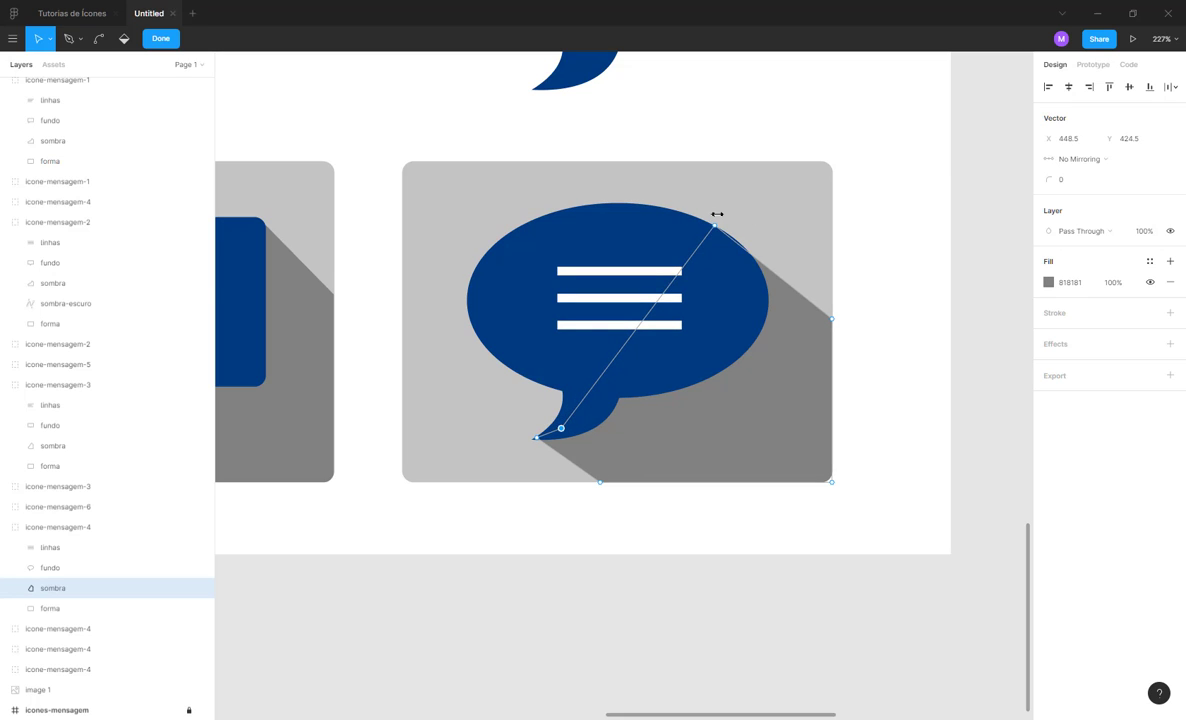
drag(716, 227, 736, 240)
key(Escape)
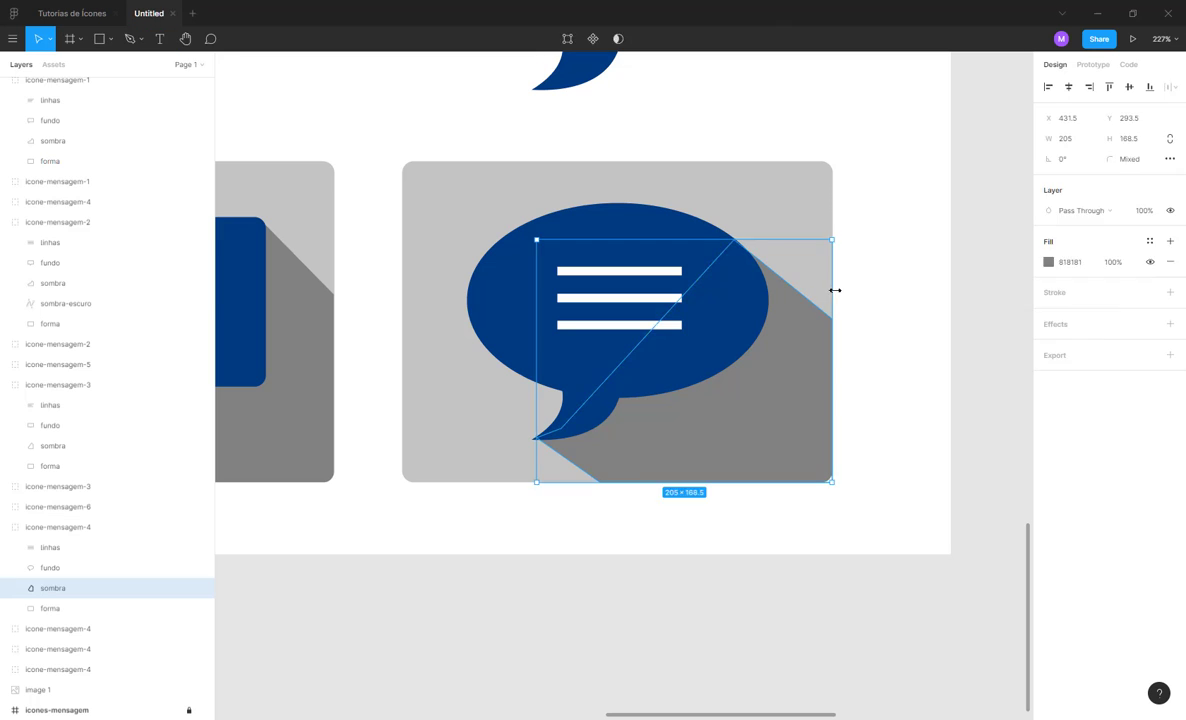
key(Escape)
- Unlock the icones-mensagem frame and extend its lower edge to a height of 1153
scroll(873, 305, down, 6)
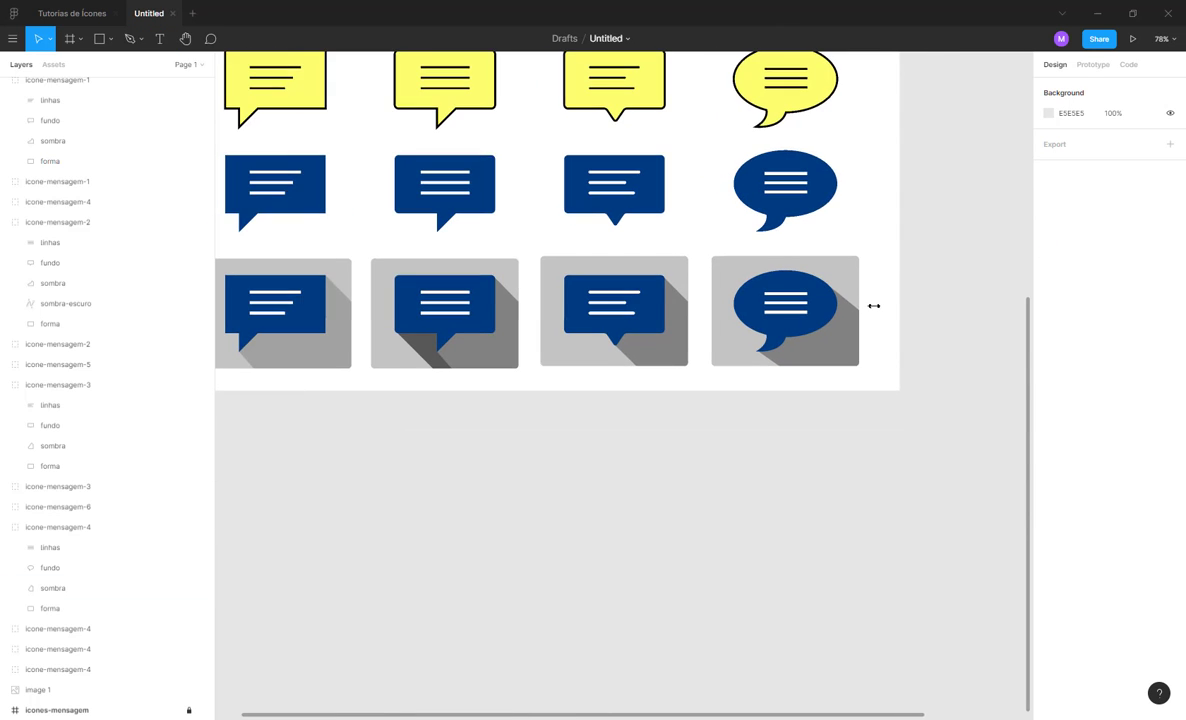
scroll(873, 305, up, 1)
scroll(873, 305, down, 1)
scroll(873, 305, down, 3)
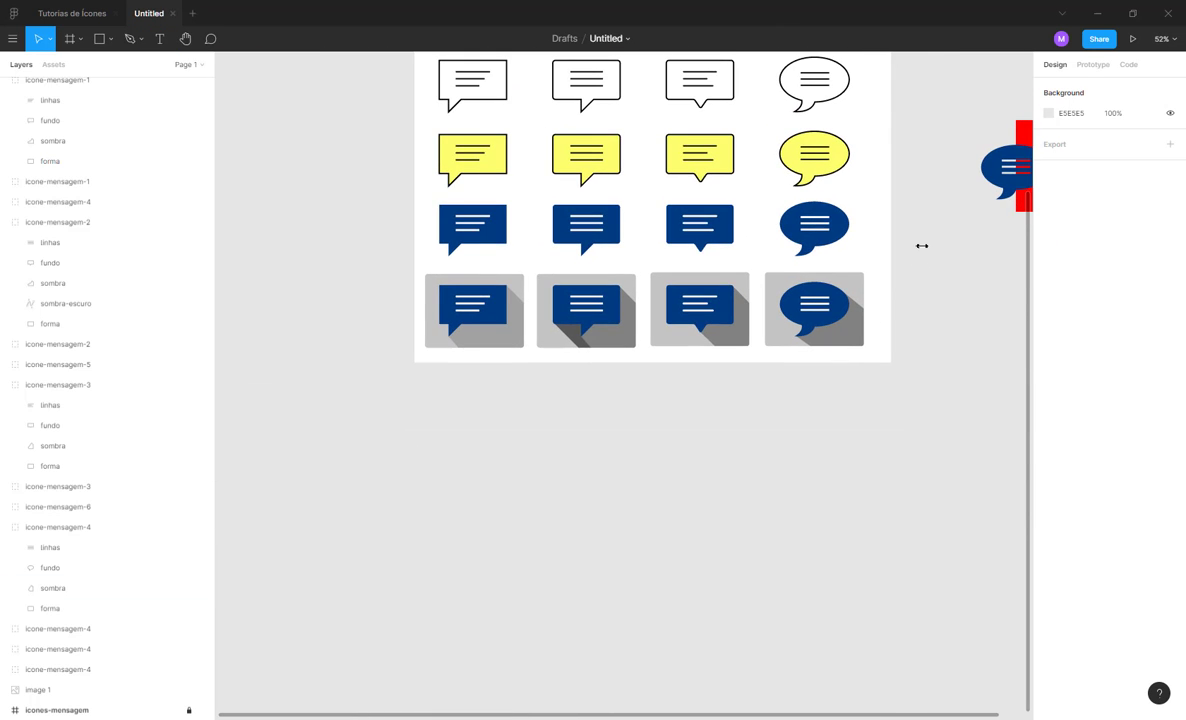
mouse_move(921, 246)
mouse_down()
mouse_move(720, 373)
mouse_move(753, 394)
mouse_move(811, 374)
mouse_up()
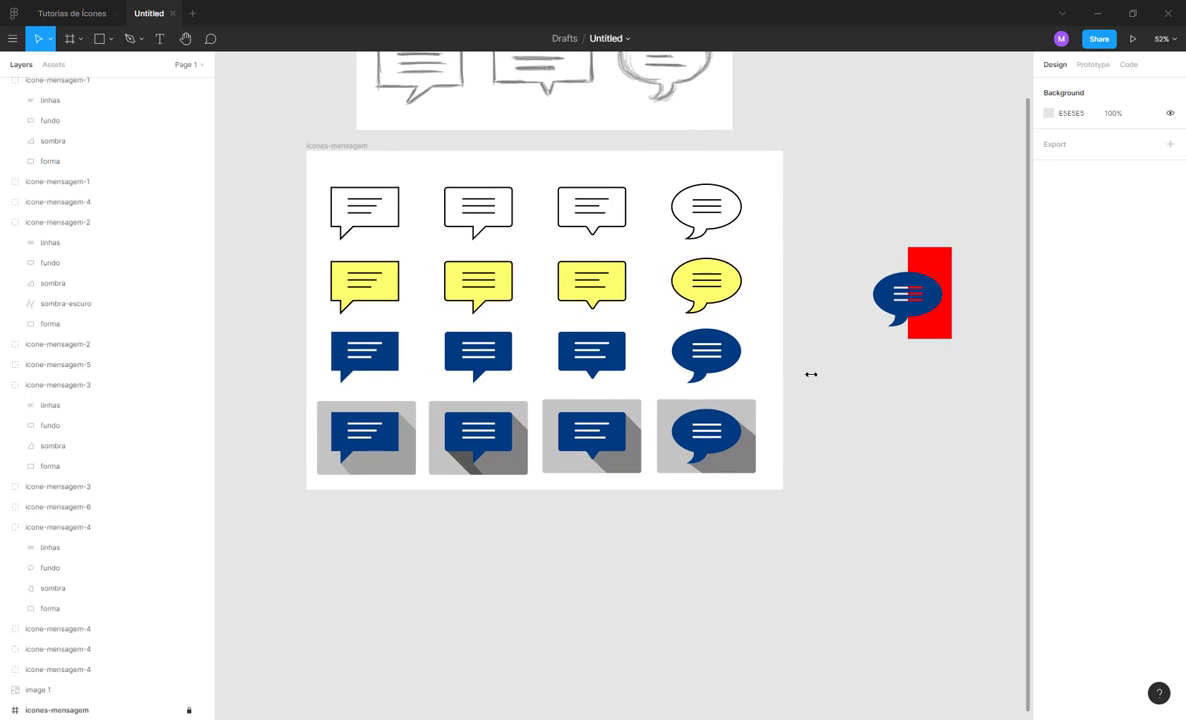
click(330, 146)
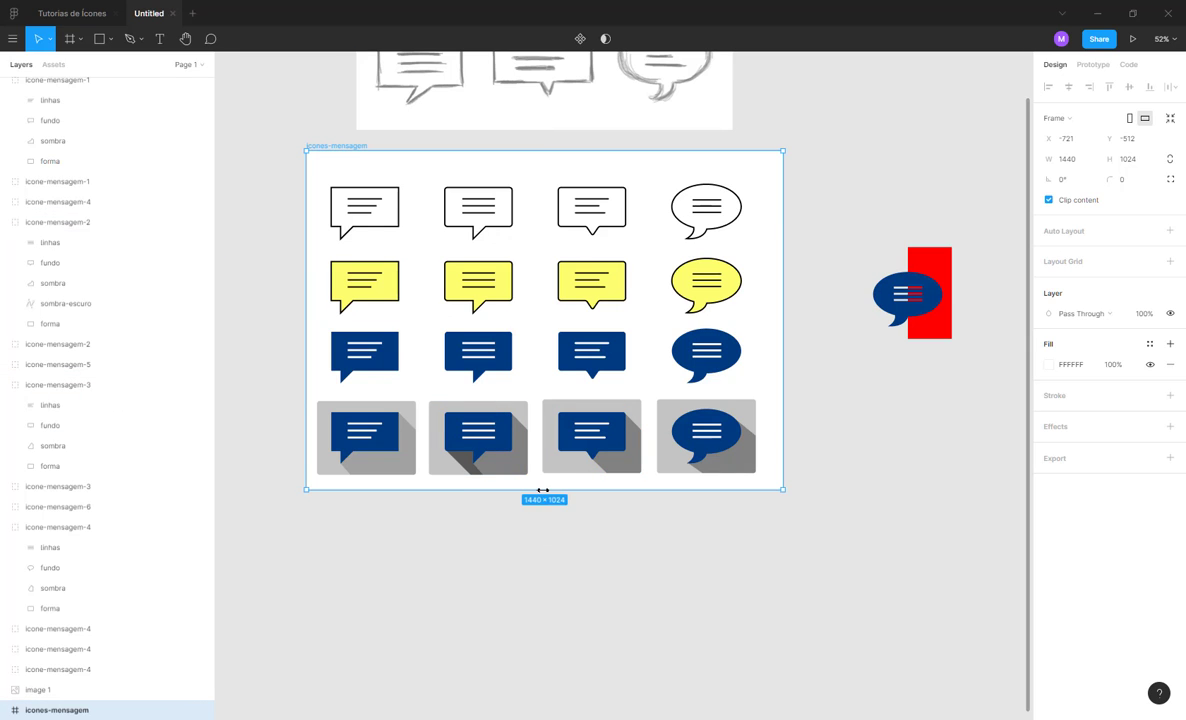
drag(542, 490, 543, 534)
click(565, 578)
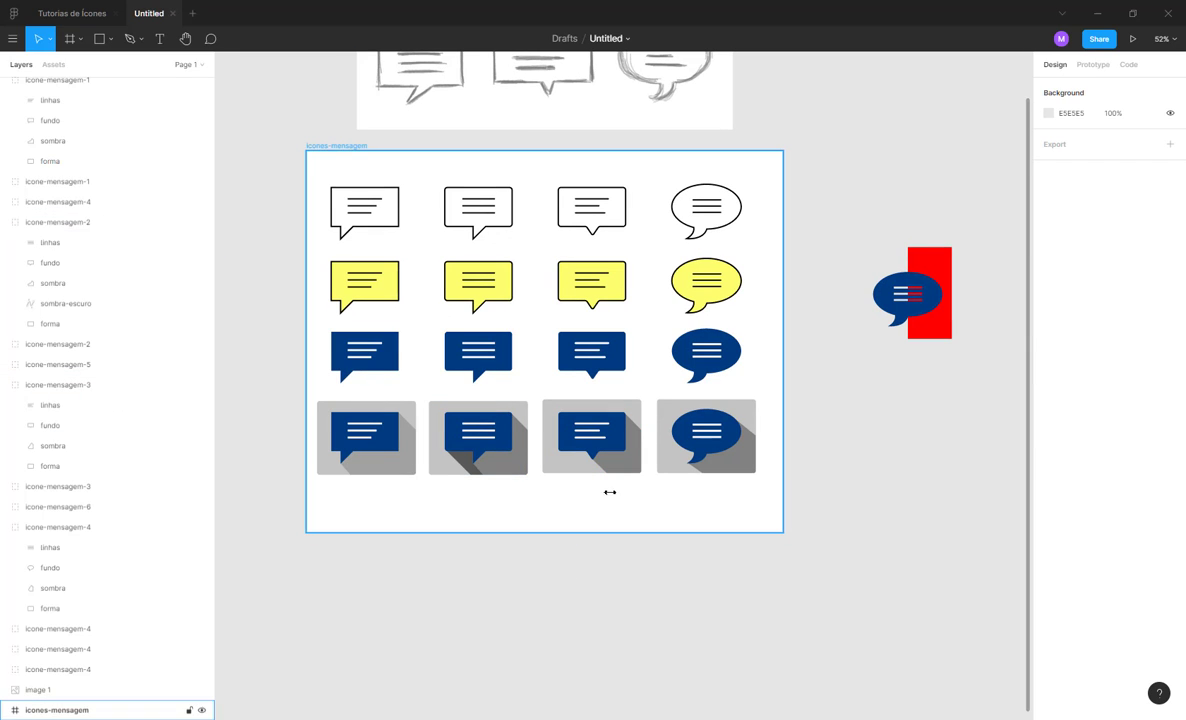
click(733, 502)
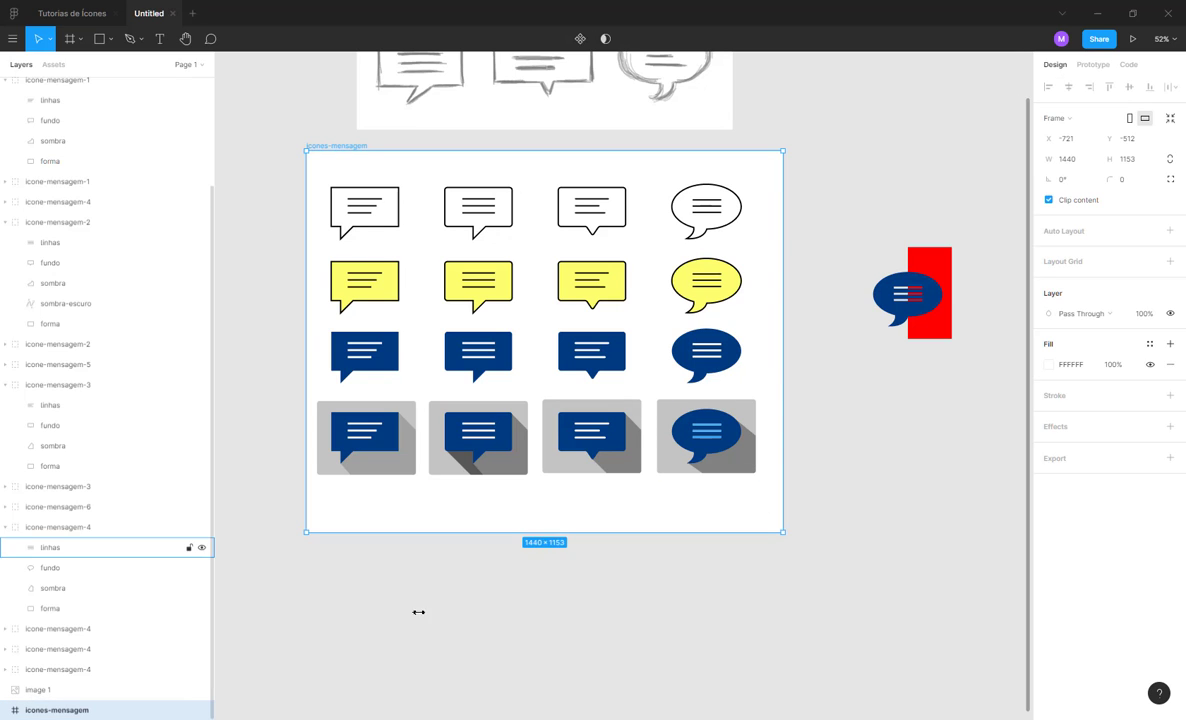
- Extend the lower edge of the icones-mensagem frame to a height of 1295
drag(489, 533, 487, 579)
click(805, 445)
scroll(555, 440, down, 2)
scroll(555, 440, down, 1)
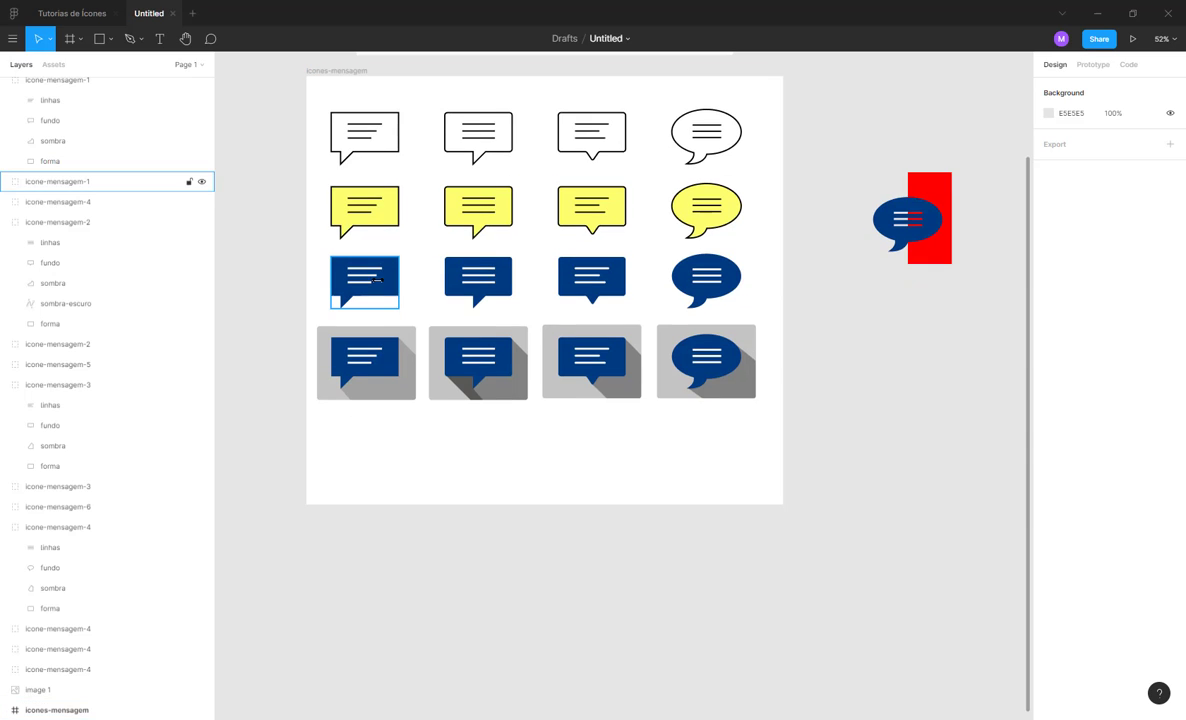
- Duplicate the four solid blue icons as a new row below the long-shadow icons
click(376, 281)
shift+click(478, 276)
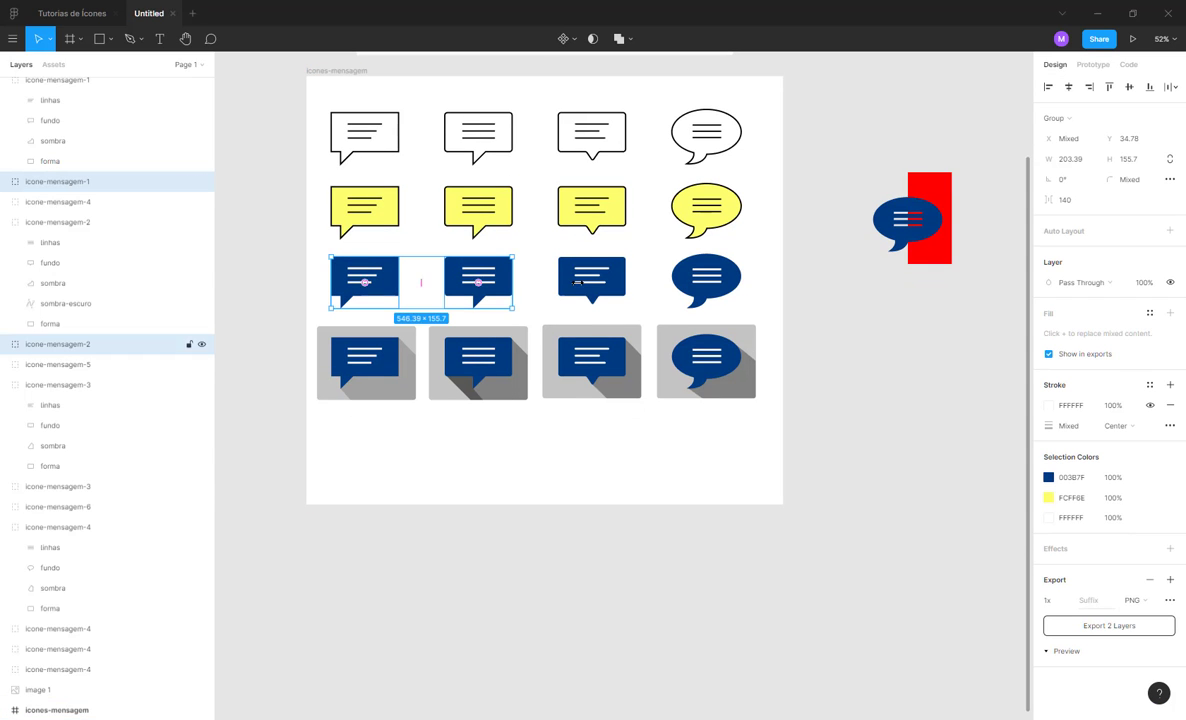
shift+click(590, 283)
shift+click(690, 290)
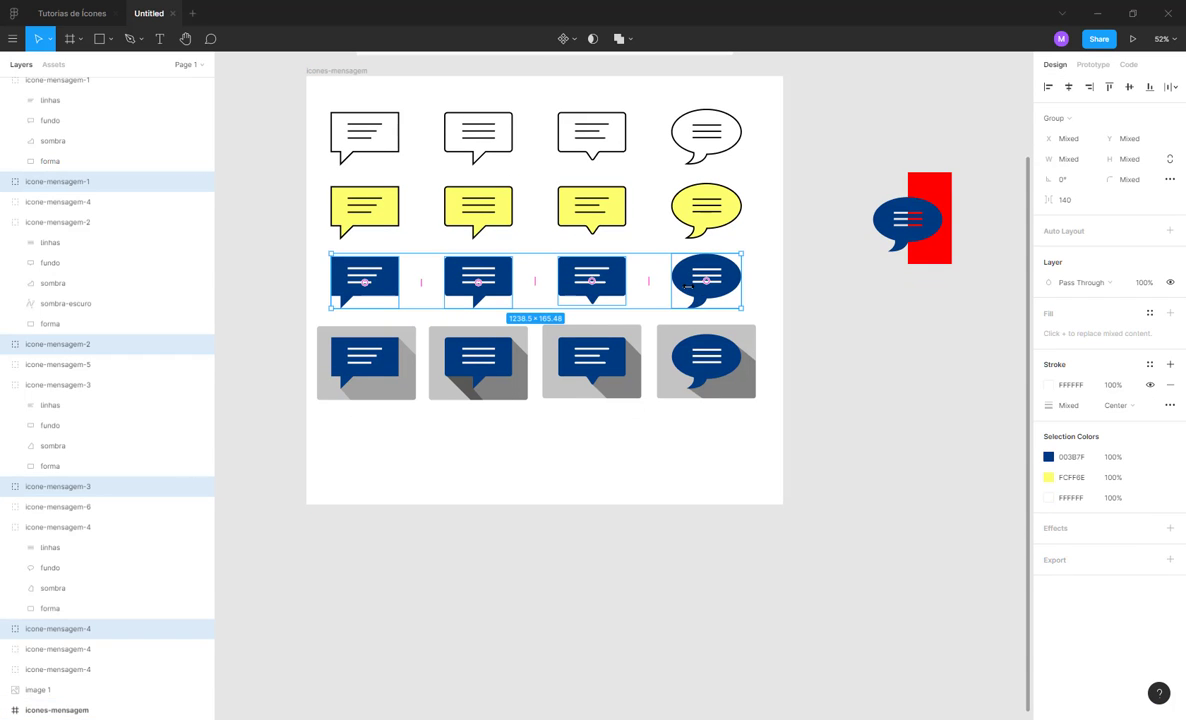
drag(688, 286, 688, 455)
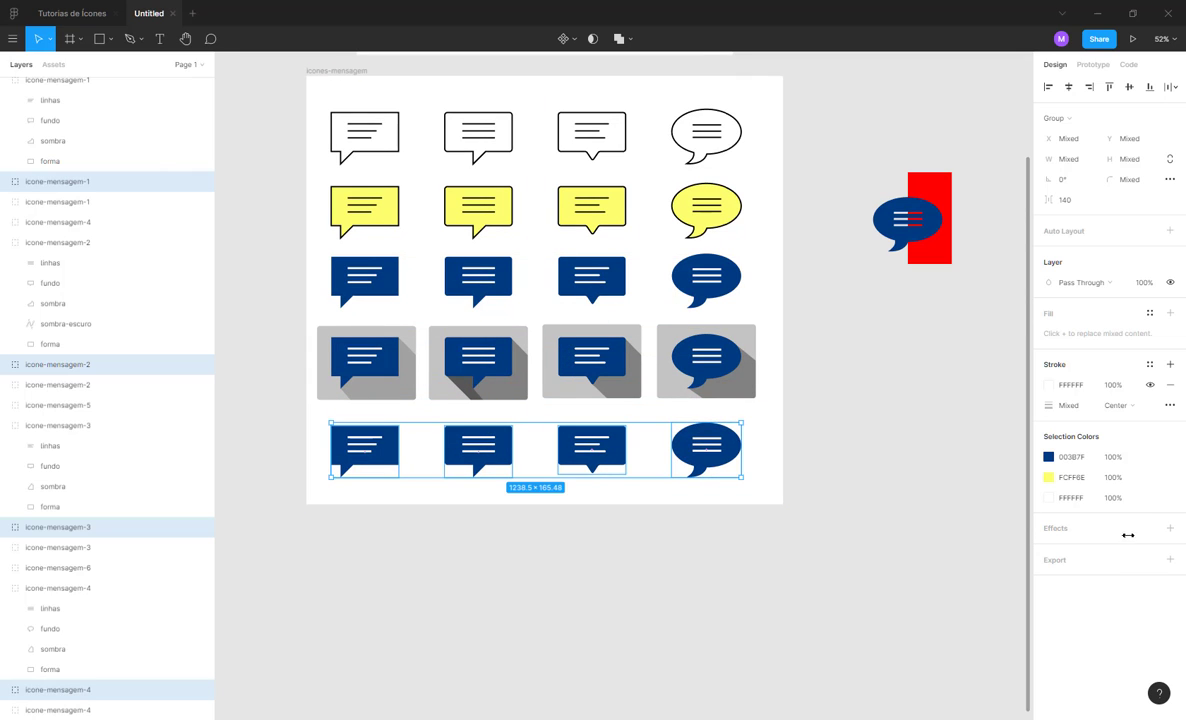
- Try a drop shadow on the duplicated blue row, and delete that row
click(1056, 528)
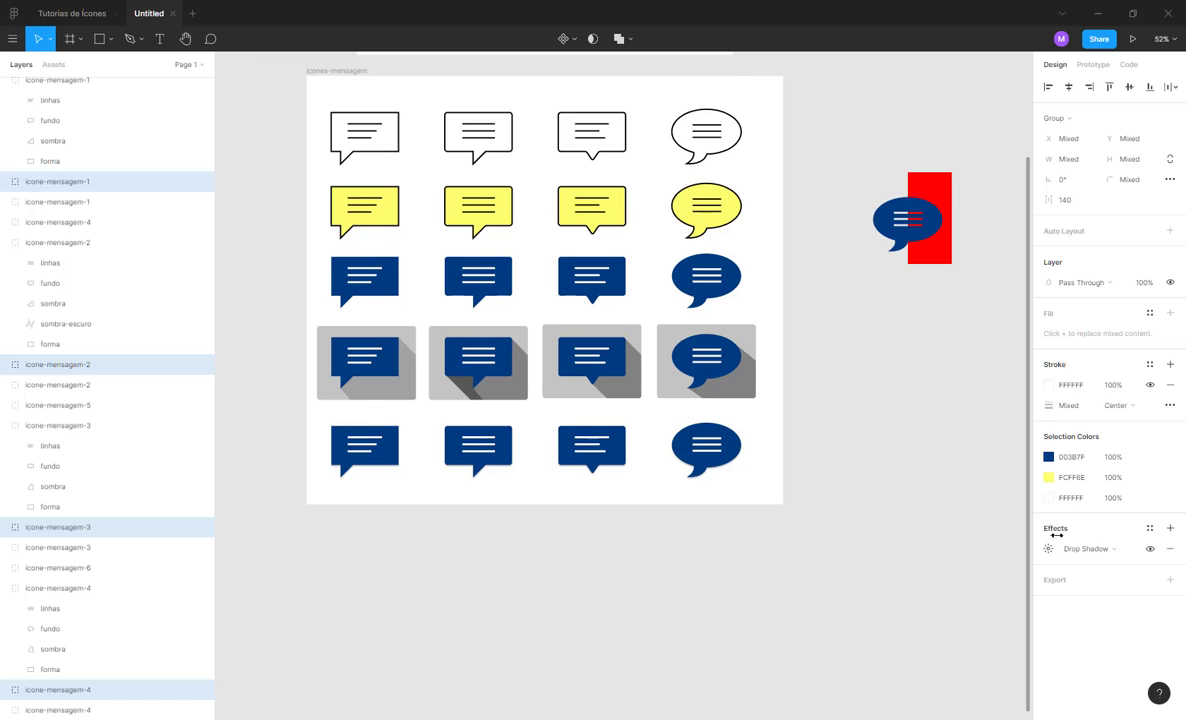
scroll(700, 461, up, 5)
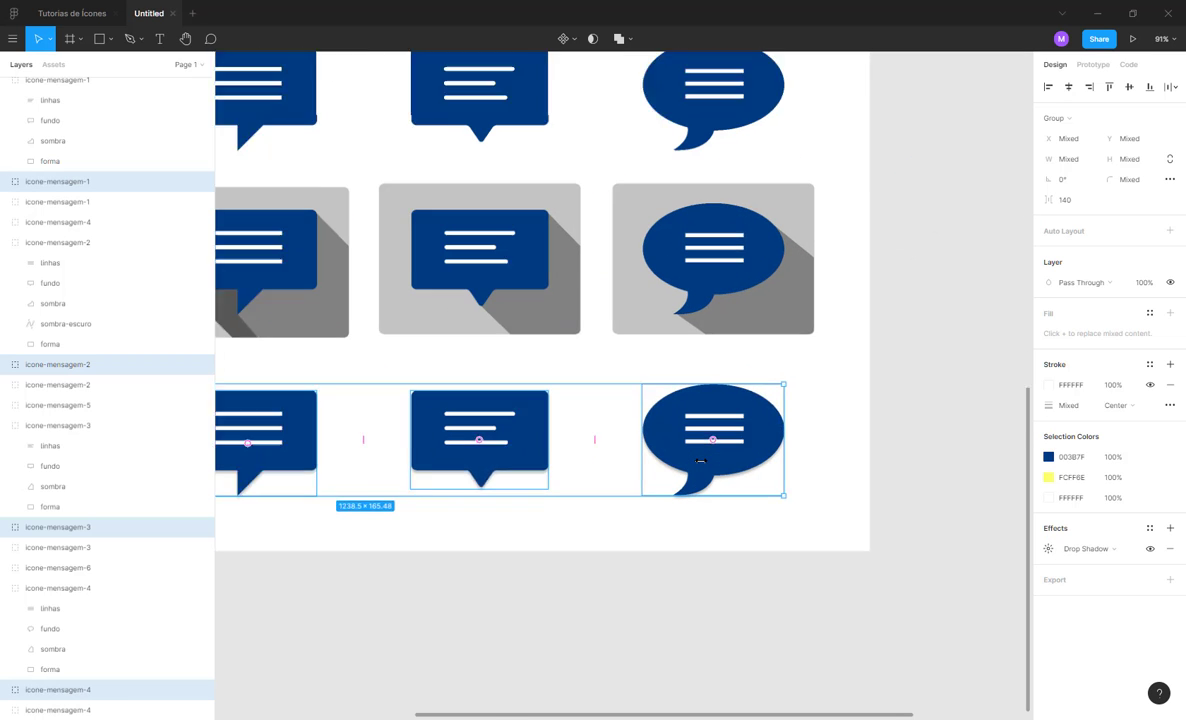
key(Delete)
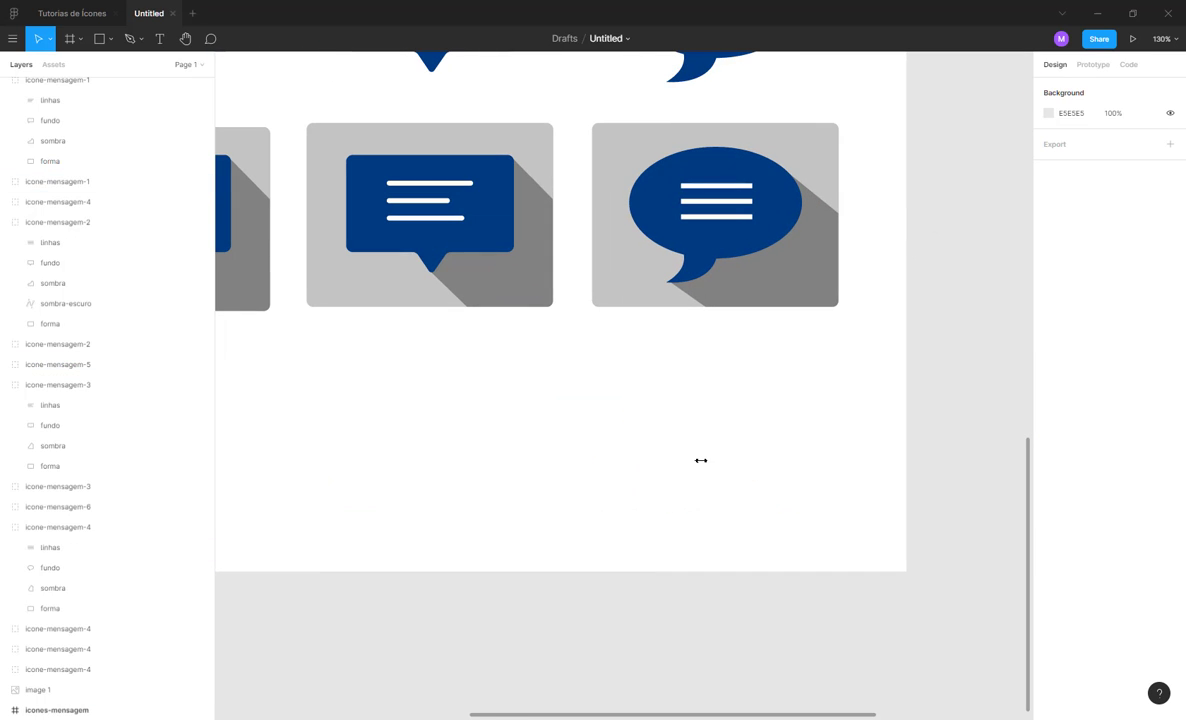
- Lock the icones-mensagem frame and clear the selection
scroll(699, 460, down, 4)
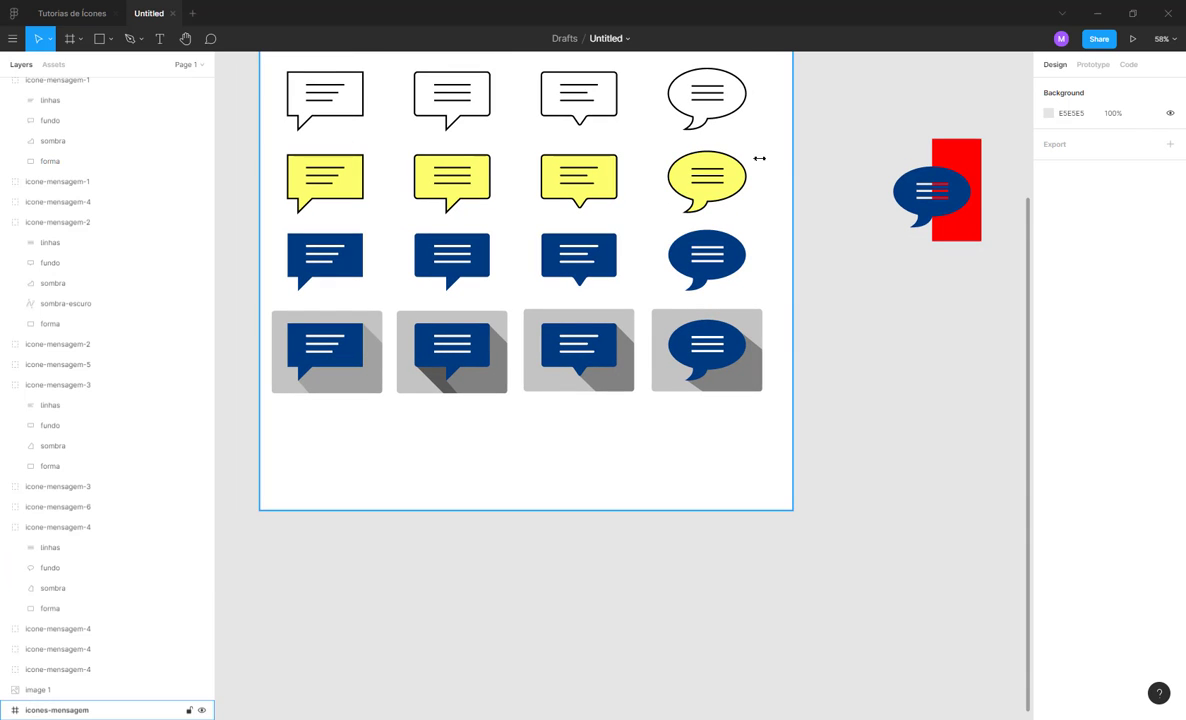
click(793, 158)
click(762, 214)
click(509, 135)
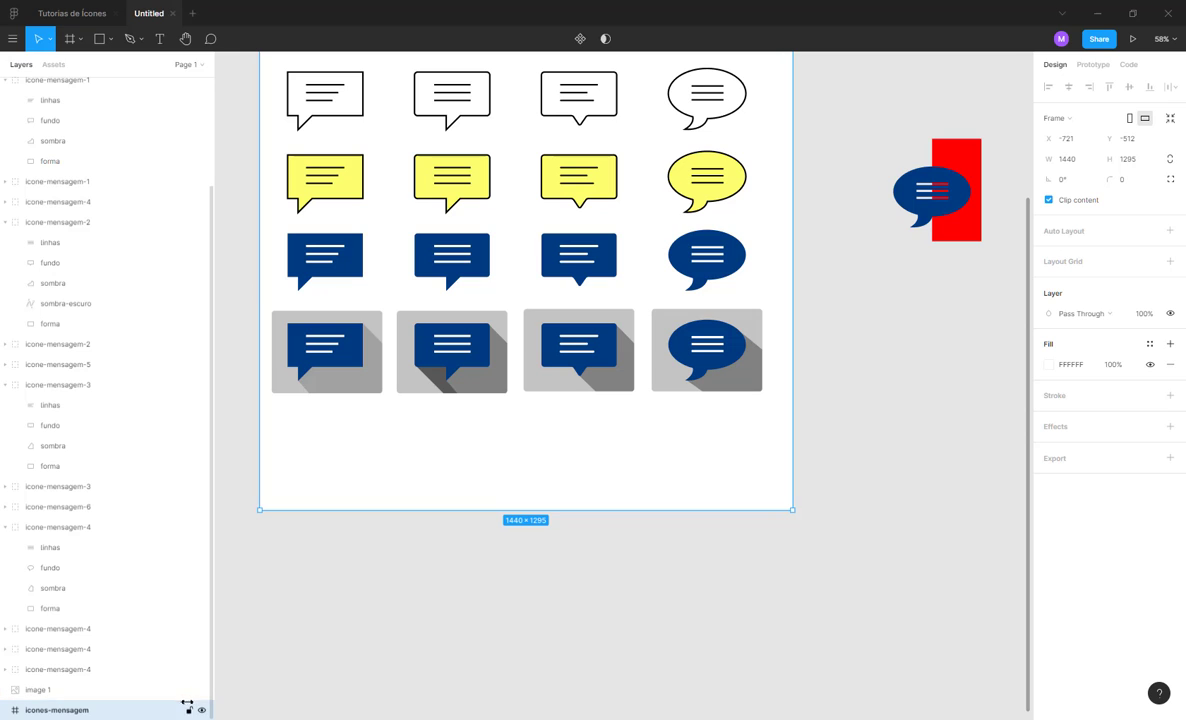
click(189, 709)
click(236, 193)
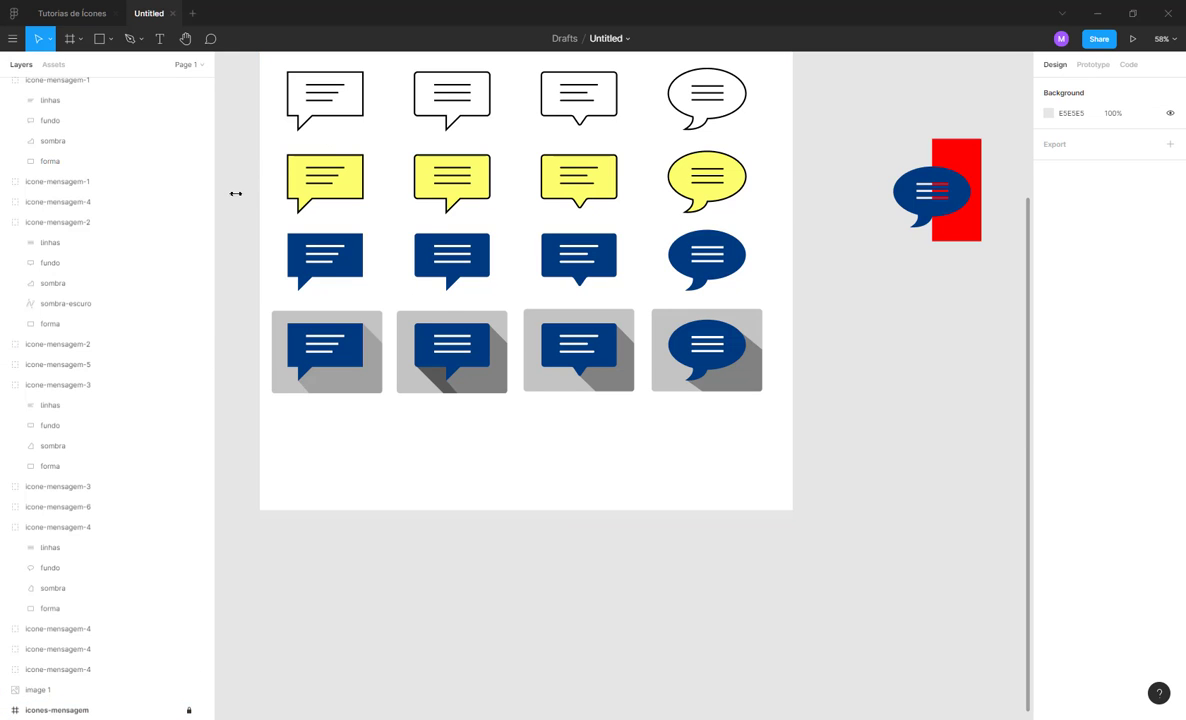
- Duplicate the four yellow icons as a new row below the long-shadow icons
drag(245, 132, 746, 211)
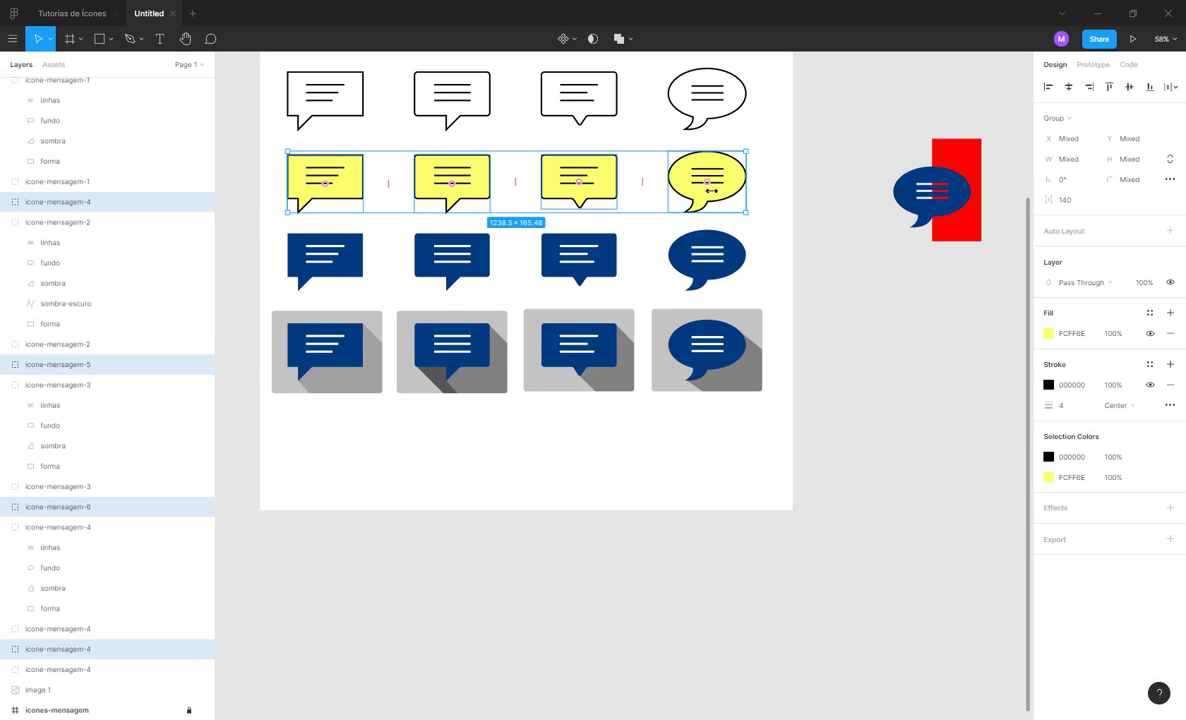
drag(706, 380, 684, 455)
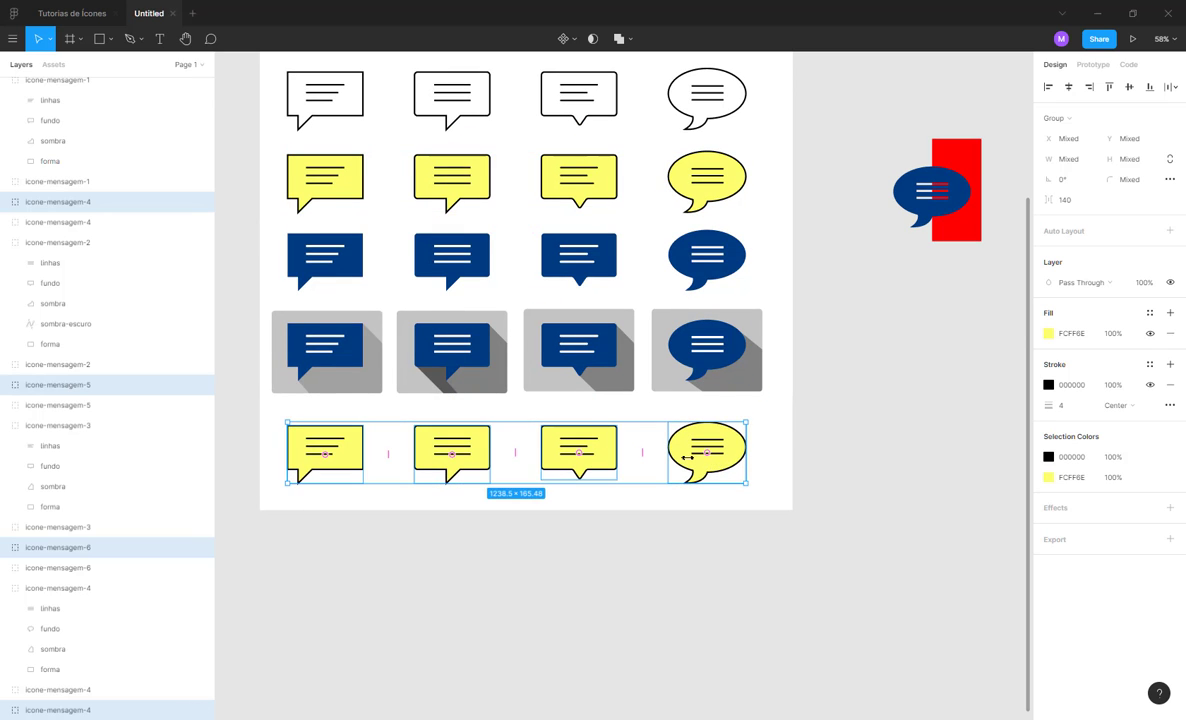
scroll(684, 455, down, 1)
scroll(684, 455, up, 3)
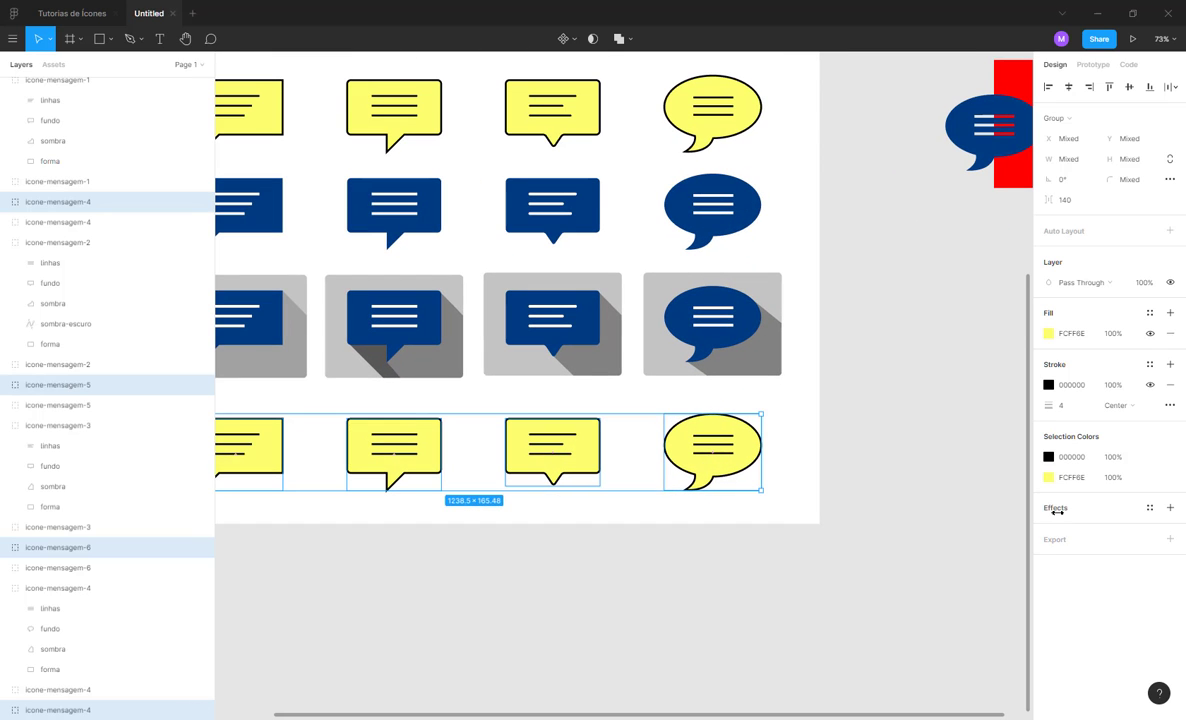
- Add a drop shadow effect to the duplicated yellow icons and set its opacity to 100%
click(1057, 508)
scroll(712, 465, up, 8)
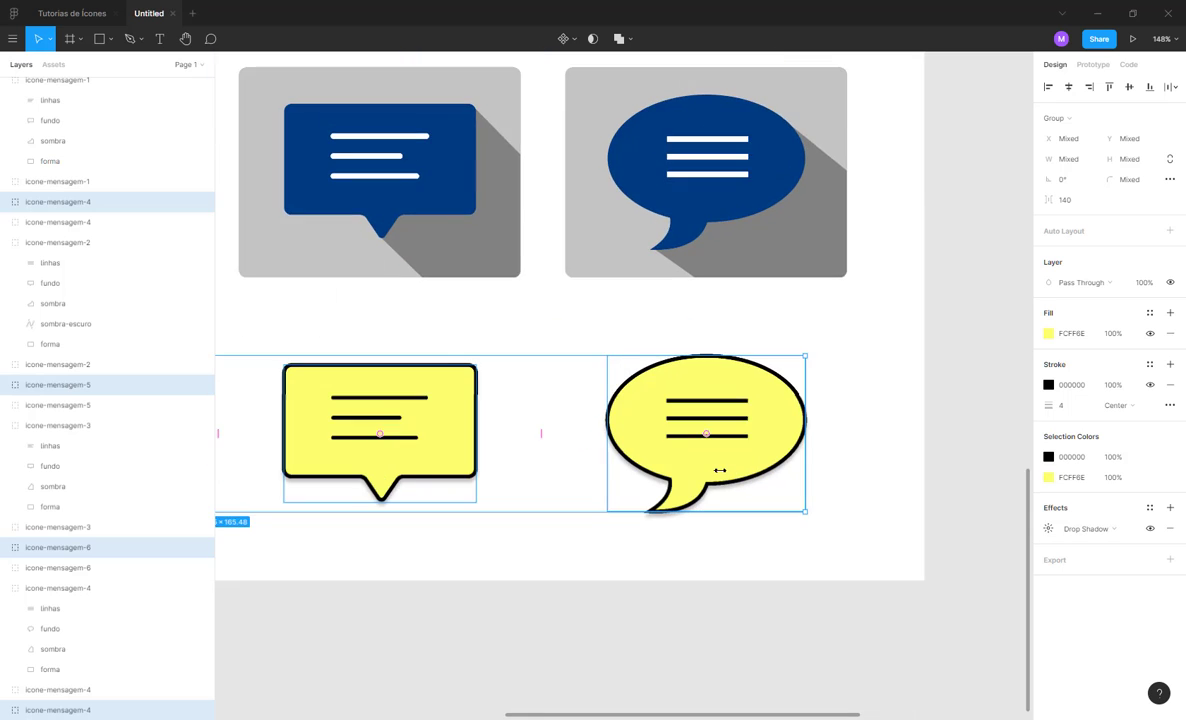
scroll(720, 470, up, 2)
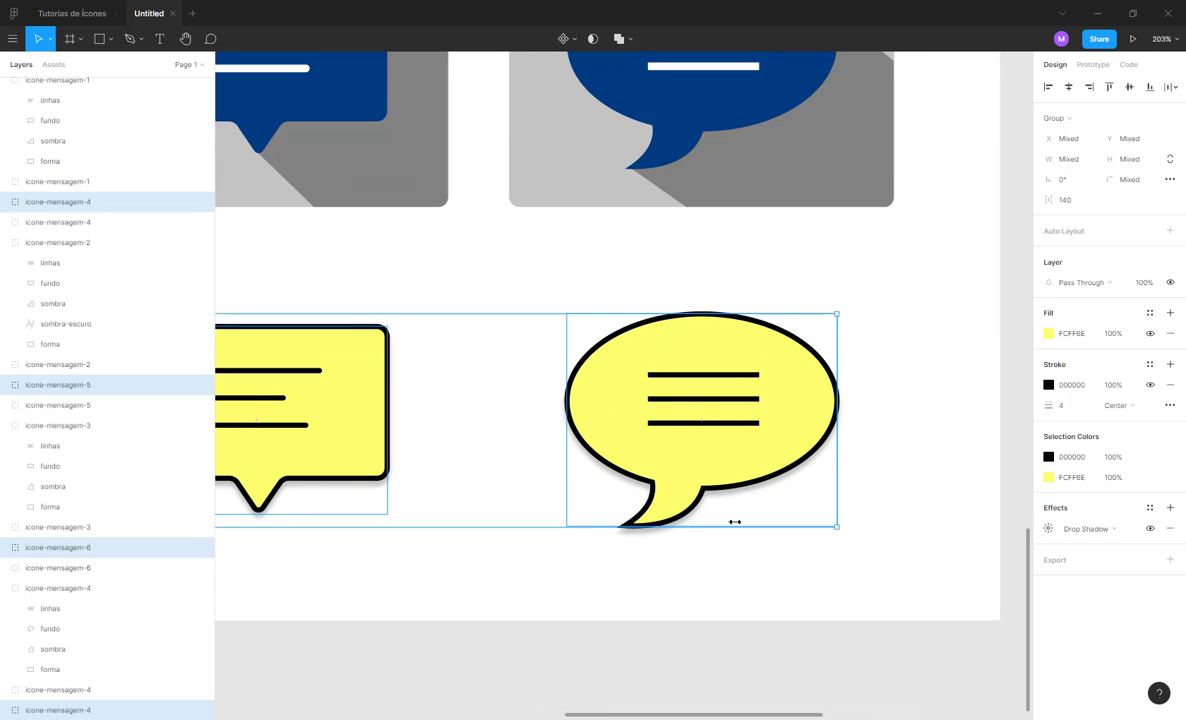
scroll(735, 521, up, 2)
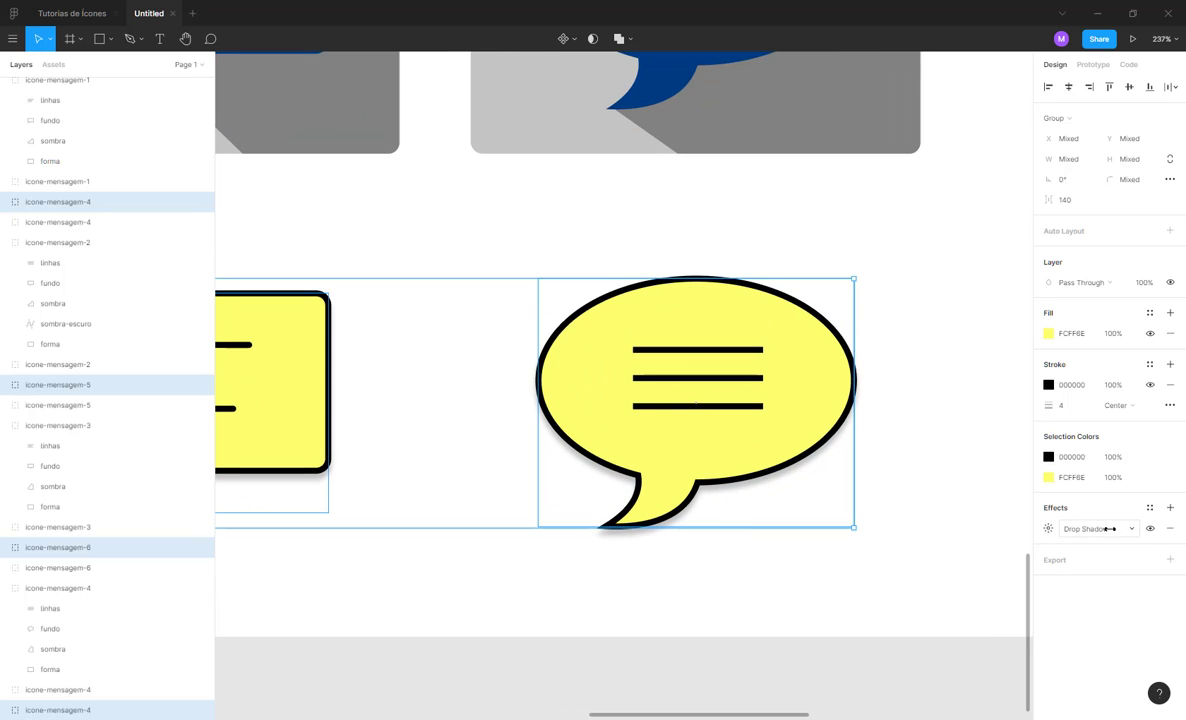
click(1047, 528)
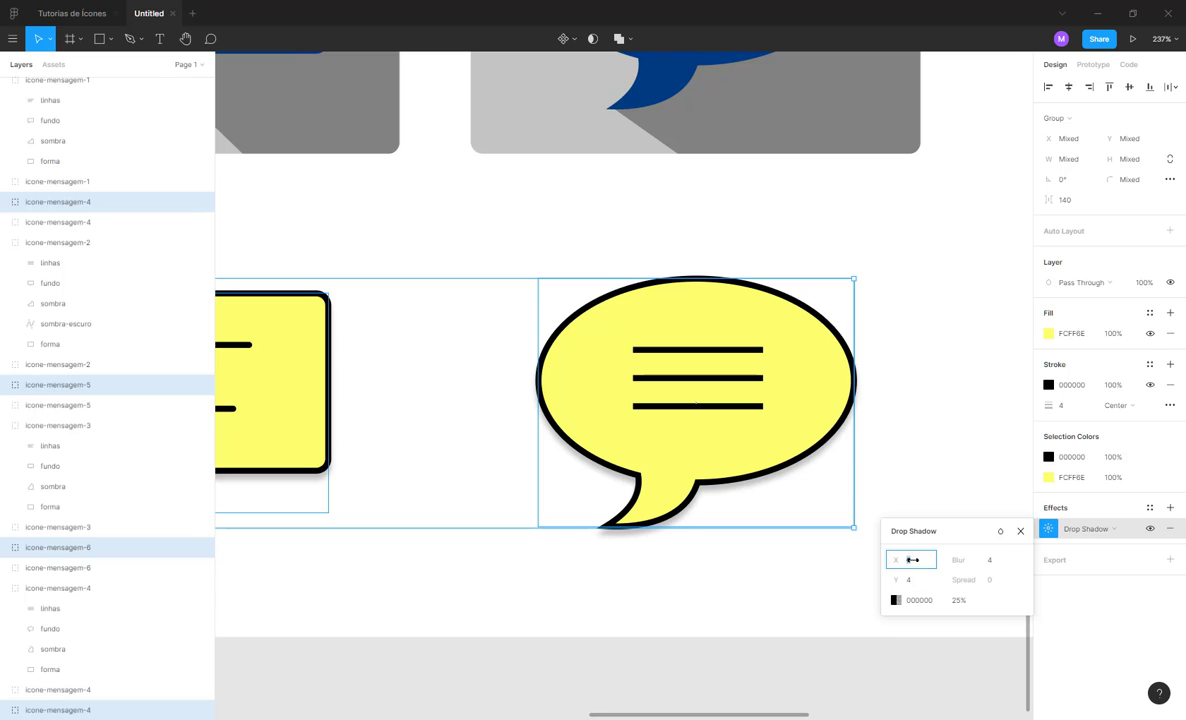
click(956, 600)
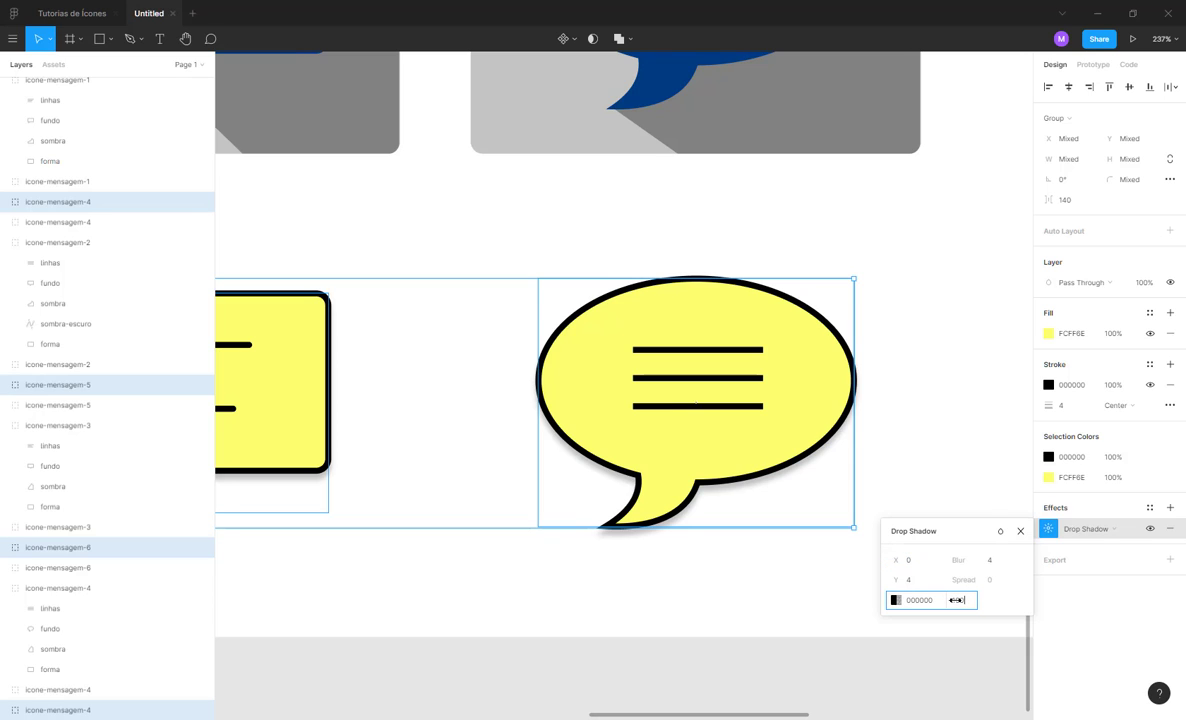
text(100)
key(Return)
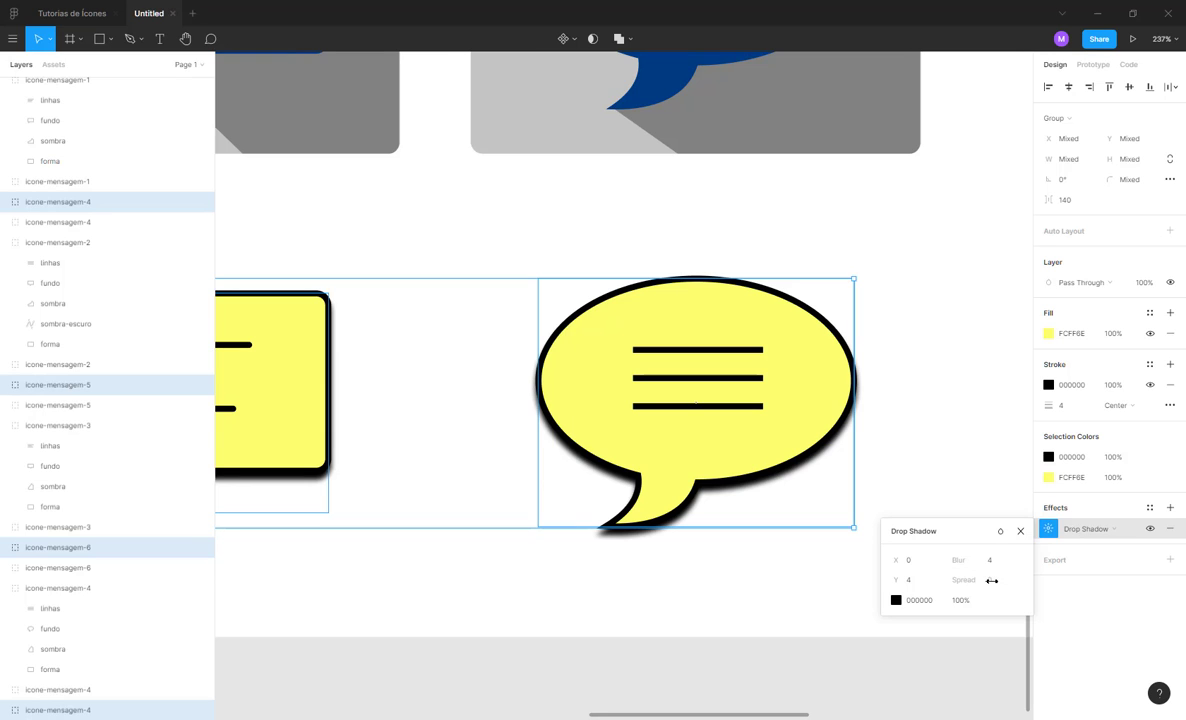
- Raise the yellow icons' drop shadow blur to 49
click(986, 560)
key(Up)
key(Up)
key(Up)
key(Up)
key(Up)
key(Up)
key(Up)
key(Up)
key(Up)
key(Up)
key(Up)
key(Up)
key(Up)
key(Up)
key(Up)
key(Up)
key(Up)
key(Up)
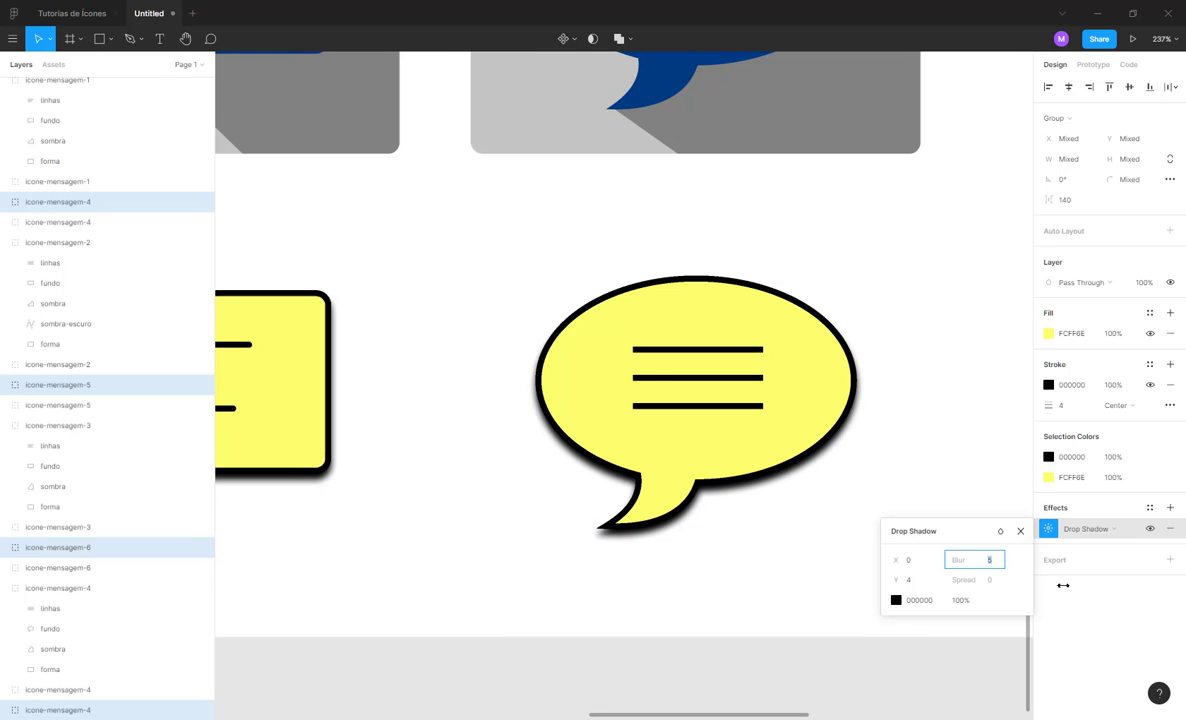
key(Up)
key(Up)
key(Up)
key(Up)
key(Up)
key(Up)
key(Up)
key(Up)
key(Up)
key(Up)
key(Up)
key(Up)
key(Up)
key(Up)
key(Up)
key(Up)
key(Up)
key(Up)
key(Up)
key(Up)
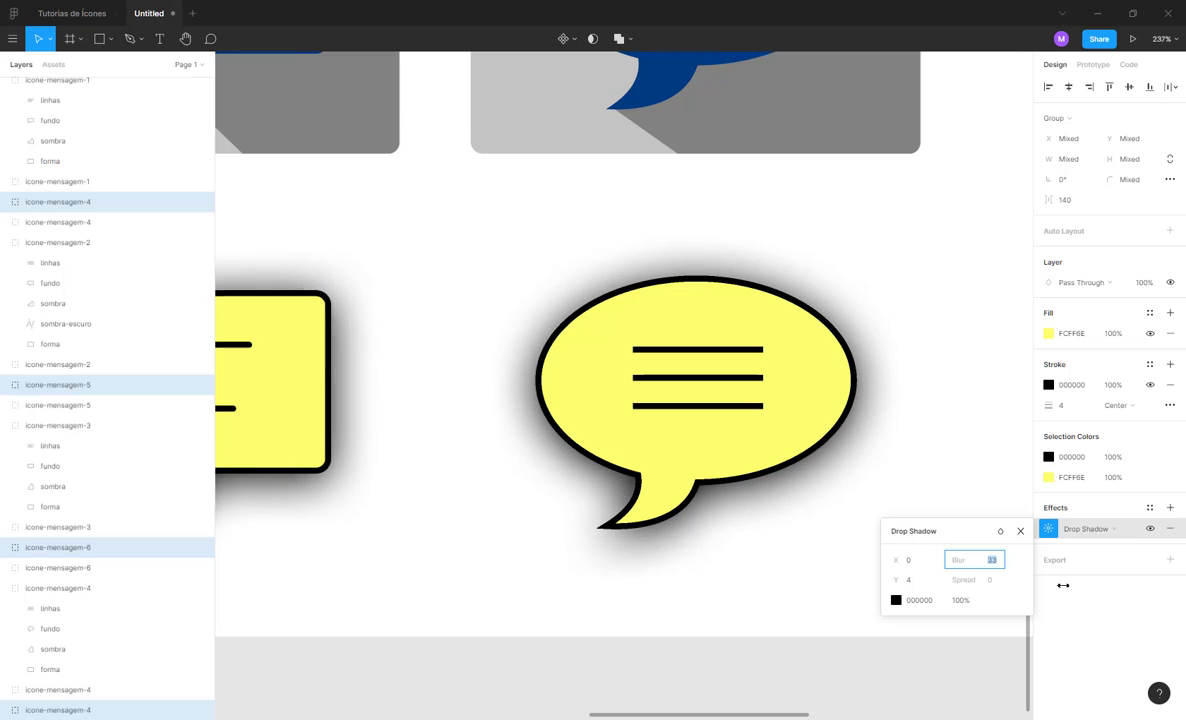
drag(1063, 585, 939, 576)
- Set the drop shadow's vertical (Y) offset to 50
click(913, 578)
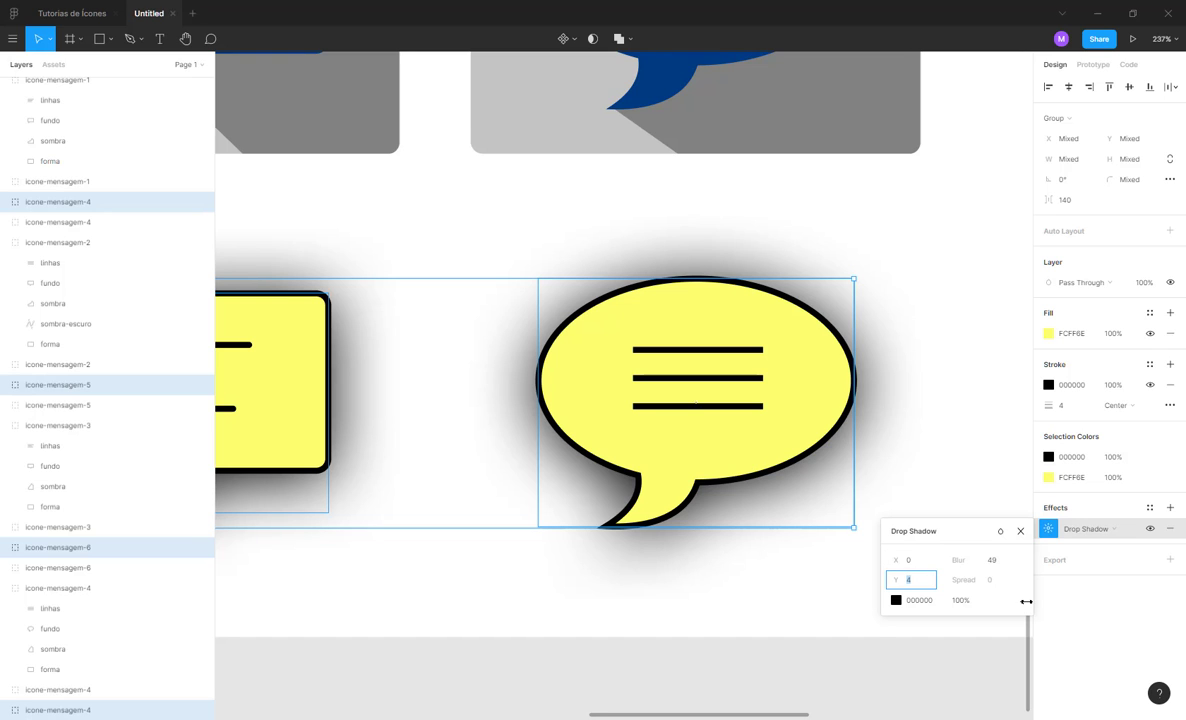
key(Up)
key(Up)
key(Up)
key(Up)
key(Up)
key(Up)
key(Up)
key(Up)
key(Up)
key(Up)
key(Up)
key(Up)
key(Up)
key(Up)
key(Up)
key(Up)
key(Up)
key(Up)
key(Up)
key(Up)
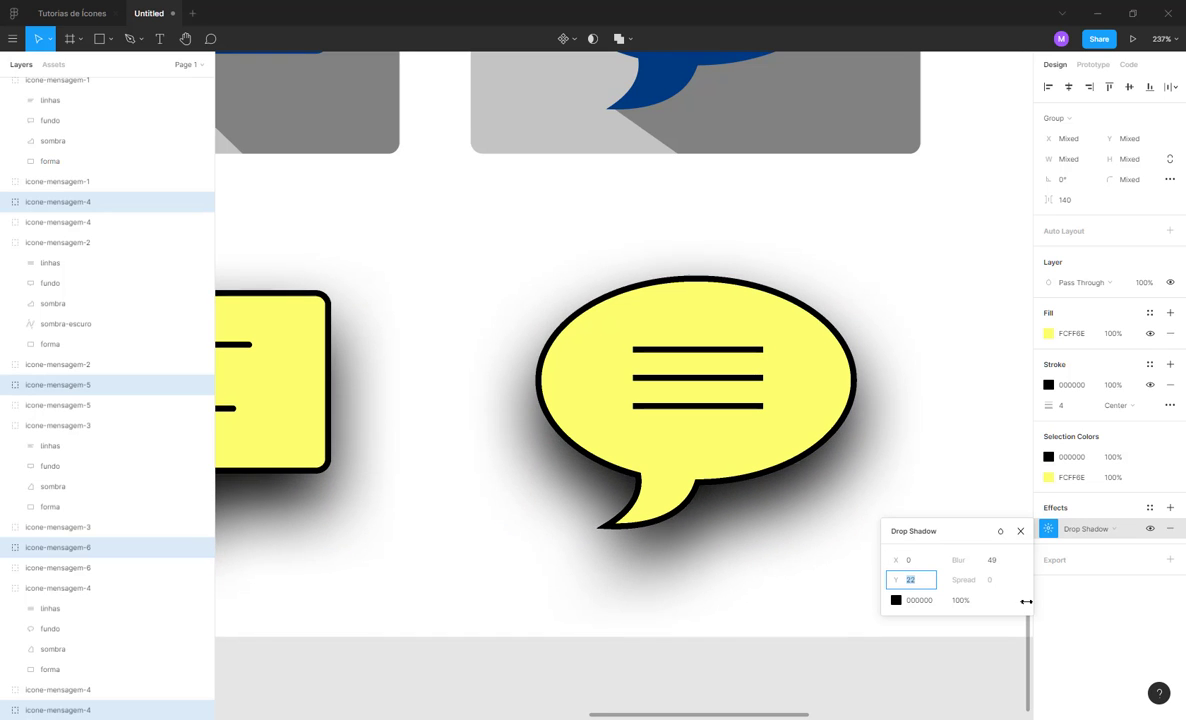
key(Up)
key(Up)
key(Up)
key(Up)
key(Up)
key(Up)
key(Up)
key(Up)
key(Up)
key(Up)
key(Up)
key(Up)
key(Up)
key(Up)
key(Up)
key(Up)
key(Up)
key(Up)
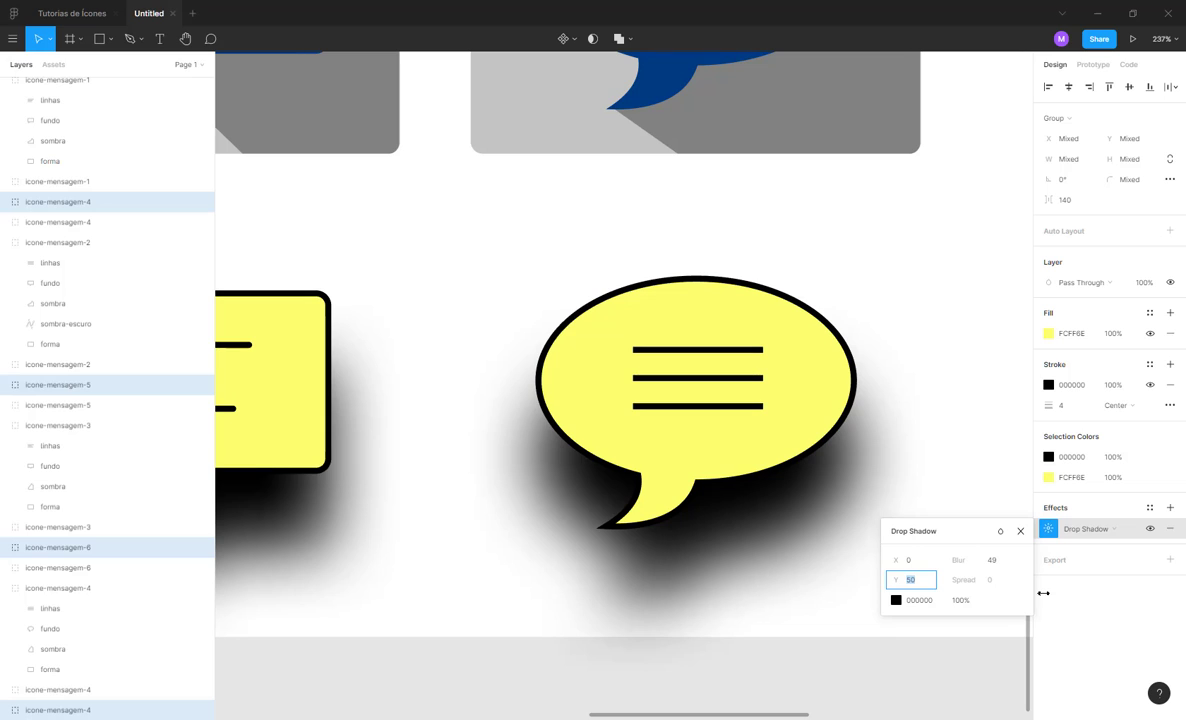
- Increase the drop shadow's horizontal (X) offset to 38
click(911, 559)
key(Up)
key(Up)
key(Up)
key(Up)
key(Up)
key(Up)
key(Up)
key(Up)
key(Up)
key(Up)
key(Up)
key(Up)
key(Up)
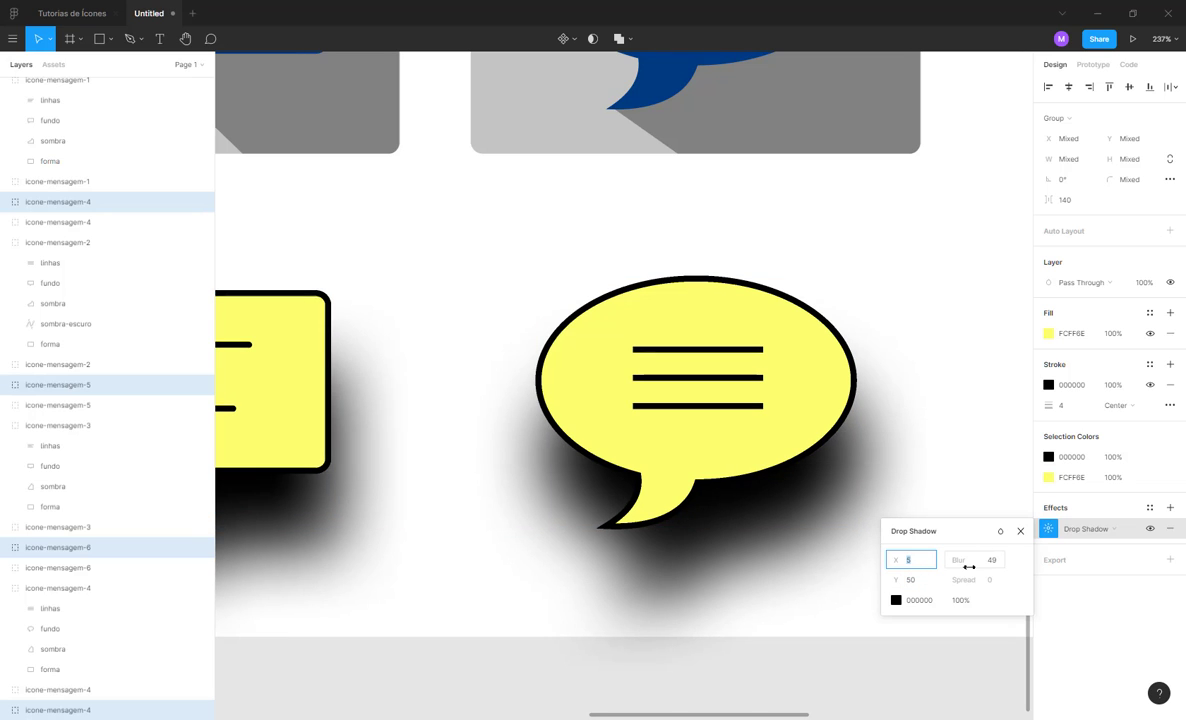
key(Up)
key(Up)
key(Up)
key(Up)
key(Up)
key(Up)
key(Up)
key(Up)
key(Up)
key(Up)
key(Up)
key(Up)
key(Up)
key(Up)
key(Up)
key(Up)
key(Up)
key(Up)
key(Up)
key(Up)
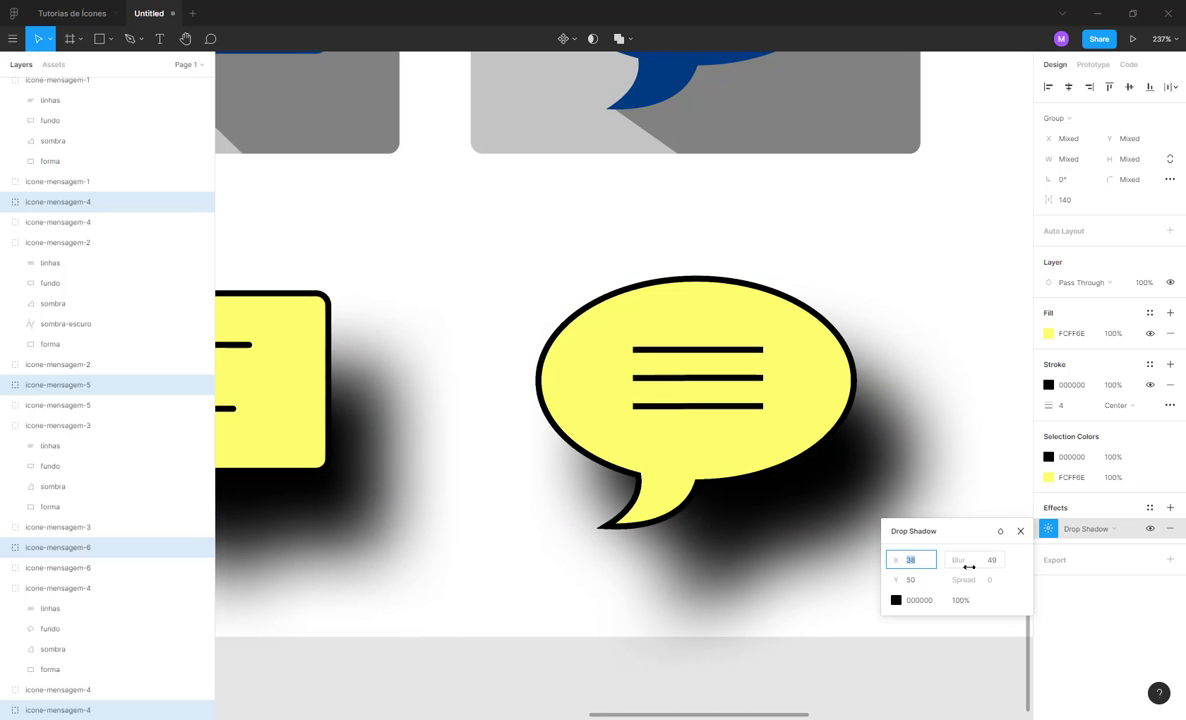
- Lower the drop shadow's horizontal (X) offset to -1
key(Down)
key(Down)
key(Down)
key(Down)
key(Down)
key(Down)
key(Down)
key(Down)
key(Down)
key(Down)
key(Down)
key(Down)
key(Down)
key(Down)
key(Down)
key(Down)
key(Down)
key(Down)
key(Down)
key(Down)
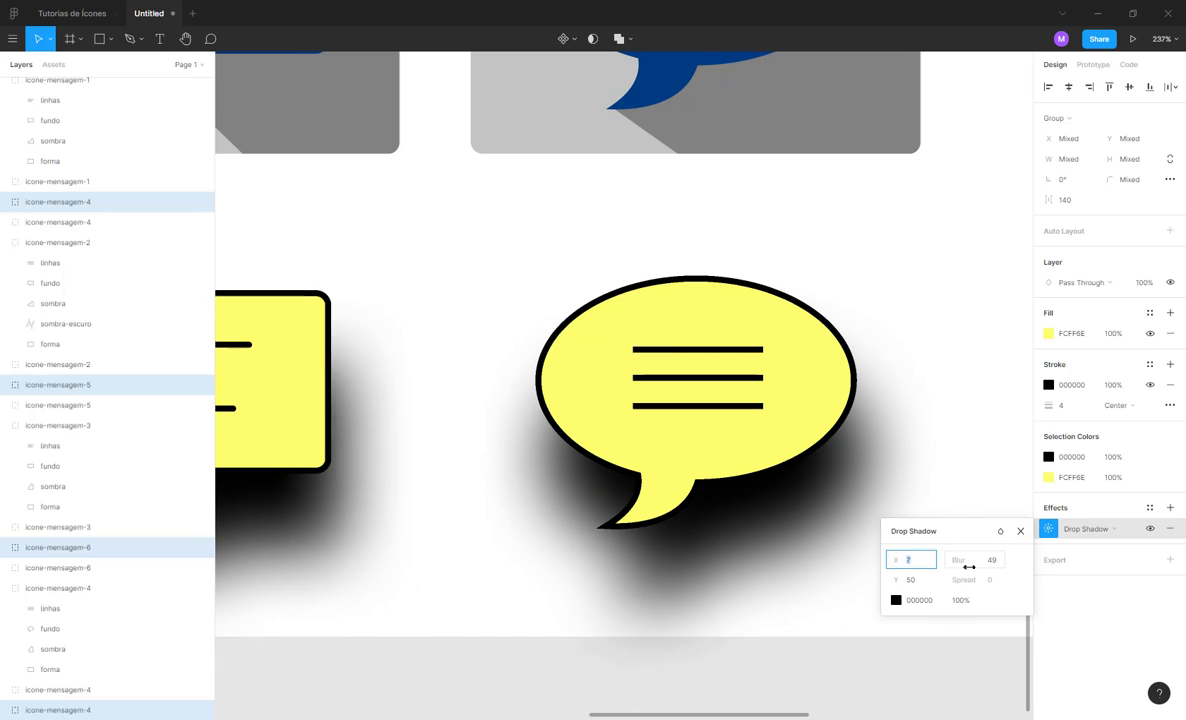
- Lower the drop shadow's vertical (Y) offset to -34
click(912, 579)
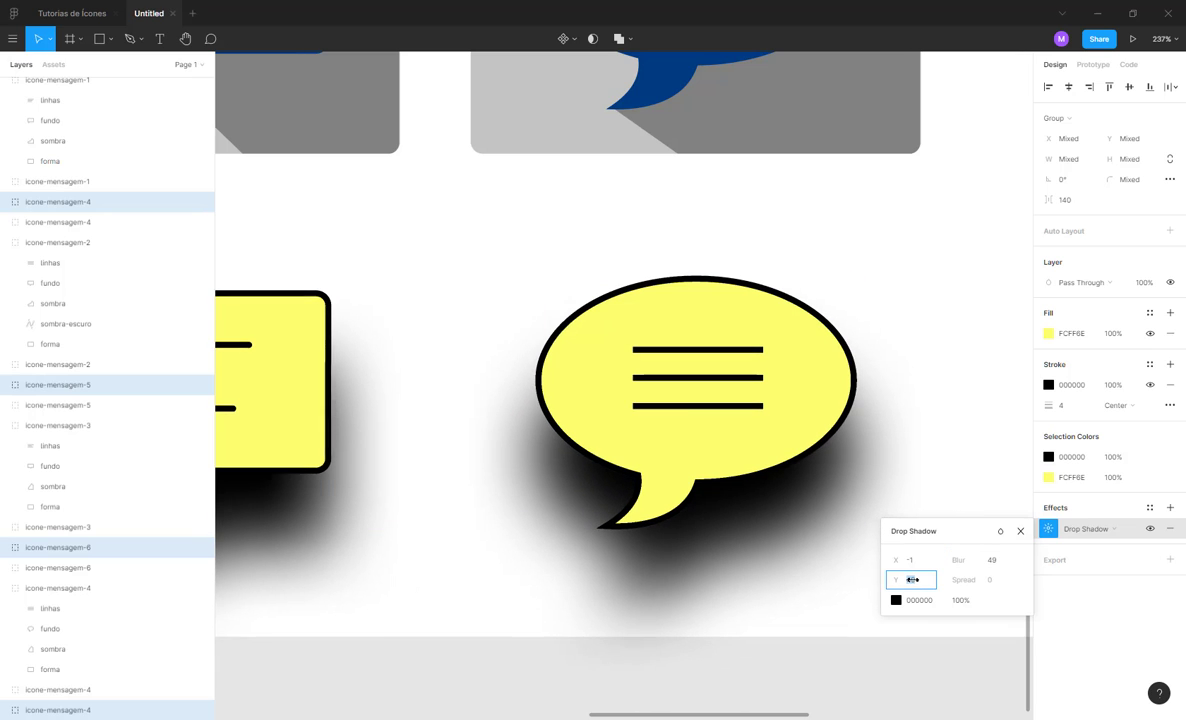
key(Down)
key(Down)
key(Down)
key(Down)
key(Down)
key(Down)
key(Down)
key(Down)
key(Down)
key(Down)
key(Down)
key(Down)
key(Down)
key(Down)
key(Down)
key(Down)
key(Down)
key(Down)
key(Down)
key(Down)
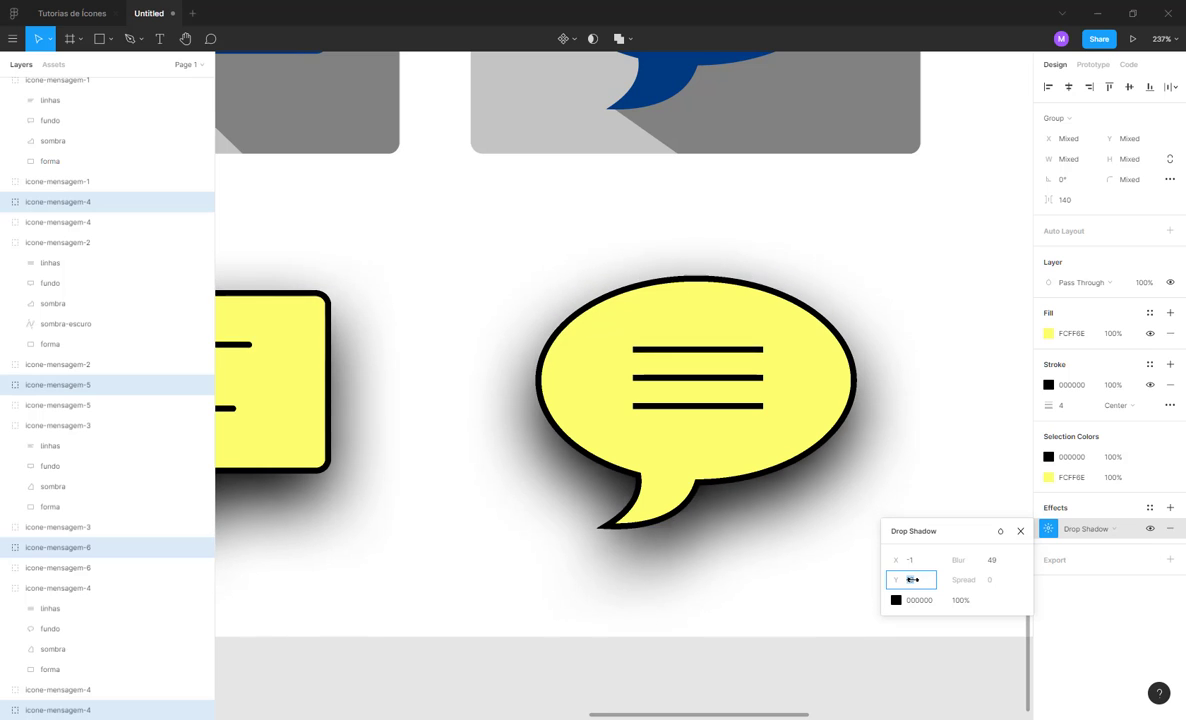
key(Down)
key(Down)
key(Down)
key(Down)
key(Down)
key(Down)
key(Down)
key(Down)
key(Down)
key(Down)
key(Down)
key(Down)
key(Down)
key(Down)
key(Down)
key(Down)
key(Down)
key(Down)
key(Down)
key(Down)
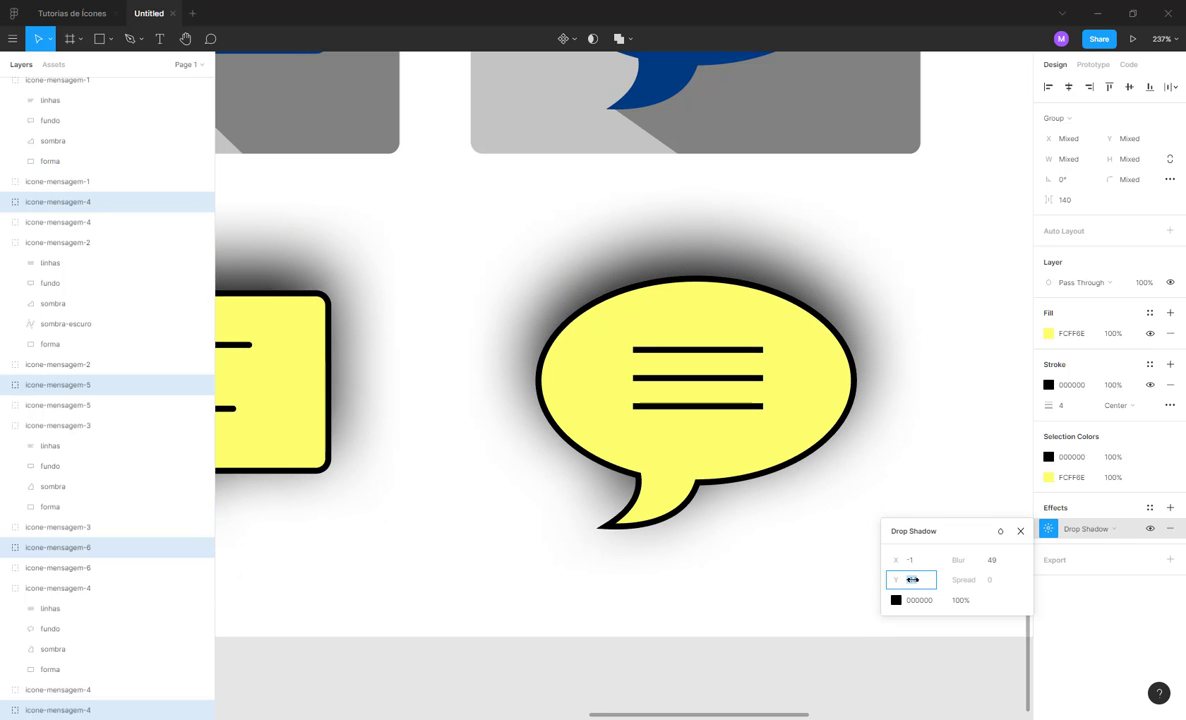
key(Down)
key(Down)
key(Down)
key(Down)
key(Down)
key(Down)
key(Down)
key(Down)
key(Down)
key(Down)
key(Down)
key(Down)
key(Down)
key(Down)
key(Down)
key(Down)
key(Down)
key(Down)
key(Down)
key(Down)
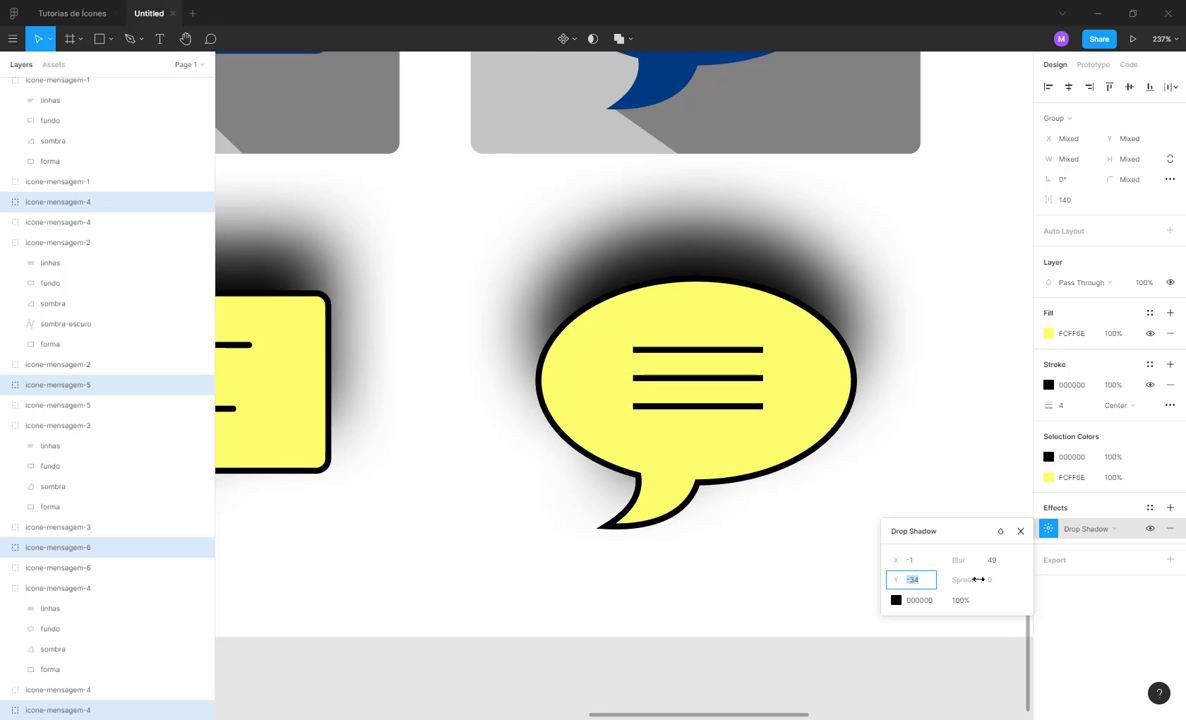
key(Return)
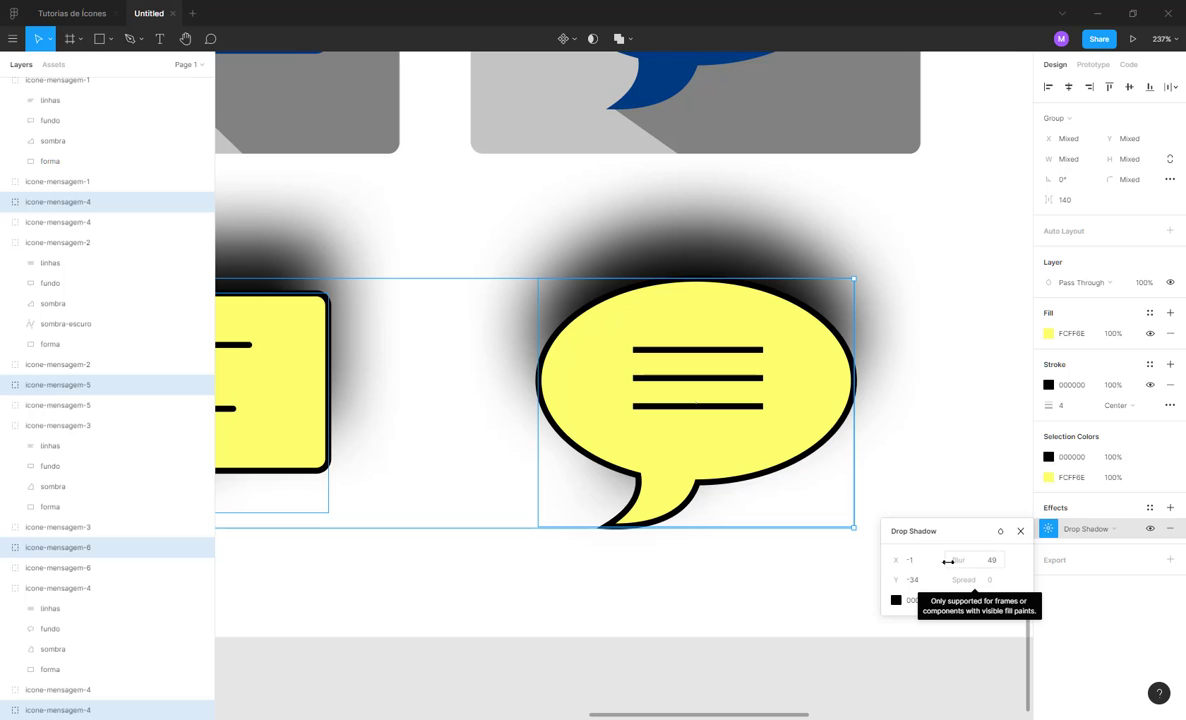
- Set the drop shadow's horizontal (X) offset to 0 and its vertical (Y) offset to 20
click(910, 559)
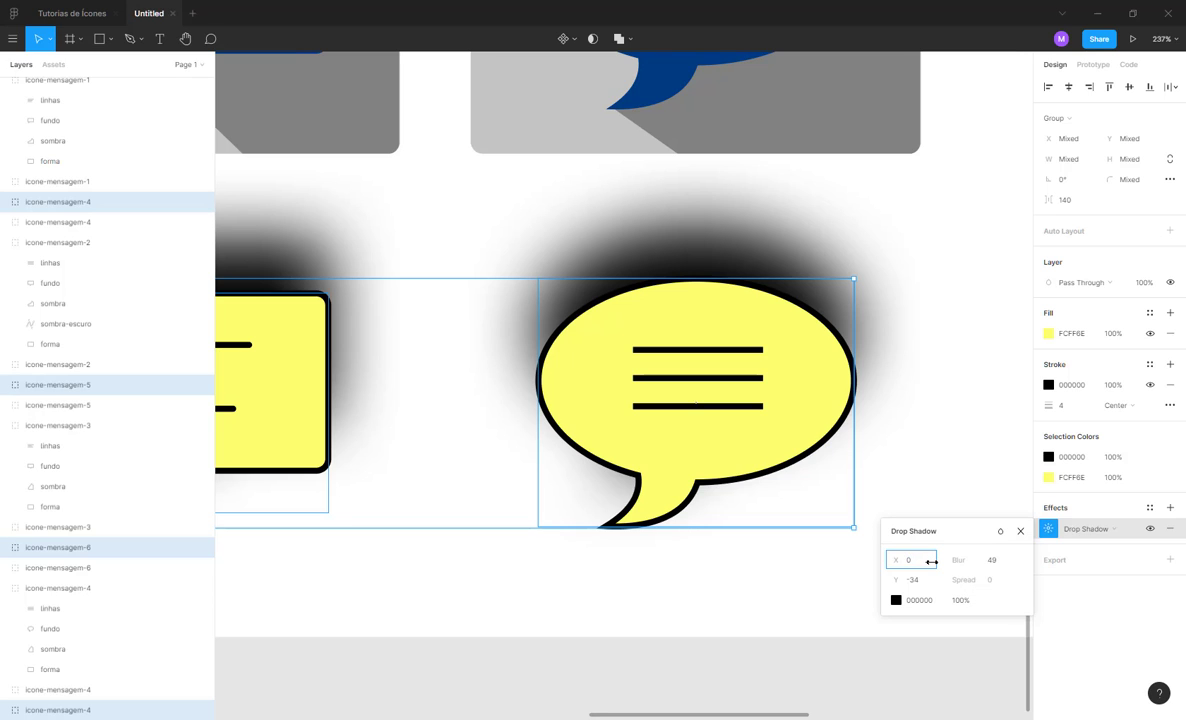
key(Tab)
text(20)
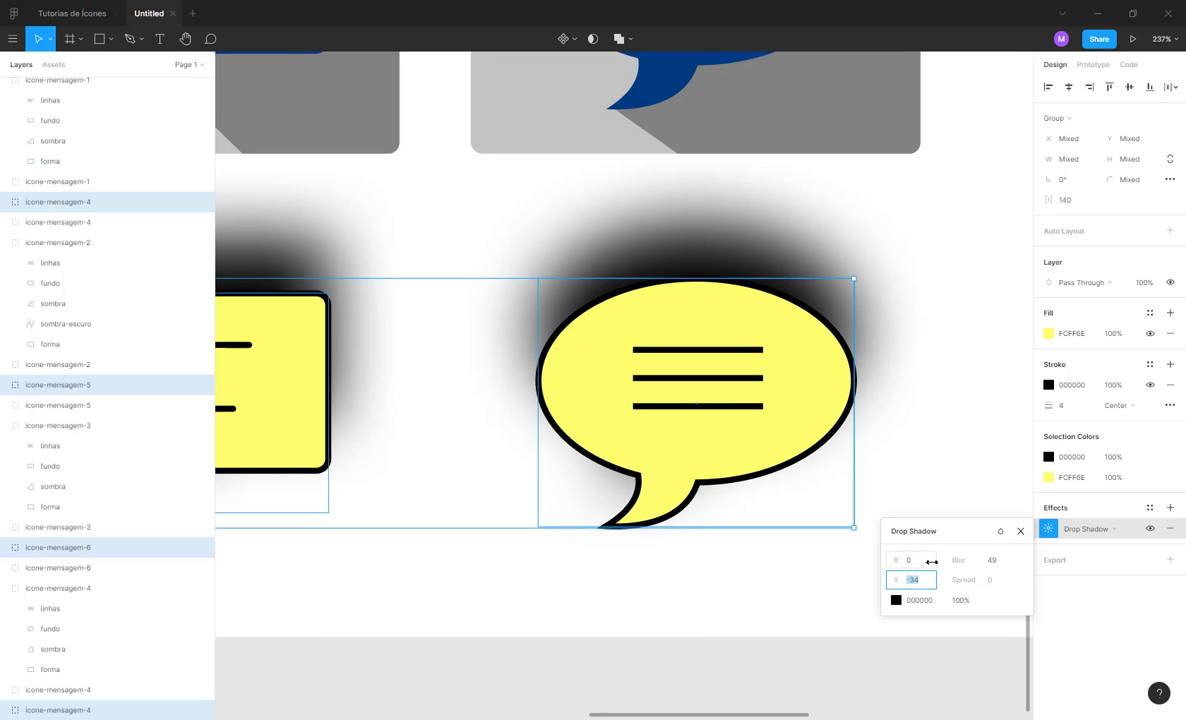
key(Tab)
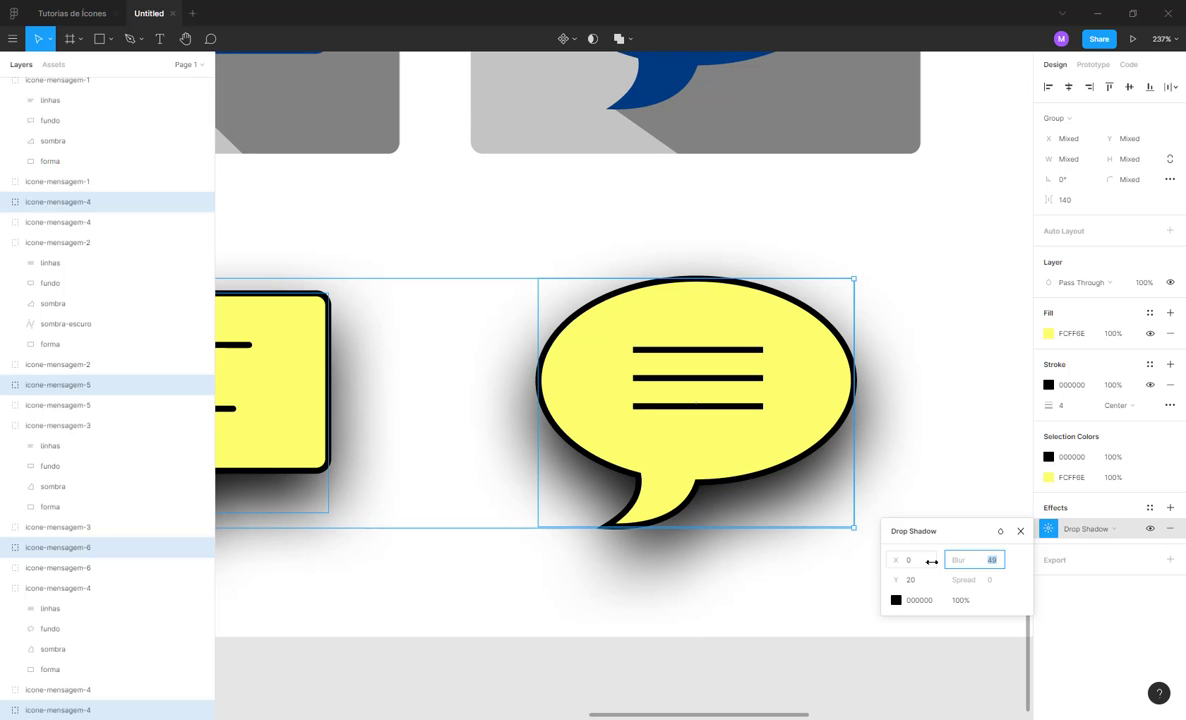
- Set the yellow icons' drop shadow blur to 20
key(Tab)
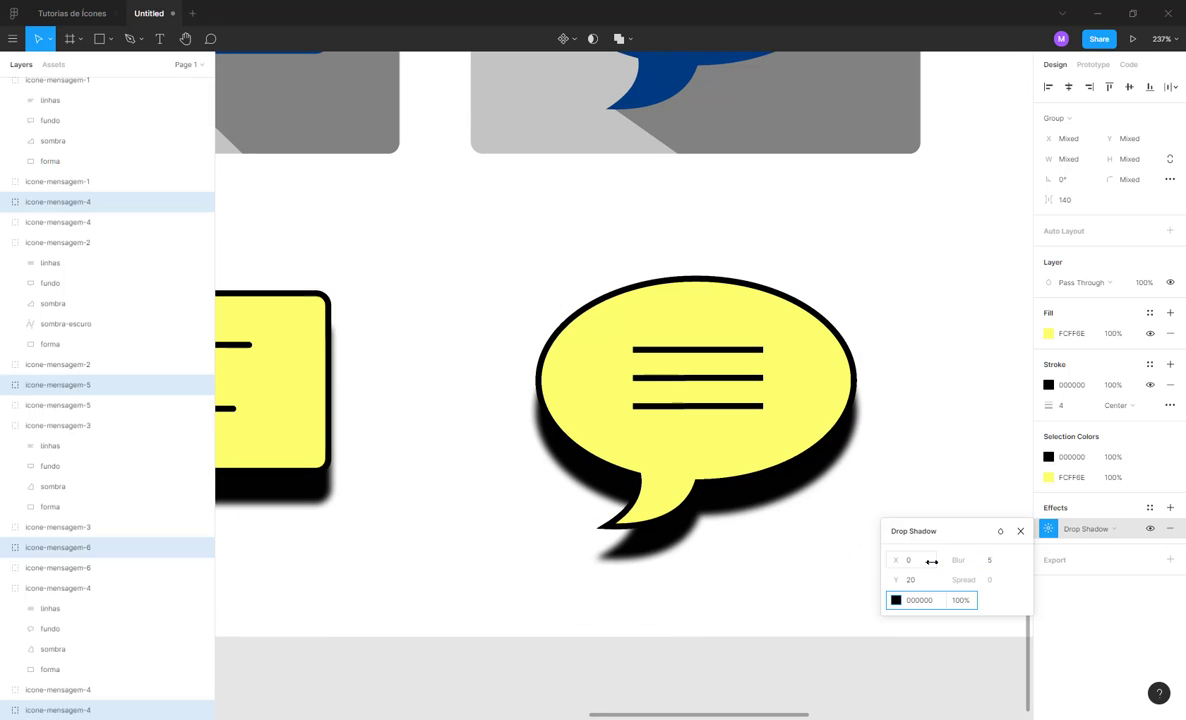
click(990, 559)
key(BackSpace)
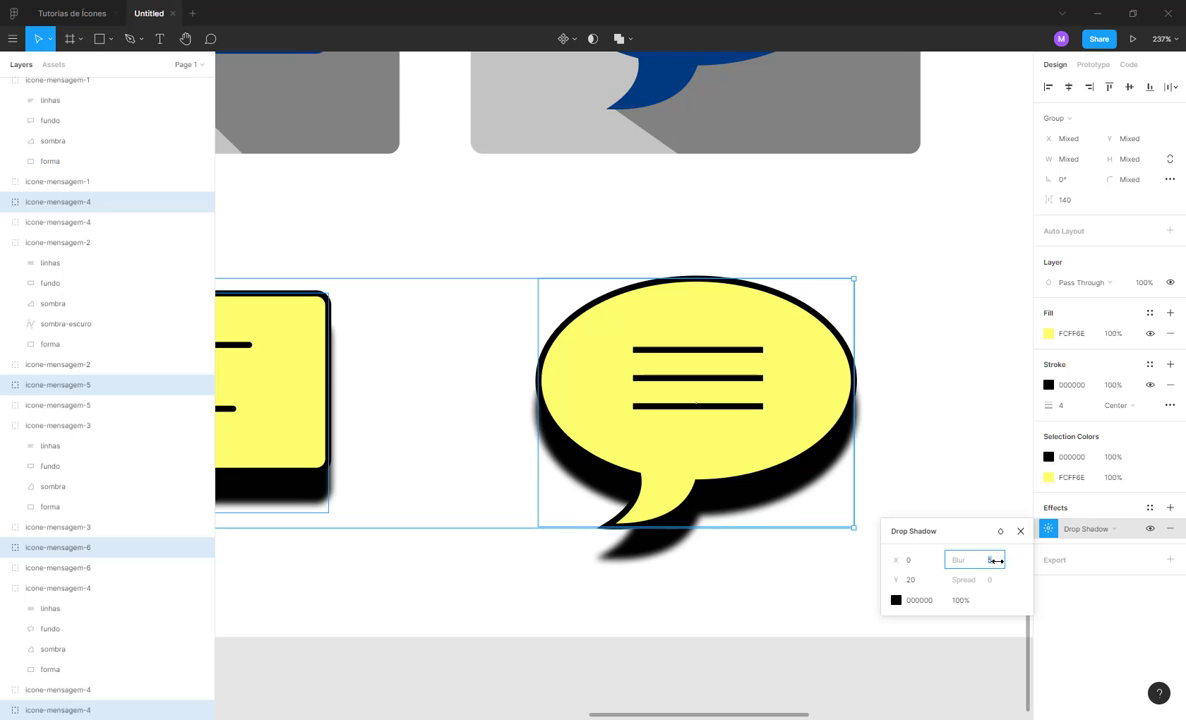
text(20)
key(Tab)
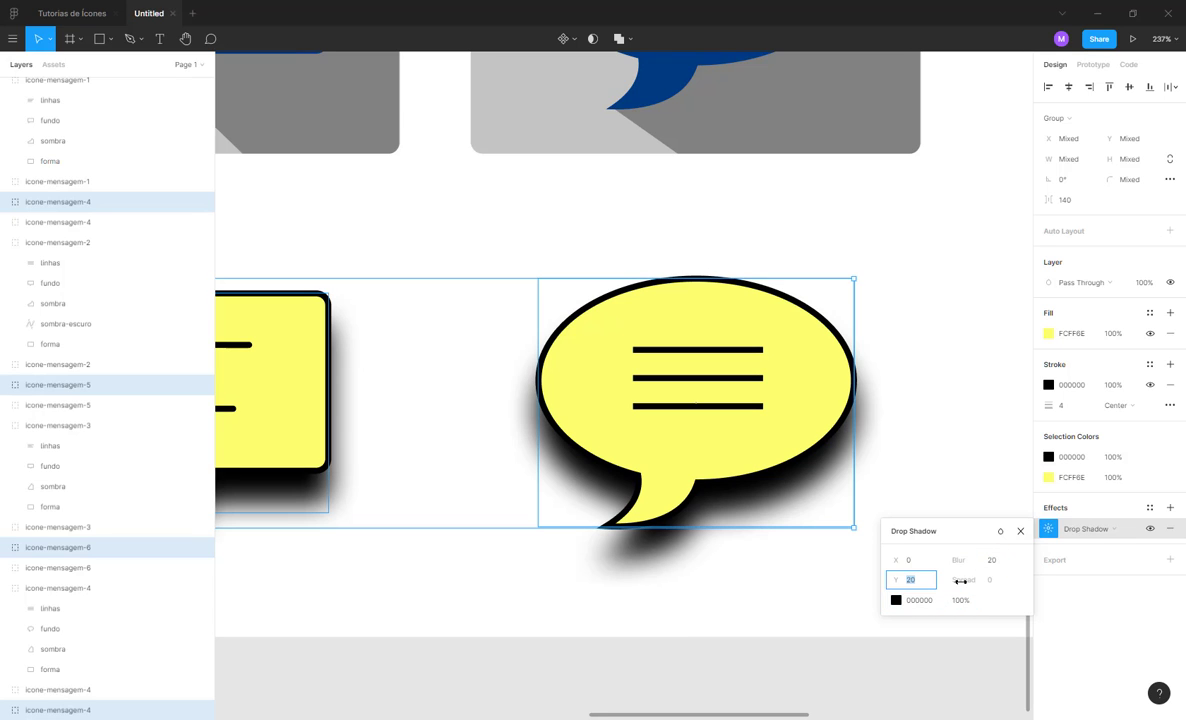
- Set the drop shadow's vertical (Y) offset to 5 and its opacity to 50%
text(5)
key(Tab)
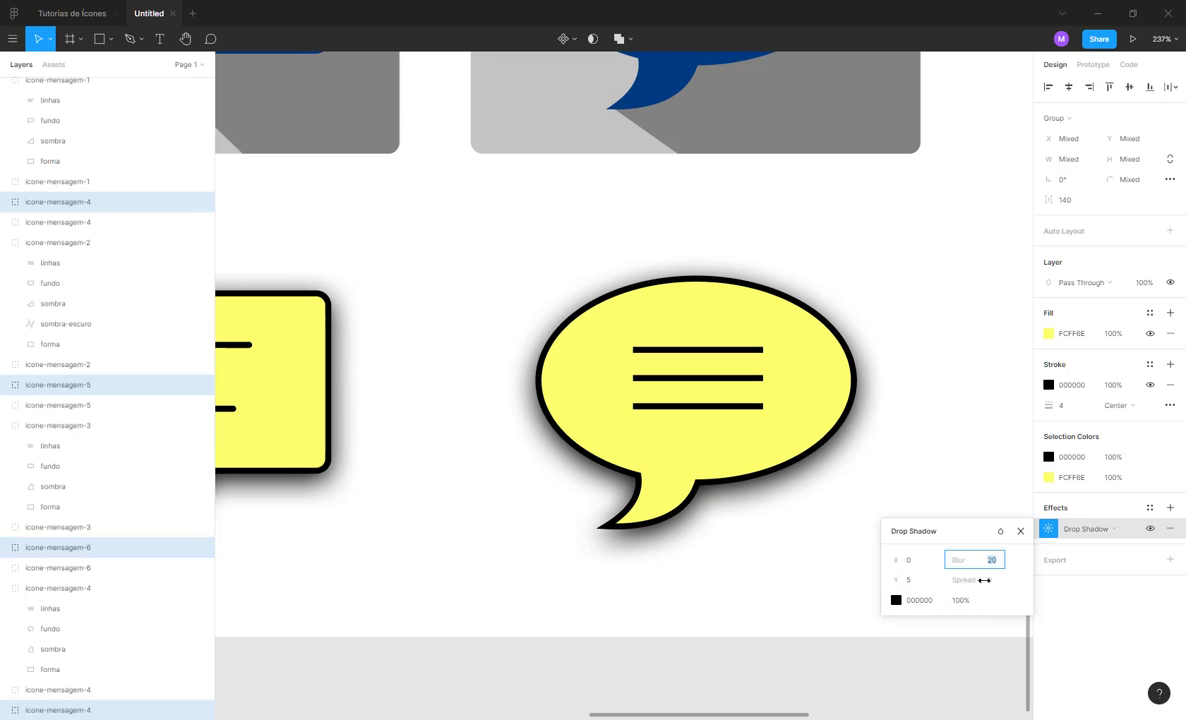
click(957, 597)
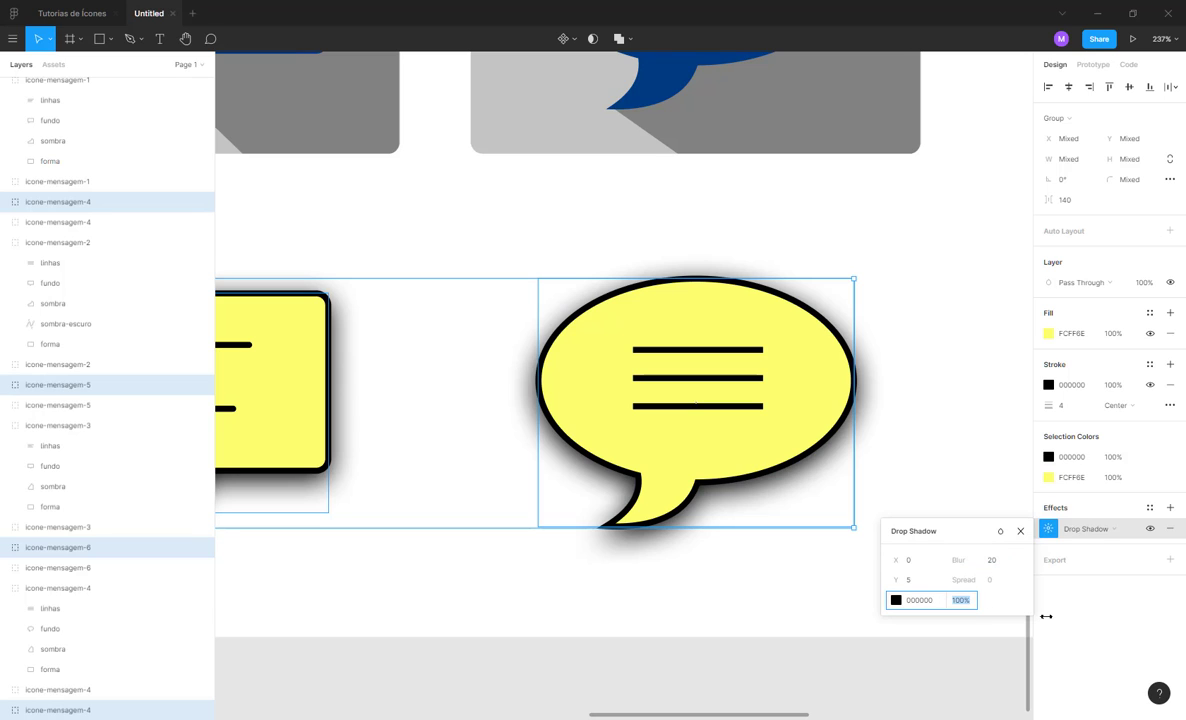
text(50)
key(Return)
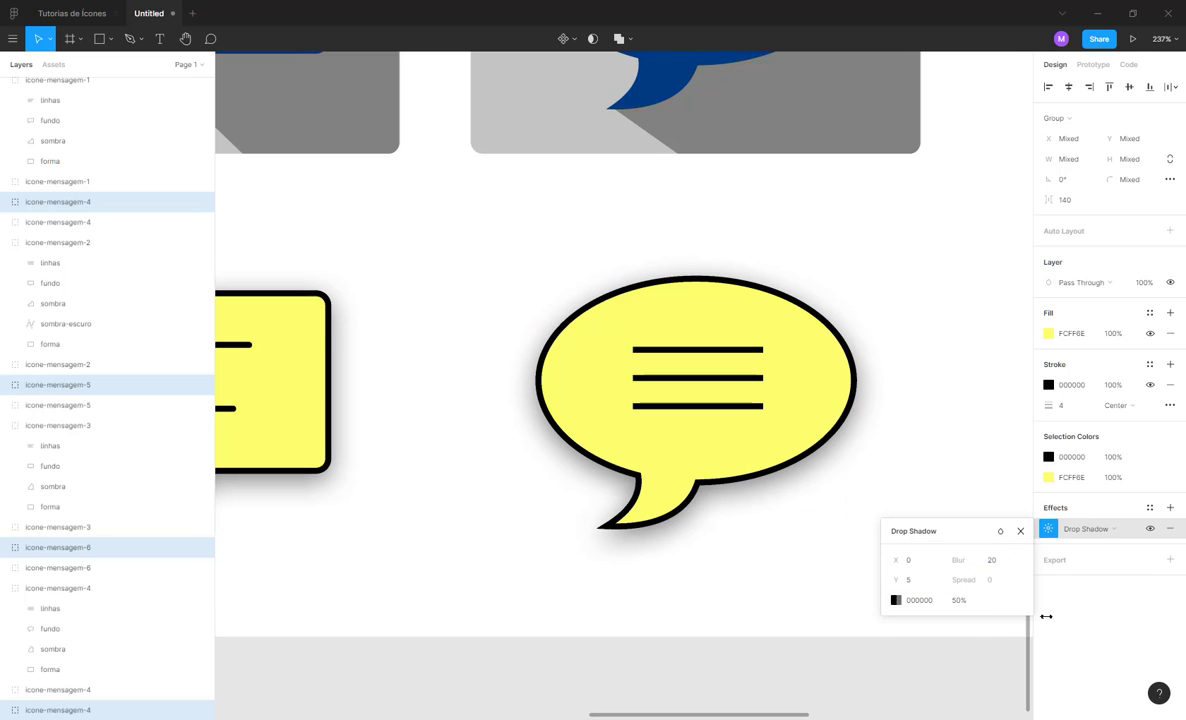
- Try different vertical (Y) offsets for the yellow icons' drop shadow, ranging between 5 and 27
click(912, 581)
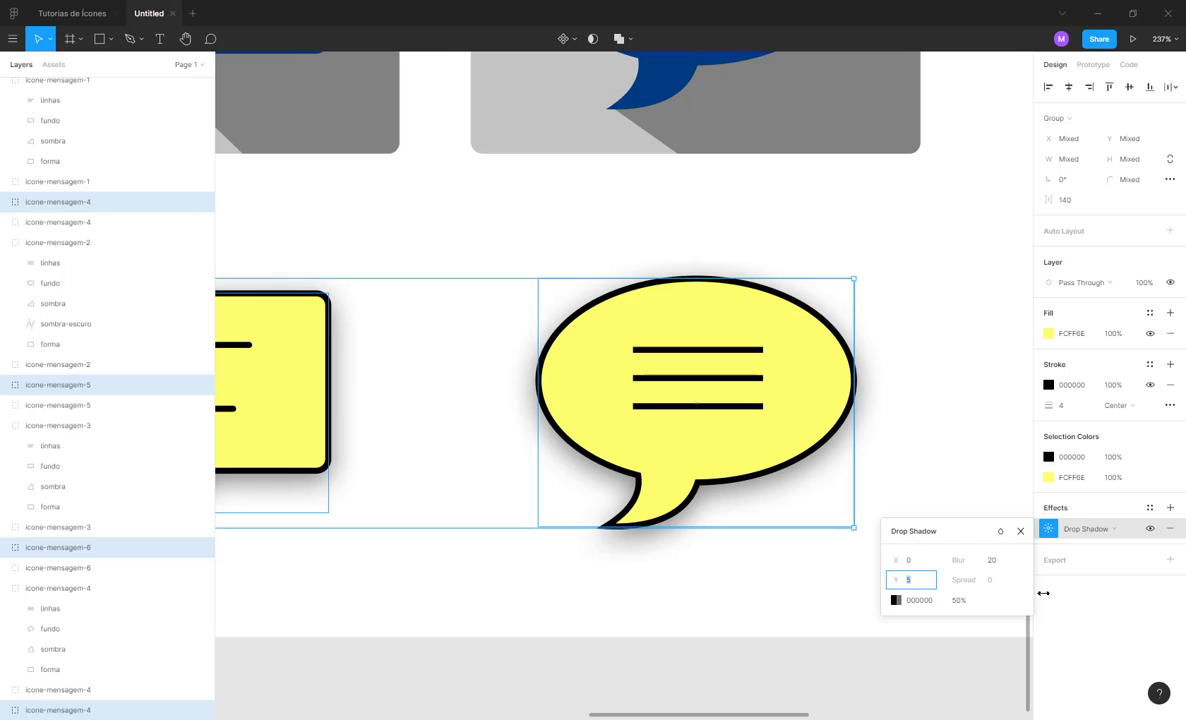
text(11)
key(Return)
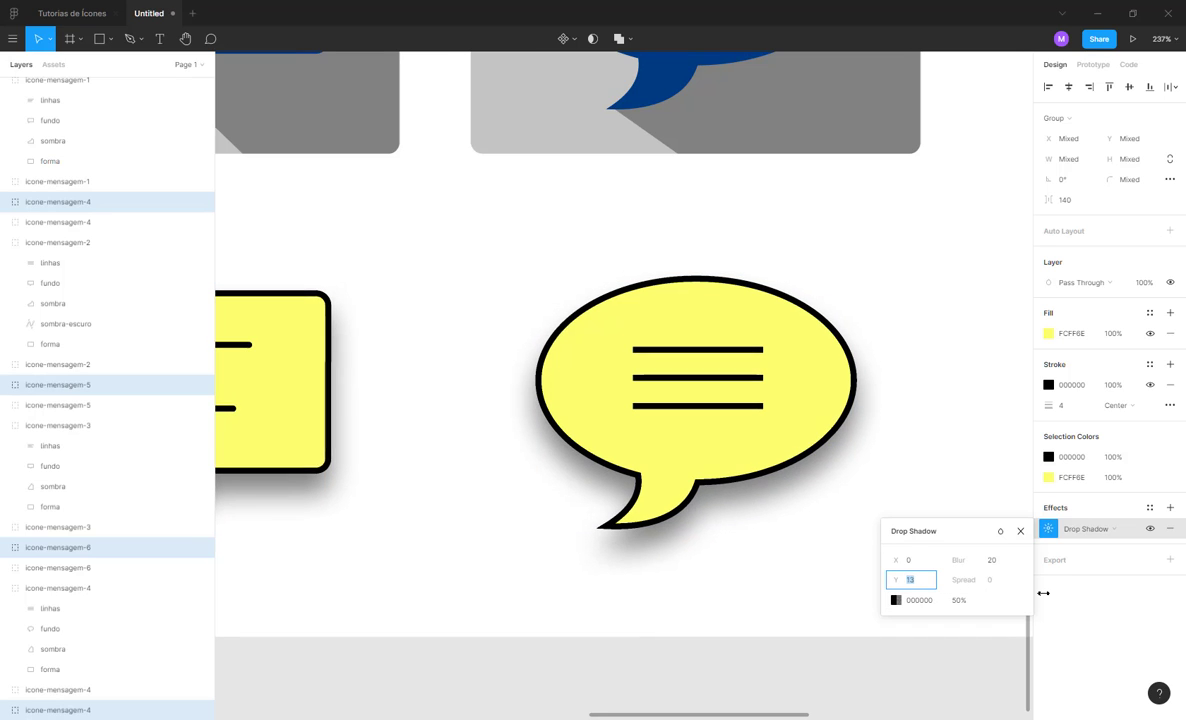
text(19)
key(Return)
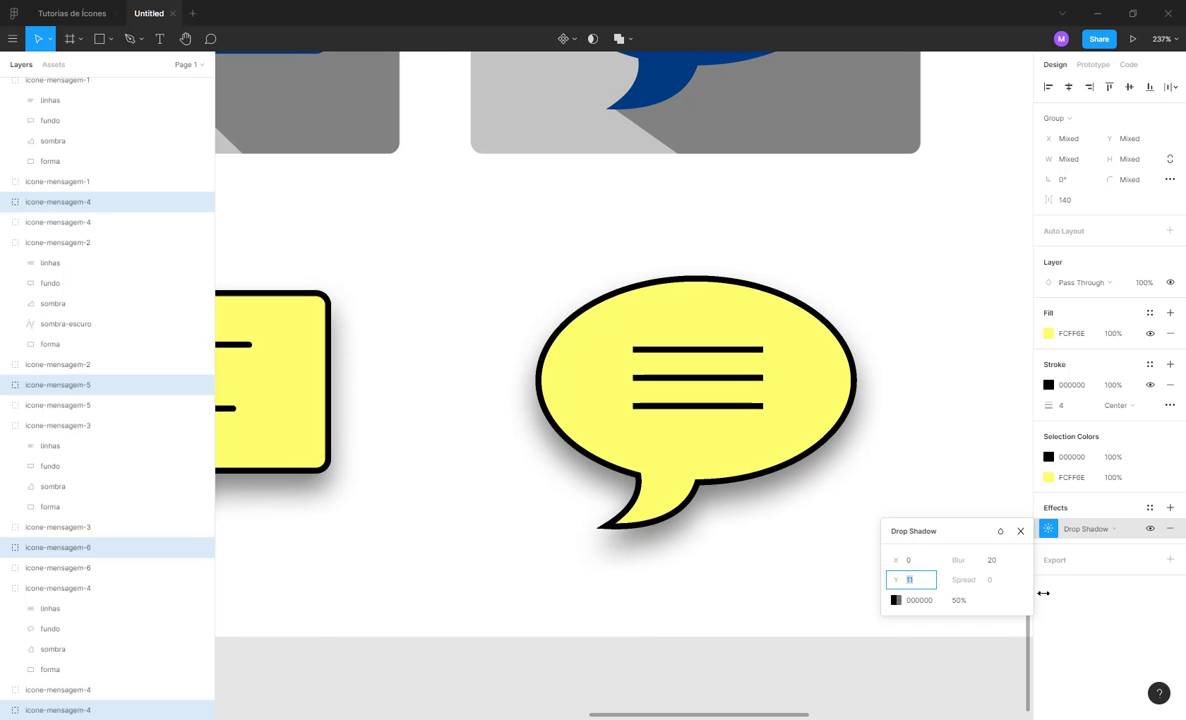
key(Up)
key(Up)
key(Up)
key(Up)
key(Up)
key(Down)
key(Down)
key(Down)
key(Down)
key(Down)
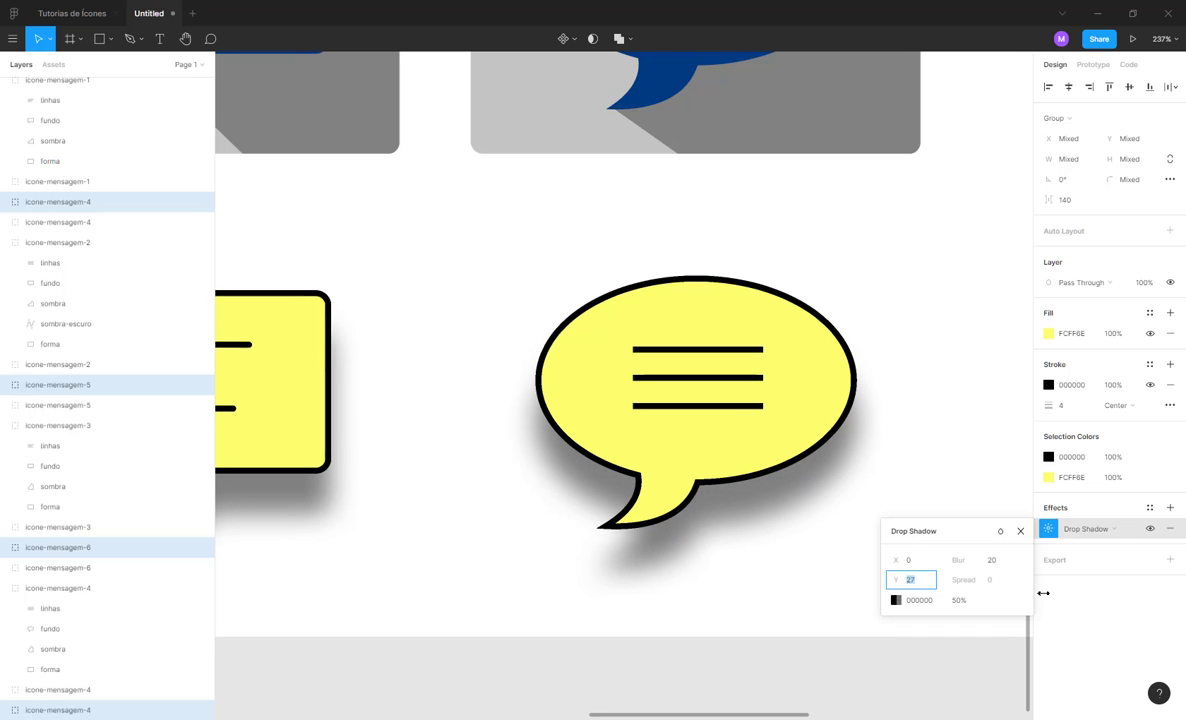
key(Down)
key(Down)
key(Down)
key(Down)
key(Down)
key(Down)
key(Down)
key(Down)
key(Down)
key(Down)
key(Down)
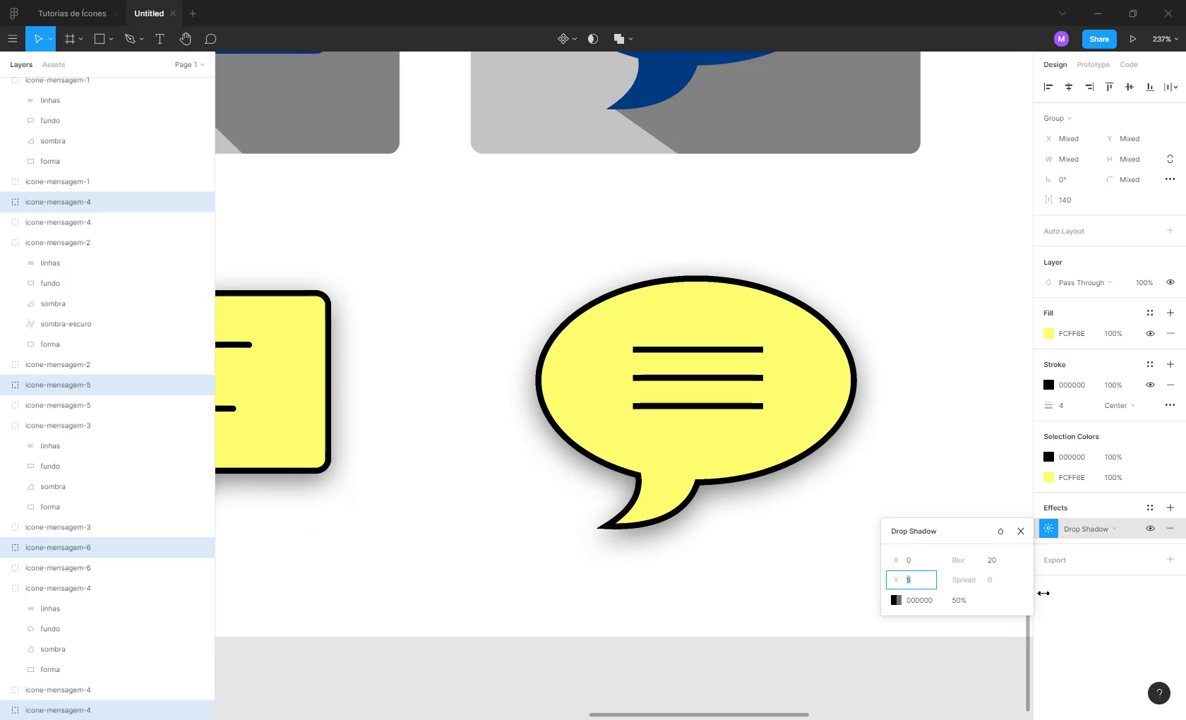
key(Up)
key(Up)
key(Up)
key(Up)
key(Up)
key(Up)
key(Up)
key(Up)
key(Up)
key(Up)
key(Up)
key(Up)
key(Up)
key(Up)
key(Up)
key(Up)
key(Up)
key(Up)
key(Up)
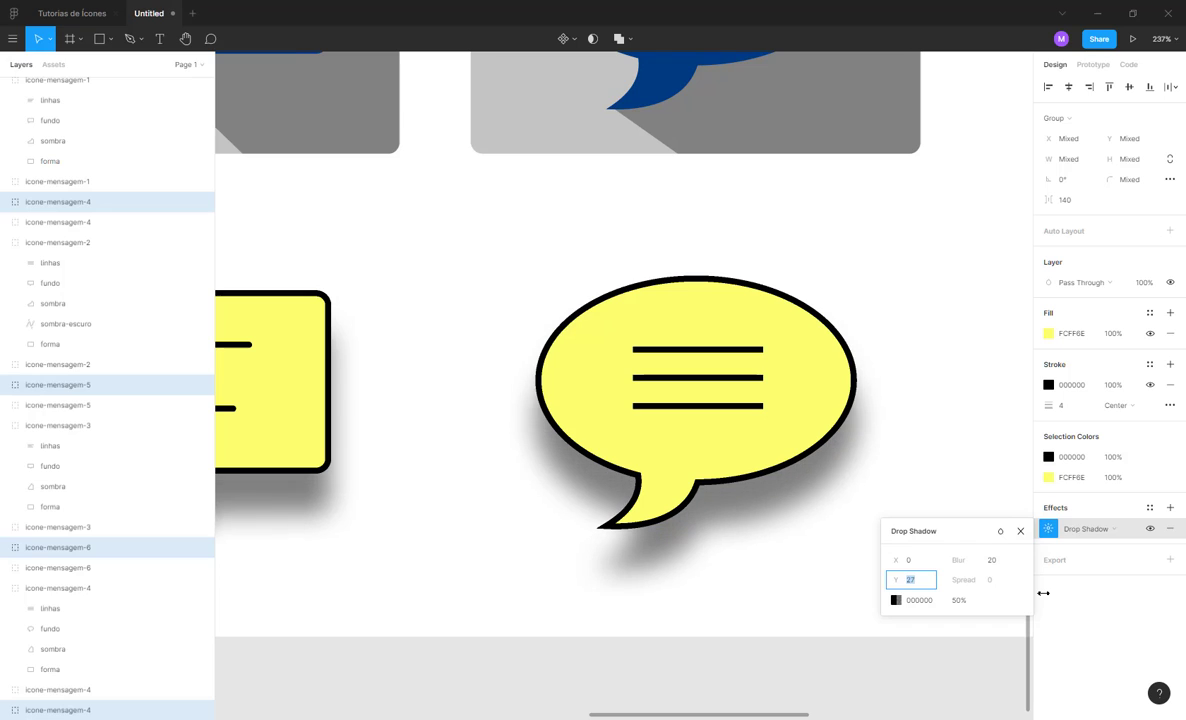
- Lower the drop shadow's vertical (Y) offset to 12 and open its blur value for editing
key(Down)
key(Down)
key(Down)
key(Down)
key(Down)
key(Down)
key(Down)
key(Down)
key(Down)
key(Down)
key(Down)
key(Down)
key(Down)
key(Down)
key(Down)
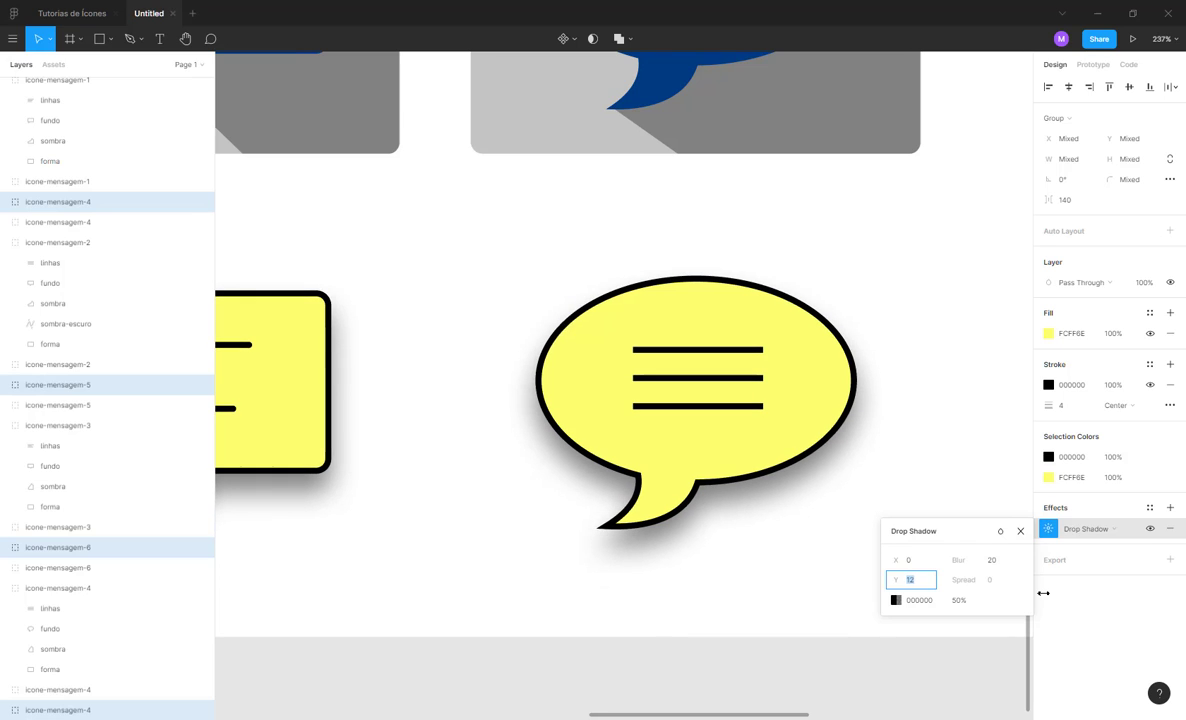
click(995, 561)
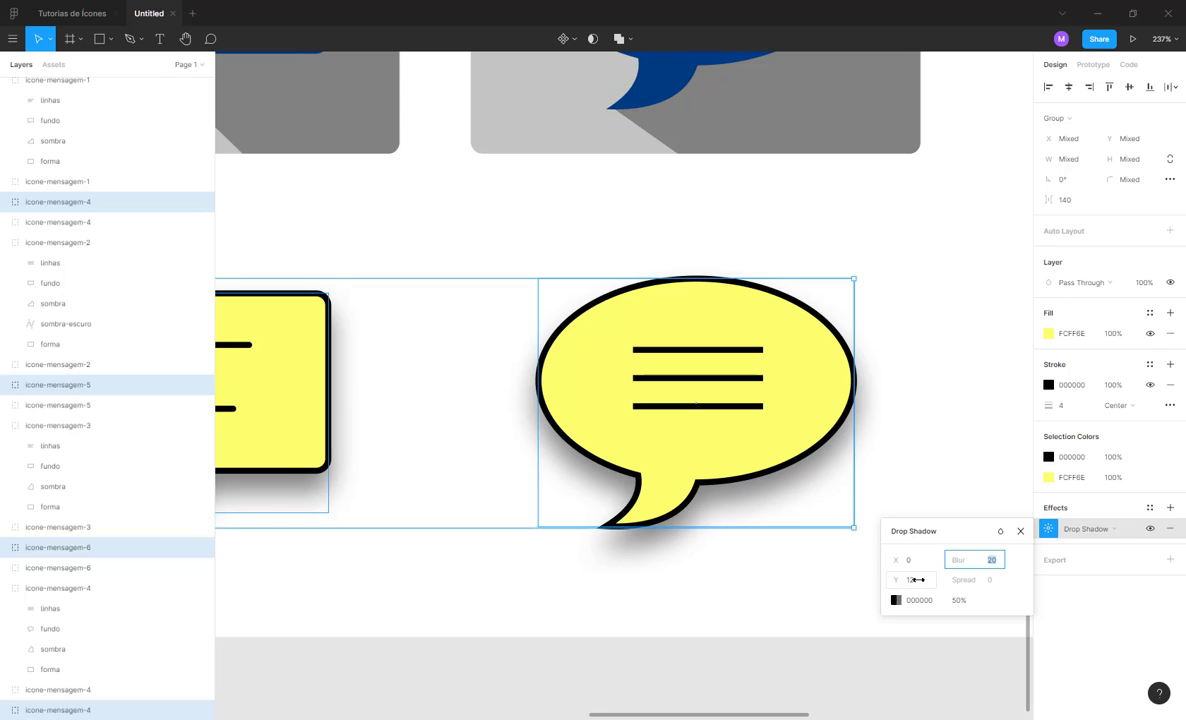
- Set the horizontal (X) offset of the yellow icons' drop shadow to 7
click(915, 561)
drag(915, 561, 915, 561)
text(7)
key(Tab)
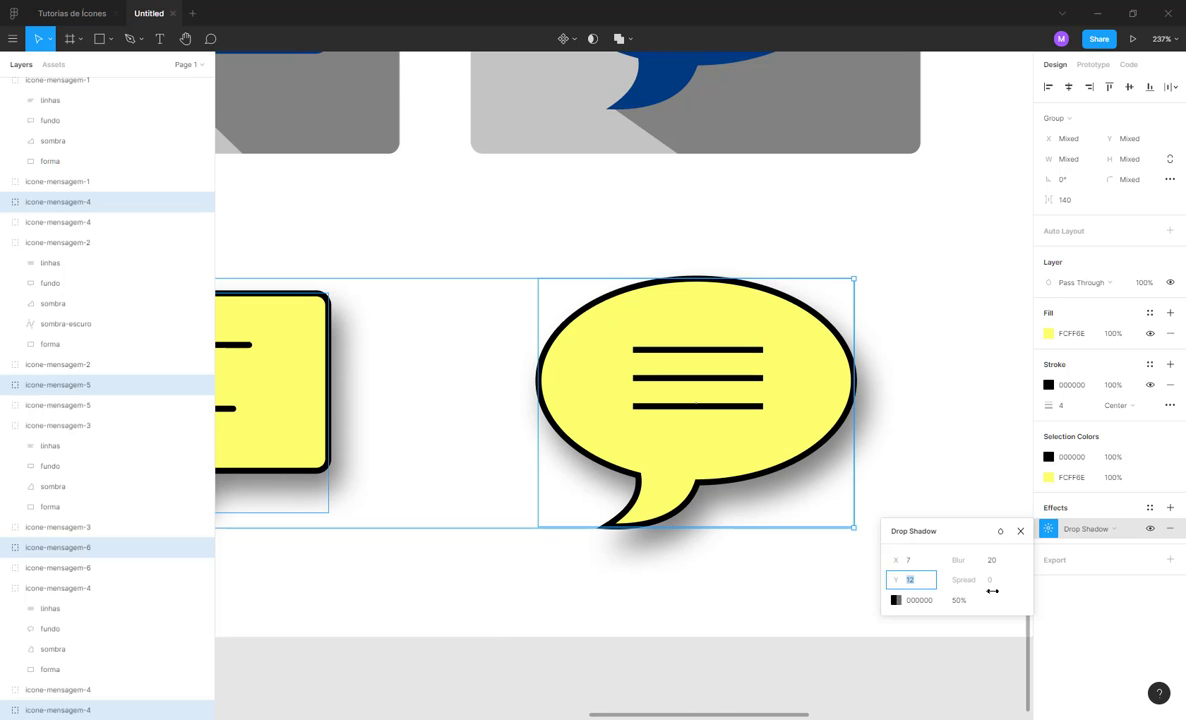
- Reduce the drop shadow's blur to 16 and its opacity to 37%, and deselect the icons
drag(995, 559, 1037, 578)
click(960, 599)
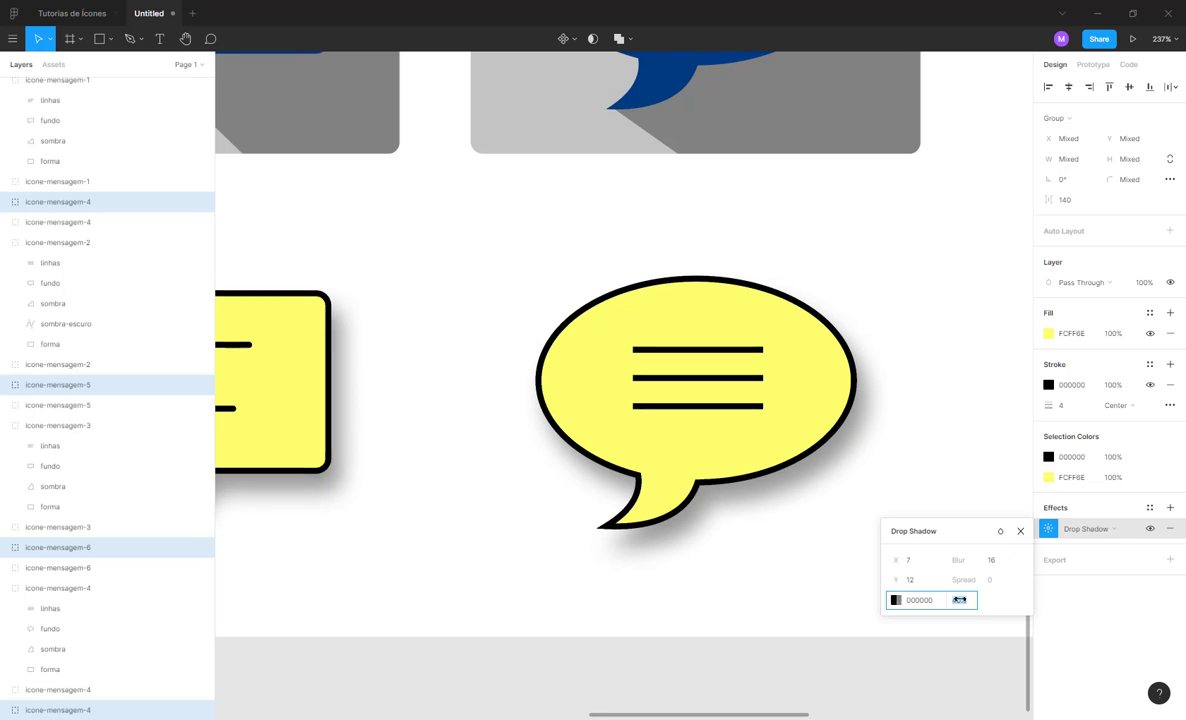
drag(959, 599, 722, 532)
scroll(708, 523, down, 5)
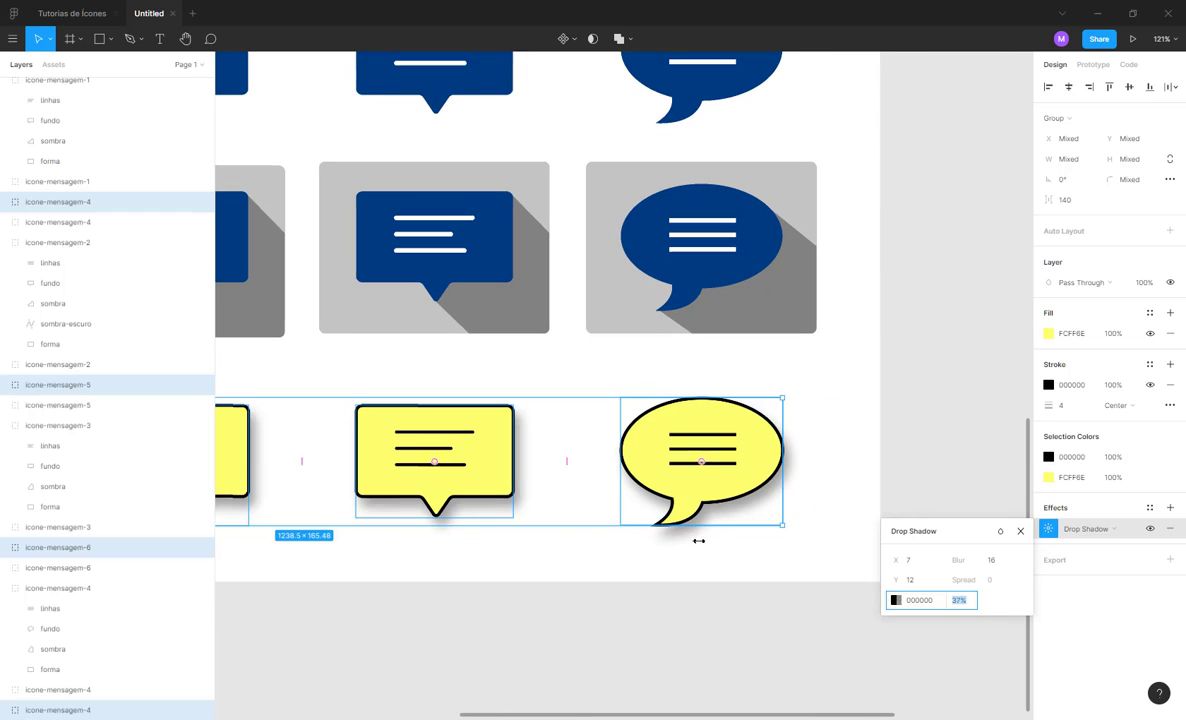
click(646, 551)
- Inspect the shadowed yellow icons with the interface temporarily hidden, and bring the interface back
scroll(693, 532, left, 5)
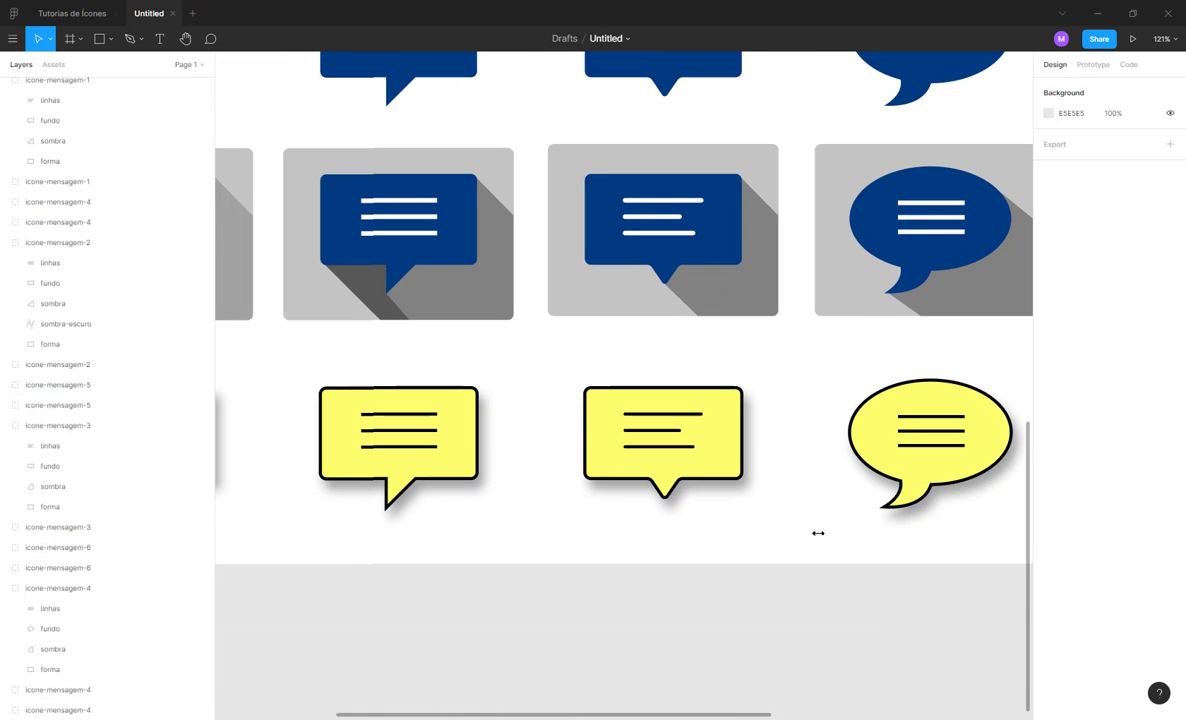
scroll(818, 533, up, 2)
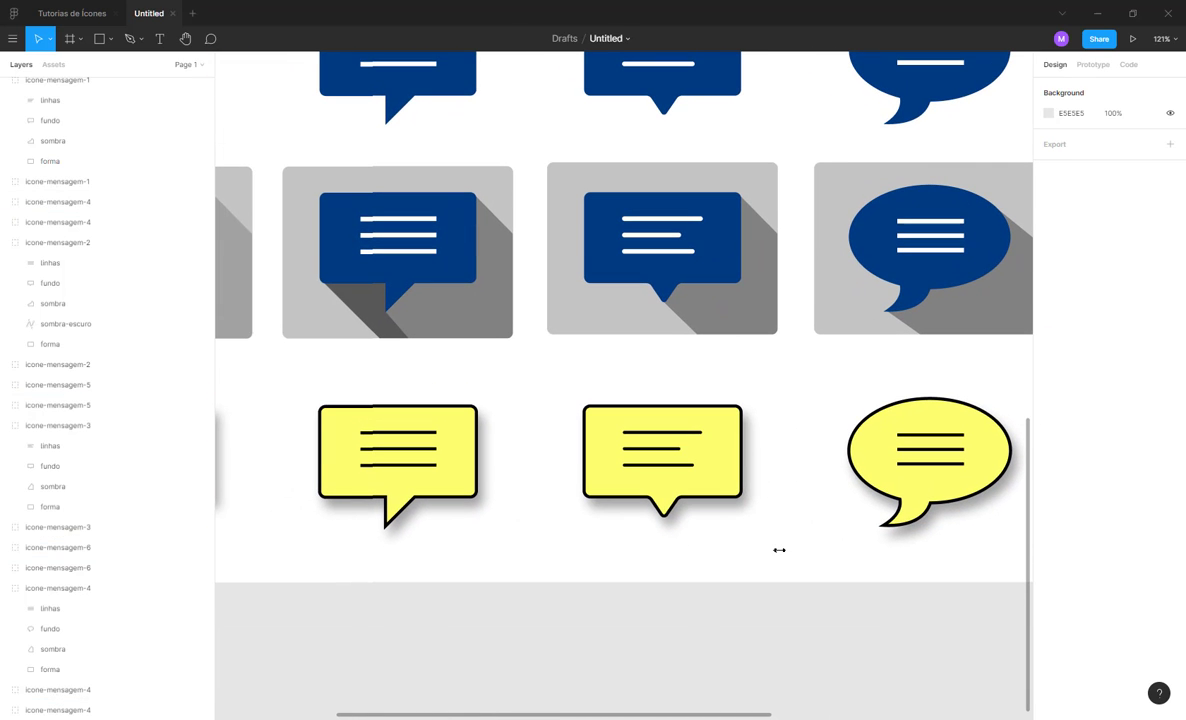
scroll(697, 526, down, 3)
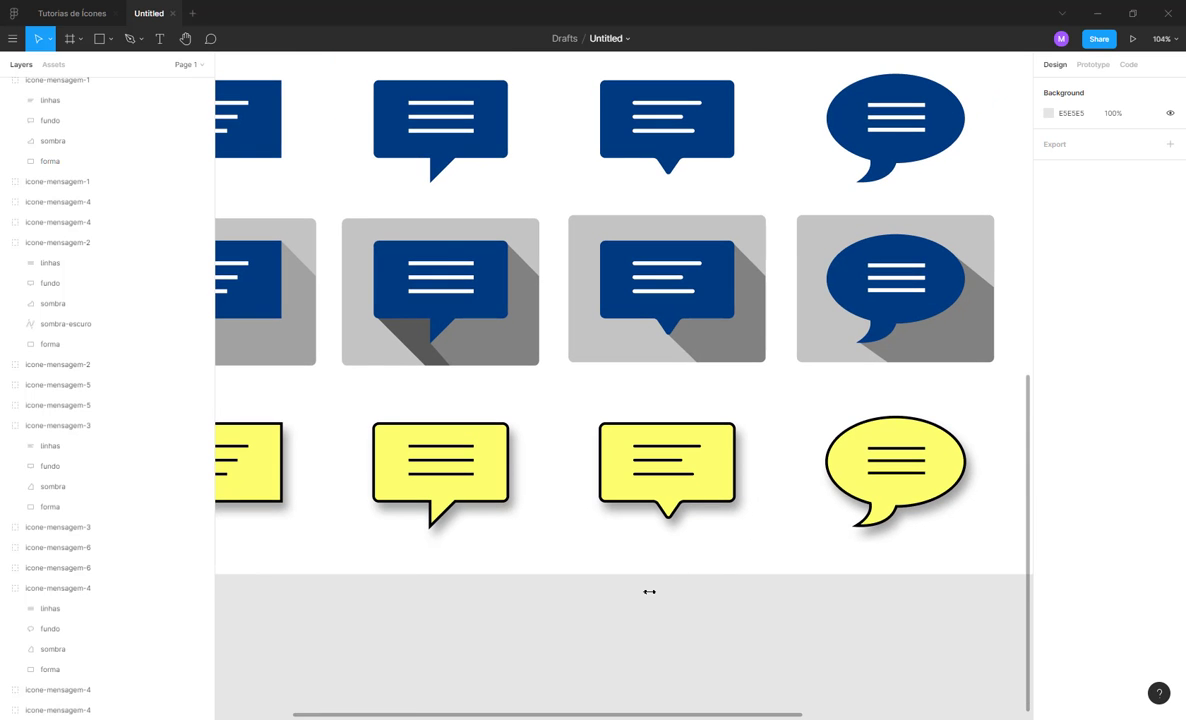
scroll(649, 591, up, 2)
right_click(647, 591)
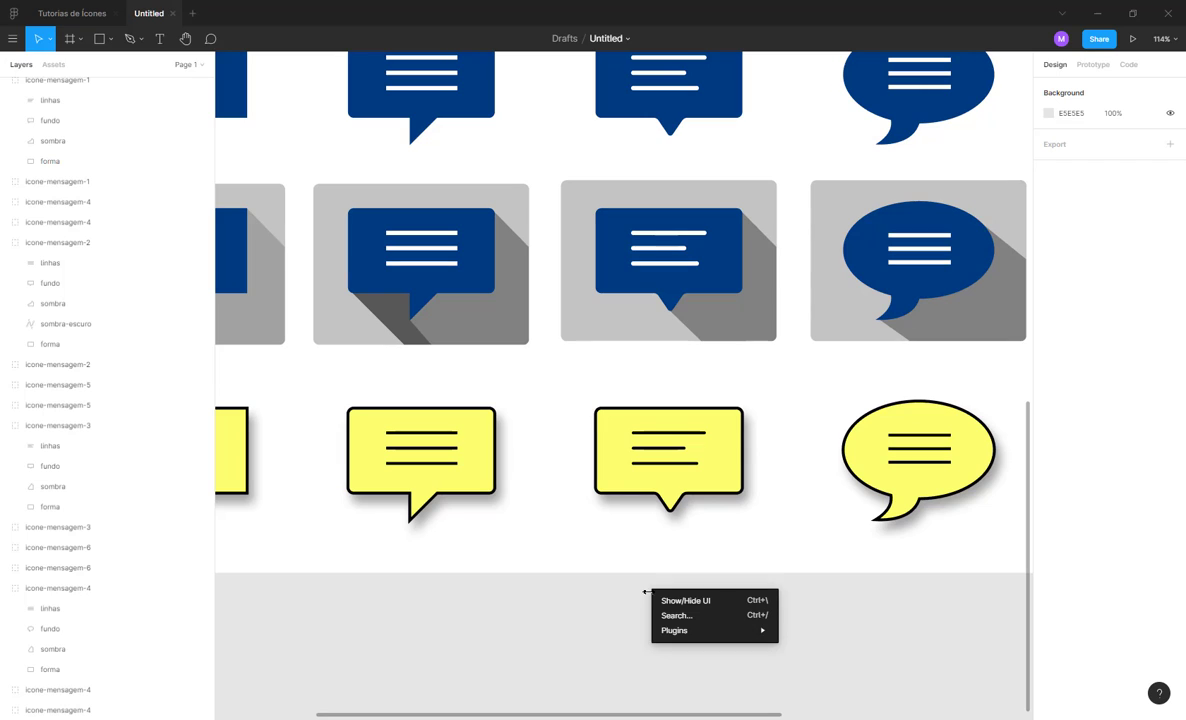
click(675, 600)
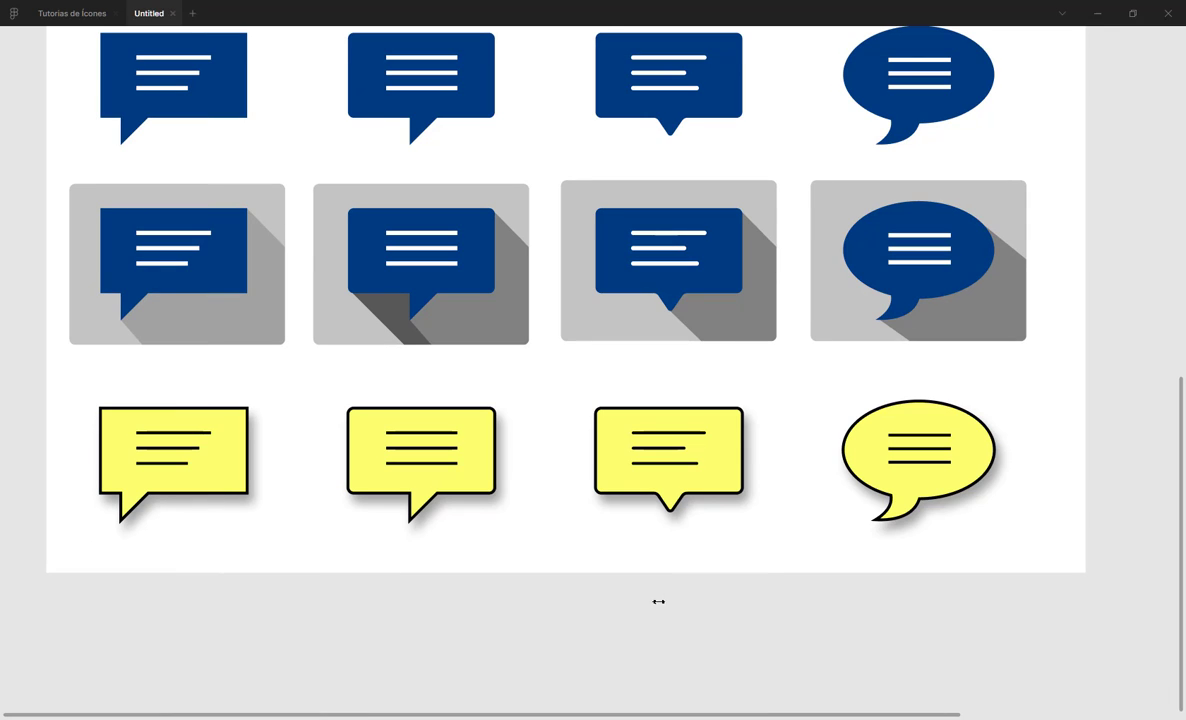
right_click(634, 606)
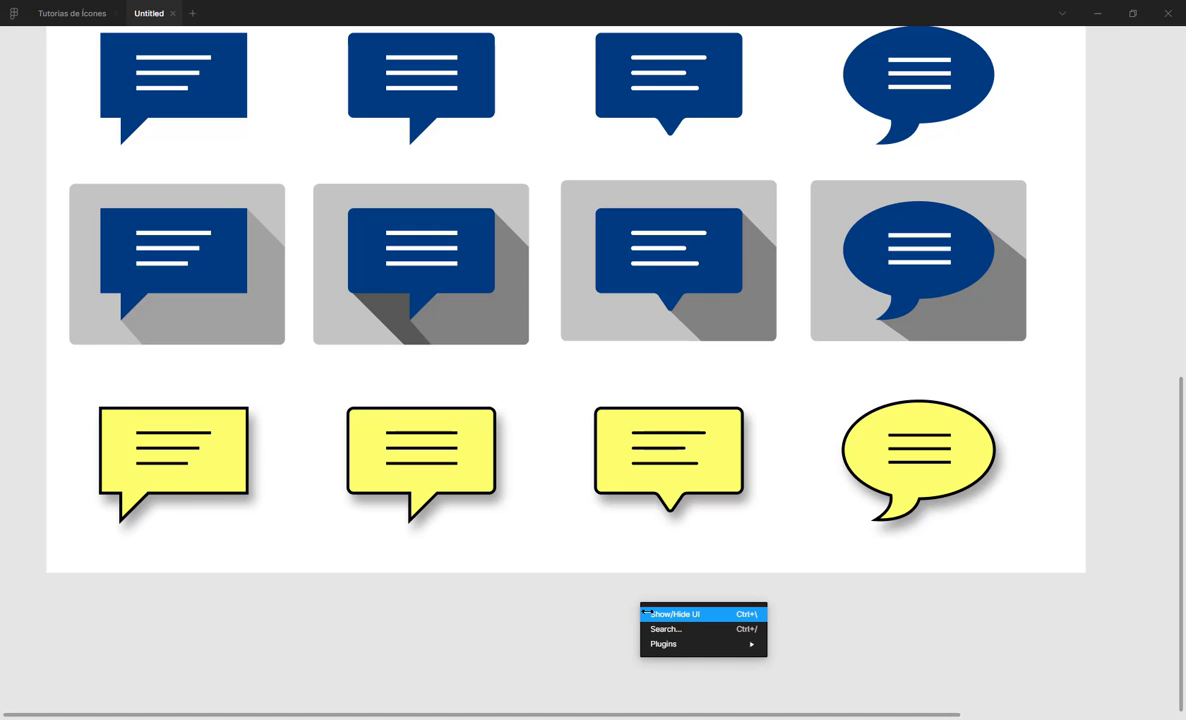
click(606, 604)
right_click(590, 612)
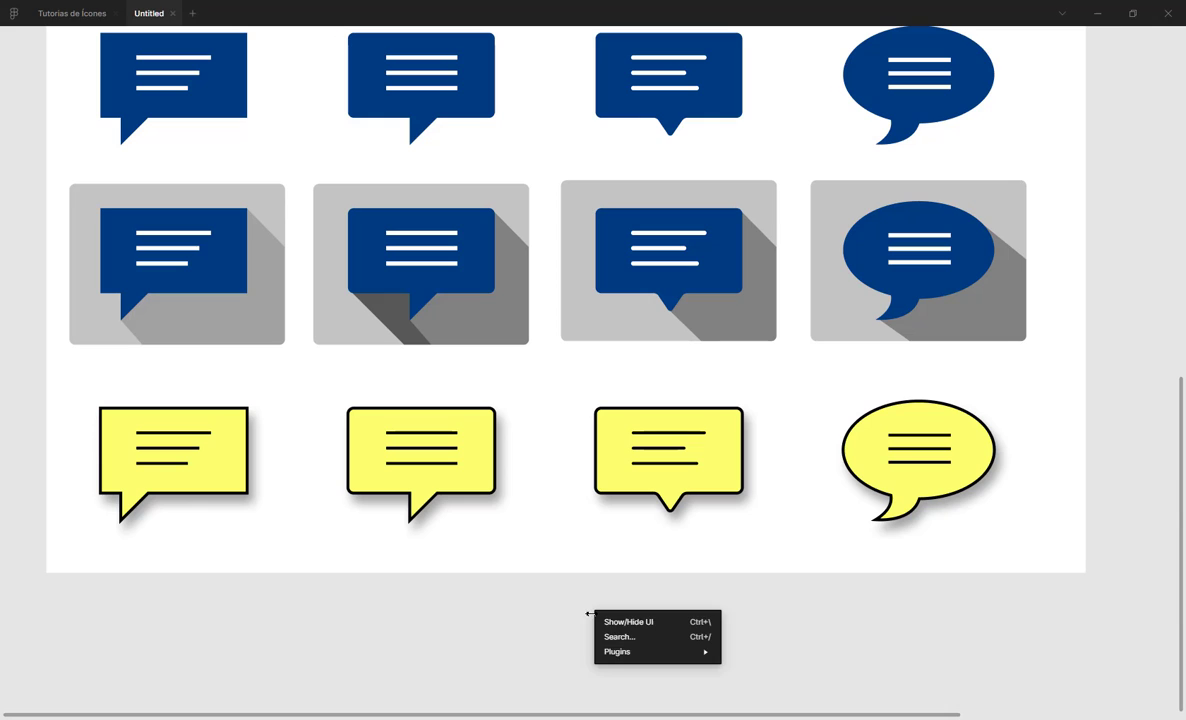
click(620, 615)
right_click(624, 613)
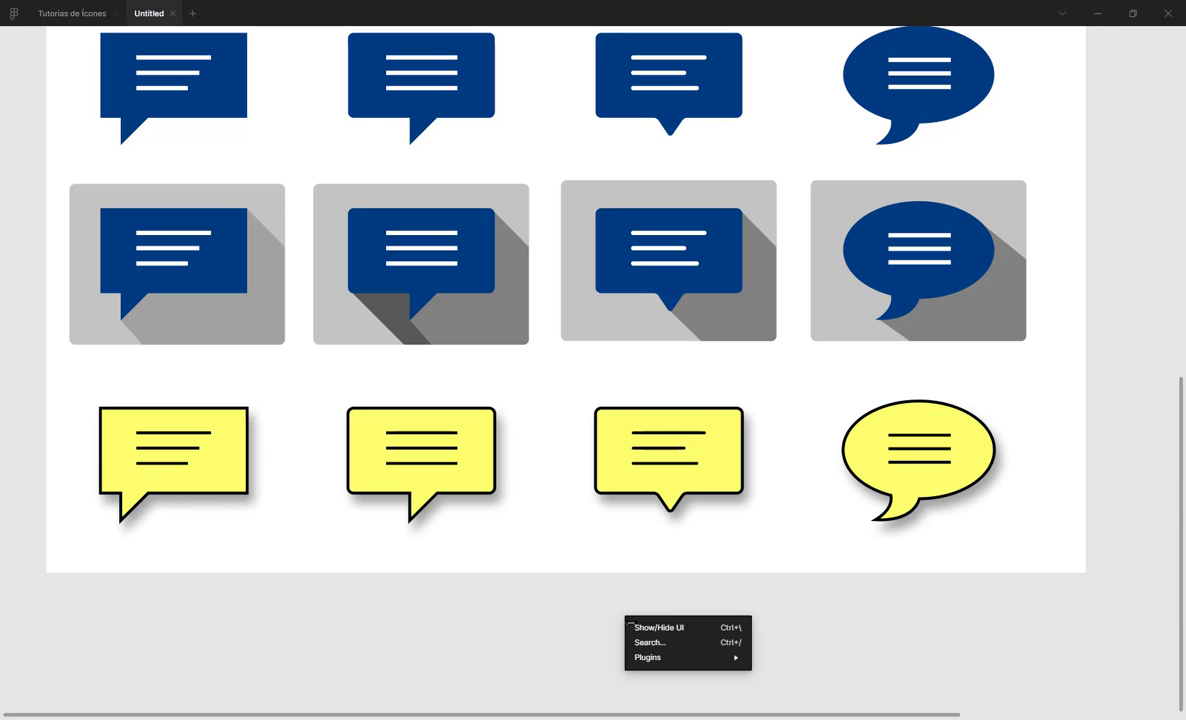
click(636, 627)
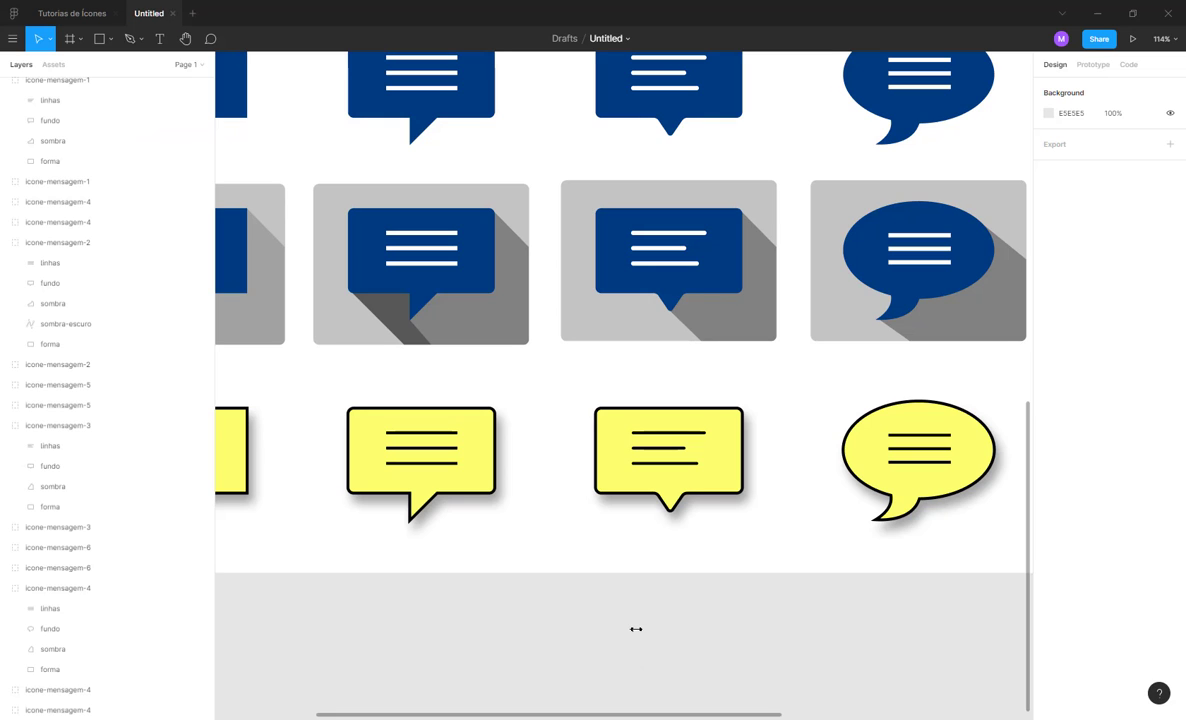
- Hide the interface and review all five rows of message icons in the whole frame
right_click(501, 616)
click(543, 629)
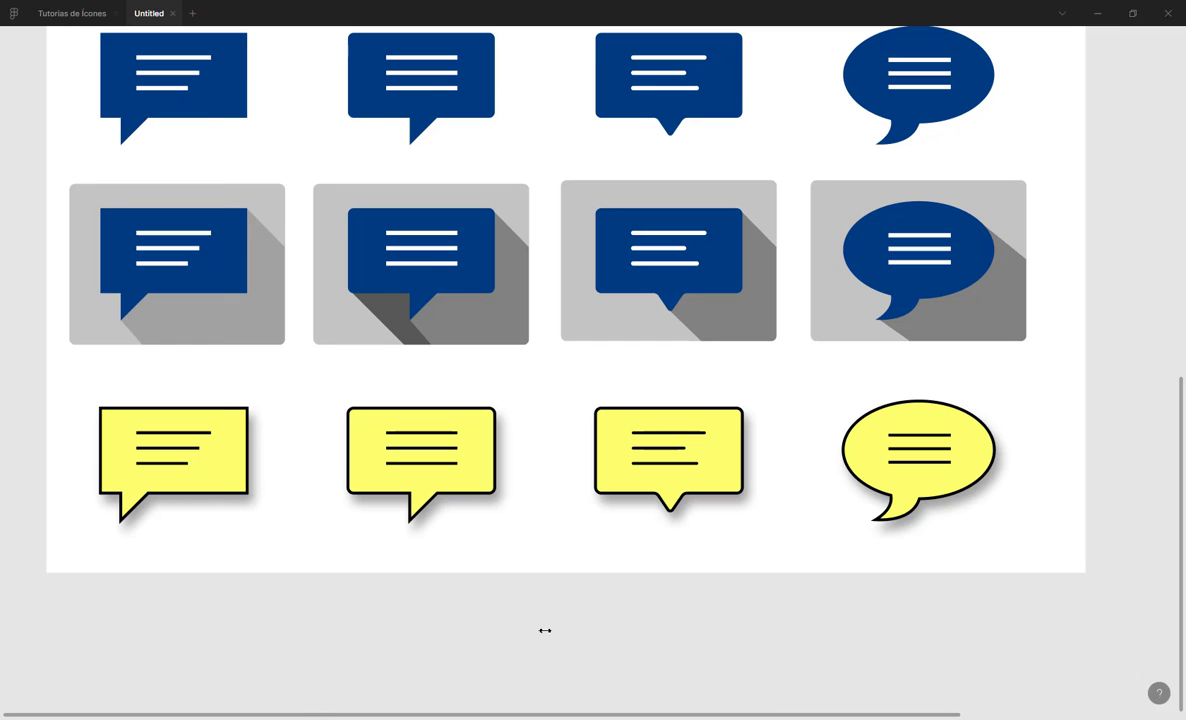
scroll(510, 562, down, 3)
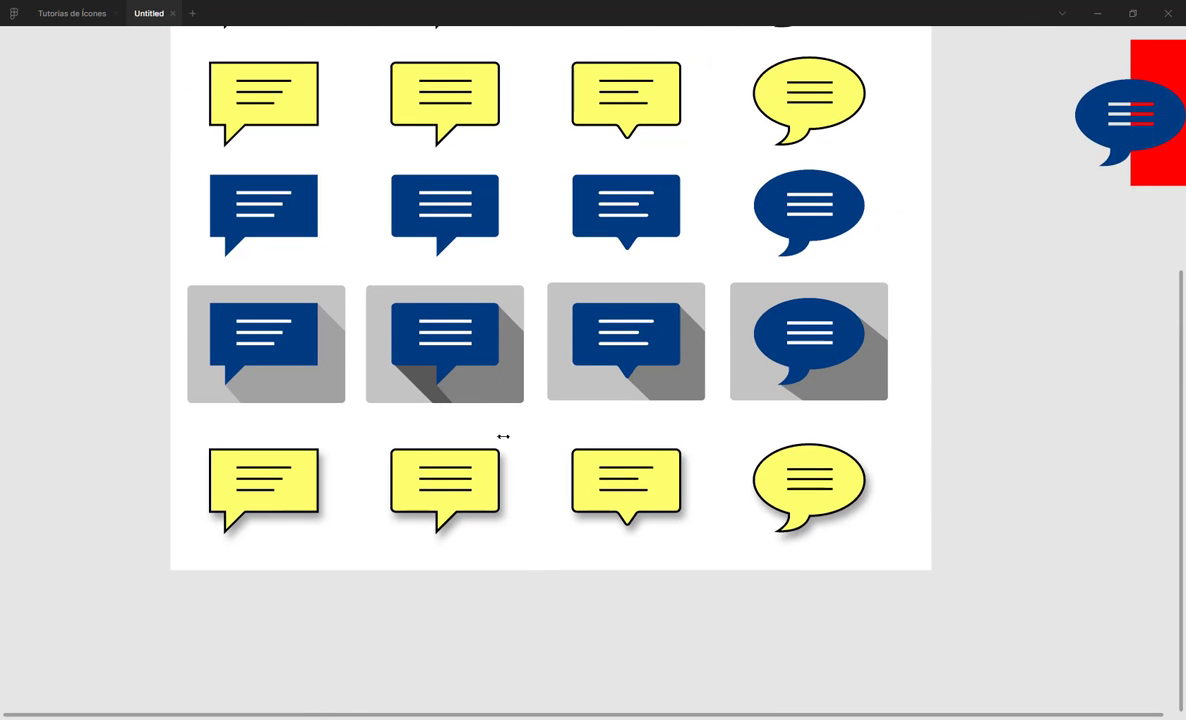
scroll(503, 434, up, 3)
scroll(503, 434, left, 1)
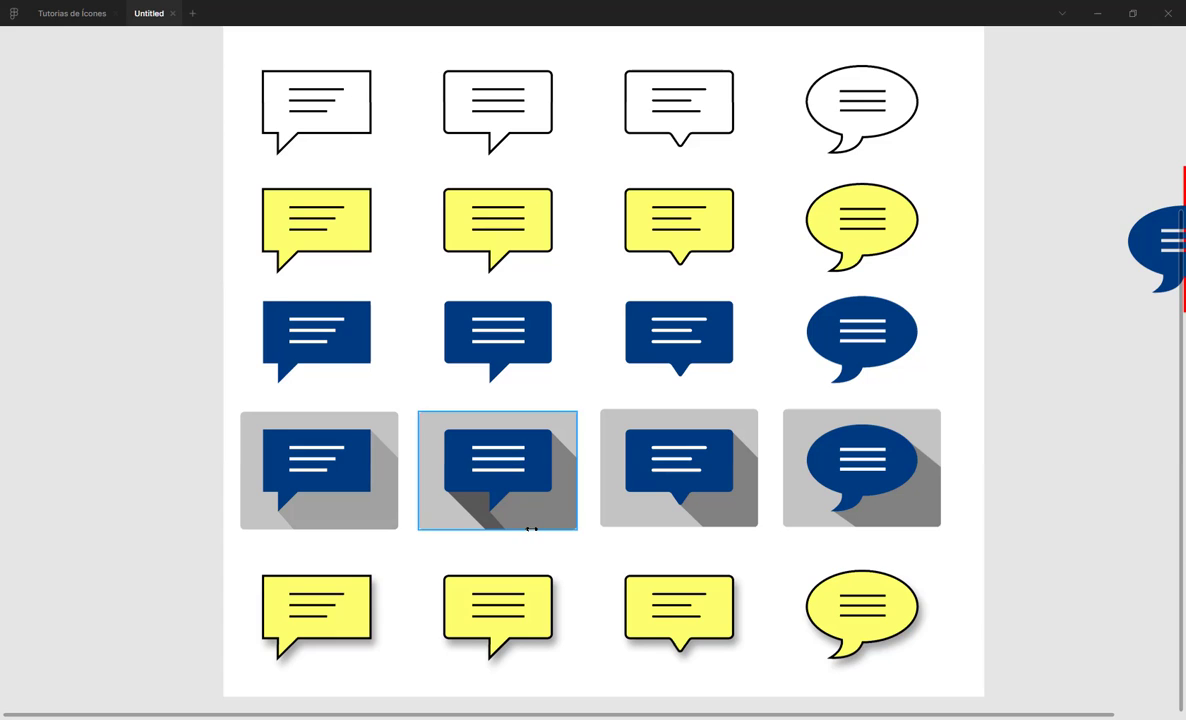
scroll(533, 530, down, 3)
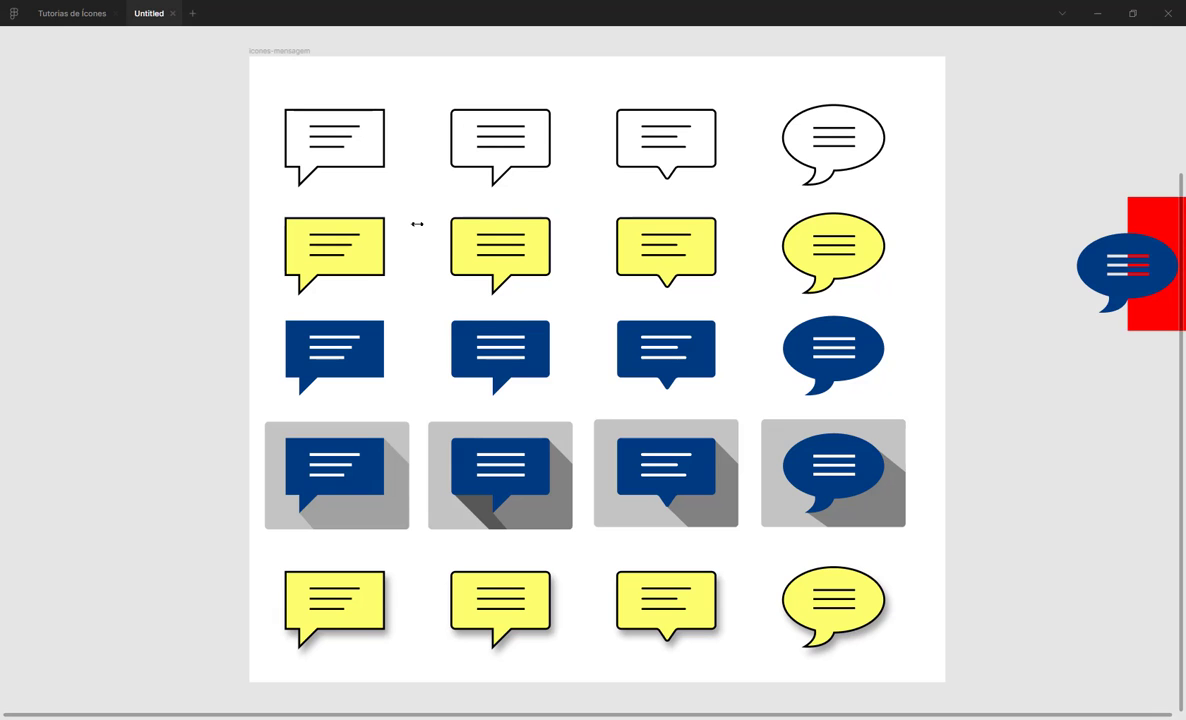
- Restore the interface, select the four yellow bubble backgrounds in the fifth row and open their fill colour
right_click(1020, 442)
click(1040, 450)
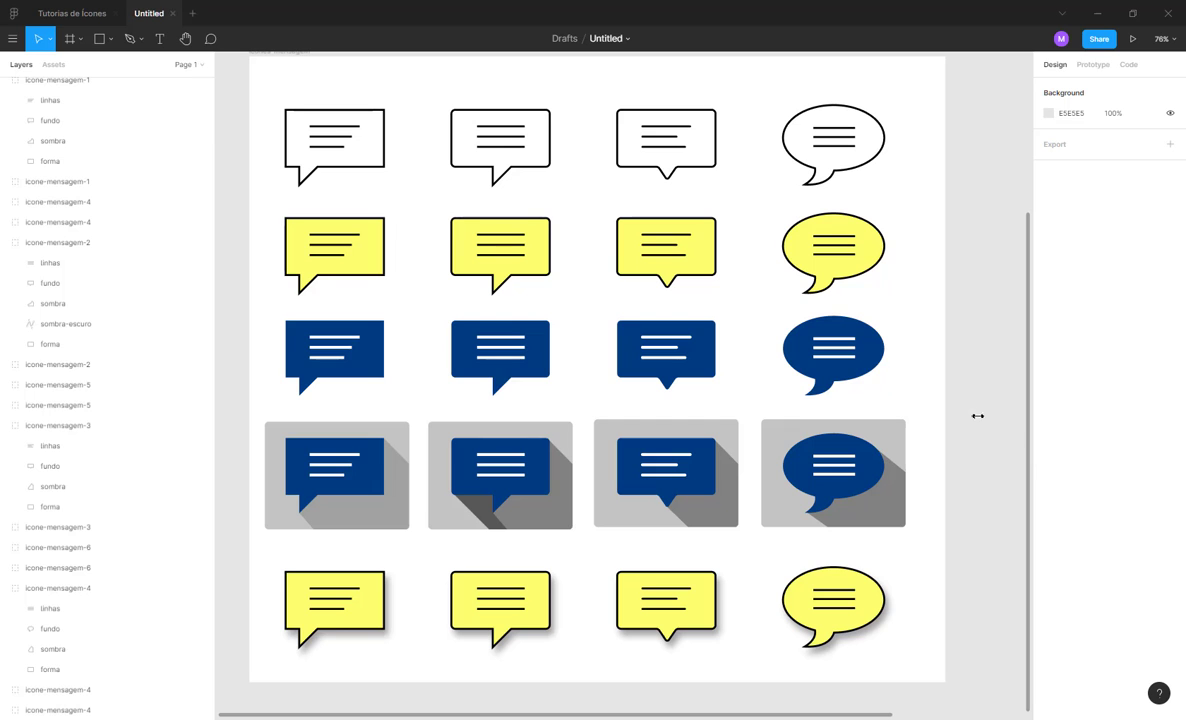
scroll(803, 463, down, 3)
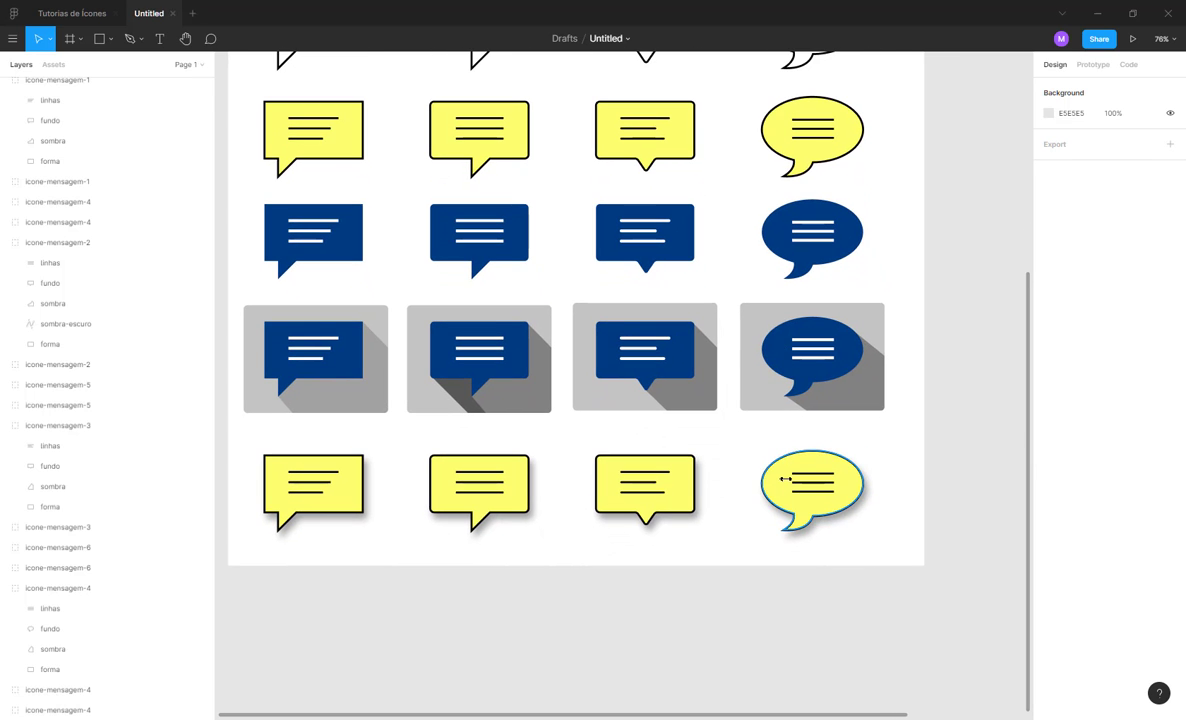
click(783, 480)
shift+click(603, 489)
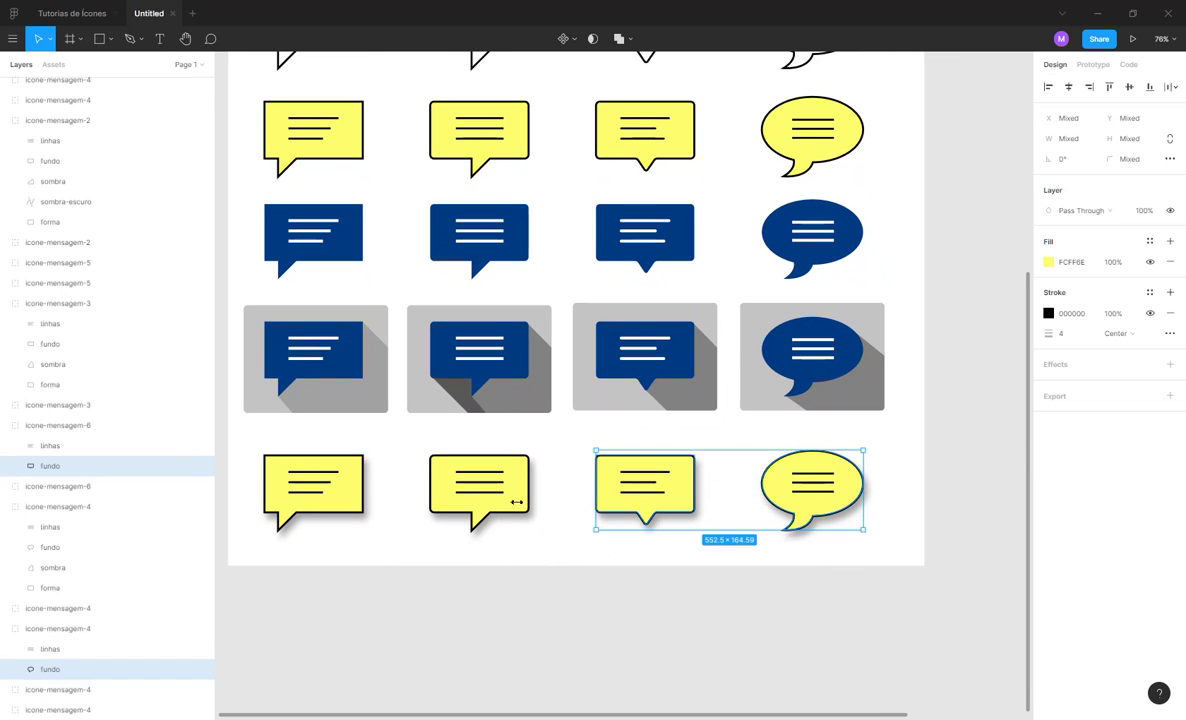
shift+click(441, 503)
shift+click(350, 500)
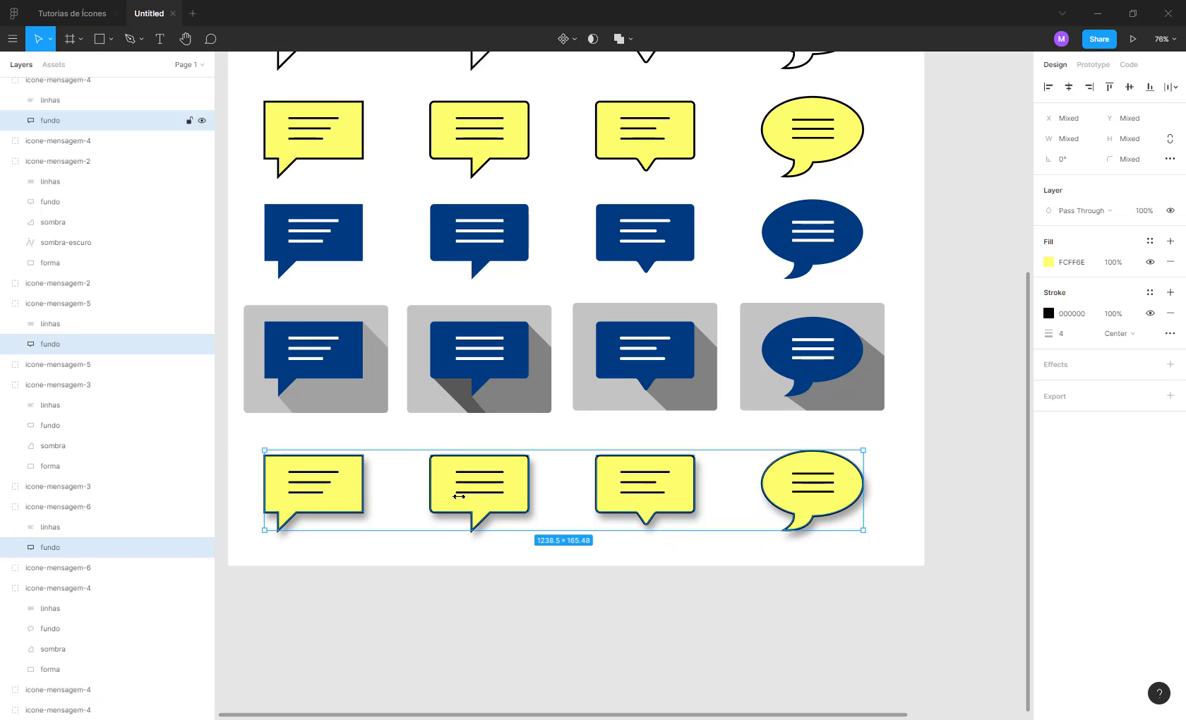
click(1047, 262)
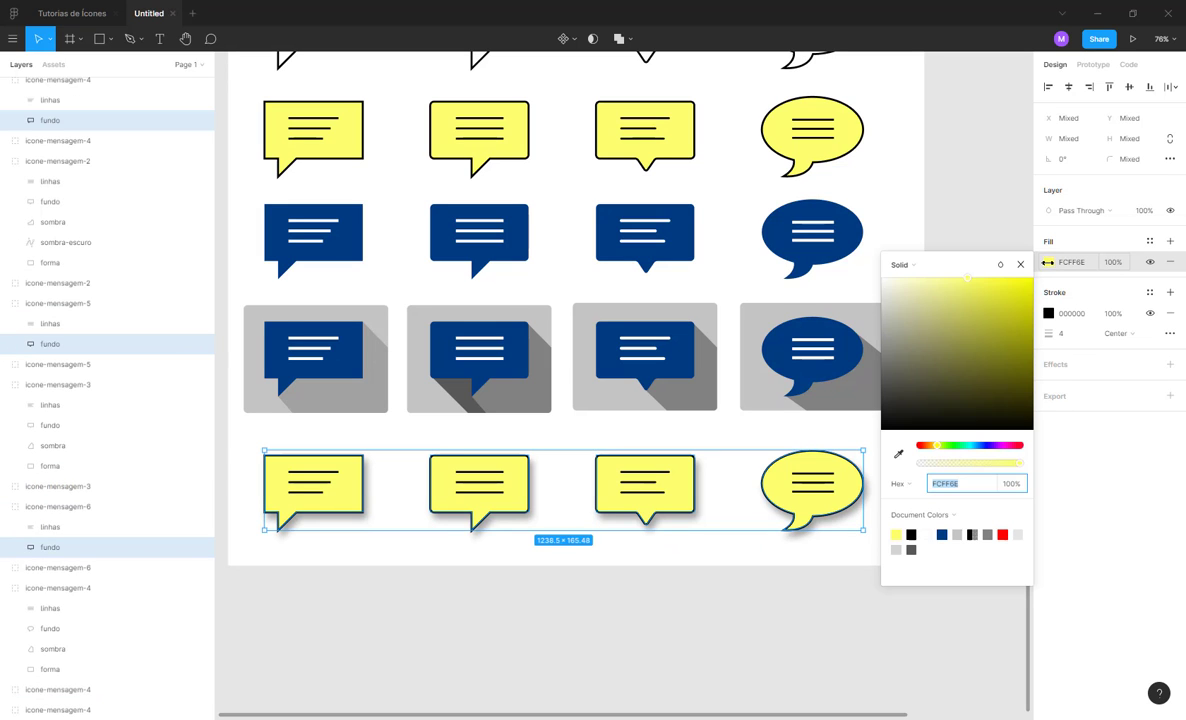
- Try green 6EFF7D, light red FB8181 and blue 45ABE0 fills on the four fifth-row bubbles
text(6EFF85)
key(Return)
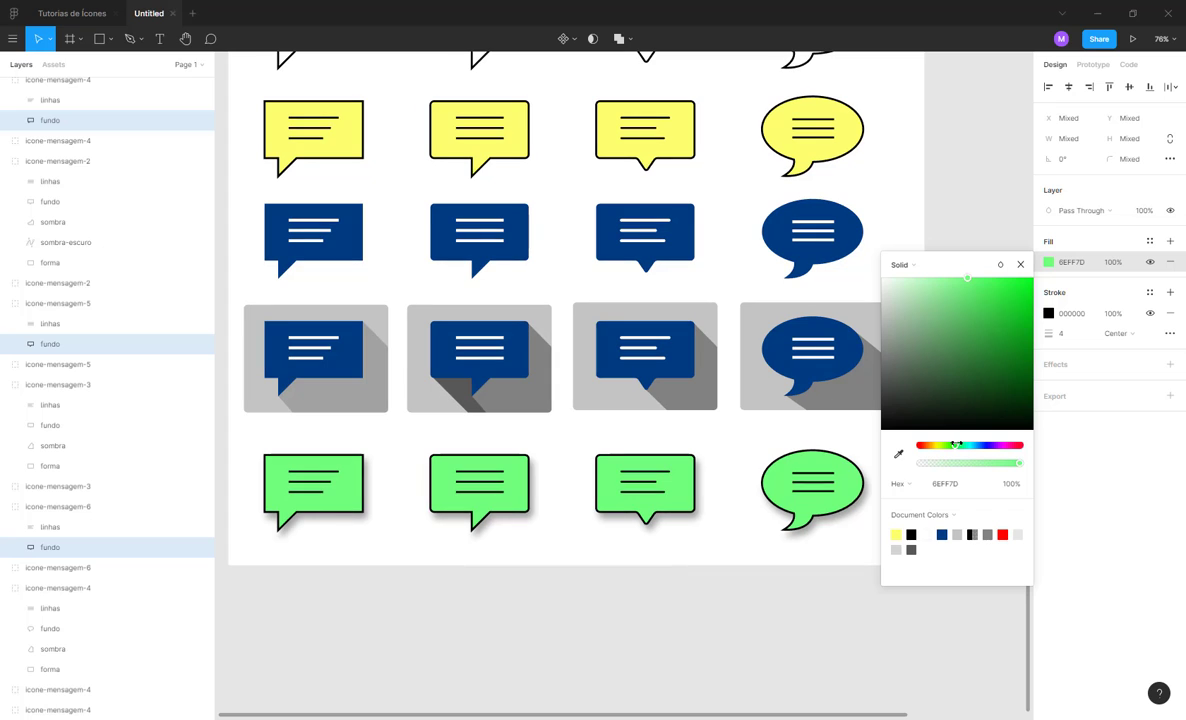
drag(959, 407, 954, 280)
drag(955, 445, 1022, 441)
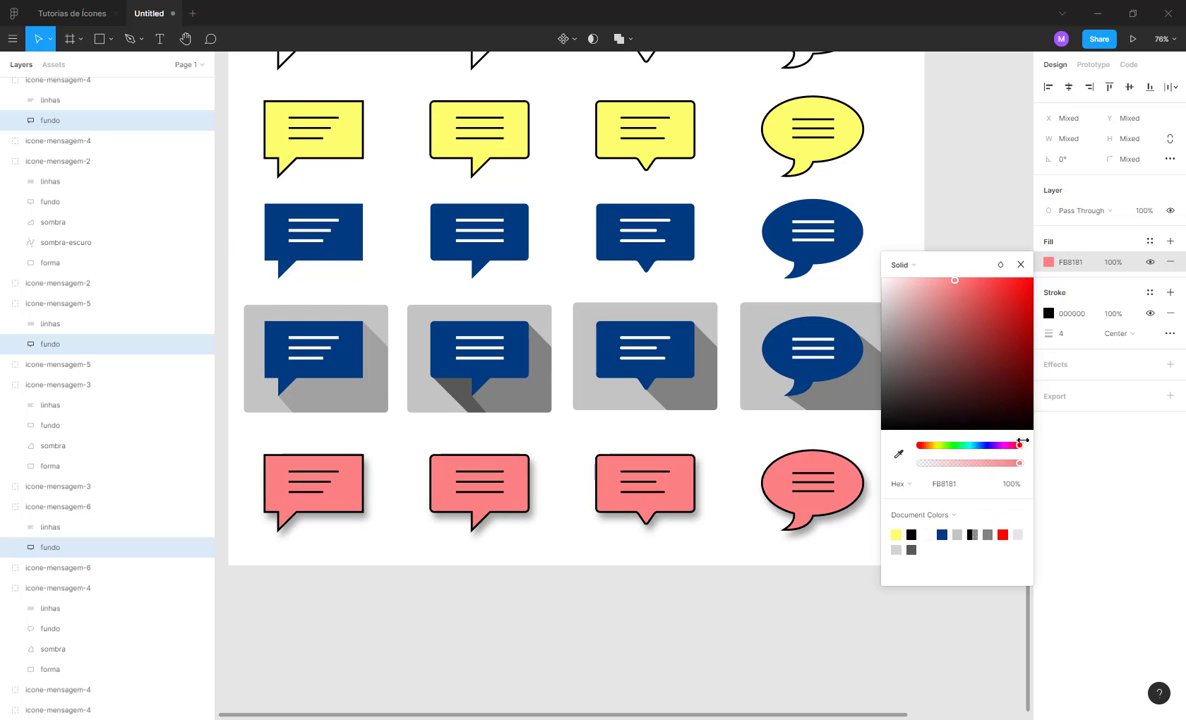
drag(984, 285, 986, 296)
drag(1015, 445, 975, 446)
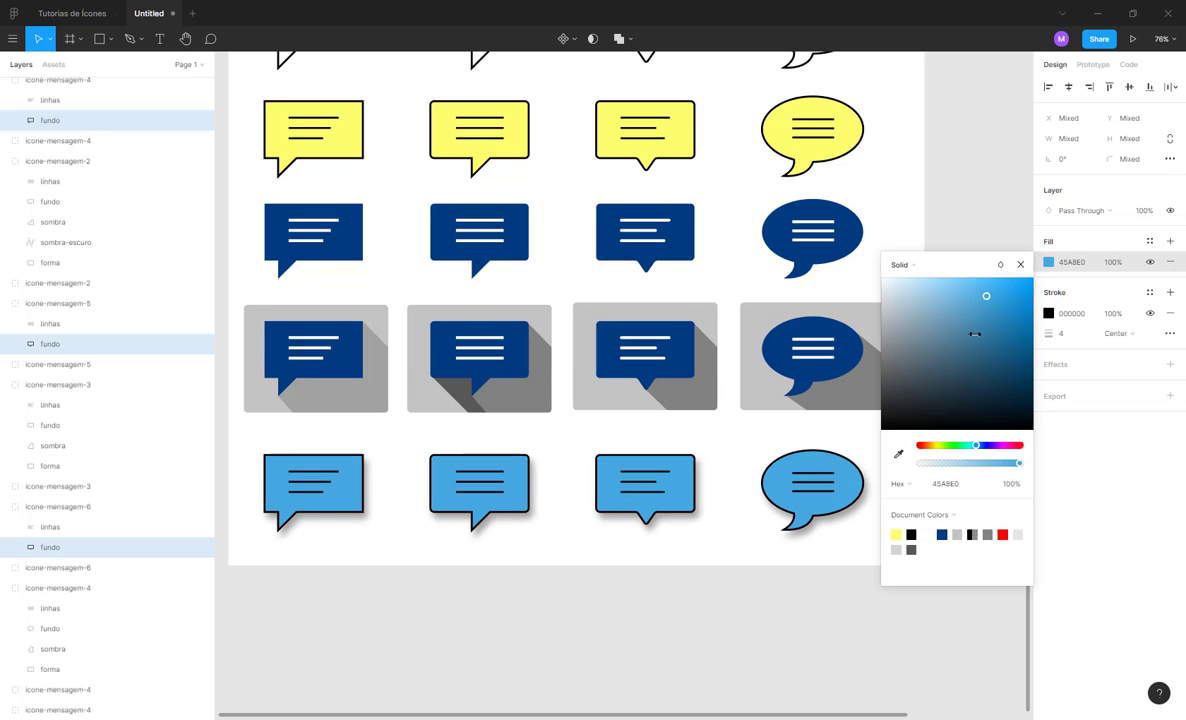
- Change the fifth-row bubbles' fill to light grey DADADA and deselect them
mouse_move(908, 278)
mouse_down()
mouse_move(945, 277)
mouse_move(930, 276)
mouse_up()
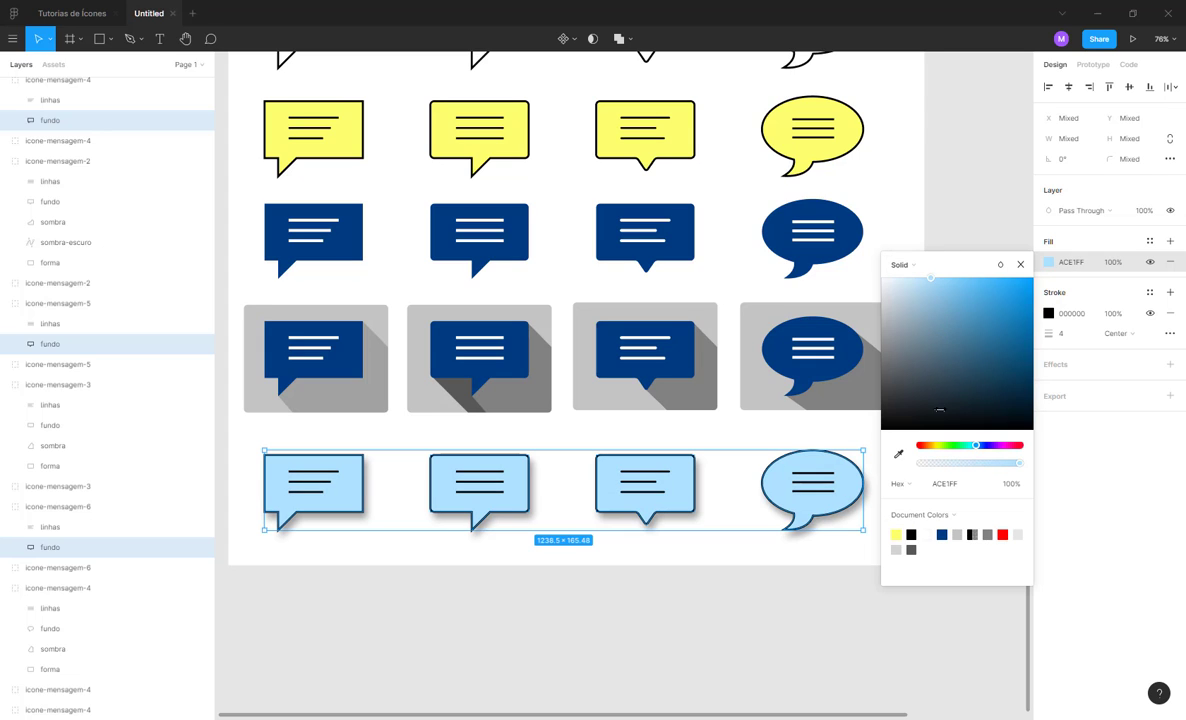
drag(915, 292, 868, 300)
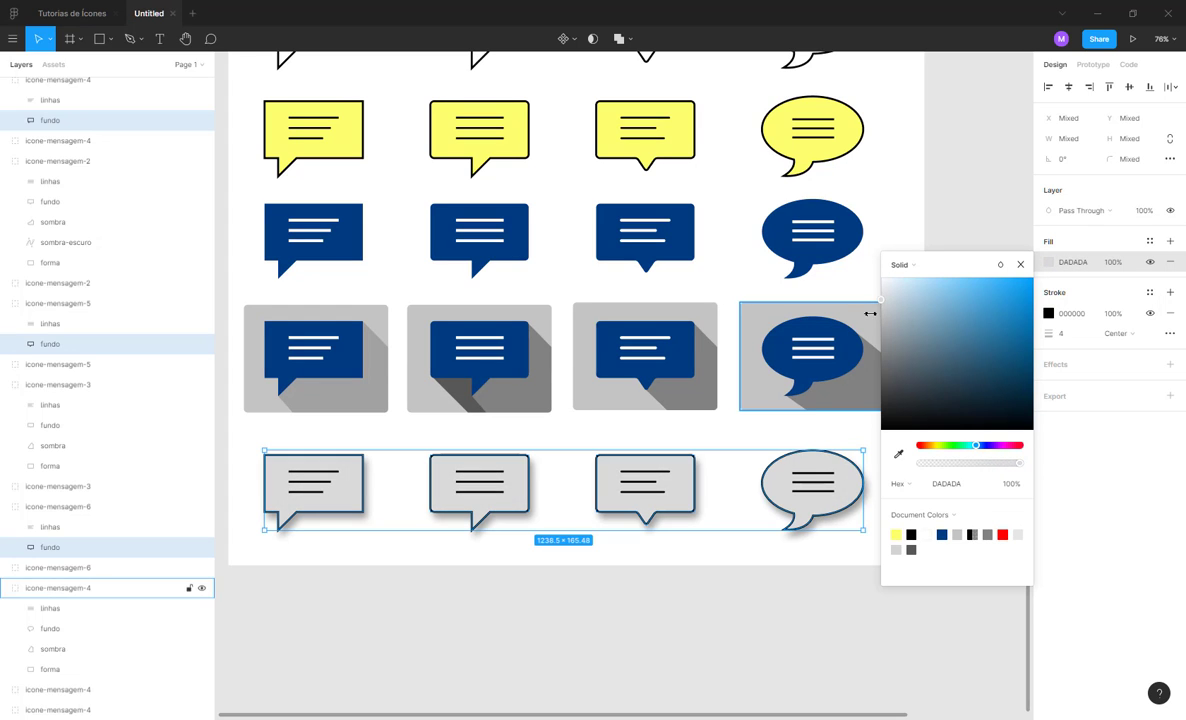
click(953, 196)
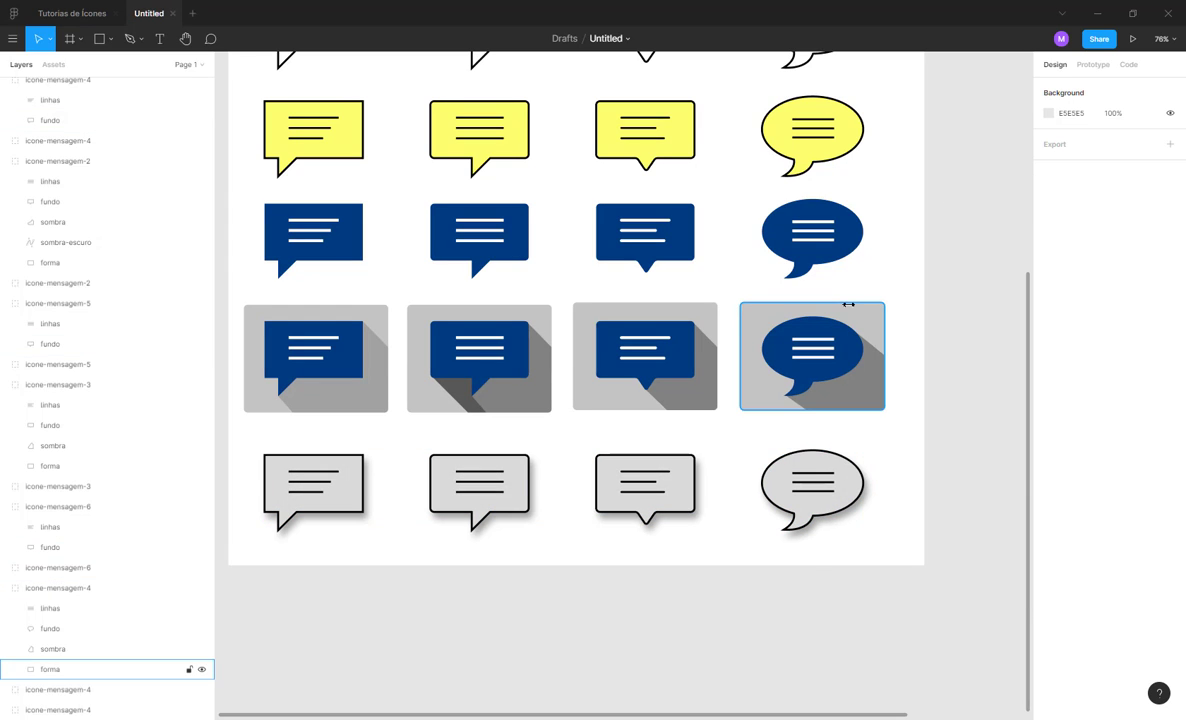
- Hide the interface and move the spare blue bubble and red rectangle farther away from the icon frame
right_click(934, 293)
click(947, 298)
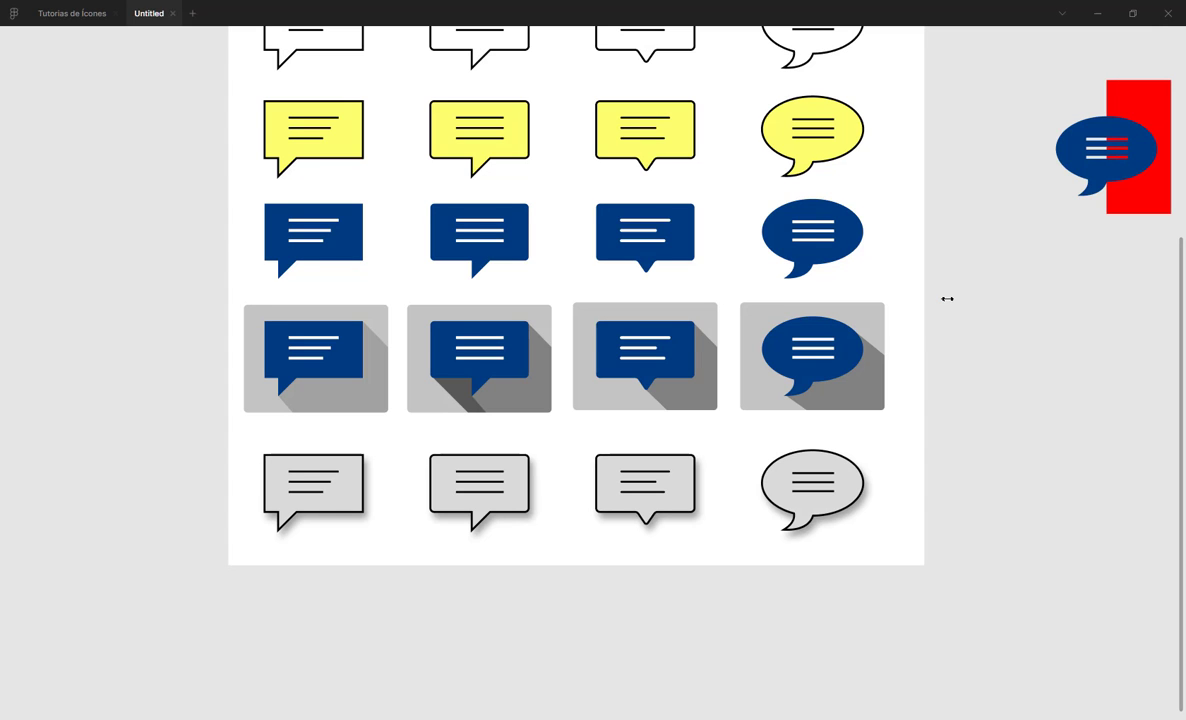
scroll(996, 229, up, 2)
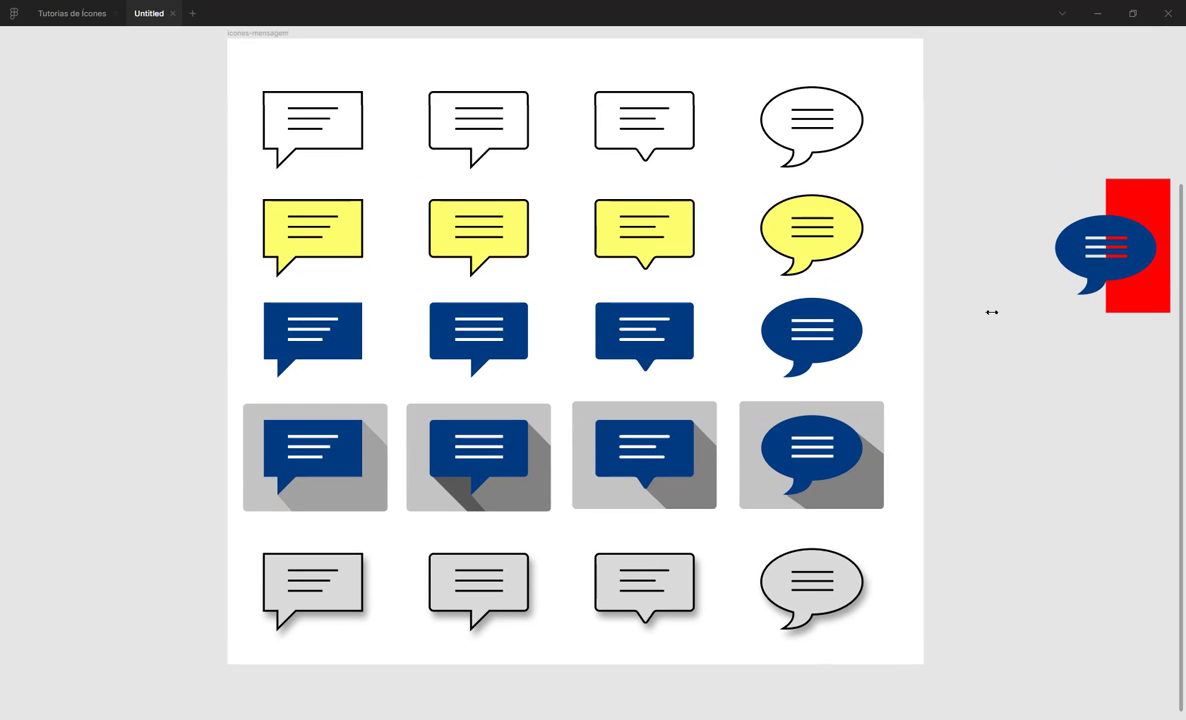
drag(1070, 171, 1139, 388)
drag(997, 279, 1123, 274)
drag(879, 266, 890, 268)
scroll(890, 268, left, 2)
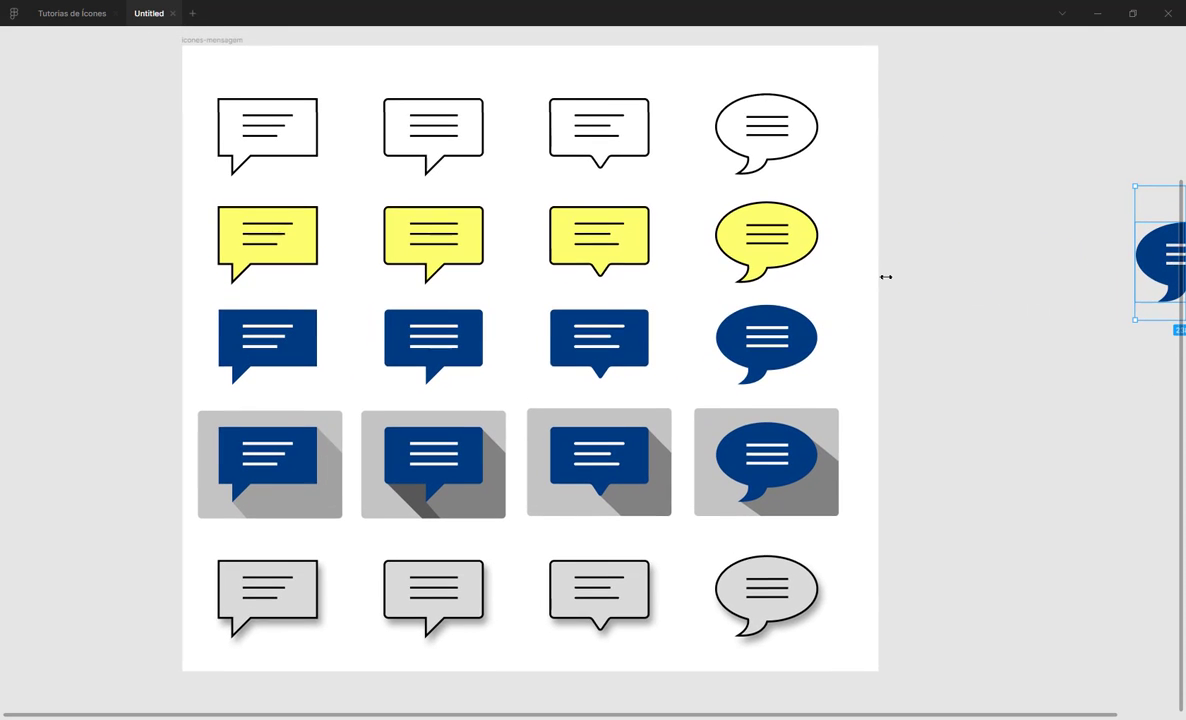